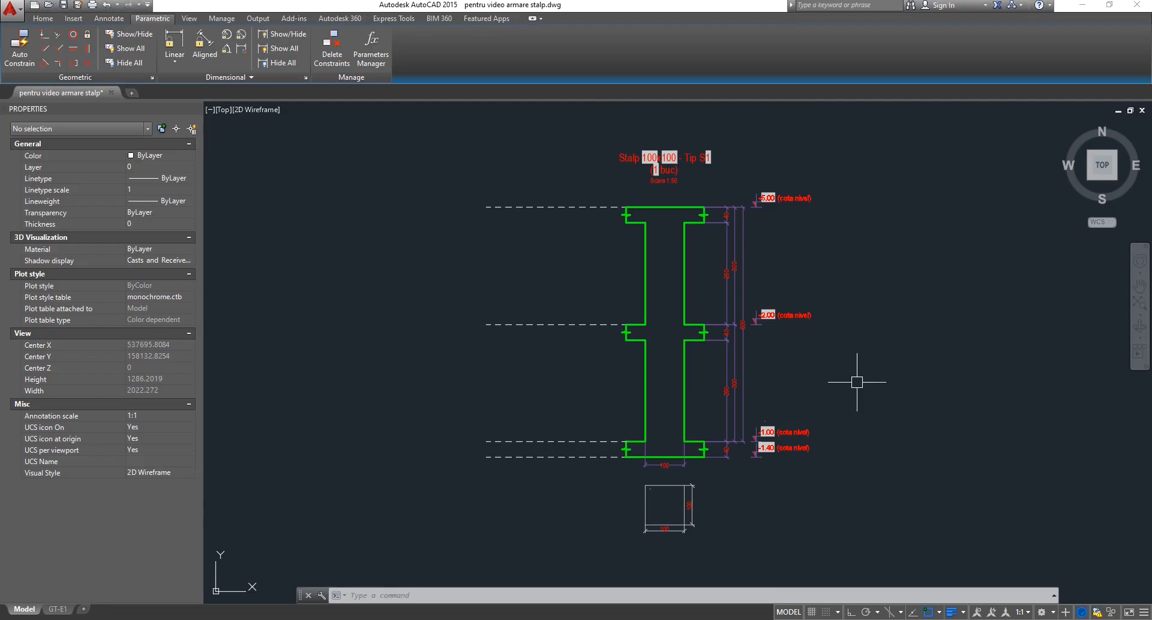
Select the 2niv column block reference in the drawing.
left_click(741, 369)
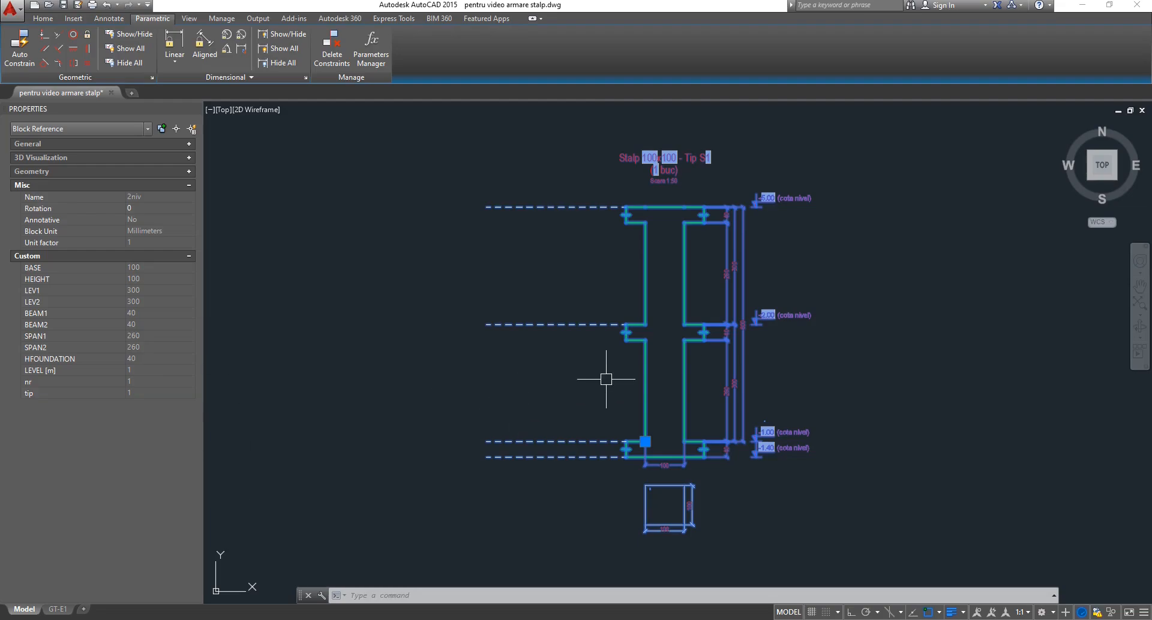
key("Escape")
key("Escape")
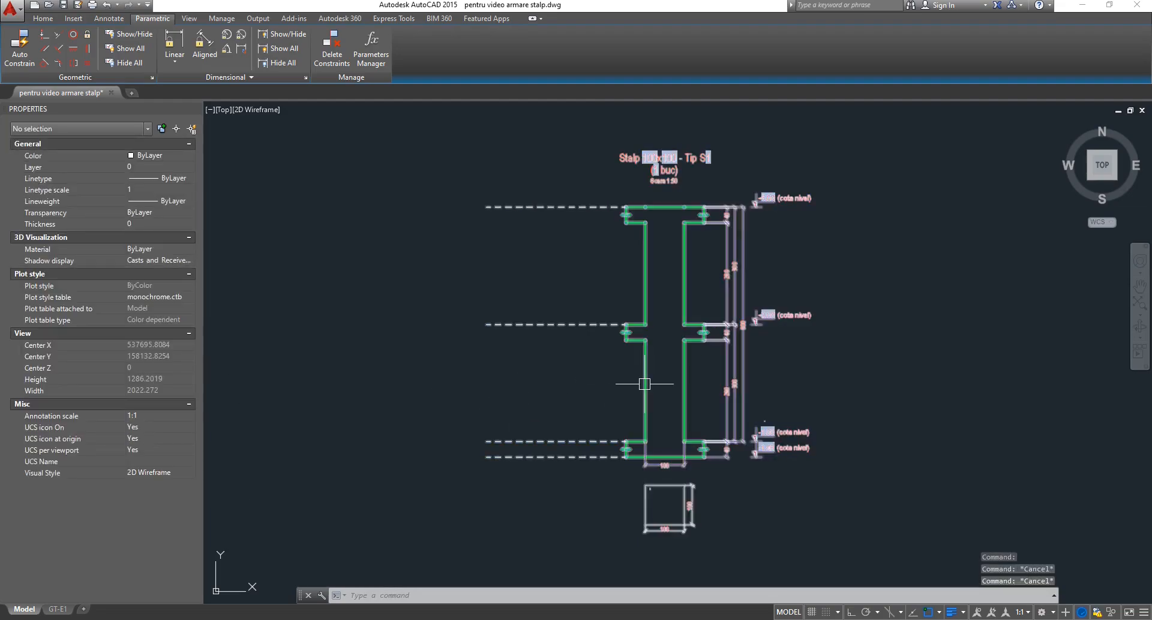
left_click(645, 384)
Open the 2niv block definition in the Block Editor and centre the column in view.
double_click(644, 384)
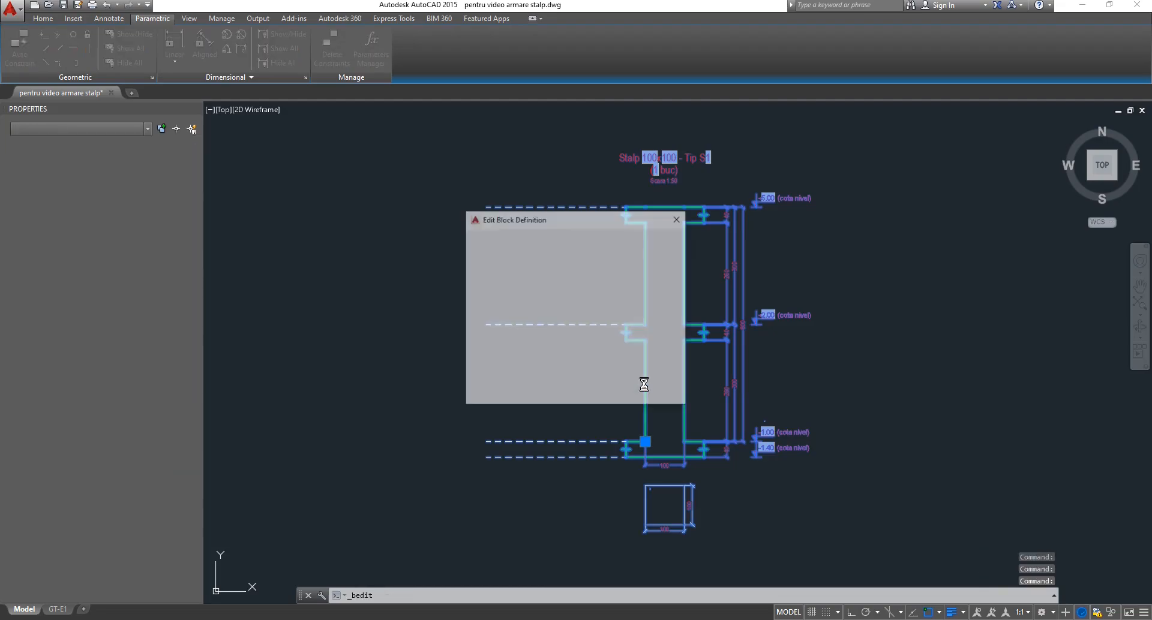
key("Return")
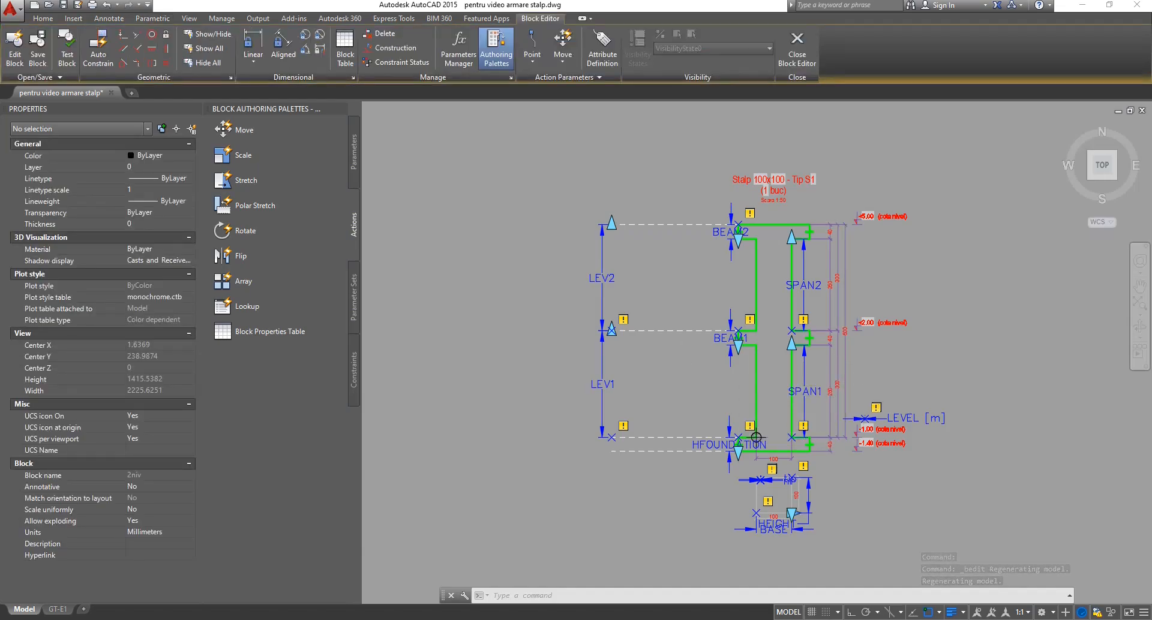
scroll(873, 366, "up", 2)
key("Escape")
key("Escape")
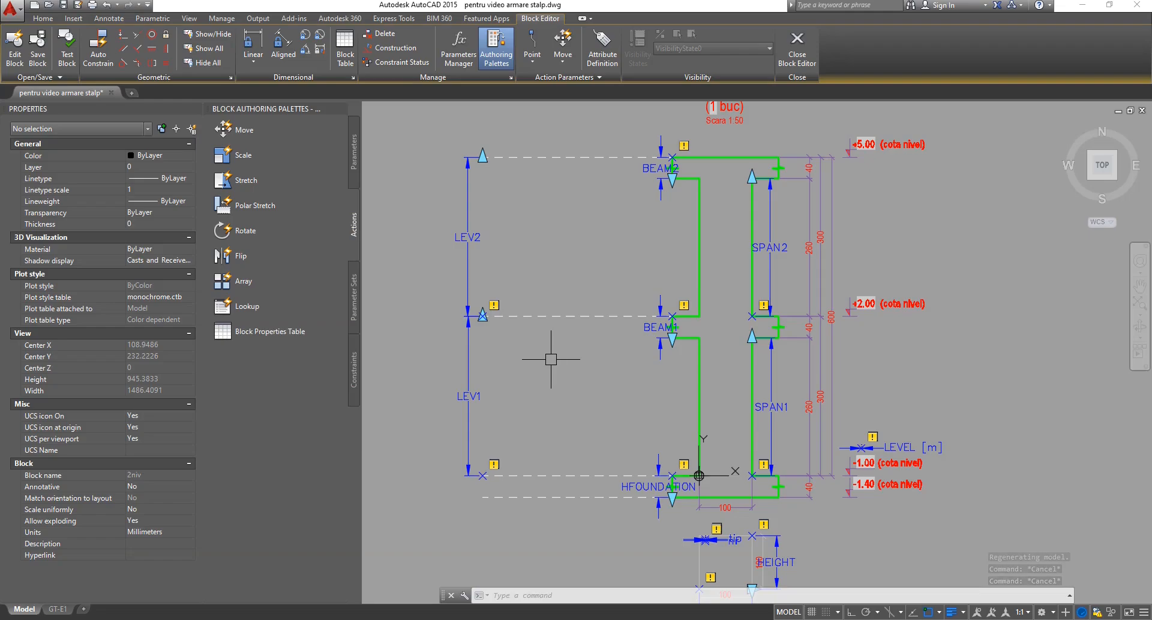
middle_click_drag(551, 360, 518, 339)
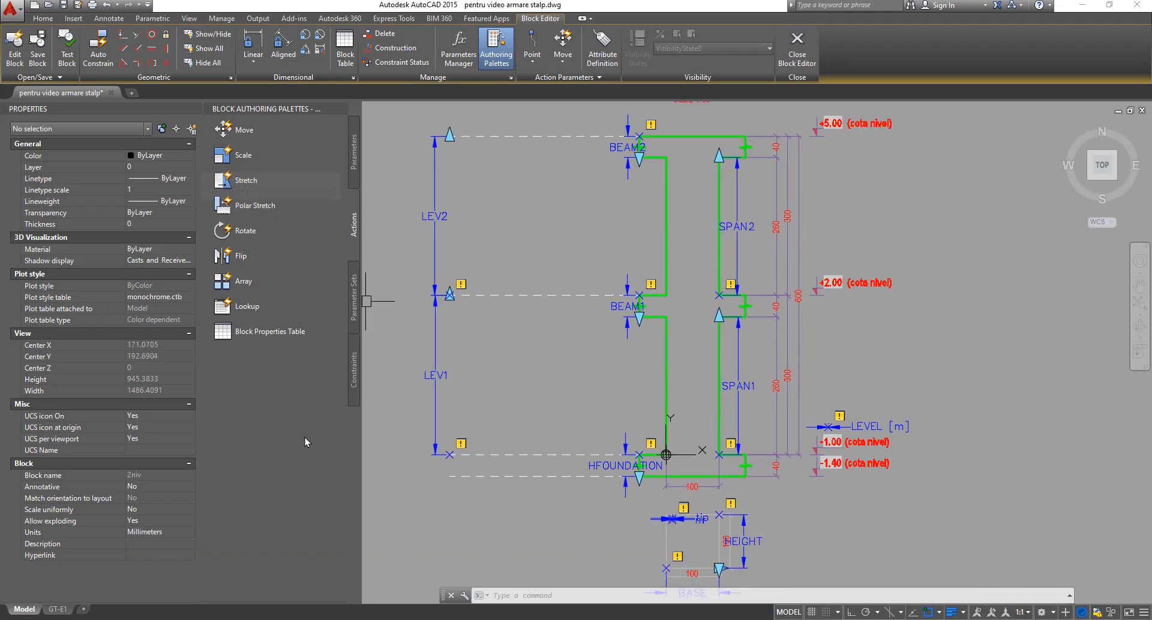
Browse the Parameters and Actions palettes, ending on the Parameters tab.
left_click(355, 152)
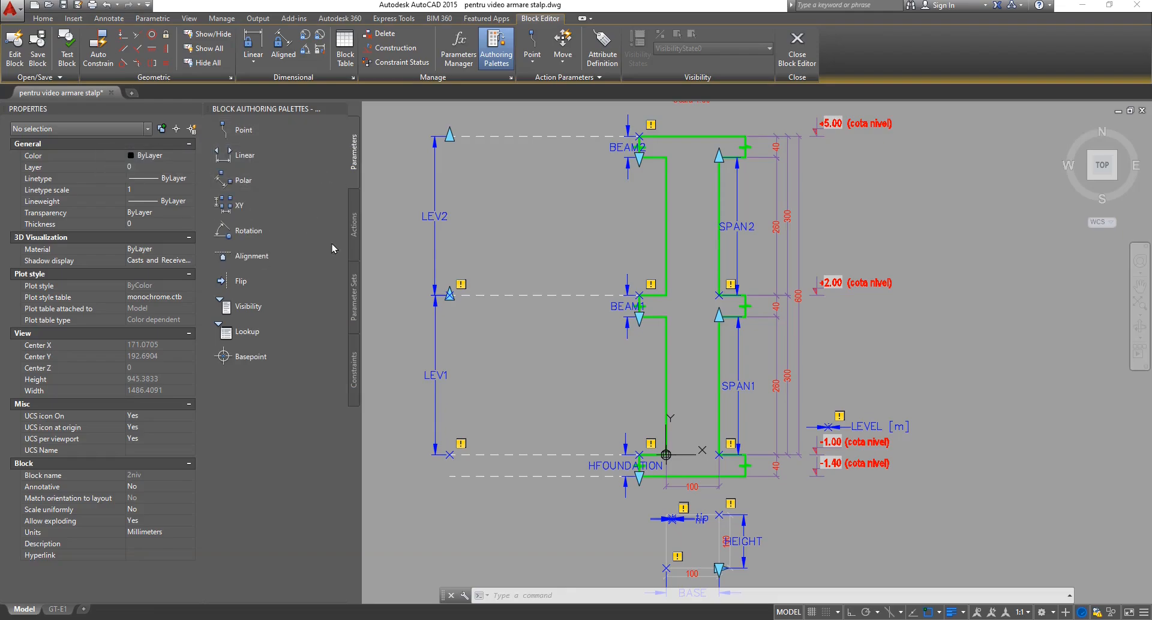
left_click(354, 227)
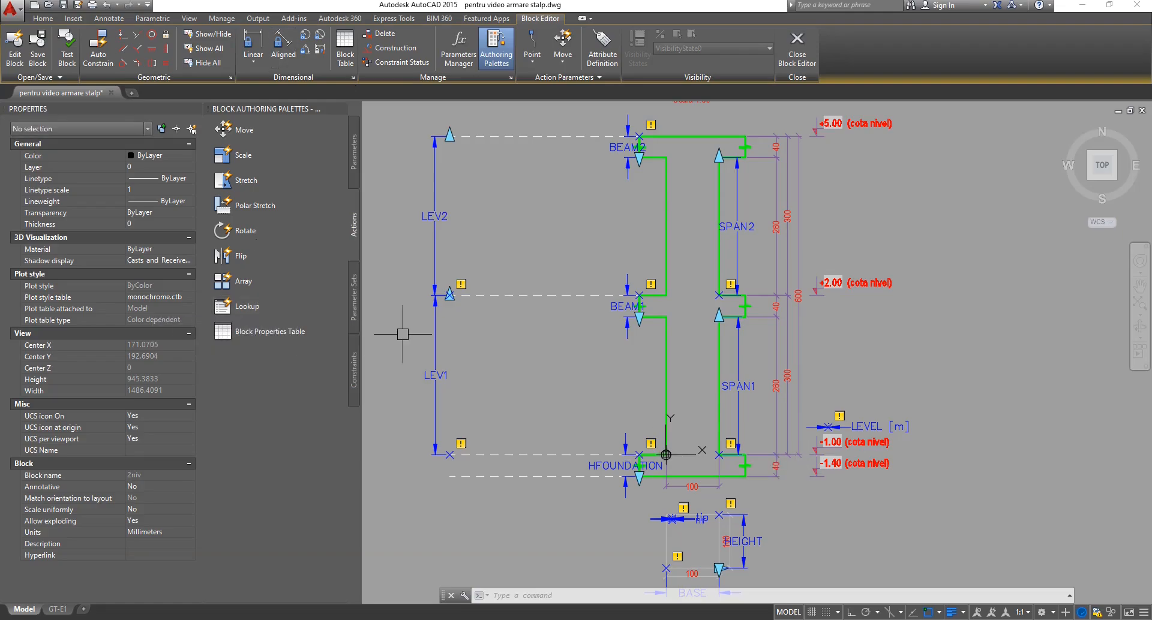
left_click(356, 158)
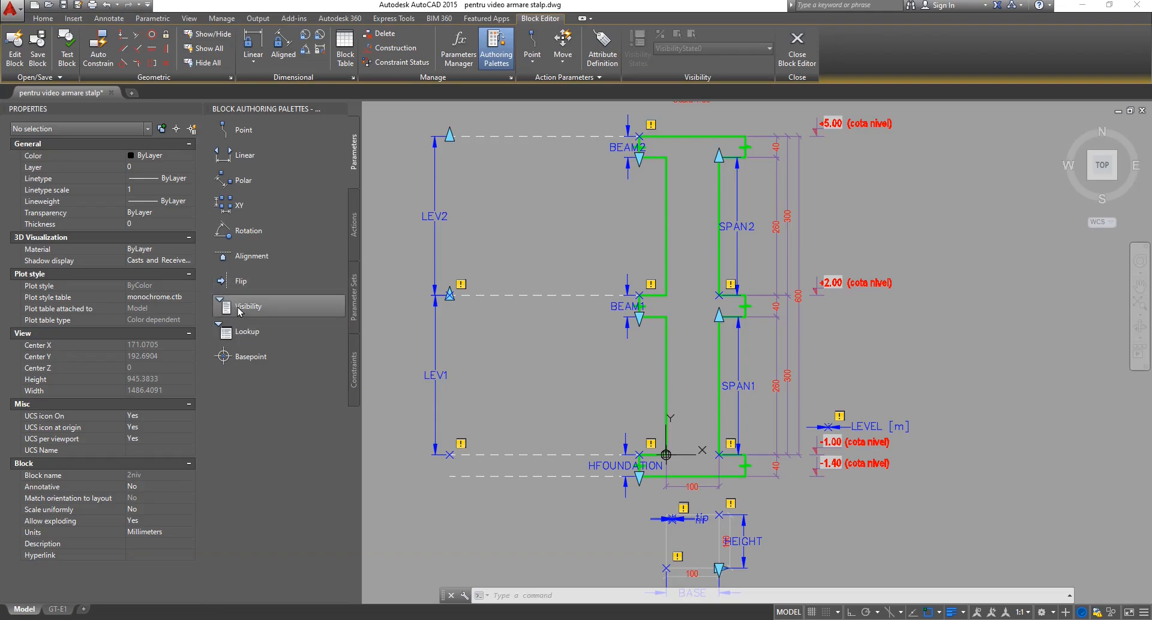
left_click(355, 228)
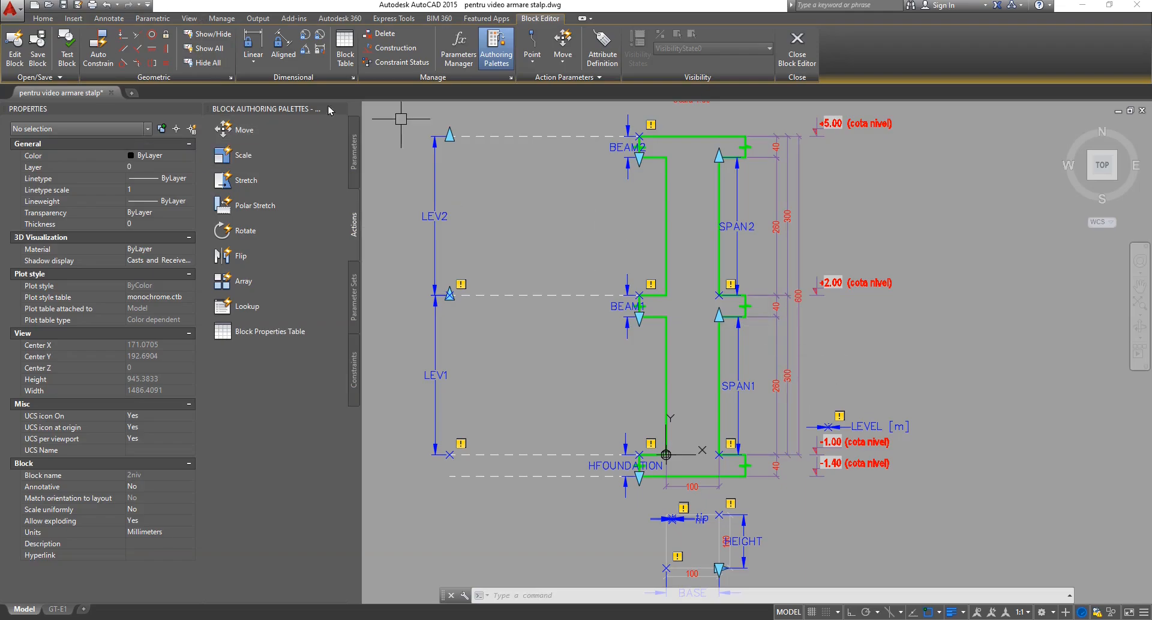
left_click(354, 152)
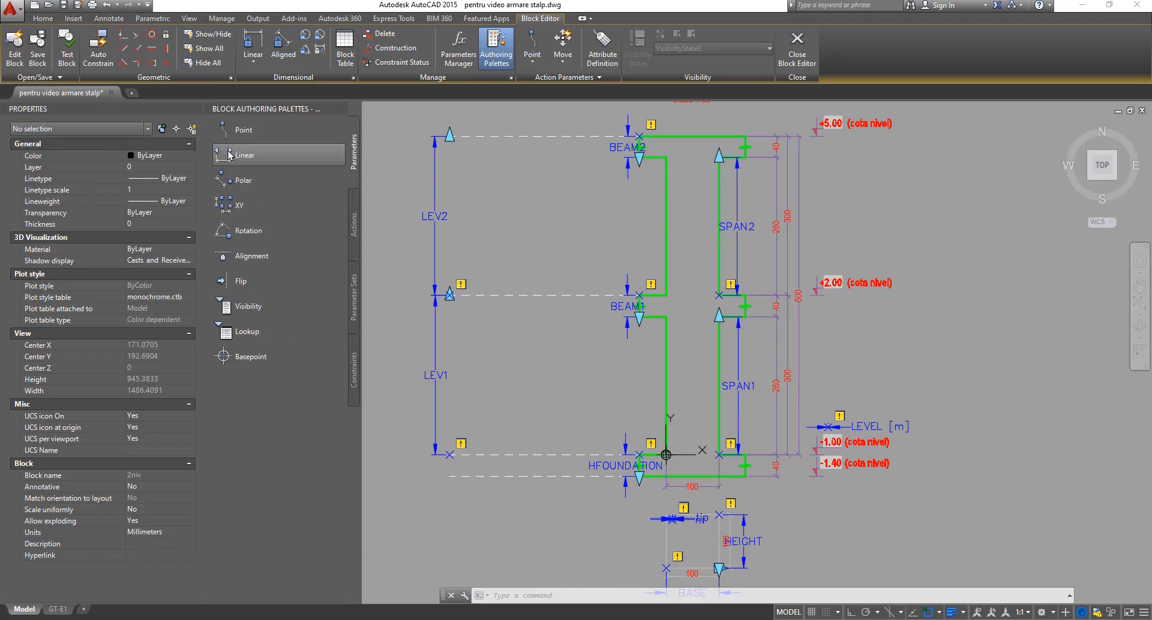
Add a horizontal linear parameter, Distance1, right of the column with its label above.
left_click(243, 156)
middle_click_drag(970, 393, 774, 395)
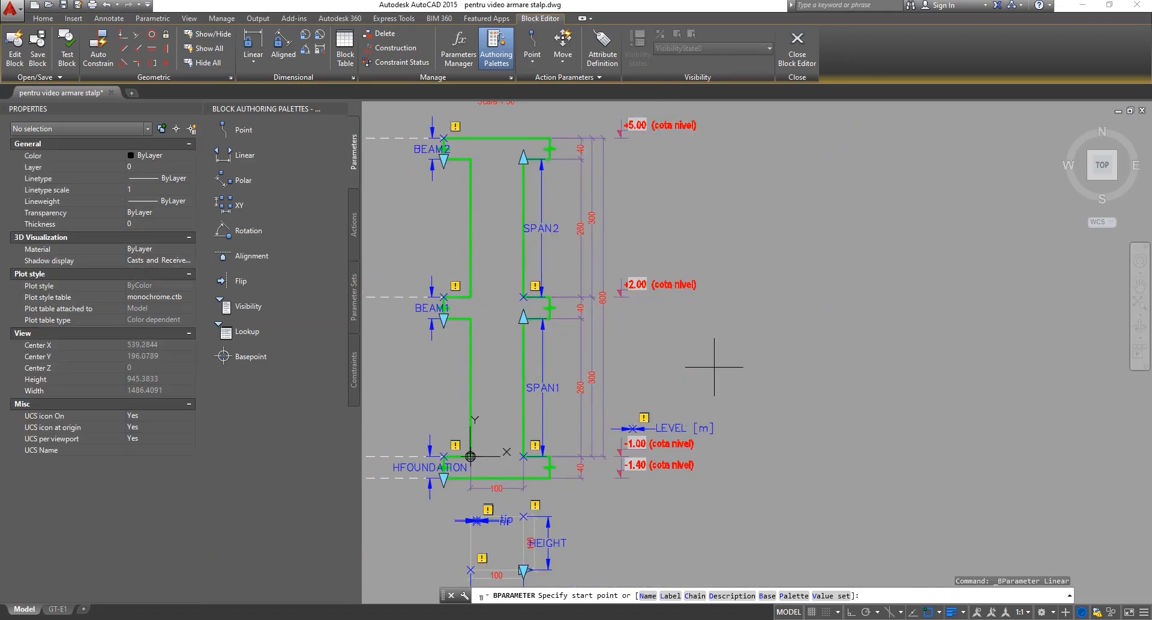
scroll(802, 359, "up", 4)
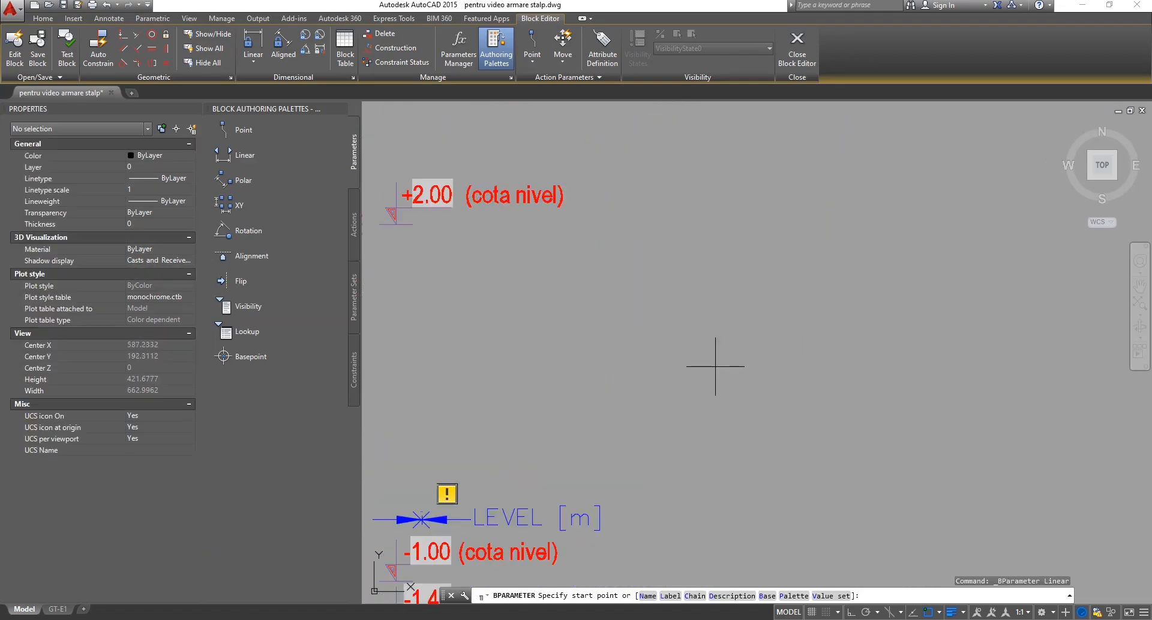
left_click(653, 366)
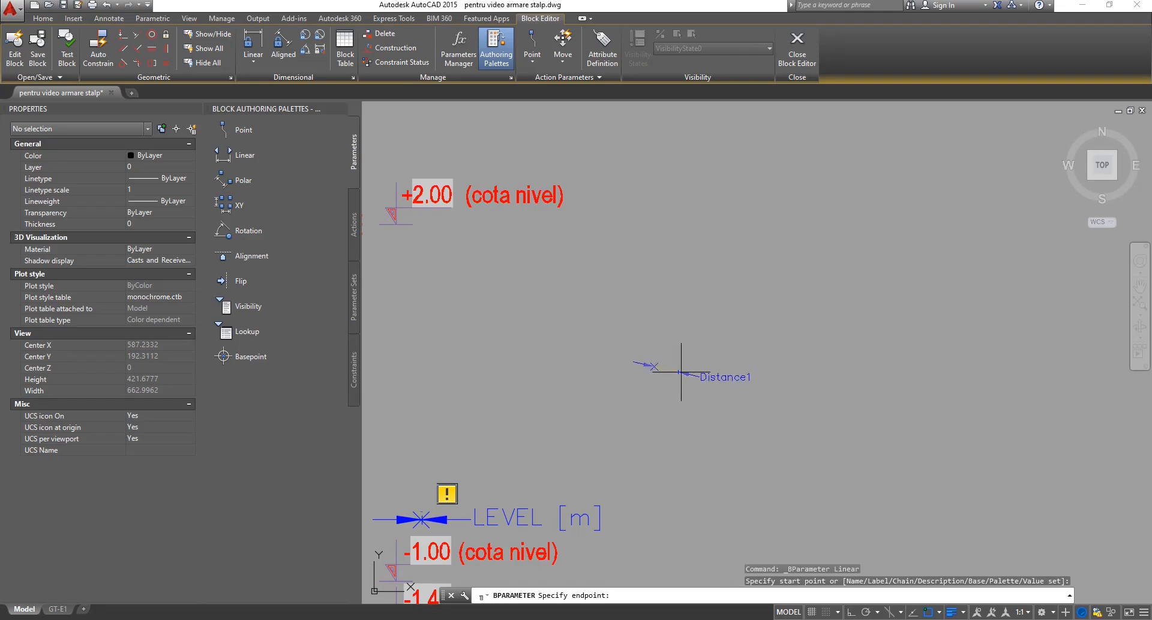
left_click(851, 612)
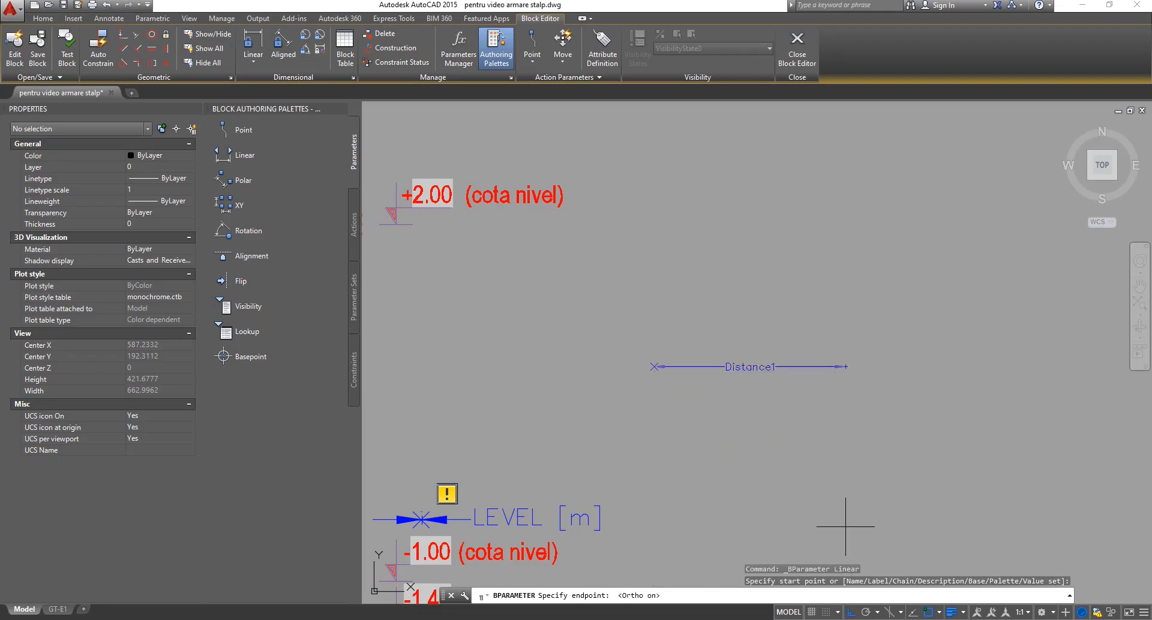
left_click(882, 354)
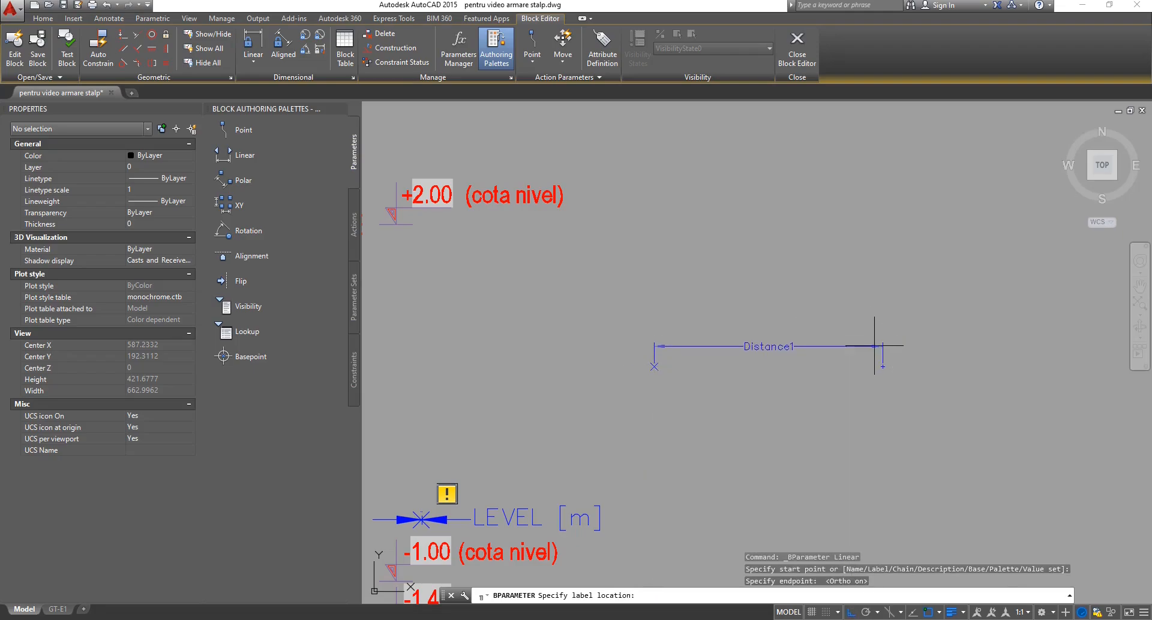
left_click(877, 345)
scroll(833, 384, "up", 2)
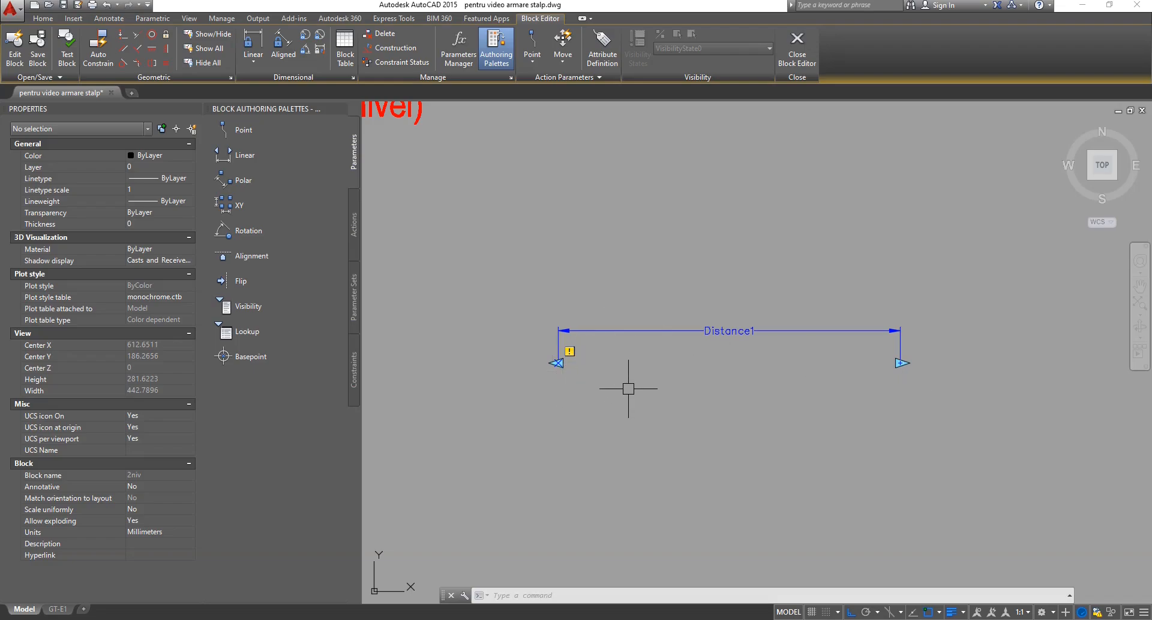
left_click(660, 331)
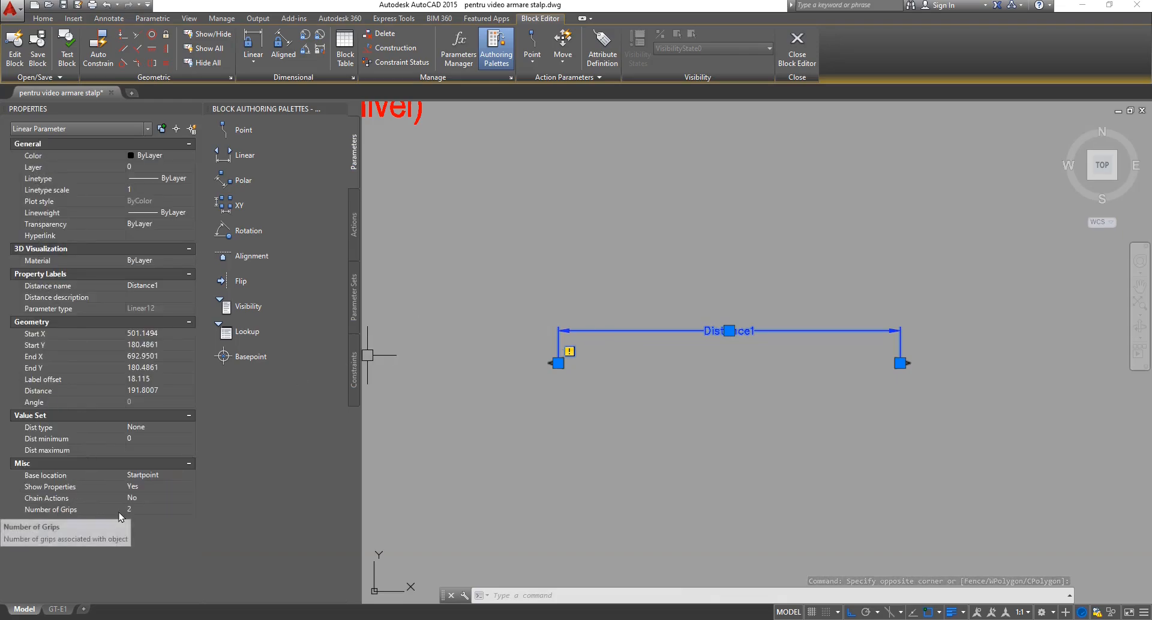
left_click(139, 510)
left_click(139, 510)
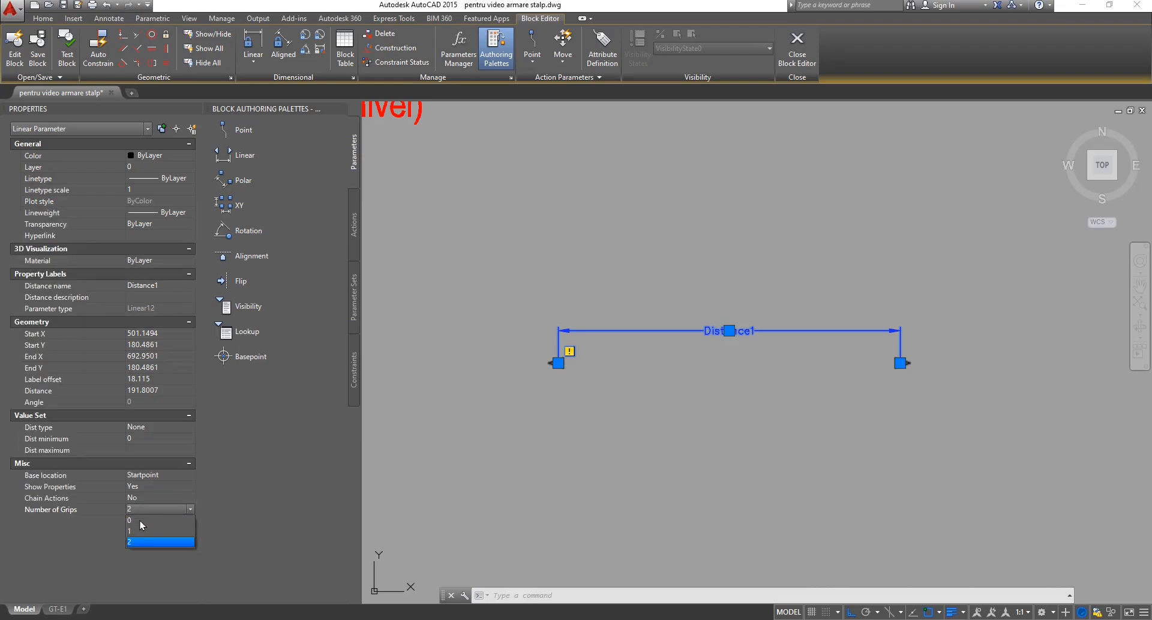
left_click(140, 528)
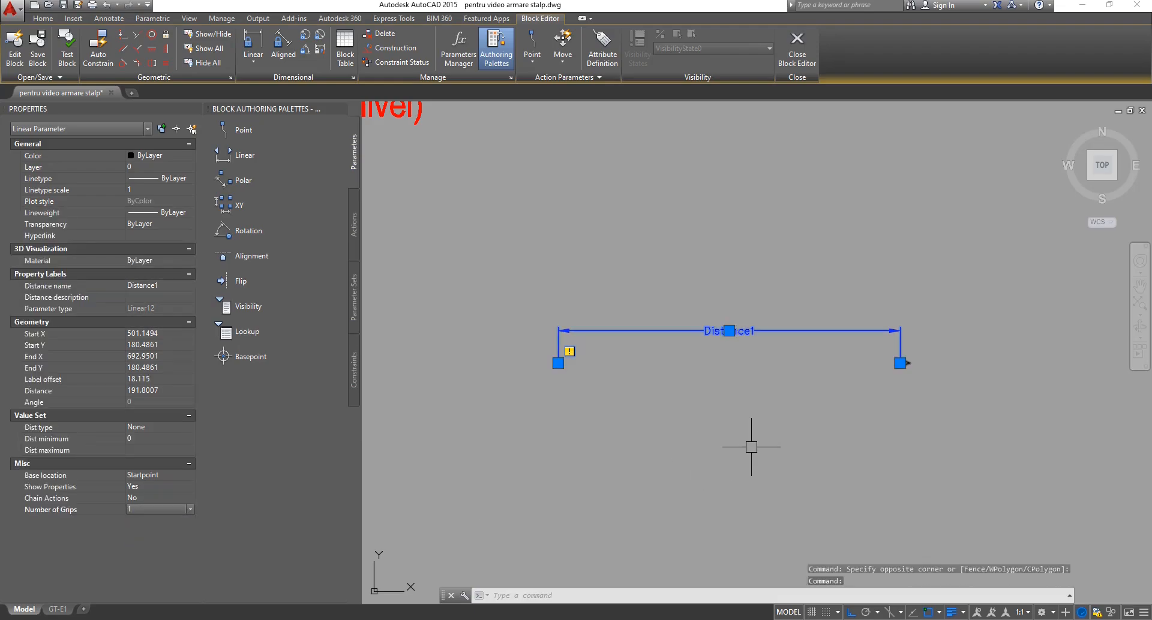
key("Escape")
key("Escape")
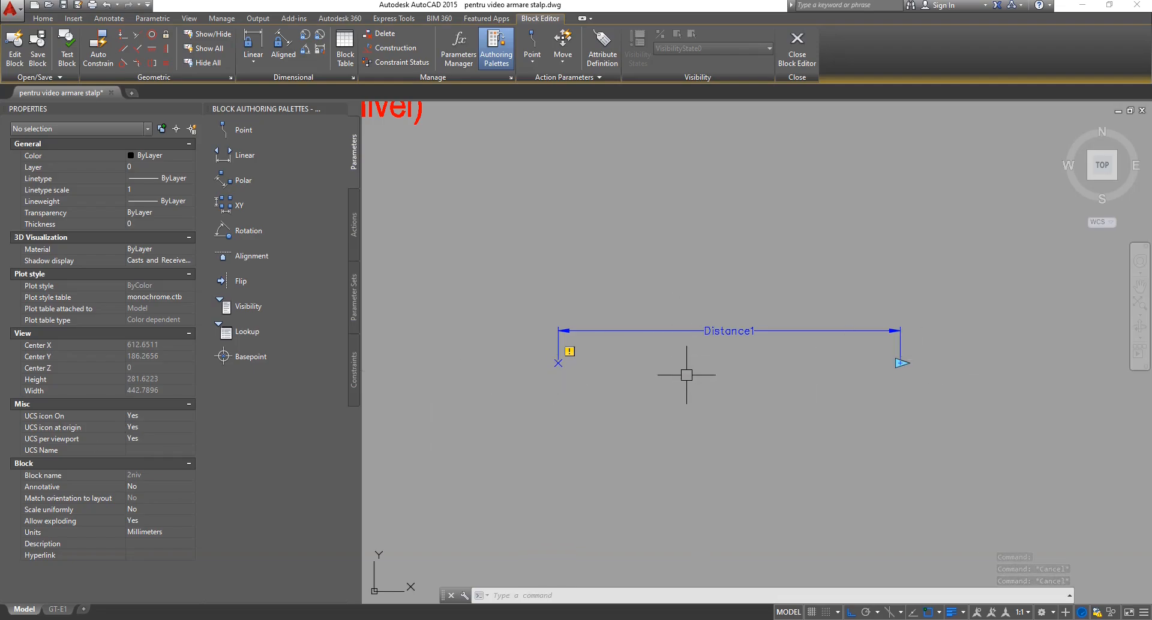
left_click(687, 331)
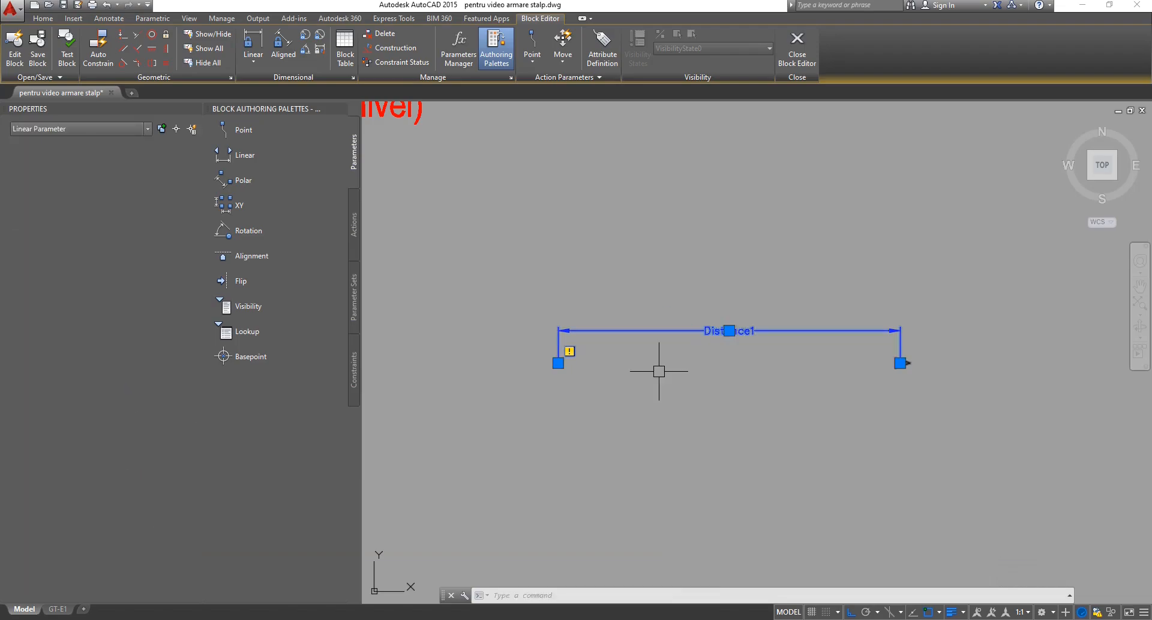
left_click(632, 364)
left_click(145, 508)
left_click(145, 508)
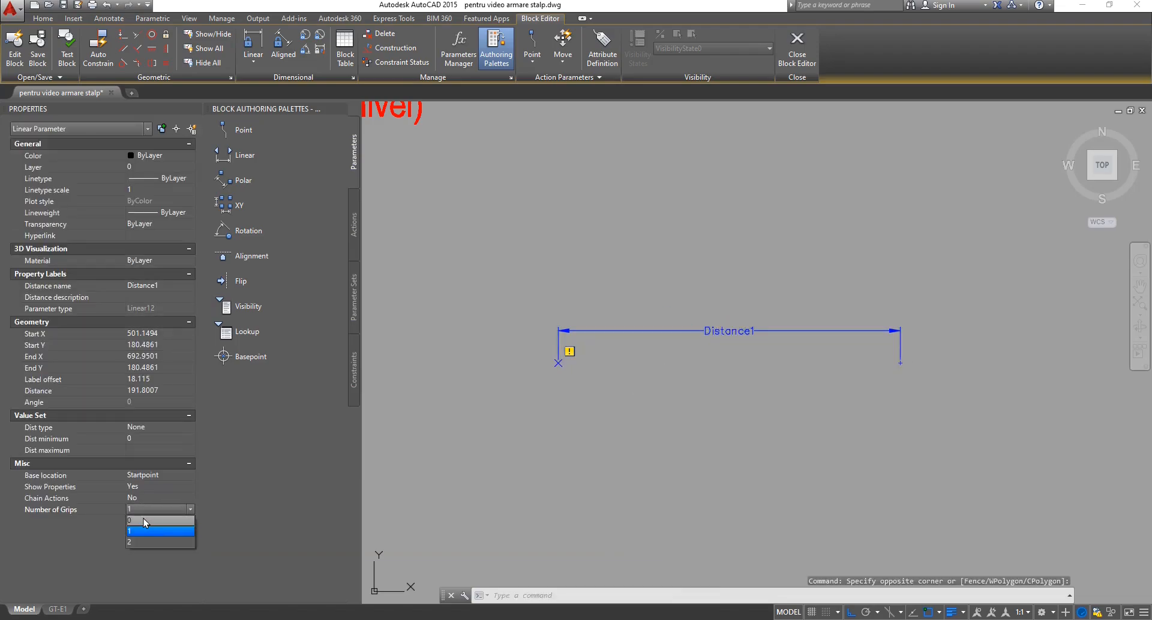
left_click(142, 520)
key("Escape")
key("Escape")
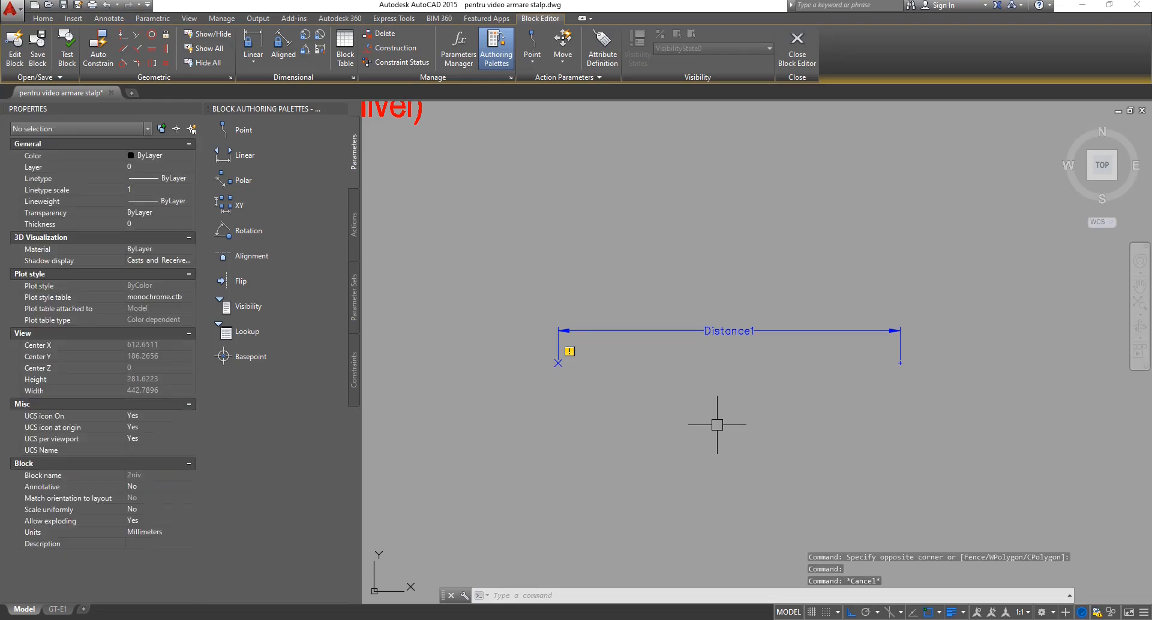
left_click(704, 305)
left_click(666, 383)
left_click(144, 510)
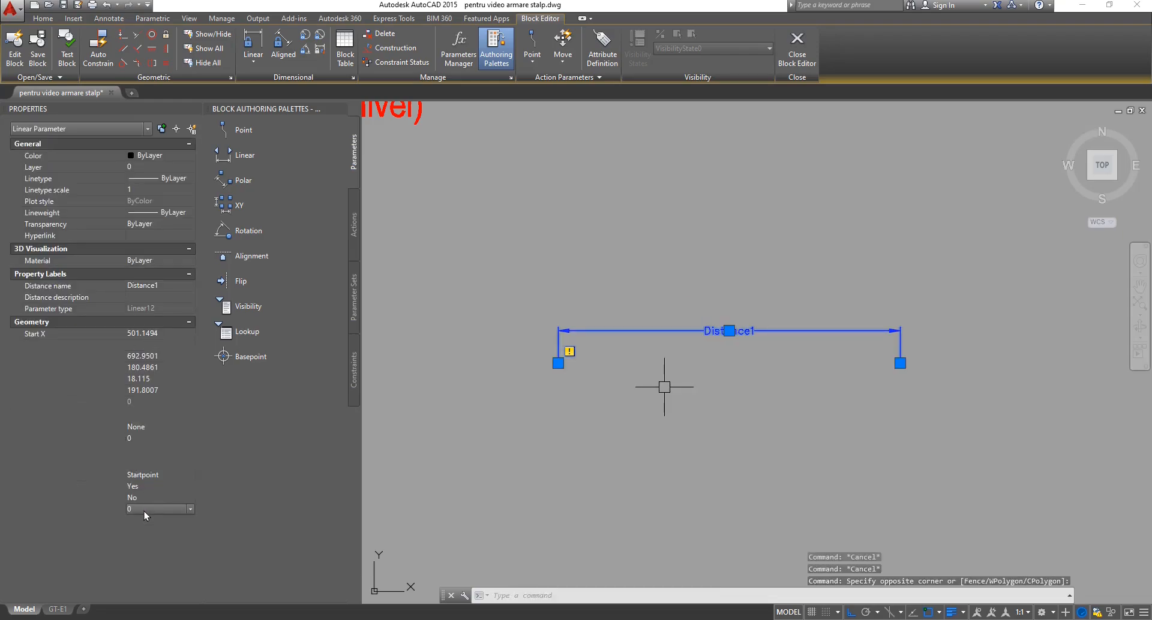
left_click(145, 510)
left_click(147, 544)
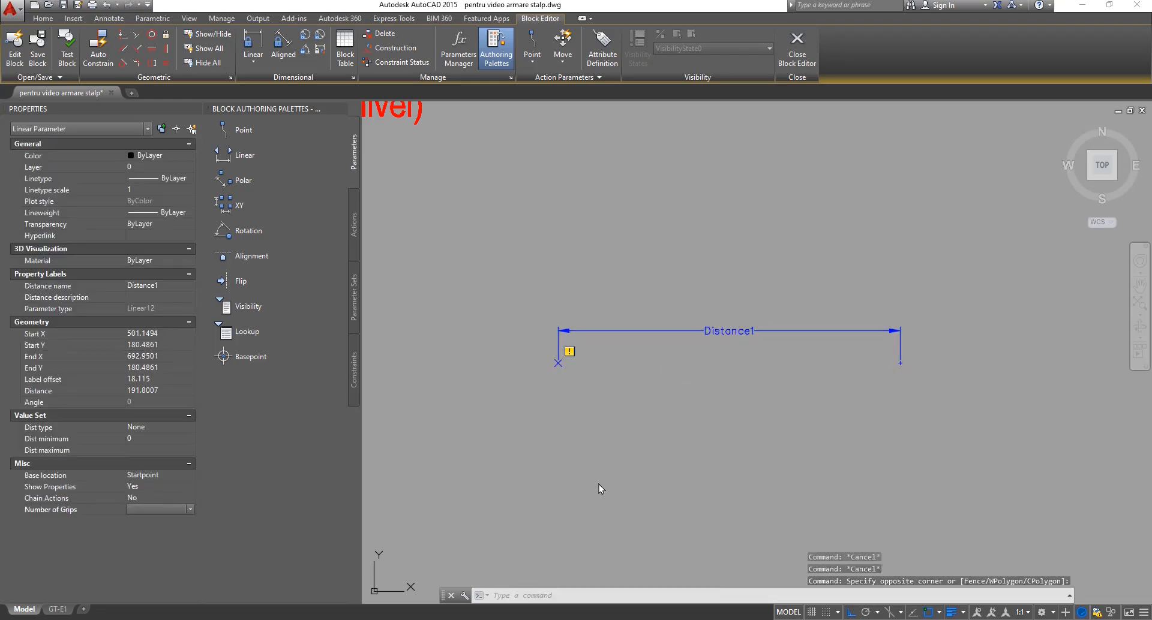
key("Escape")
Start a Stretch action on Distance1, tied to its right endpoint, framing that end.
scroll(664, 430, "down", 2)
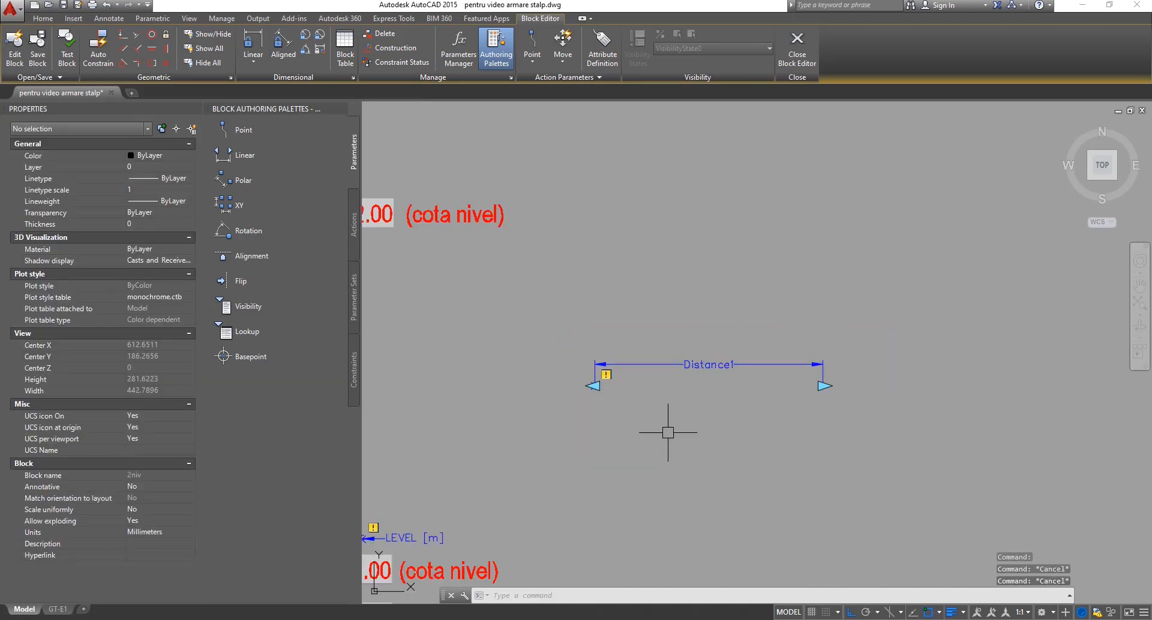
scroll(695, 396, "up", 2)
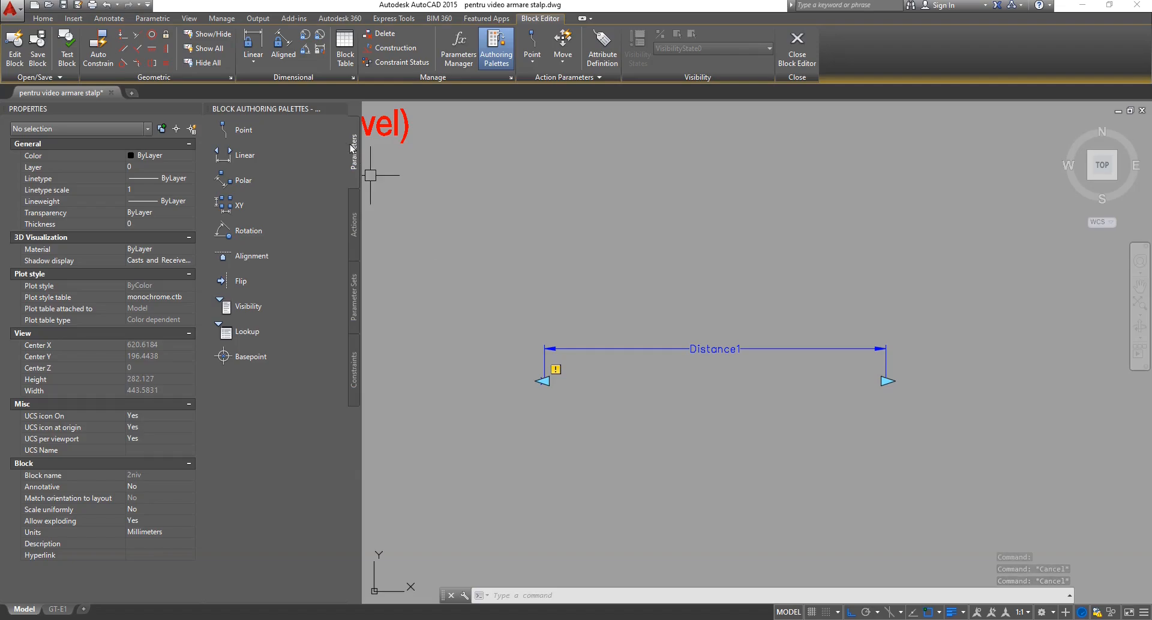
left_click(354, 226)
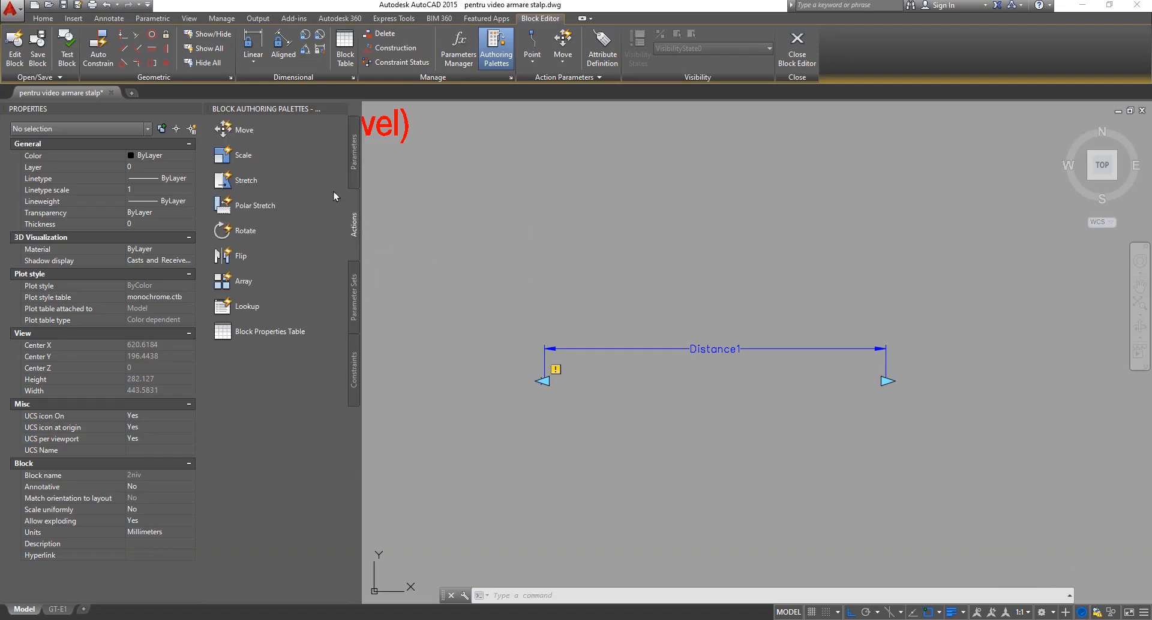
left_click(304, 182)
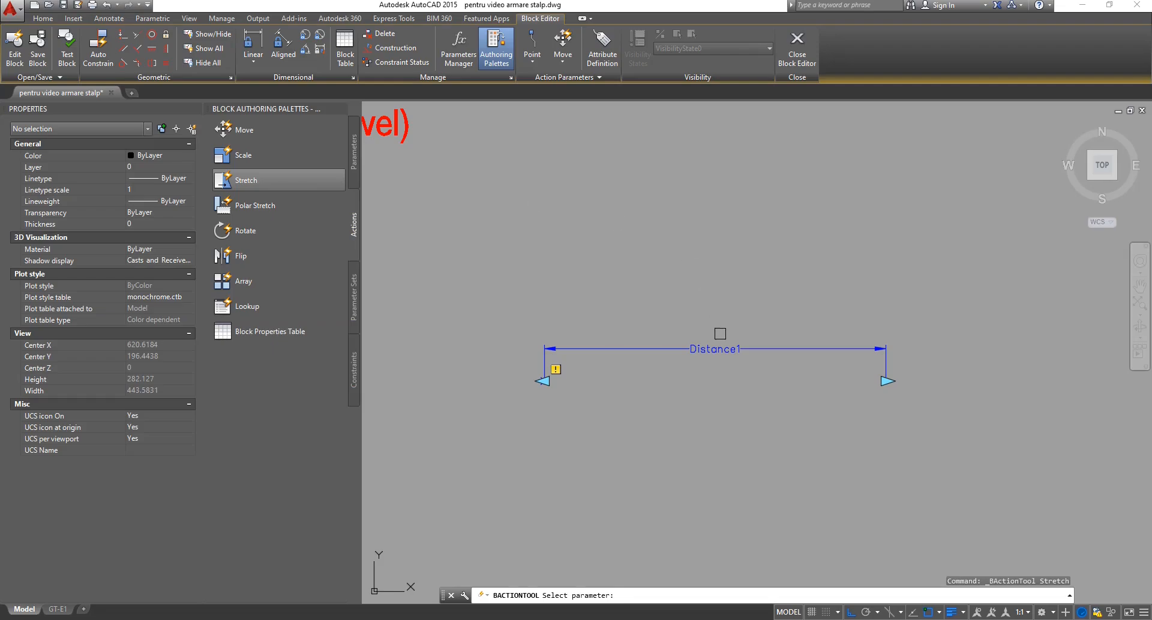
left_click(721, 348)
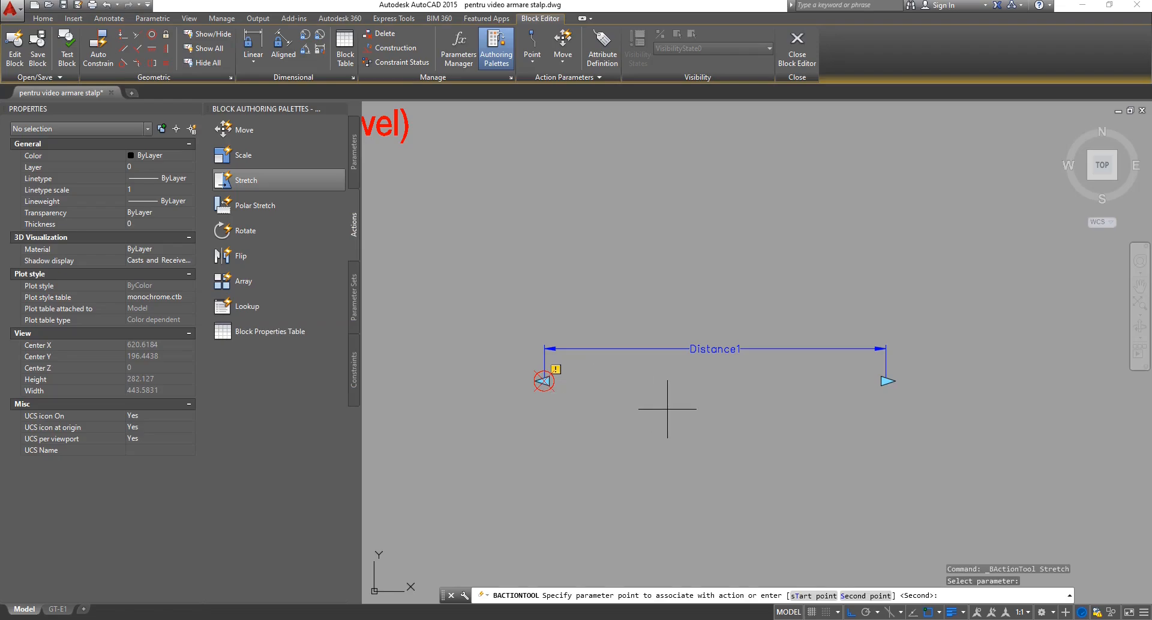
left_click(867, 407)
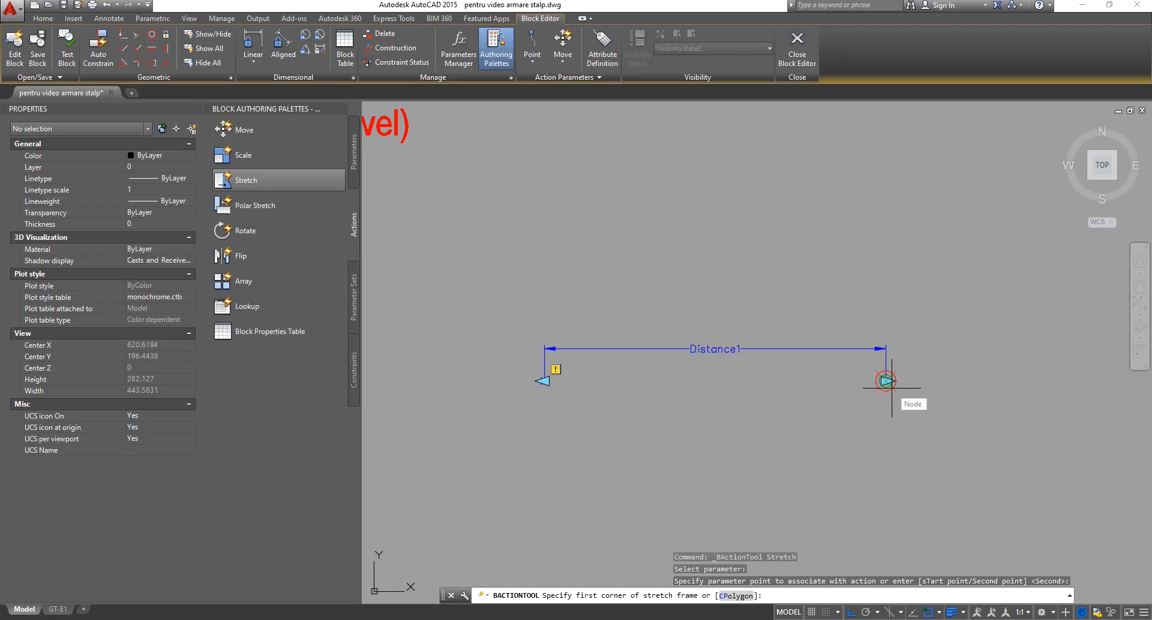
left_click(781, 200)
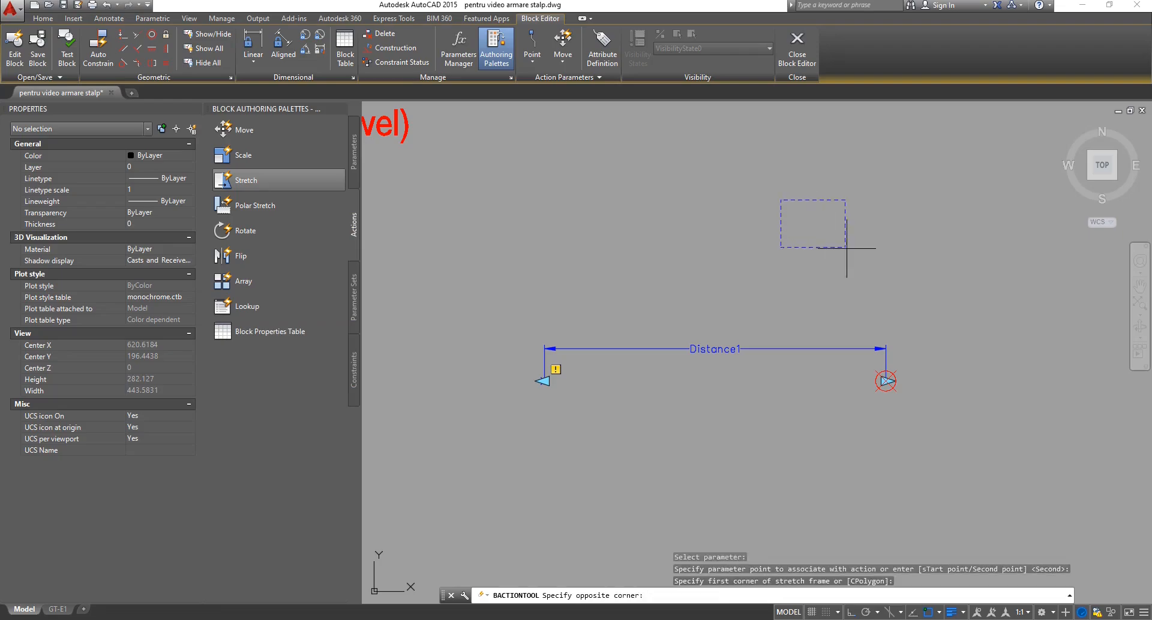
left_click(1044, 471)
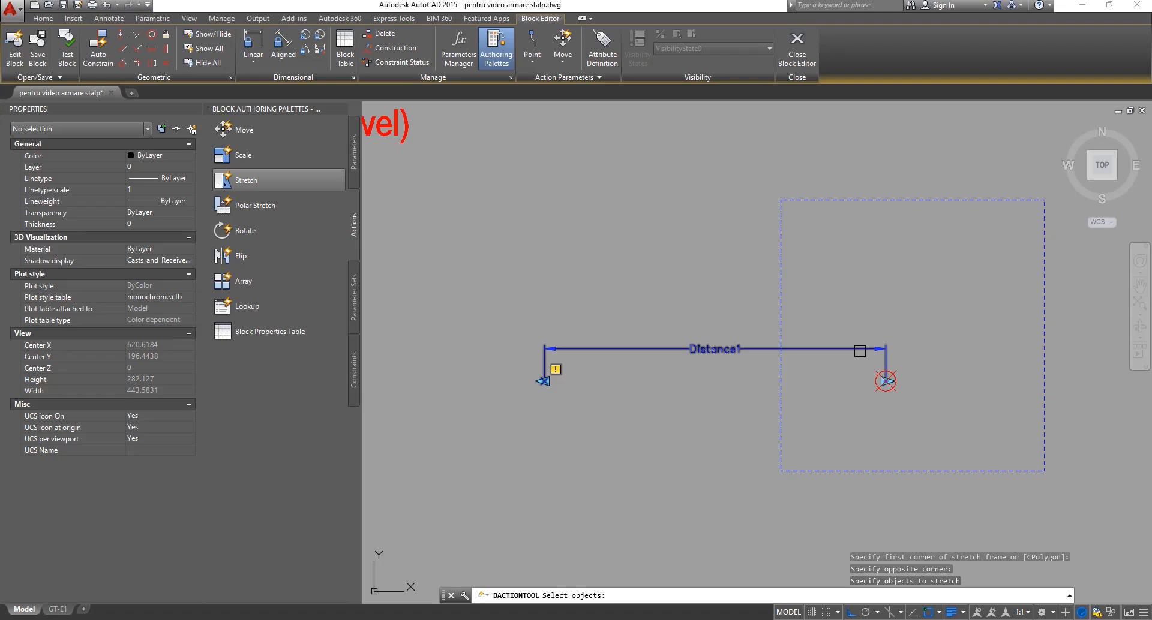
Cancel the unfinished stretch and delete the Distance1 parameter.
key("Escape")
left_click(856, 316)
left_click(822, 380)
key("Delete")
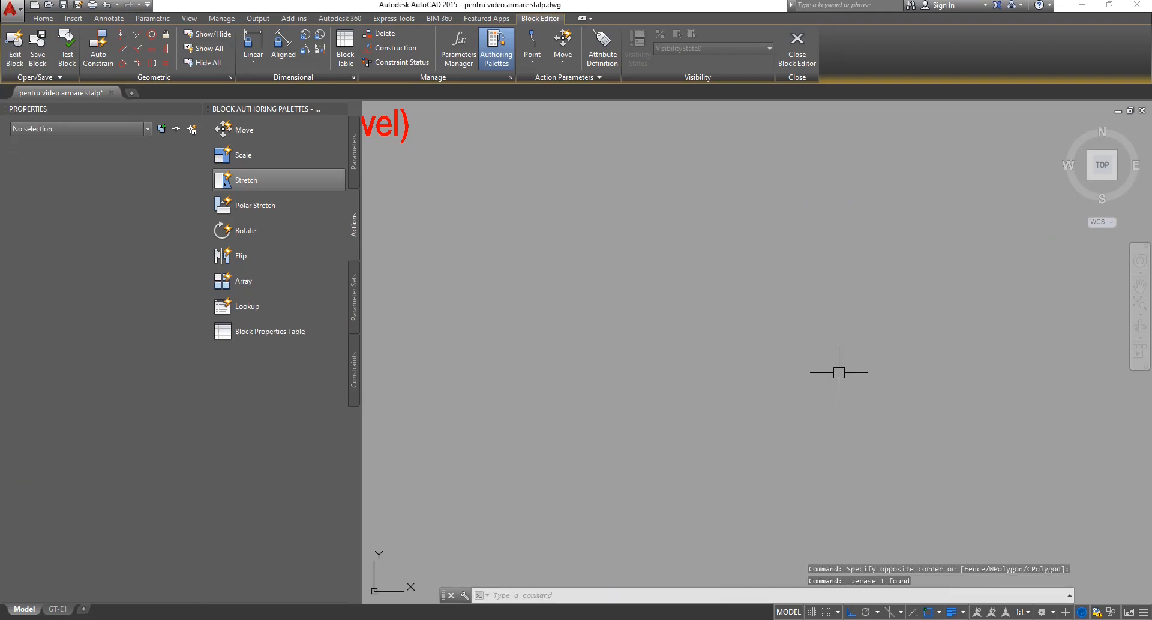
Pan to the column and window-select the objects at its base, then clear the selection.
scroll(912, 362, "down", 5)
middle_click_drag(748, 369, 925, 384)
middle_click_drag(610, 391, 618, 422)
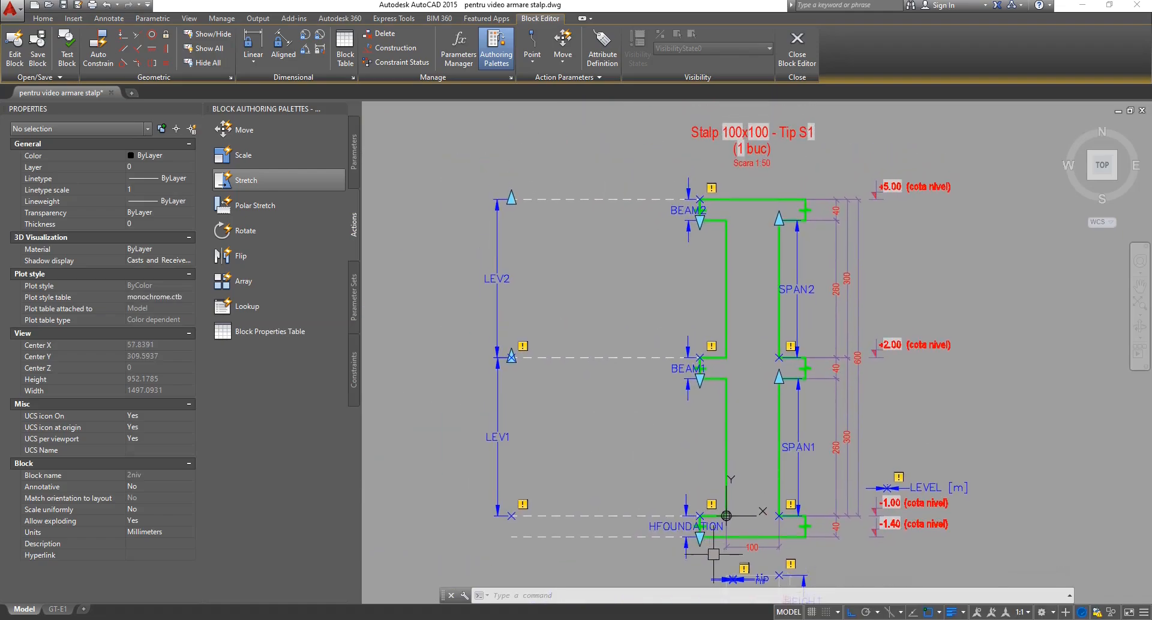
scroll(742, 541, "up", 3)
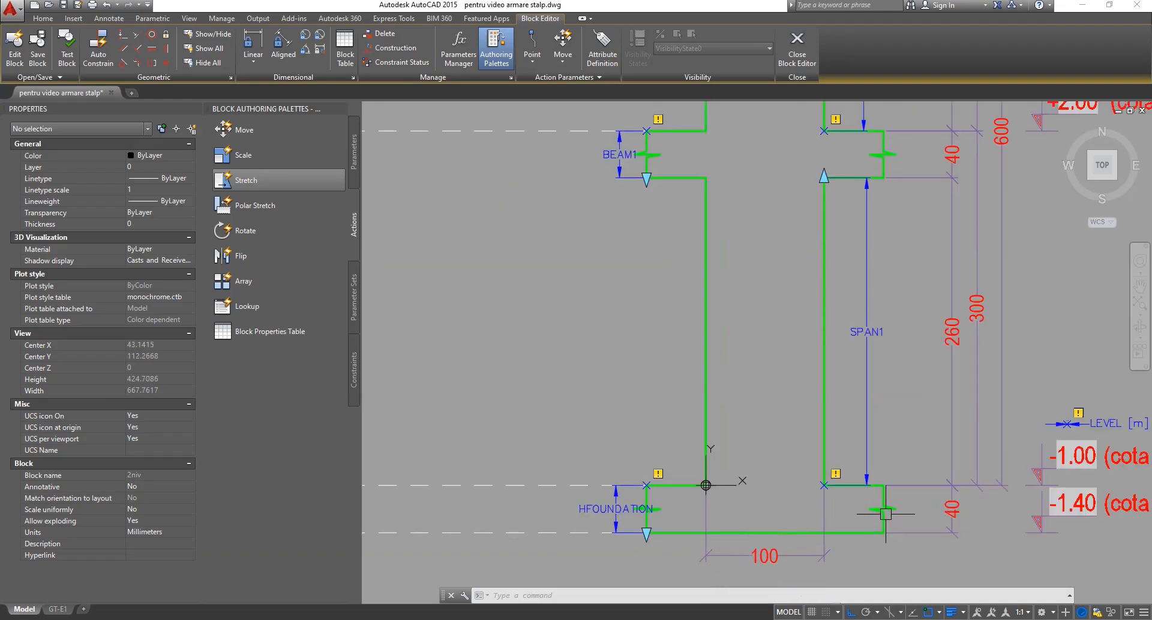
left_click(586, 458)
left_click(892, 497)
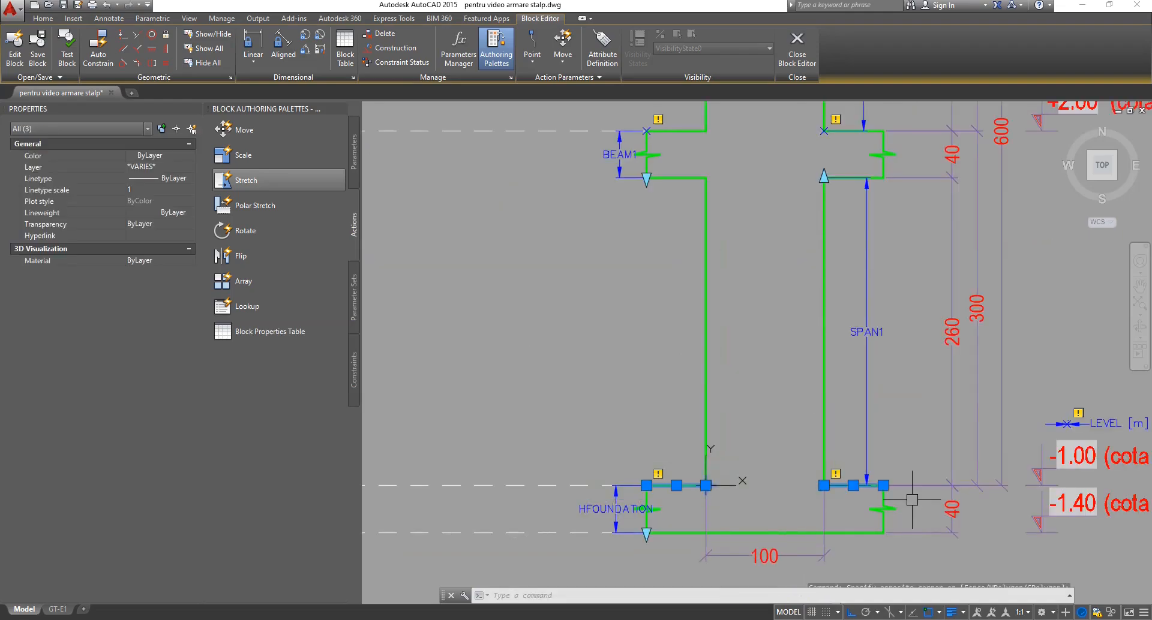
scroll(726, 485, "down", 2)
key("Escape")
key("Escape")
Zoom to the foundation base and window-select its beam objects, then clear the selection.
scroll(726, 485, "down", 2)
scroll(674, 380, "down", 2)
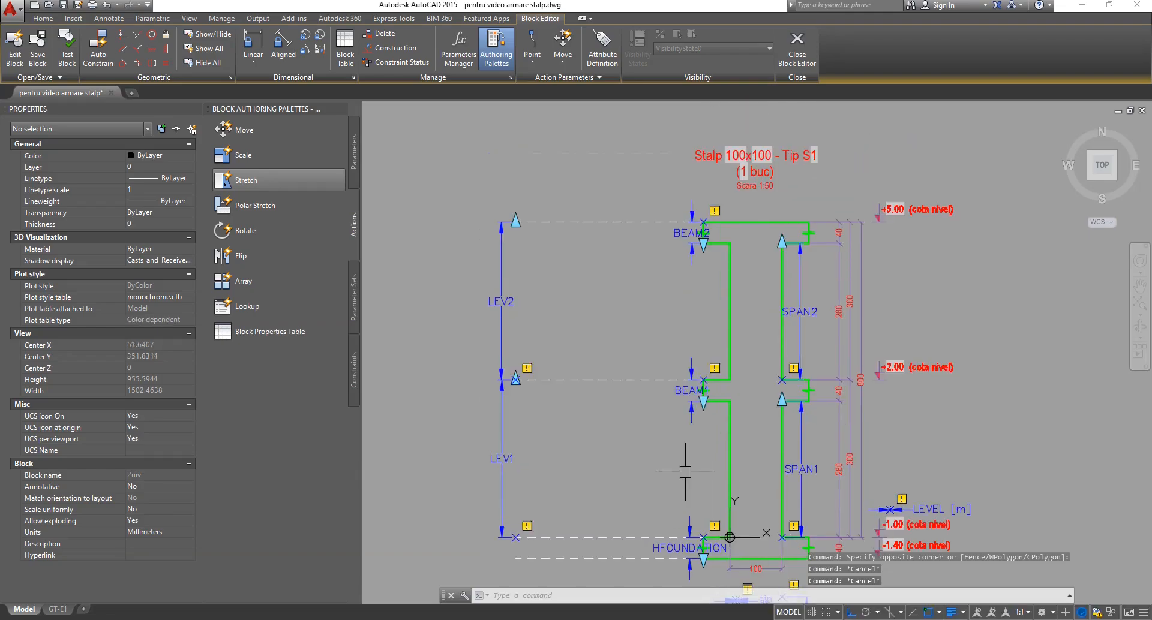
scroll(657, 471, "up", 2)
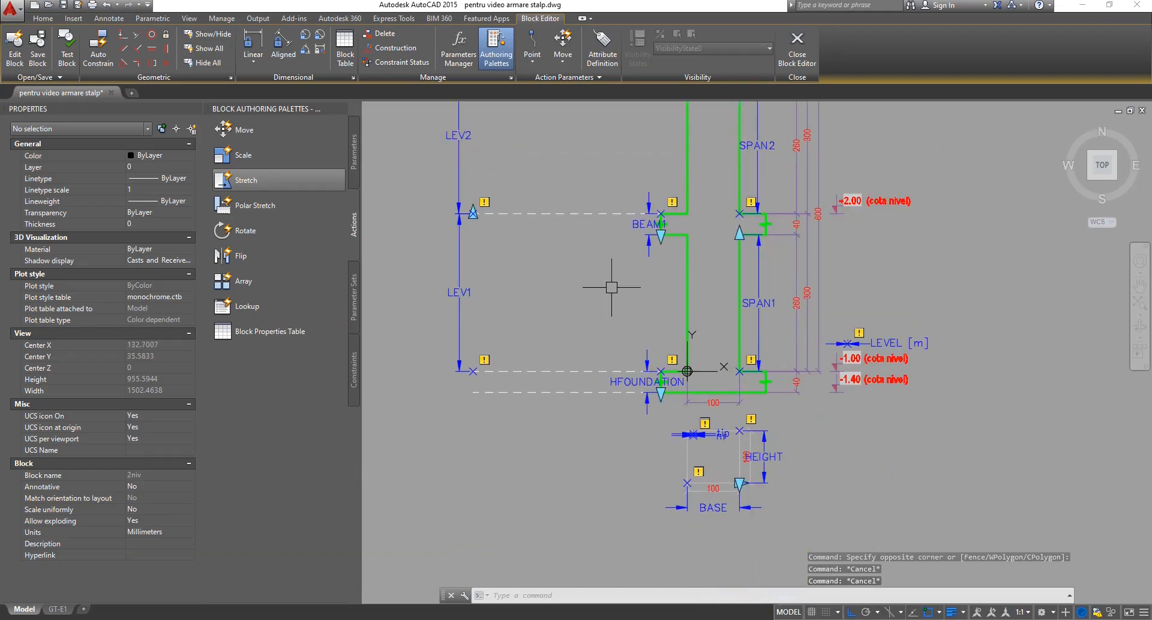
scroll(672, 387, "up", 2)
scroll(675, 383, "up", 2)
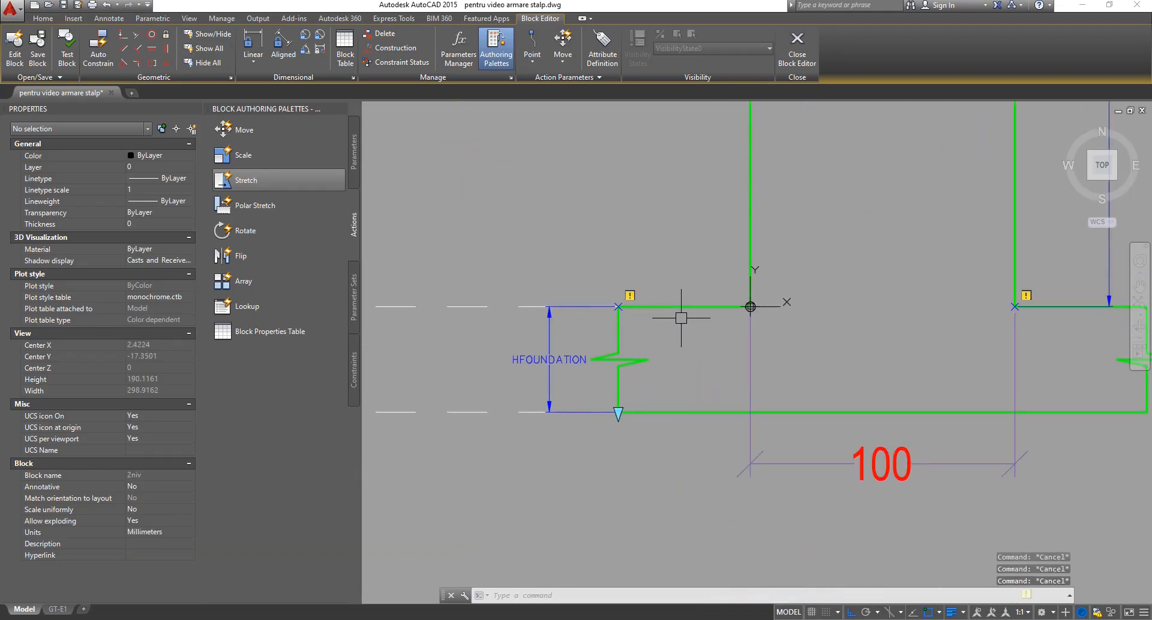
scroll(664, 341, "down", 3)
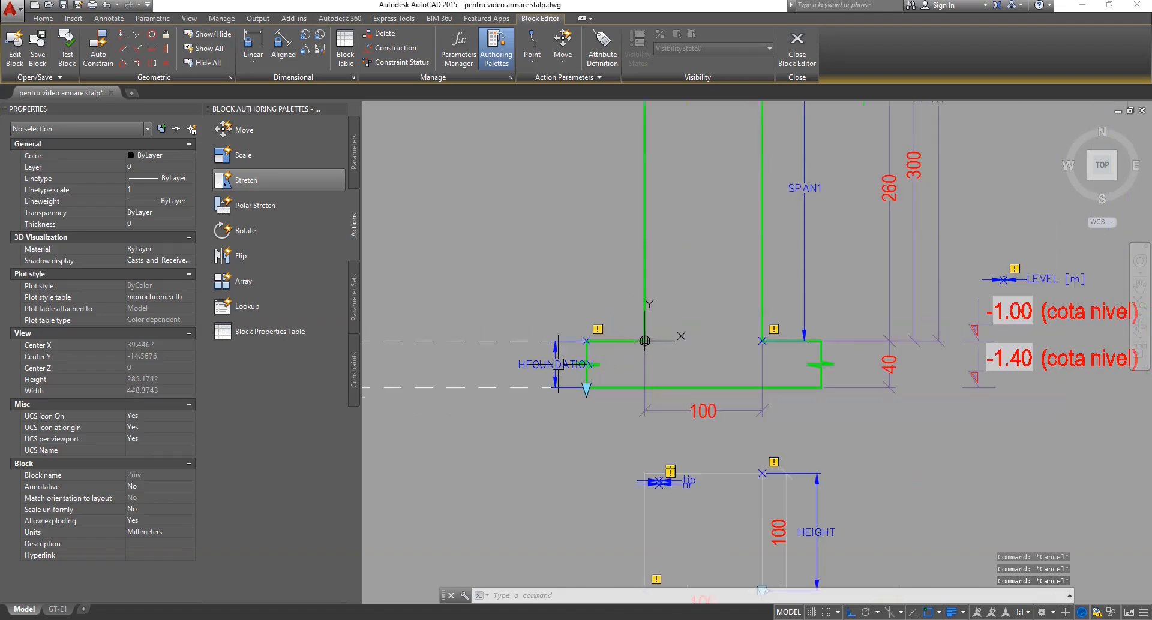
left_click(470, 306)
left_click(877, 344)
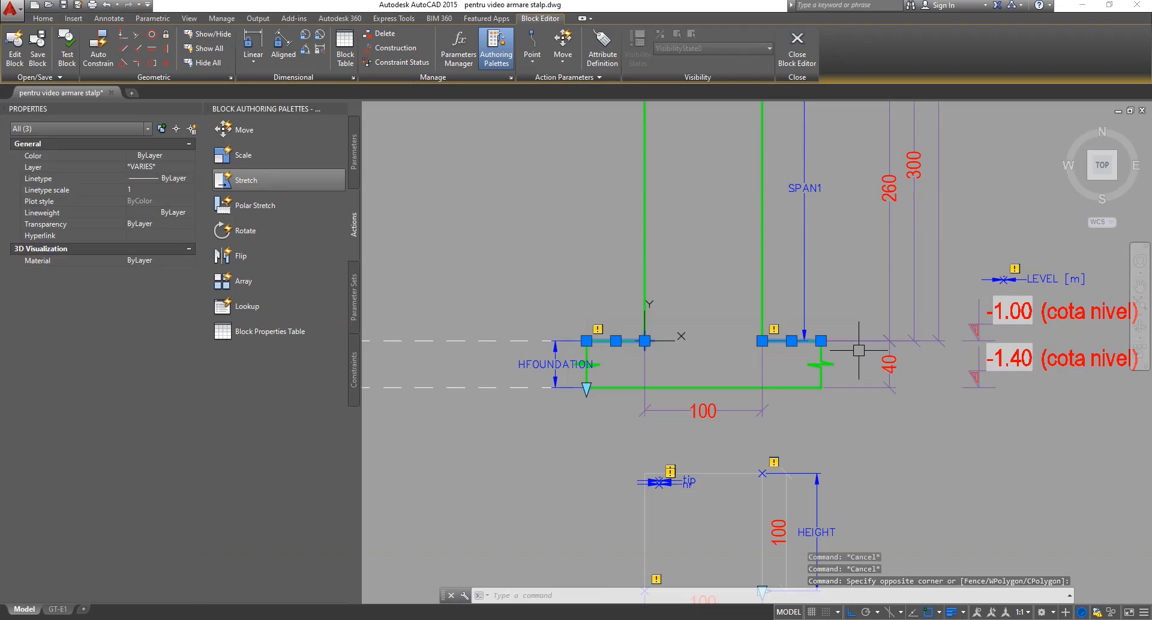
key("Escape")
key("Escape")
scroll(788, 433, "down", 2)
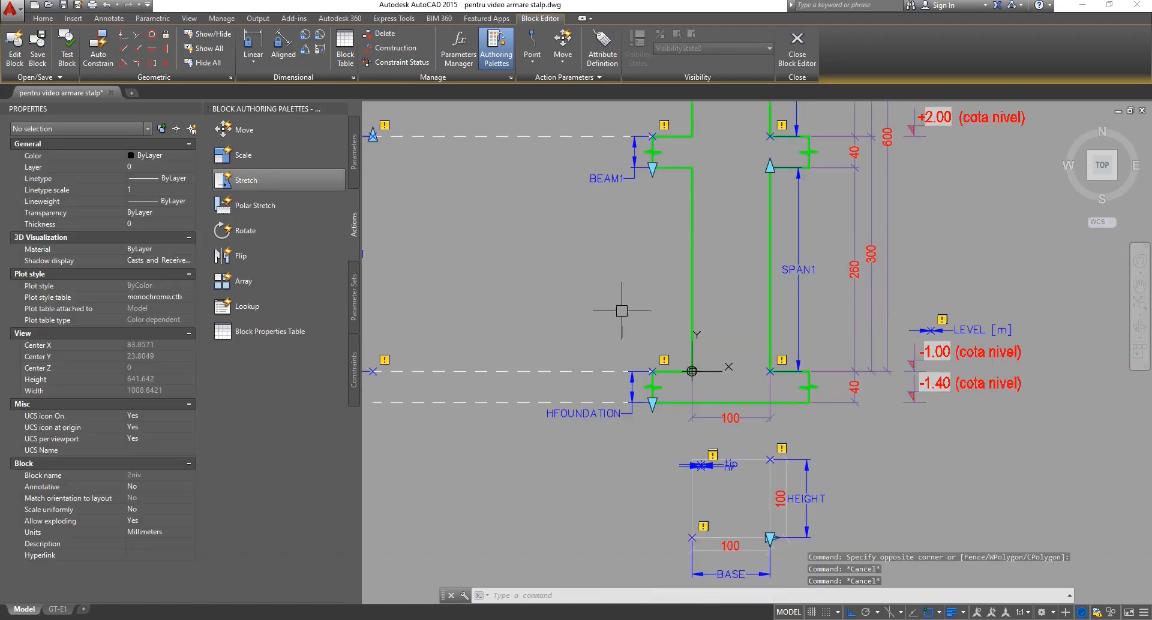
Start a Stretch action on LEV1, tied to its upper end, framing the upper column and title.
scroll(630, 317, "down", 2)
mouse_move(572, 290)
middle_mouse_down()
mouse_move(613, 382)
mouse_move(596, 420)
middle_mouse_up()
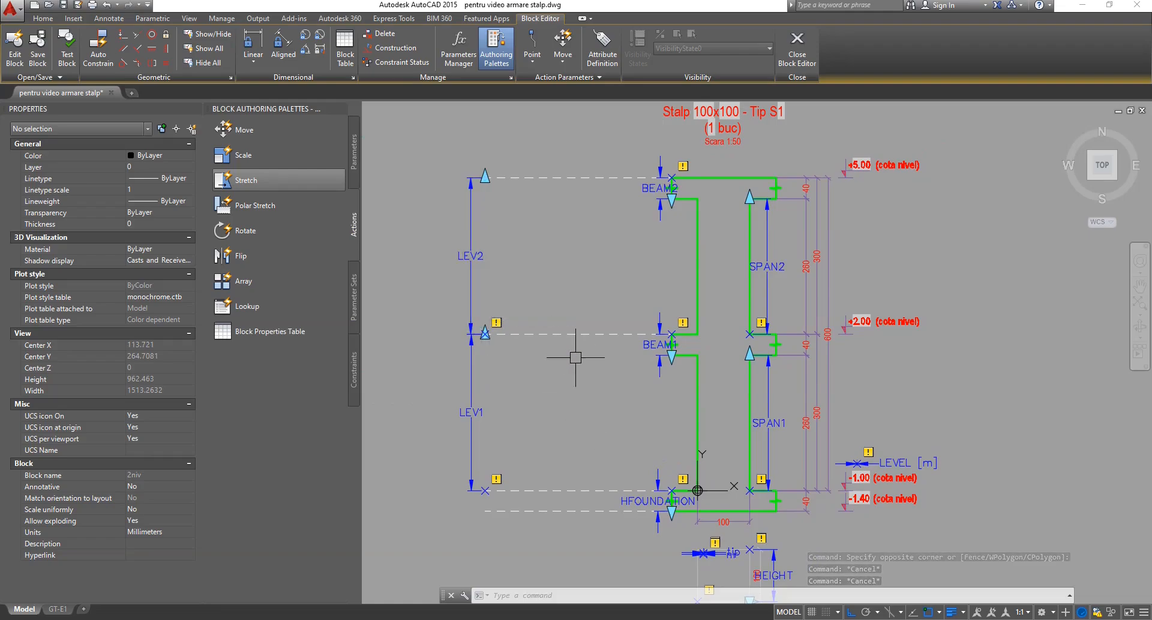
left_click(254, 180)
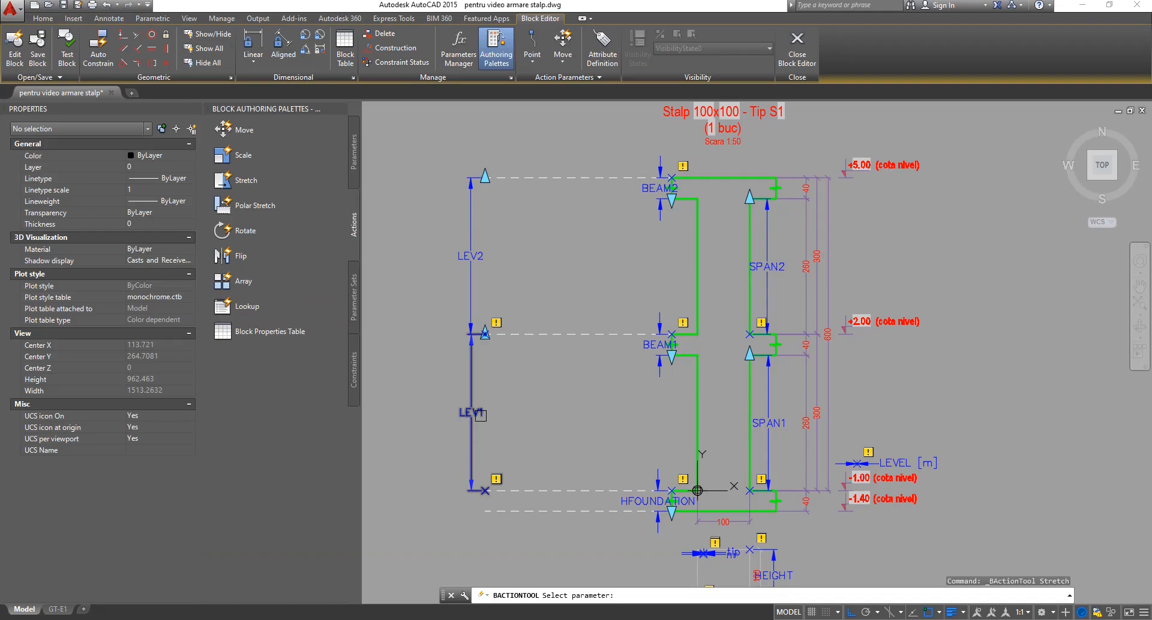
left_click(474, 414)
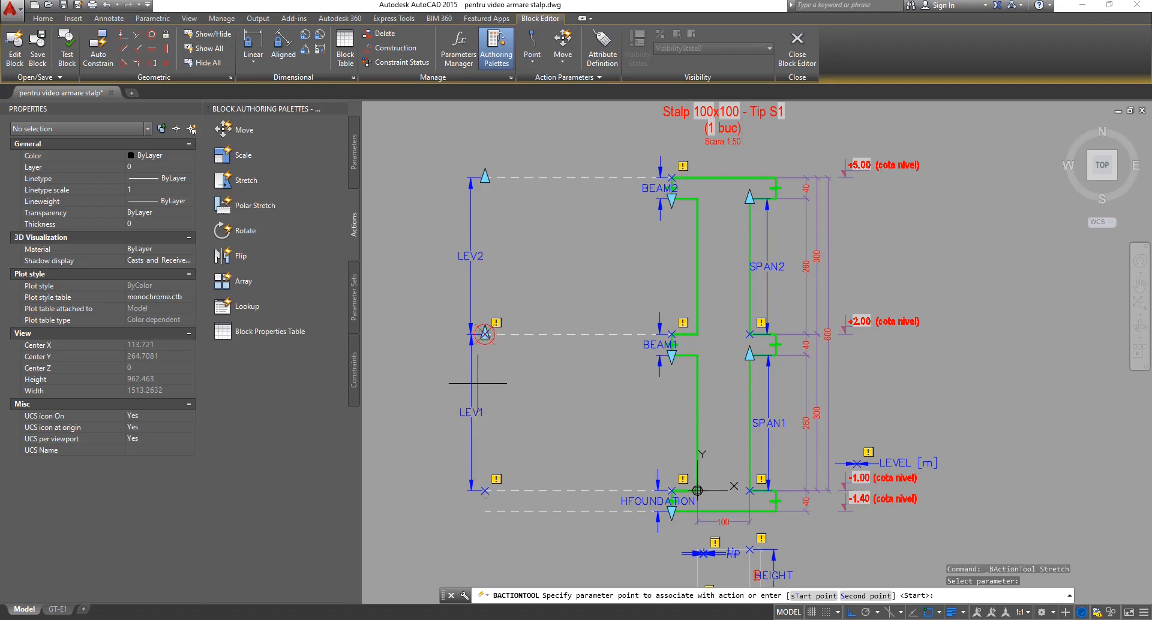
scroll(483, 354, "up", 4)
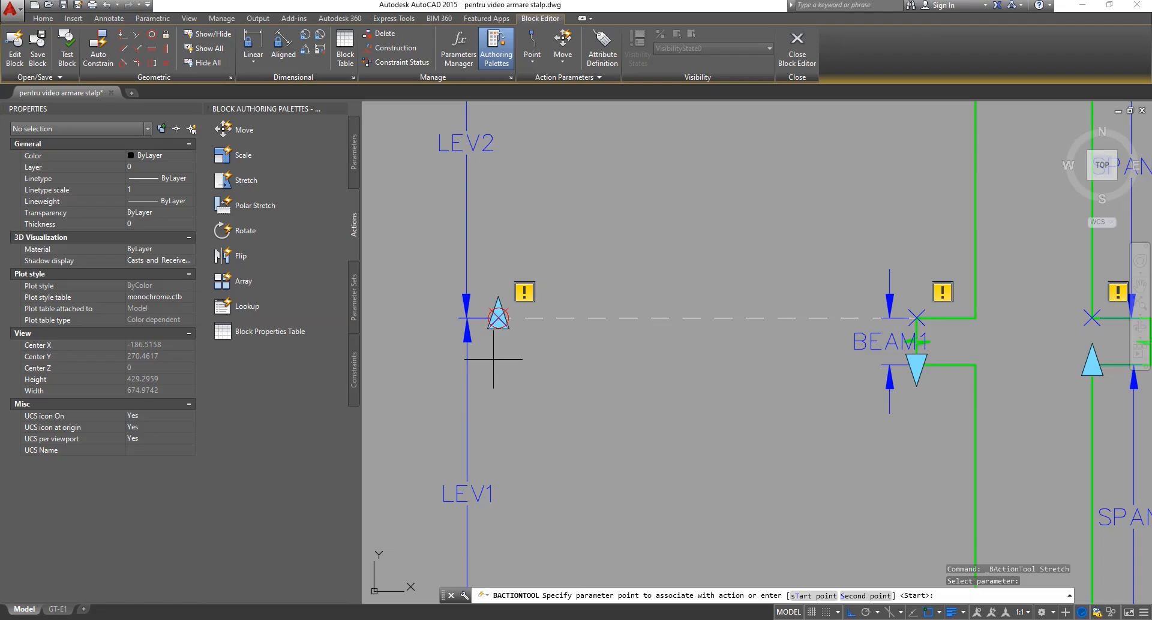
left_click(493, 359)
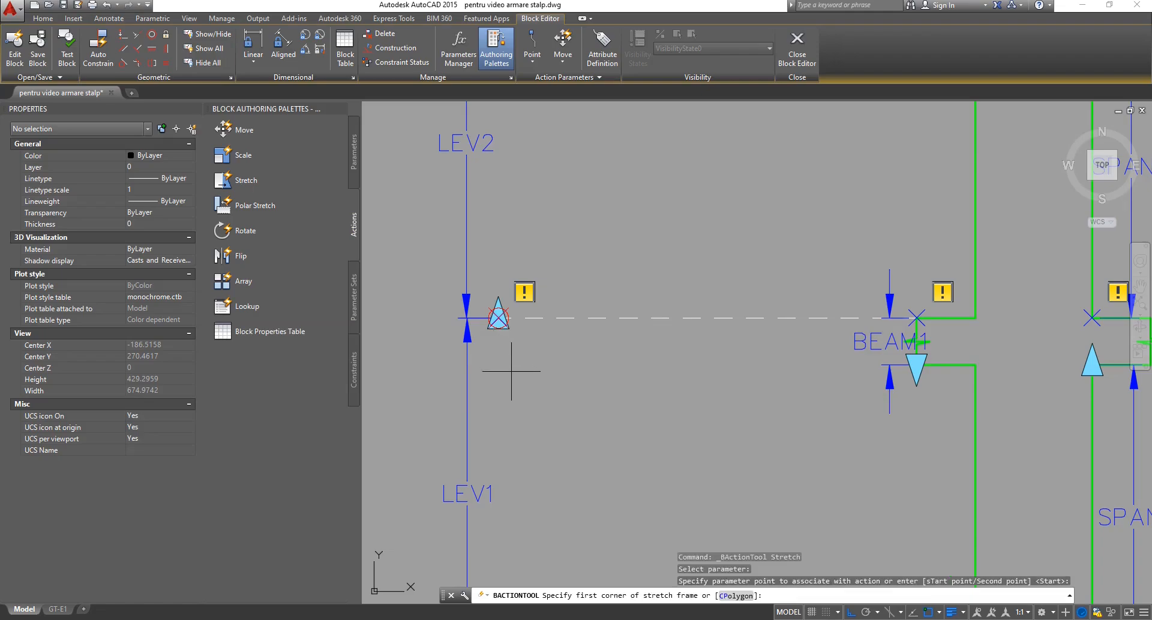
scroll(514, 380, "down", 5)
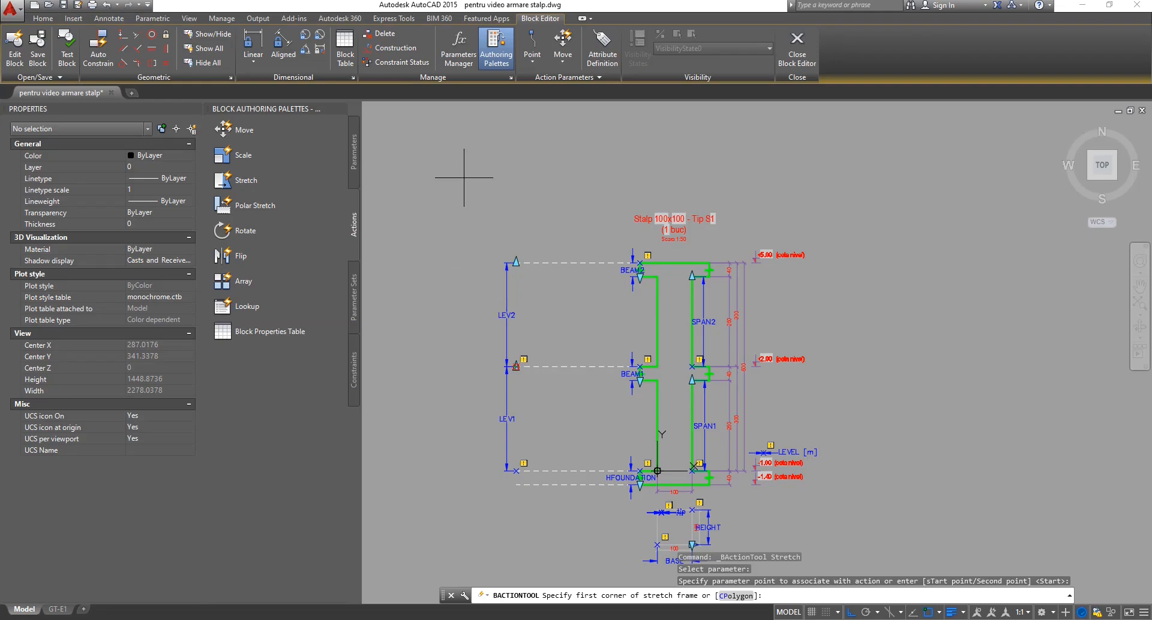
left_click(462, 157)
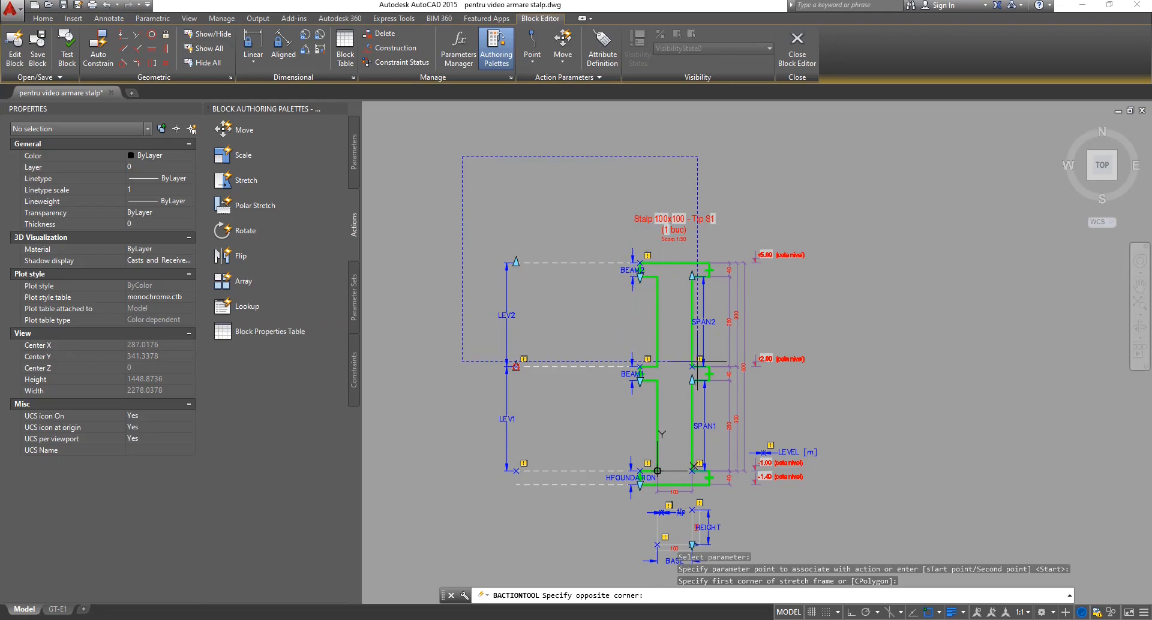
left_click(830, 411)
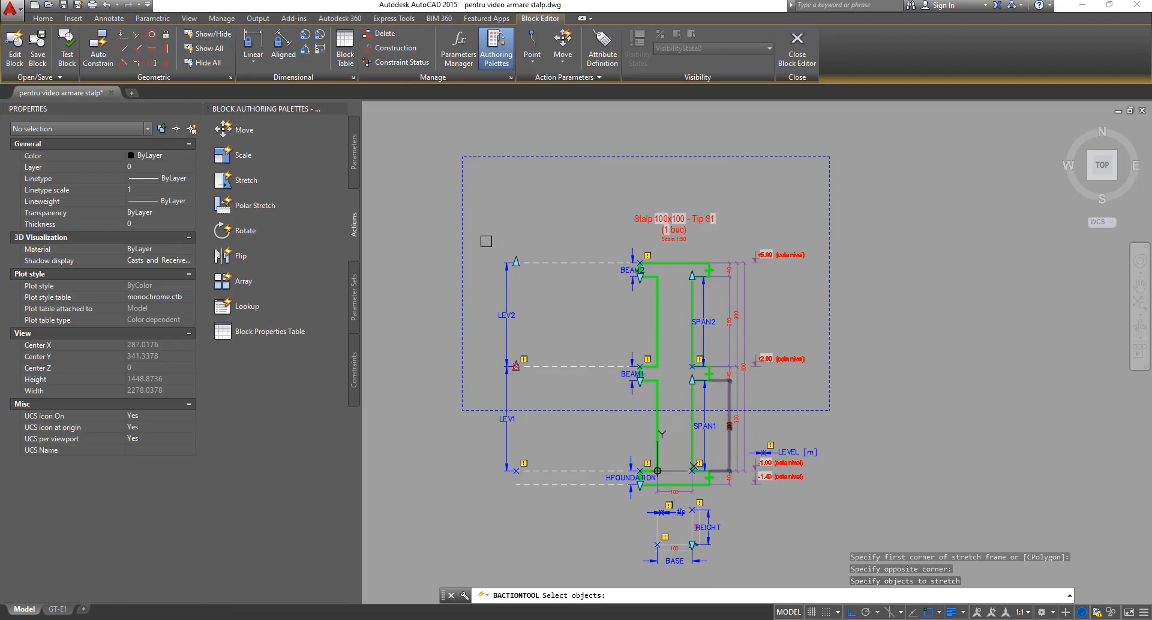
Crossing-select the 45 upper-column objects and finish the LEV1 Stretch action.
scroll(505, 204, "up", 2)
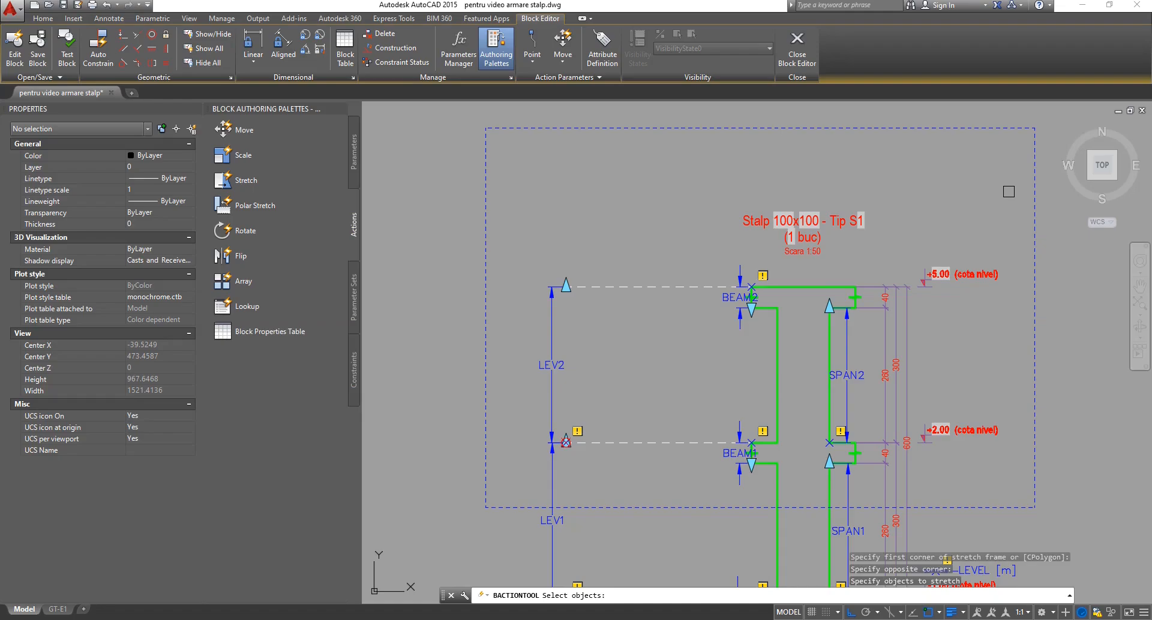
left_click(1022, 142)
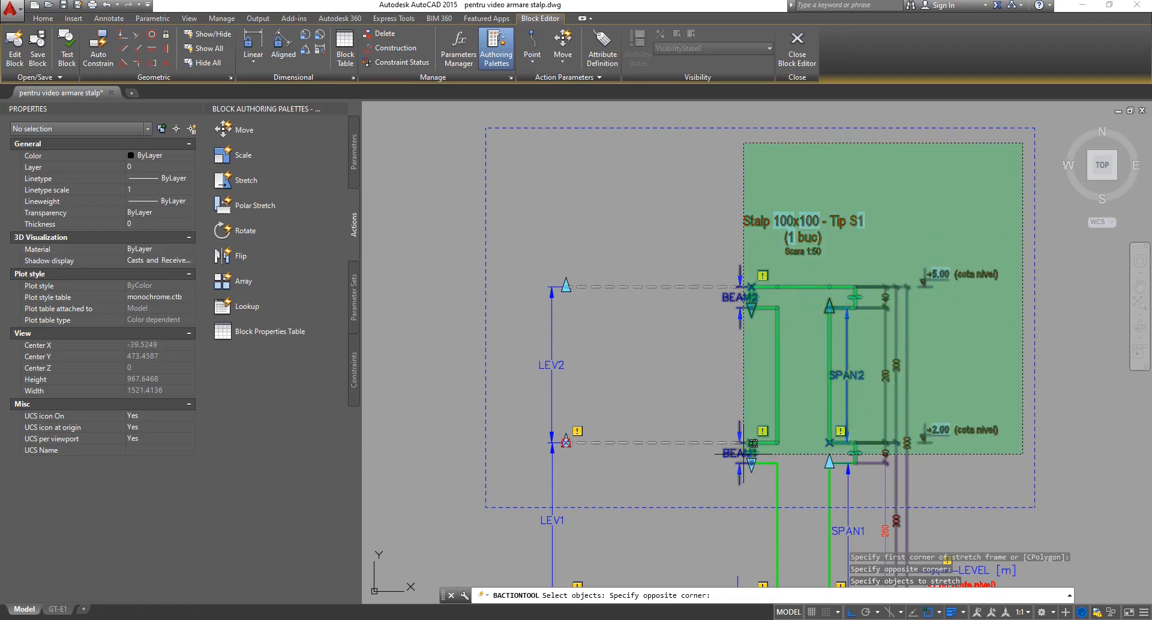
left_click(524, 487)
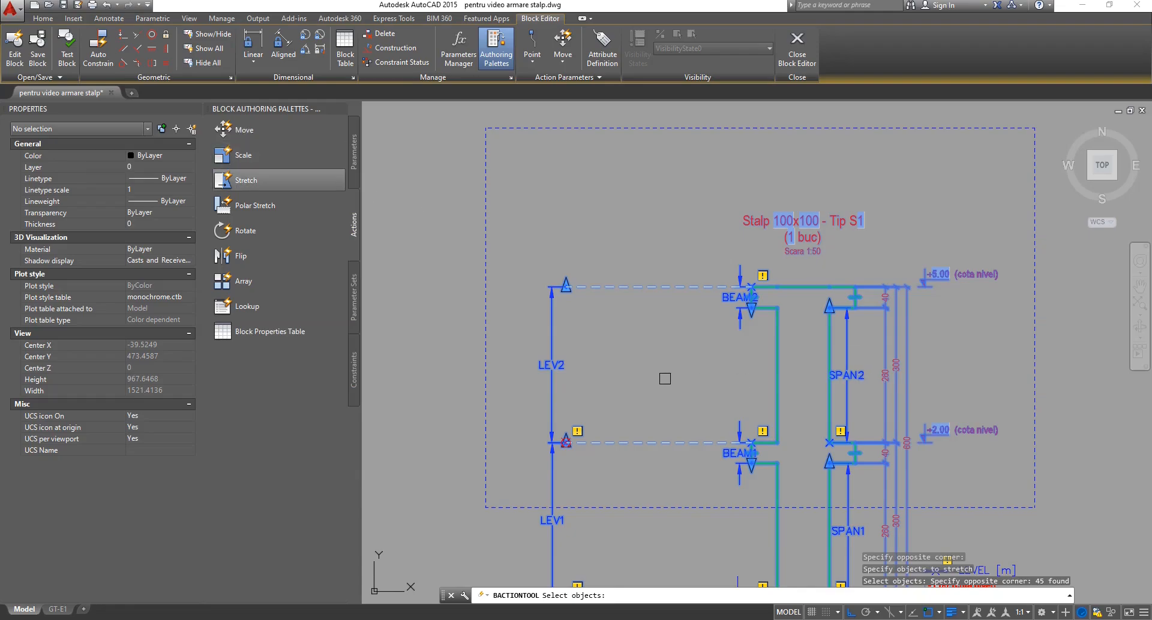
key("Return")
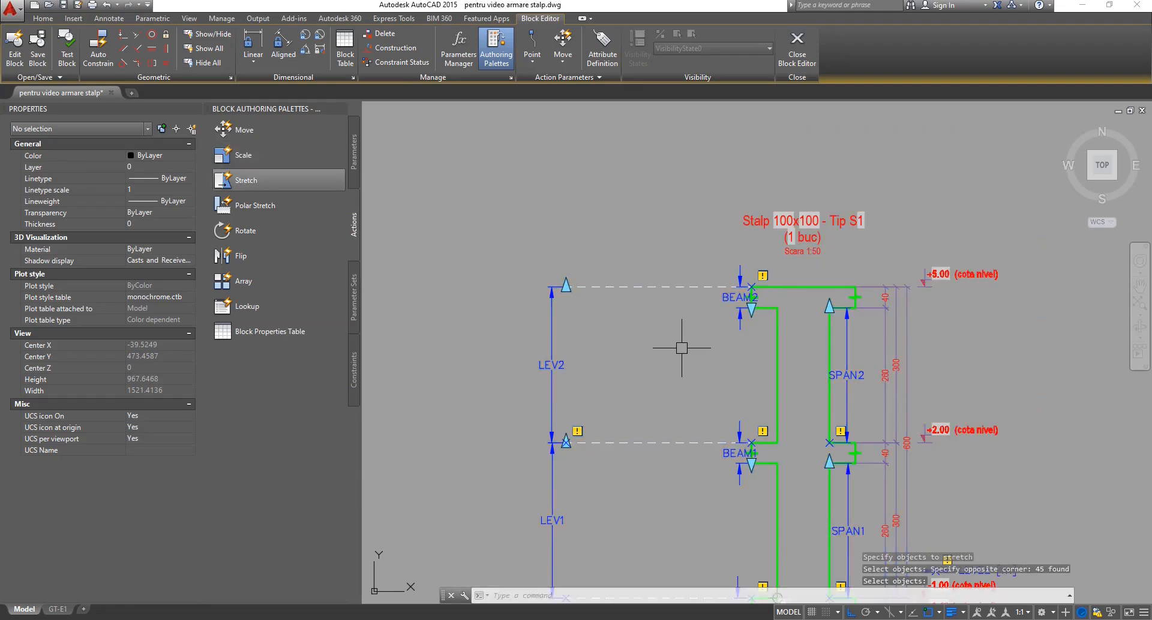
Move the LEV1 Stretch action marker next to LEV1's top grip.
scroll(681, 354, "down", 1)
scroll(745, 514, "up", 3)
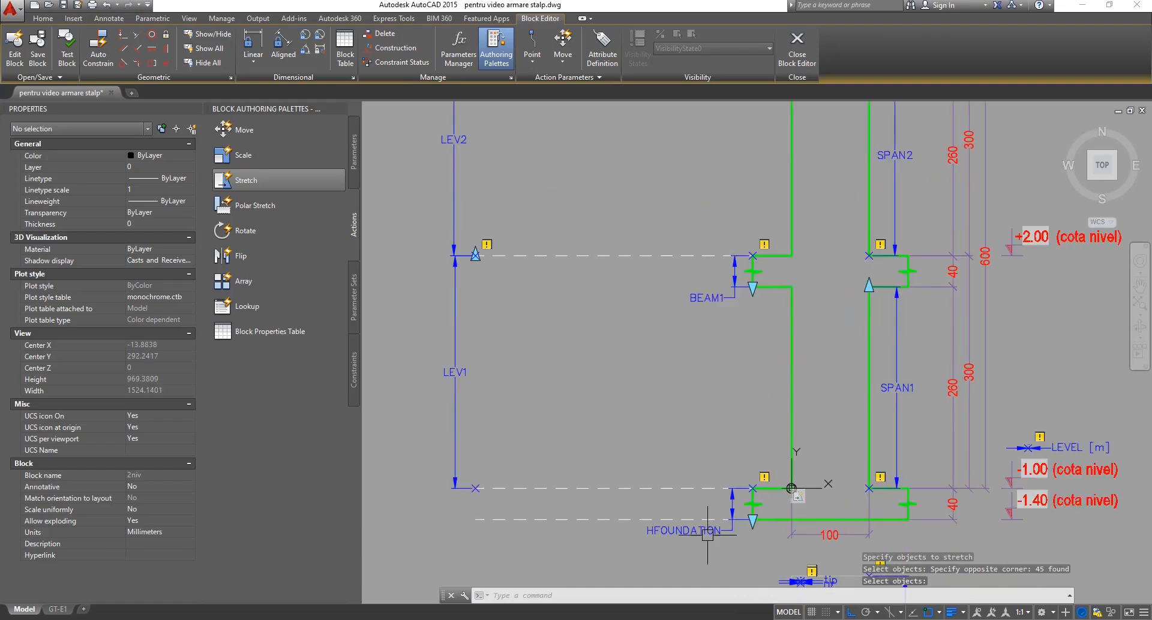
scroll(666, 376, "up", 1)
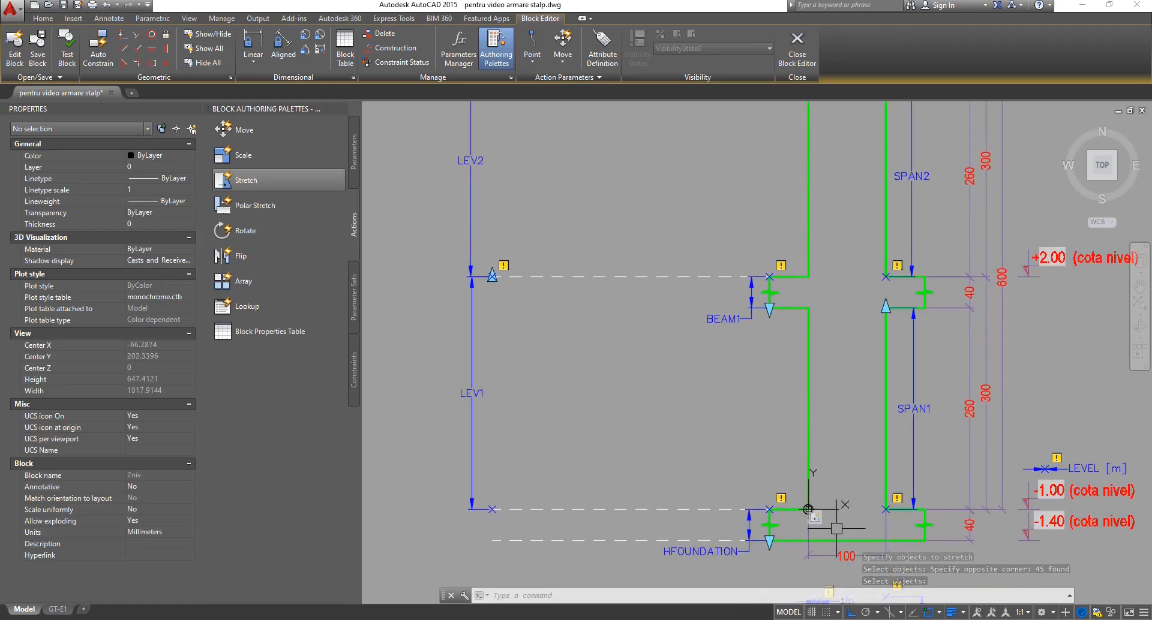
left_click_drag(817, 520, 518, 312)
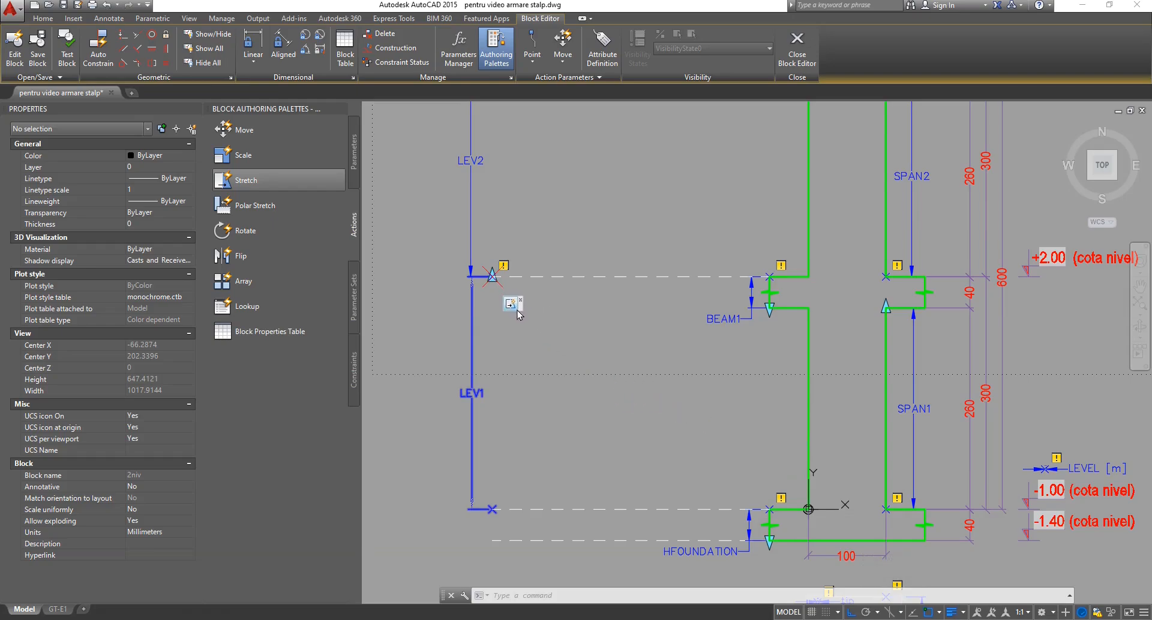
left_click(517, 312)
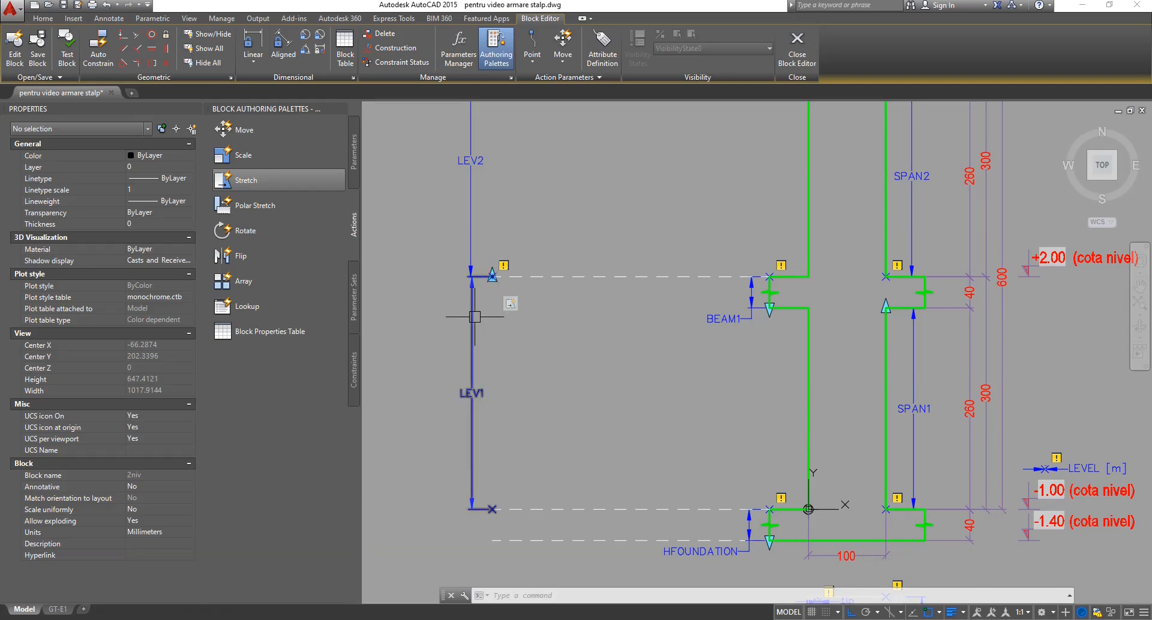
middle_click_drag(676, 377, 654, 384)
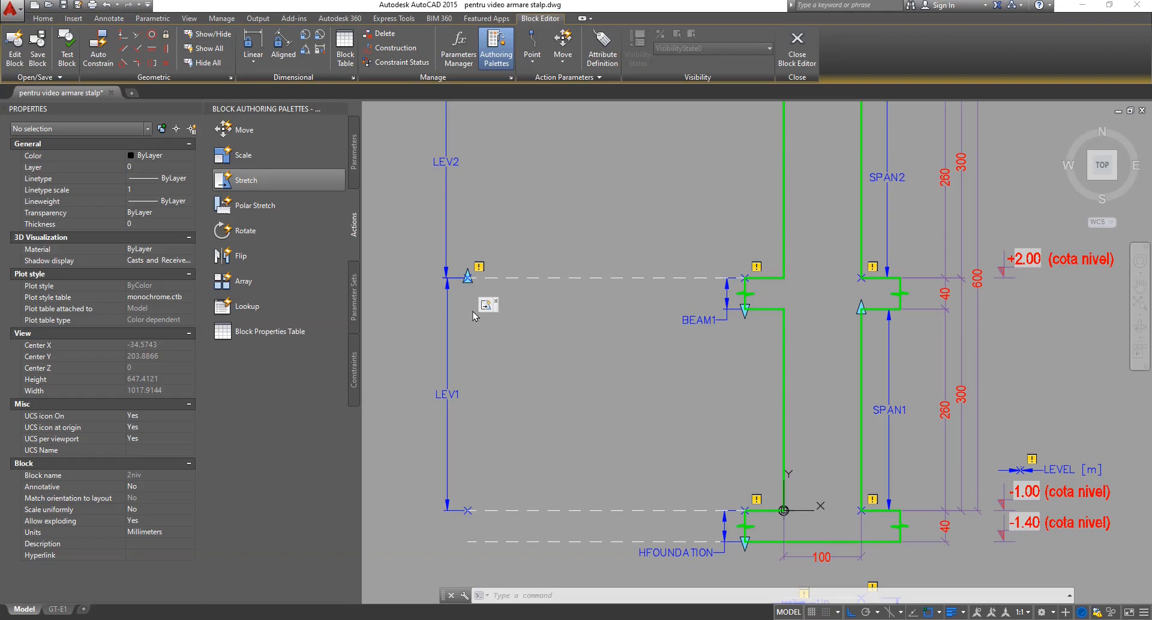
left_click_drag(487, 310, 543, 338)
scroll(538, 351, "down", 3)
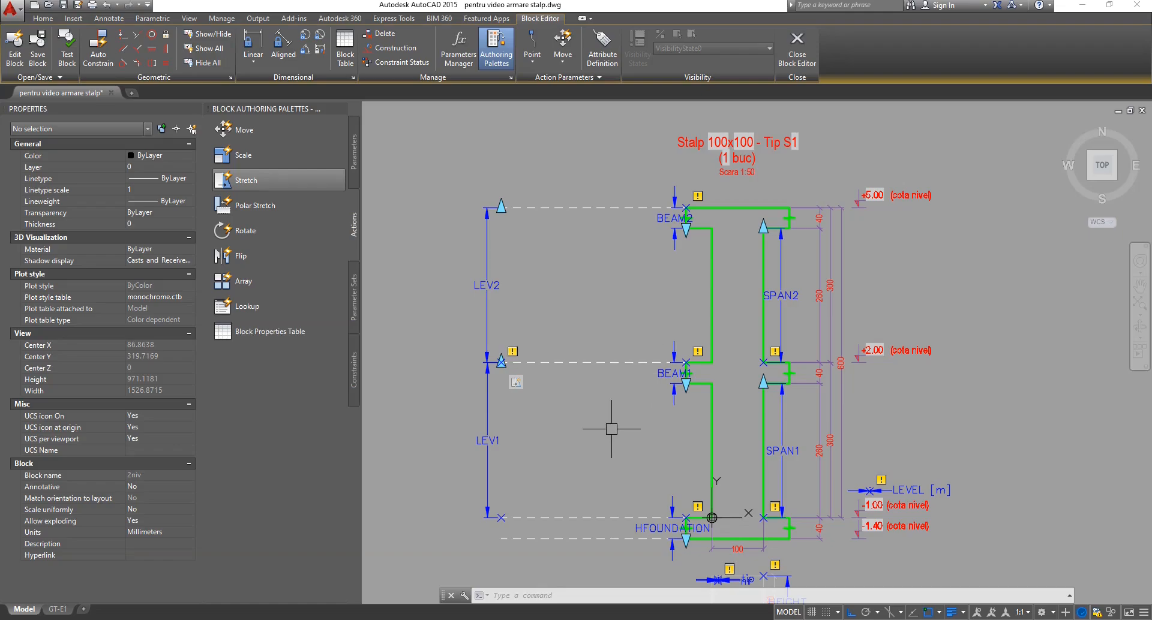
left_click(514, 386)
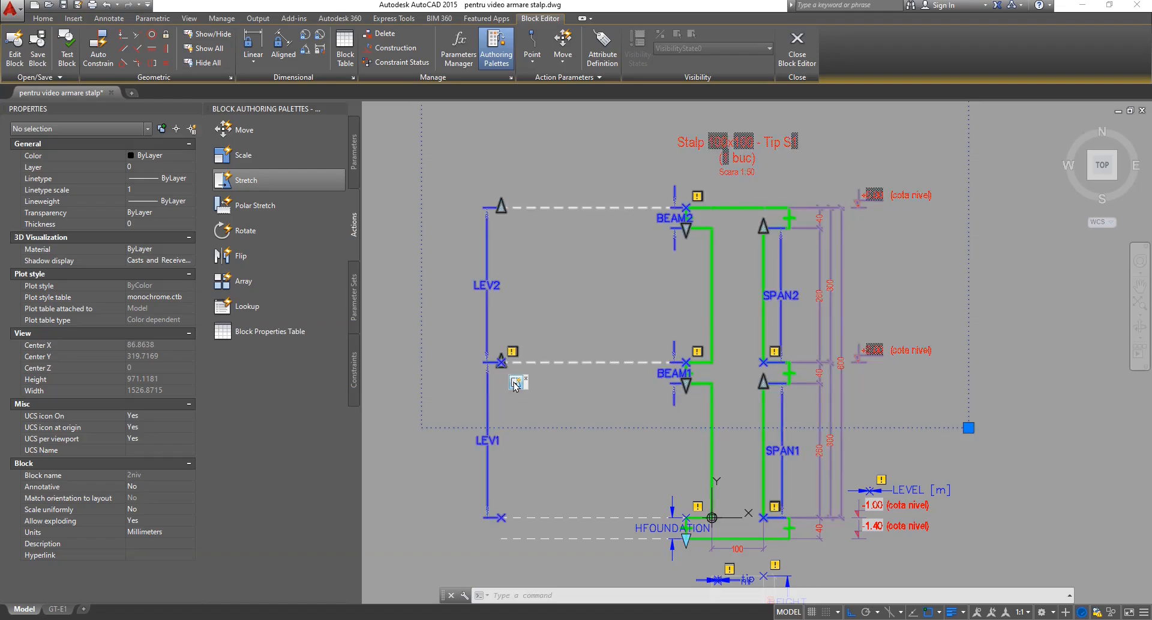
mouse_move(551, 389)
middle_mouse_down()
mouse_move(582, 414)
mouse_move(601, 465)
middle_mouse_up()
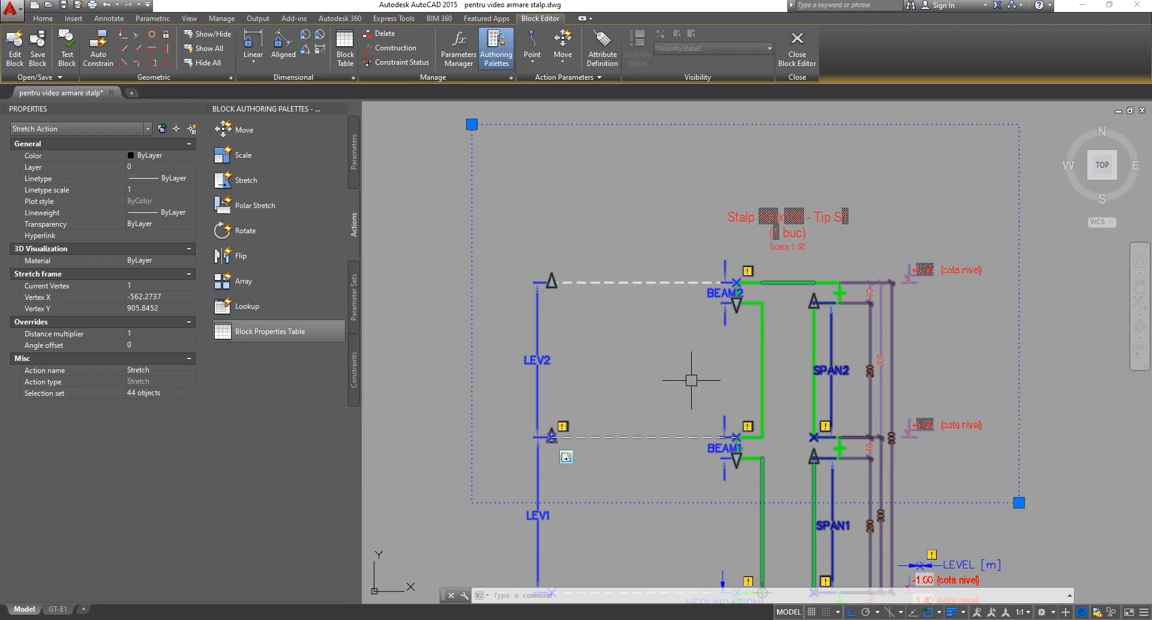
key("Escape")
key("Escape")
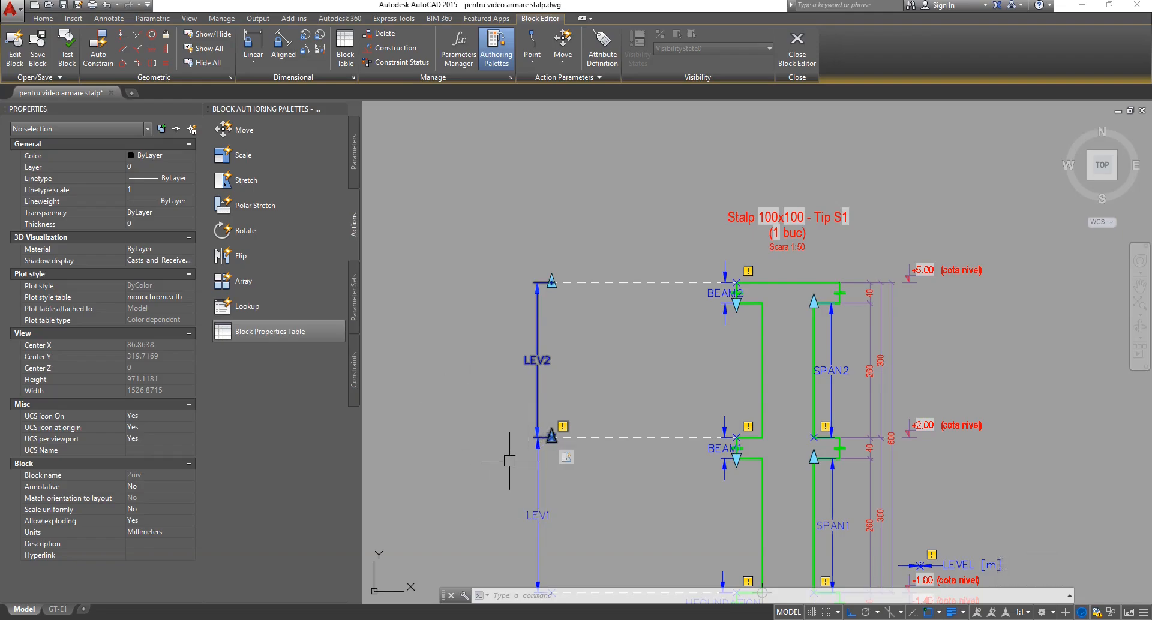
Close the Block Editor saving the changes, then select the column block reference.
left_click(798, 45)
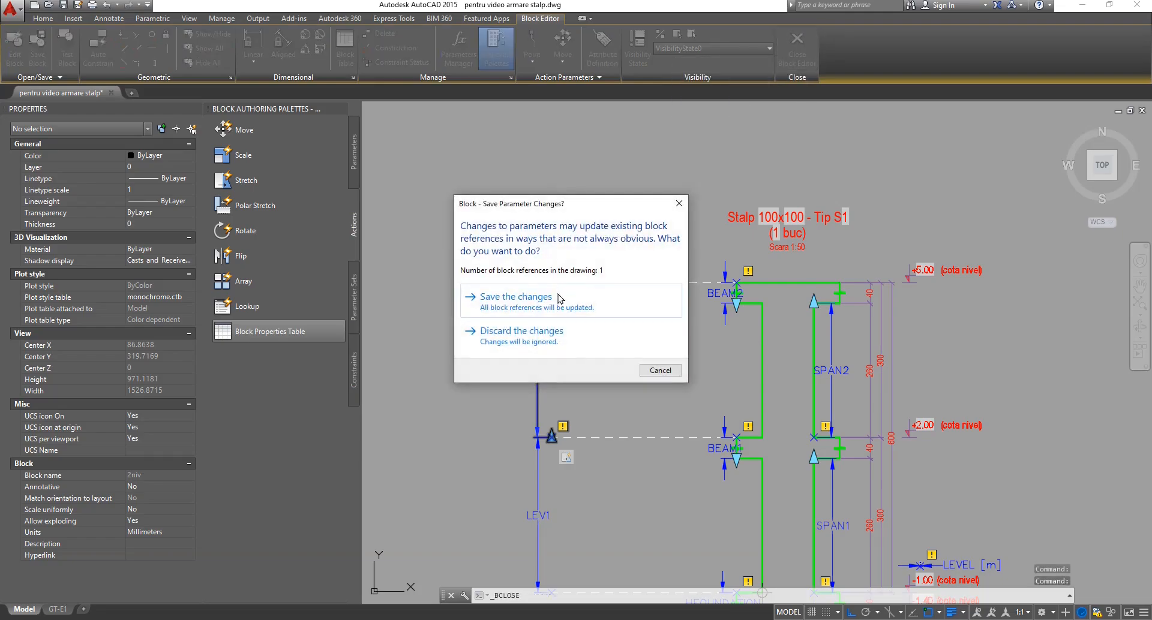
left_click(515, 298)
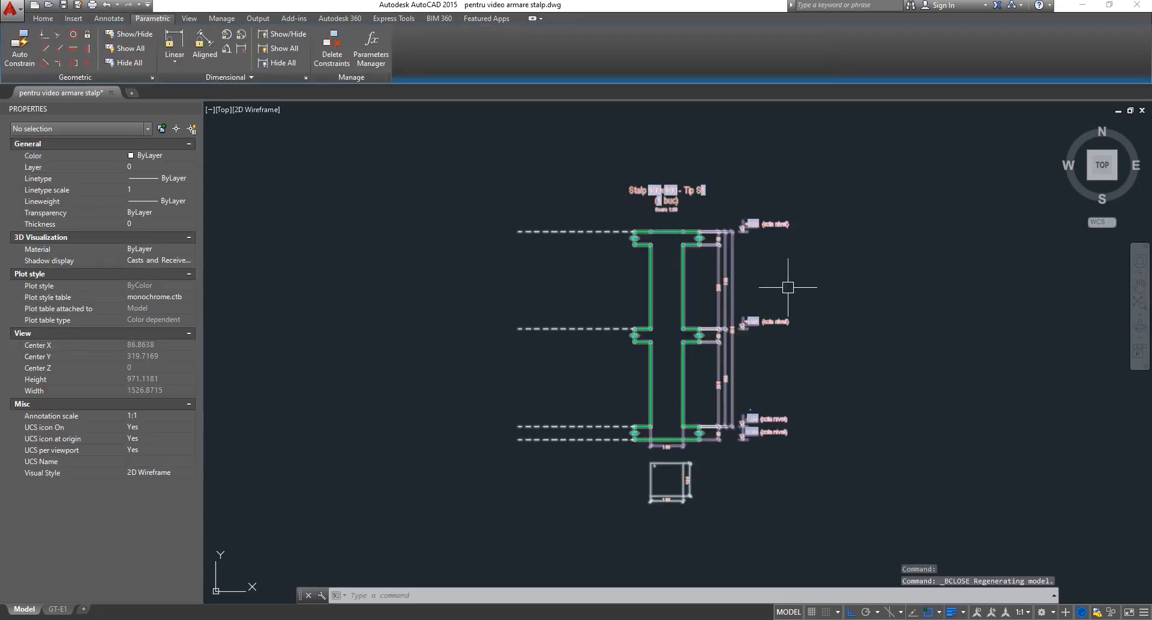
left_click(788, 289)
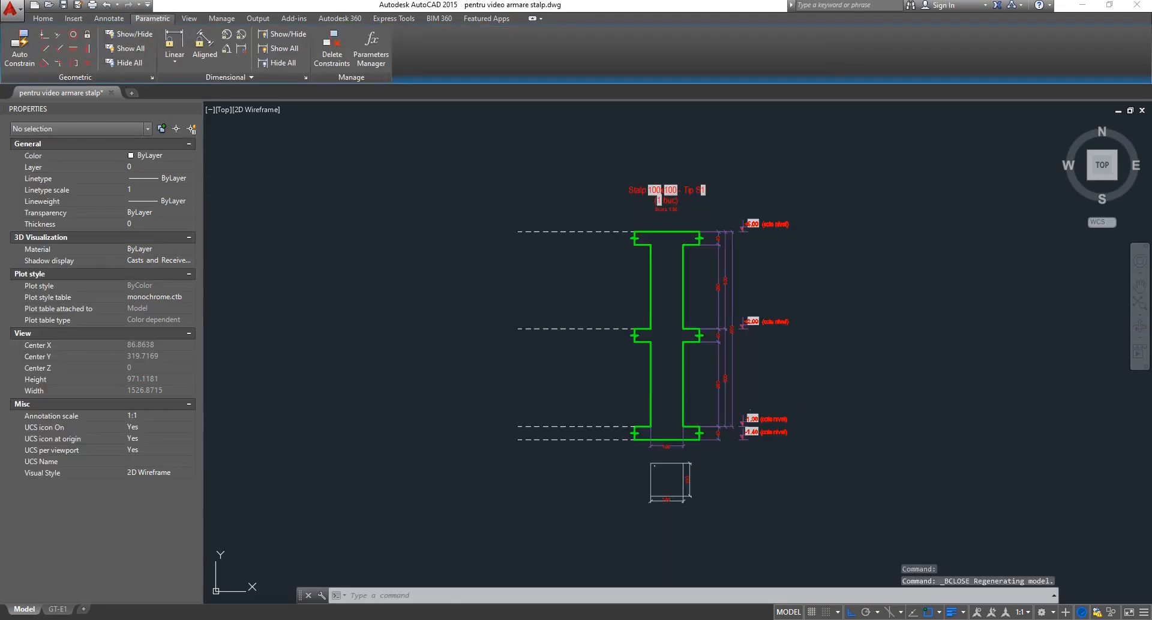
left_click(764, 361)
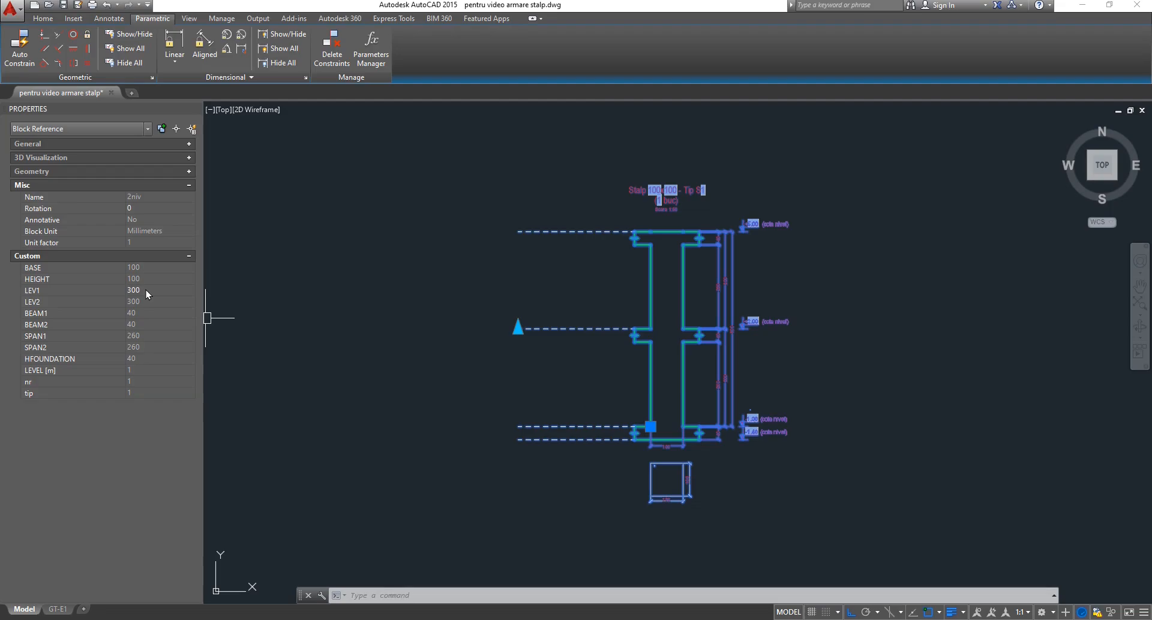
Stretch the lower span with the LEV1 grip and set LEV1 to 500 in Properties.
left_click(517, 327)
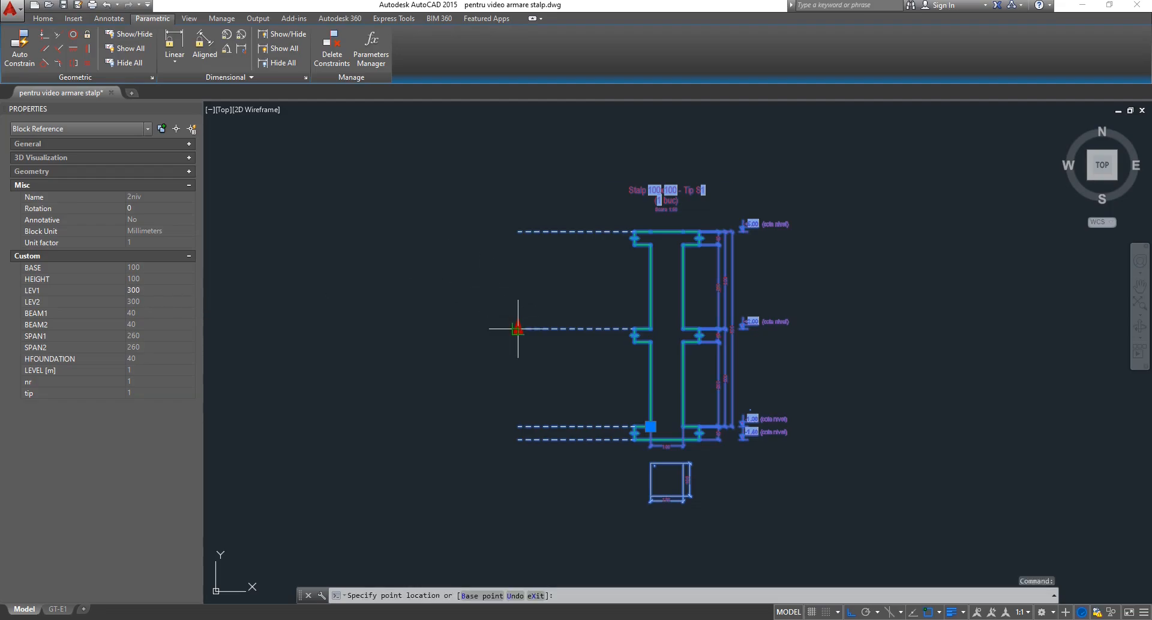
left_click(522, 263)
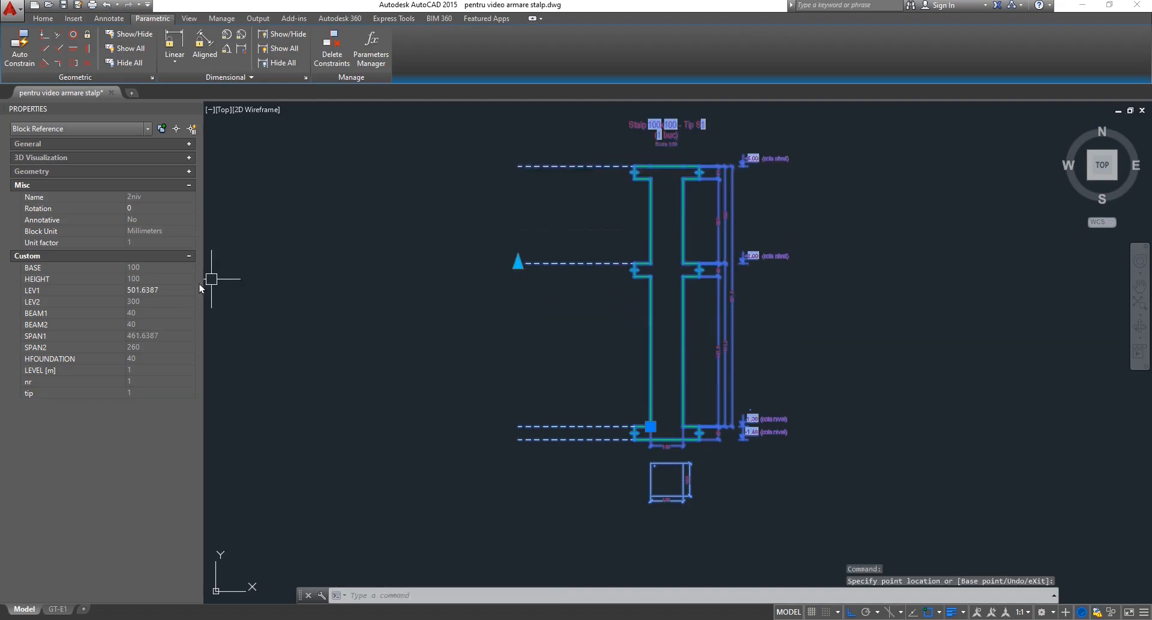
left_click(166, 291)
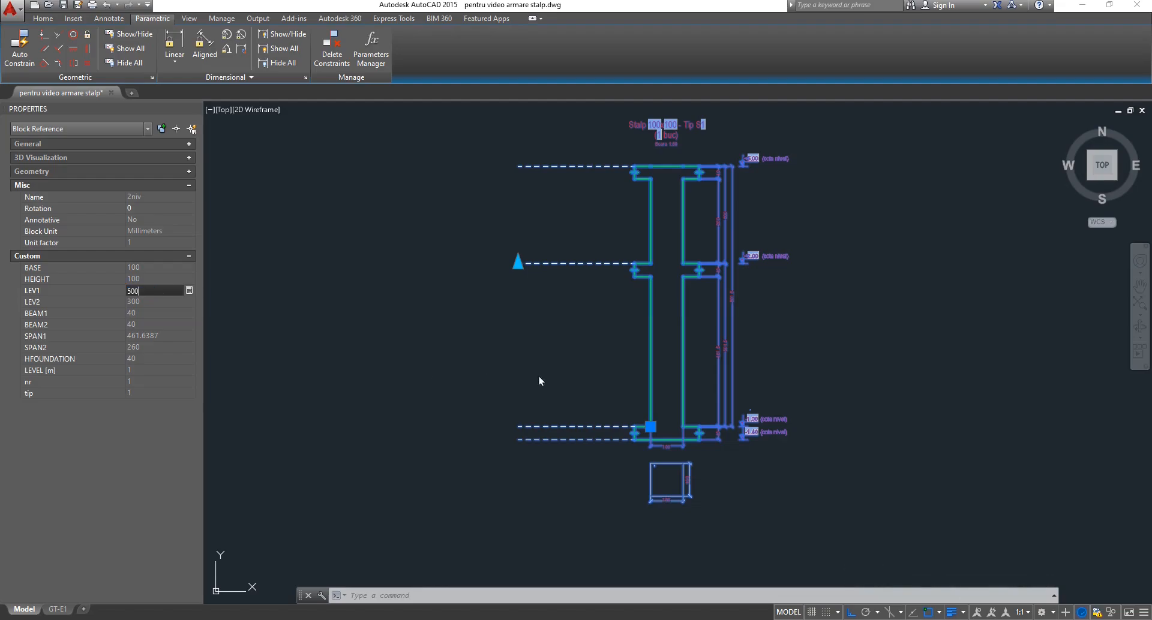
type("500")
key("Return")
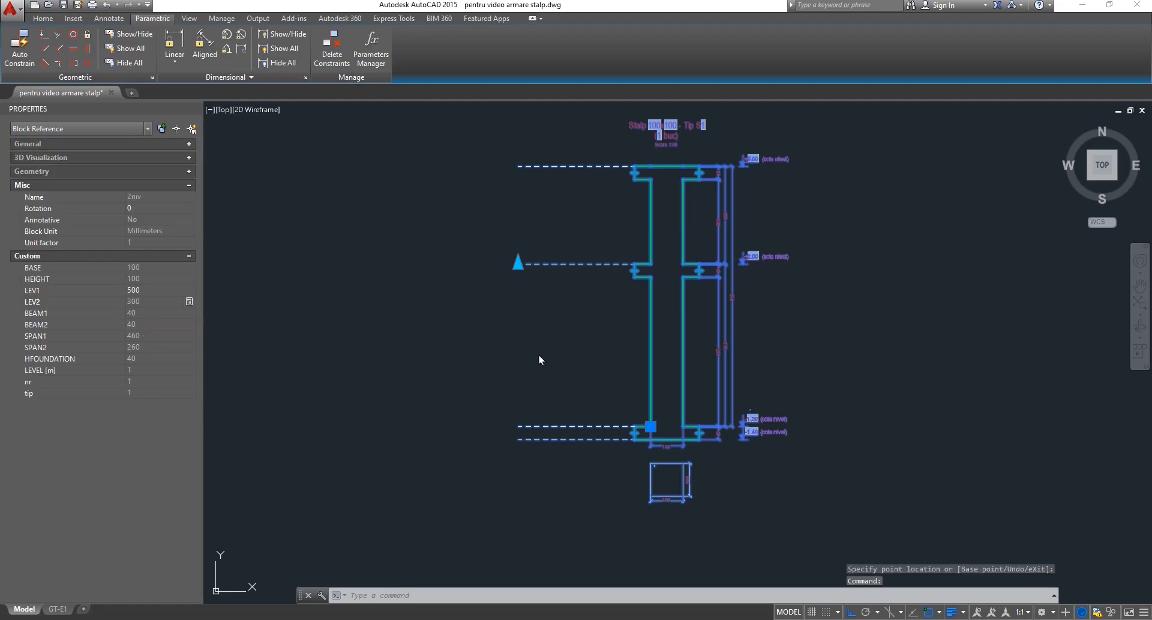
key("Escape")
key("Escape")
middle_click_drag(552, 294, 549, 335)
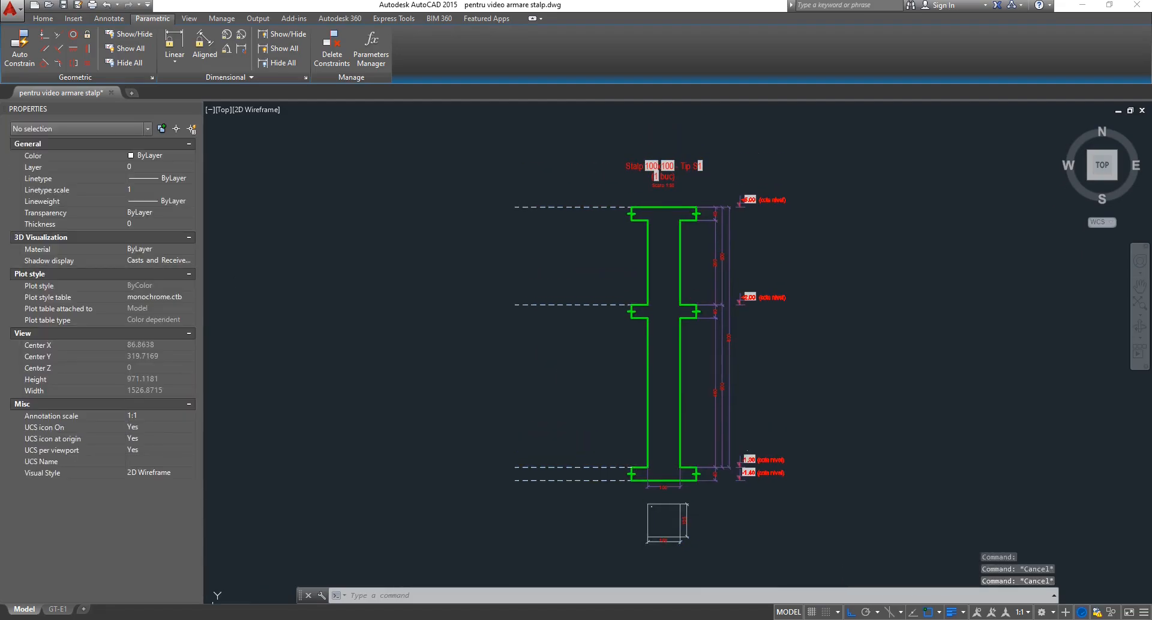
left_click(552, 301)
Zoom in to check the stretched 460, 500 and 800 dimensions.
left_click(532, 324)
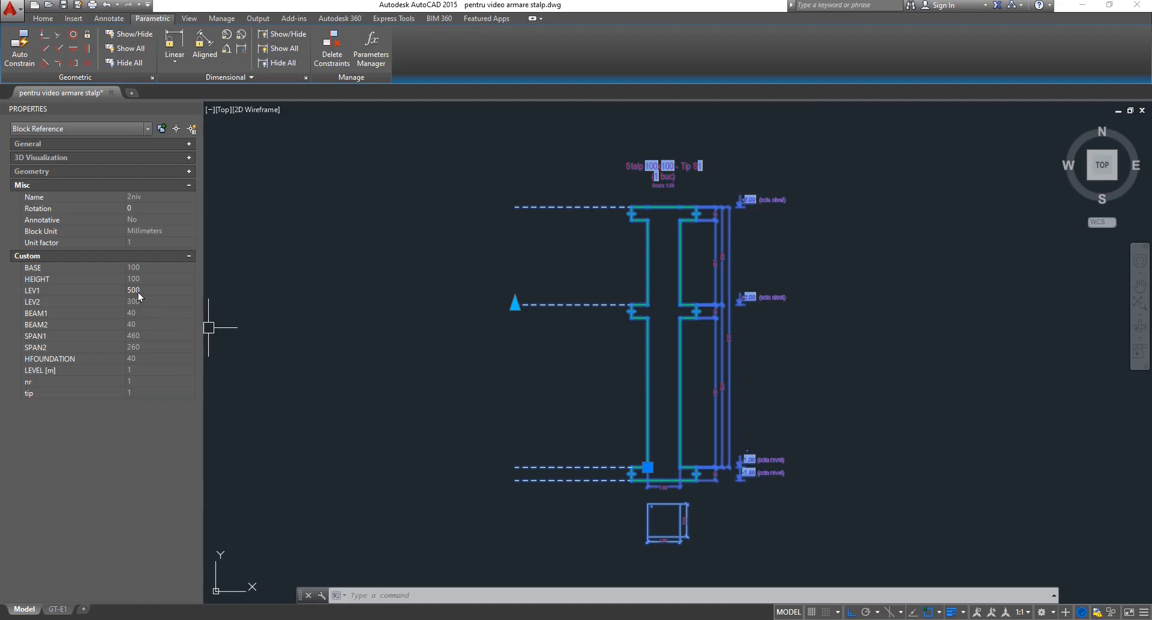
scroll(708, 378, "up", 3)
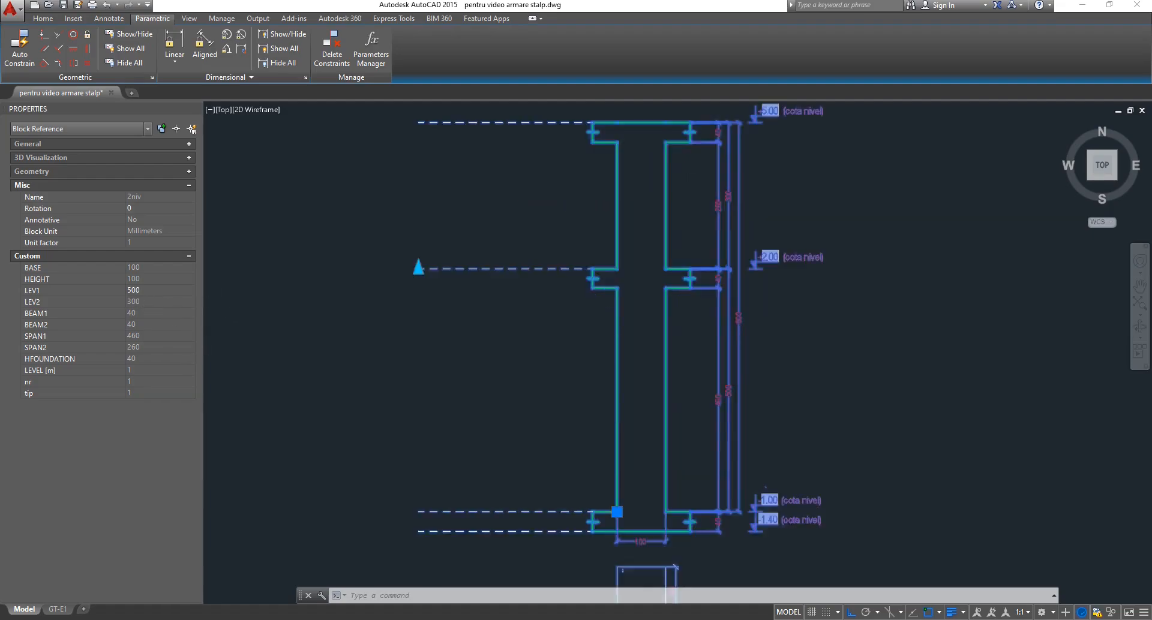
scroll(734, 390, "up", 2)
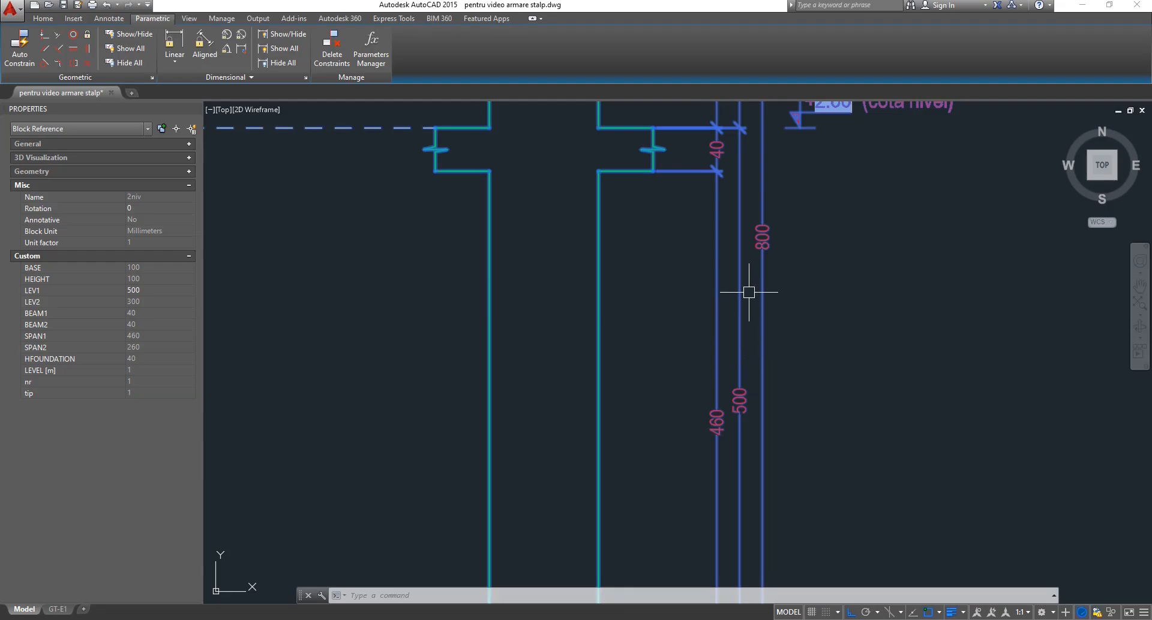
scroll(748, 292, "down", 1)
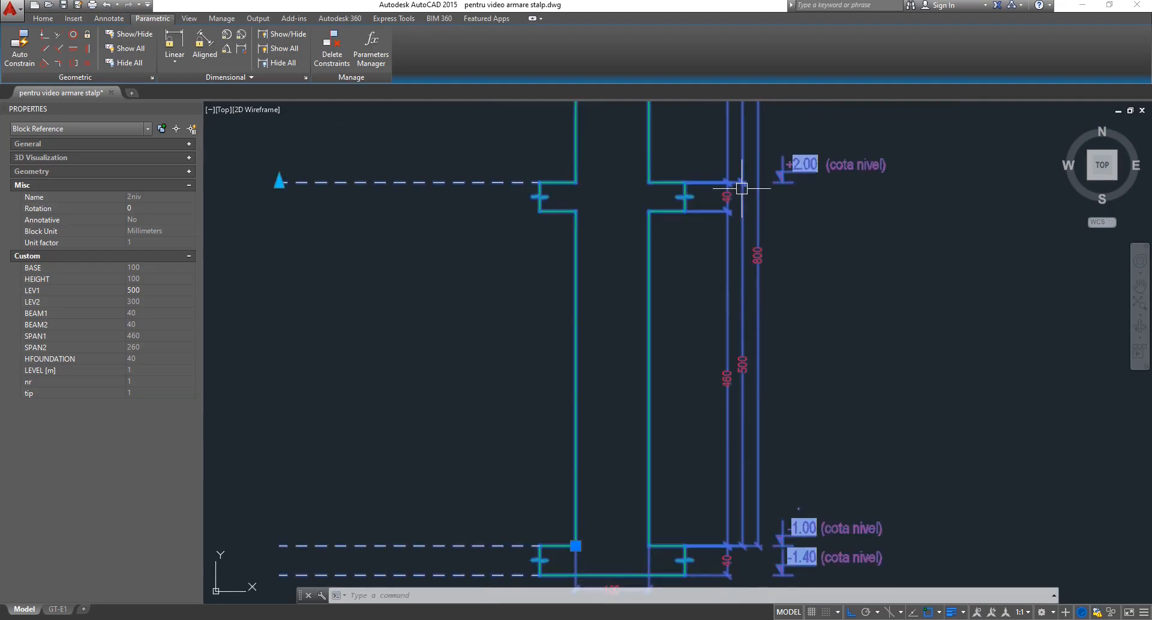
scroll(743, 366, "up", 1)
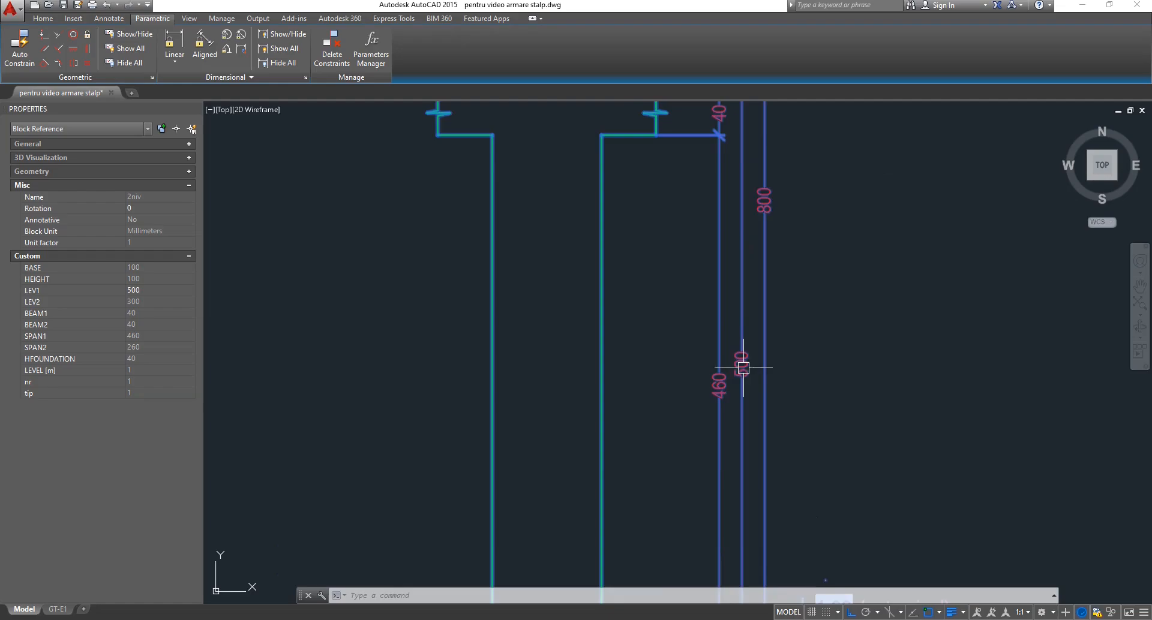
scroll(743, 368, "down", 1)
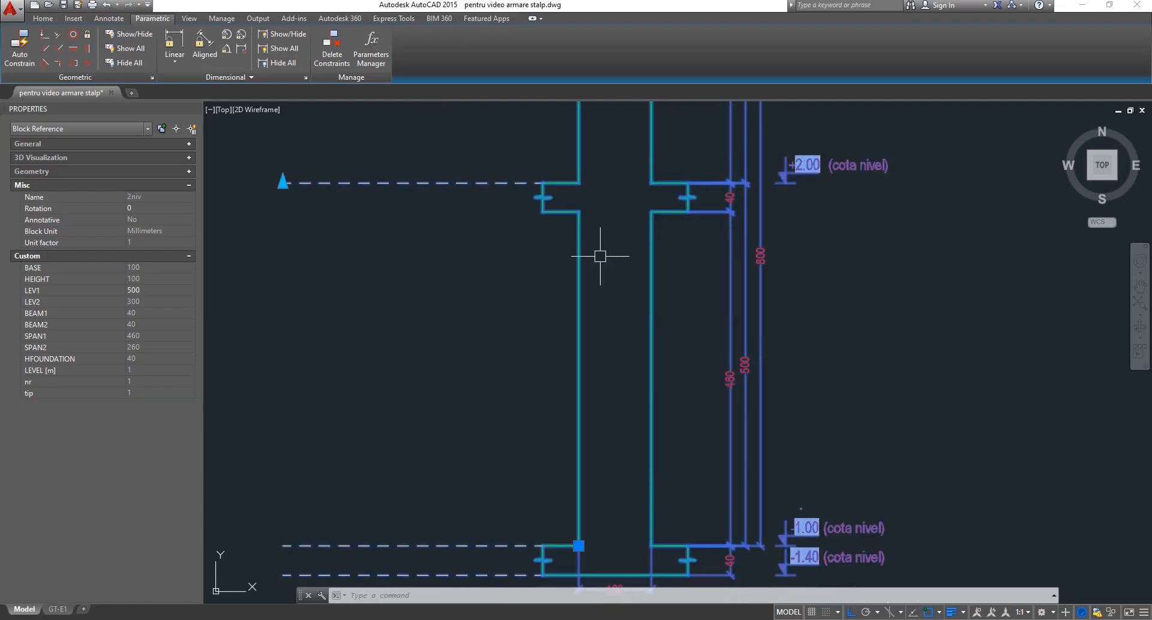
scroll(353, 200, "down", 1)
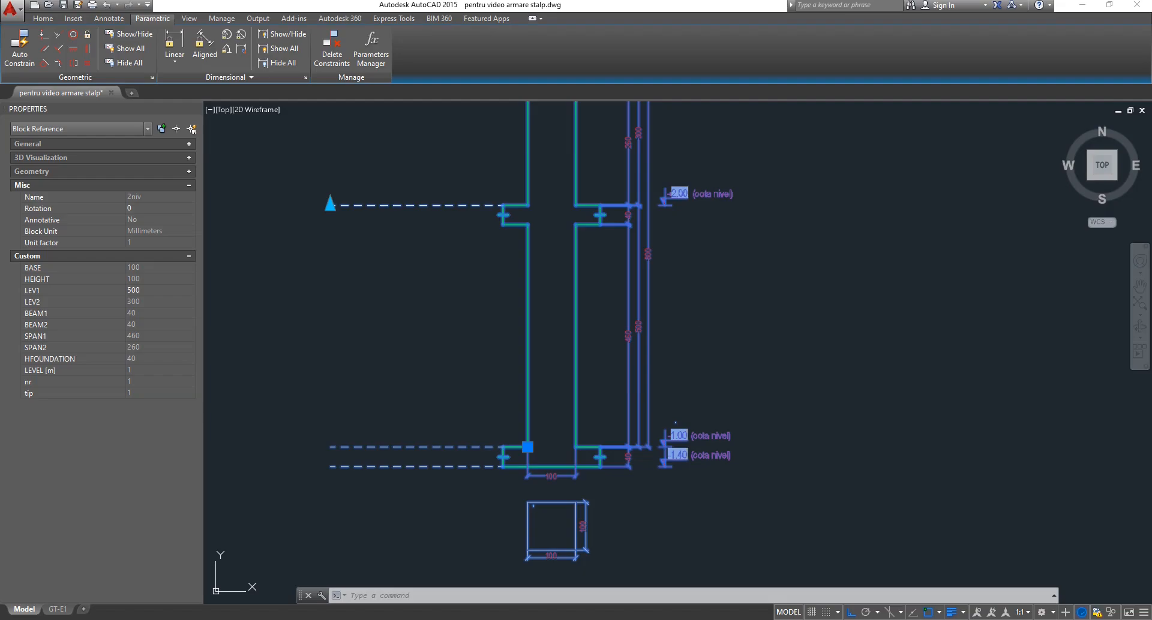
Deselect, pan, and reselect the column block reference for editing.
key("Escape")
key("Escape")
middle_click_drag(527, 302, 701, 324)
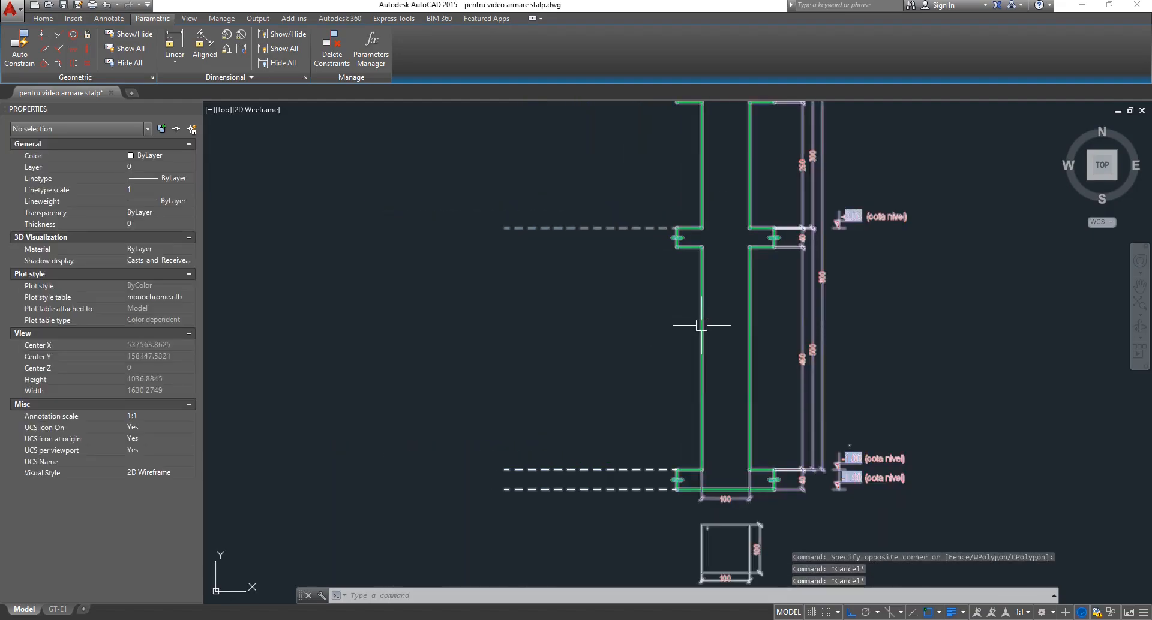
left_click(701, 326)
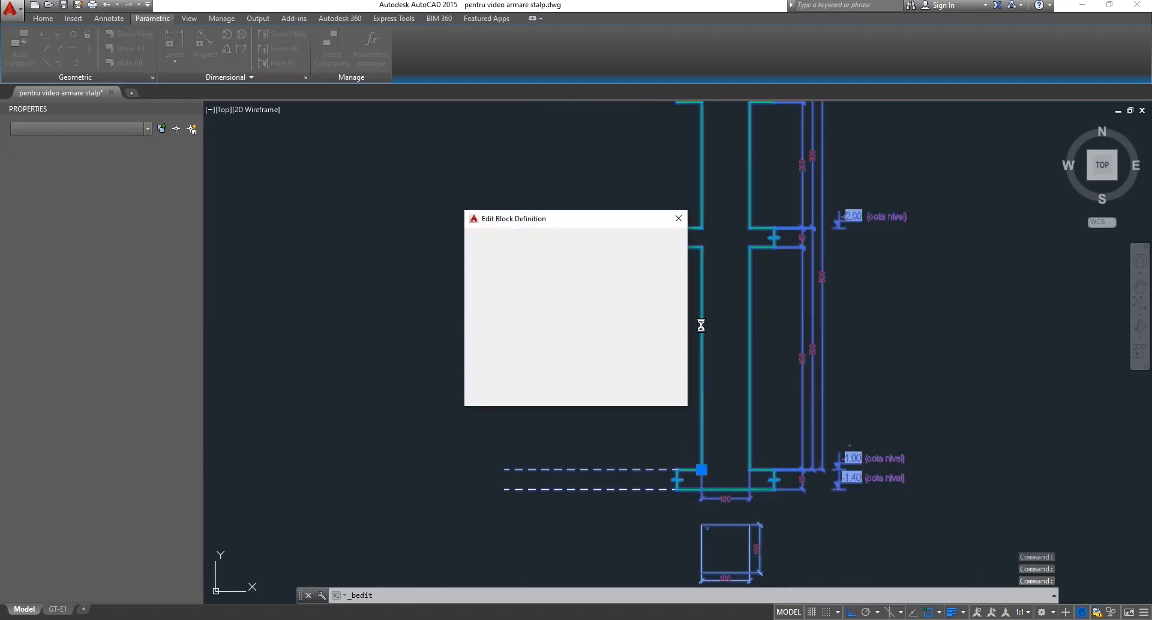
Open the 2niv block for editing and set the LEV1 stretch action's distance multiplier to 0.5.
key("Return")
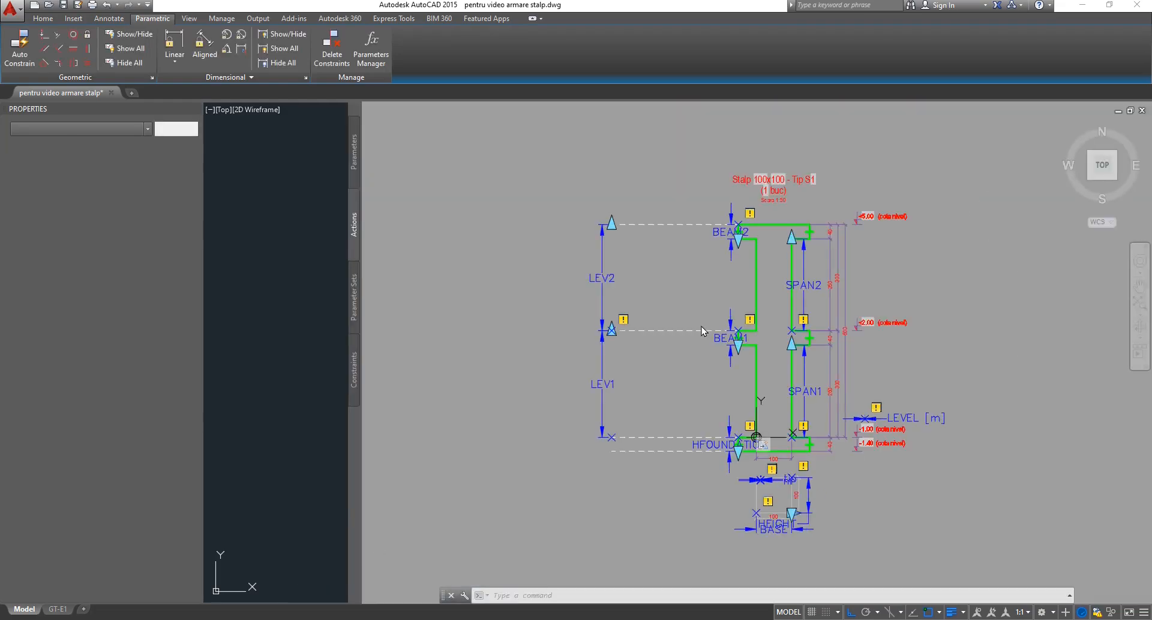
scroll(726, 436, "up", 2)
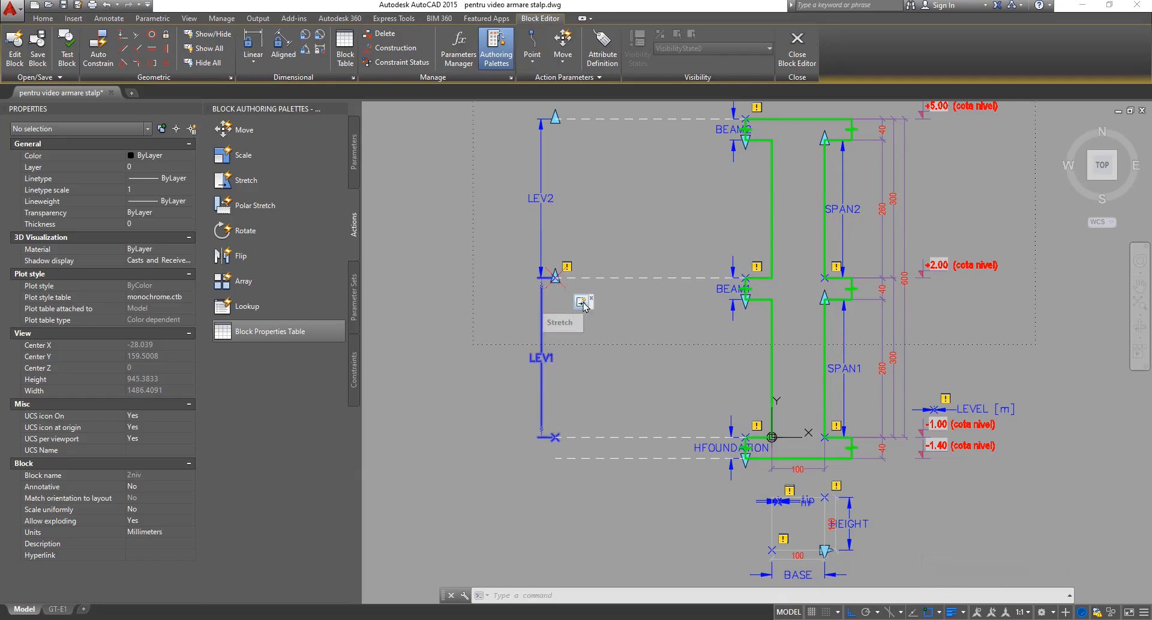
left_click(582, 302)
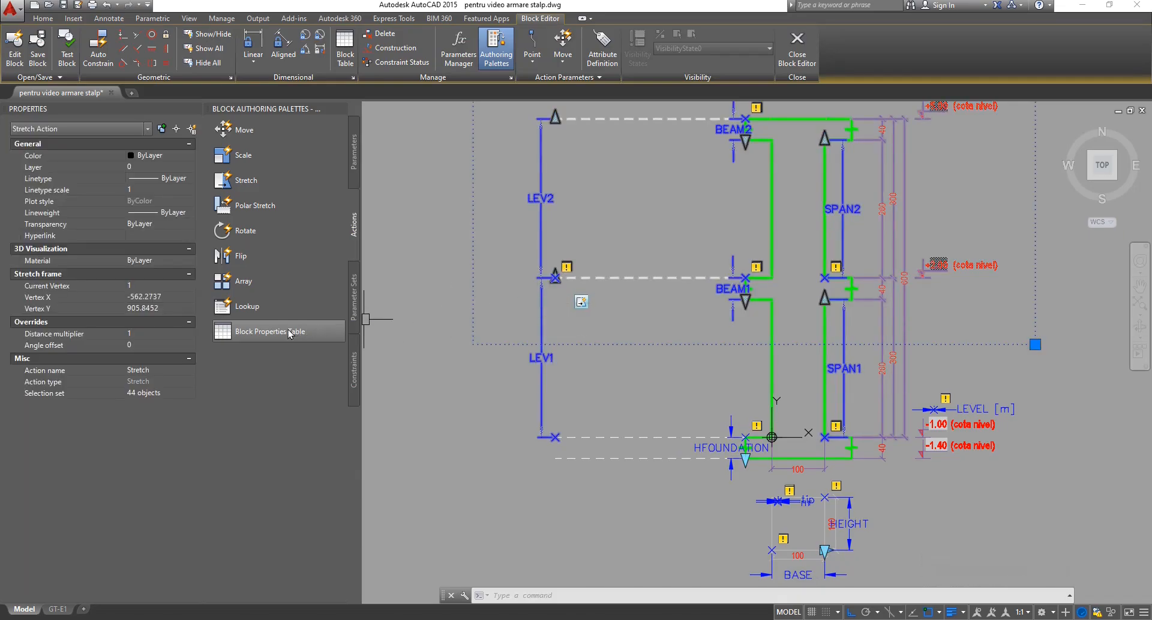
left_click(153, 334)
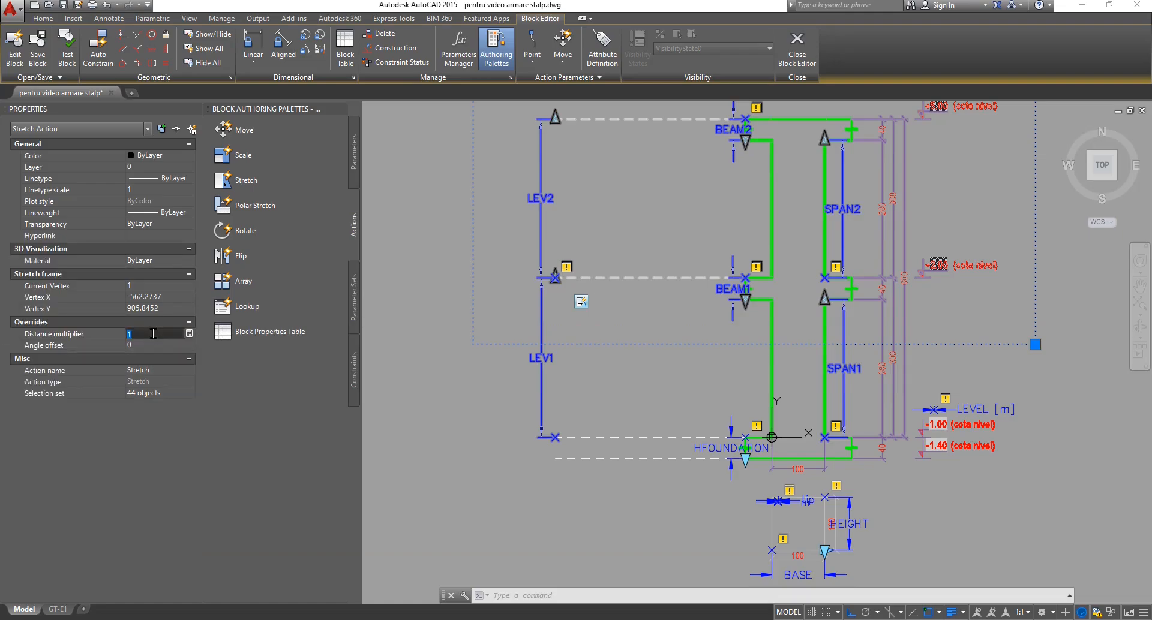
key("Return")
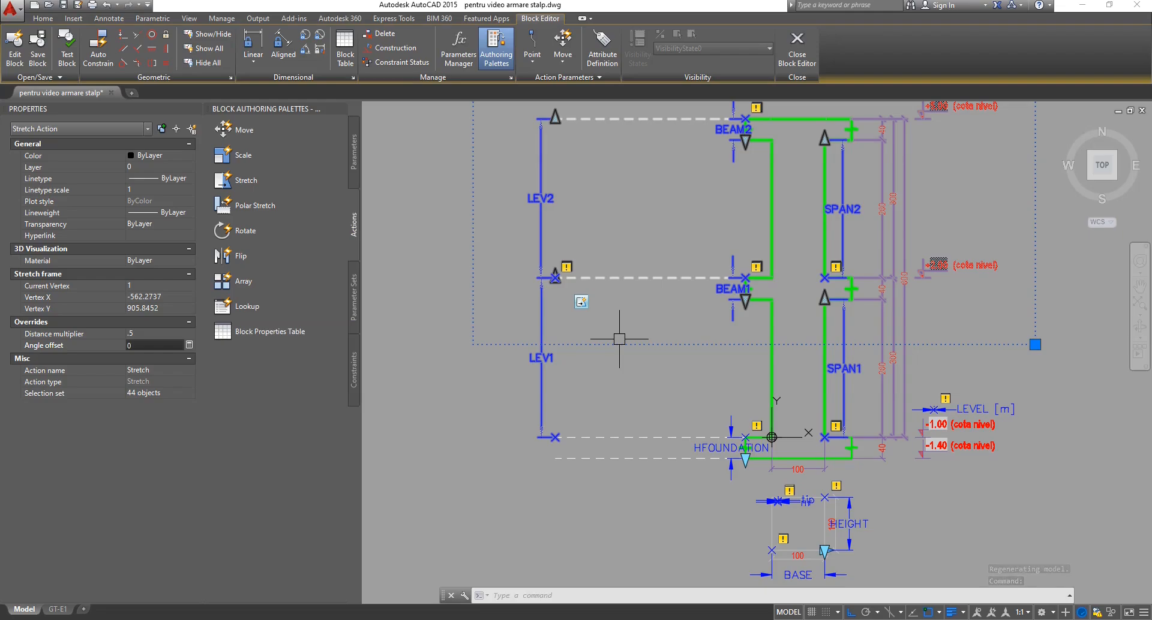
key("Escape")
key("Escape")
middle_click_drag(655, 318, 649, 380)
Save the block's parameter changes and window-select the 2niv column block reference in model space.
left_click(796, 55)
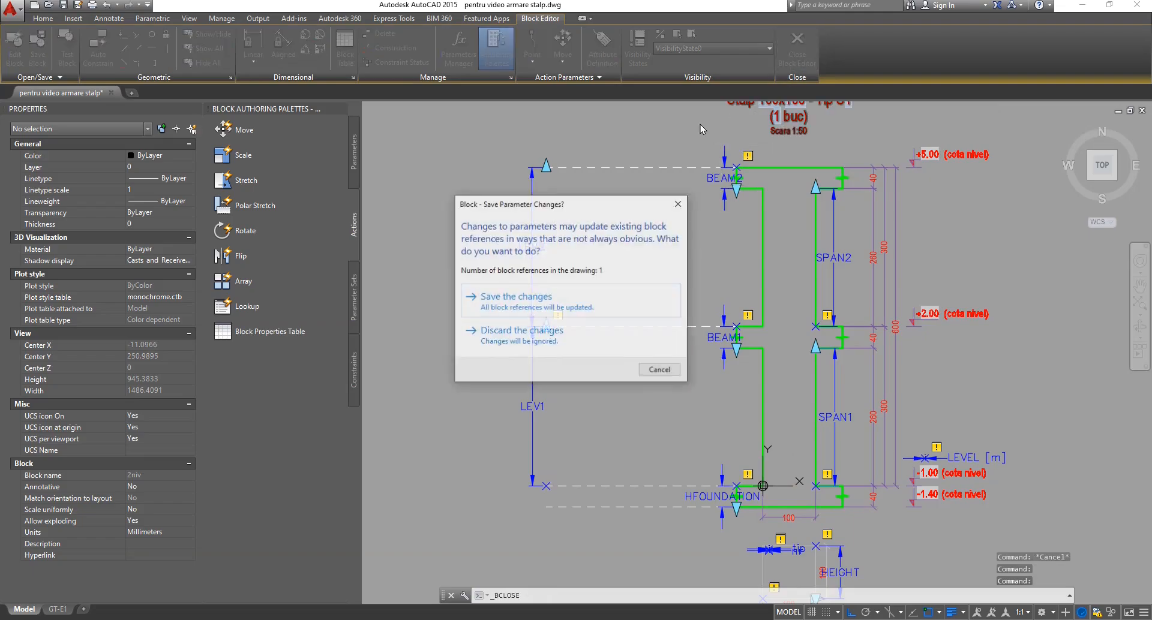
left_click(575, 300)
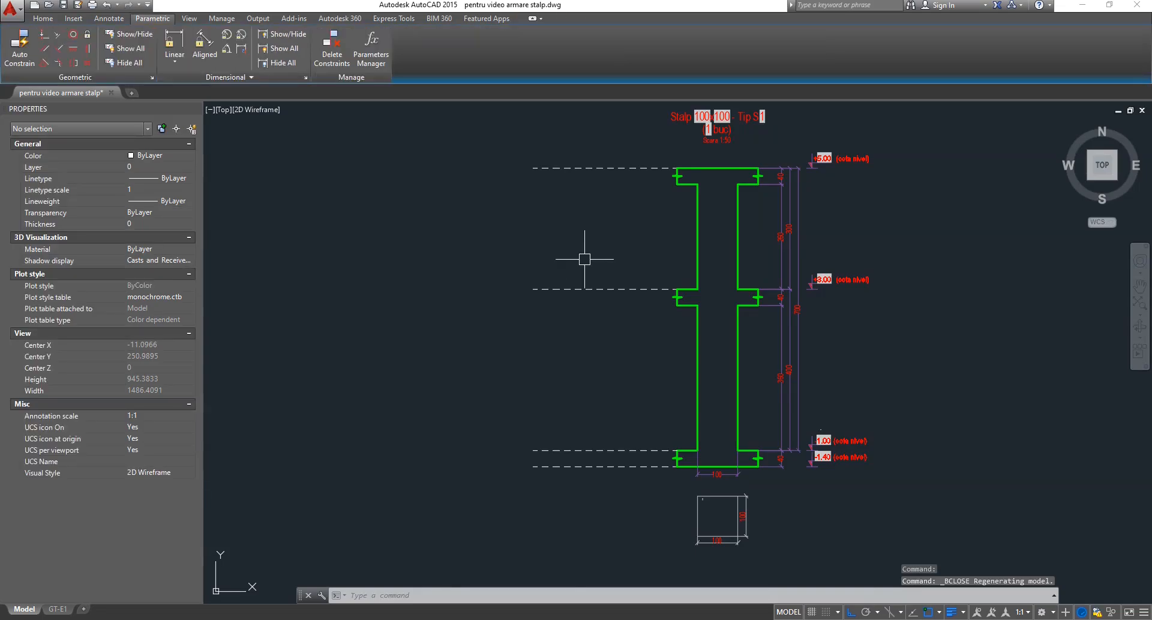
left_click(586, 258)
left_click(576, 305)
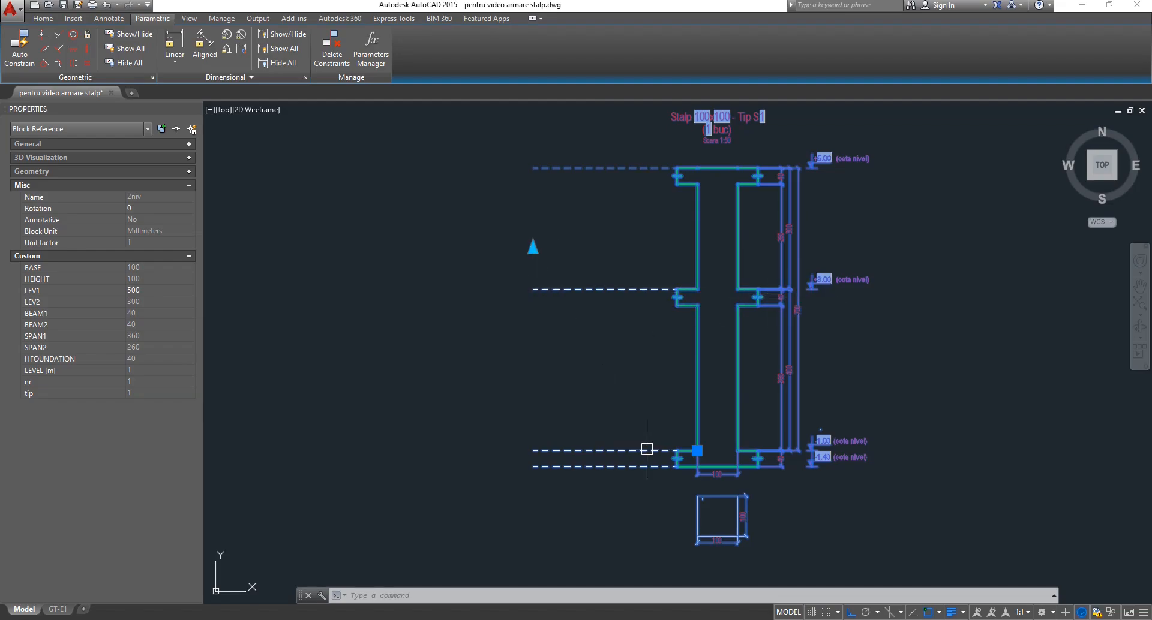
scroll(626, 342, "up", 2)
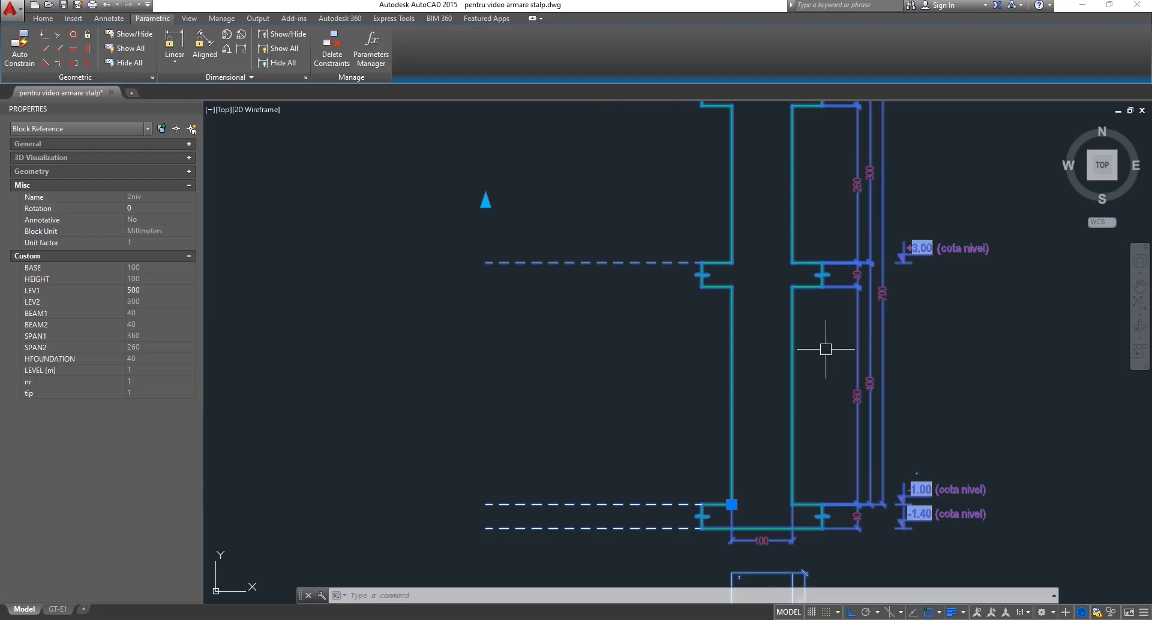
Reopen the 2niv column block and reset the LEV1 stretch action's distance multiplier to 1.
double_click(605, 262)
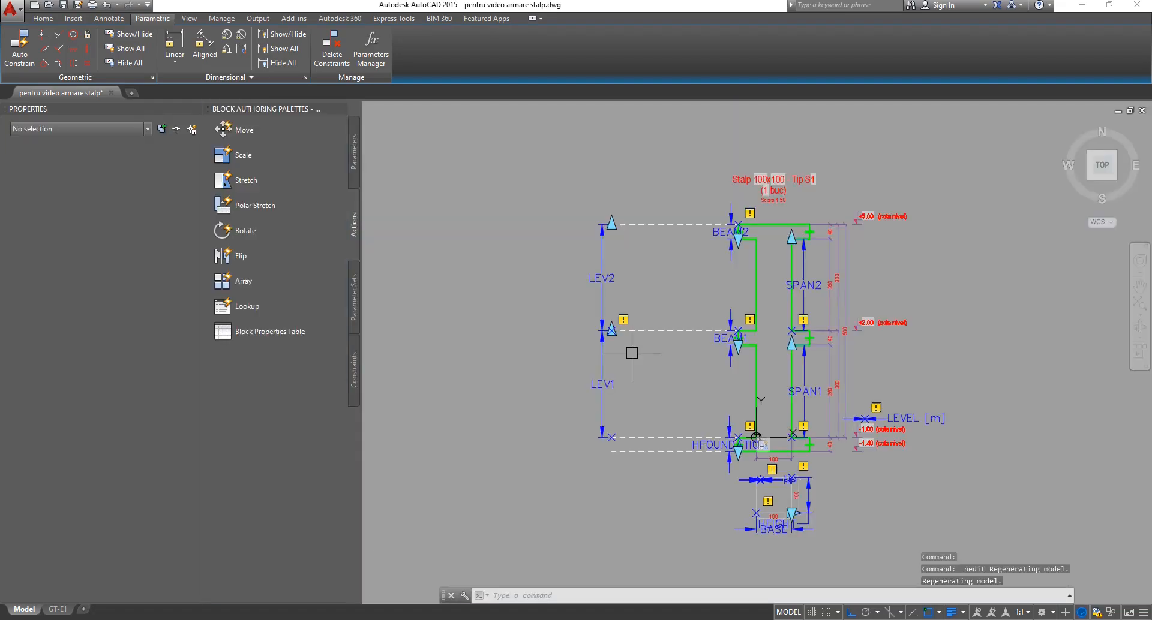
scroll(694, 386, "up", 2)
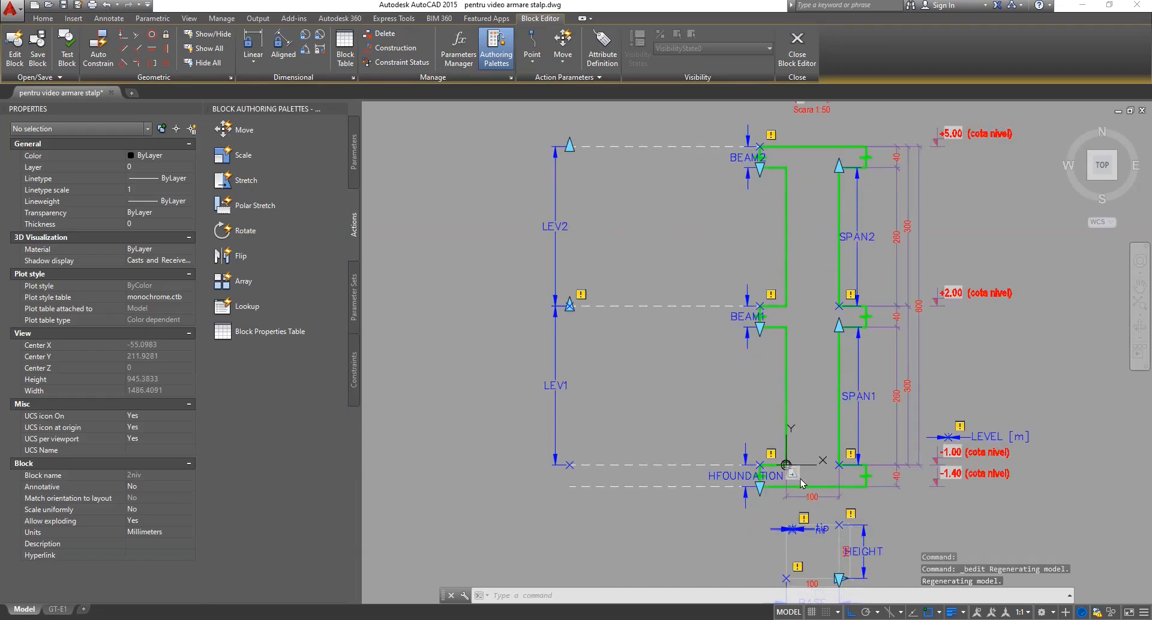
left_click(594, 334)
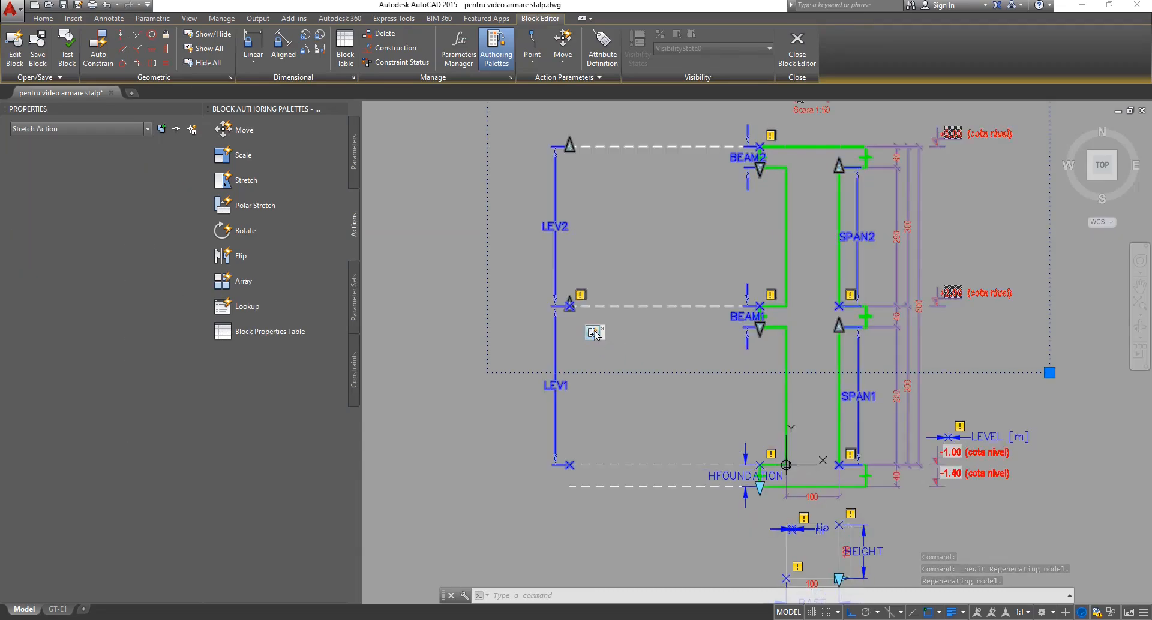
left_click(172, 333)
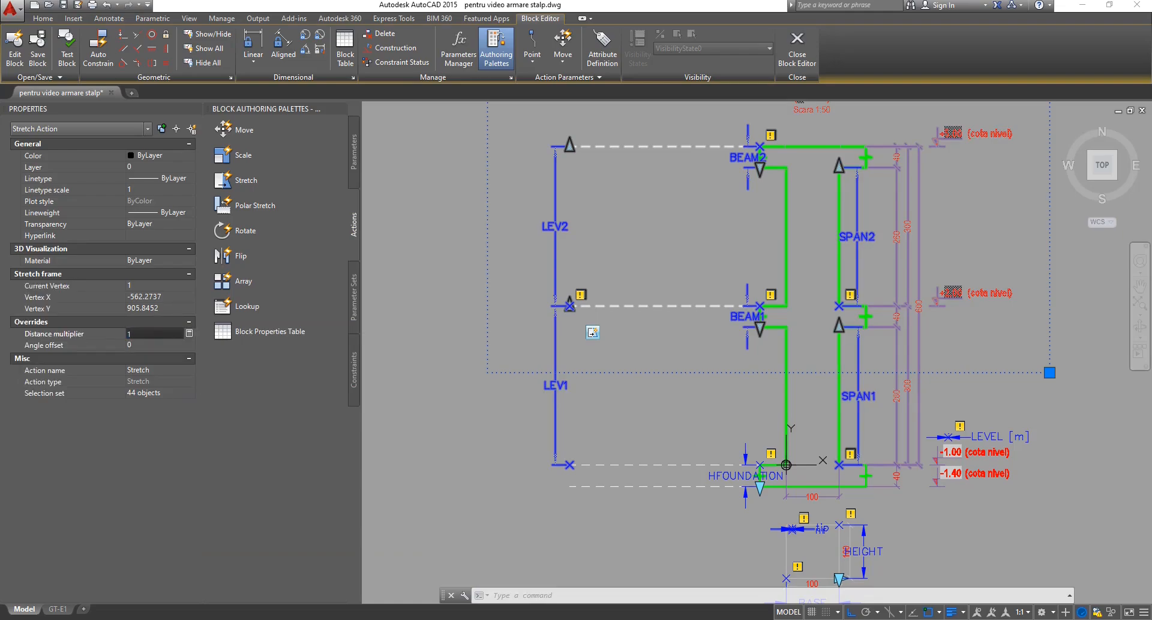
key("Tab")
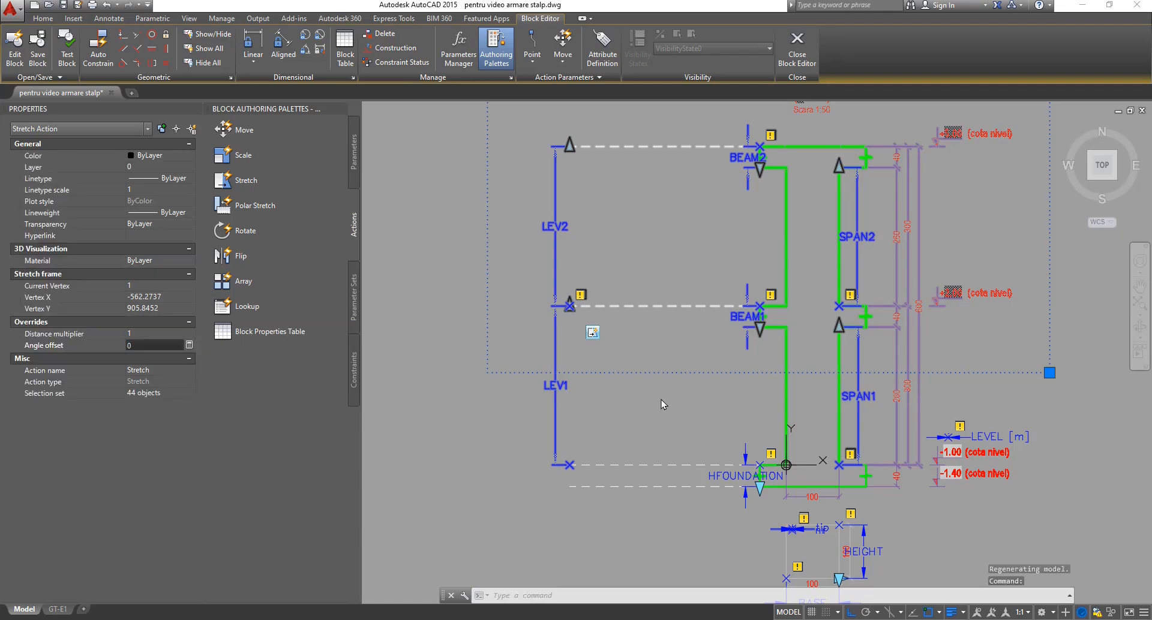
key("Escape")
key("Escape")
middle_click_drag(658, 352, 618, 393)
scroll(618, 393, "down", 2)
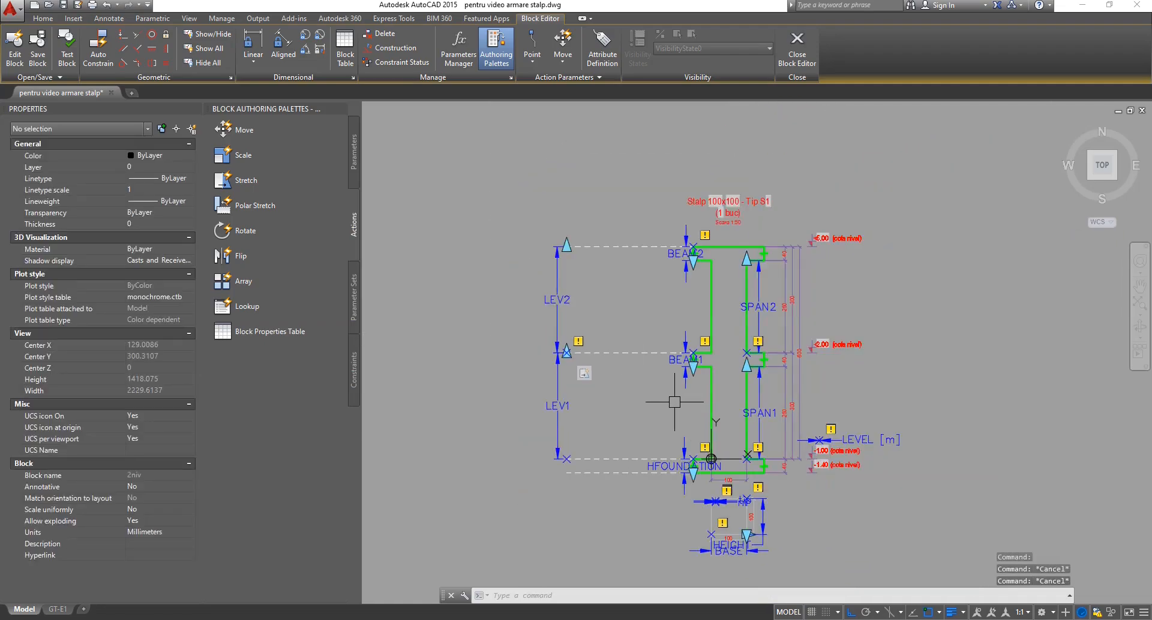
scroll(675, 402, "up", 2)
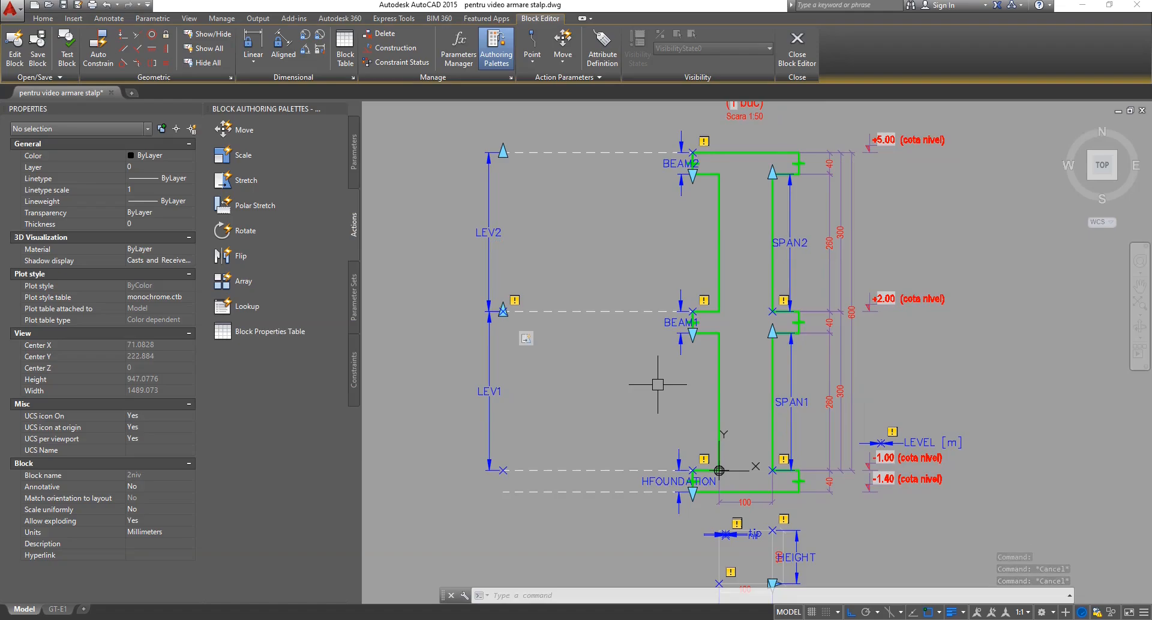
scroll(658, 384, "down", 2)
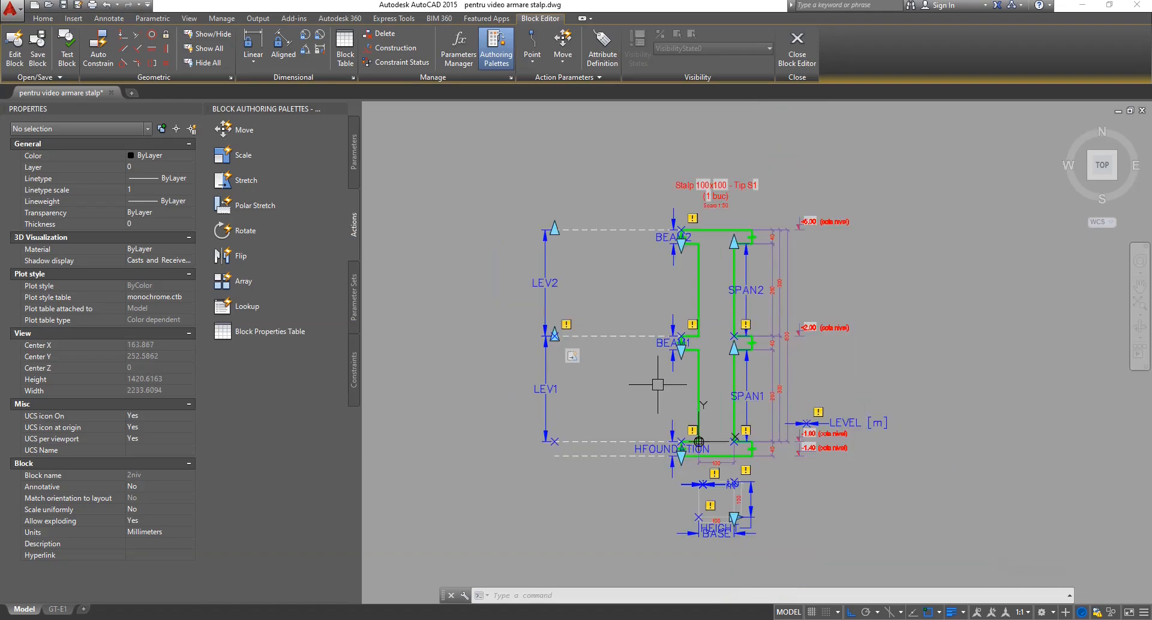
scroll(725, 543, "up", 3)
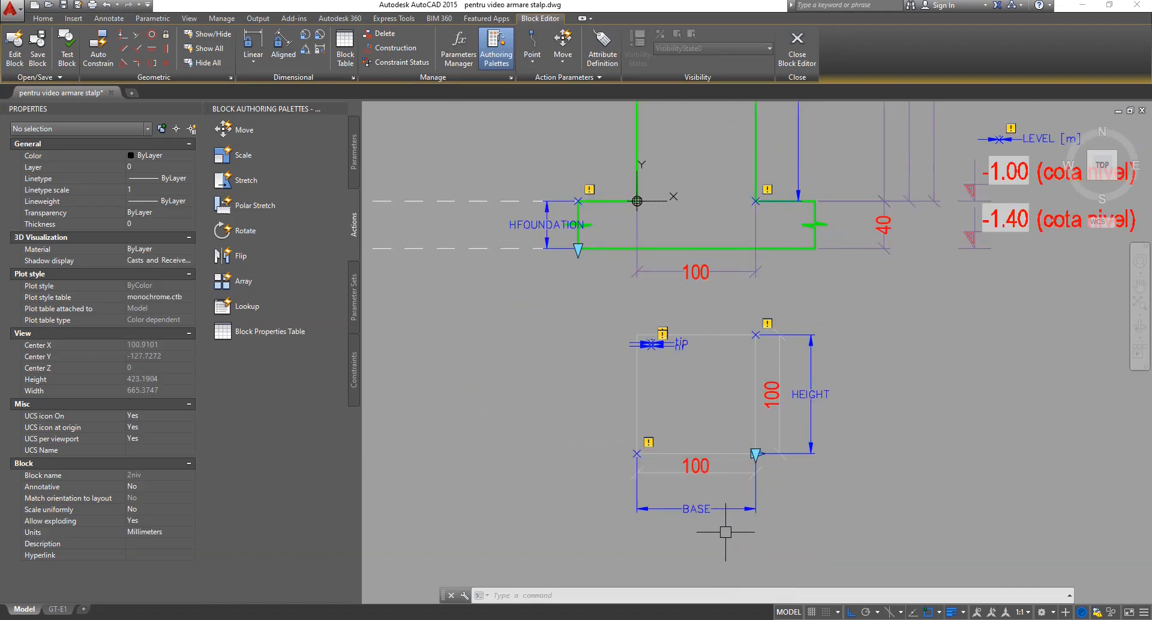
scroll(725, 532, "up", 2)
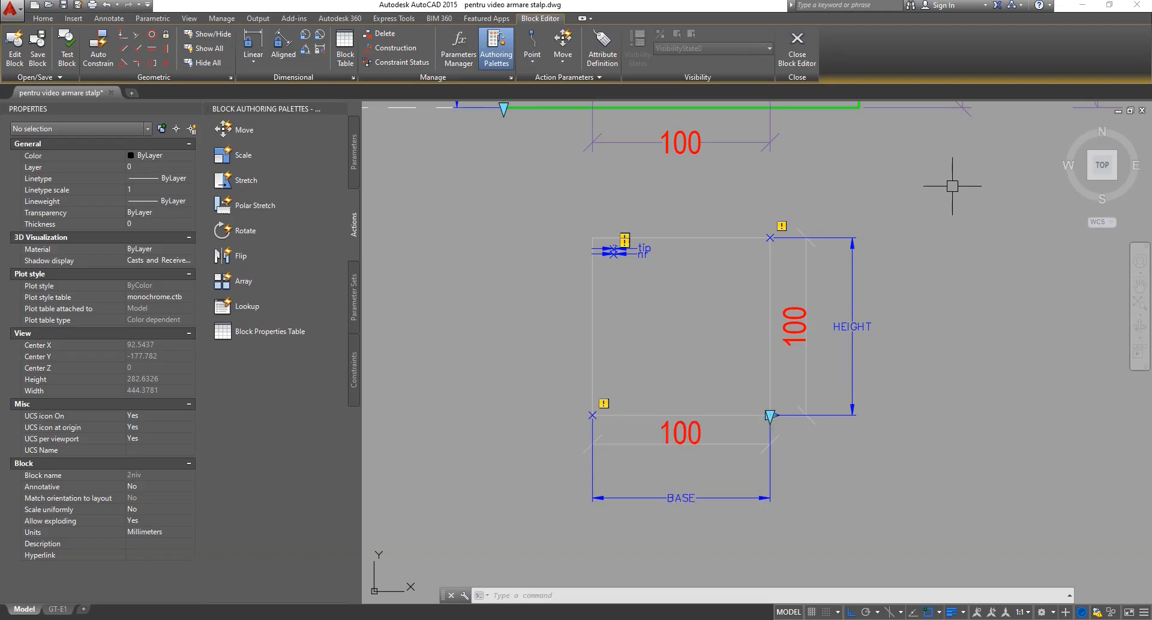
left_click(978, 195)
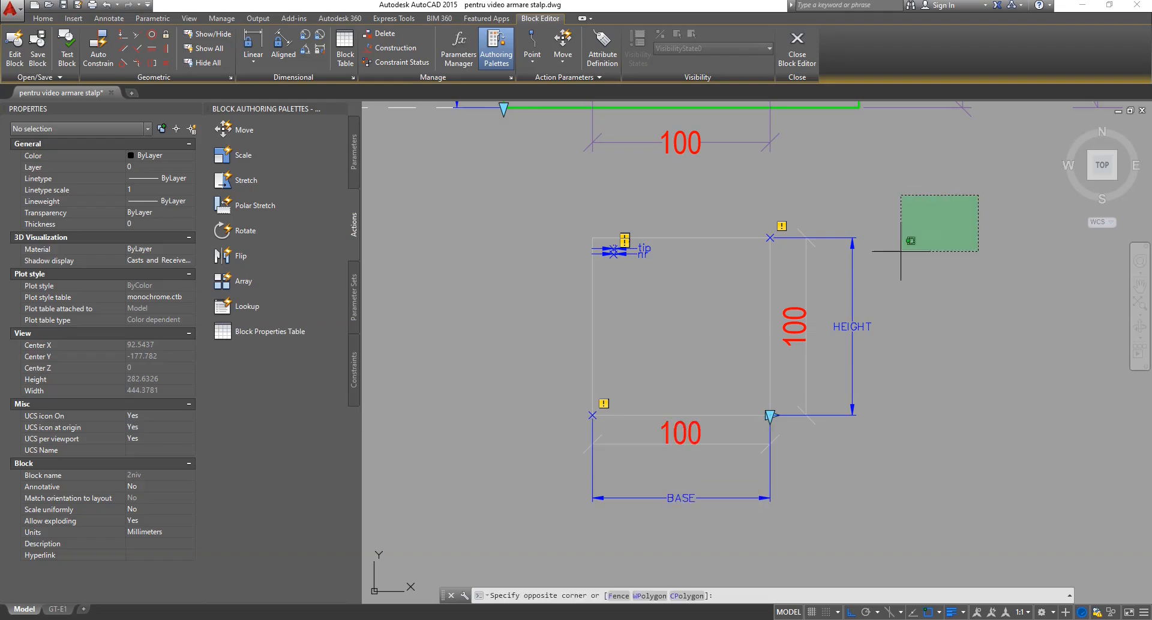
left_click(727, 557)
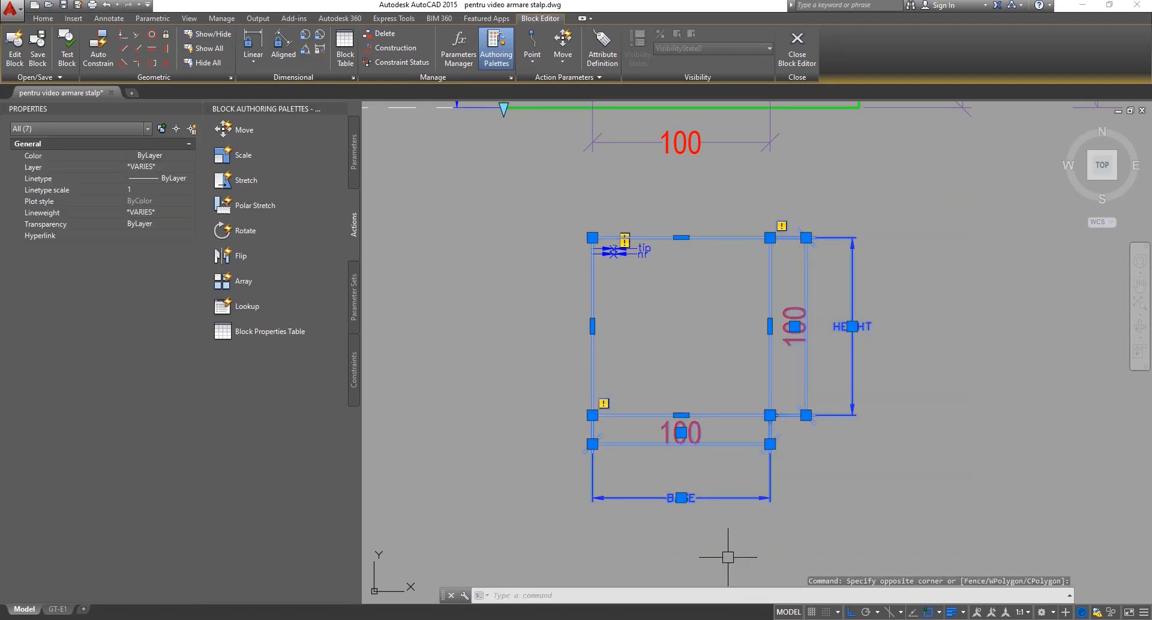
scroll(732, 555, "down", 3)
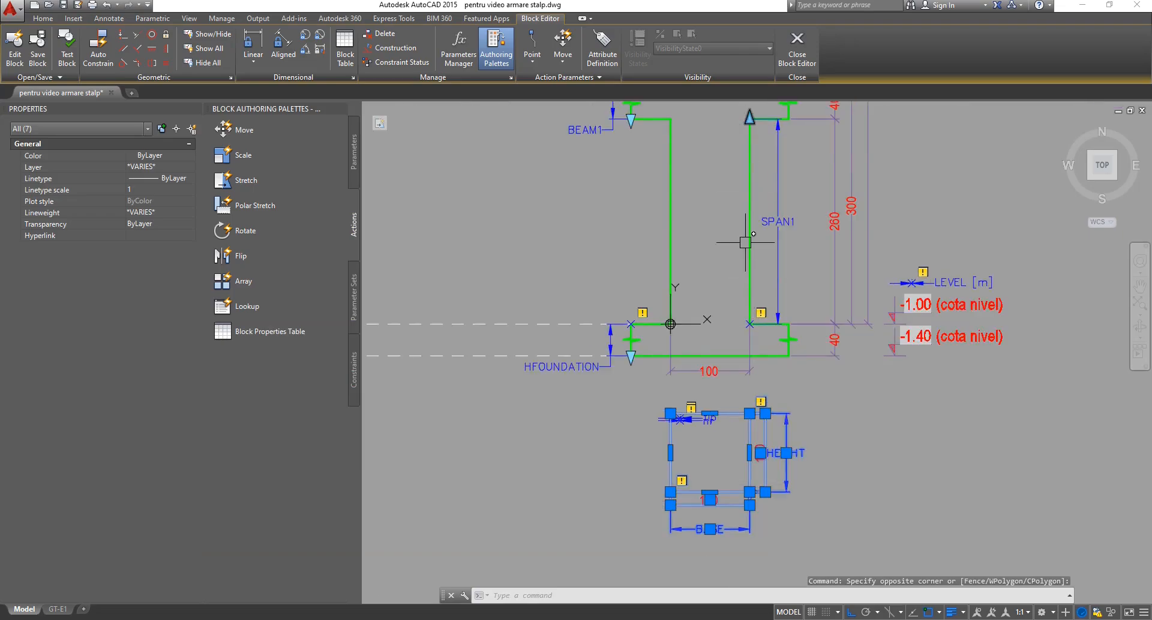
scroll(743, 571, "up", 2)
type("s")
key("Return")
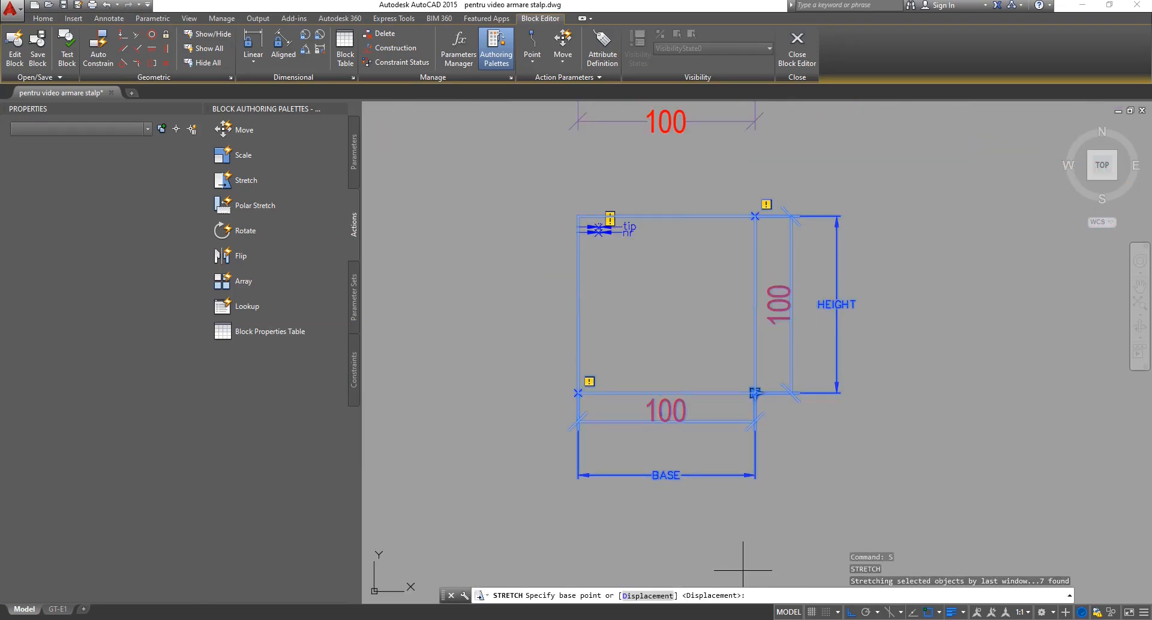
left_click(767, 527)
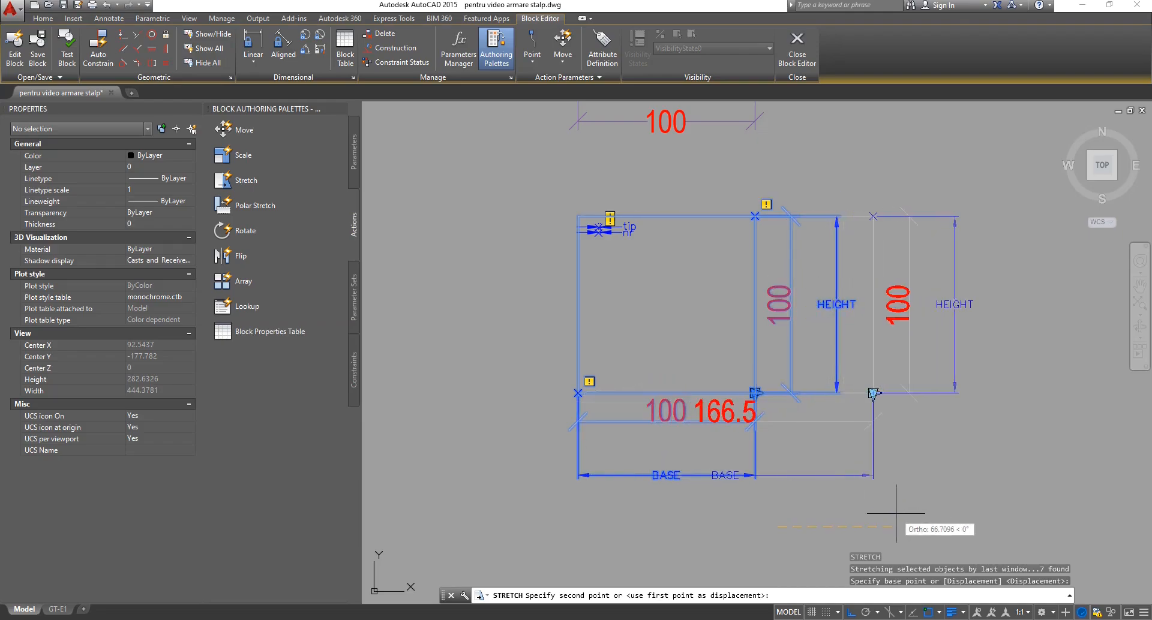
key("Escape")
scroll(797, 508, "down", 5)
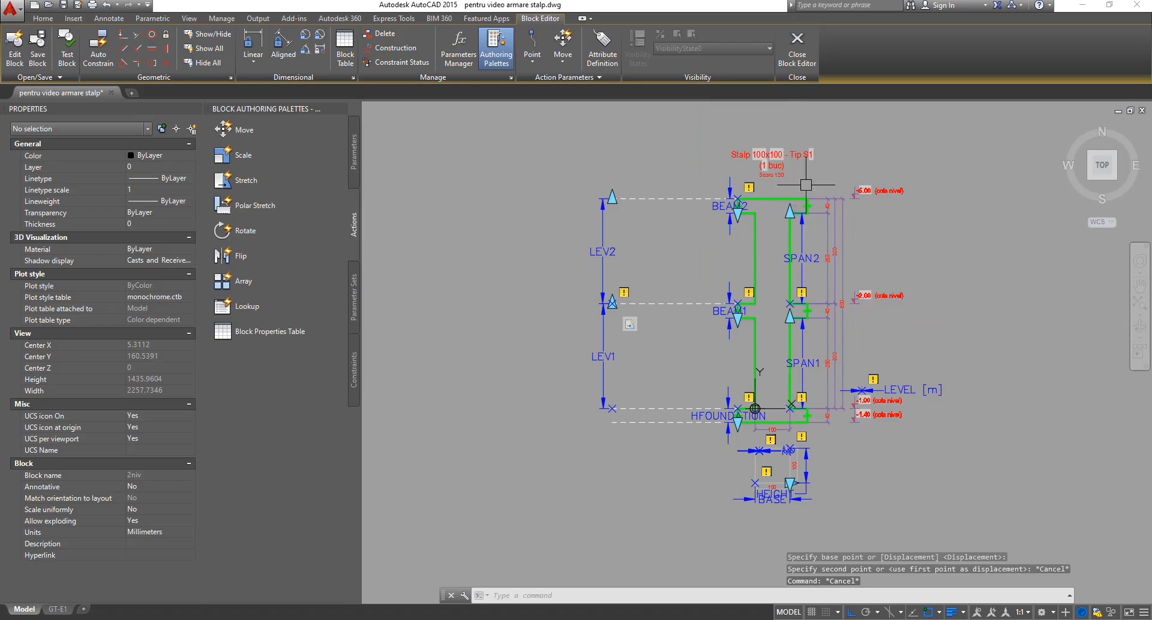
scroll(814, 177, "up", 2)
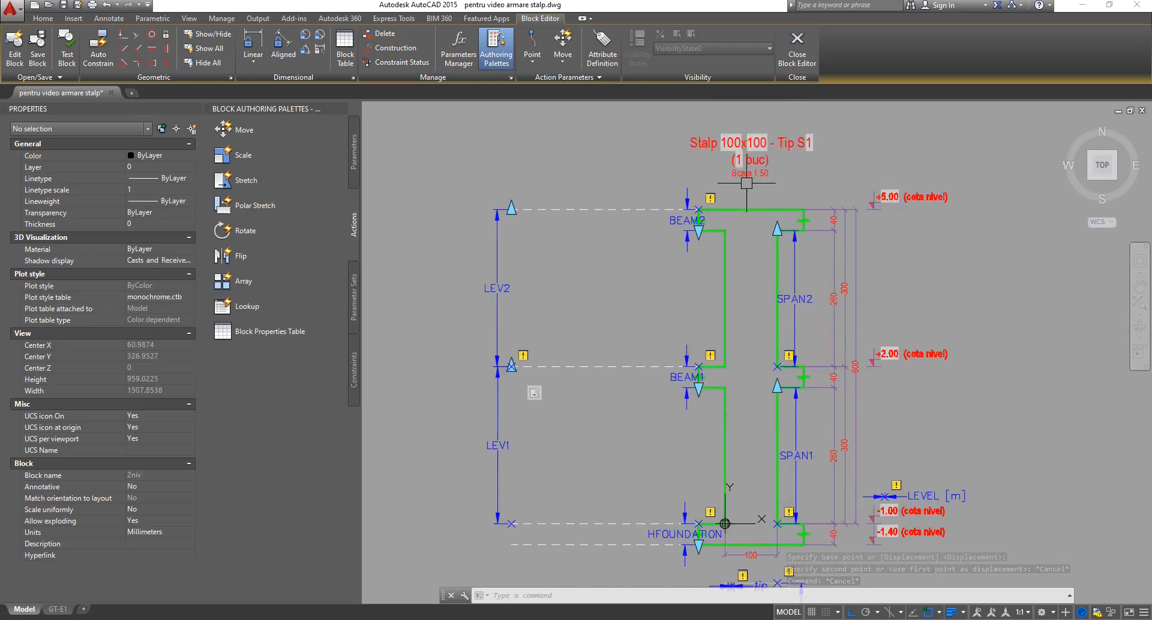
Check the Stalp 100x100 - Tip S1 title, then bring the BASE cross-section parameter into view.
left_click(734, 141)
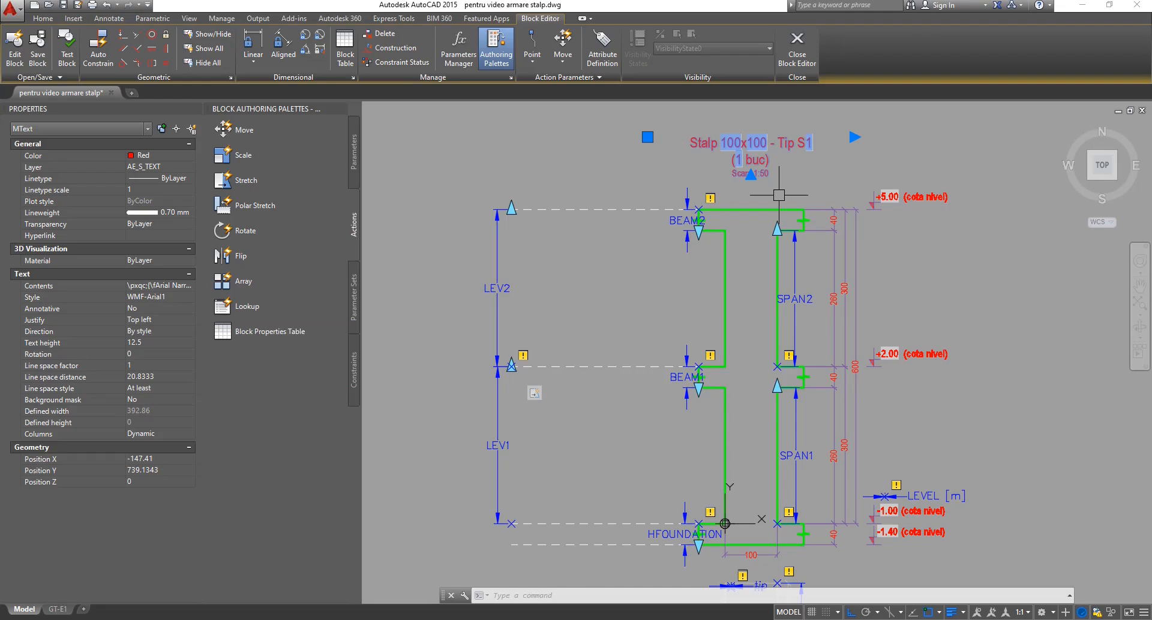
key("Escape")
key("Escape")
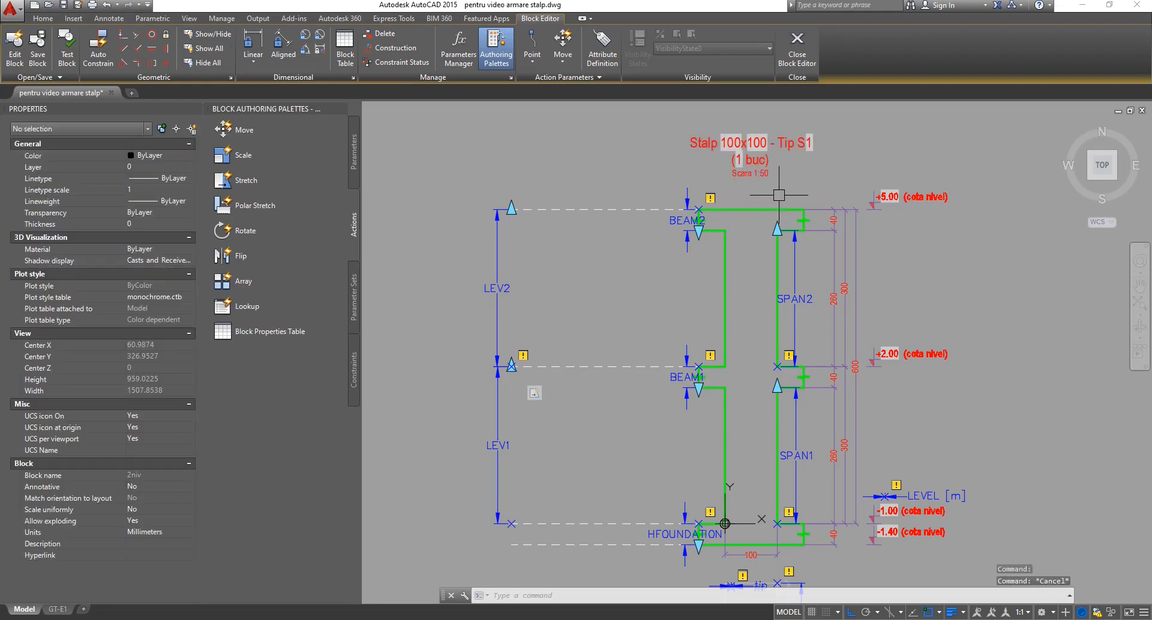
middle_click_drag(597, 331, 559, 242)
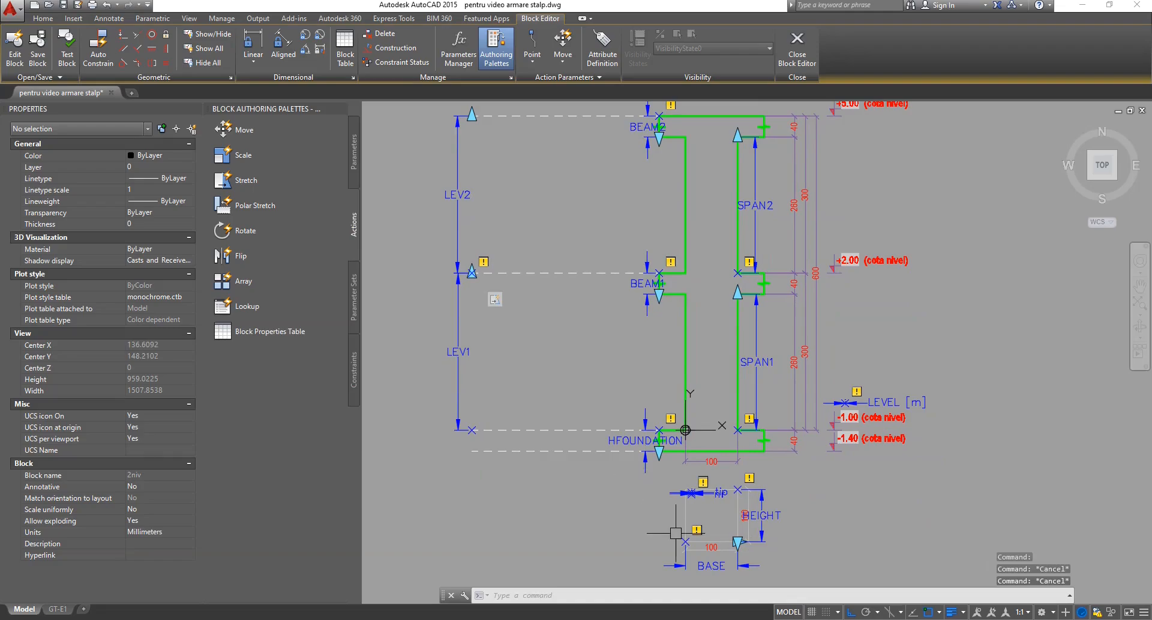
middle_click_drag(626, 525, 611, 445)
scroll(698, 506, "up", 5)
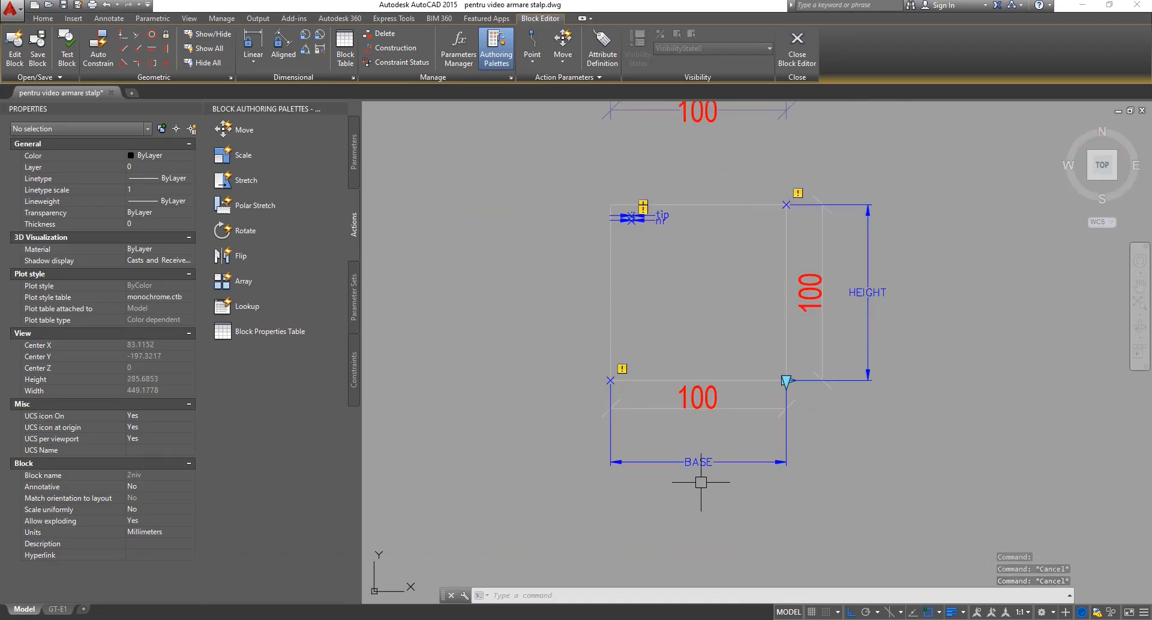
Add a Stretch action on the BASE parameter's default point and set the frame's first corner.
left_click(249, 181)
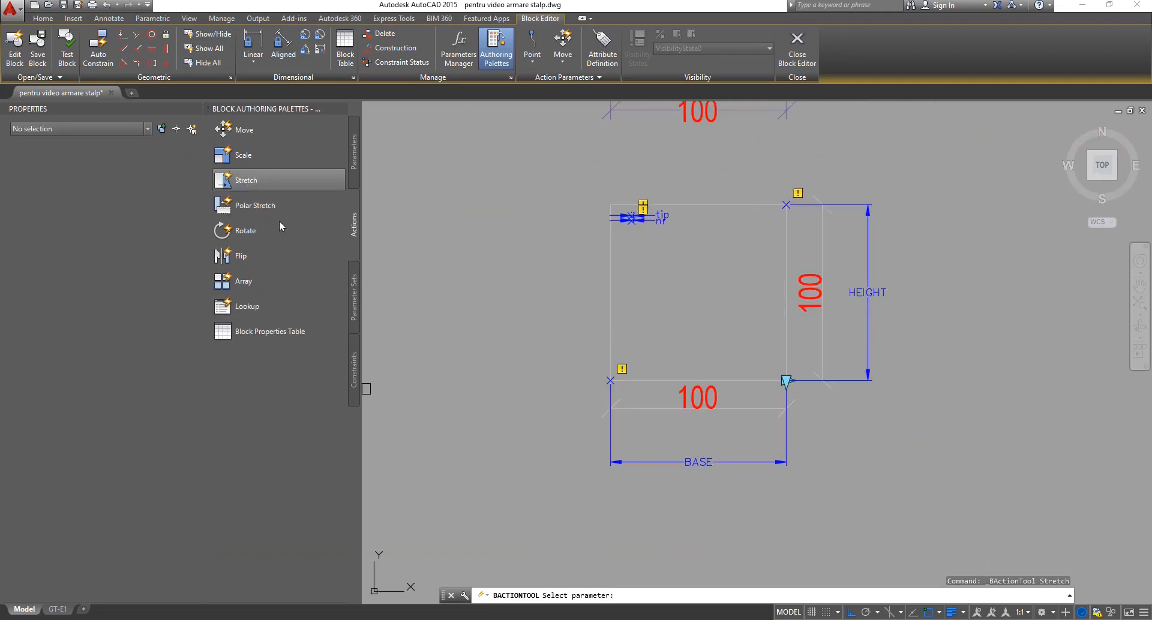
left_click(685, 461)
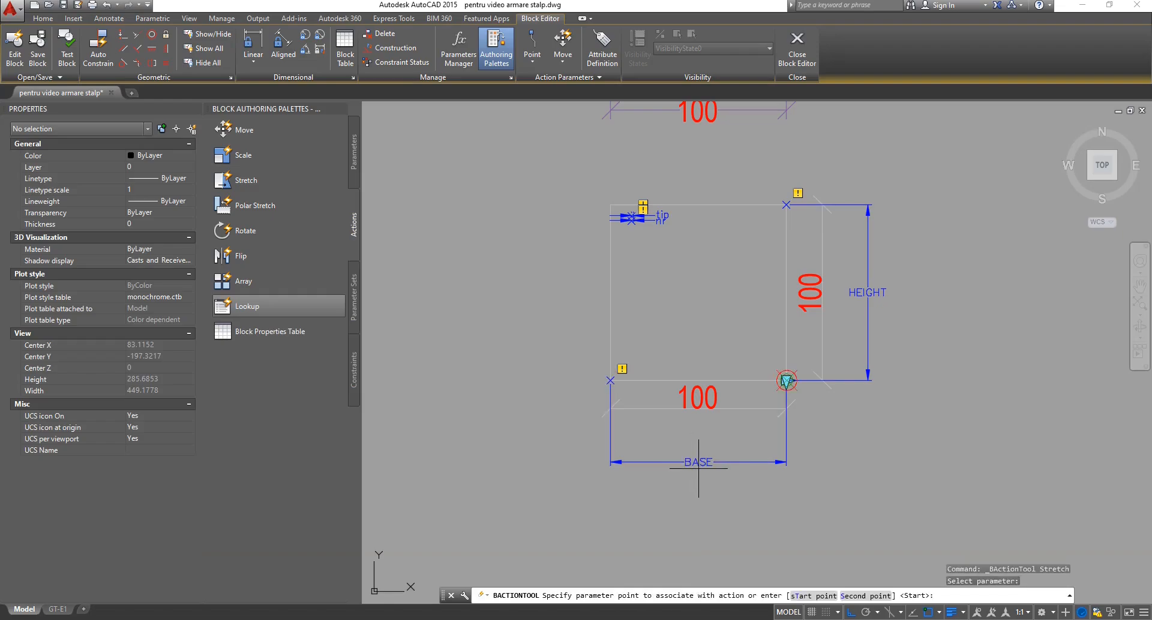
scroll(734, 414, "up", 4)
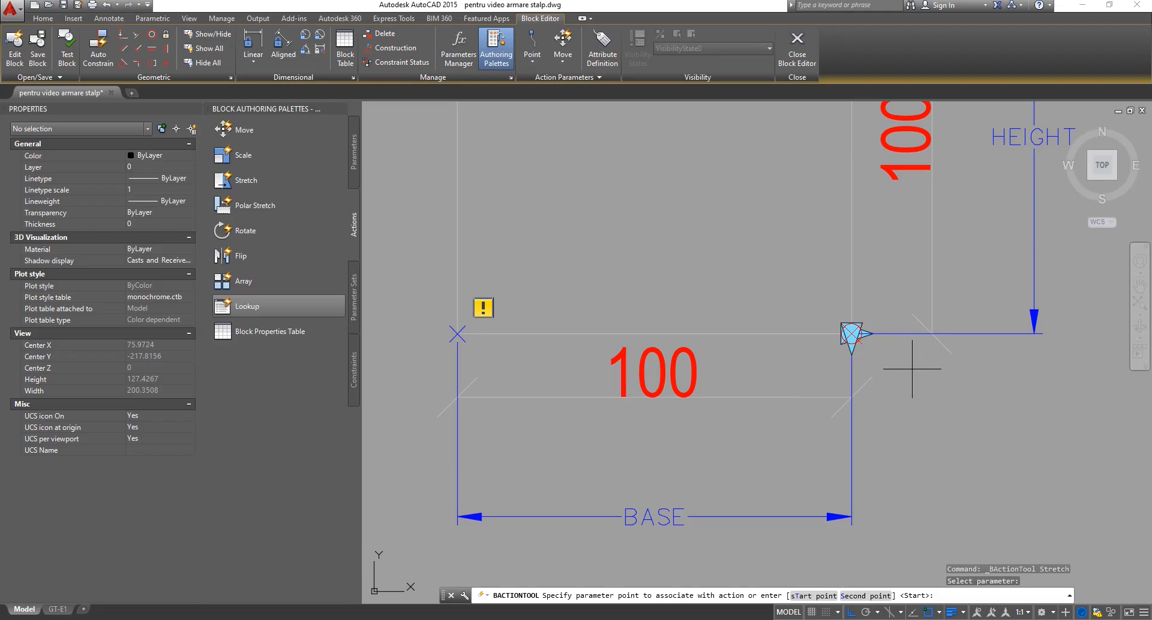
key("Return")
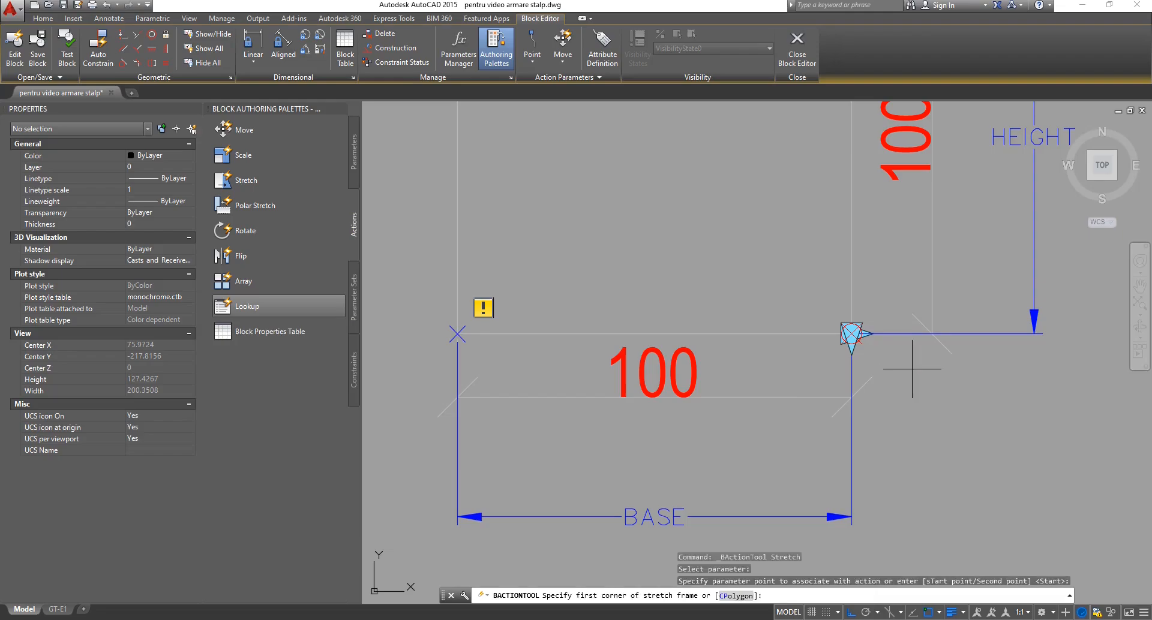
scroll(741, 369, "down", 4)
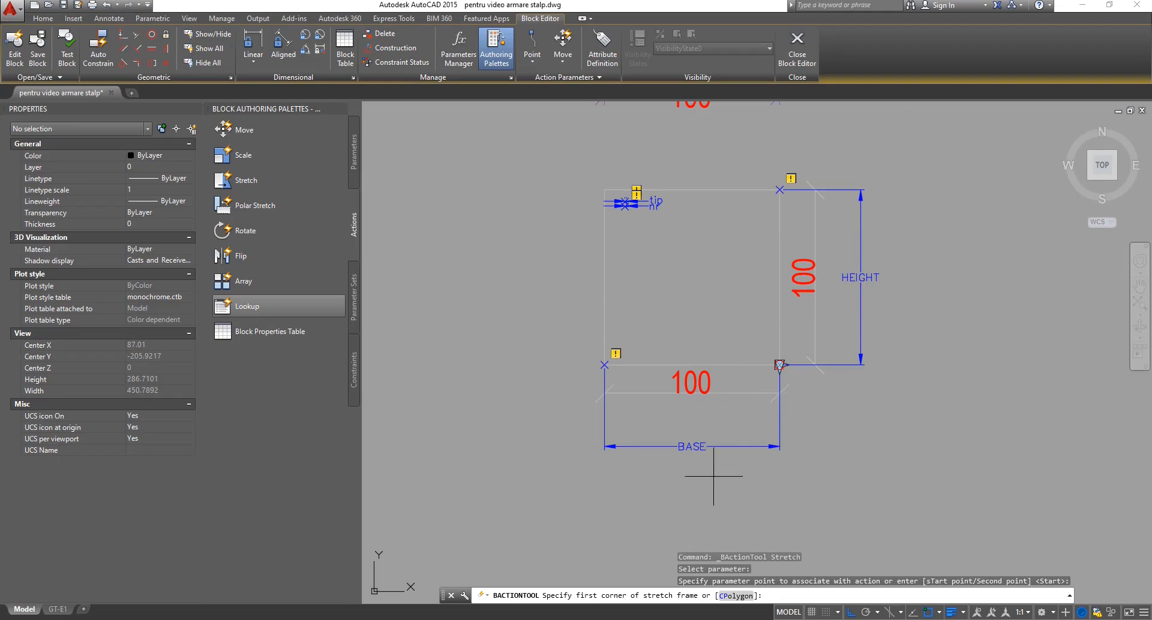
scroll(720, 470, "down", 2)
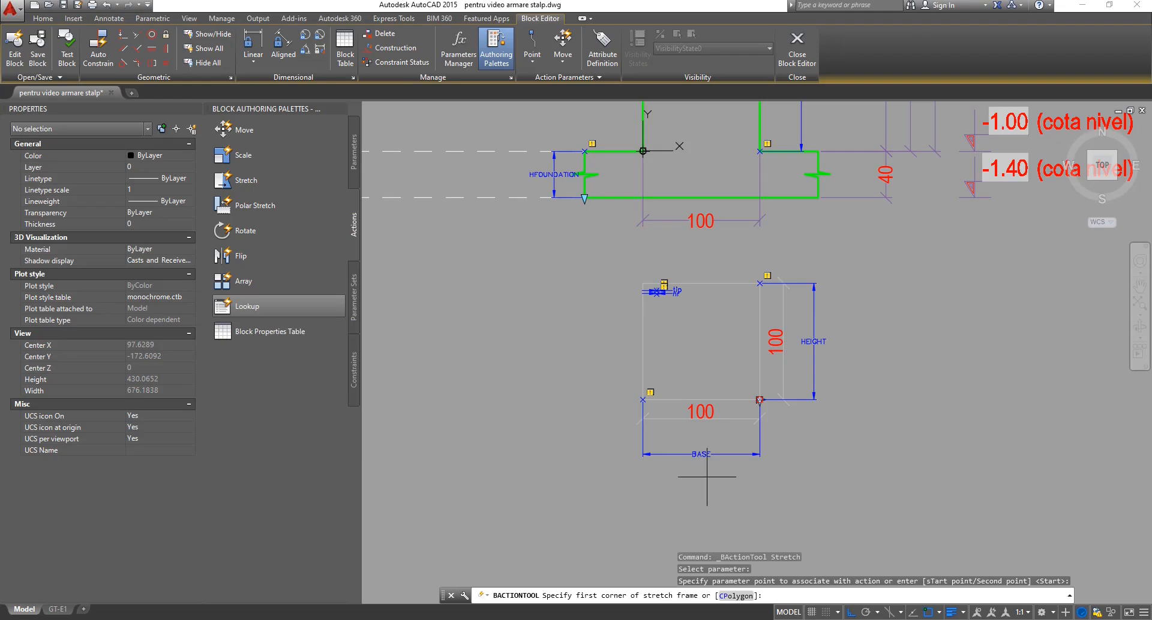
left_click(701, 526)
scroll(702, 510, "down", 6)
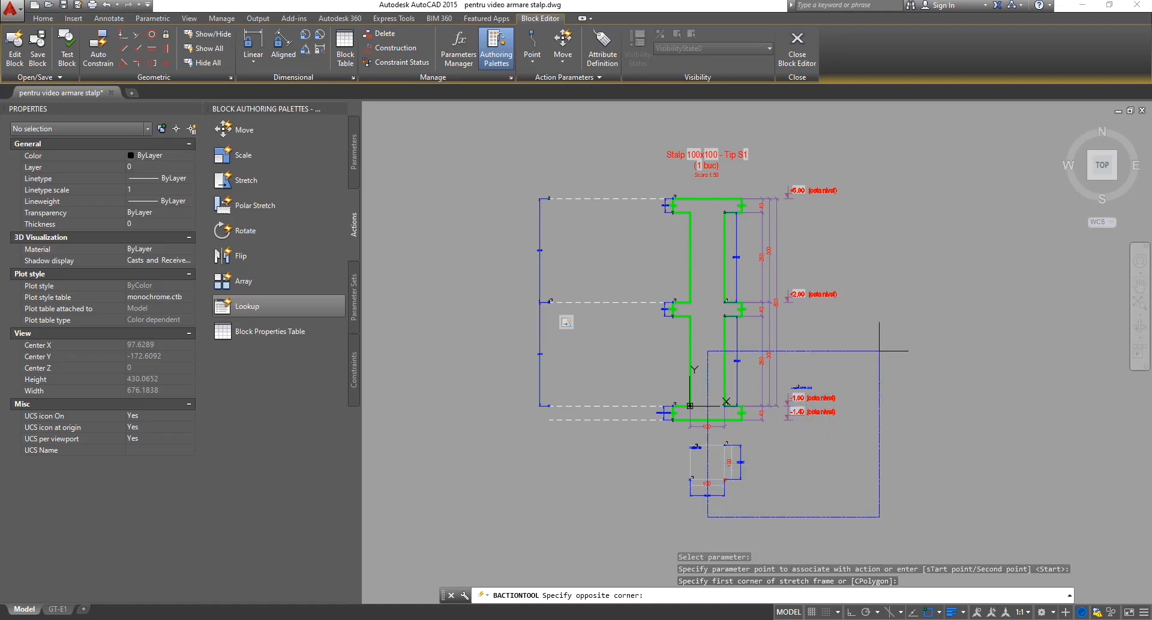
Close the stretch frame and select the outer rectangle and the column's right-side objects.
left_click(864, 127)
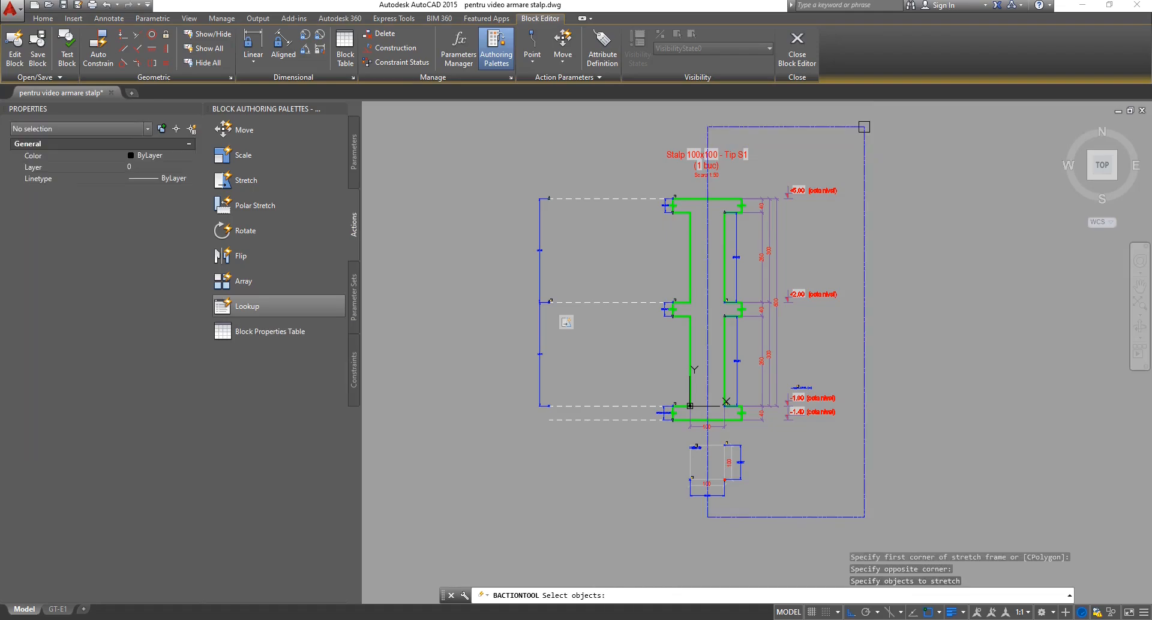
left_click(763, 125)
scroll(742, 224, "up", 2)
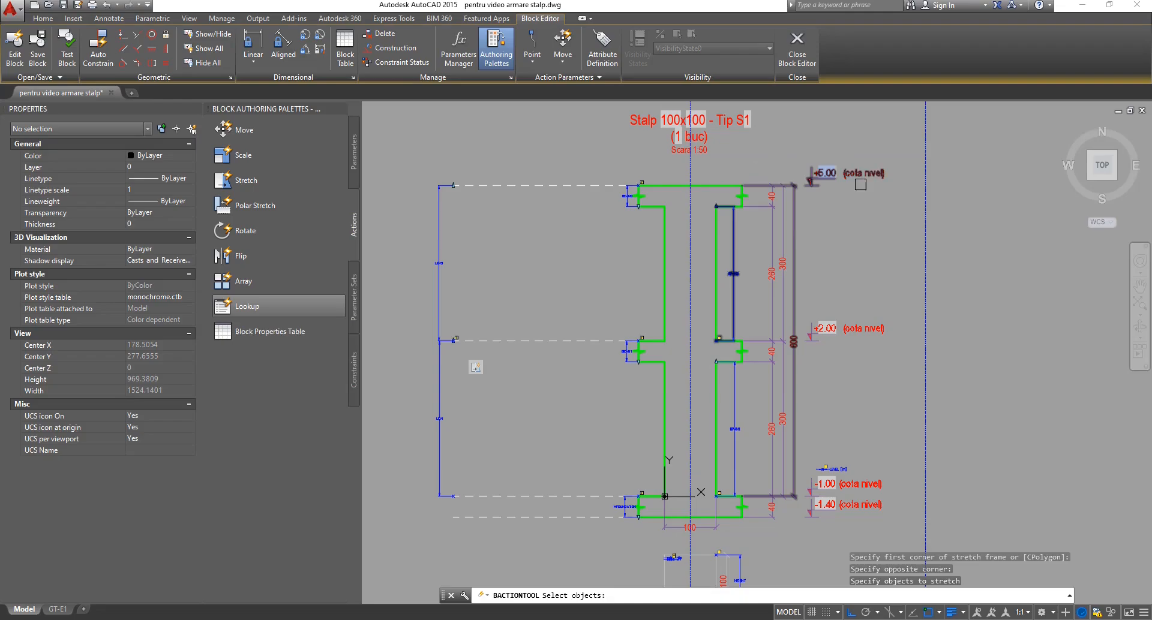
left_click(901, 155)
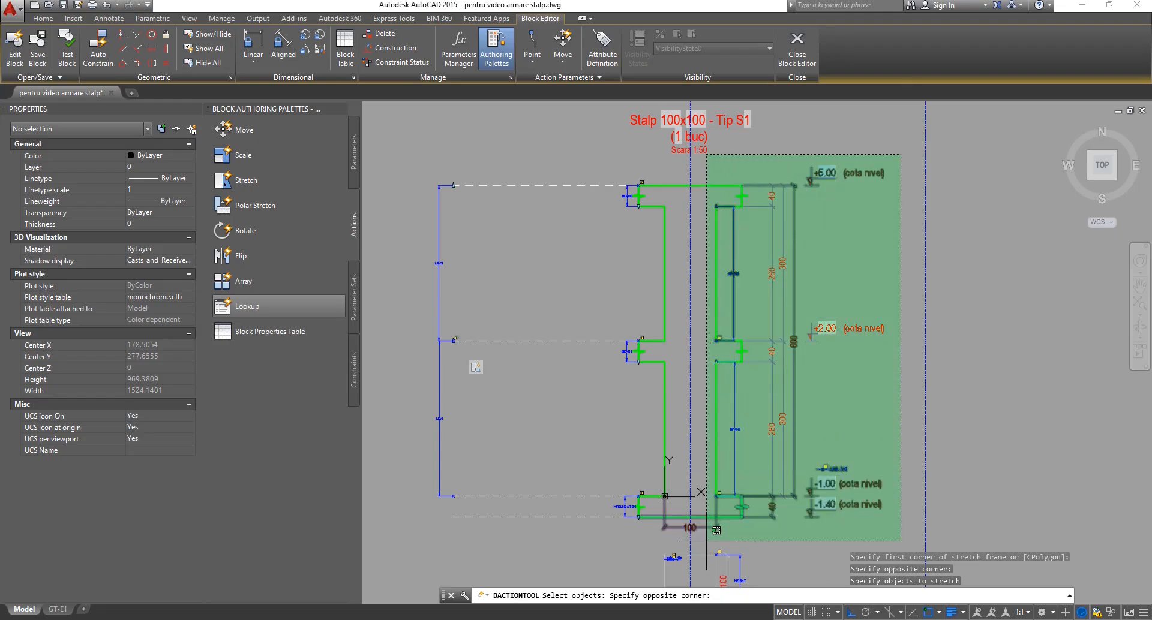
left_click(706, 541)
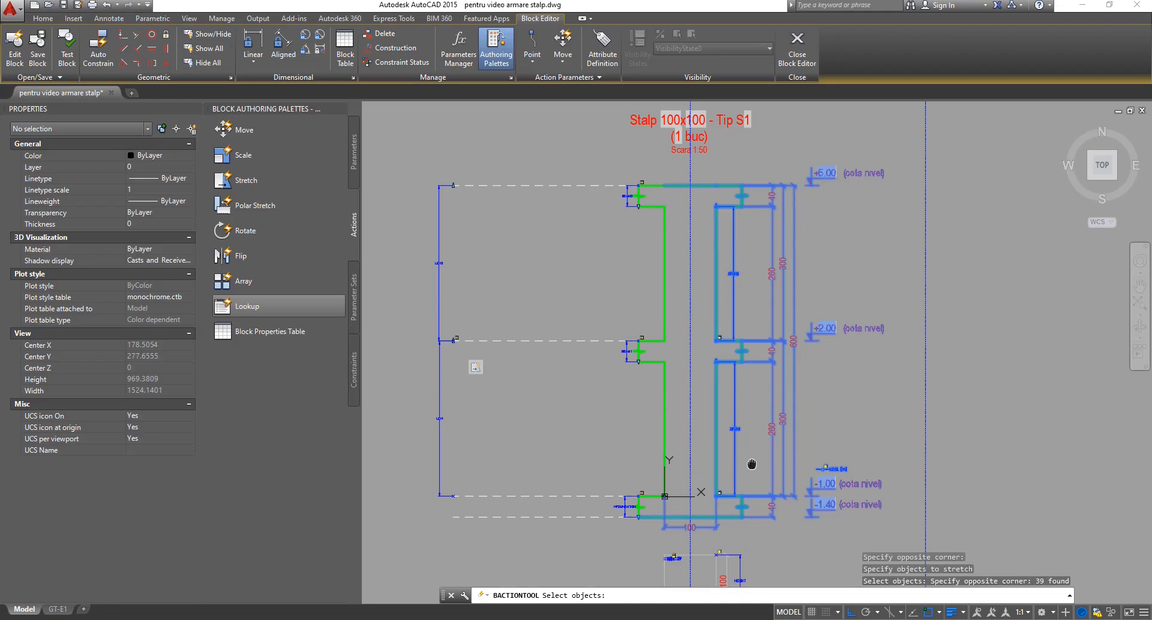
Add the small section's right edge to the stretch selection and finish the action.
middle_click_drag(746, 463, 780, 294)
scroll(765, 418, "up", 4)
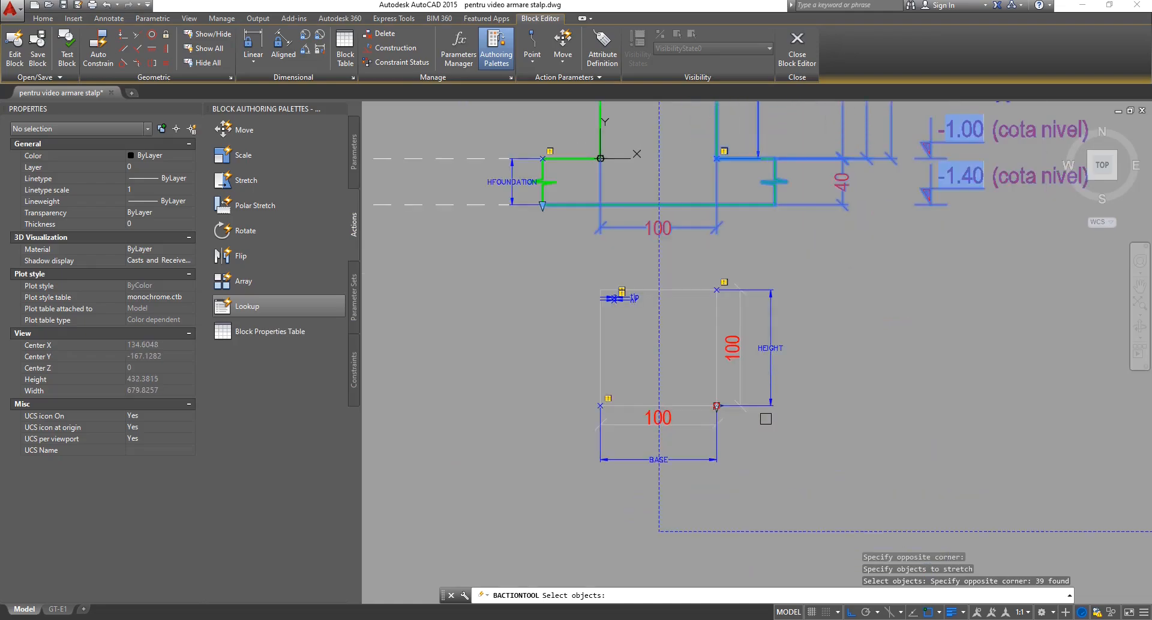
left_click(822, 258)
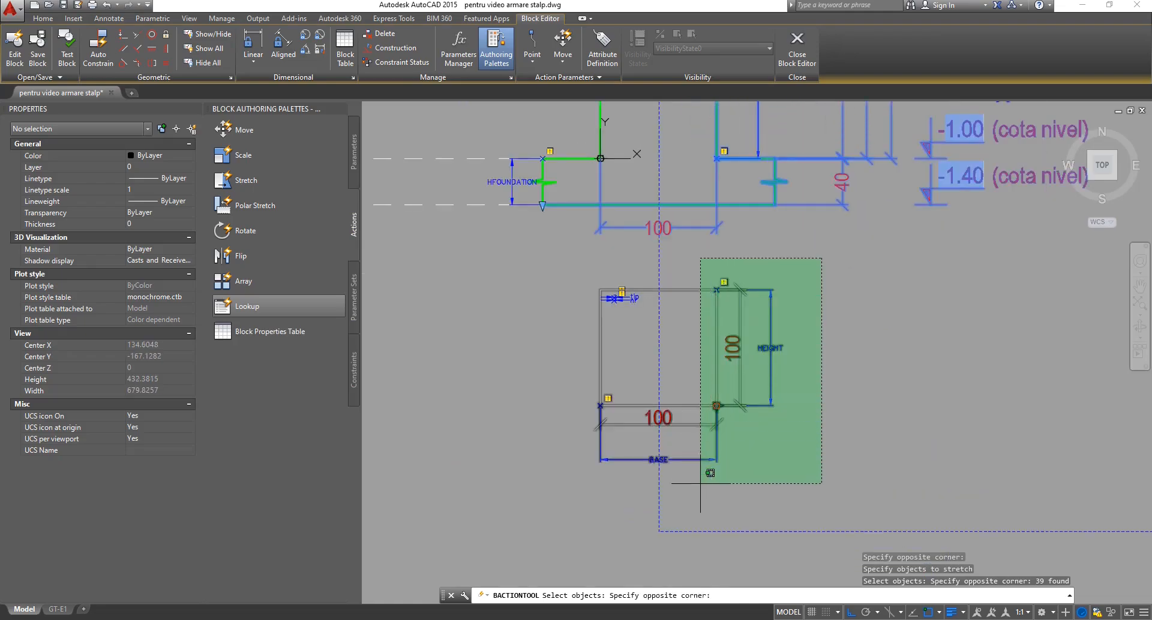
left_click(696, 500)
scroll(700, 453, "up", 4)
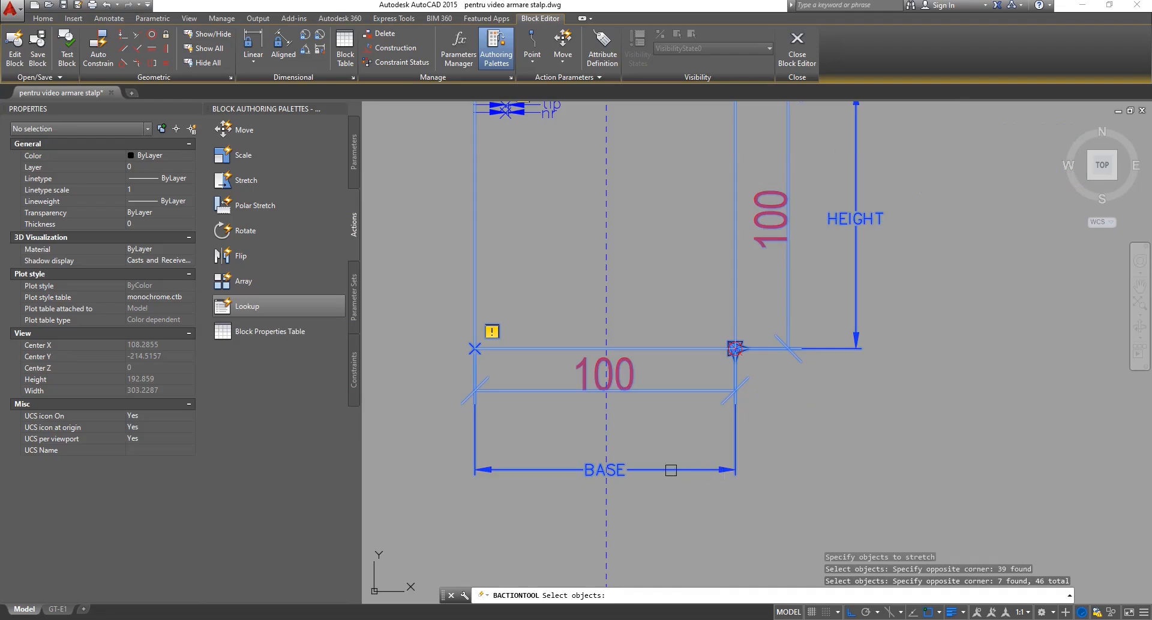
scroll(702, 480, "down", 9)
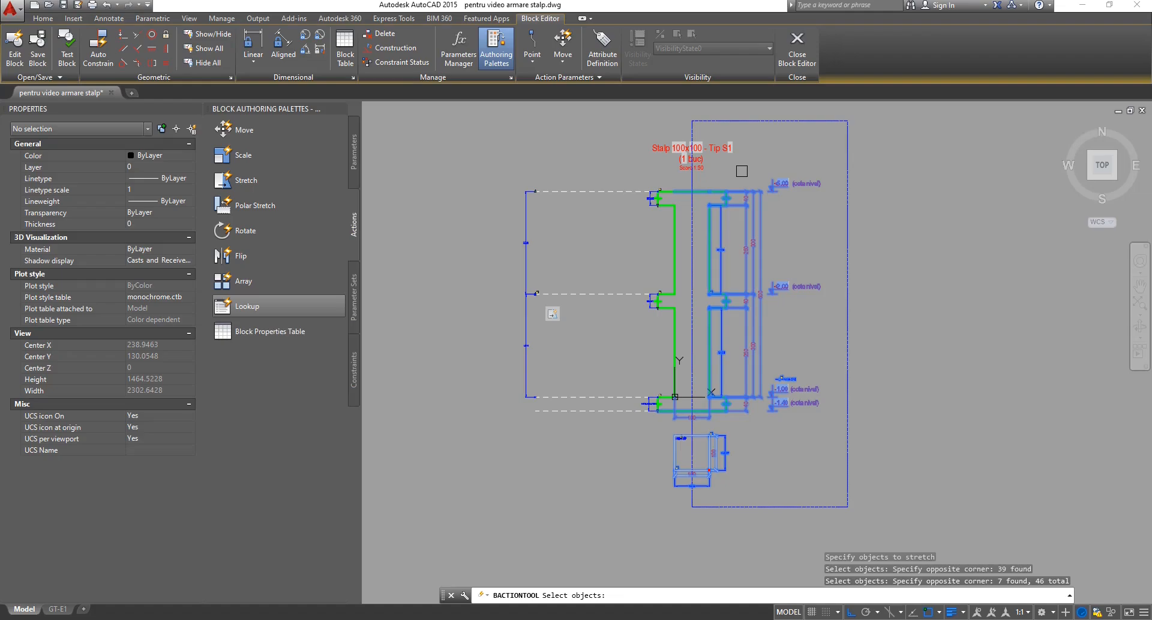
key("Return")
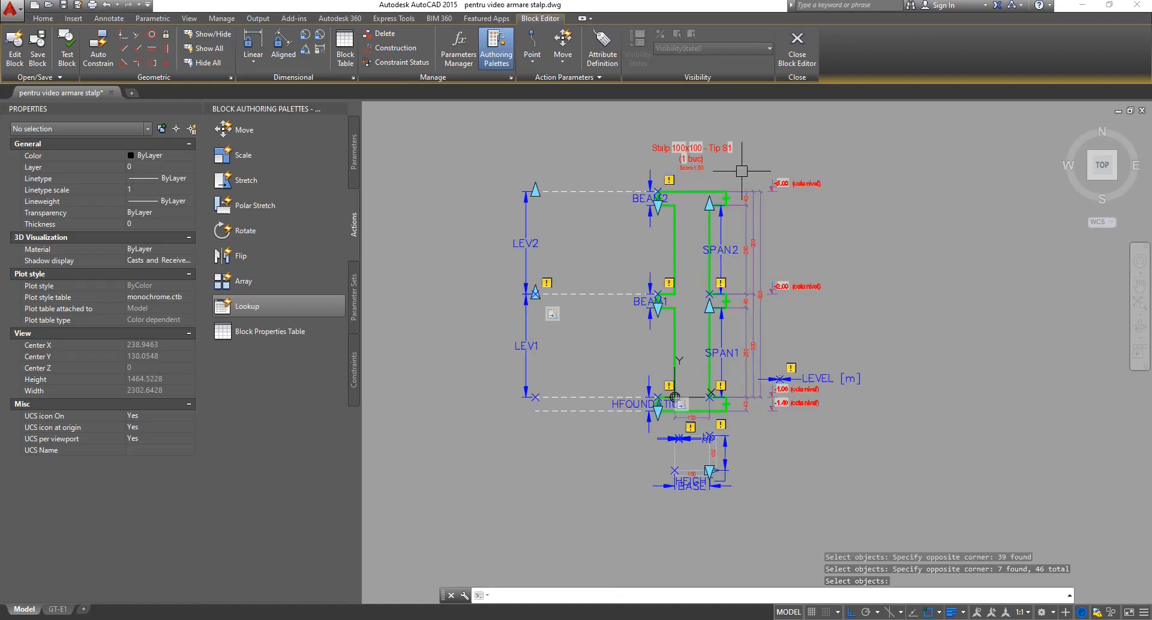
Save the block changes and select the column block reference in model space.
left_click(796, 51)
left_click(559, 295)
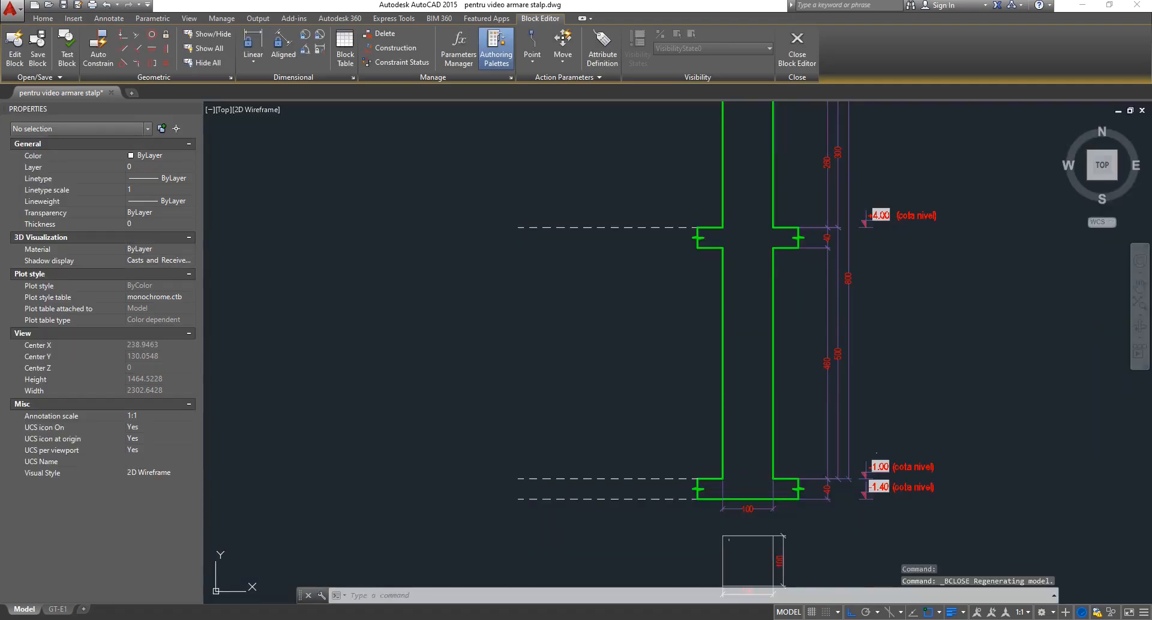
left_click(880, 336)
left_click(801, 336)
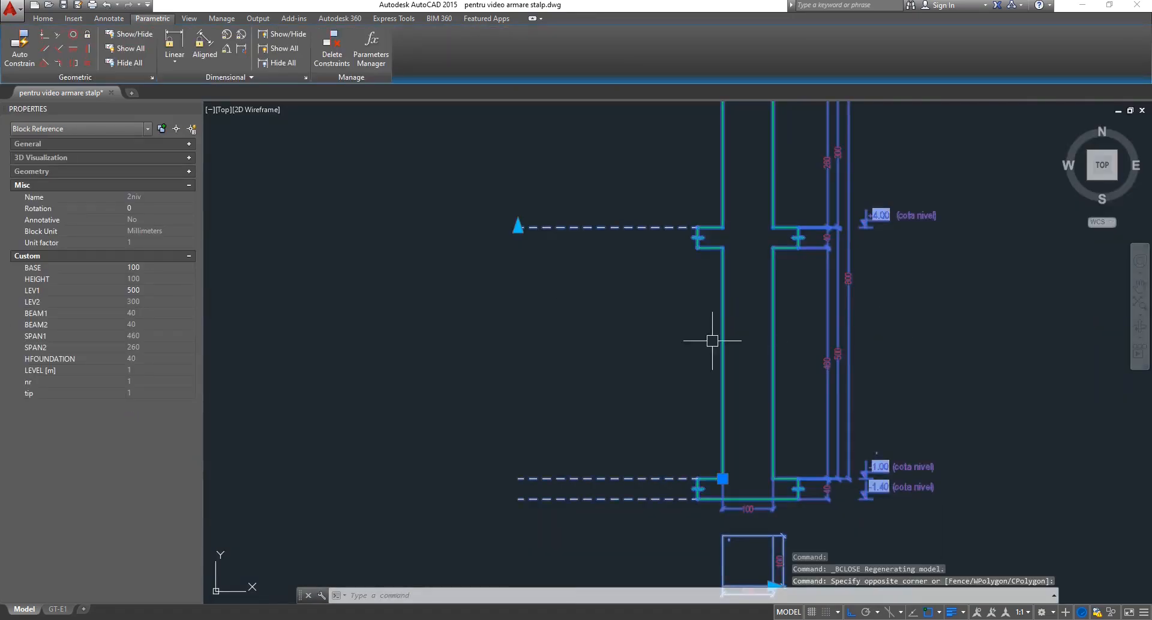
Drag the BASE stretch grip to widen the column so BASE becomes 360.0498.
scroll(654, 345, "down", 2)
scroll(646, 353, "down", 2)
scroll(791, 332, "up", 2)
middle_click_drag(789, 334, 713, 351)
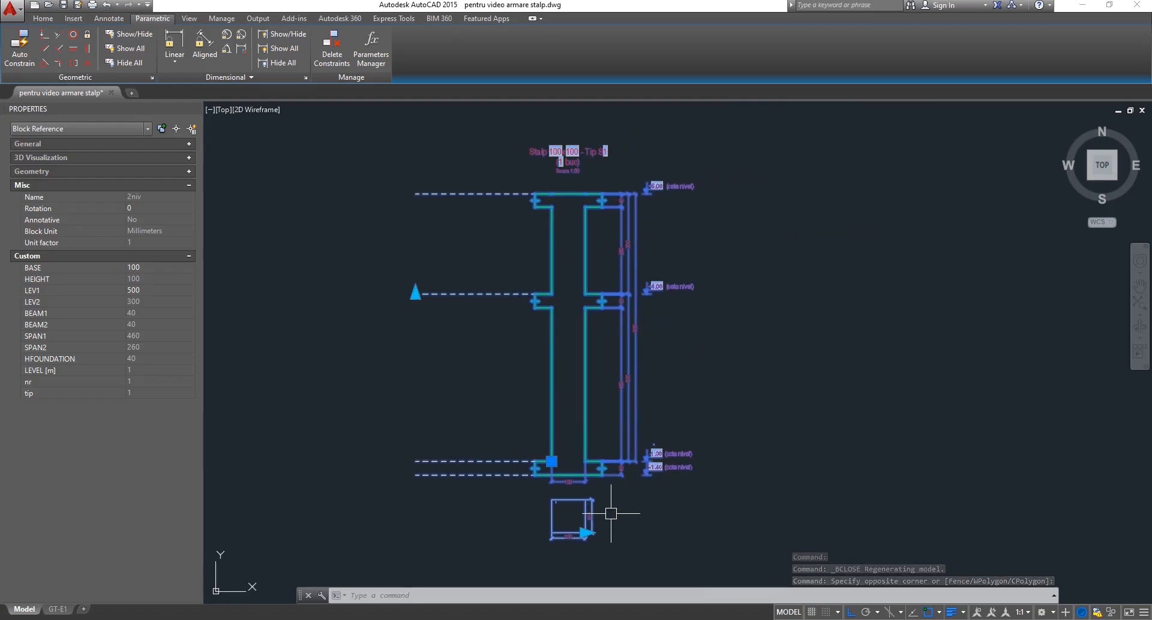
left_click(585, 533)
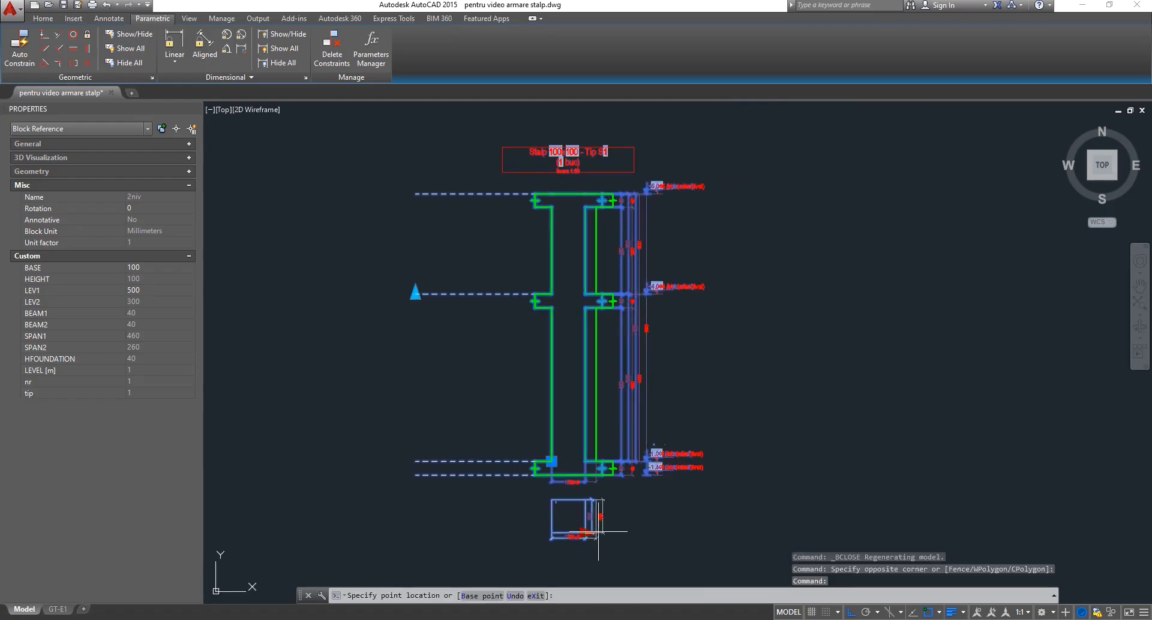
left_click(673, 532)
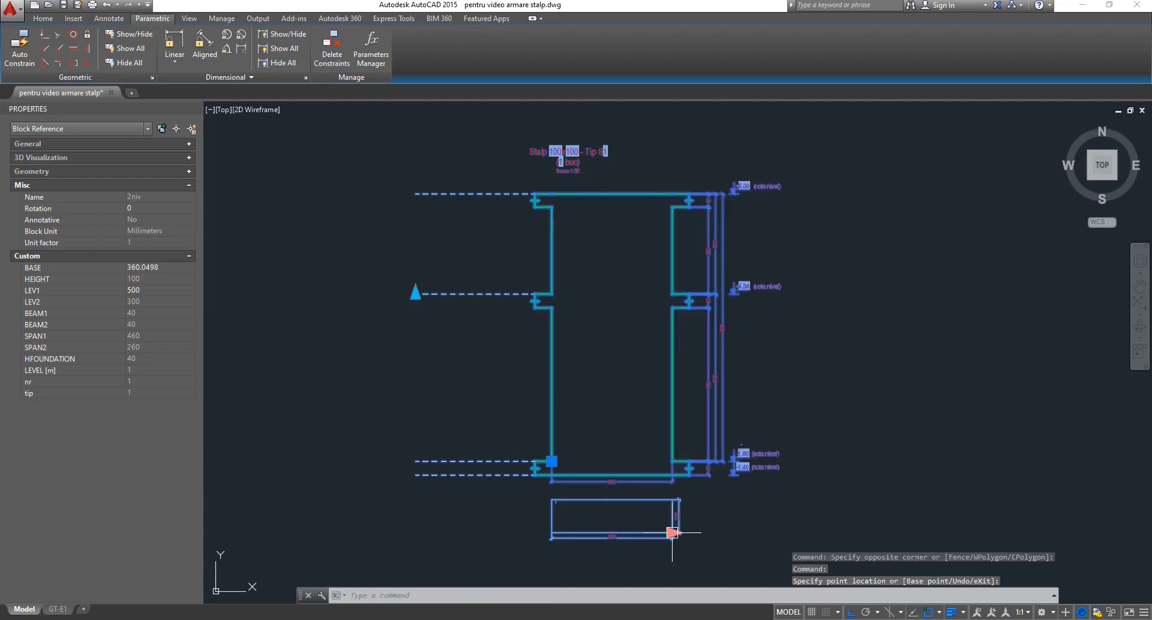
key("Escape")
key("Escape")
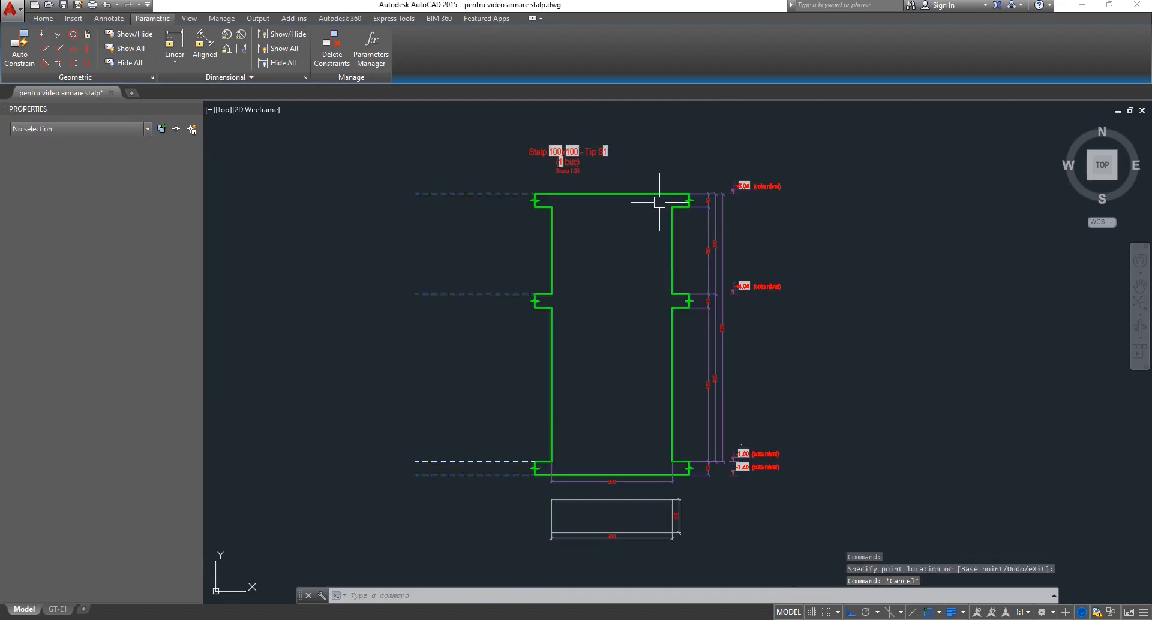
Reselect and deselect the column block reference to check the result.
left_click(618, 114)
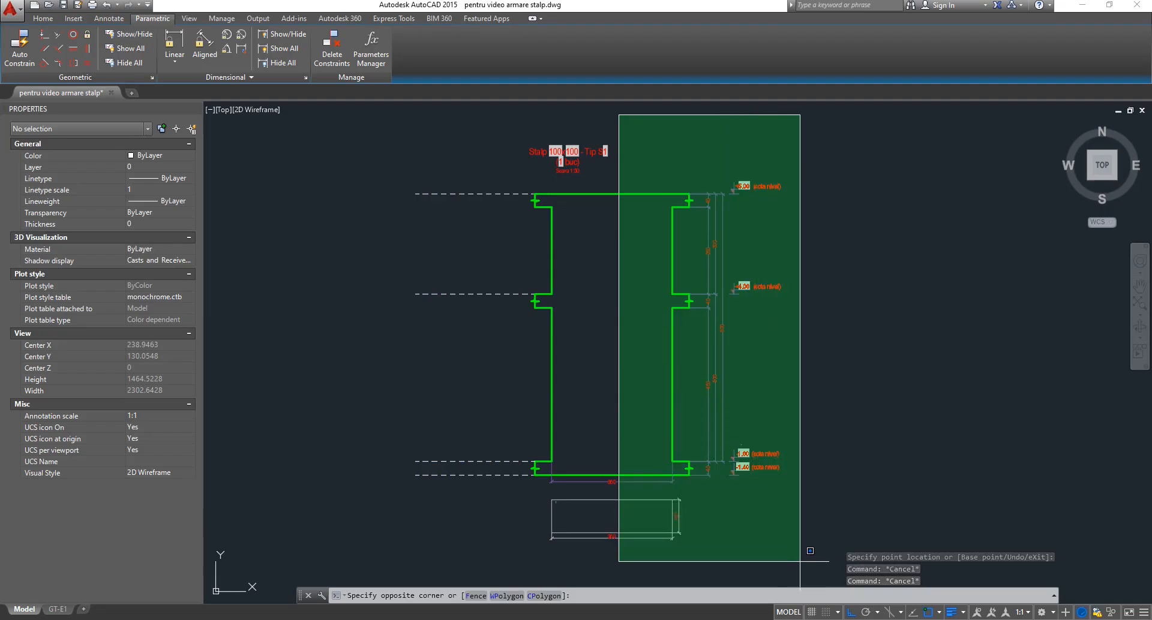
key("Escape")
key("Escape")
left_click(578, 159)
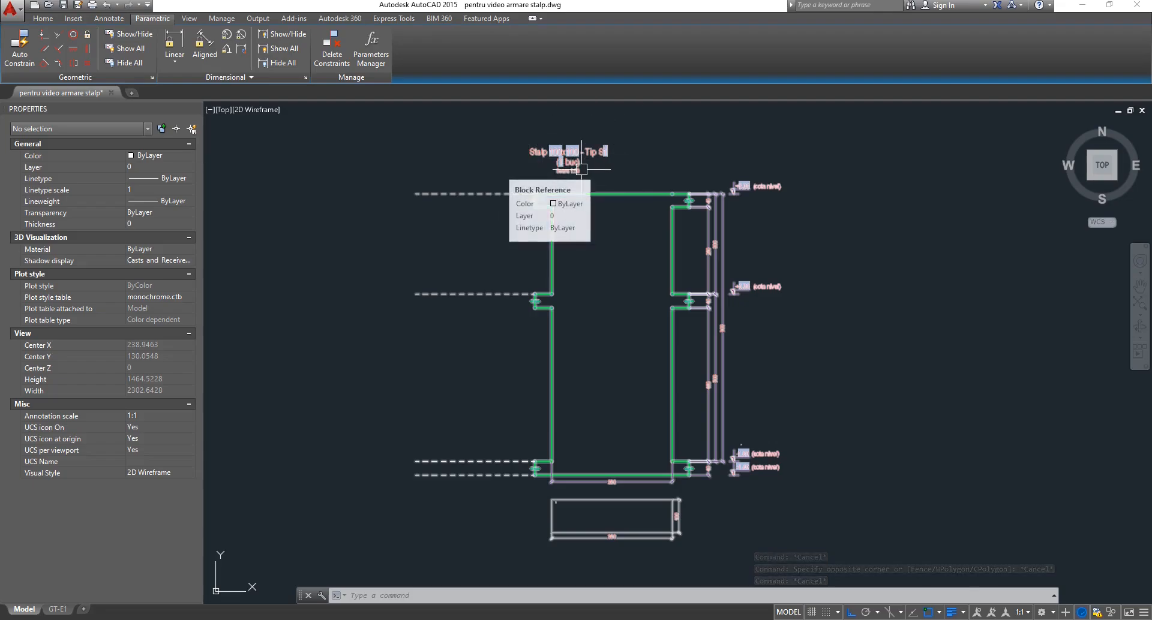
key("Escape")
key("Escape")
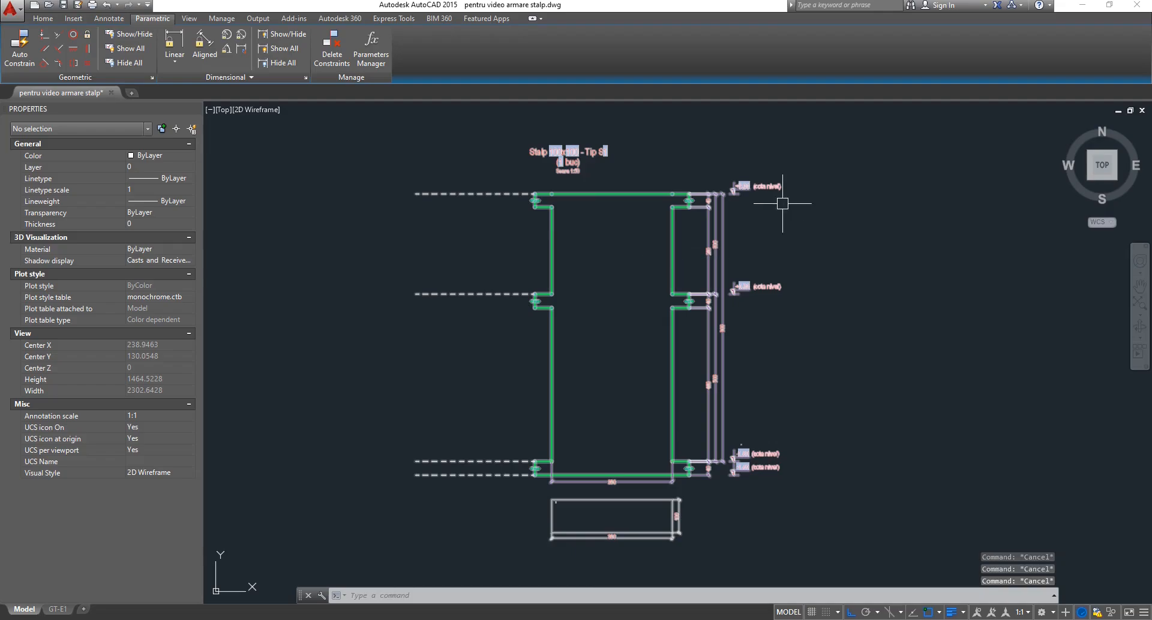
left_click(816, 208)
left_click(523, 407)
key("Escape")
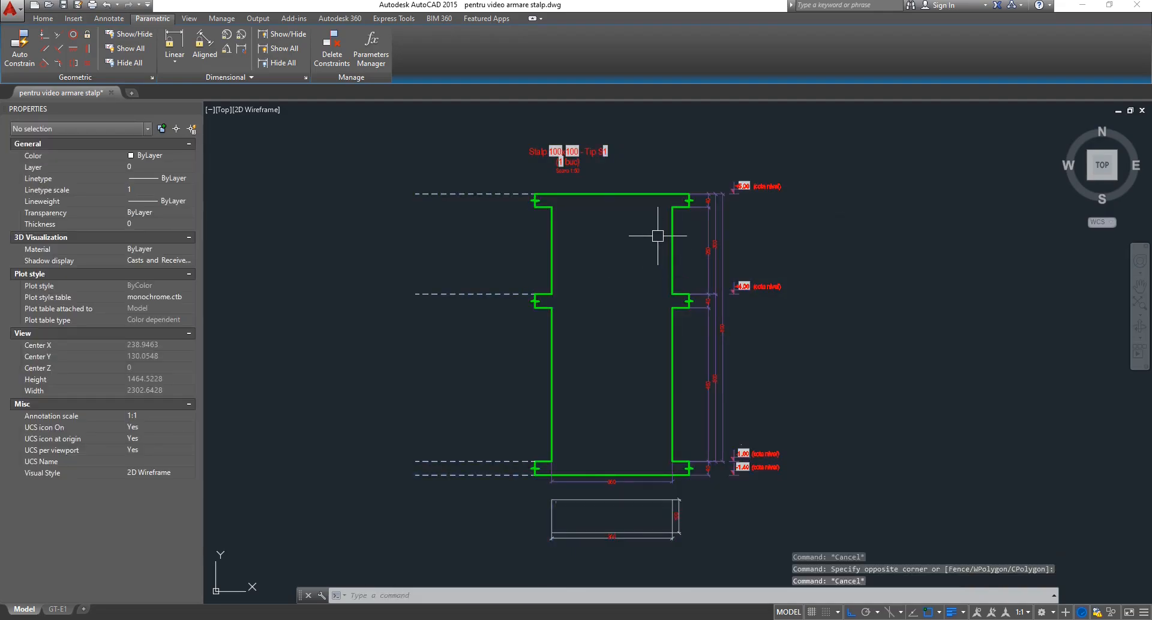
Open the 2niv column block in the Block Editor again.
left_click(672, 246)
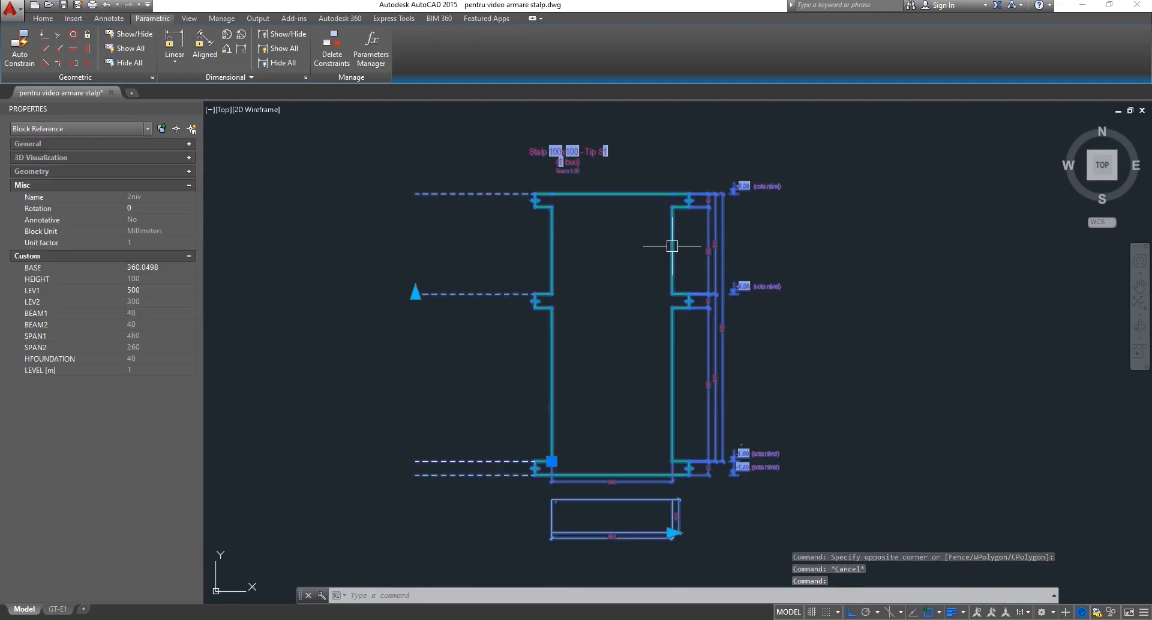
double_click(672, 246)
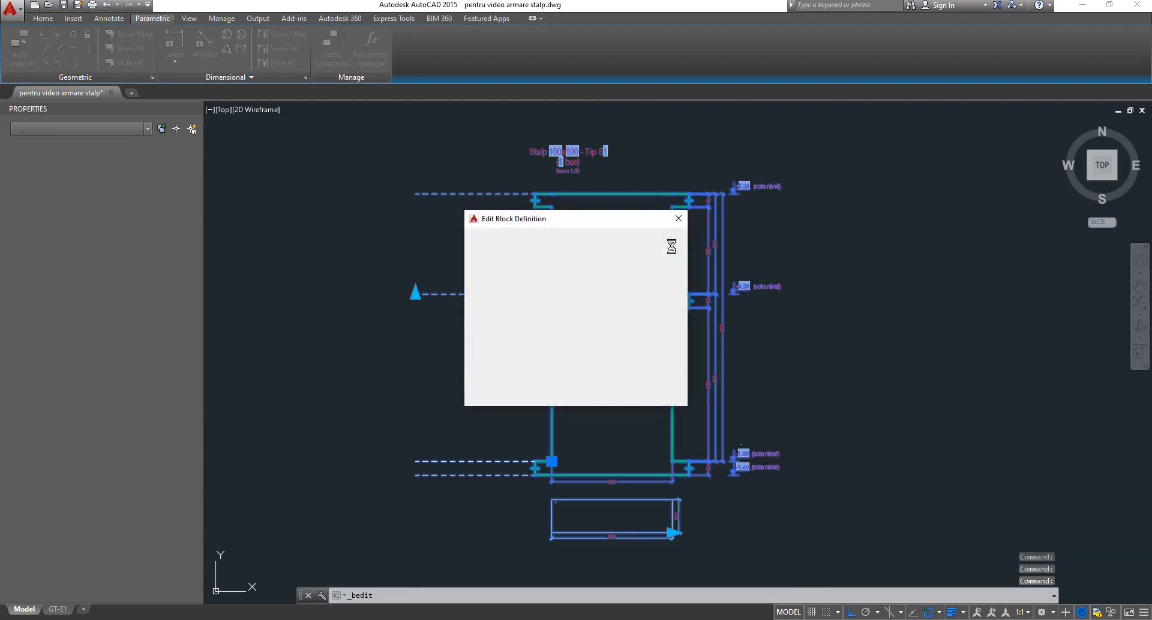
key("Return")
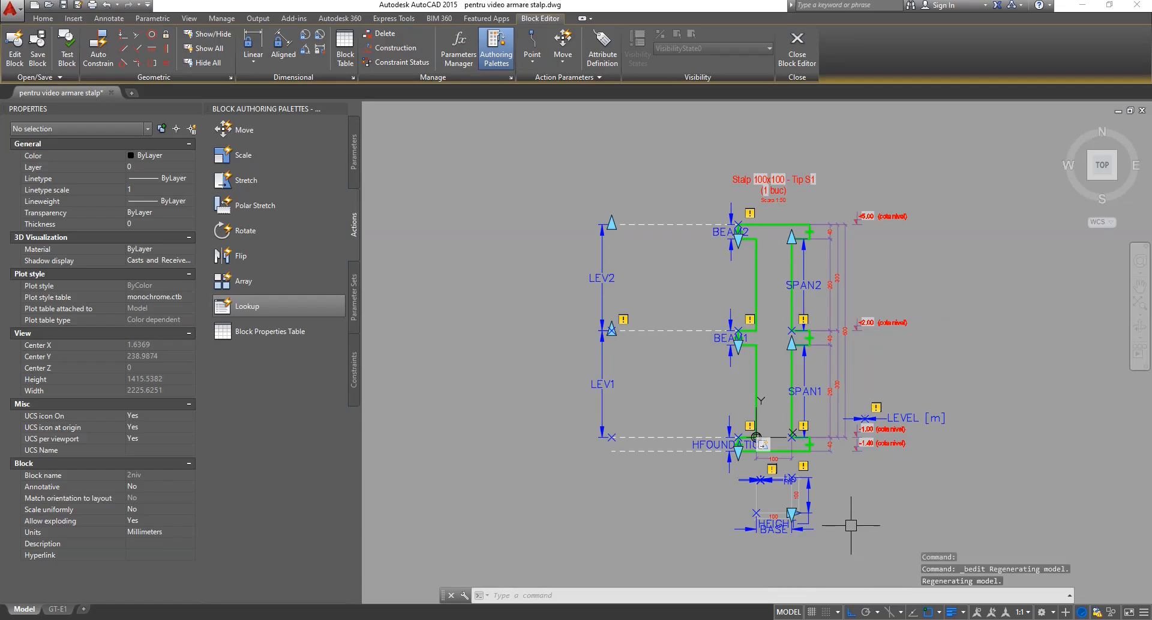
scroll(806, 534, "up", 2)
scroll(807, 533, "up", 4)
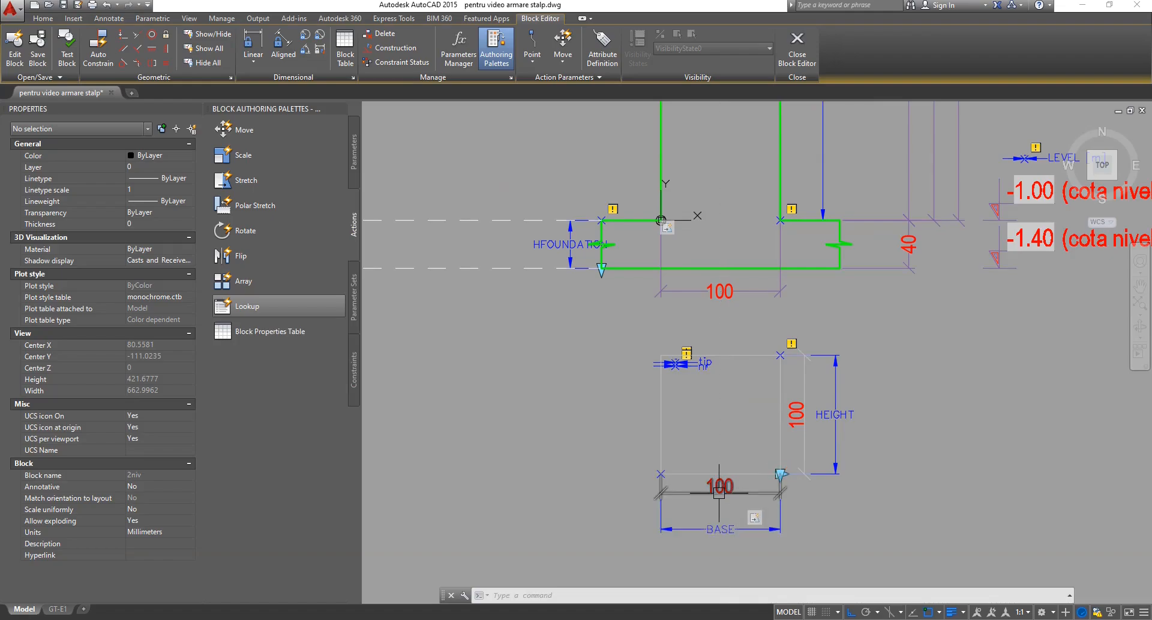
Select the Stretch1 action and bring up its Action Selection Set options.
left_click(755, 520)
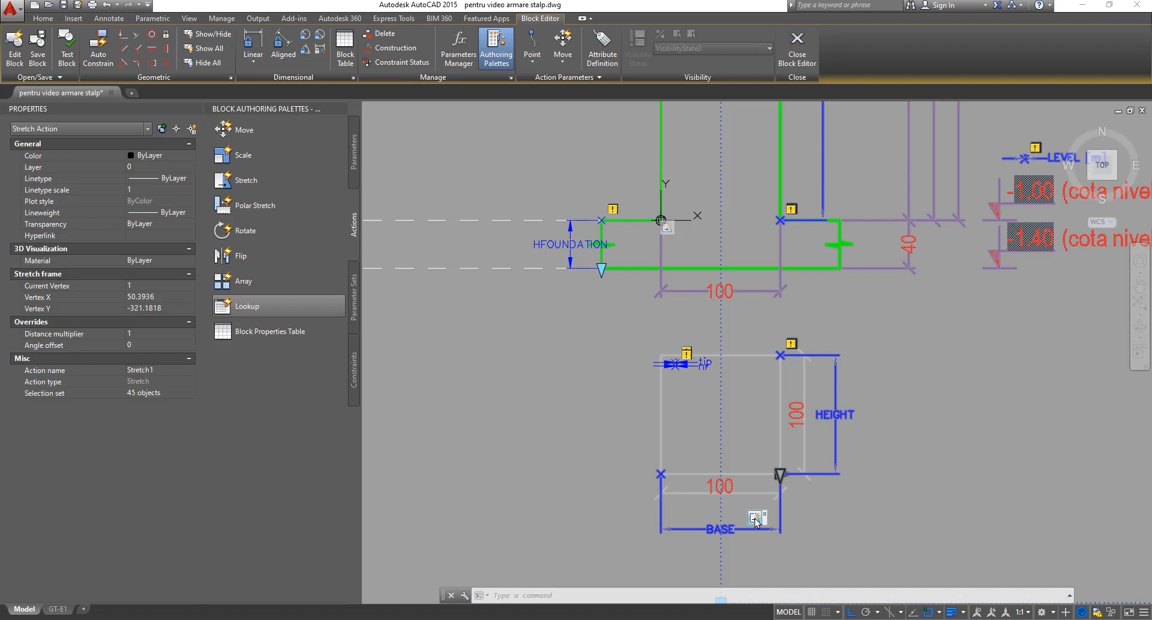
right_click(755, 520)
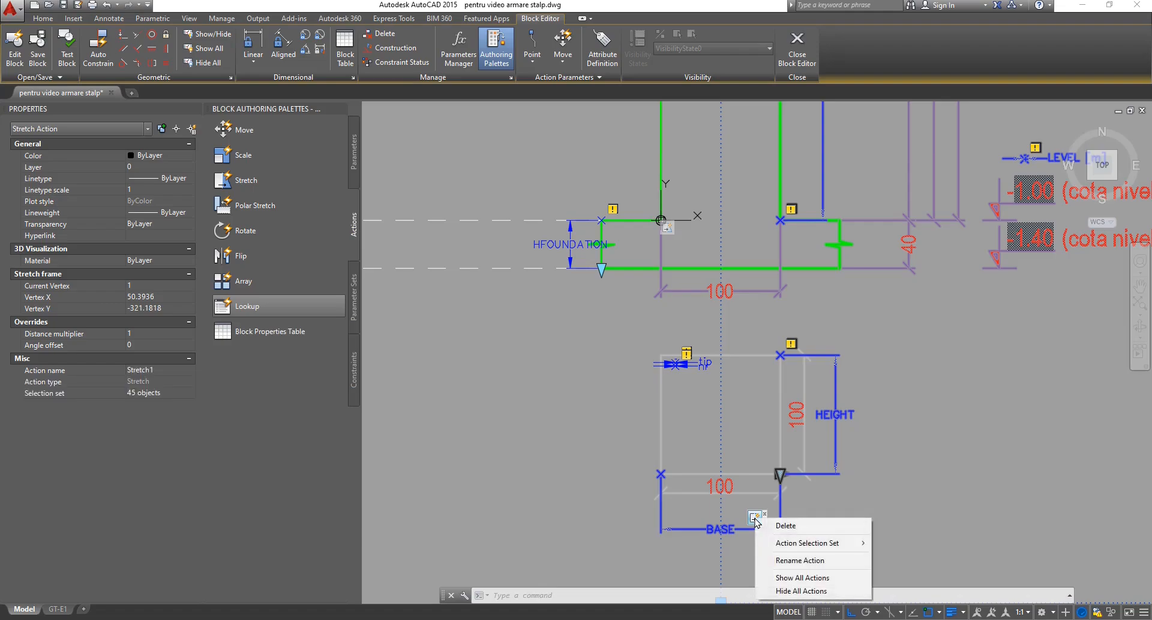
mouse_move(816, 546)
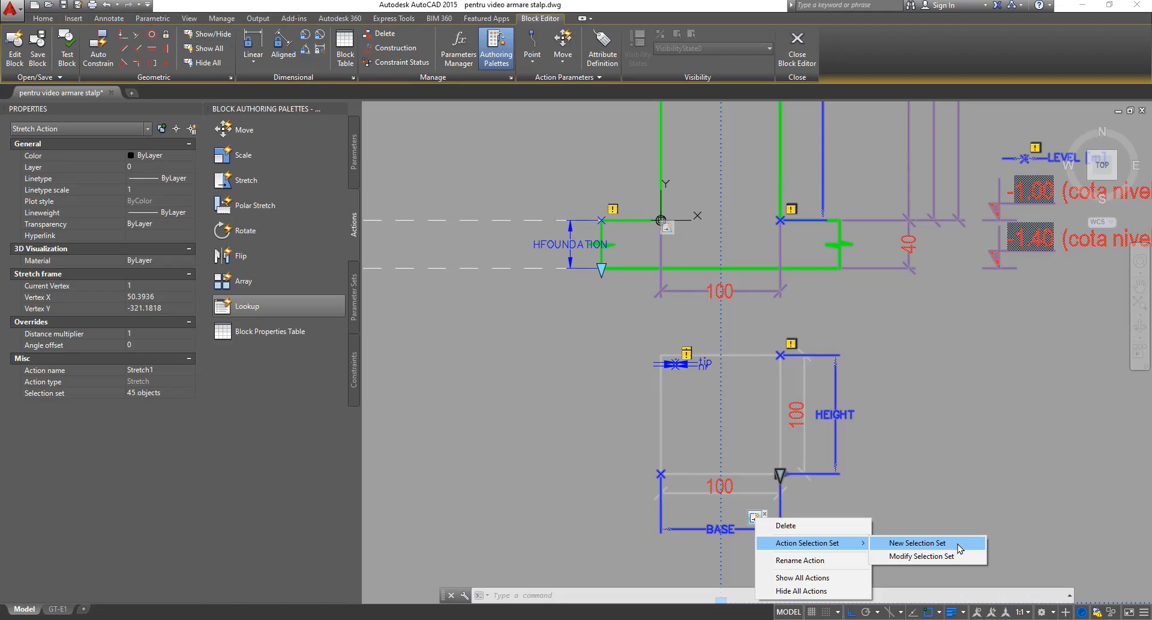
Modify the Stretch1 selection set, keeping the frame and adding the Stalp 100x100 - Tip S1 title.
left_click(916, 557)
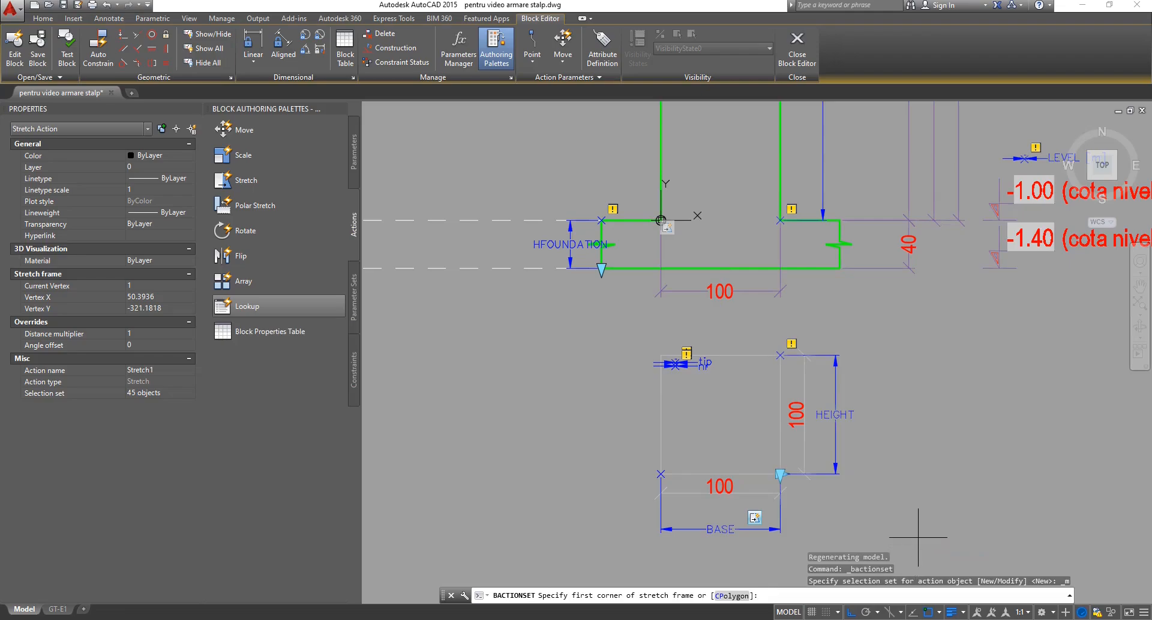
key("Return")
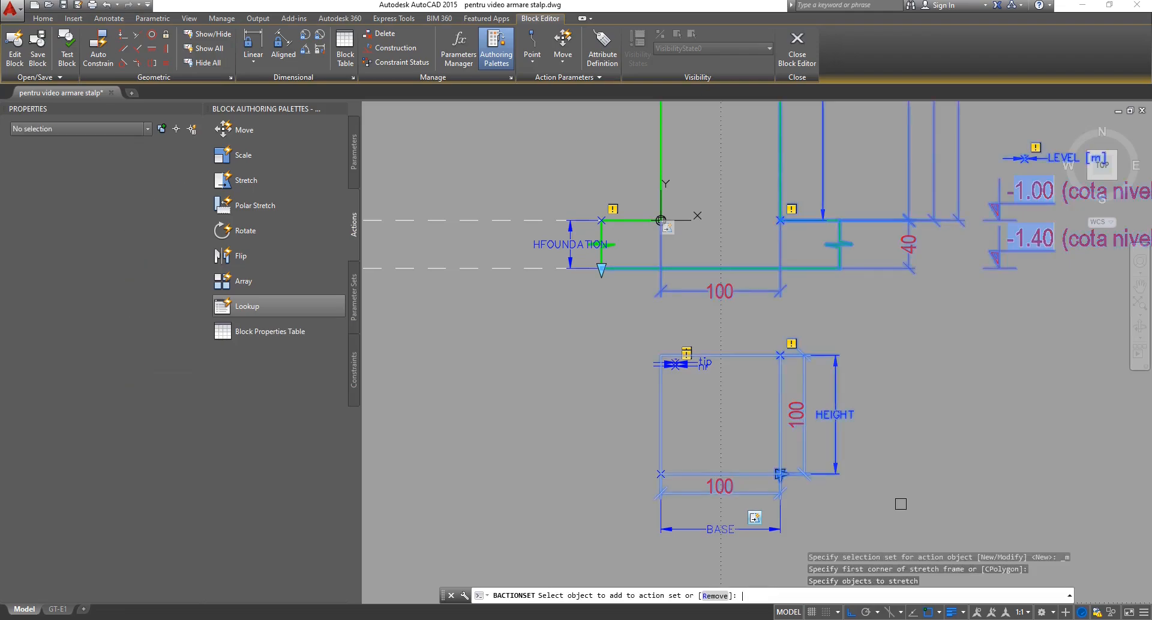
scroll(786, 526, "down", 5)
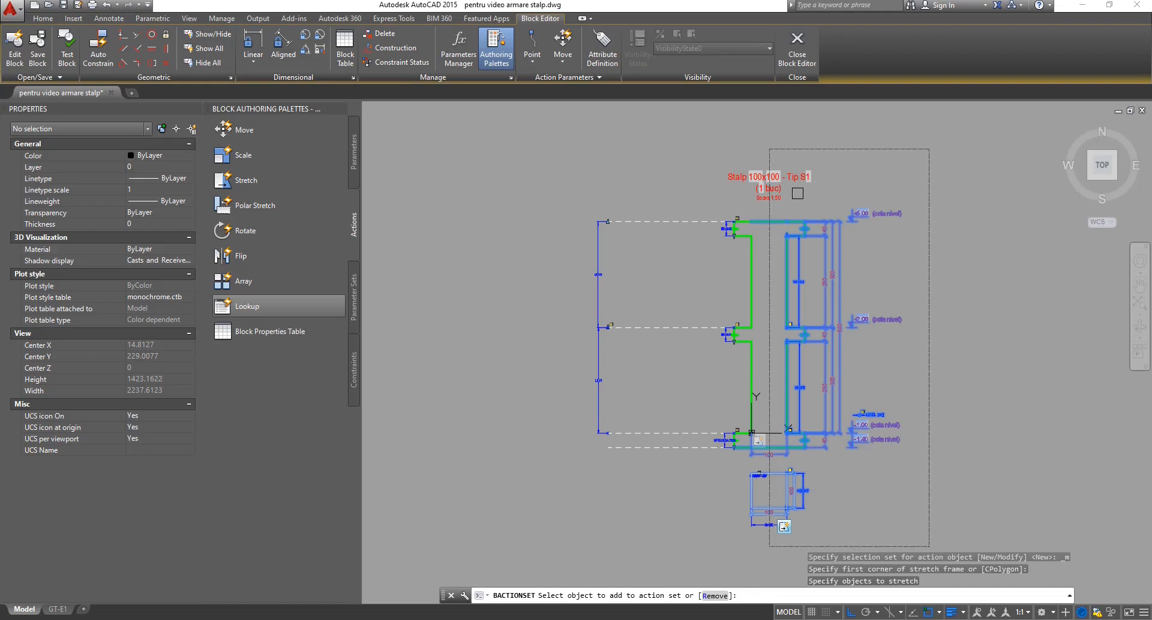
left_click(793, 177)
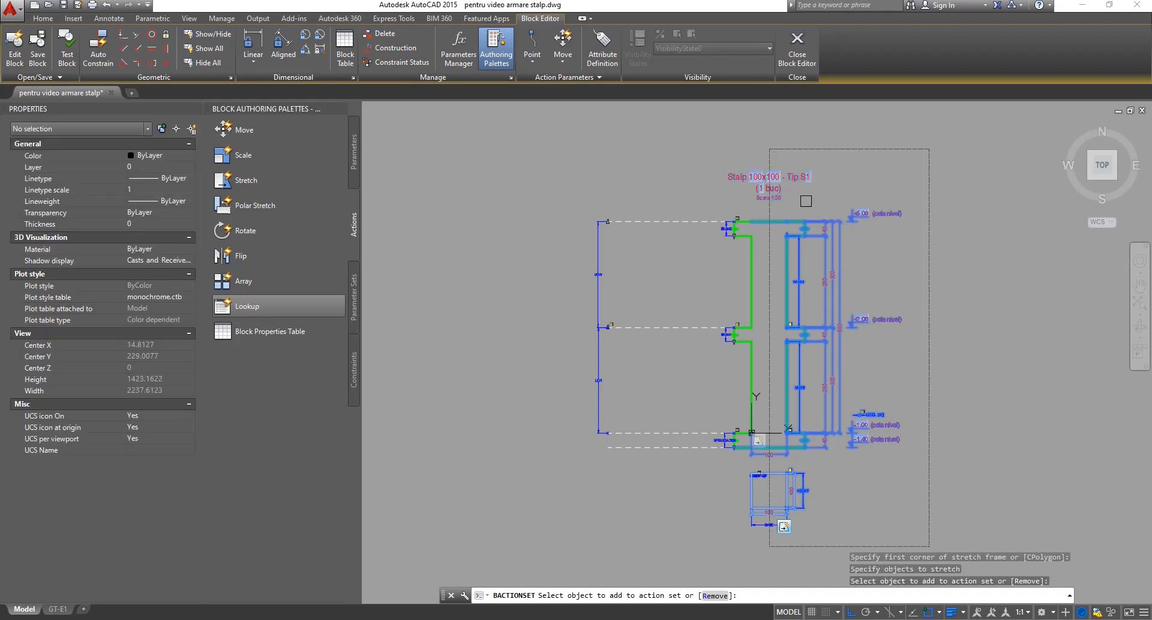
key("Return")
scroll(780, 543, "up", 4)
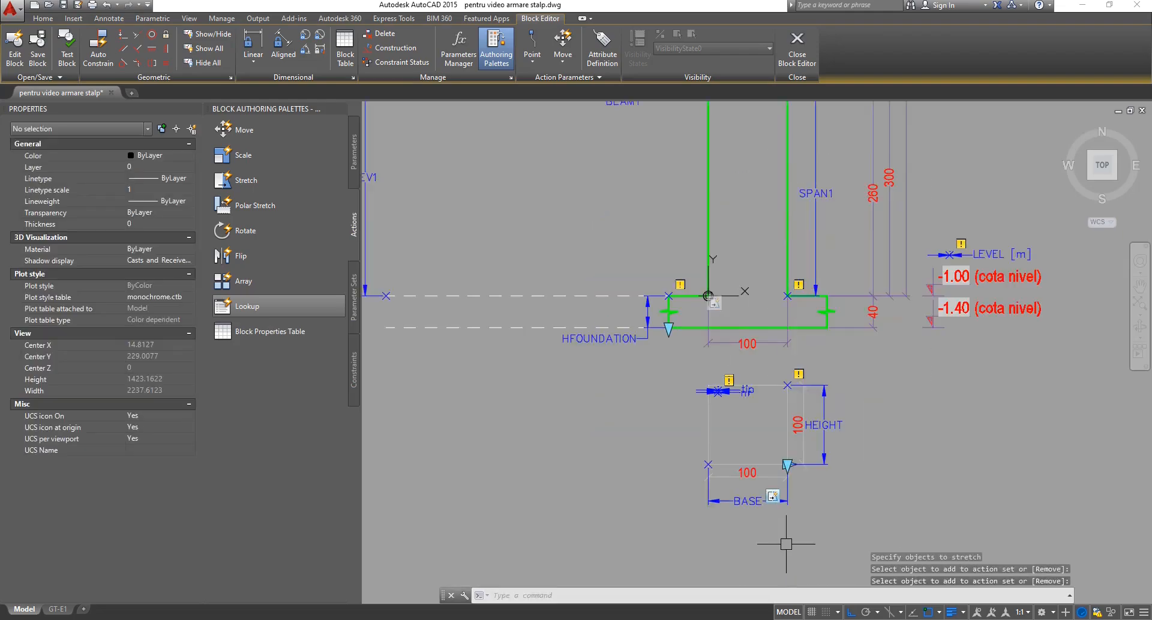
scroll(771, 495, "up", 2)
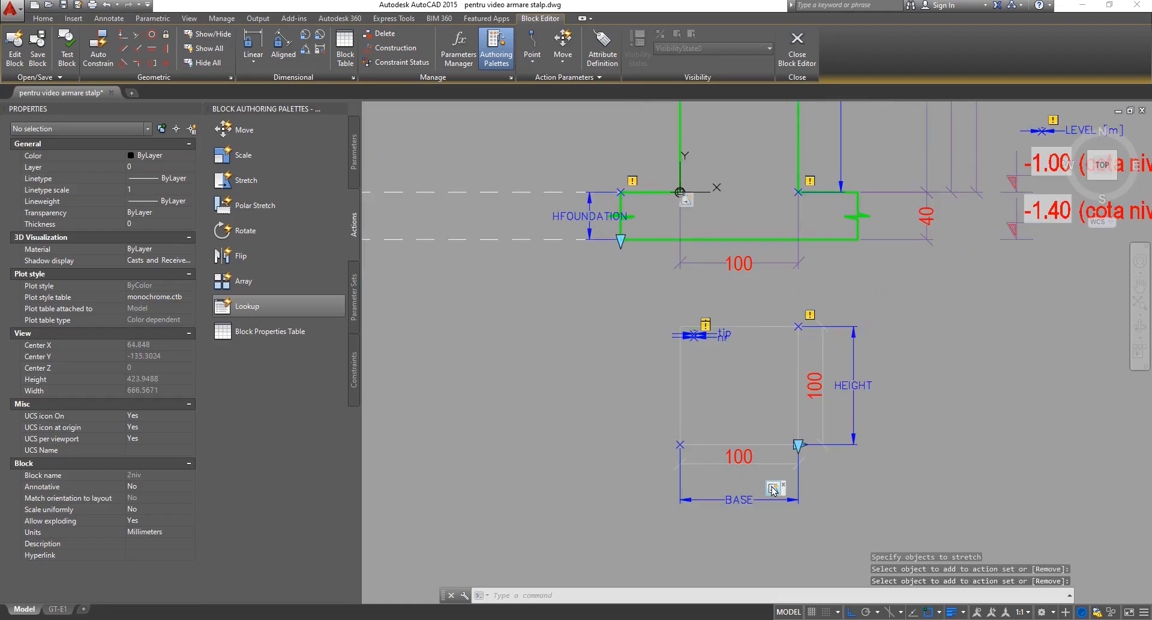
Start Modify Selection Set on the stretch action again and zoom to review its objects.
right_click(772, 490)
mouse_move(816, 514)
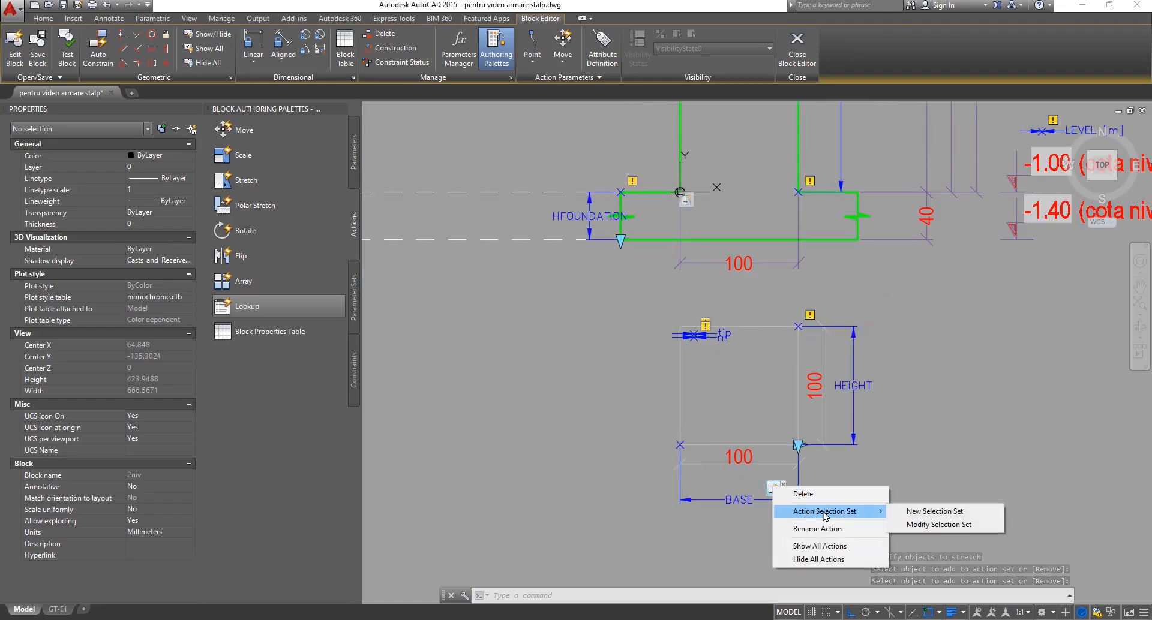
left_click(912, 525)
scroll(866, 537, "down", 5)
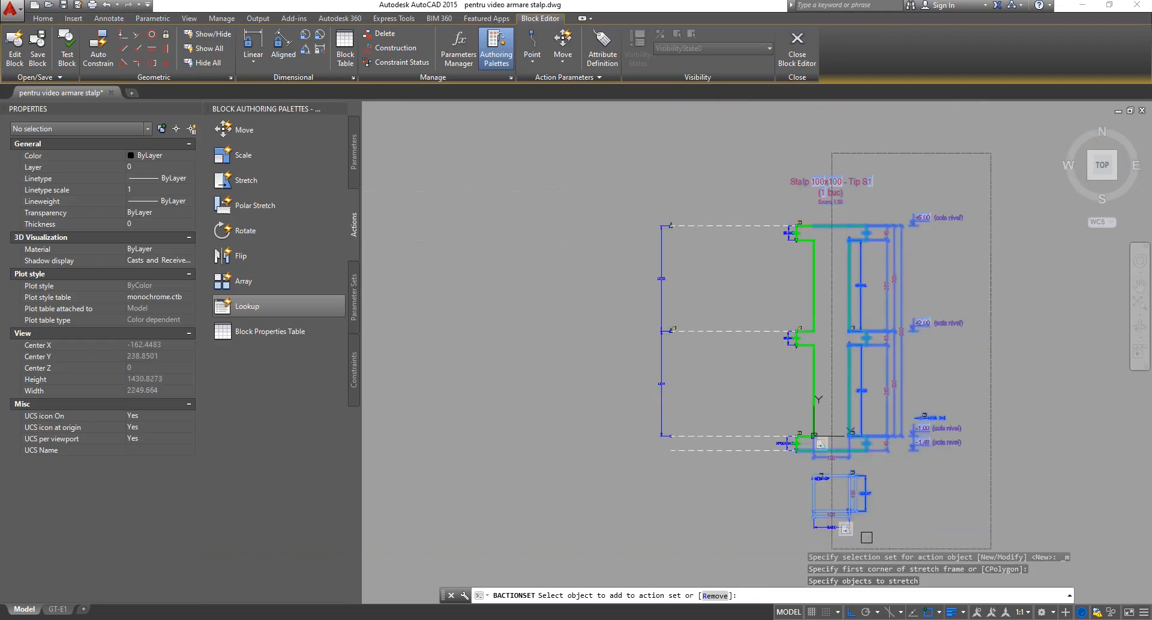
scroll(905, 163, "up", 3)
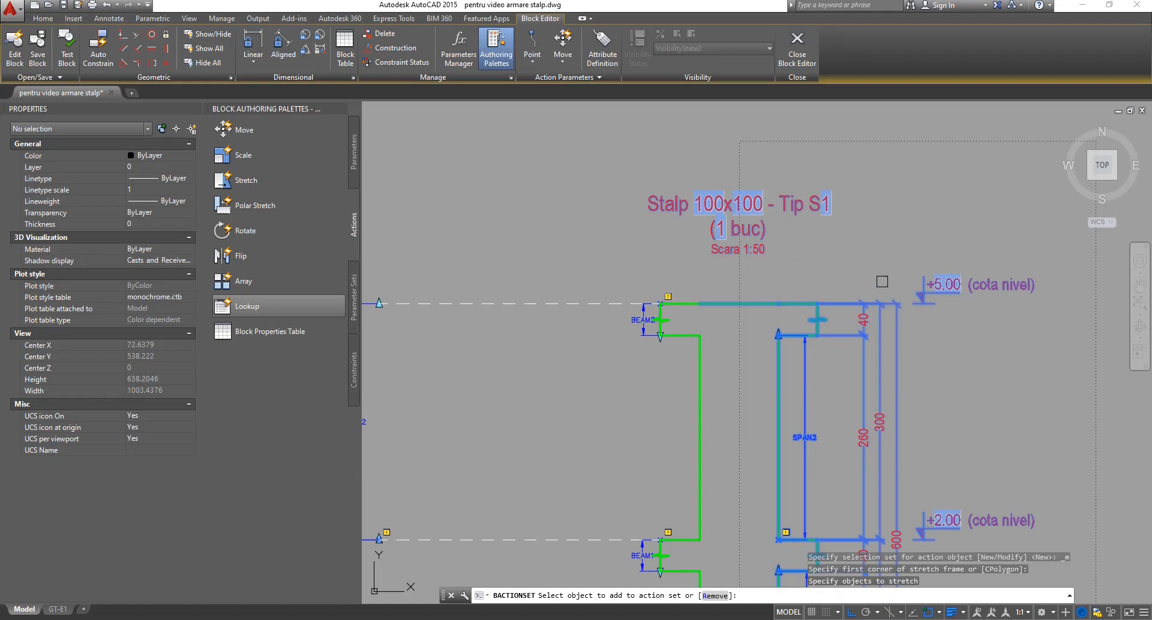
scroll(817, 186, "down", 3)
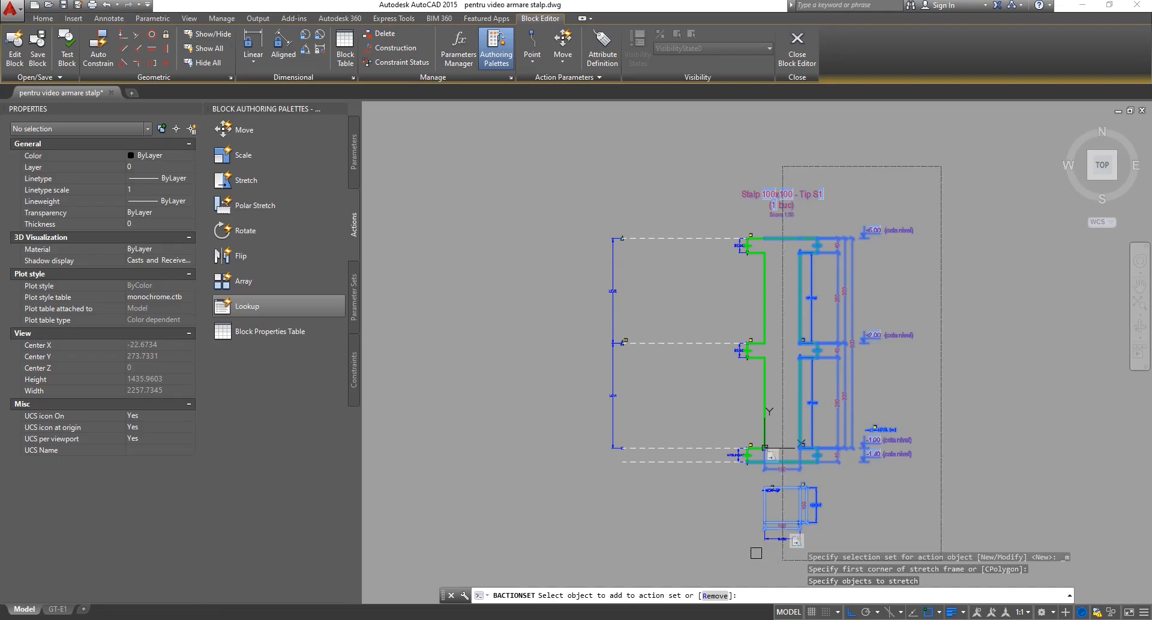
Save the block edits and test the 2niv column by stretching BASE from 360.0498 to 978.239.
left_click(800, 57)
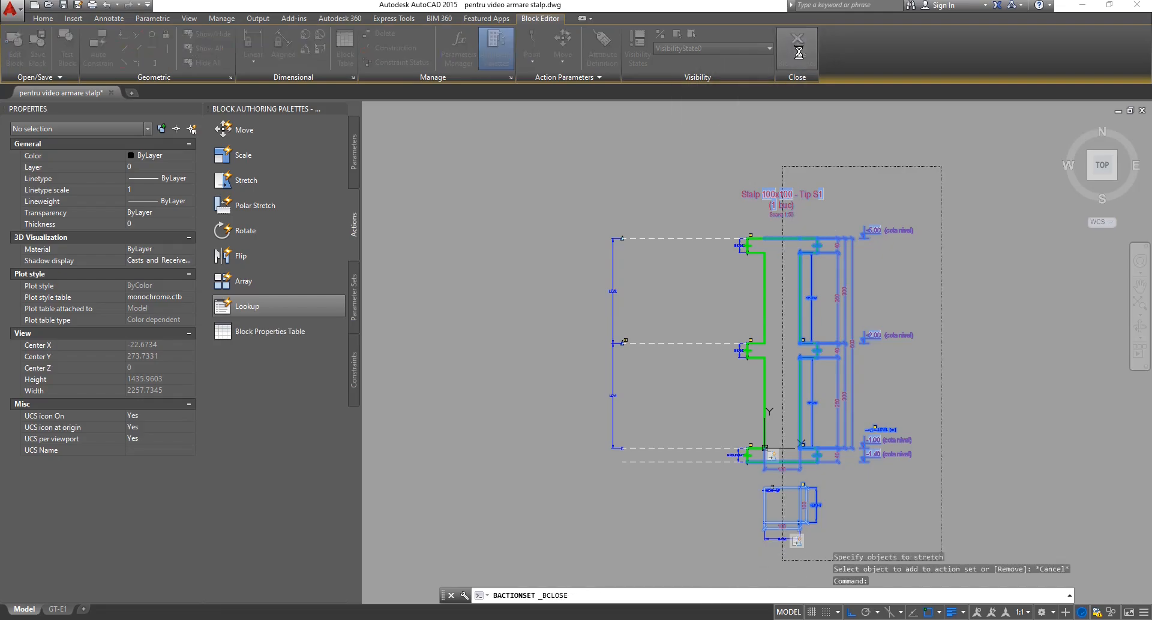
left_click(548, 295)
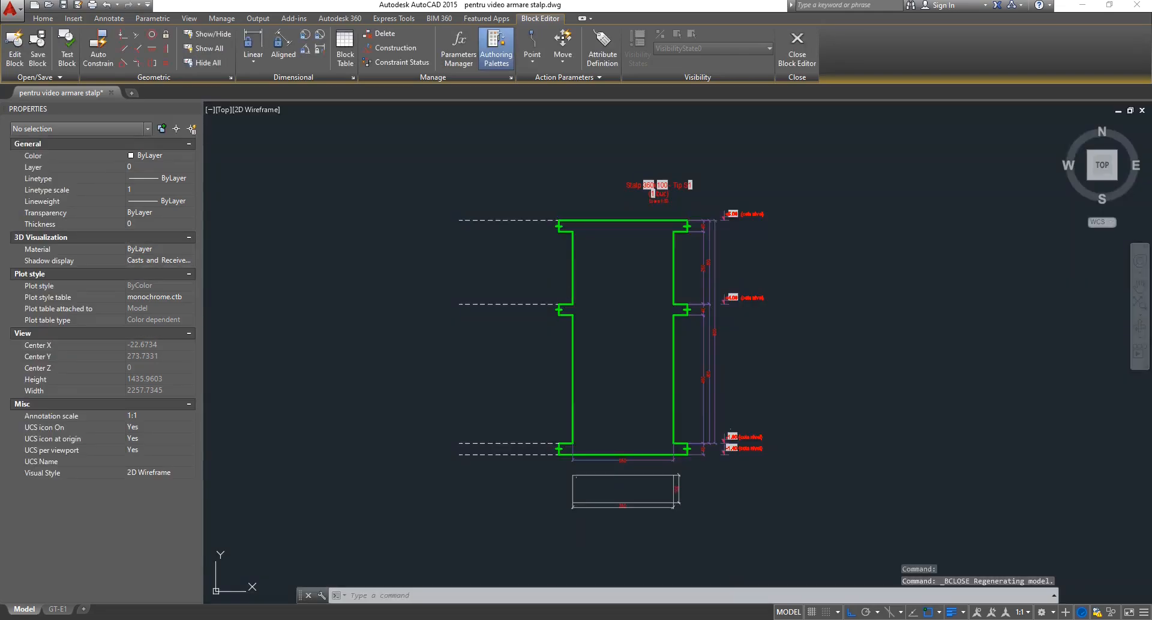
left_click(784, 376)
left_click(654, 446)
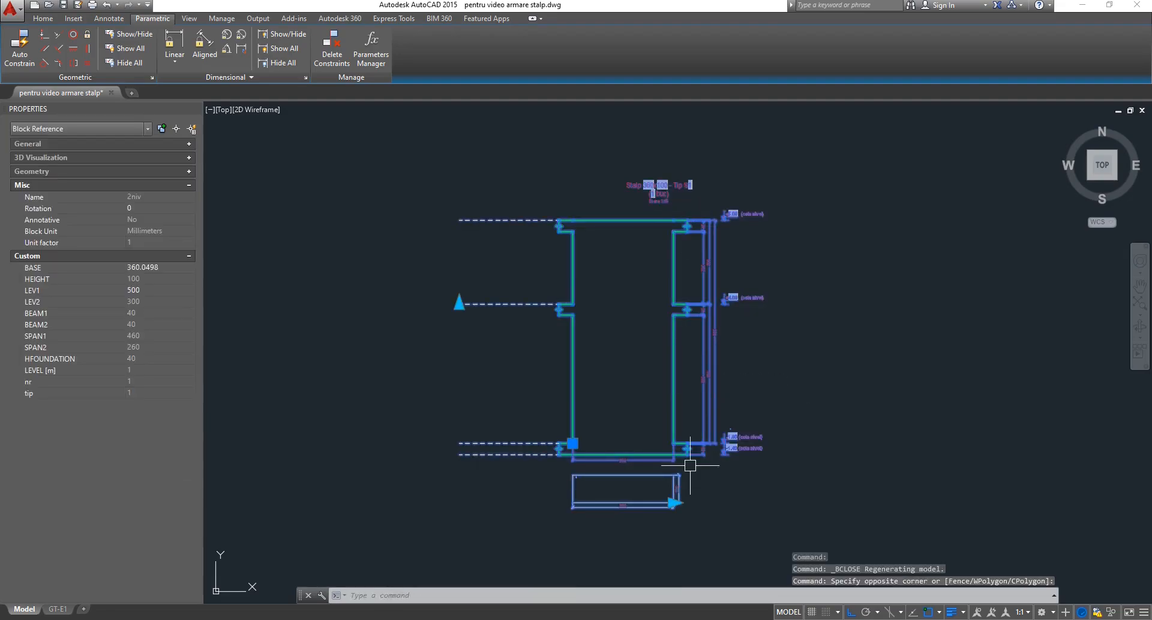
left_click(675, 503)
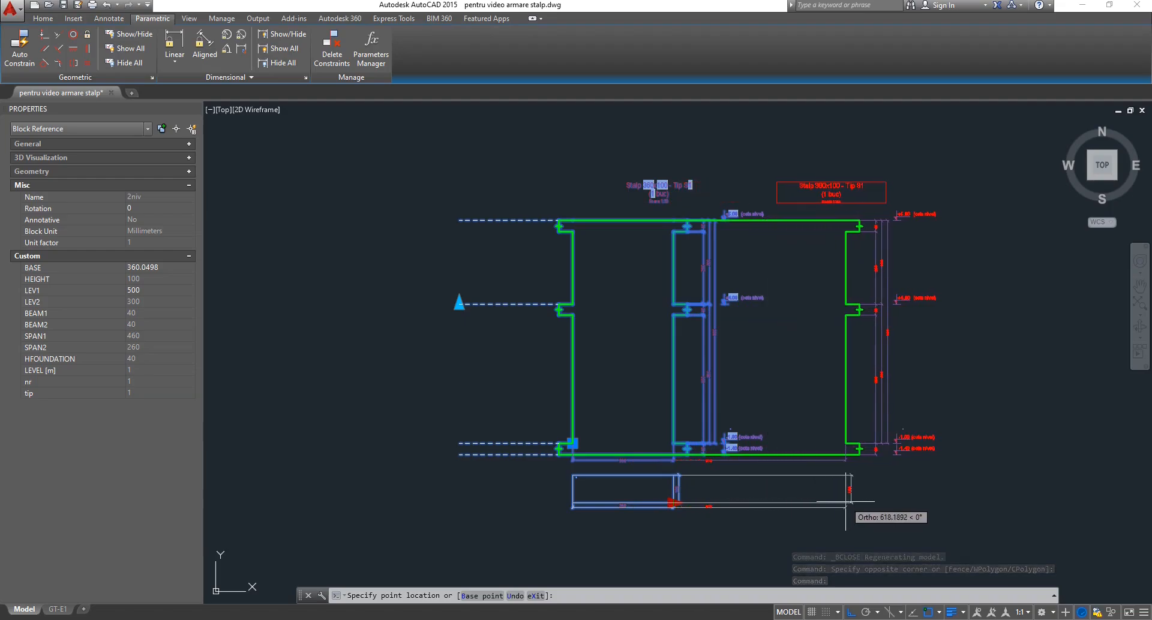
left_click(847, 503)
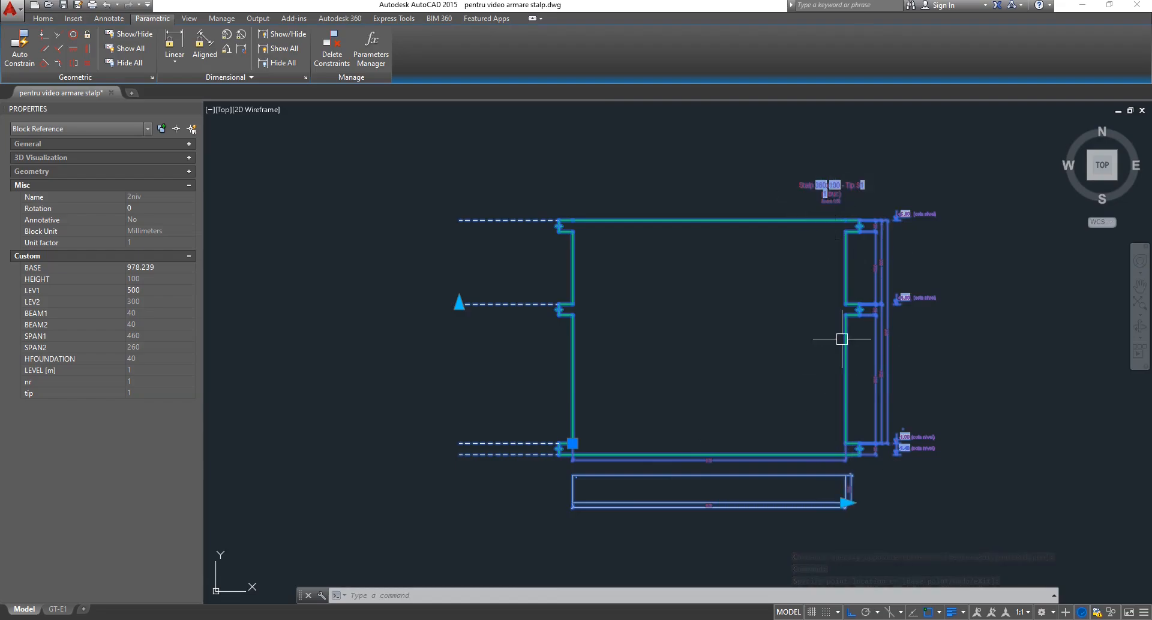
key("Escape")
key("Escape")
left_click(786, 399)
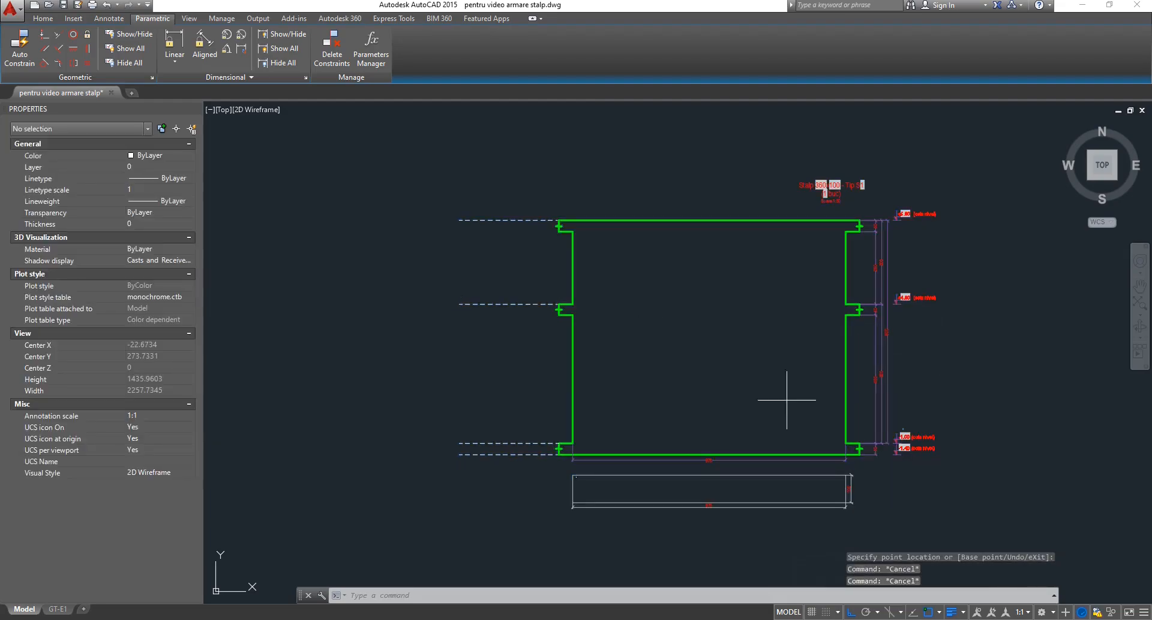
left_click(517, 400)
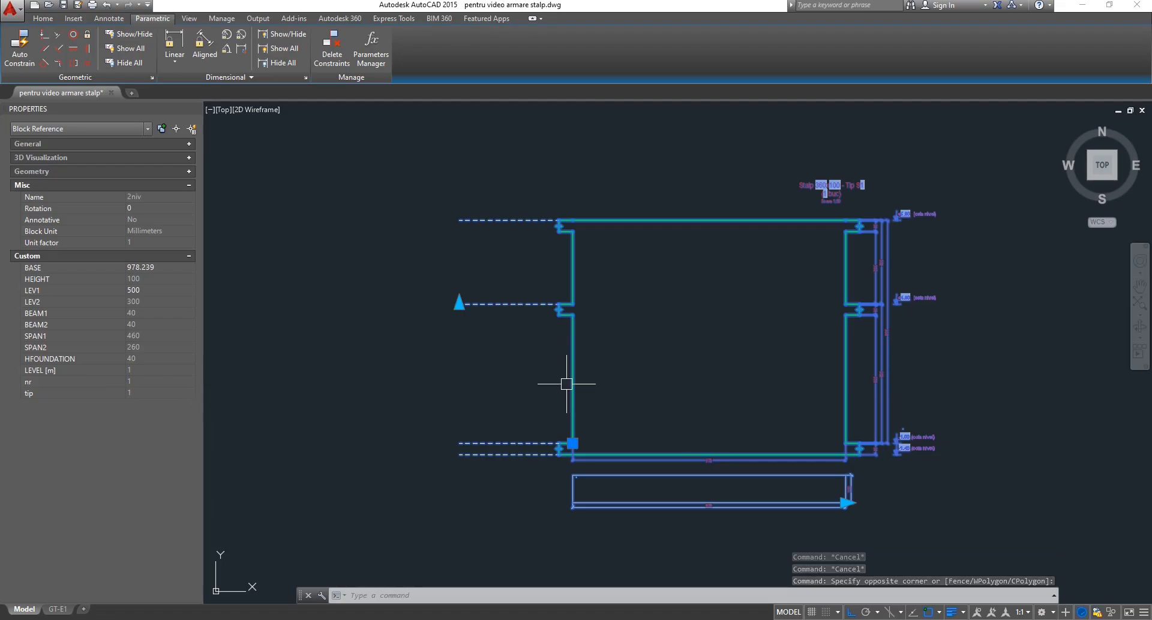
key("Escape")
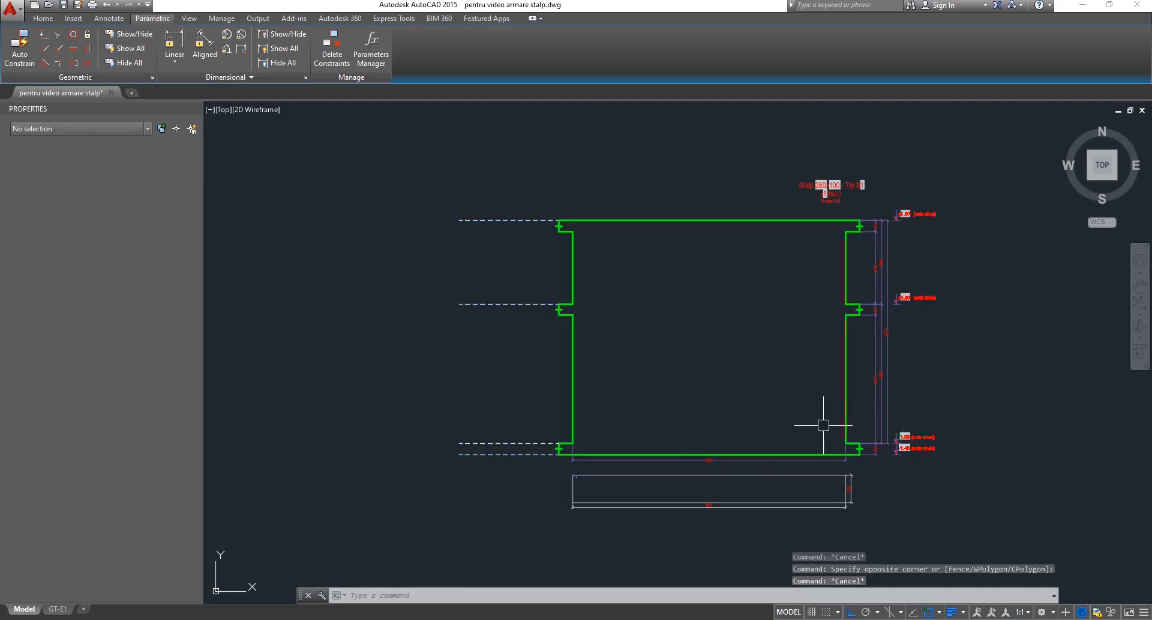
key("Escape")
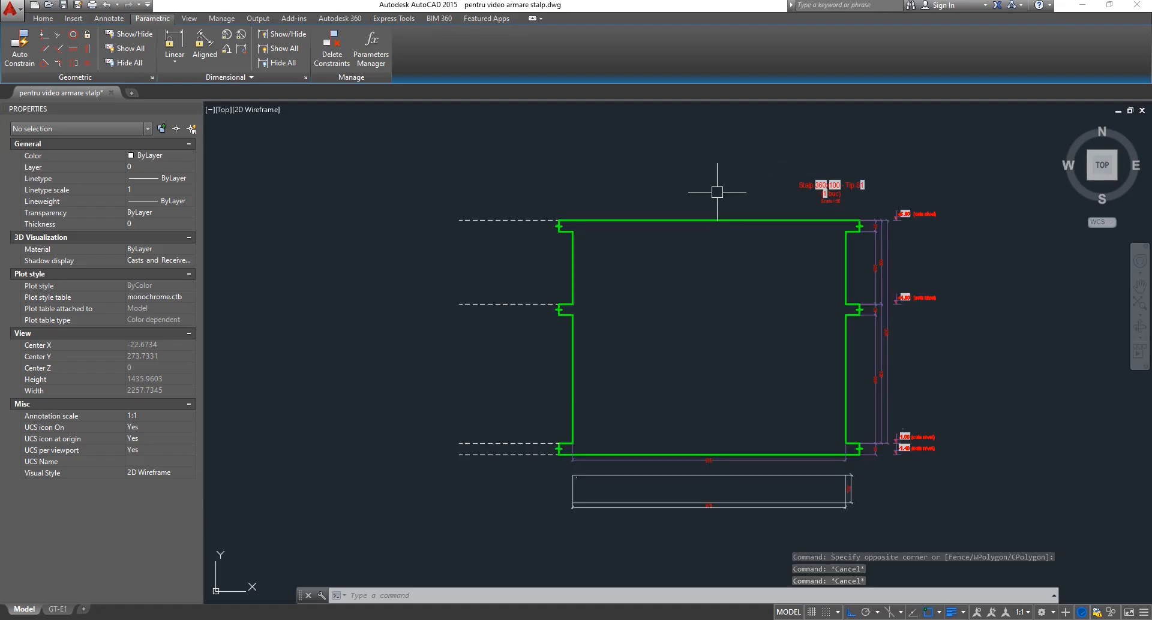
left_click(803, 220)
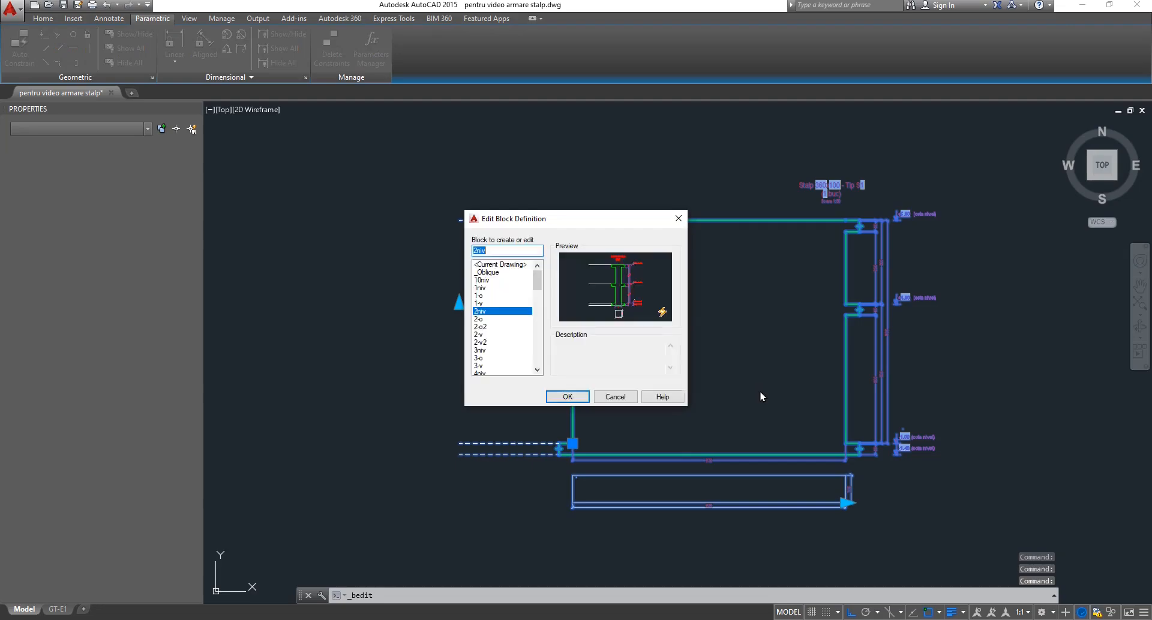
key("Return")
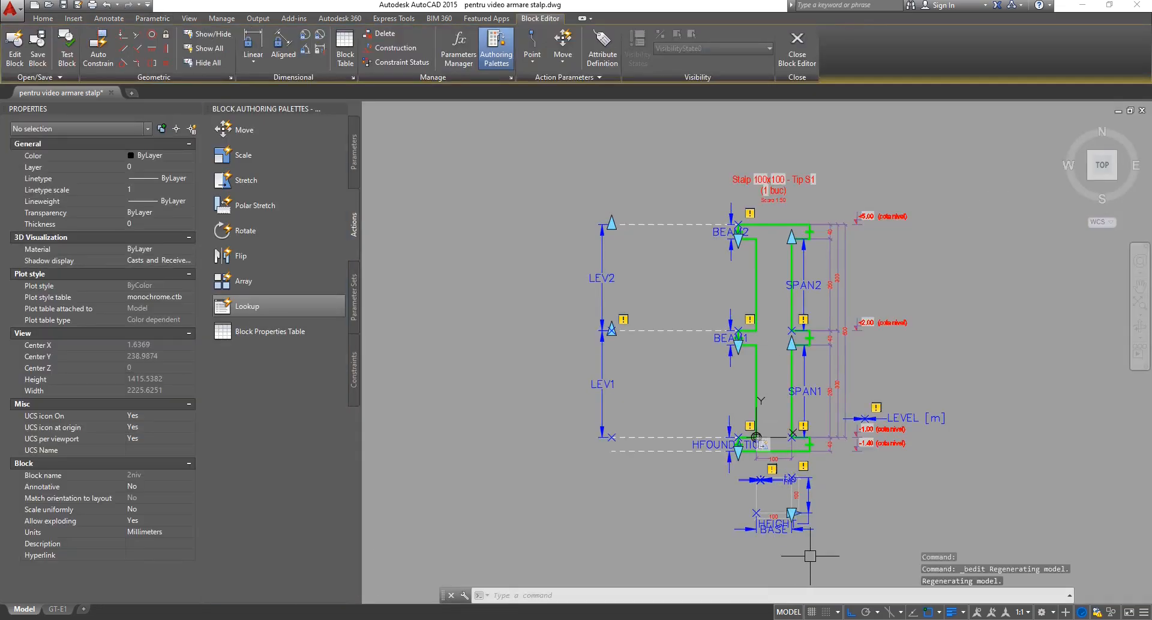
scroll(789, 538, "up", 4)
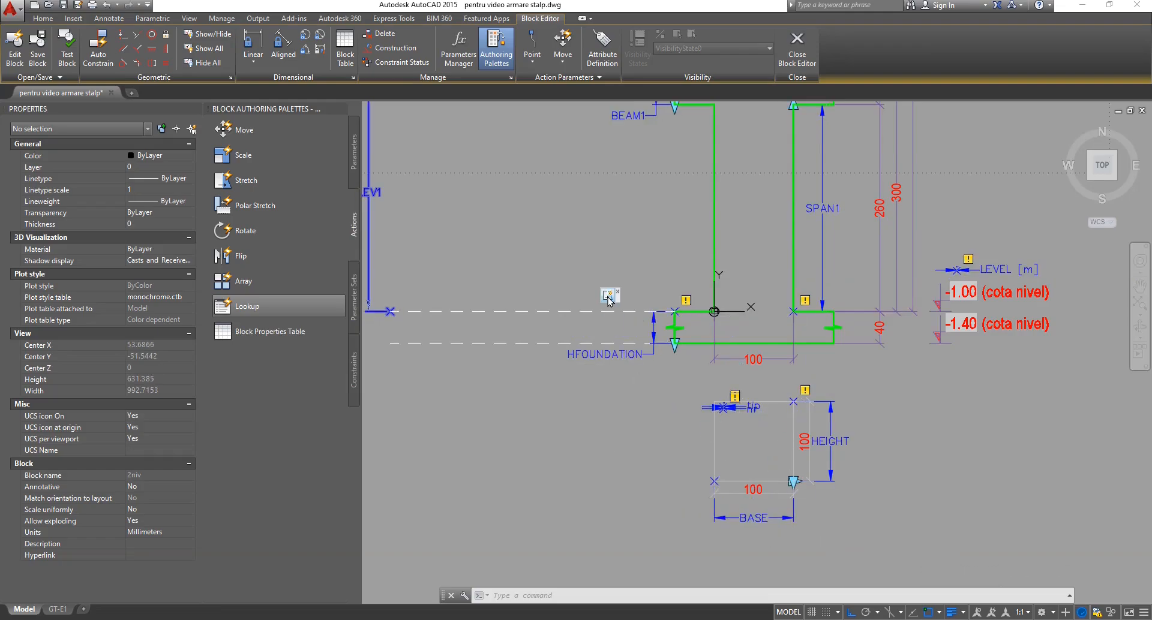
scroll(672, 377, "down", 4)
key("Escape")
key("Escape")
key("Escape")
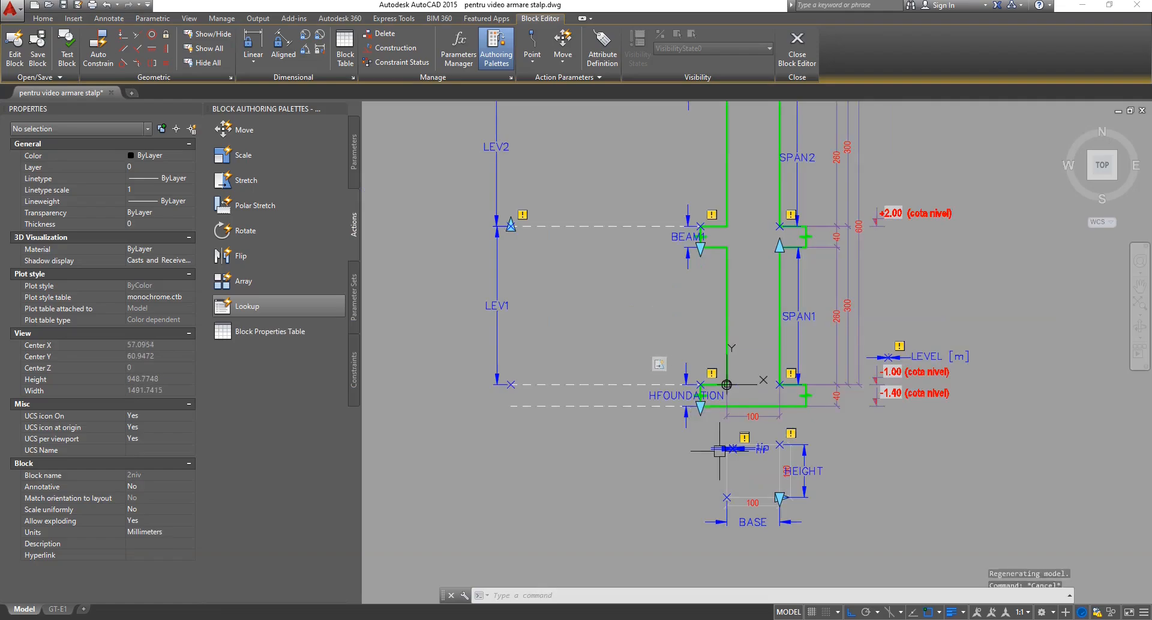
scroll(728, 384, "up", 5)
left_click(779, 516)
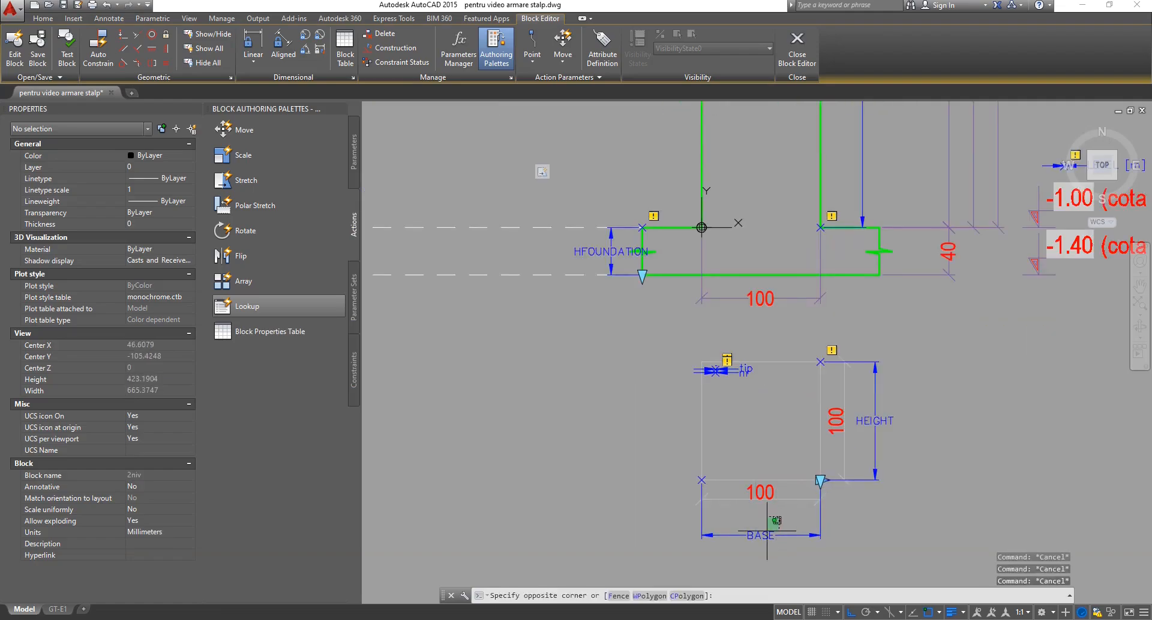
left_click(755, 558)
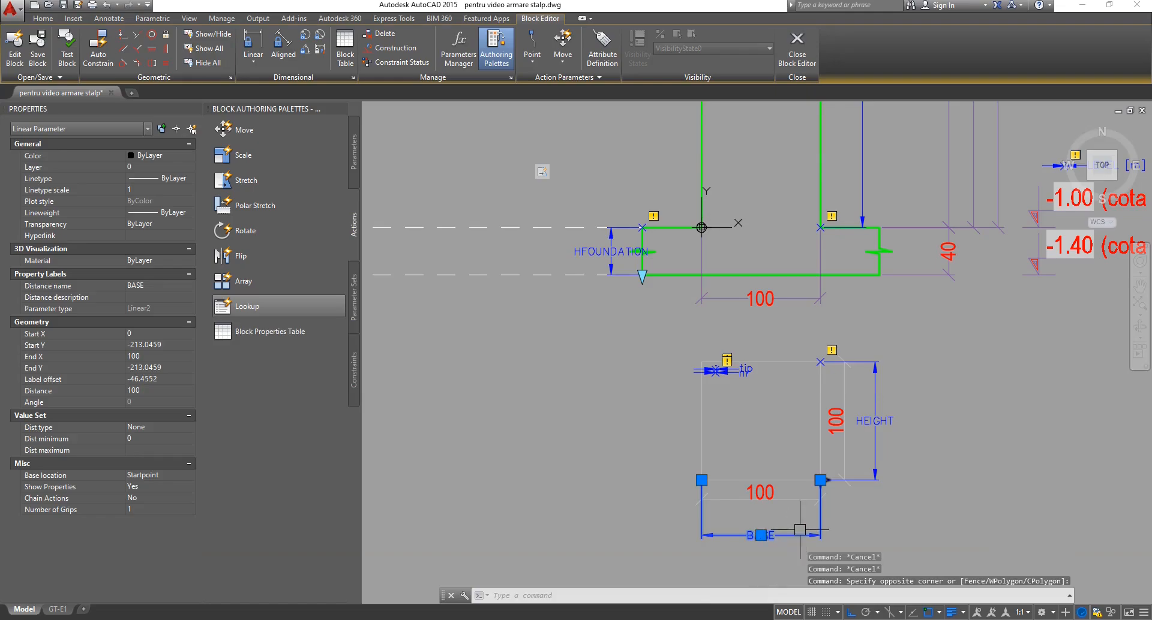
key("Escape")
key("Escape")
scroll(799, 529, "down", 4)
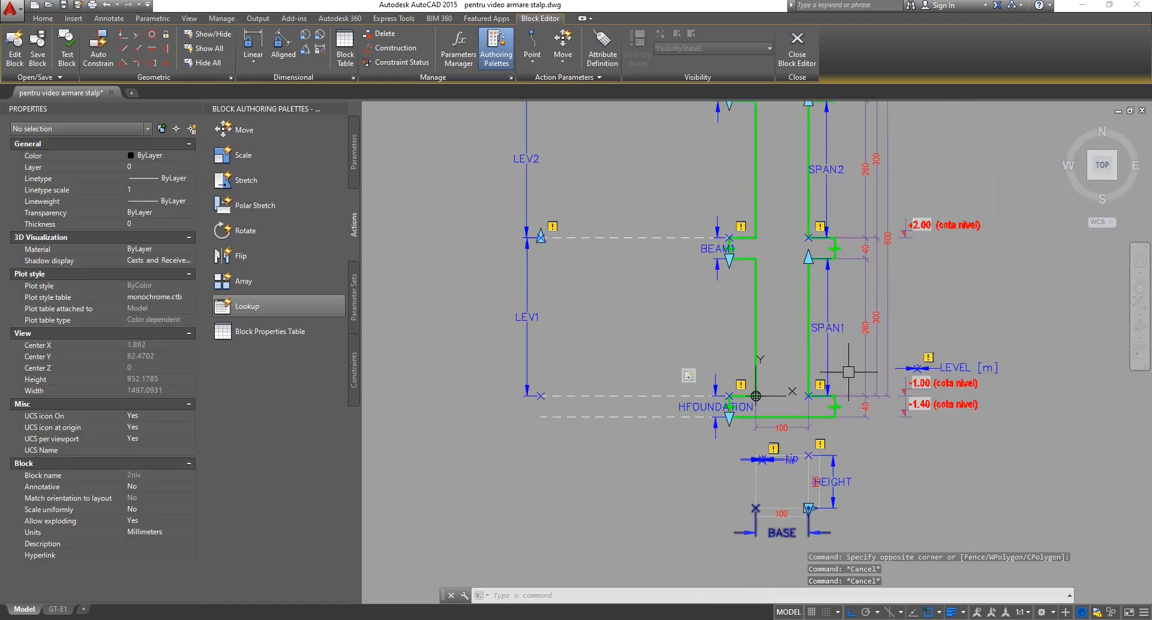
scroll(848, 372, "down", 2)
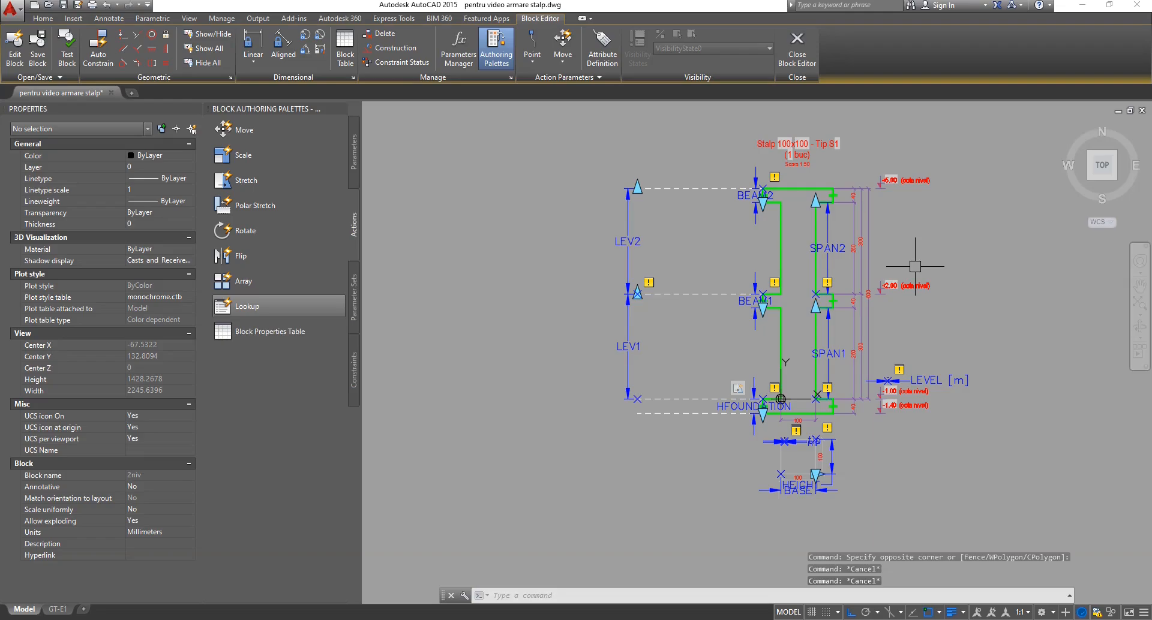
scroll(804, 474, "up", 4)
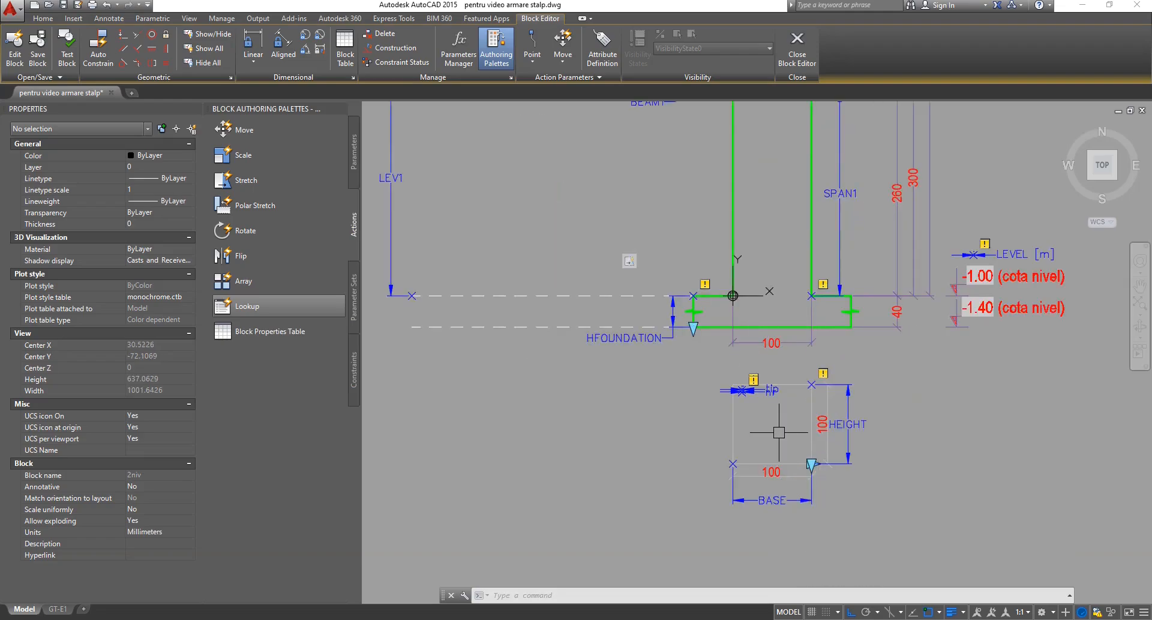
scroll(778, 432, "down", 4)
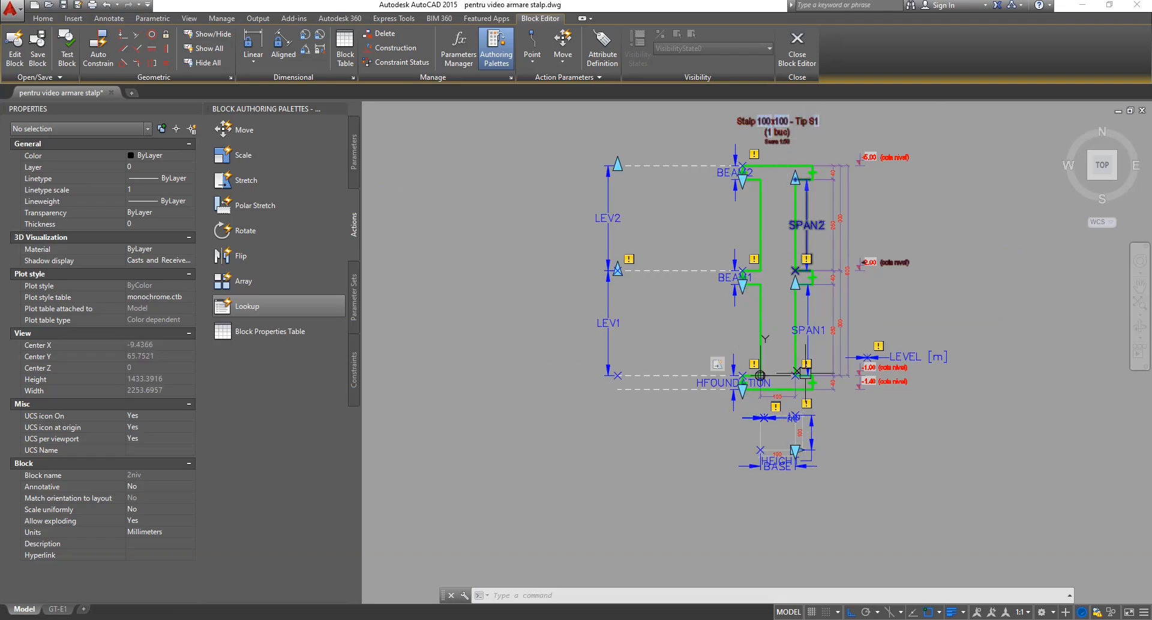
key("Escape")
key("Escape")
key("Escape")
scroll(765, 451, "up", 4)
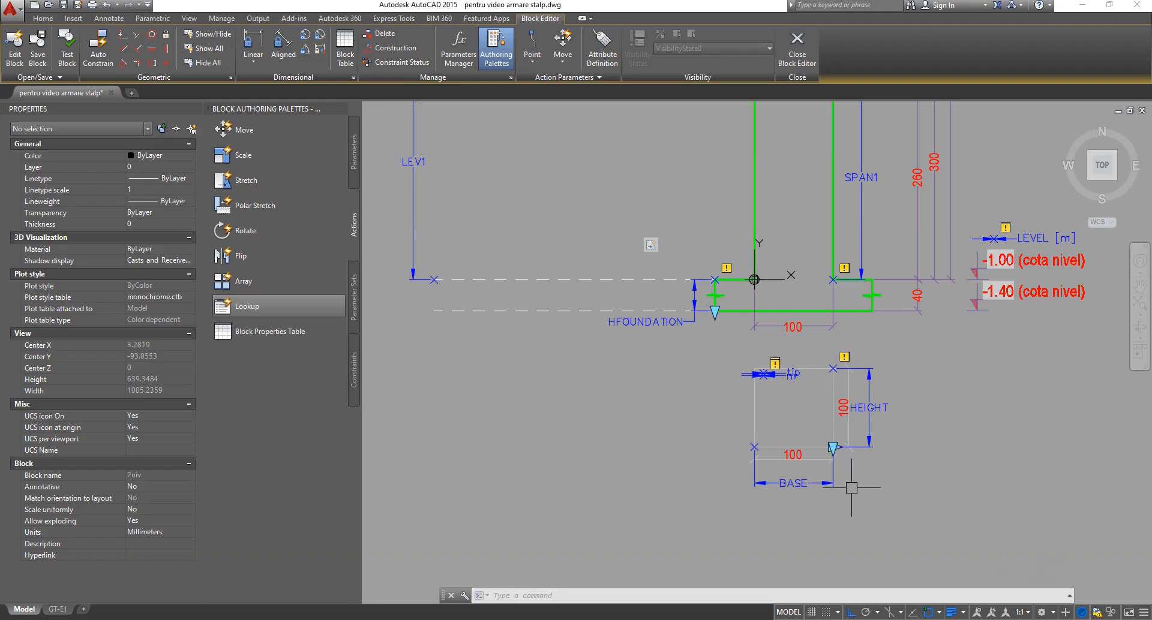
middle_click_drag(892, 481, 803, 533)
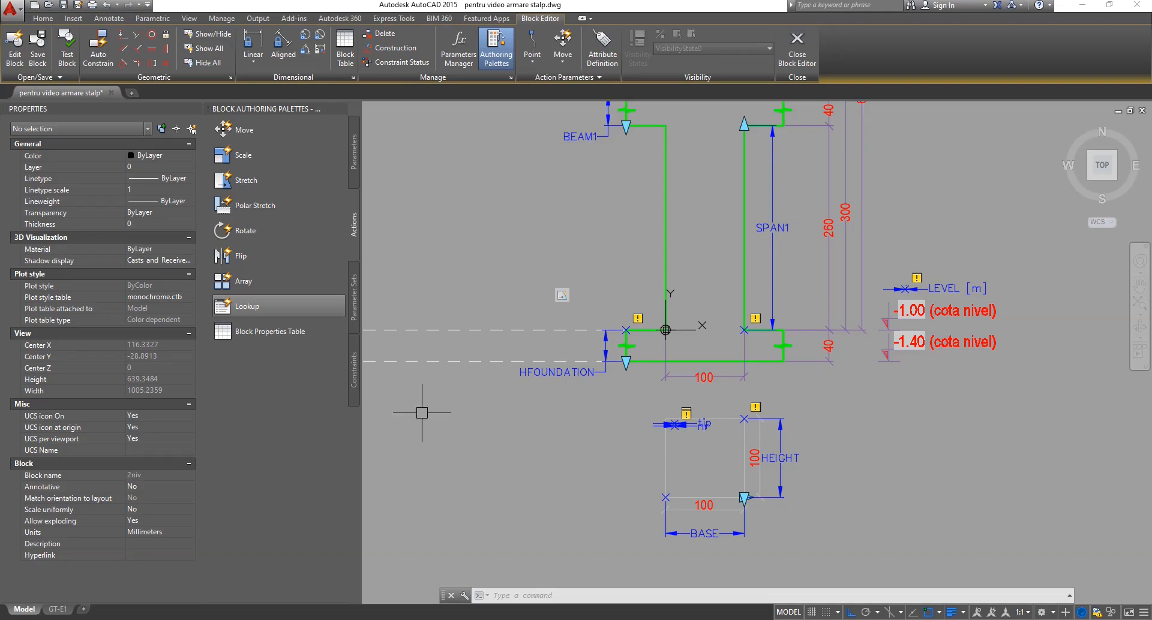
scroll(762, 485, "down", 2)
scroll(763, 490, "down", 2)
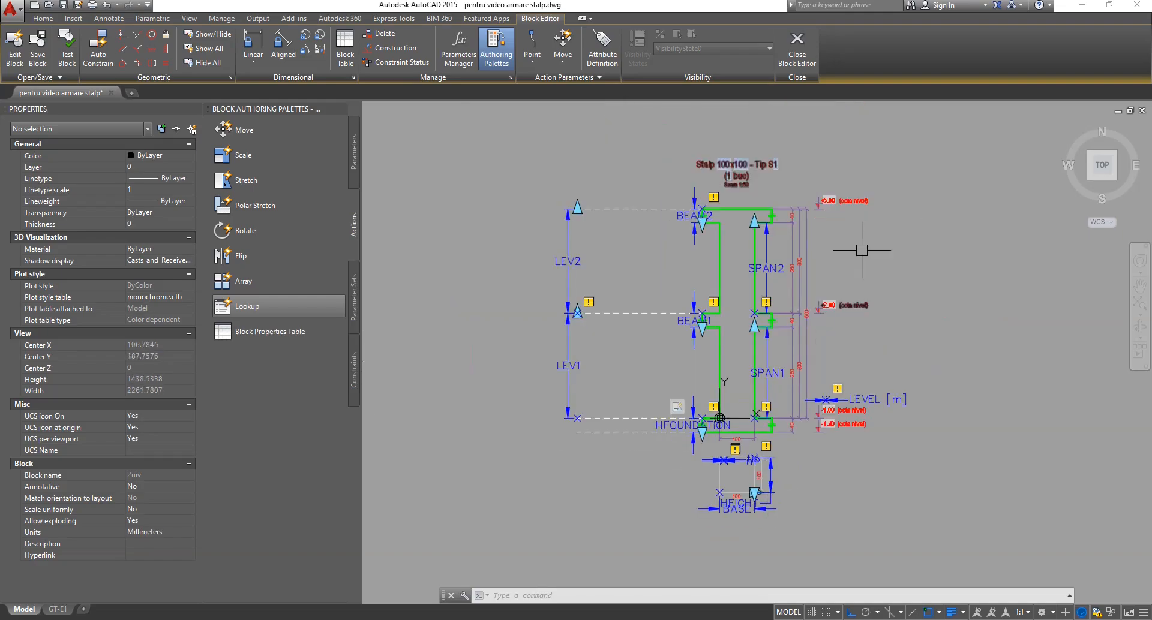
scroll(724, 160, "up", 2)
key("Escape")
key("Escape")
key("Escape")
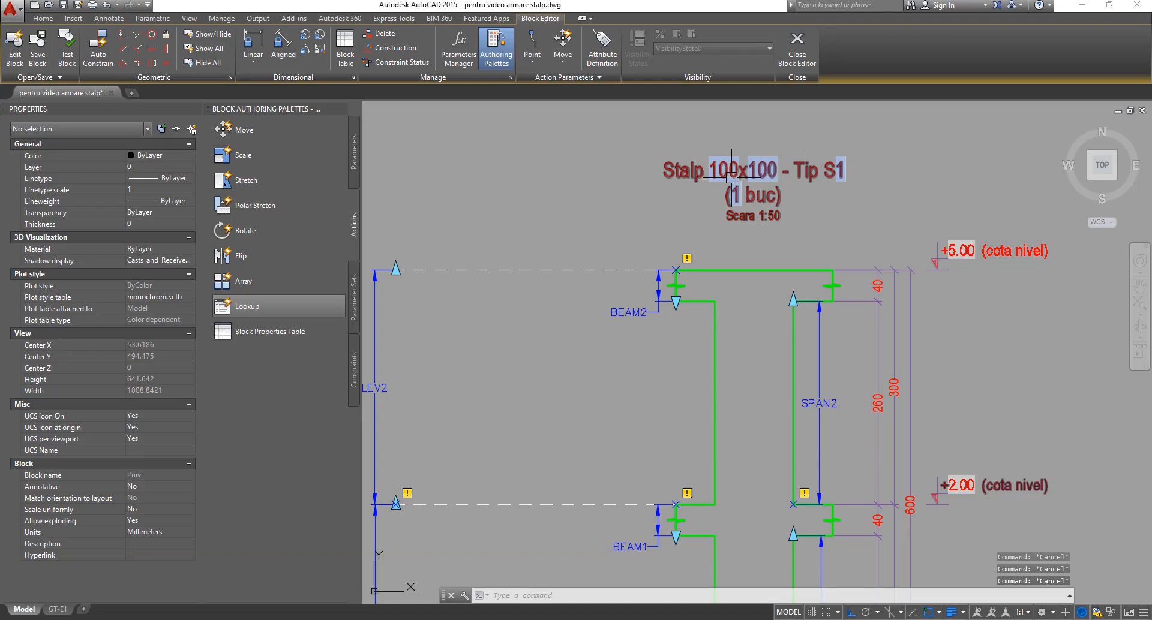
left_click(679, 142)
left_click(611, 220)
key("Escape")
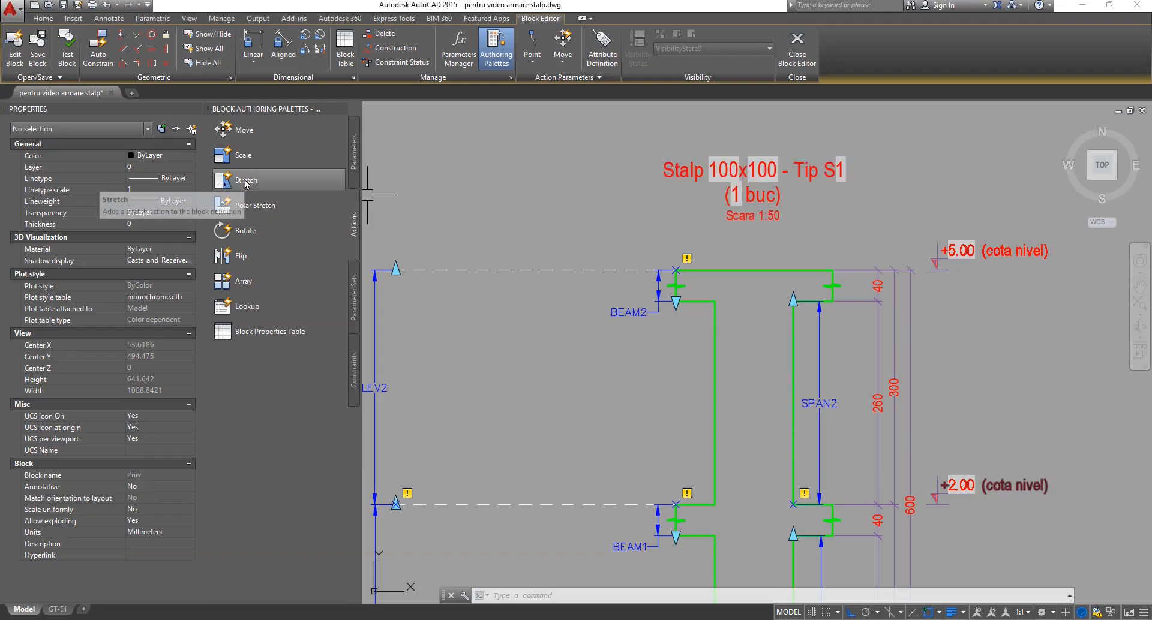
Window-select the title texts and zoom in on the BASE/HEIGHT area of the block.
left_click(578, 122)
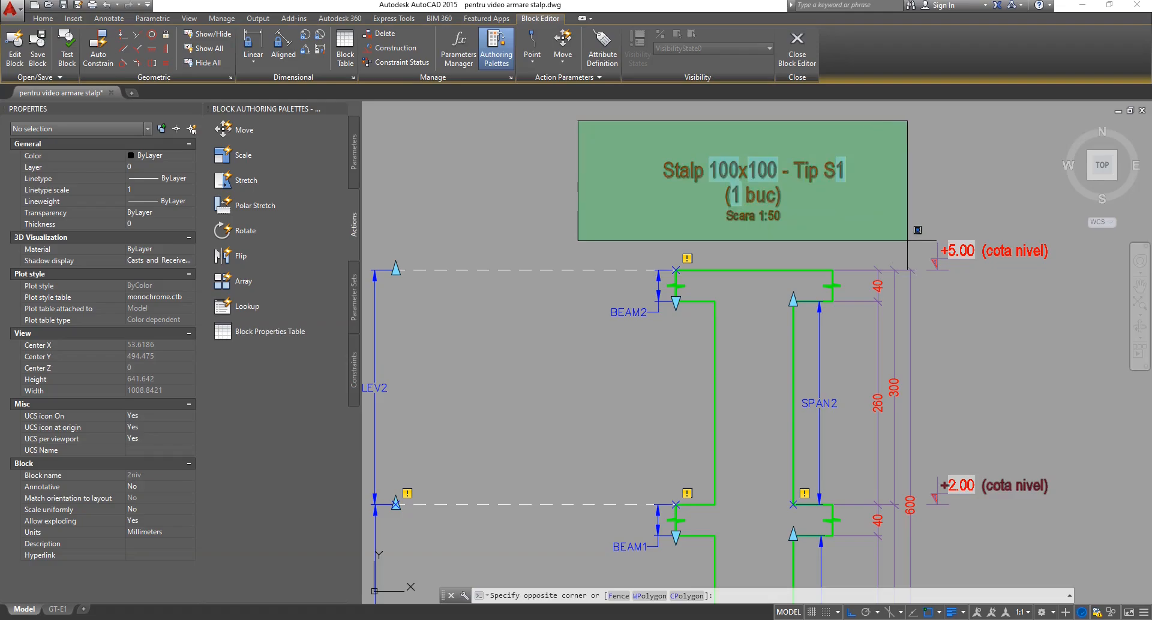
left_click(907, 240)
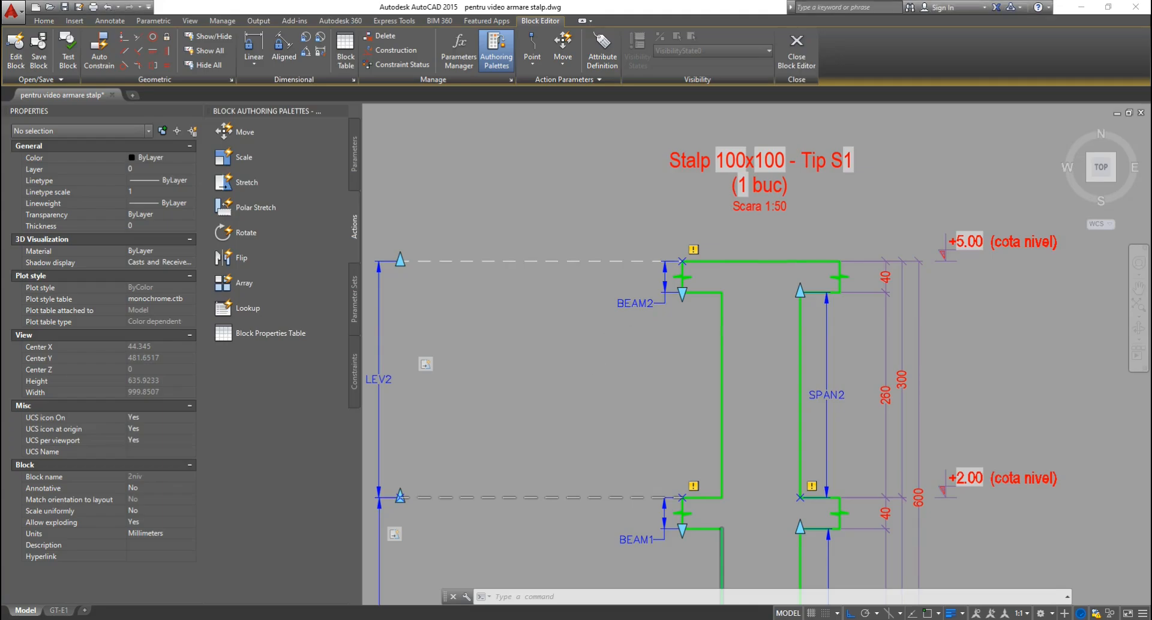
scroll(640, 333, "down", 3)
scroll(640, 332, "down", 2)
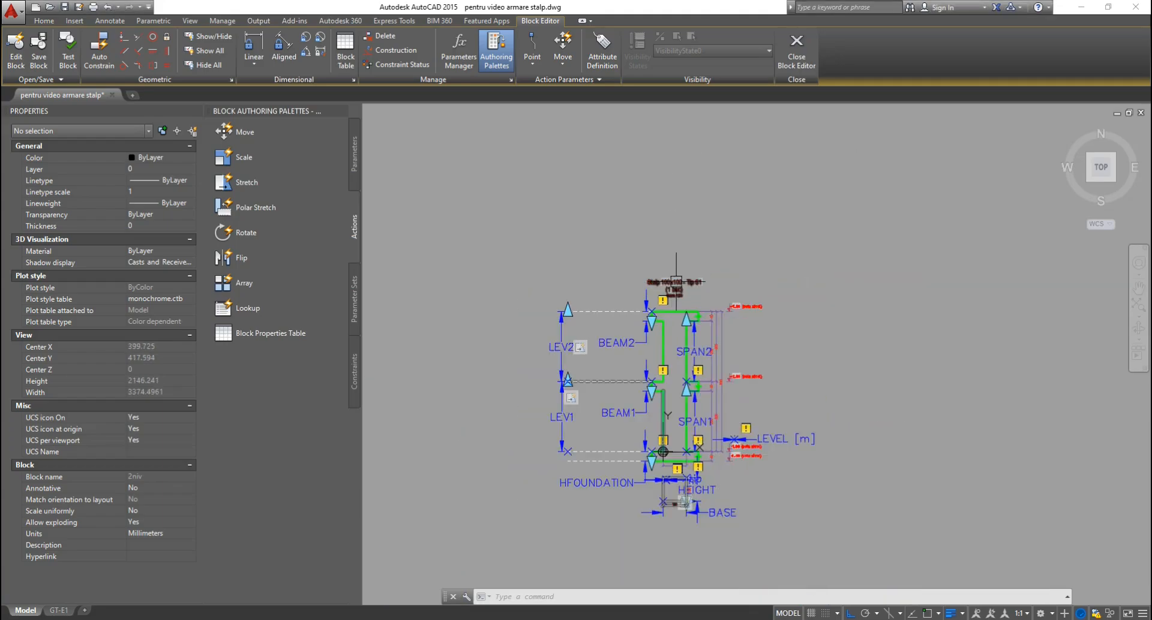
scroll(684, 503, "up", 7)
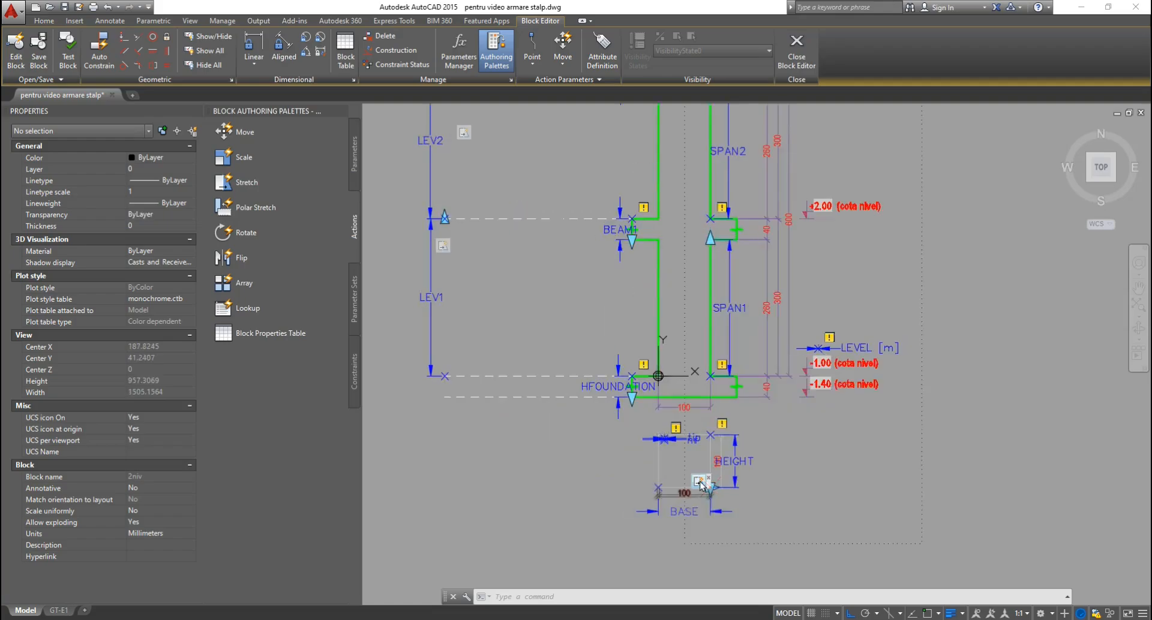
scroll(722, 496, "down", 3)
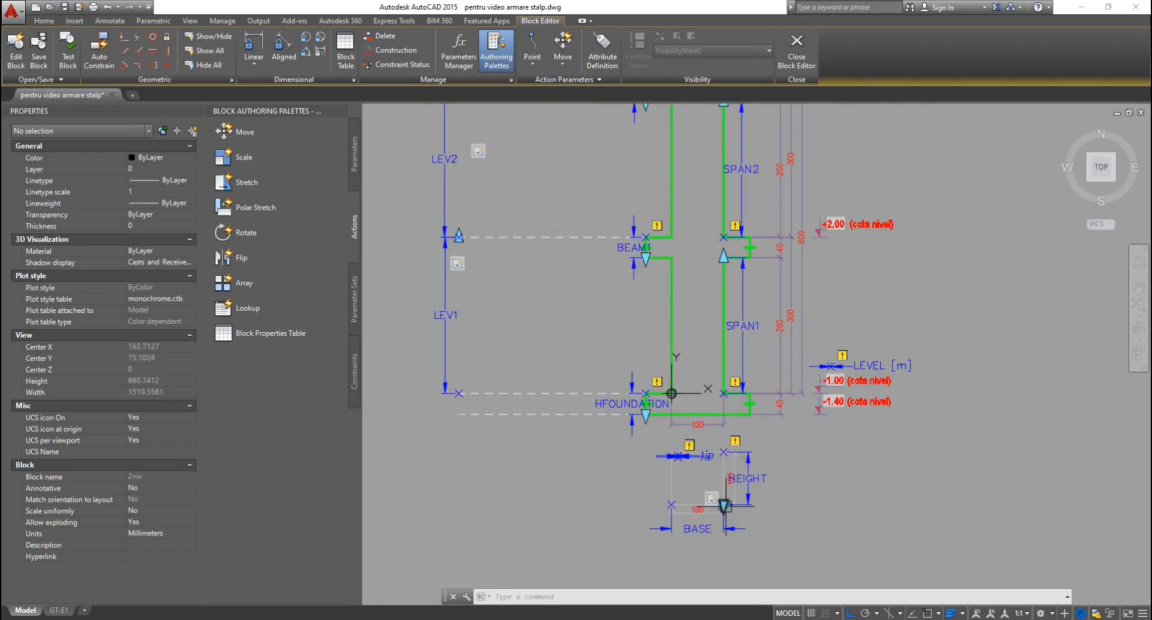
scroll(714, 498, "up", 3)
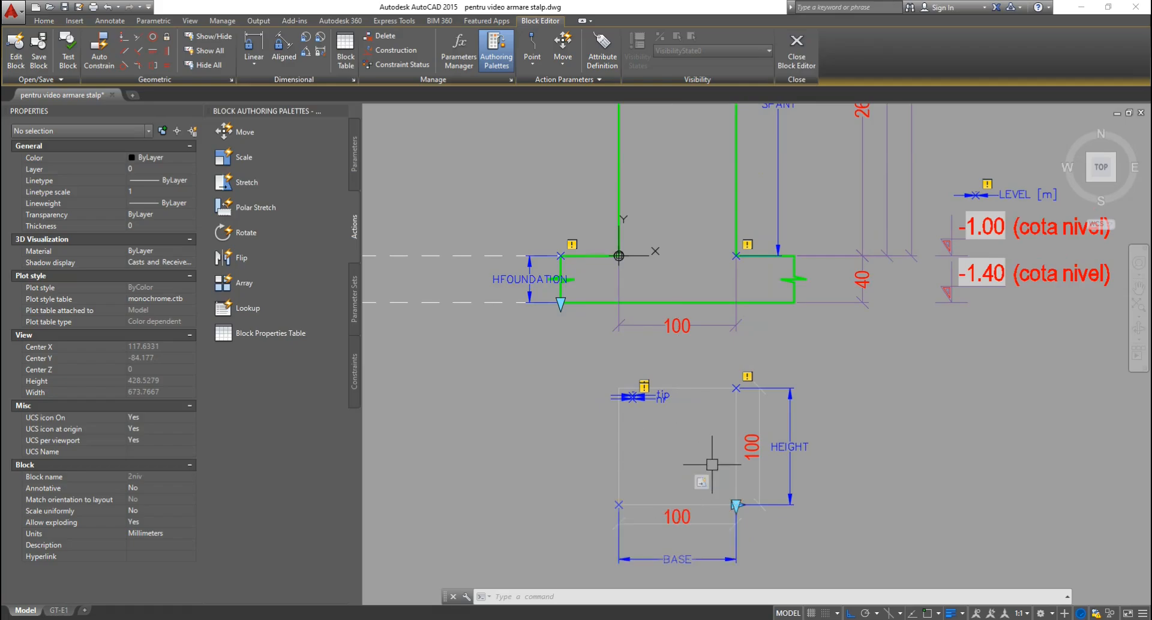
scroll(704, 487, "up", 2)
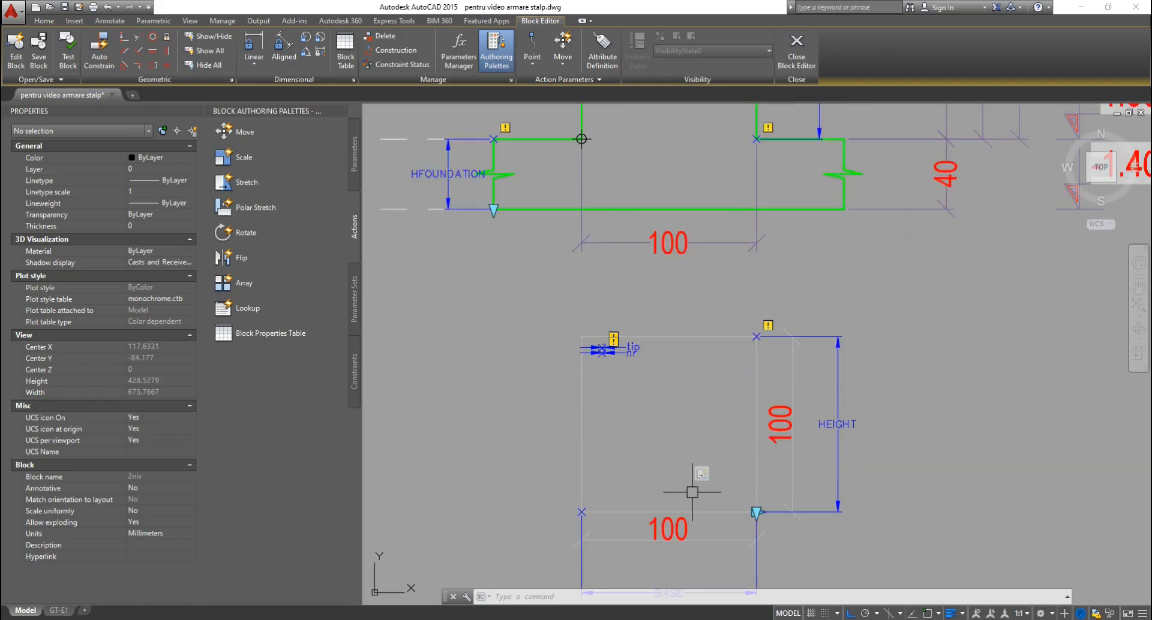
Remove the title text from the base Stretch action's selection set.
right_click(700, 476)
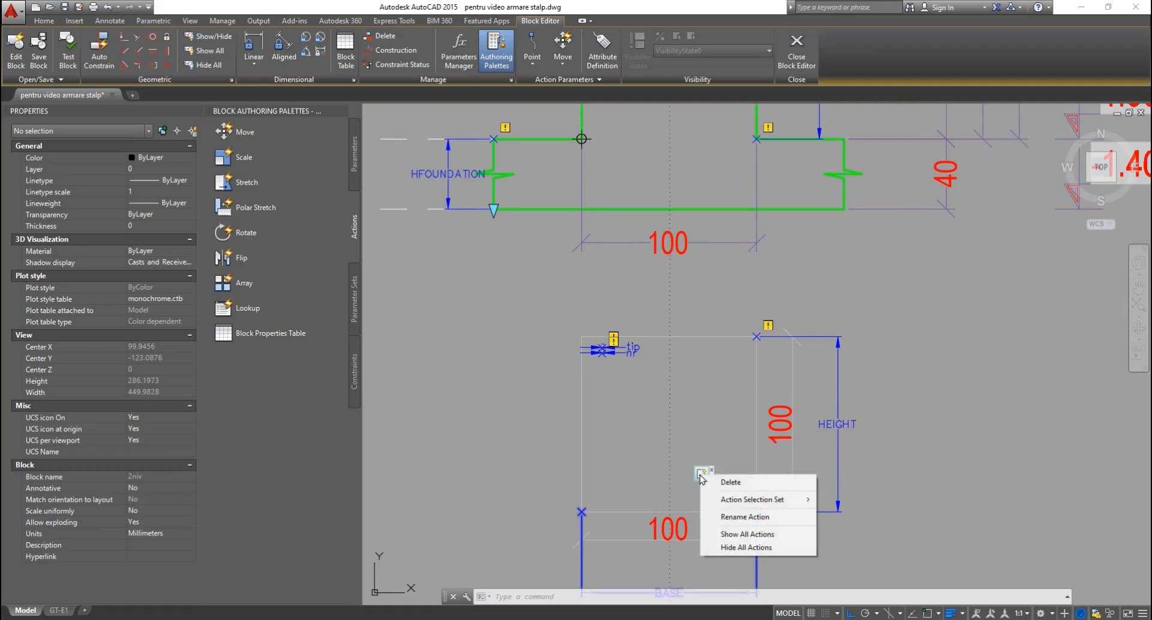
mouse_move(749, 503)
left_click(866, 513)
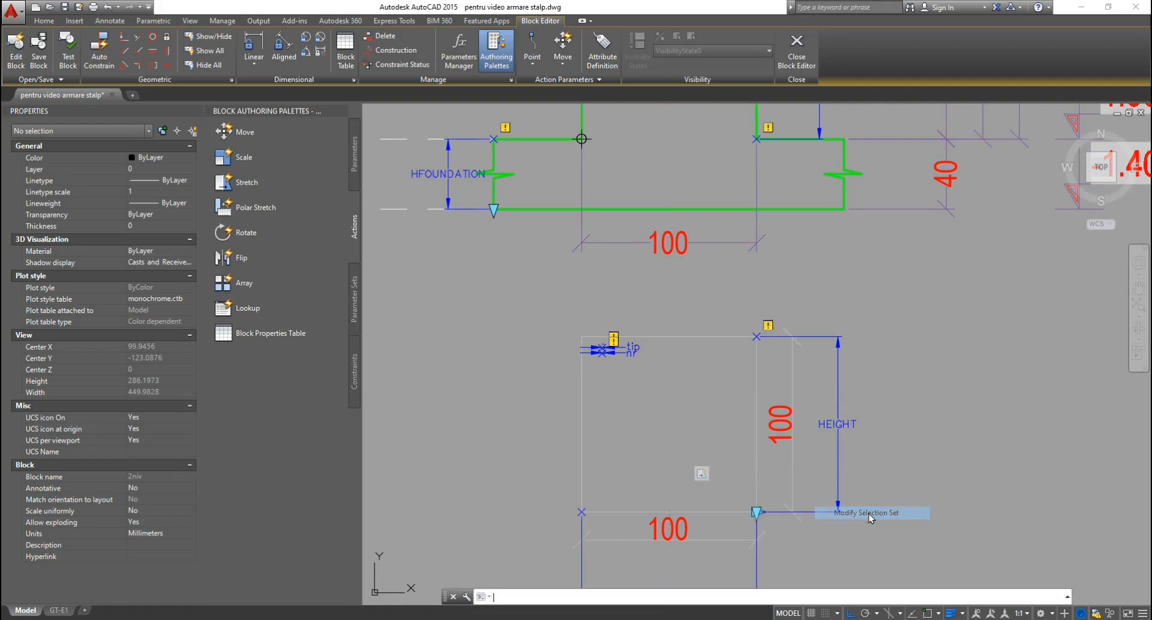
key("Return")
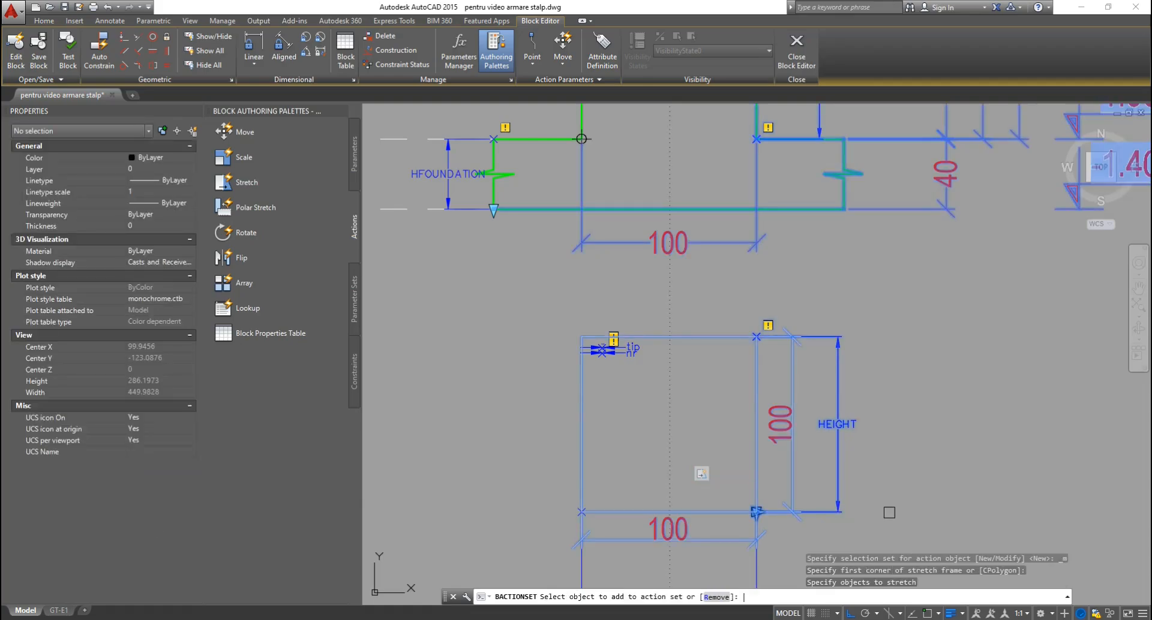
left_click(717, 596)
scroll(736, 523, "down", 5)
scroll(735, 520, "down", 4)
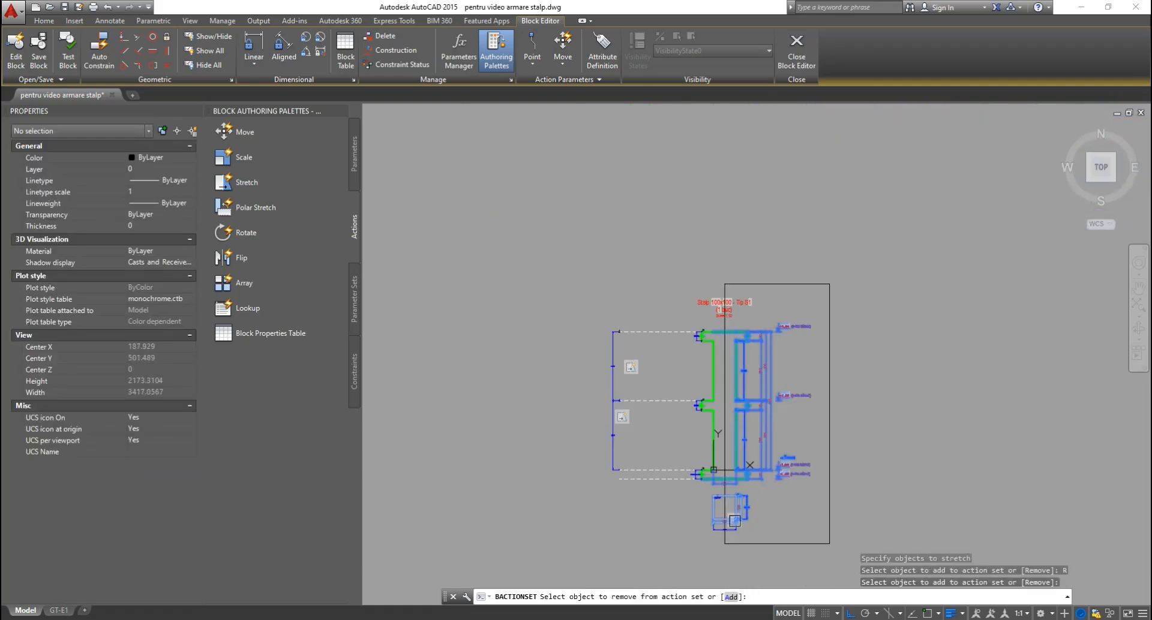
scroll(769, 338, "up", 4)
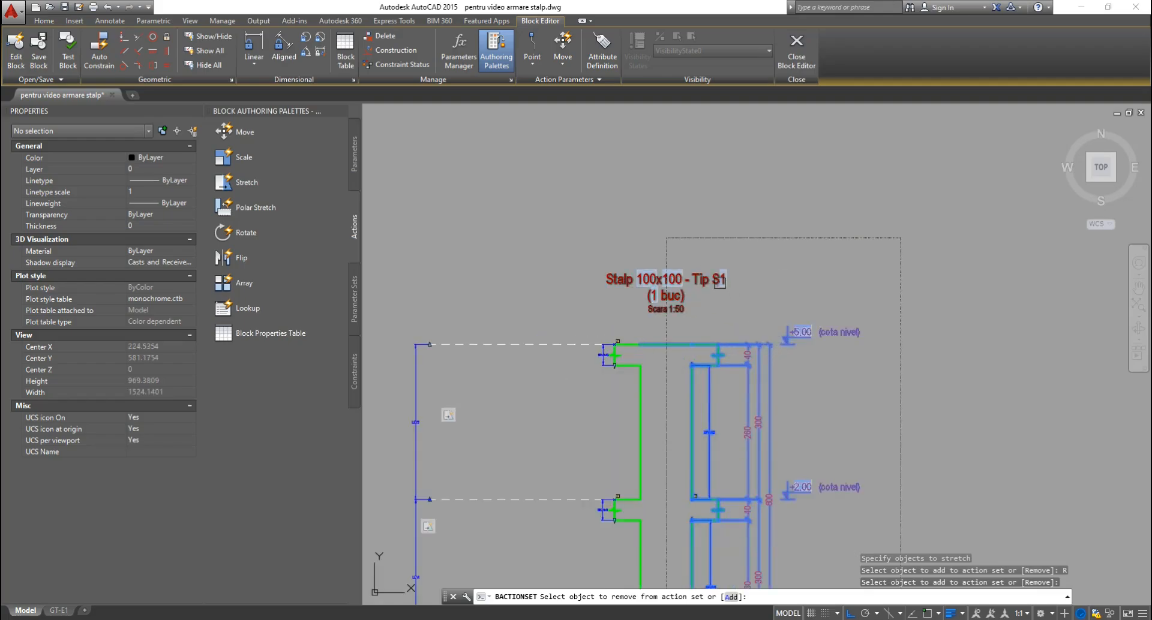
left_click(719, 283)
key("Return")
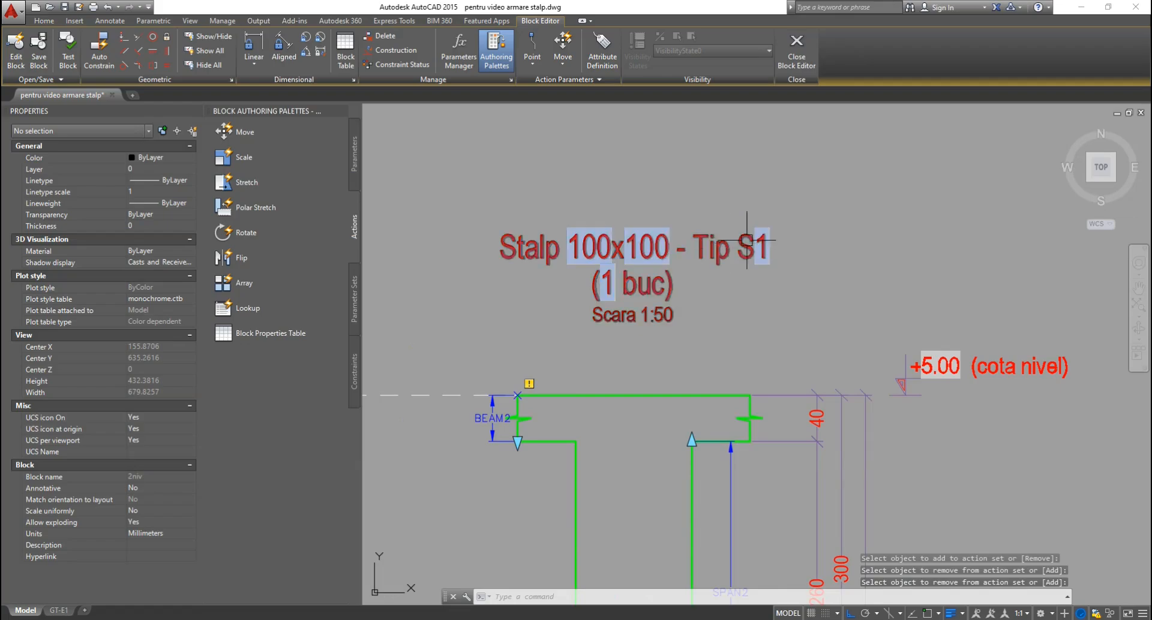
scroll(797, 223, "down", 5)
scroll(747, 550, "up", 5)
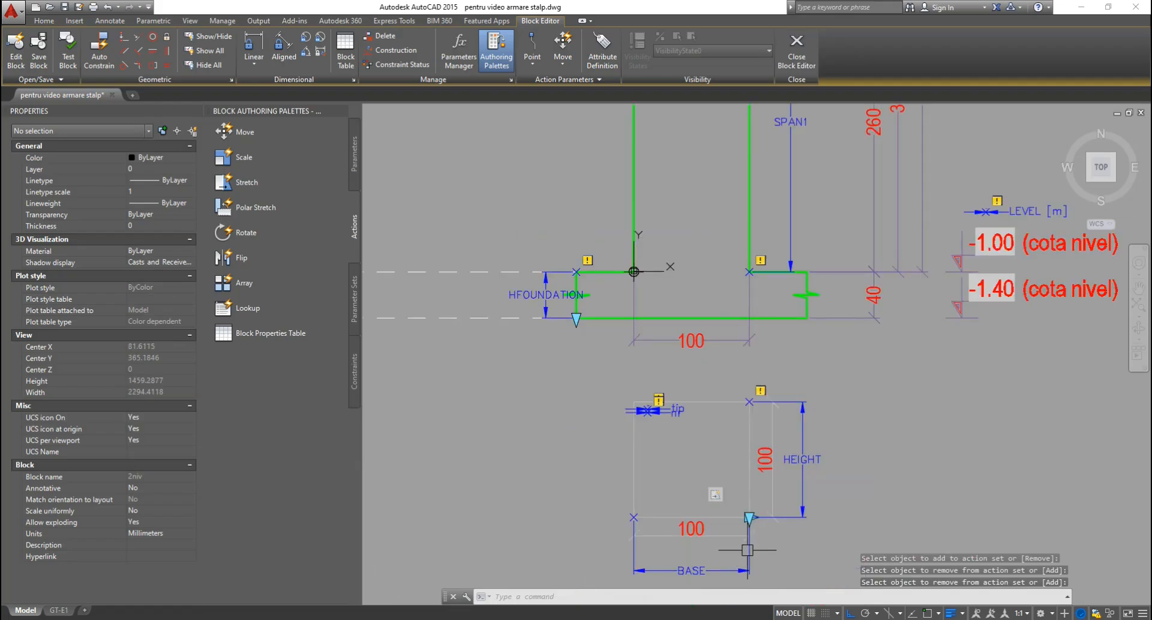
Reopen the Stretch action's selection set and review the column top and title, leaving it unchanged.
right_click(715, 495)
mouse_move(782, 521)
left_click(864, 533)
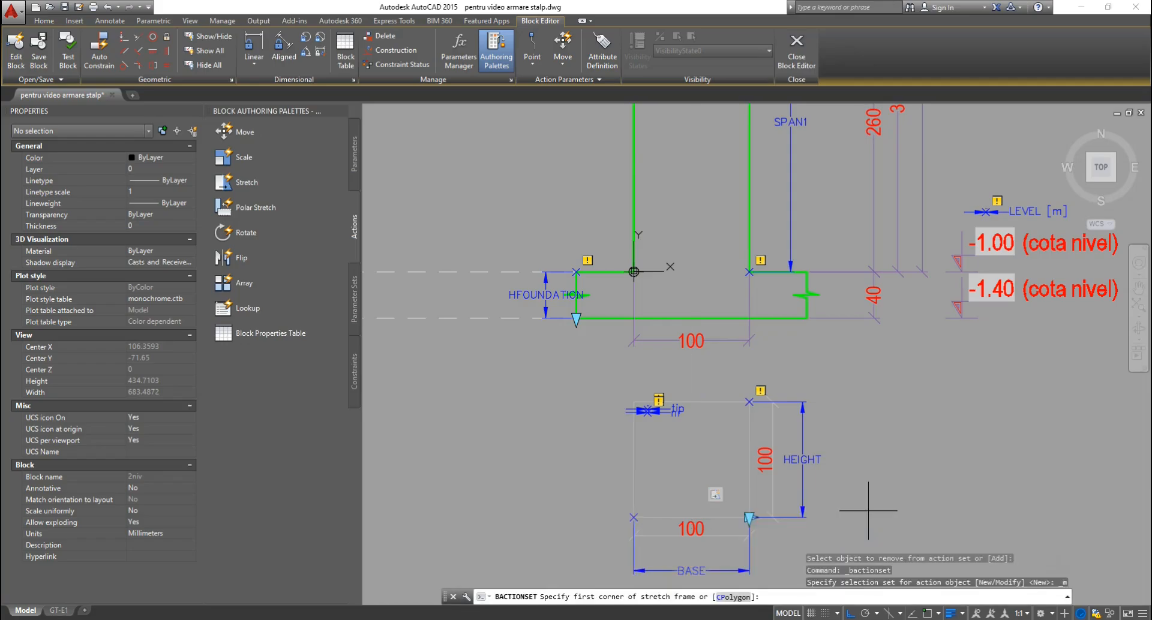
key("Return")
scroll(829, 528, "down", 3)
middle_click_drag(822, 207, 789, 451)
key("Return")
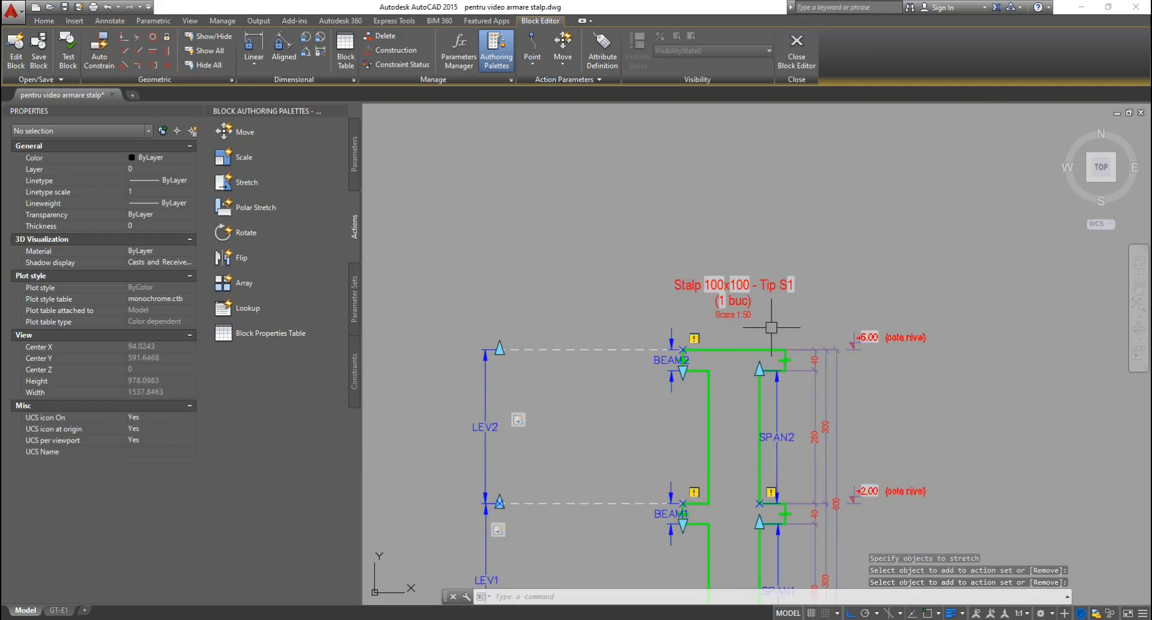
scroll(804, 534, "down", 3)
scroll(804, 534, "up", 4)
scroll(728, 425, "up", 3)
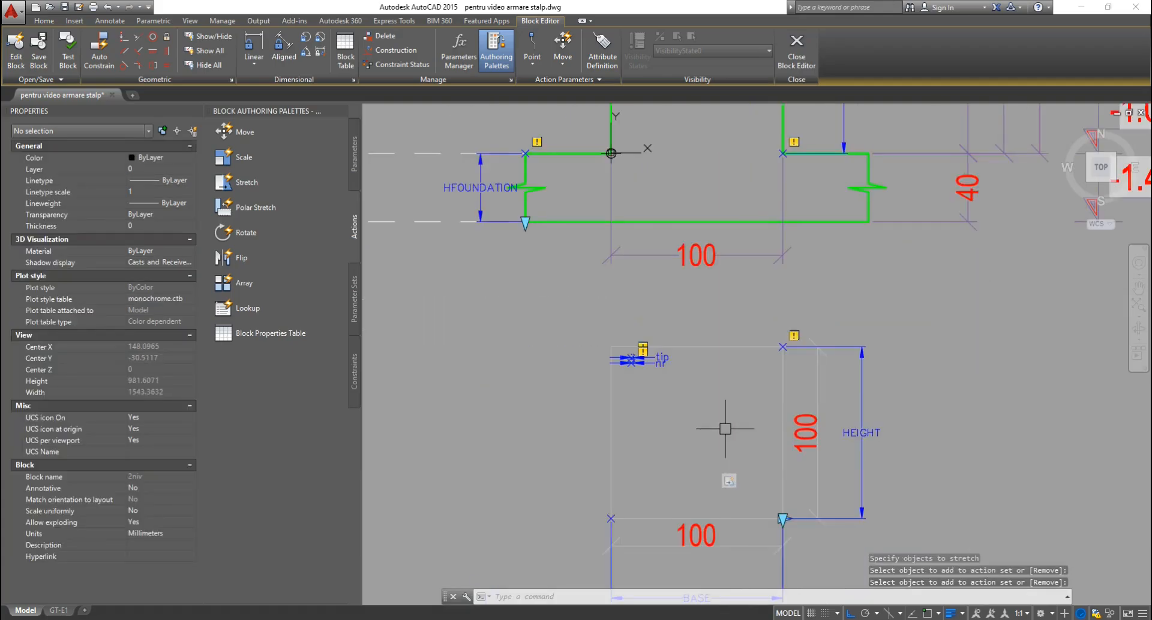
Remove the title text from the Stretch action's object set again using the RE option.
left_click(729, 482)
right_click(729, 482)
mouse_move(780, 504)
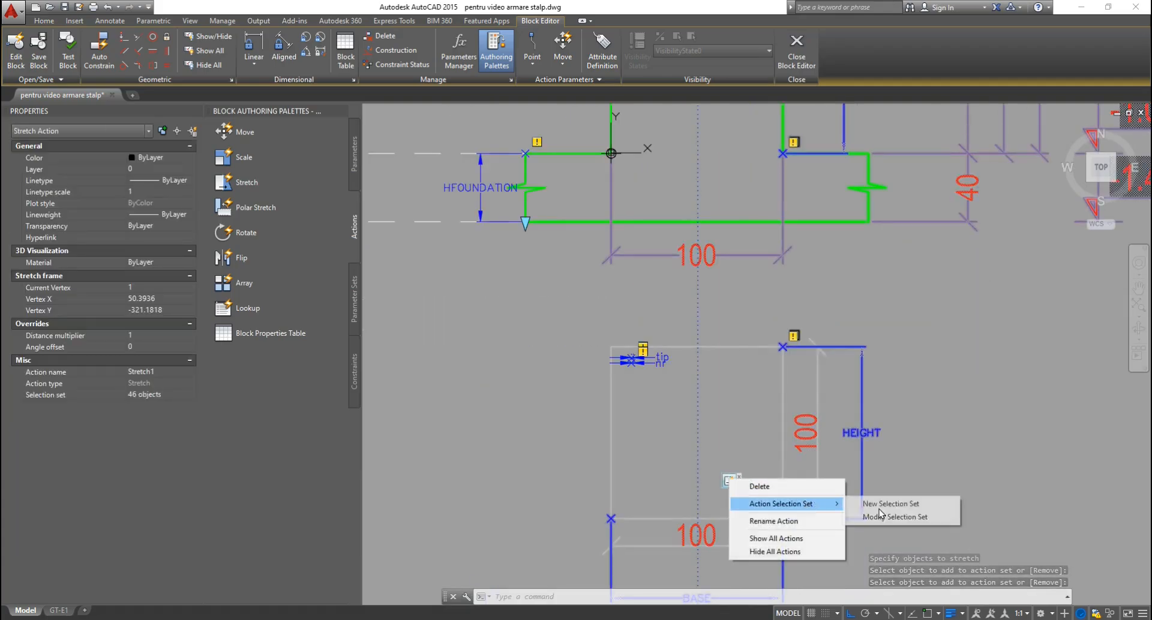
left_click(896, 517)
key("Return")
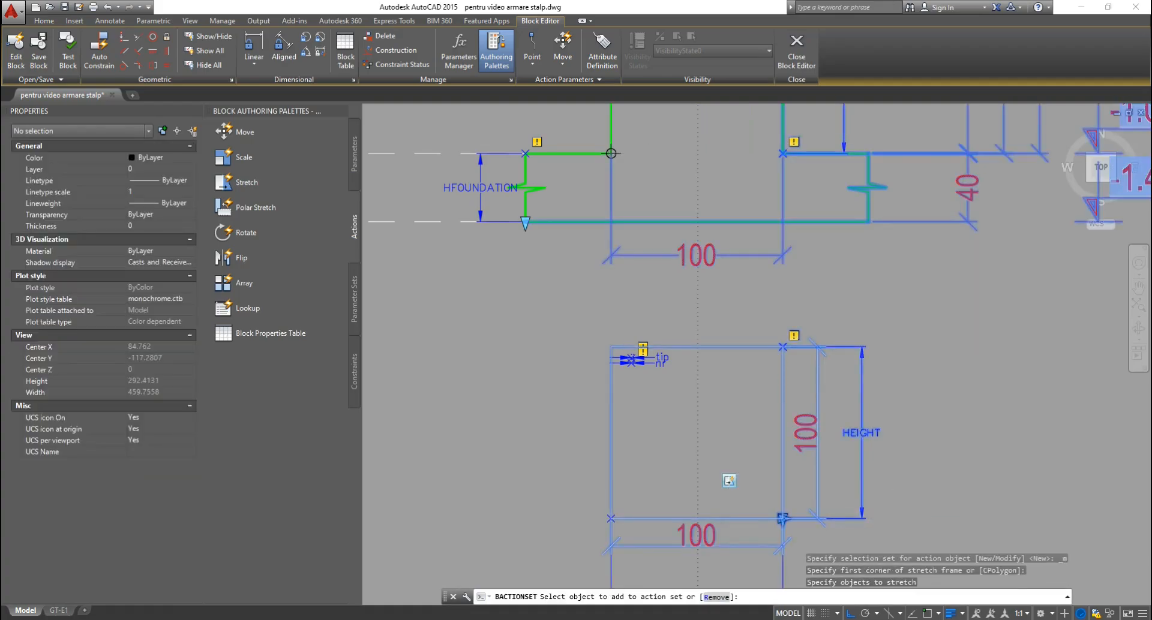
scroll(804, 372, "down", 5)
scroll(822, 550, "down", 1)
scroll(841, 353, "up", 2)
scroll(810, 316, "up", 2)
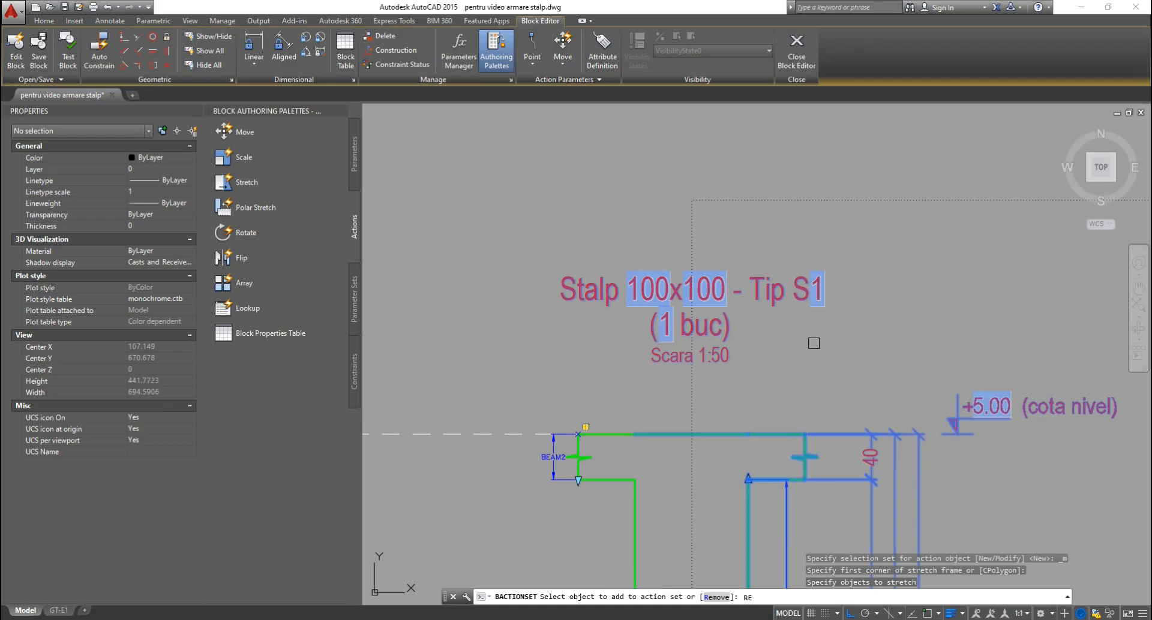
type("RE")
key("Return")
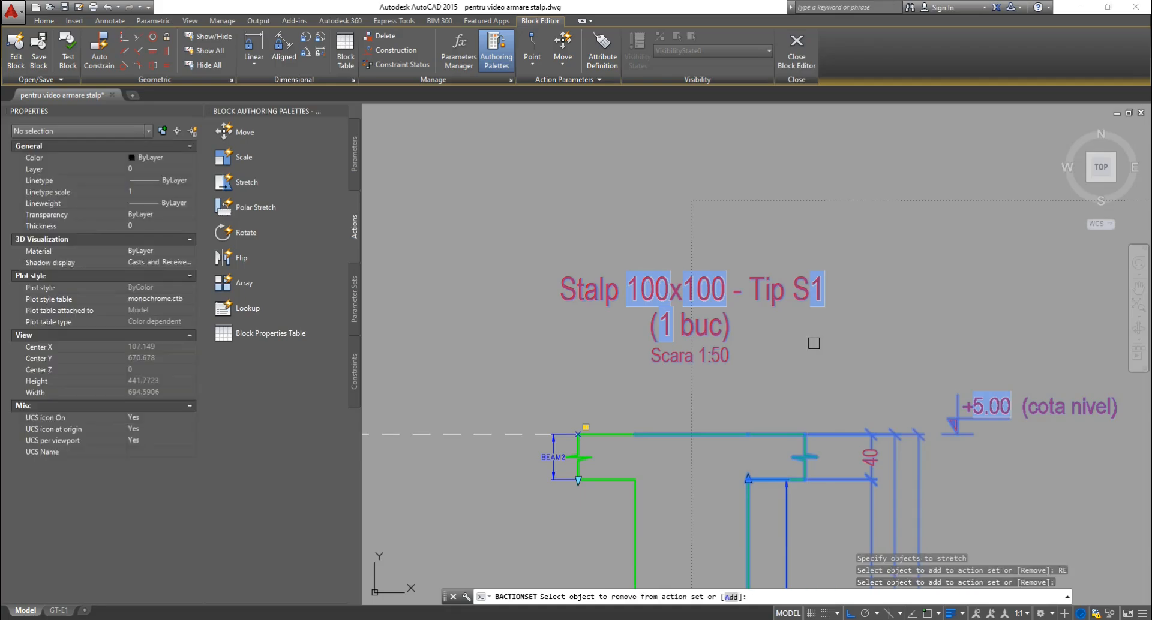
left_click(802, 292)
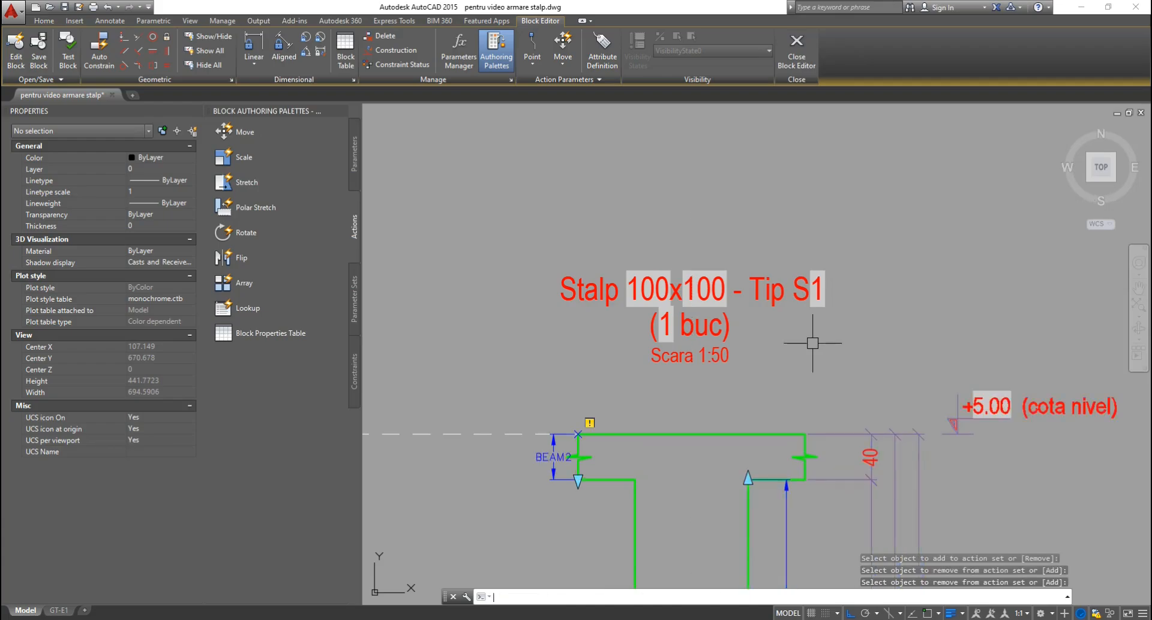
key("Return")
scroll(767, 239, "down", 4)
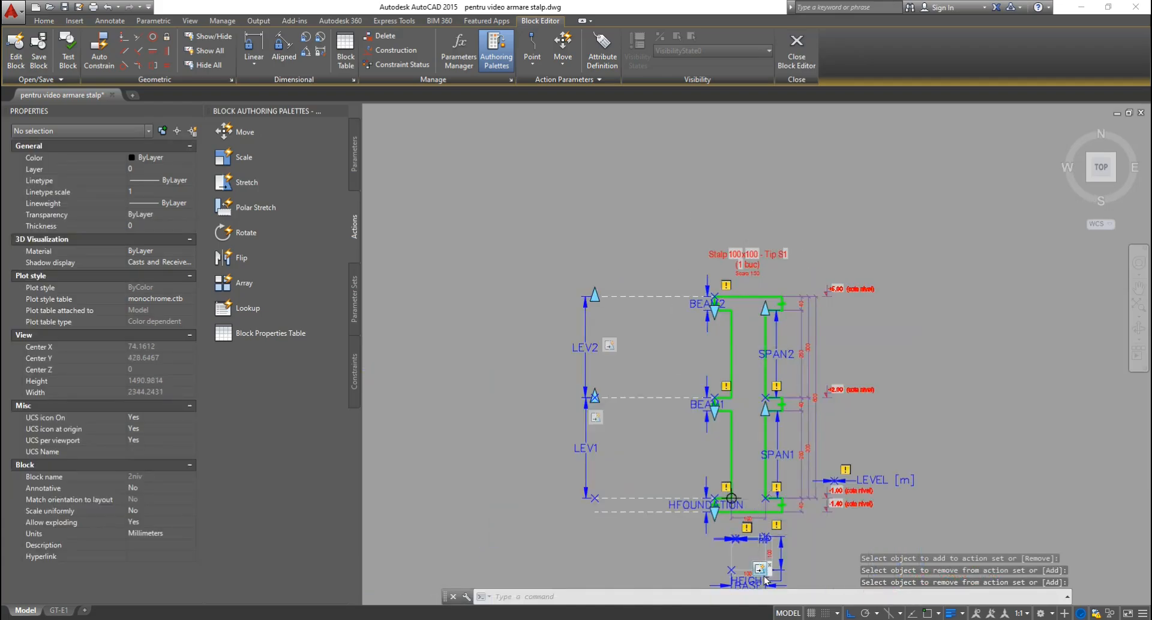
scroll(759, 569, "up", 8)
Abandon changing the action's objects and start a new Move action.
right_click(729, 529)
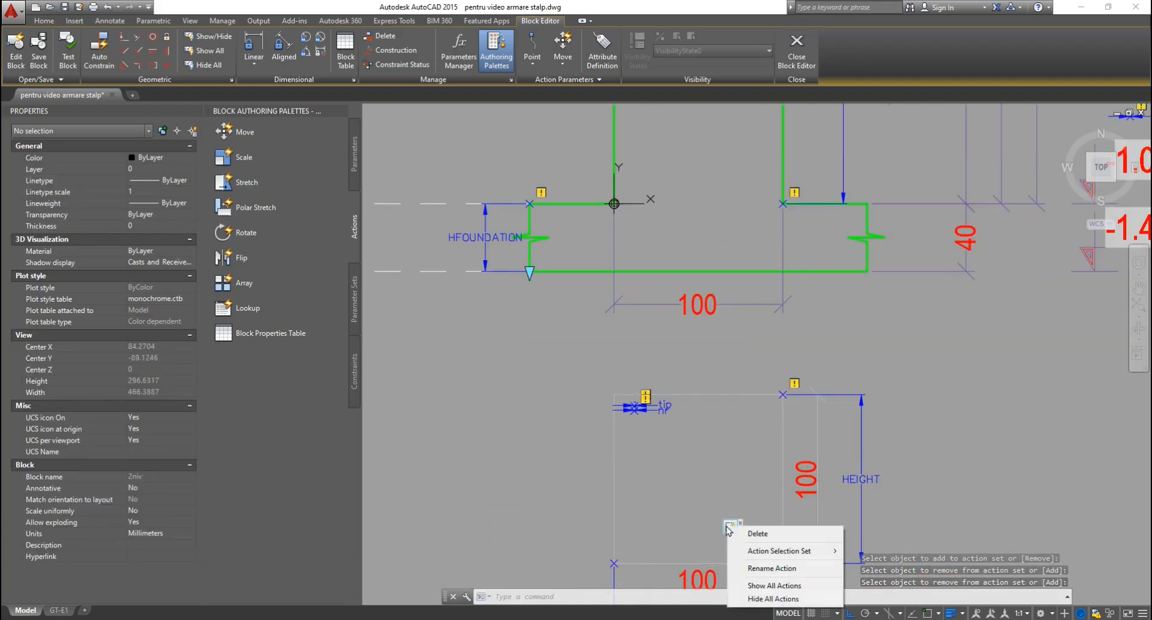
left_click(894, 565)
scroll(827, 534, "down", 5)
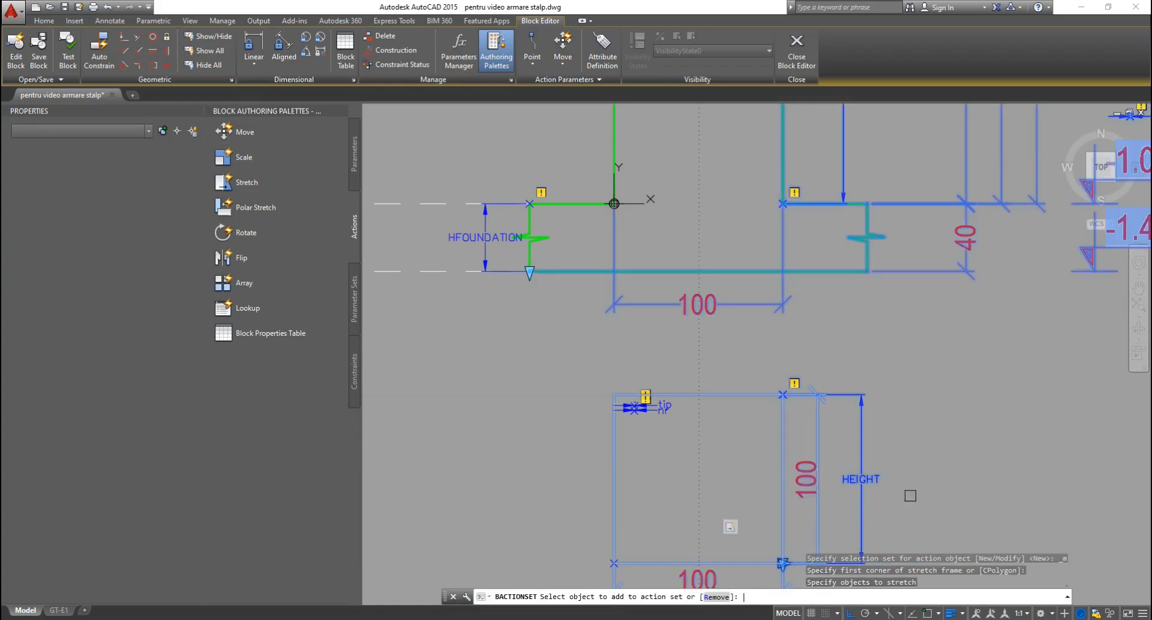
middle_click_drag(916, 242, 872, 430)
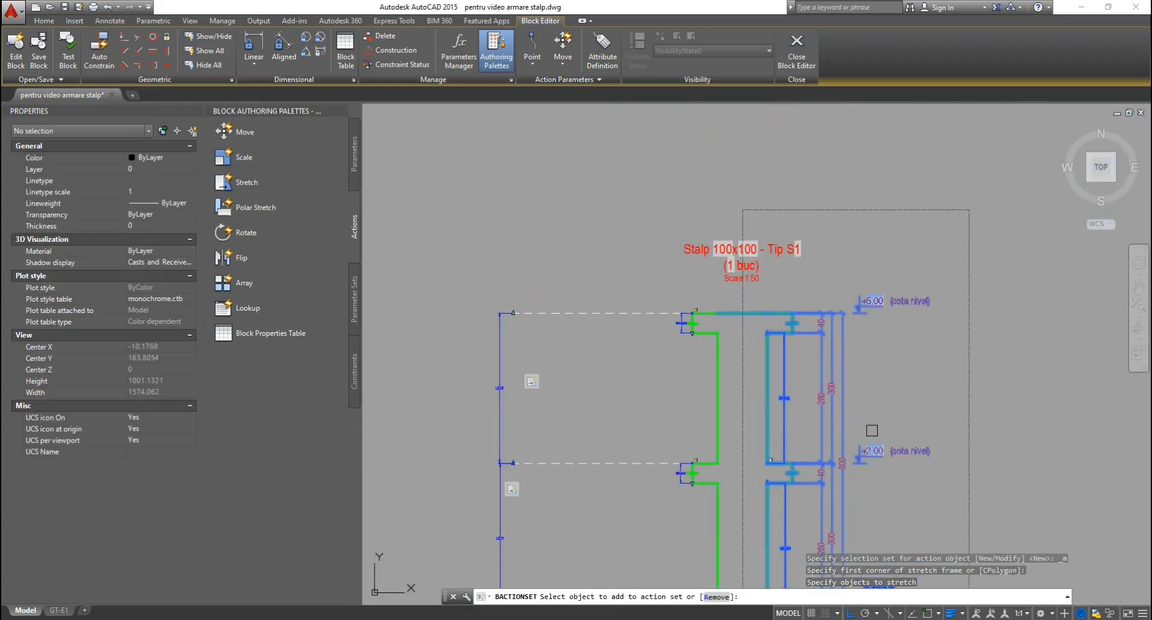
key("Escape")
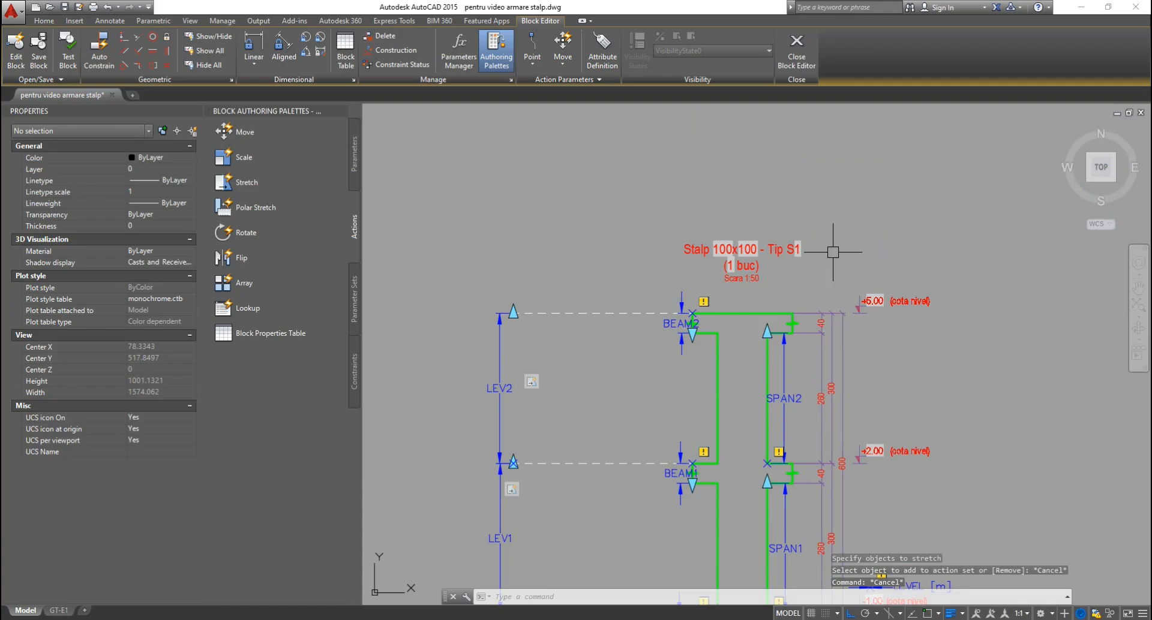
left_click(243, 132)
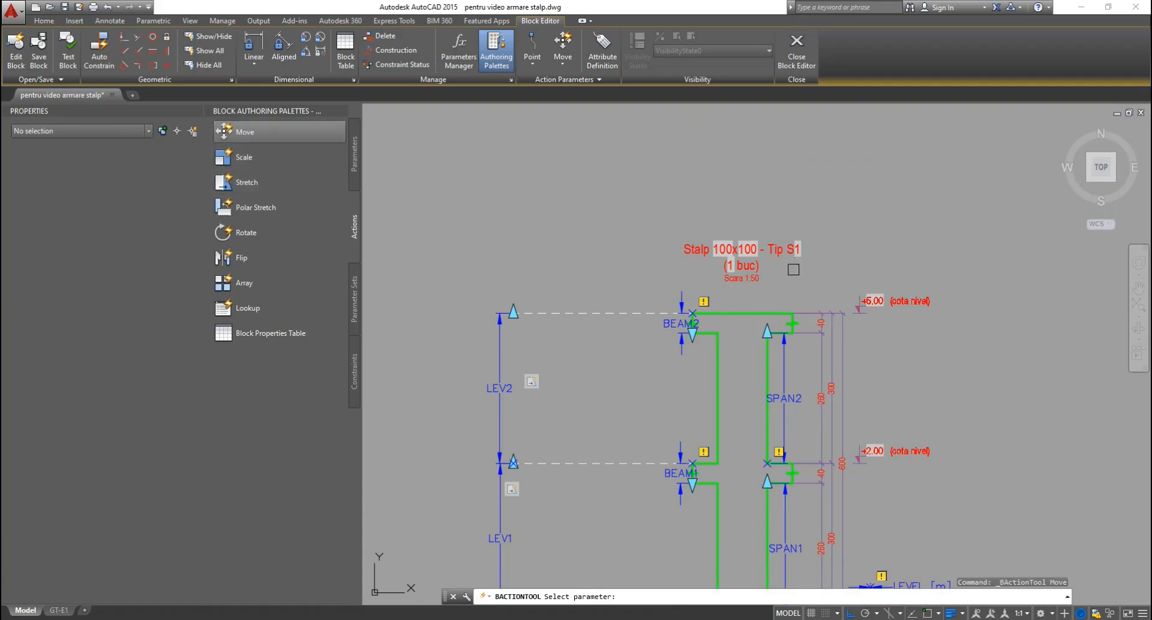
Attach the Move action to the BASE parameter, moving the column title text.
scroll(793, 269, "down", 2)
scroll(767, 585, "up", 5)
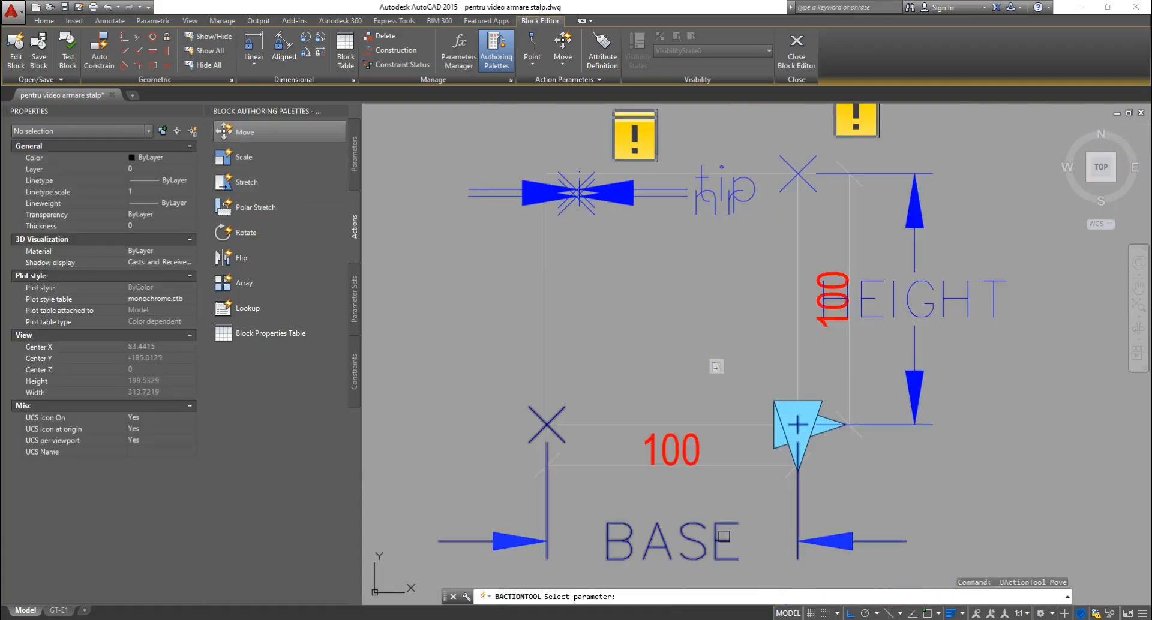
left_click(792, 530)
key("Return")
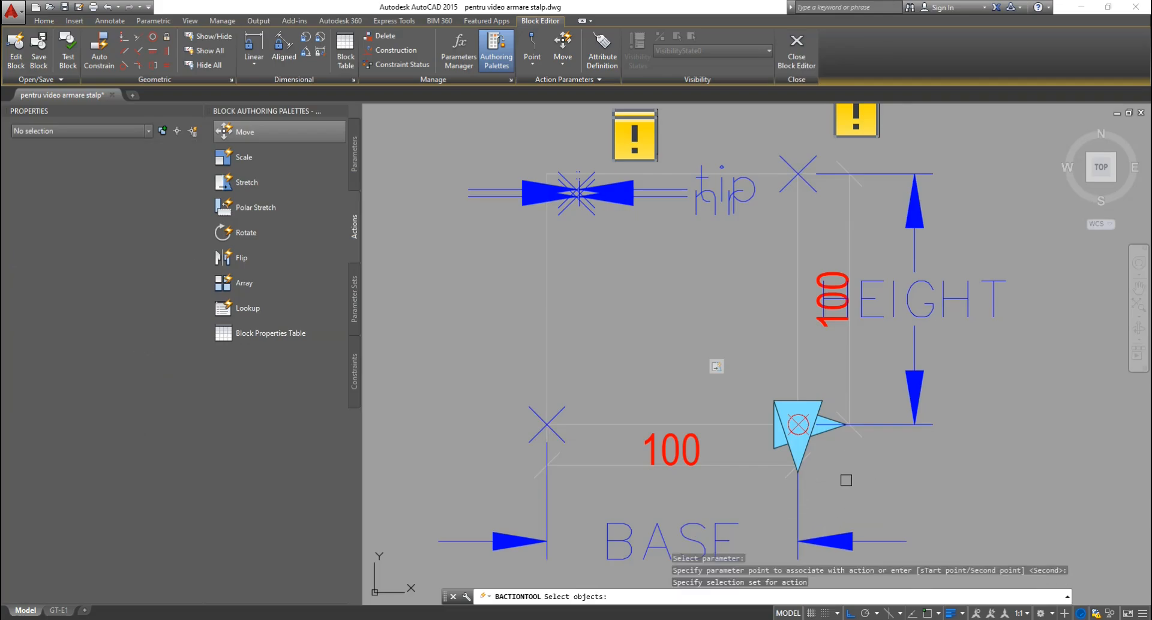
scroll(804, 558, "down", 10)
scroll(826, 378, "up", 4)
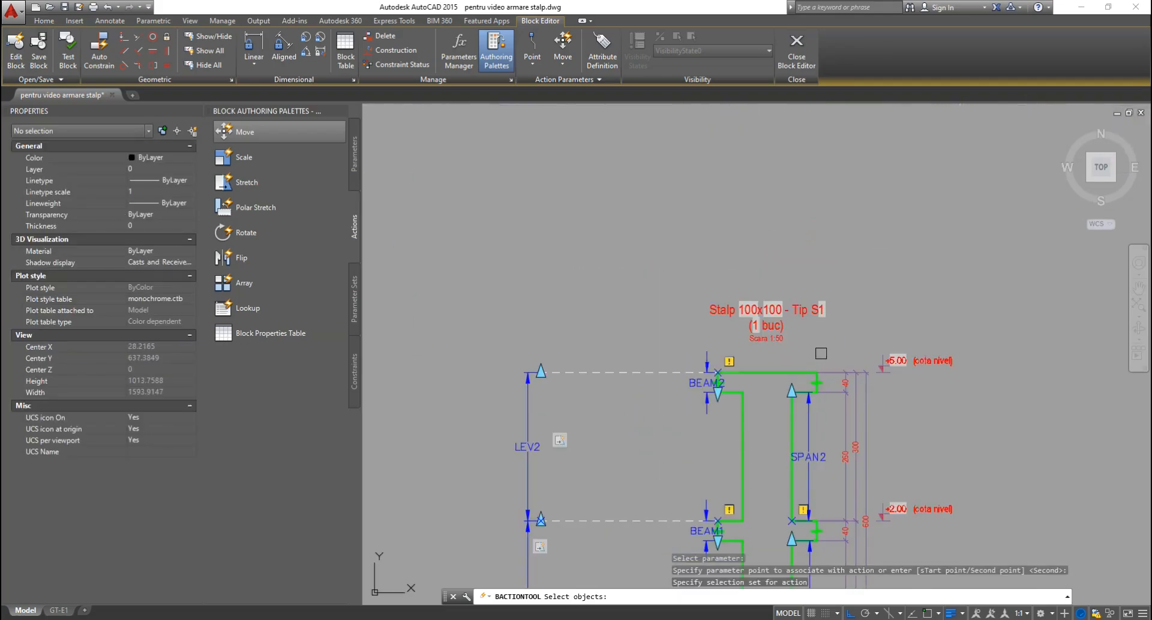
left_click(807, 312)
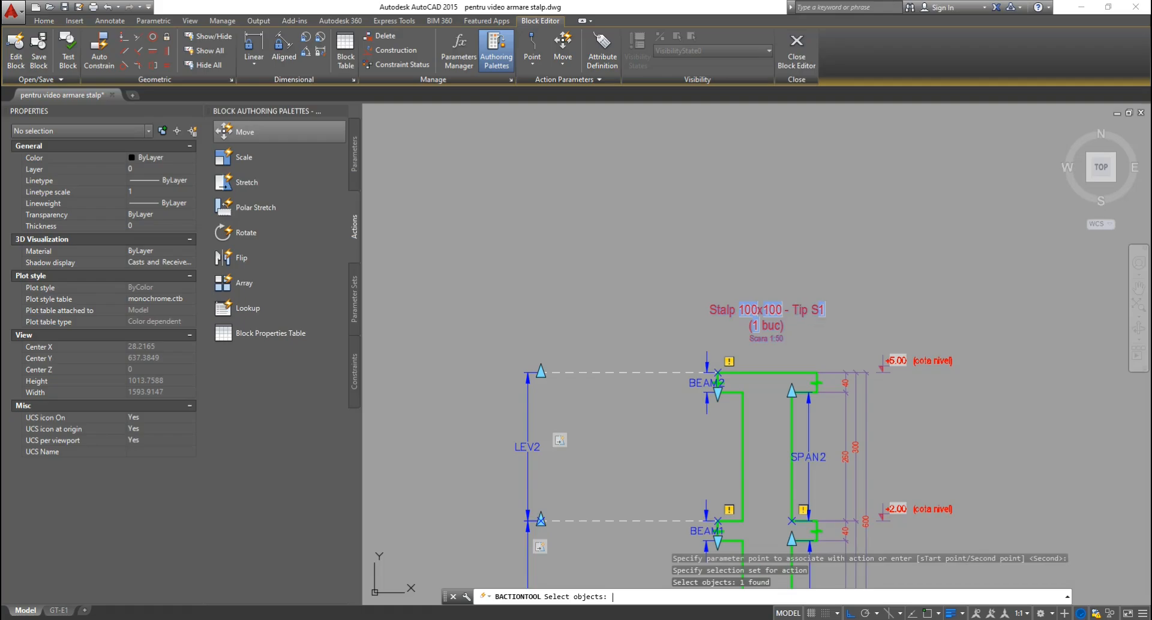
key("Return")
scroll(773, 384, "down", 3)
scroll(779, 343, "up", 7)
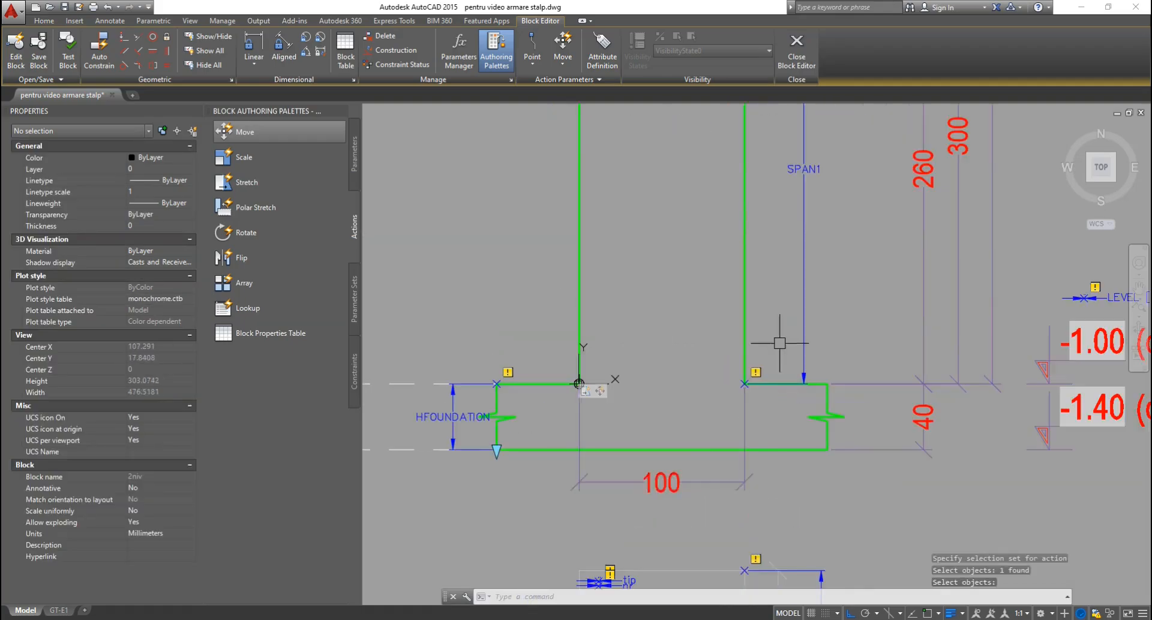
scroll(779, 343, "down", 3)
scroll(737, 504, "up", 3)
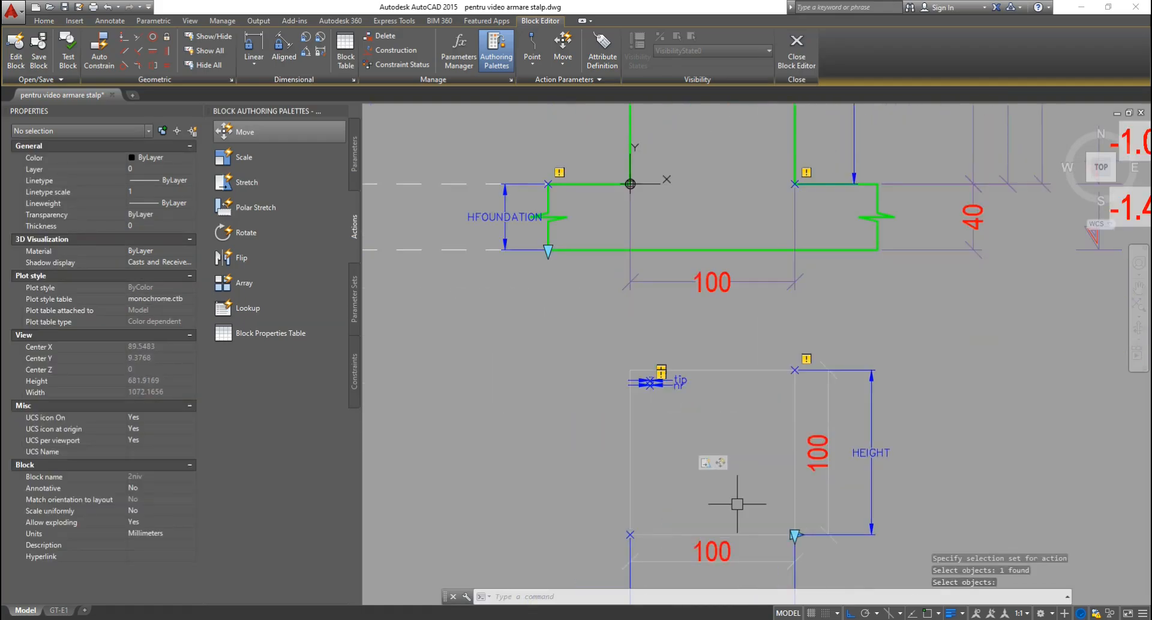
Check the Move action's selection set of objects, then cancel without changes.
right_click(718, 468)
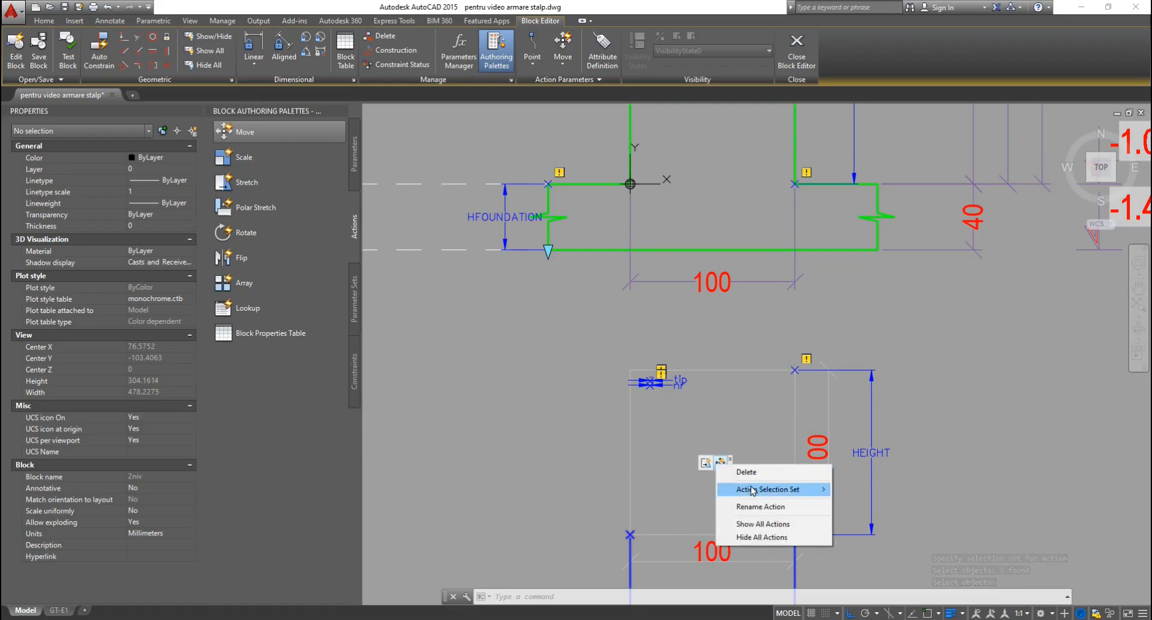
mouse_move(774, 488)
left_click(882, 503)
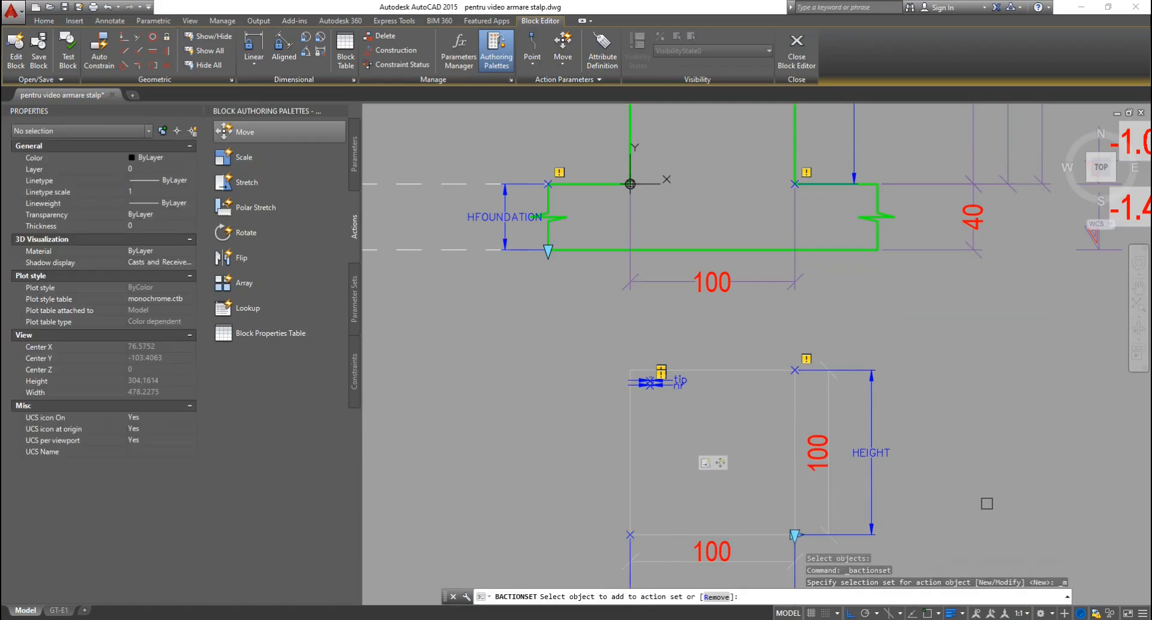
scroll(816, 532, "down", 5)
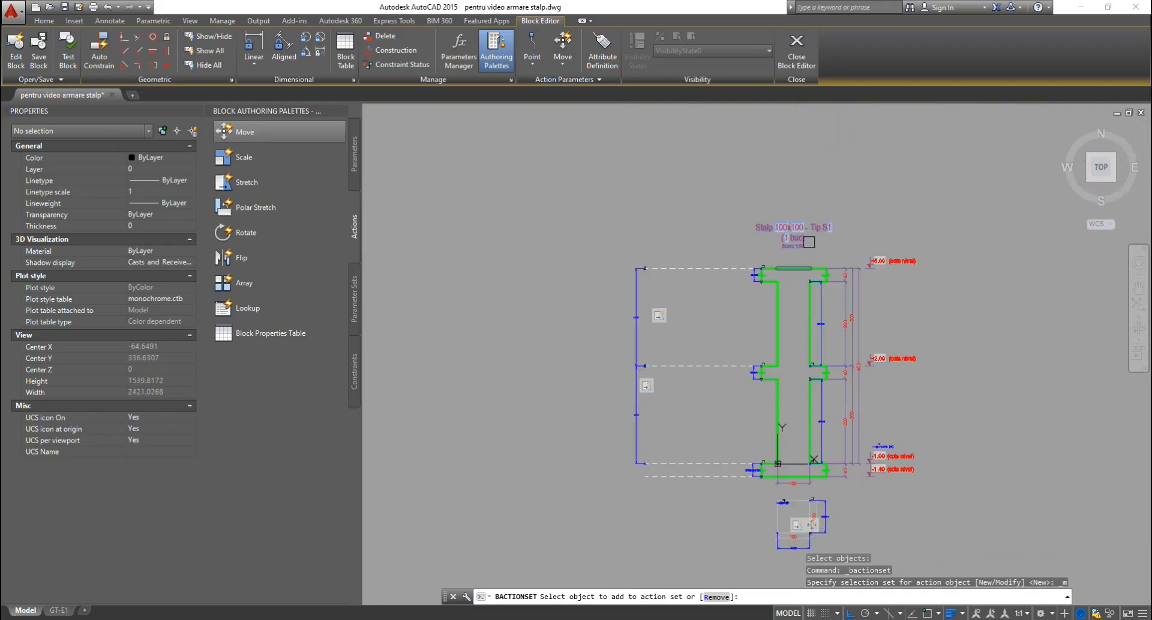
scroll(808, 241, "up", 4)
scroll(803, 208, "up", 4)
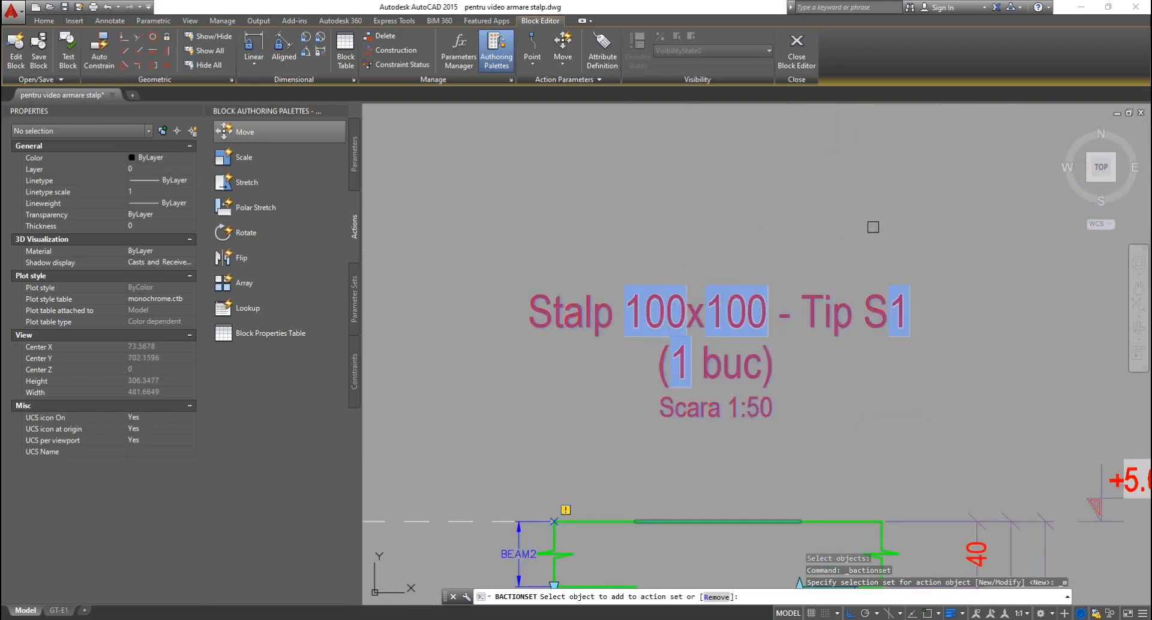
key("Escape")
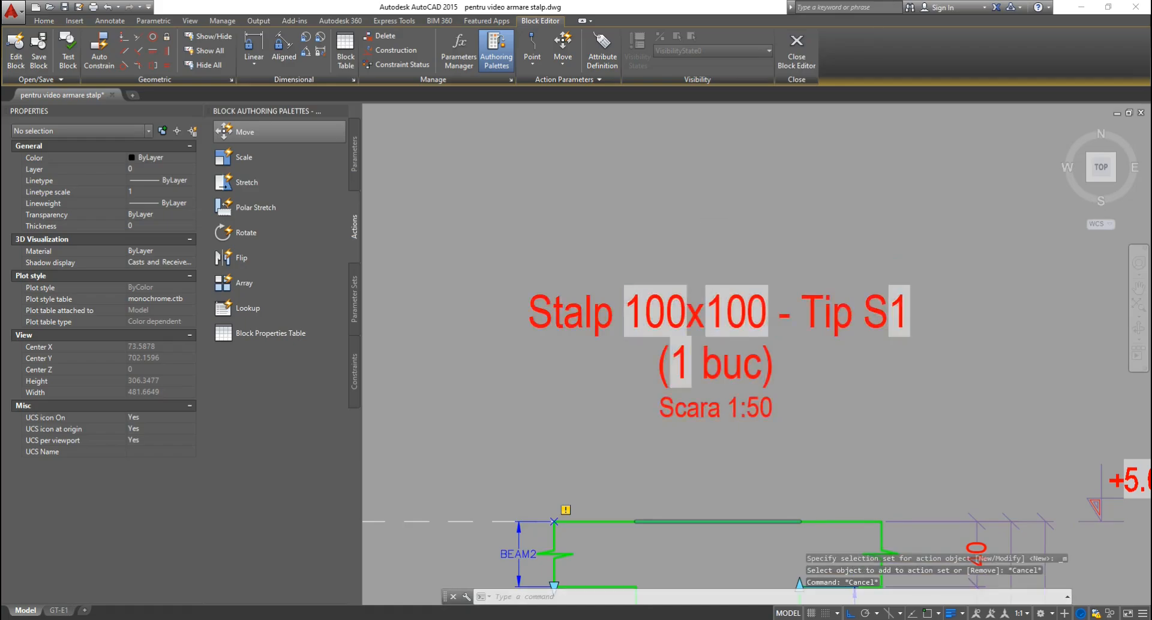
scroll(746, 200, "down", 5)
scroll(739, 526, "up", 4)
scroll(712, 480, "up", 2)
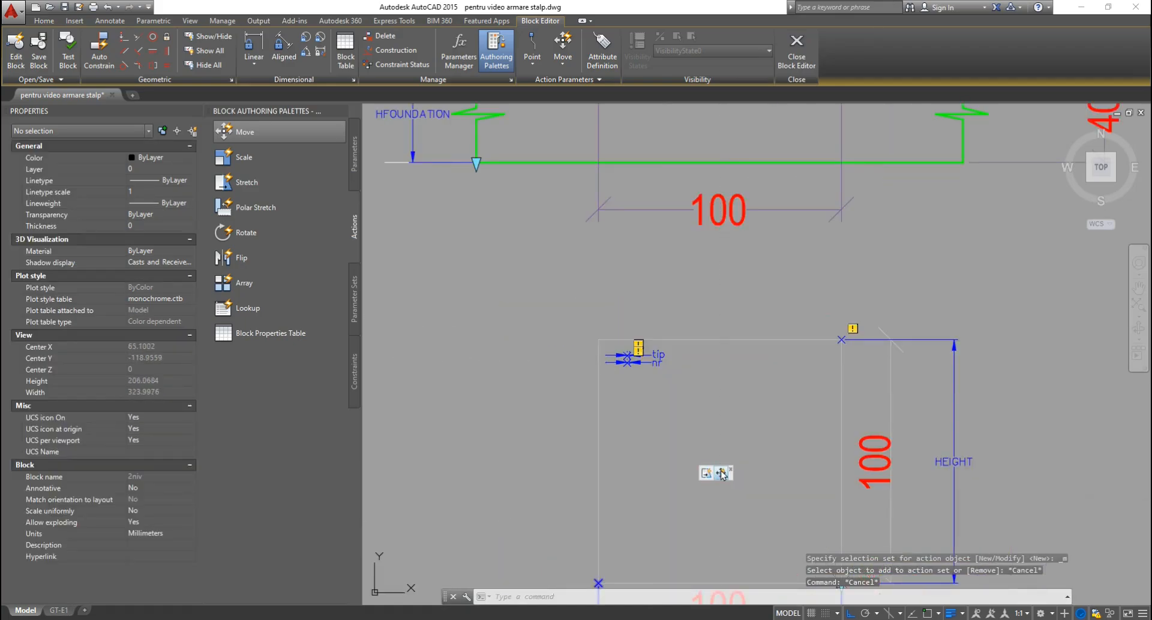
Set the Move action's Distance multiplier to 0.5, then close the Block Editor.
left_click(720, 474)
left_click(139, 289)
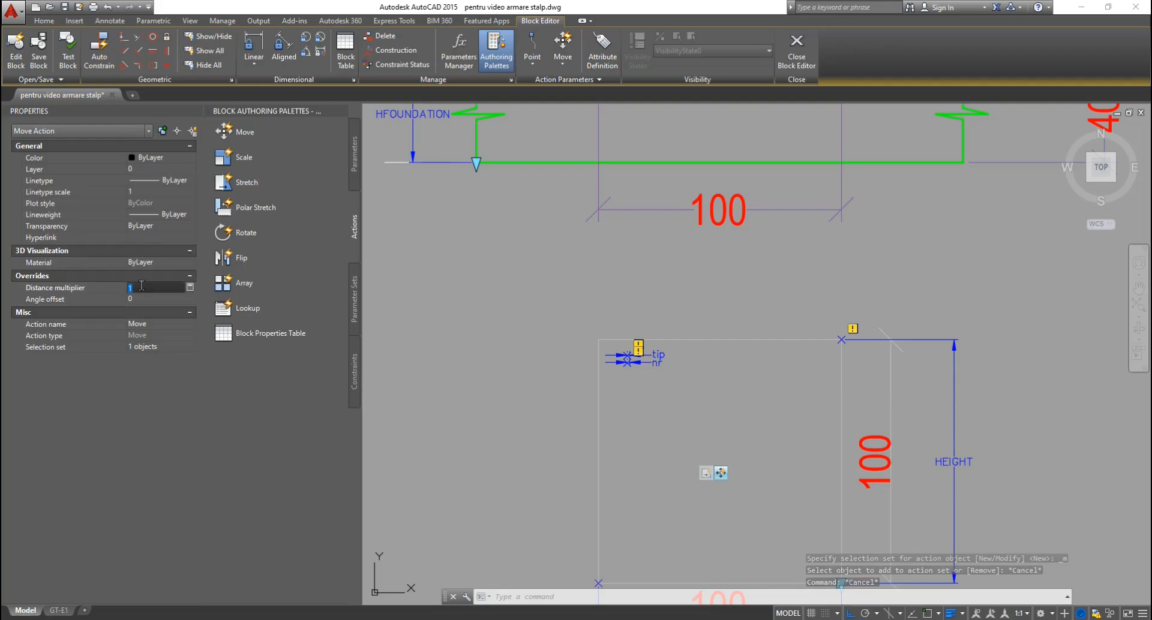
key("Return")
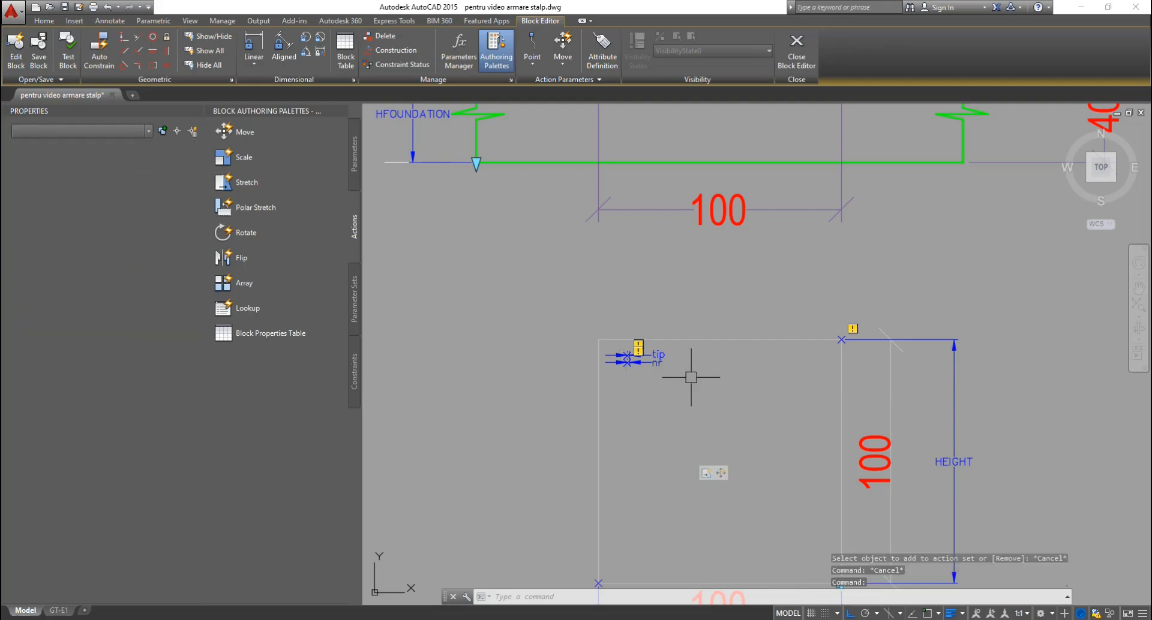
key("Escape")
key("Escape")
left_click(794, 50)
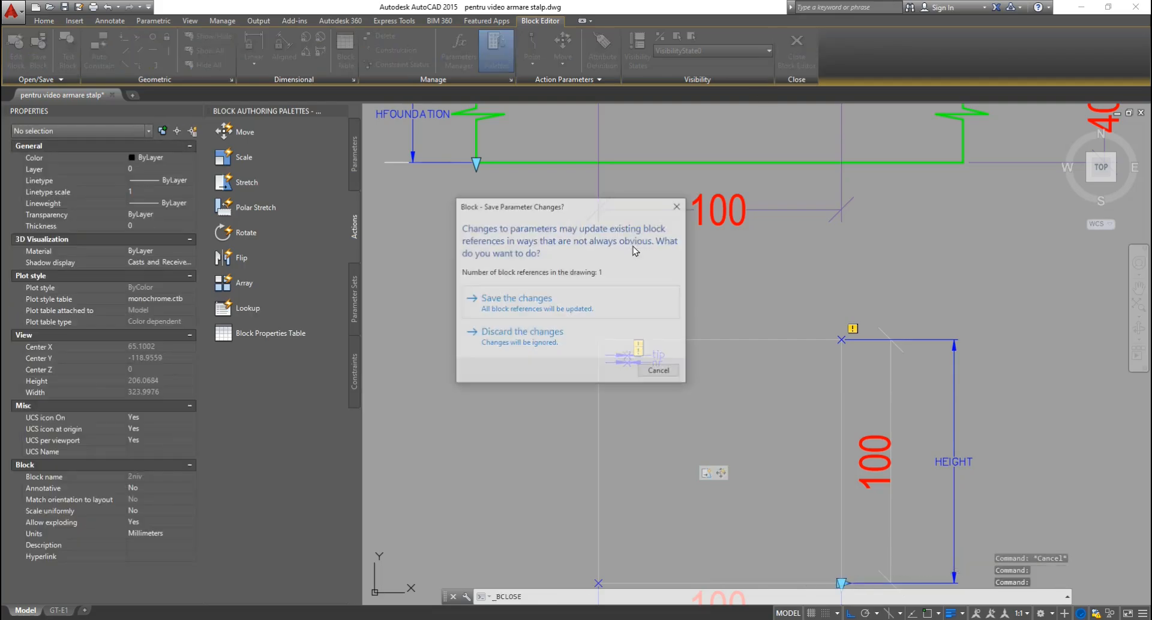
Save the parameter changes and widen the column so BASE reads 535.8825.
left_click(603, 309)
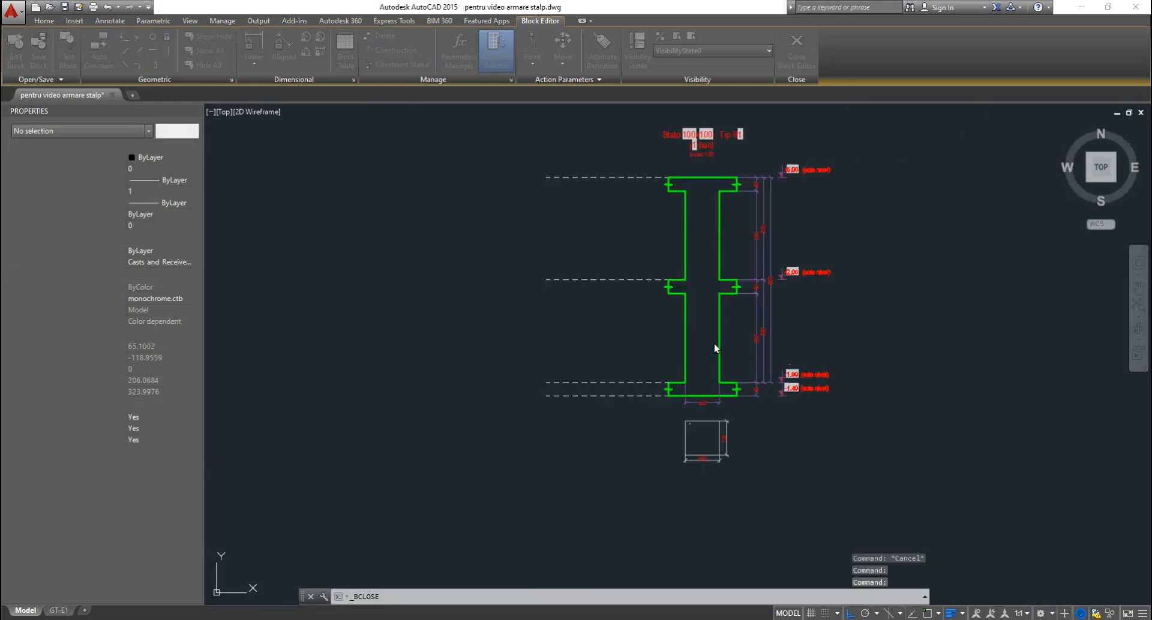
middle_click_drag(846, 243, 744, 309)
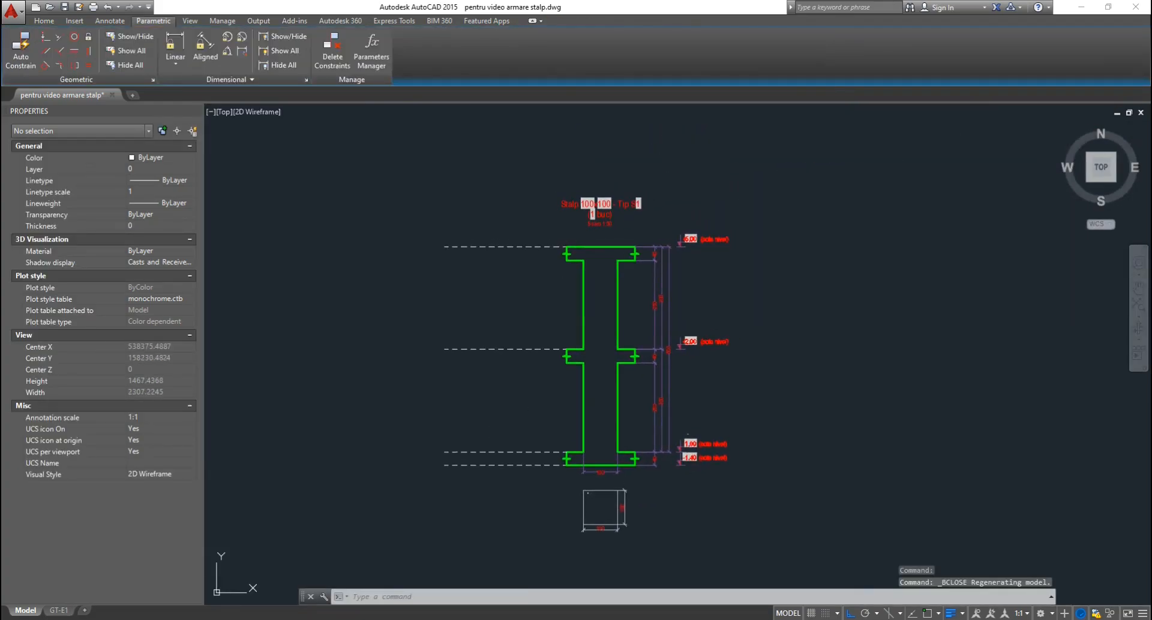
left_click(749, 289)
left_click(644, 332)
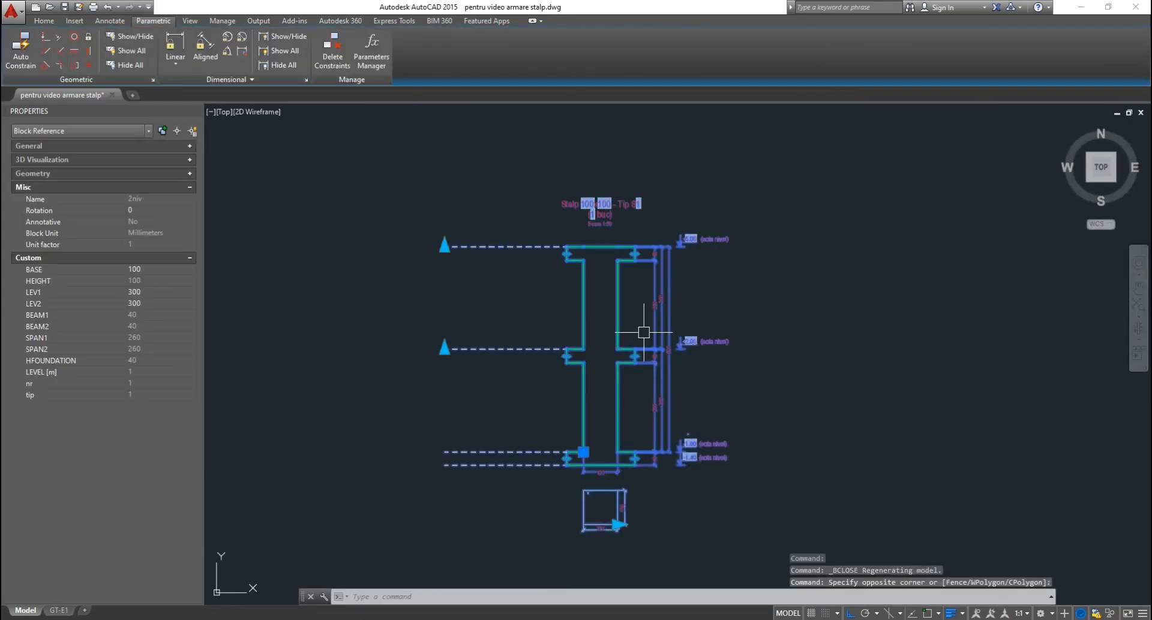
left_click(617, 524)
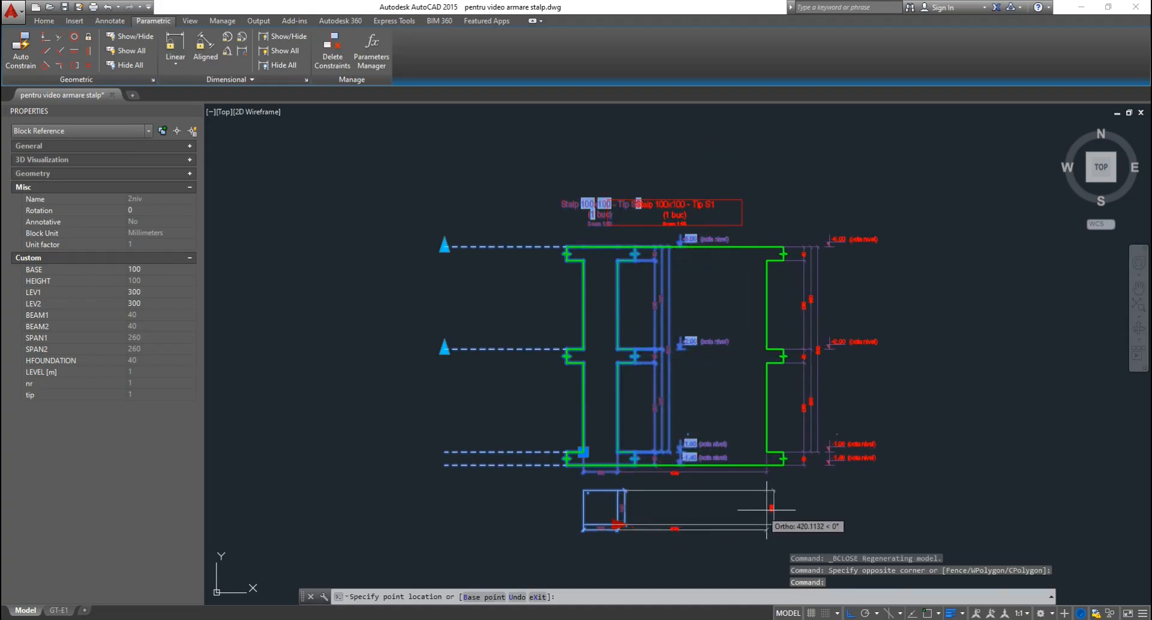
left_click(768, 516)
key("Escape")
key("Escape")
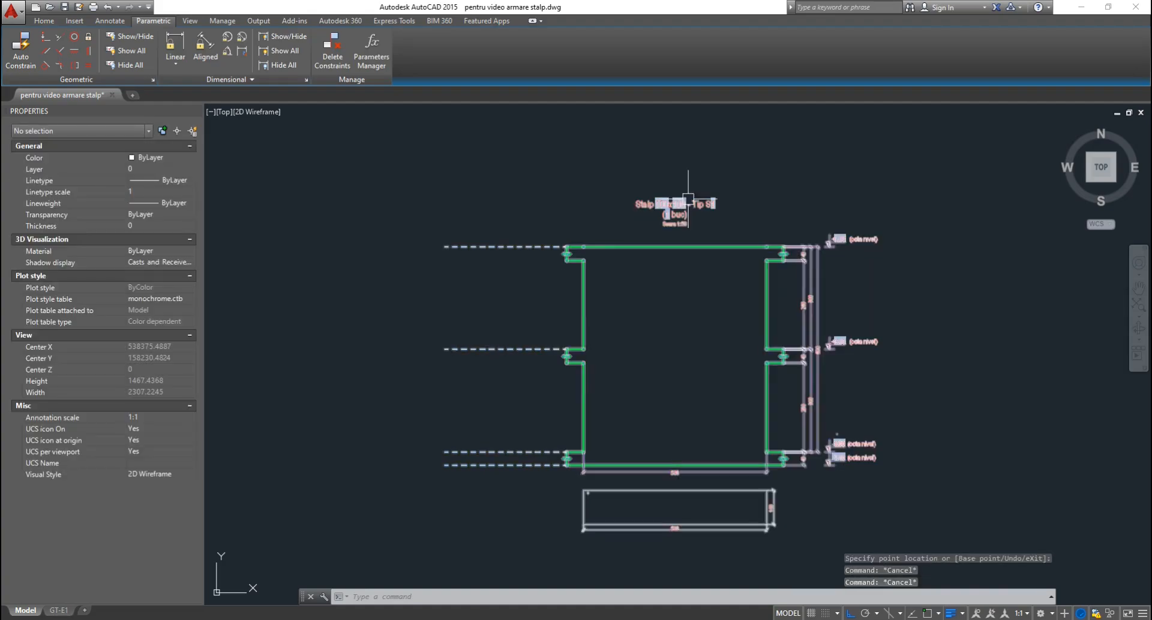
Narrow the column's base back so BASE reads 330.8864.
left_click(767, 524)
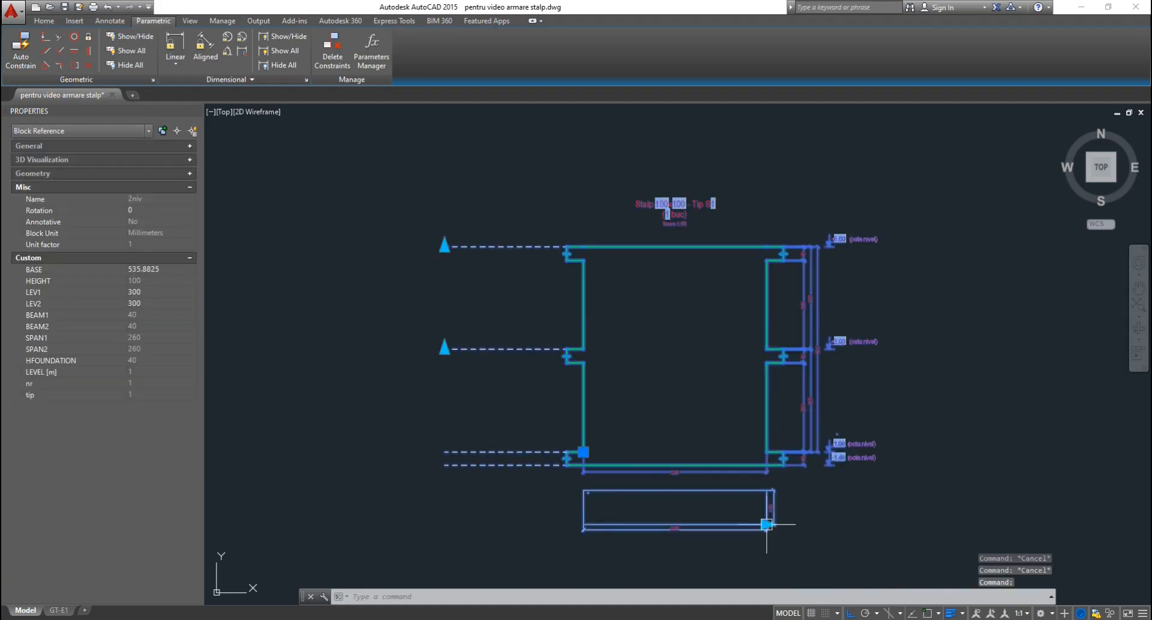
left_click(766, 525)
left_click(698, 525)
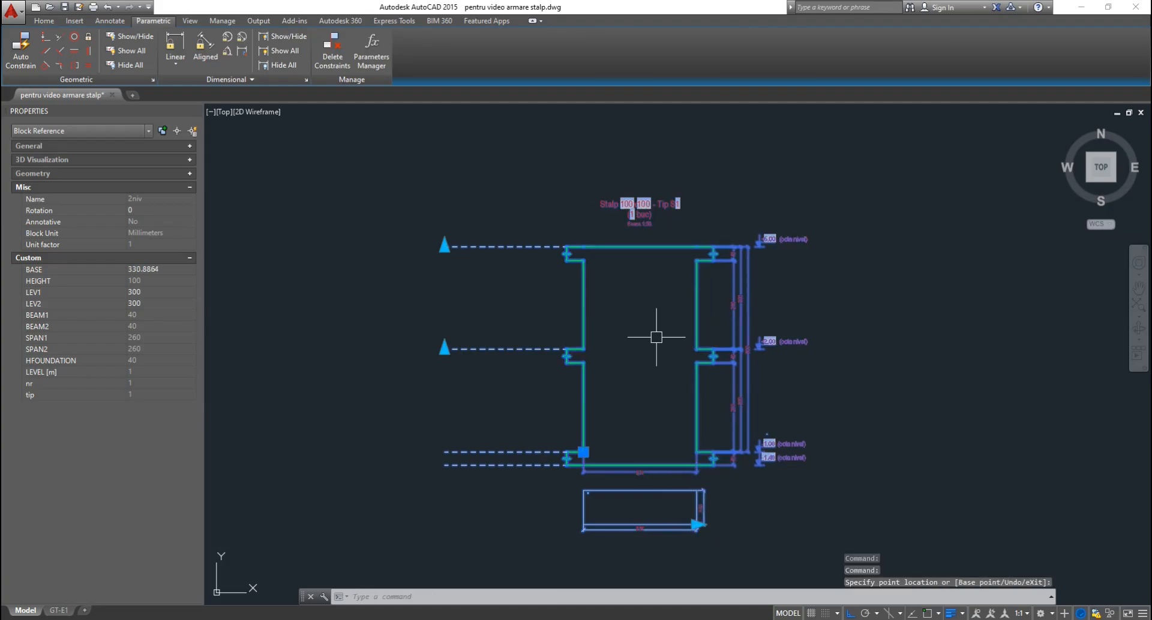
key("Escape")
key("Escape")
left_click(697, 319)
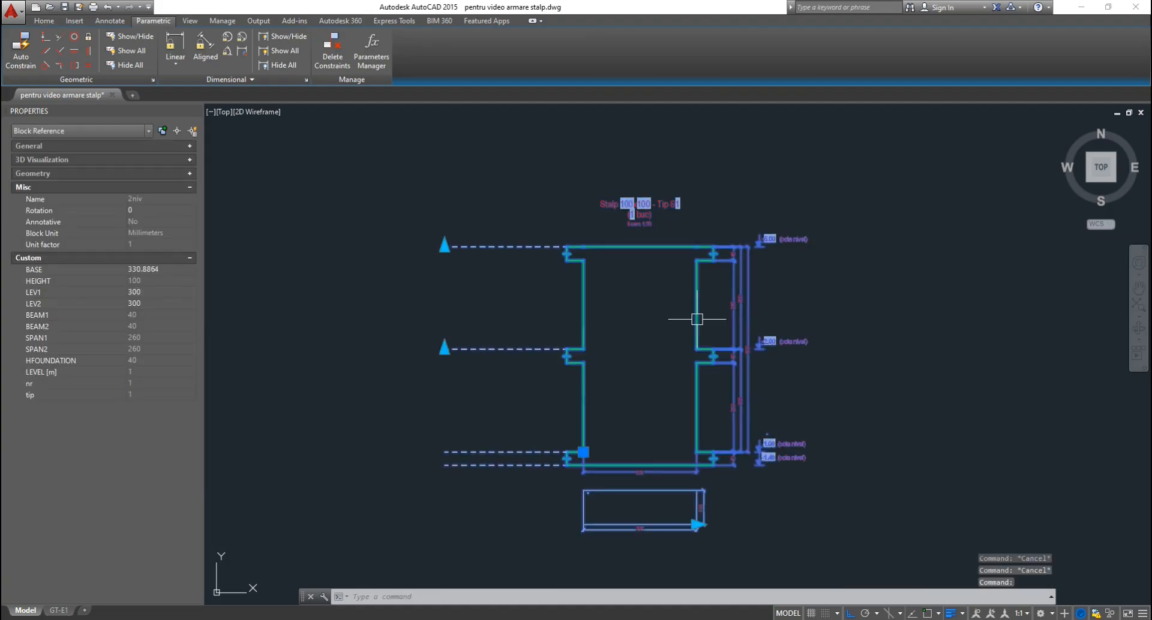
double_click(697, 319)
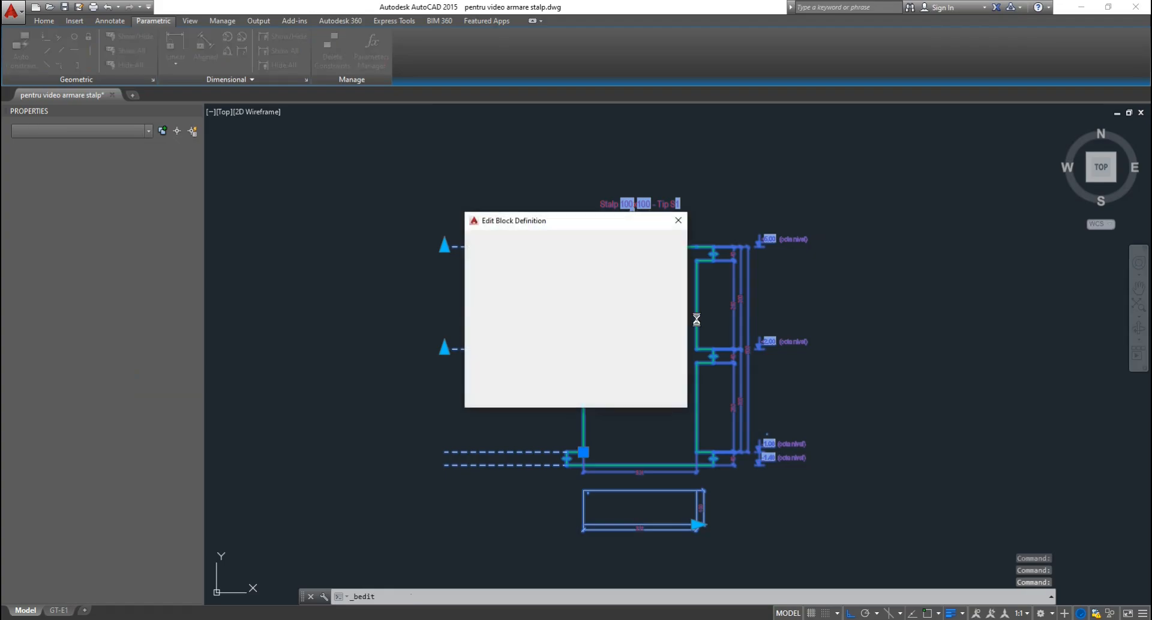
Add a Stretch action on HFOUNDATION with its stretch frame drawn around the footing.
key("Return")
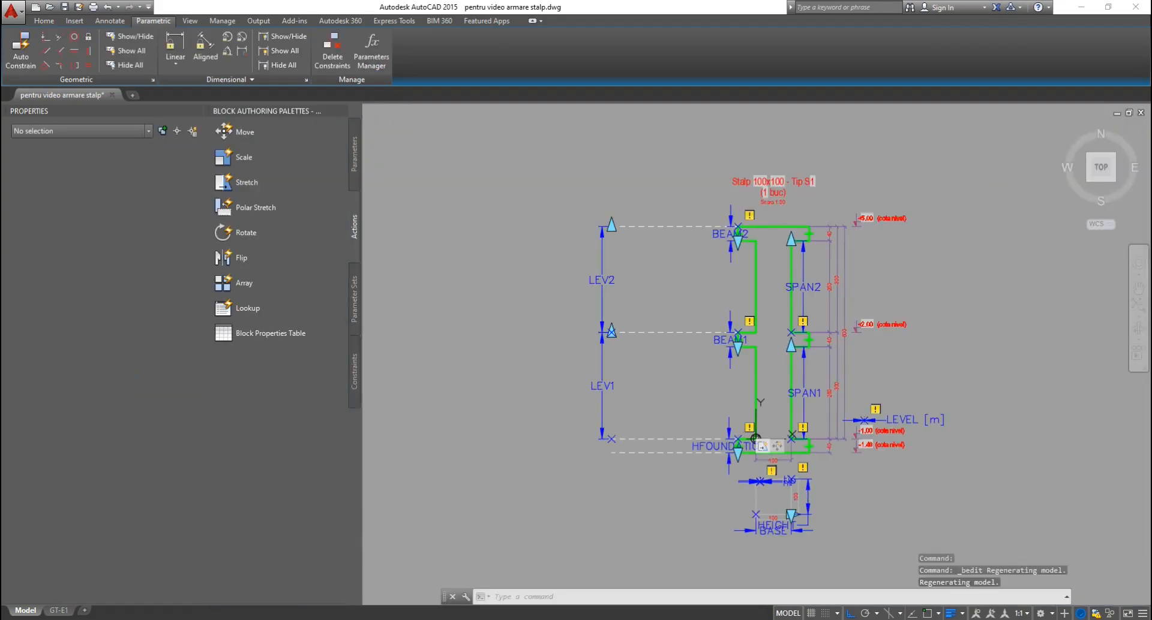
scroll(758, 428, "up", 9)
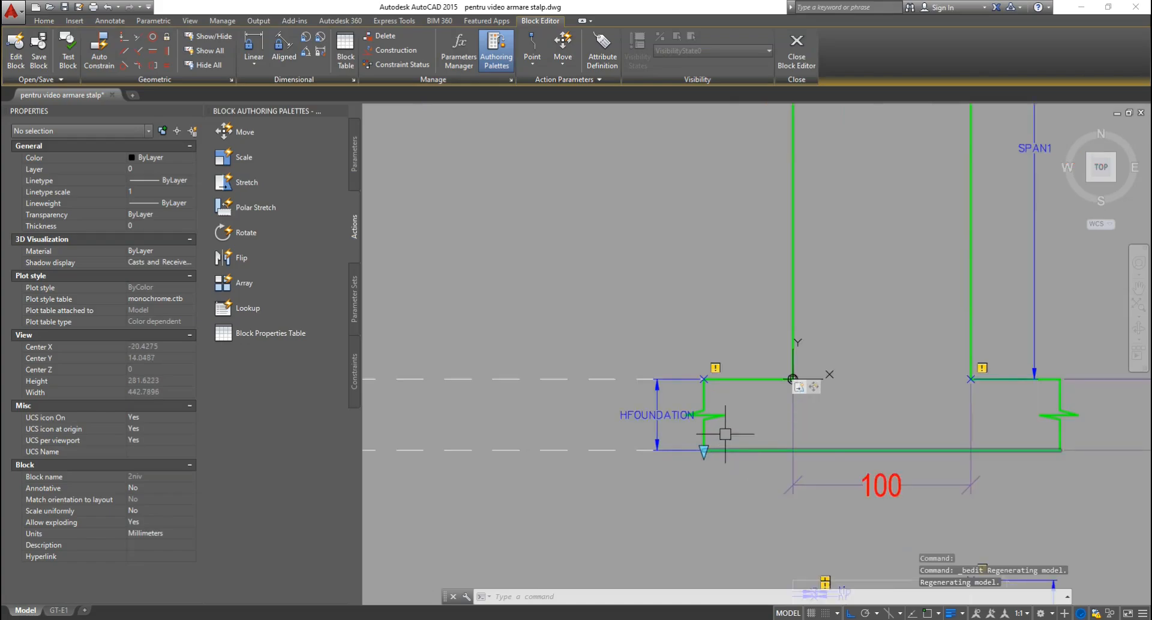
scroll(619, 338, "down", 5)
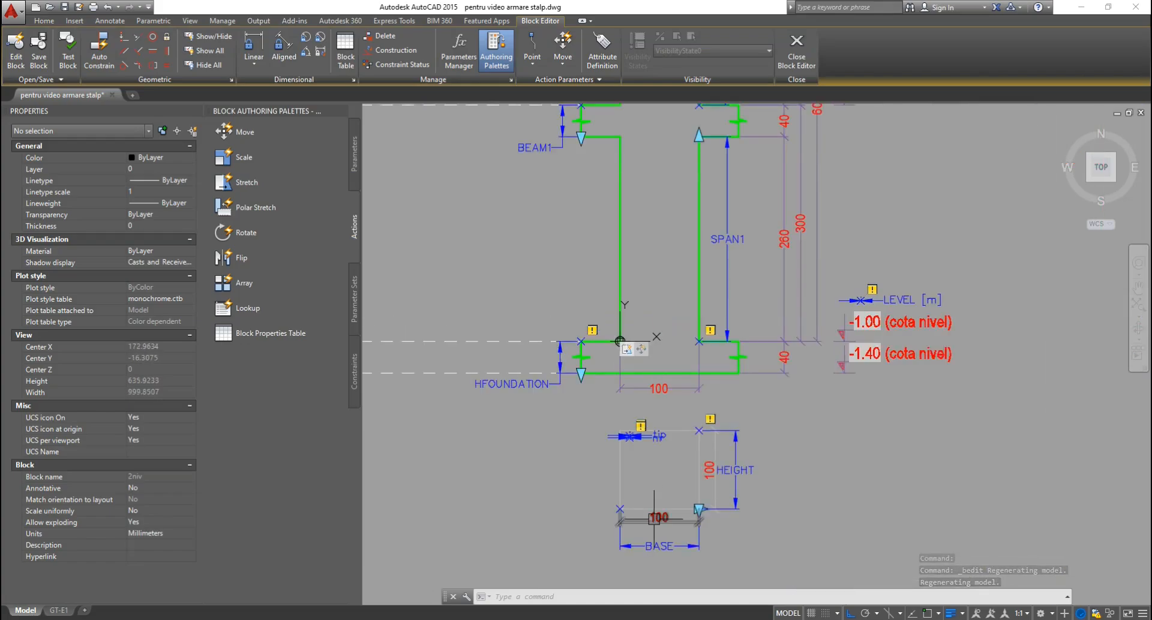
scroll(543, 364, "up", 3)
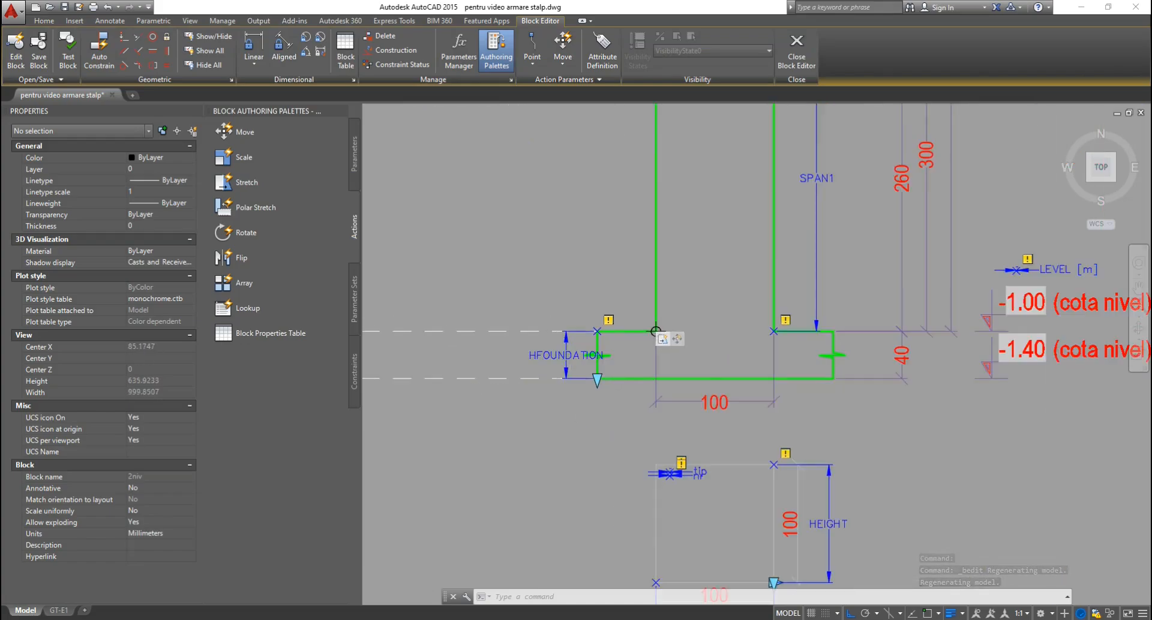
left_click(246, 182)
left_click(609, 347)
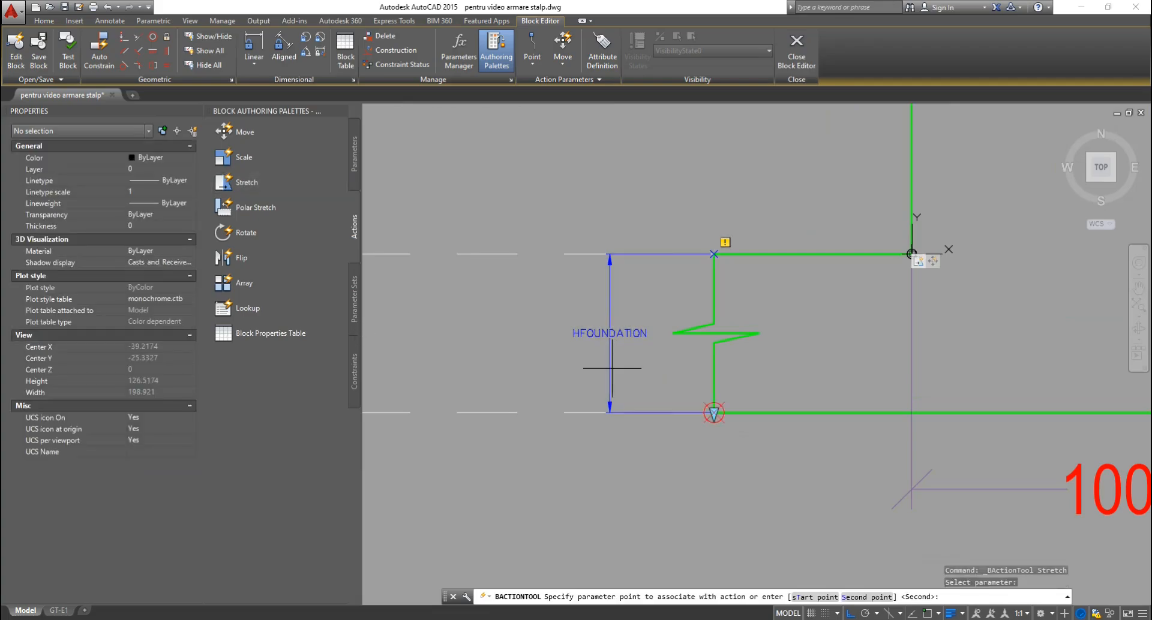
key("Return")
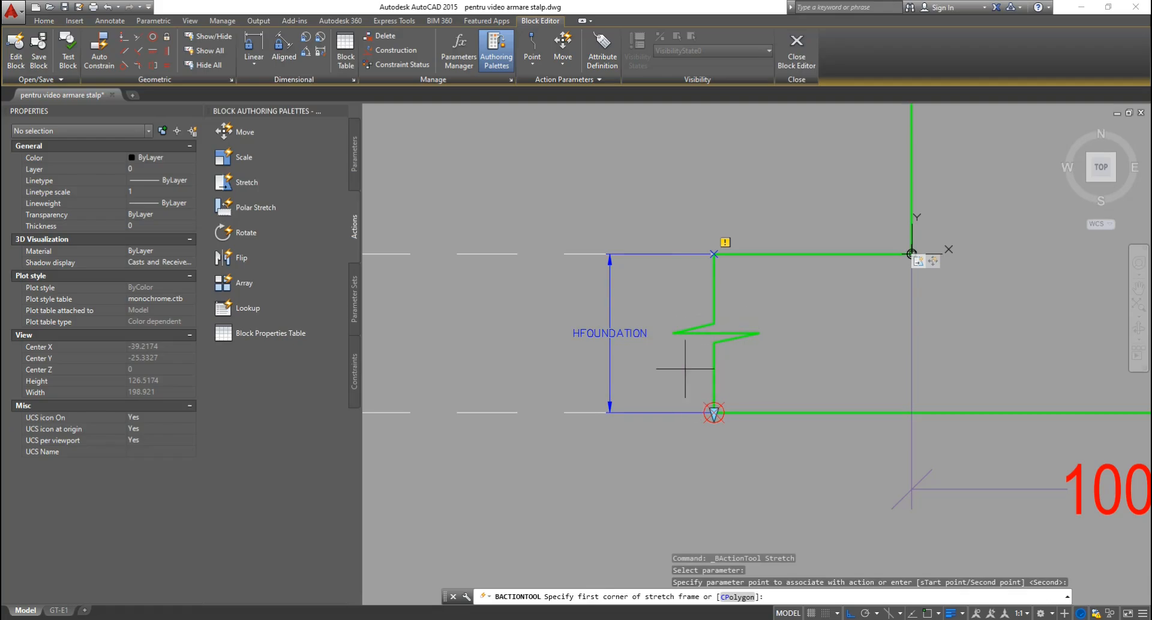
left_click(470, 368)
scroll(541, 363, "down", 3)
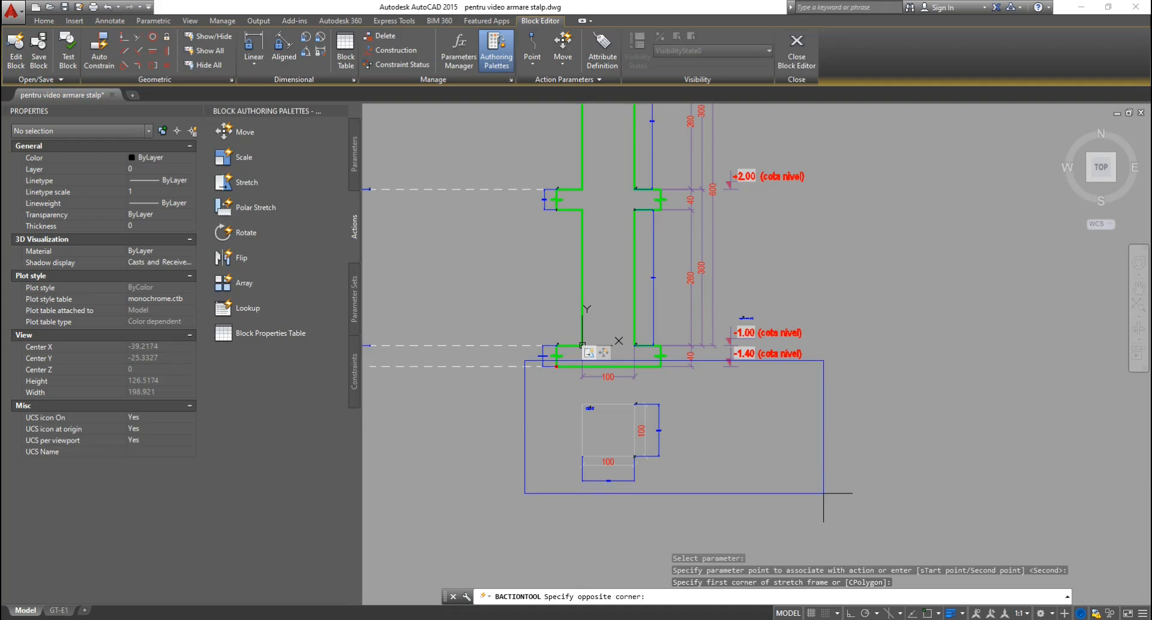
left_click(823, 493)
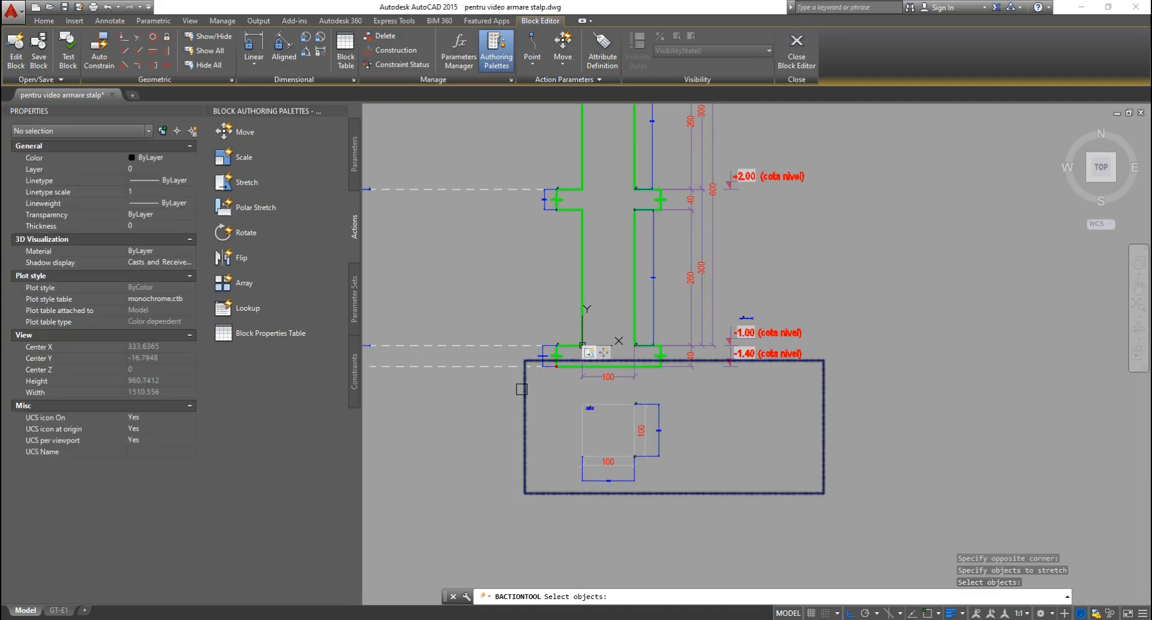
Select the footing lines at both ends as stretch objects with crossing windows.
scroll(553, 368, "up", 7)
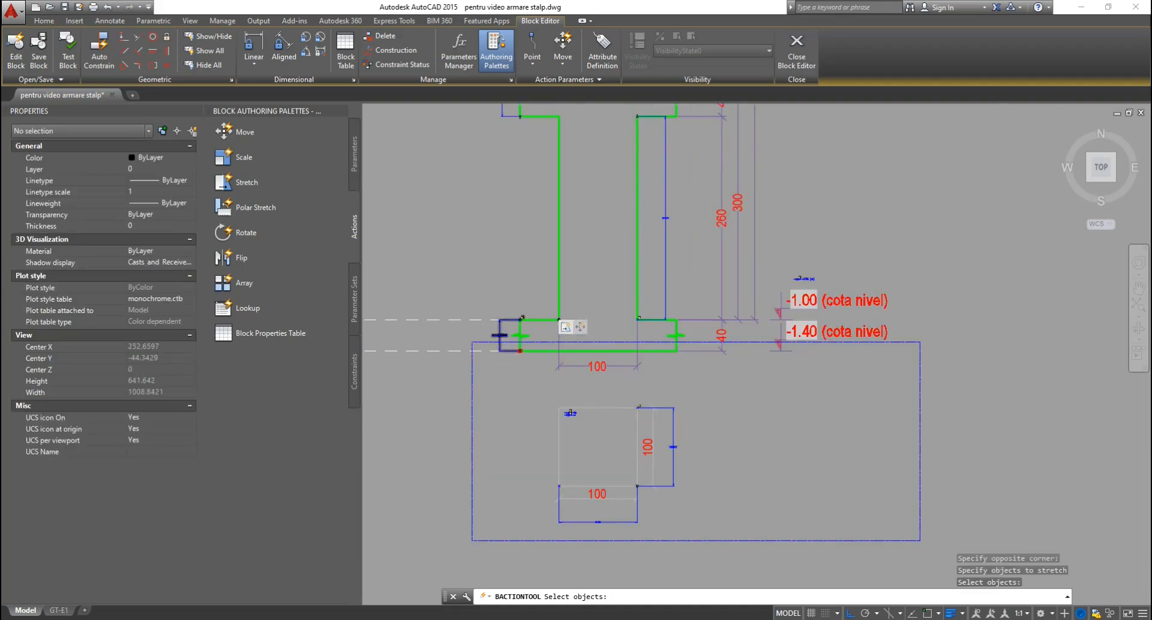
left_click(610, 343)
left_click(502, 400)
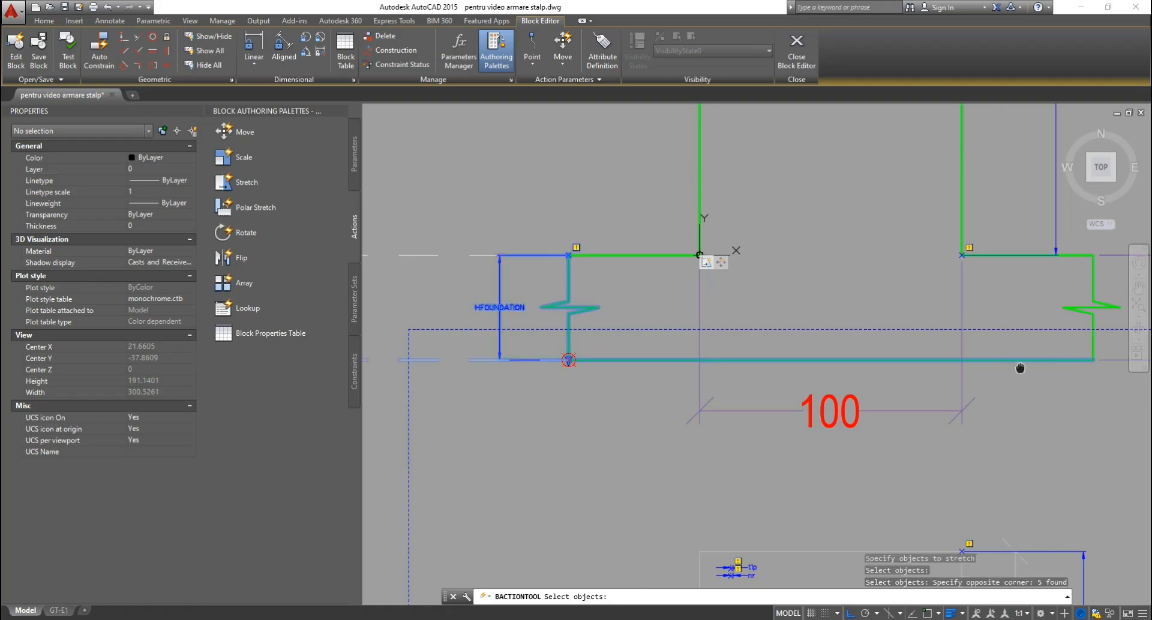
middle_click_drag(1020, 368, 948, 344)
left_click(983, 344)
left_click(557, 463)
scroll(651, 341, "down", 3)
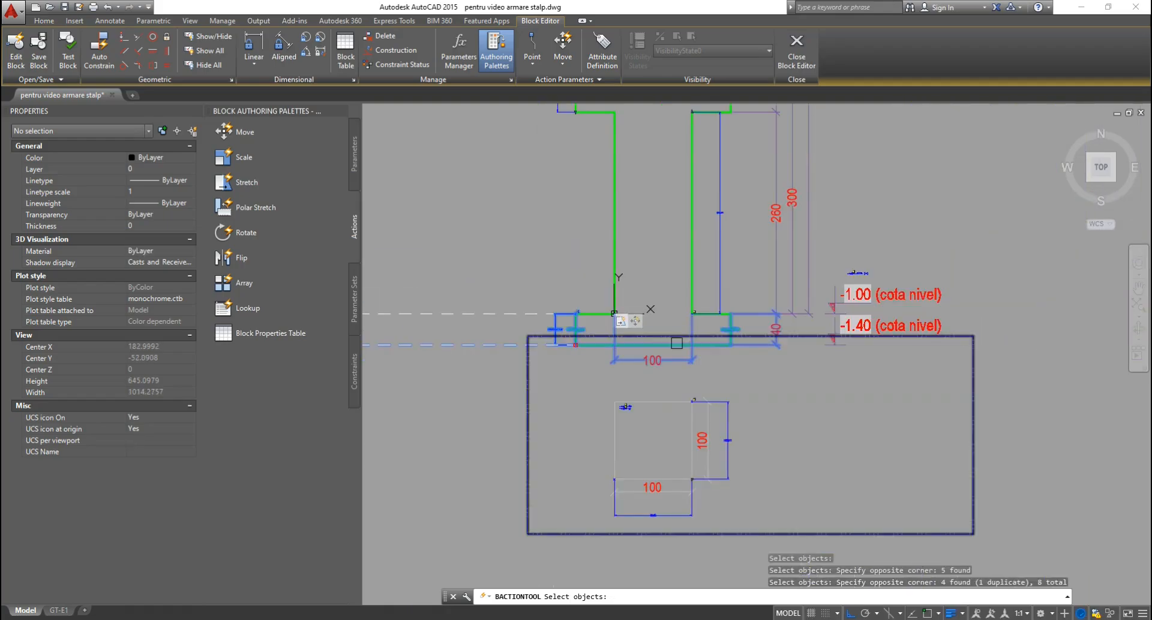
scroll(921, 332, "up", 5)
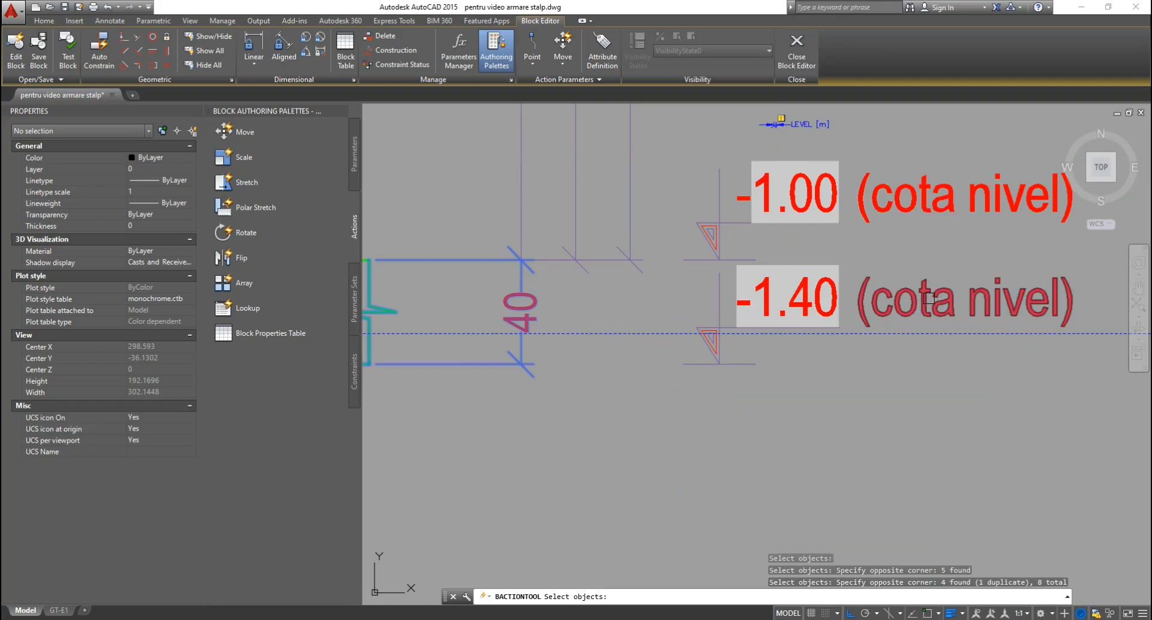
Add the -1.40 level mark and the lower square to the stretch set, giving 22 objects.
left_click(929, 298)
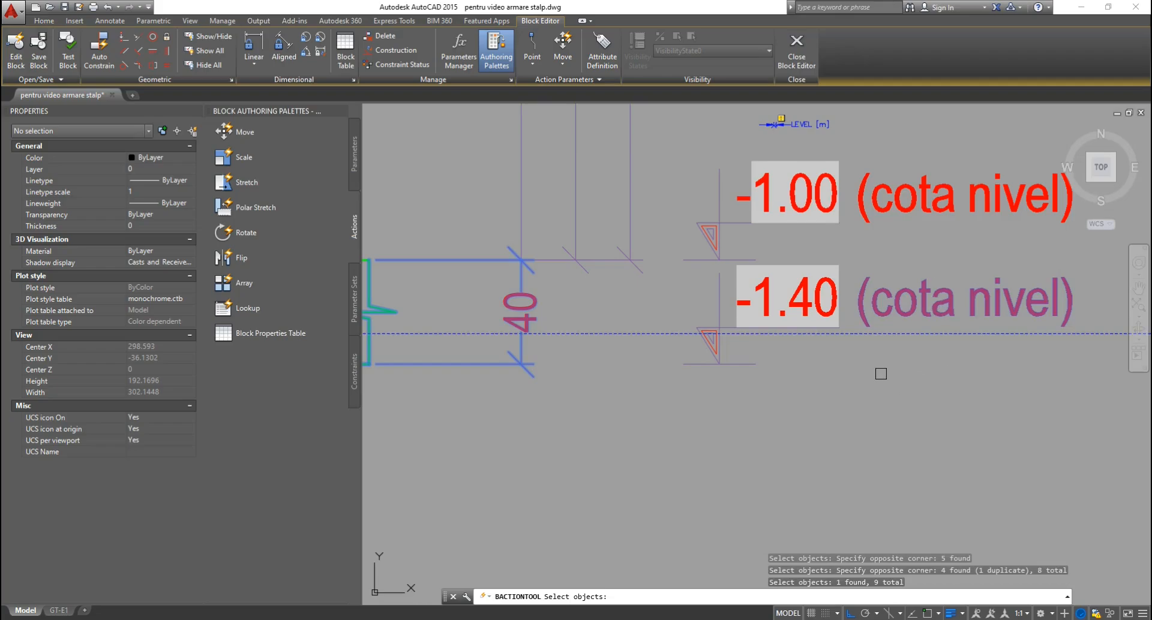
left_click(816, 293)
left_click(719, 293)
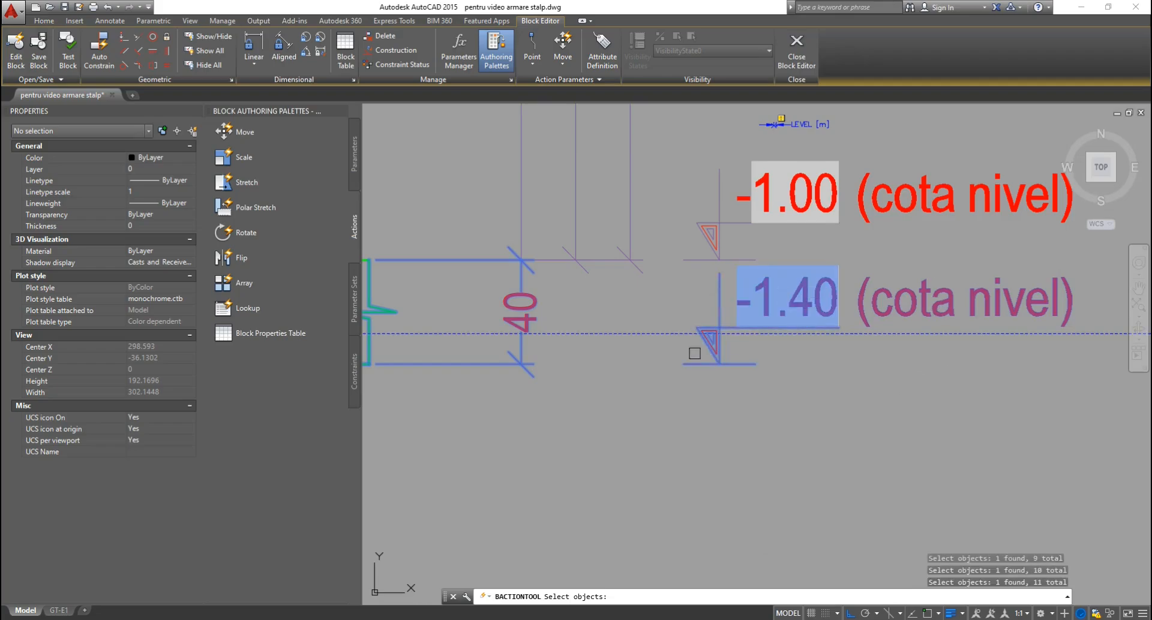
scroll(695, 354, "down", 4)
scroll(682, 361, "up", 2)
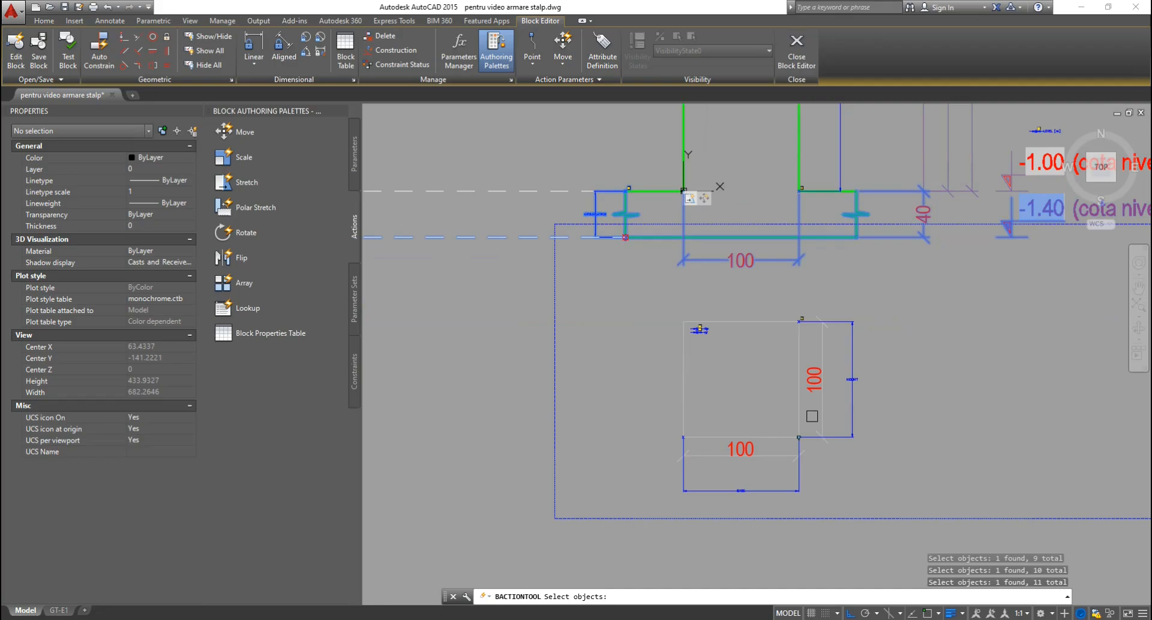
left_click(918, 288)
left_click(635, 504)
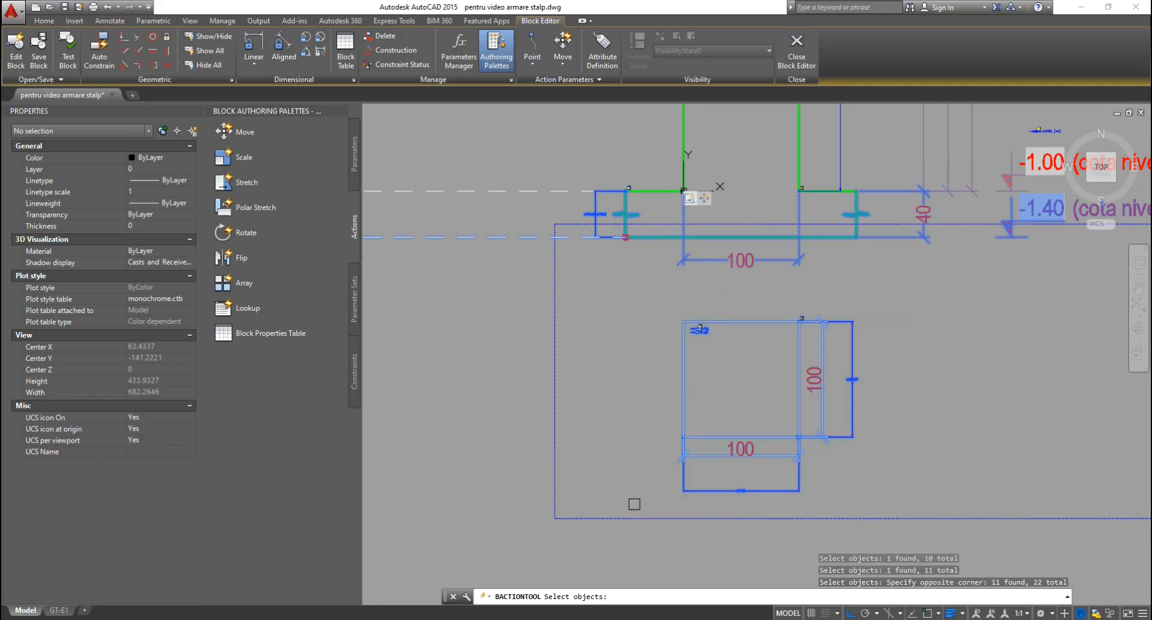
scroll(665, 394, "down", 2)
key("Return")
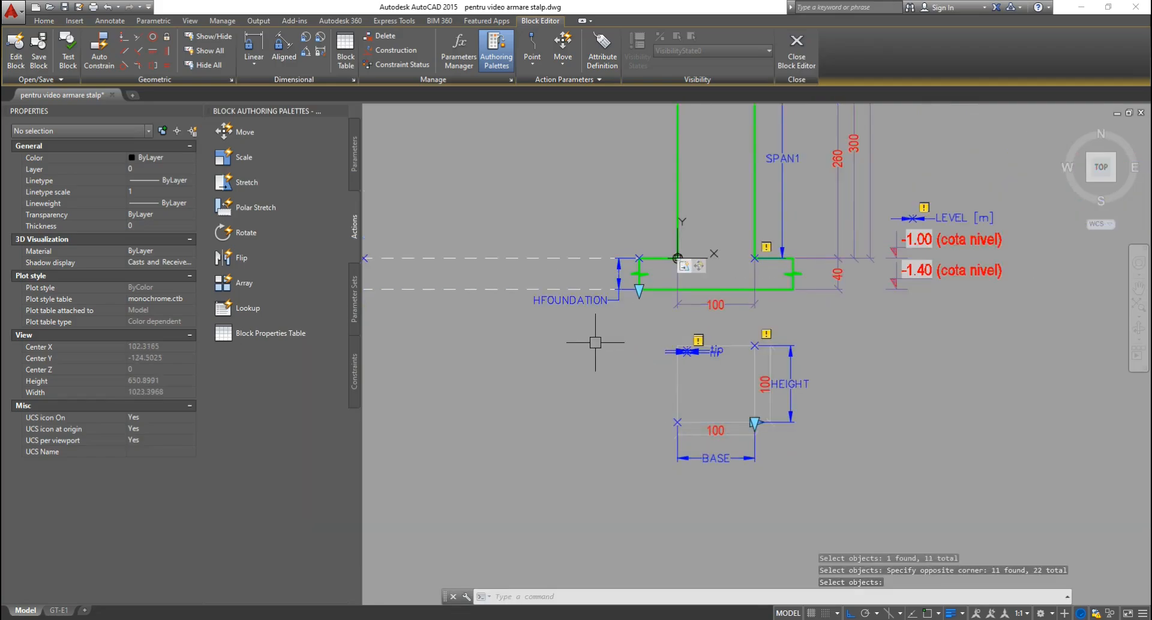
Move the stretch action's marker near the footing and inspect the lower dashed level line.
scroll(639, 266, "up", 2)
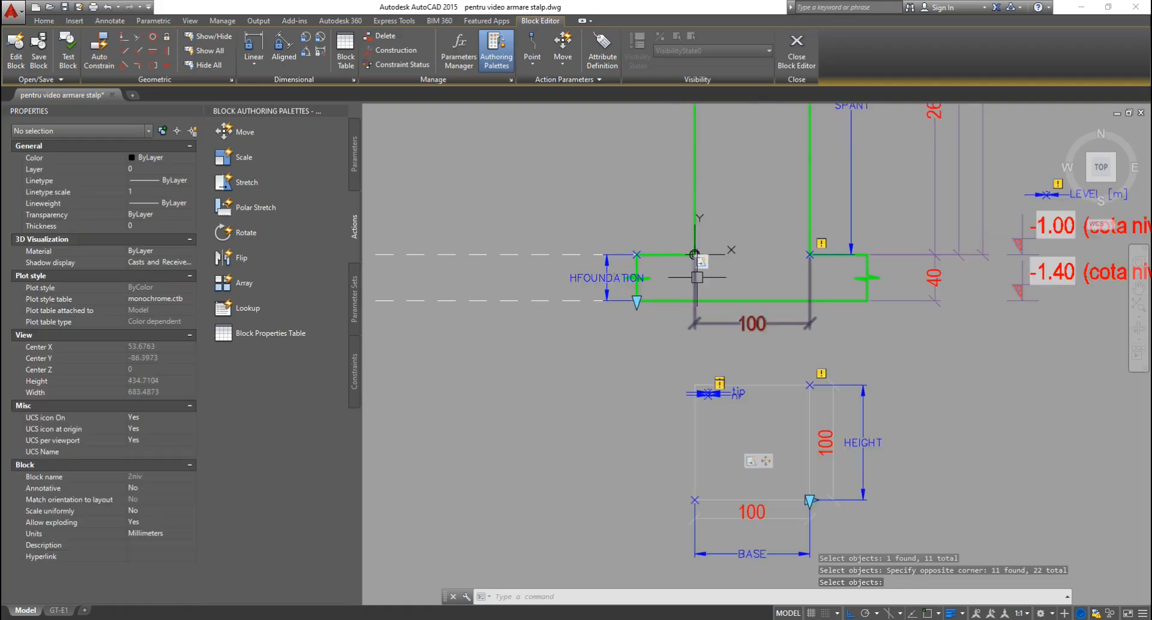
left_click_drag(678, 330, 519, 180)
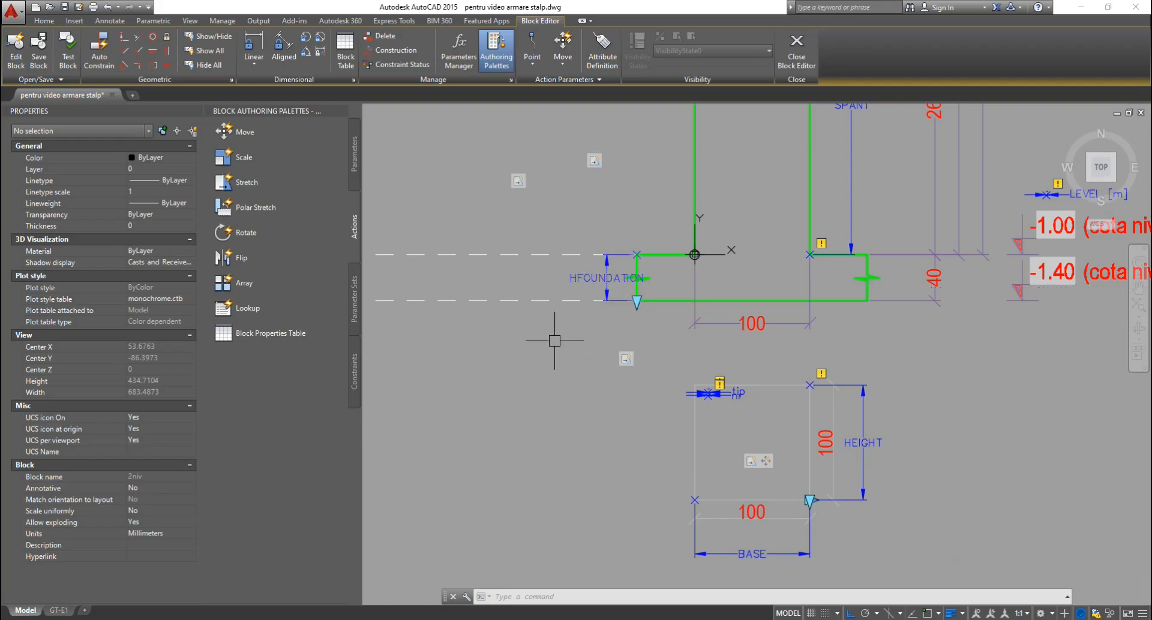
left_click(555, 288)
left_click(520, 311)
mouse_move(496, 357)
middle_mouse_down()
mouse_move(528, 386)
mouse_move(700, 381)
mouse_move(721, 347)
middle_mouse_up()
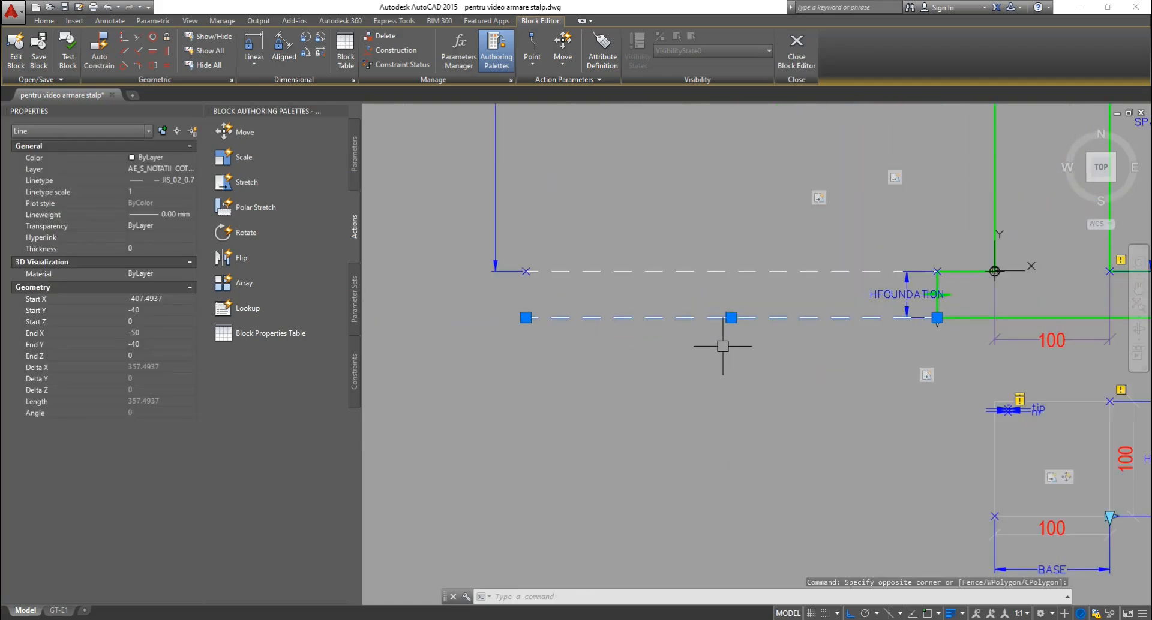
key("Escape")
key("Escape")
Extend the Stretch3 action's frame leftward past the dashed level lines.
middle_click_drag(828, 381, 764, 346)
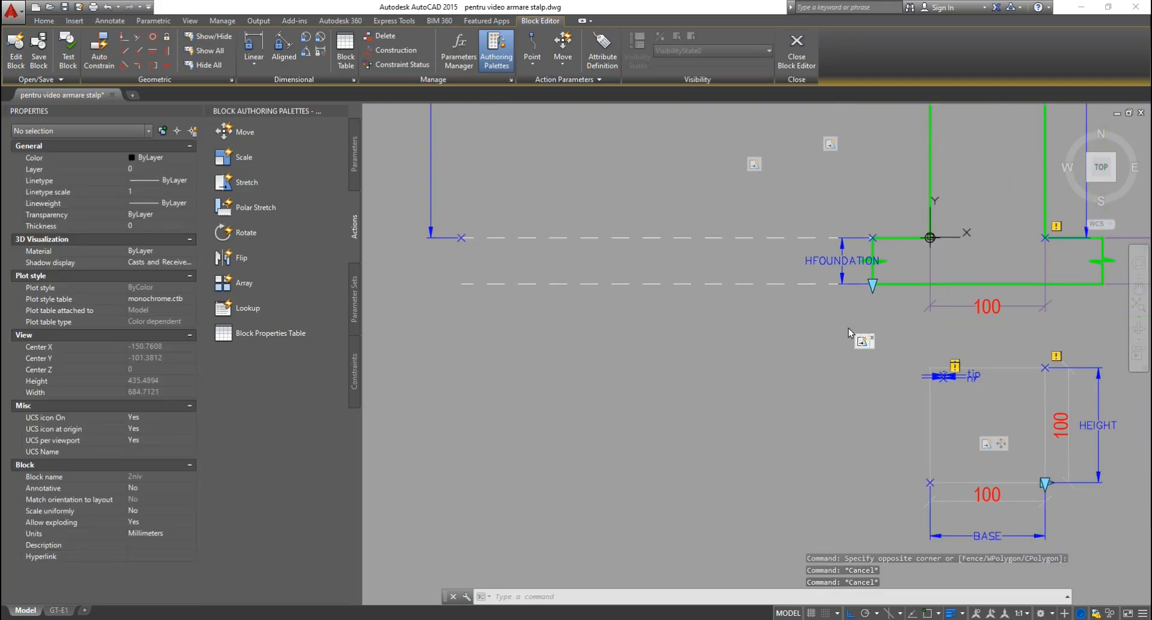
left_click(862, 342)
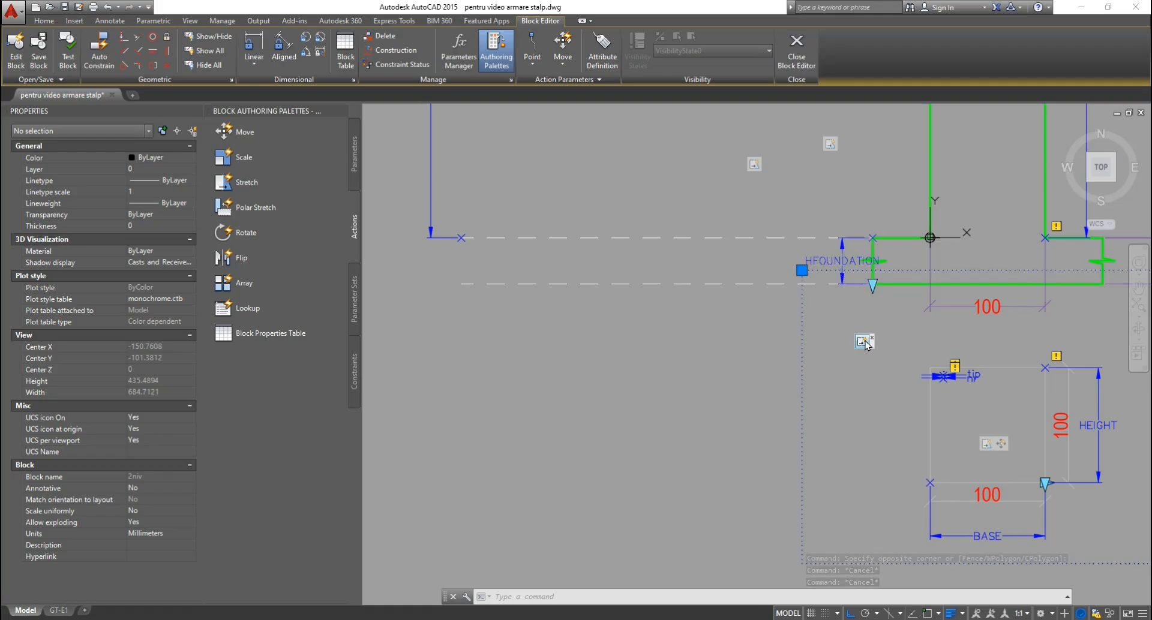
left_click(803, 270)
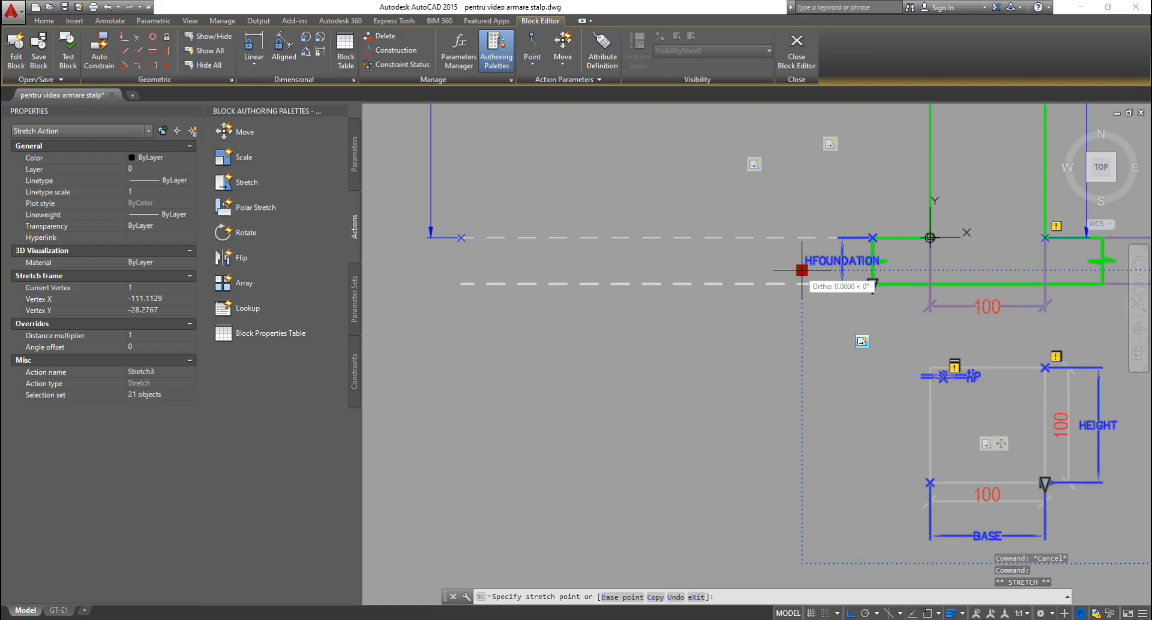
left_click(426, 262)
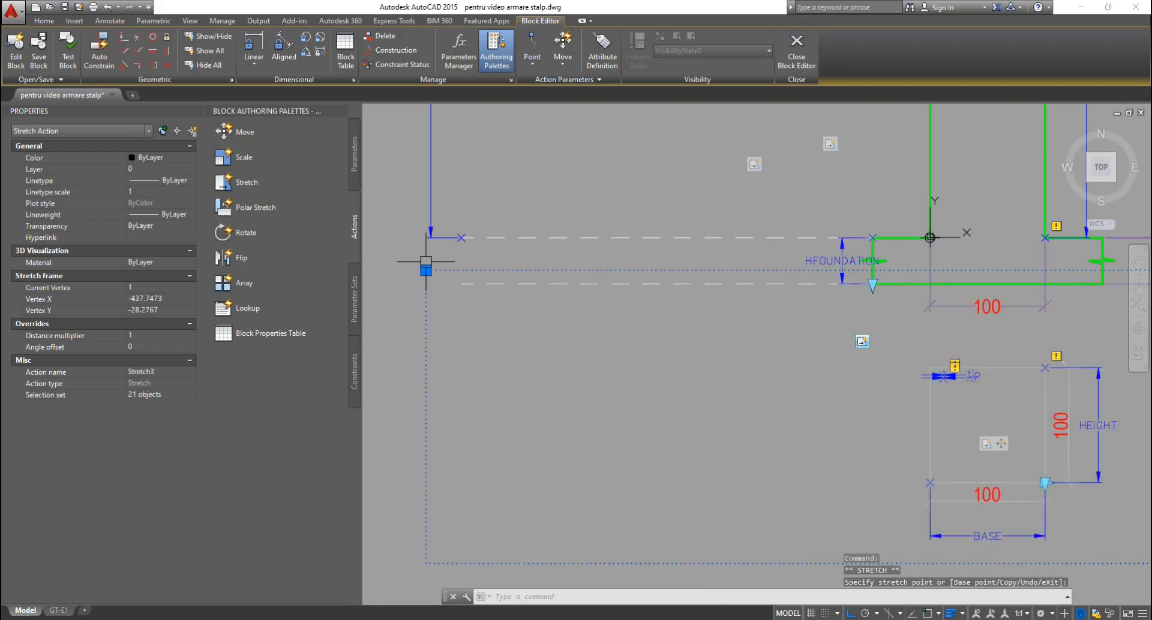
Start modifying Stretch3's action selection set, keeping the existing frame unchanged.
right_click(861, 342)
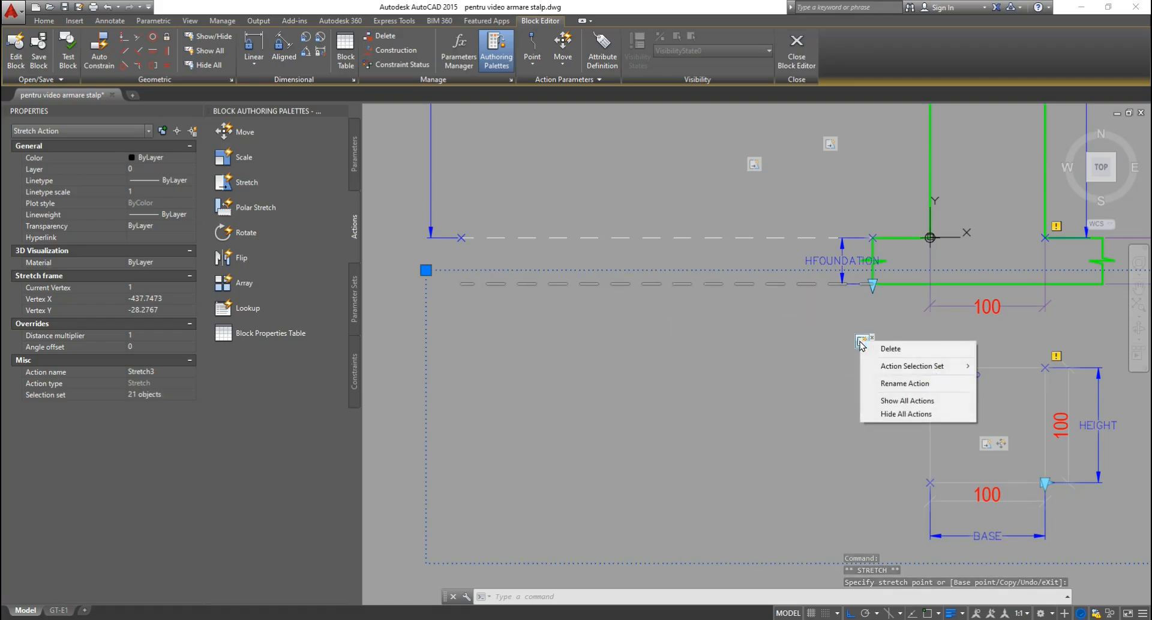
mouse_move(881, 367)
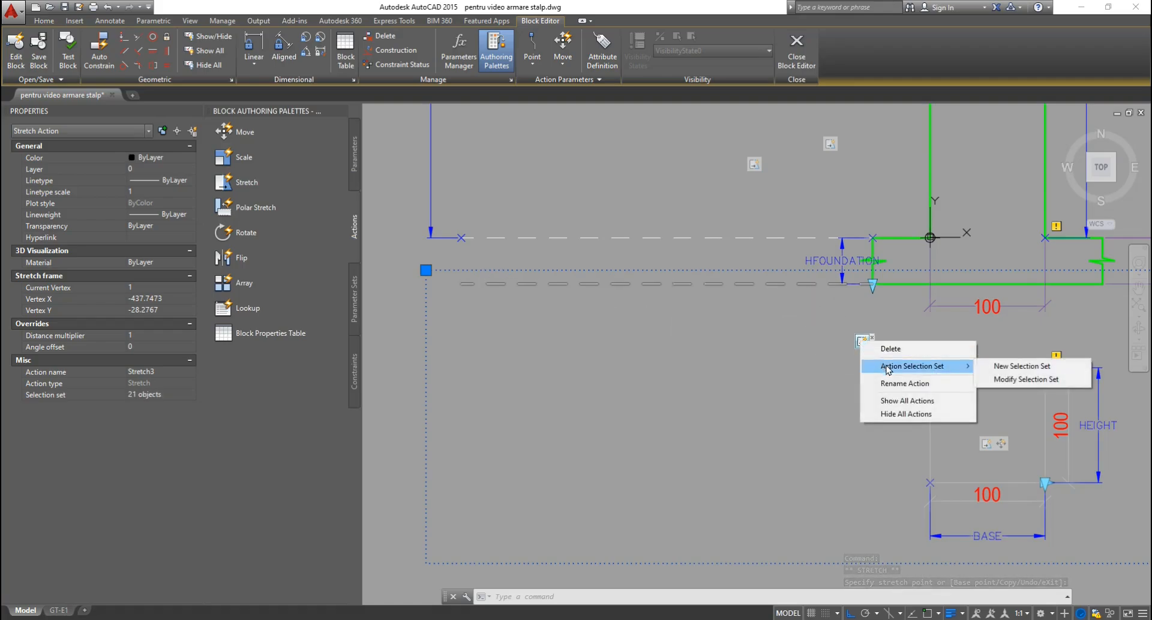
left_click(1005, 381)
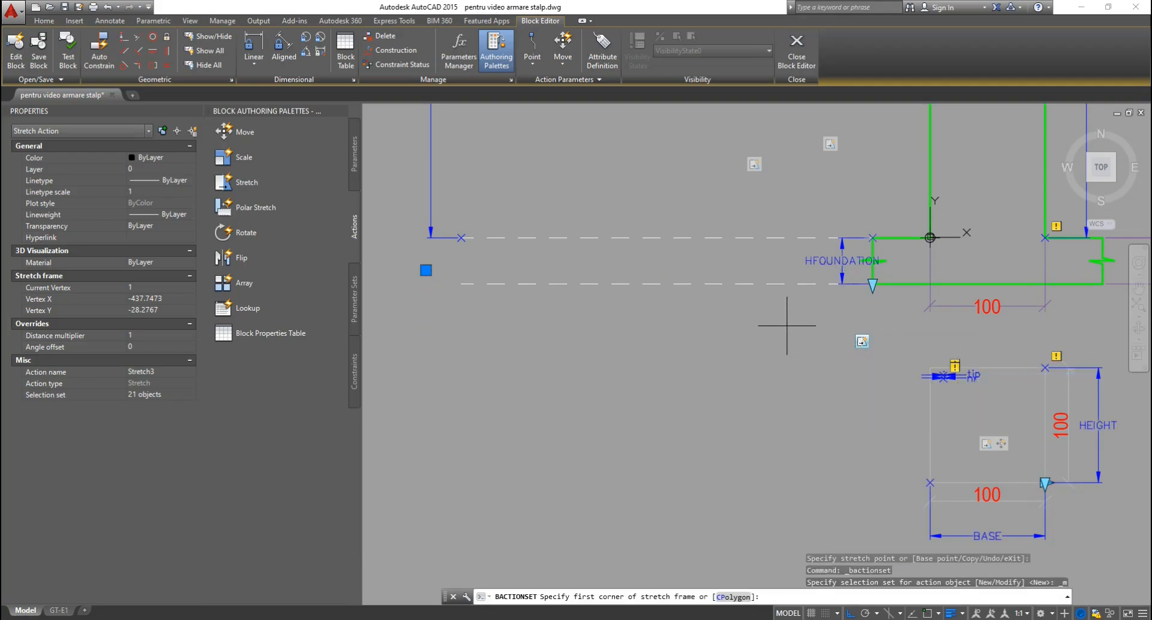
key("Return")
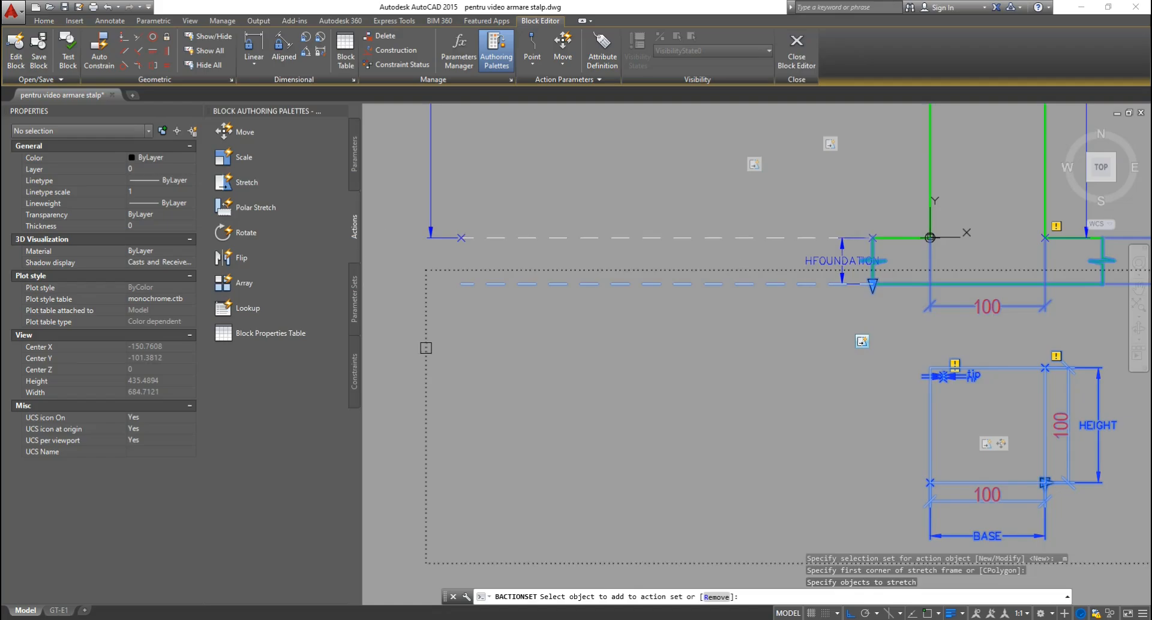
Finish Stretch3's object selection, then close the Block Editor and save the changes.
scroll(665, 344, "down", 2)
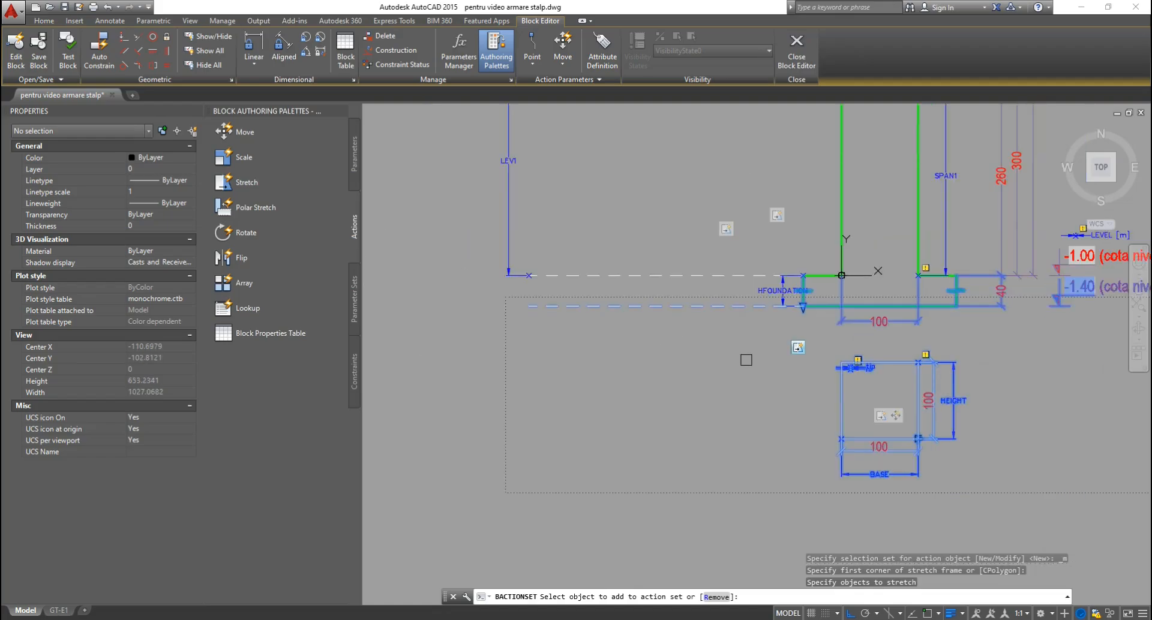
middle_click_drag(732, 363, 569, 385)
key("Return")
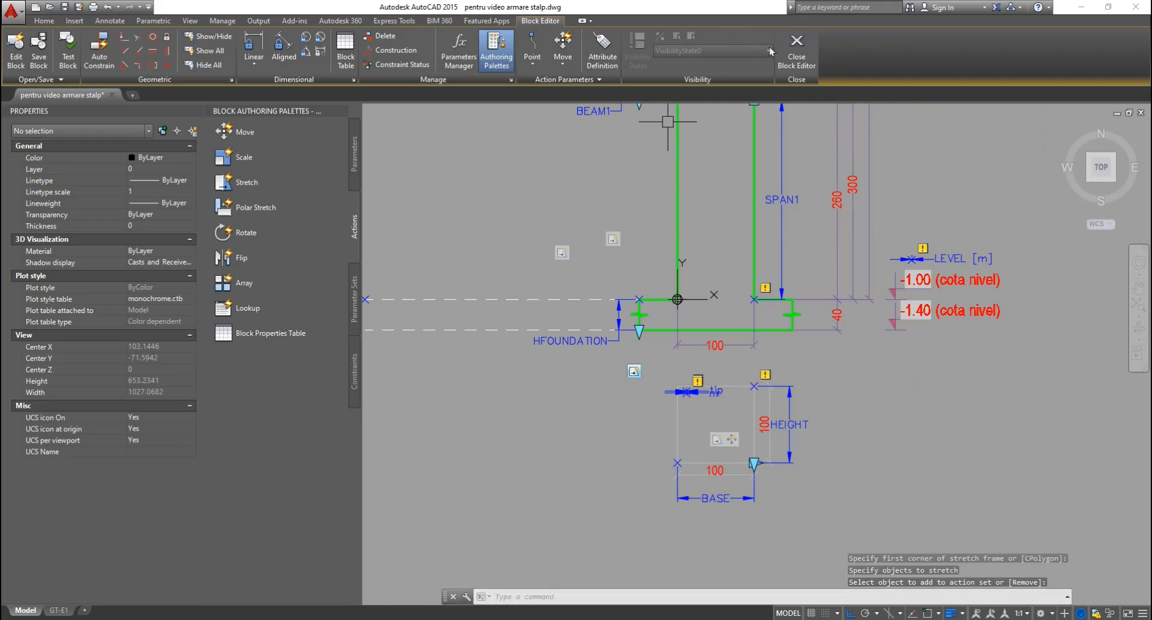
left_click(796, 49)
left_click(587, 297)
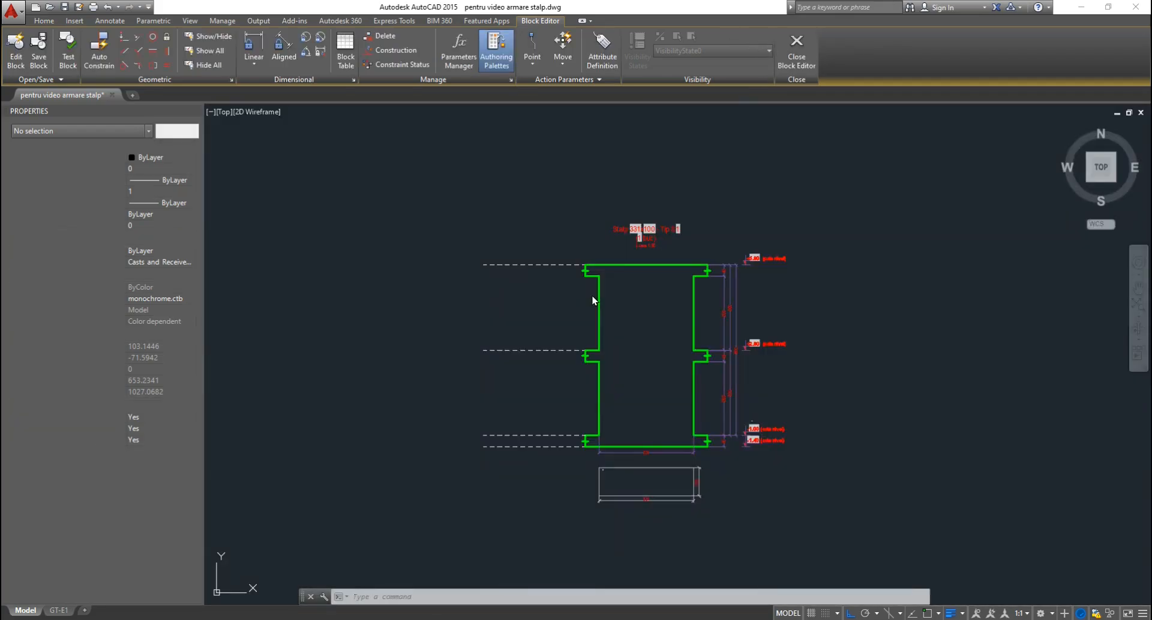
Drag the column block's bottom foundation grip down to 91.5, checking the -1.40 label stays.
scroll(663, 522, "up", 3)
left_click(693, 453)
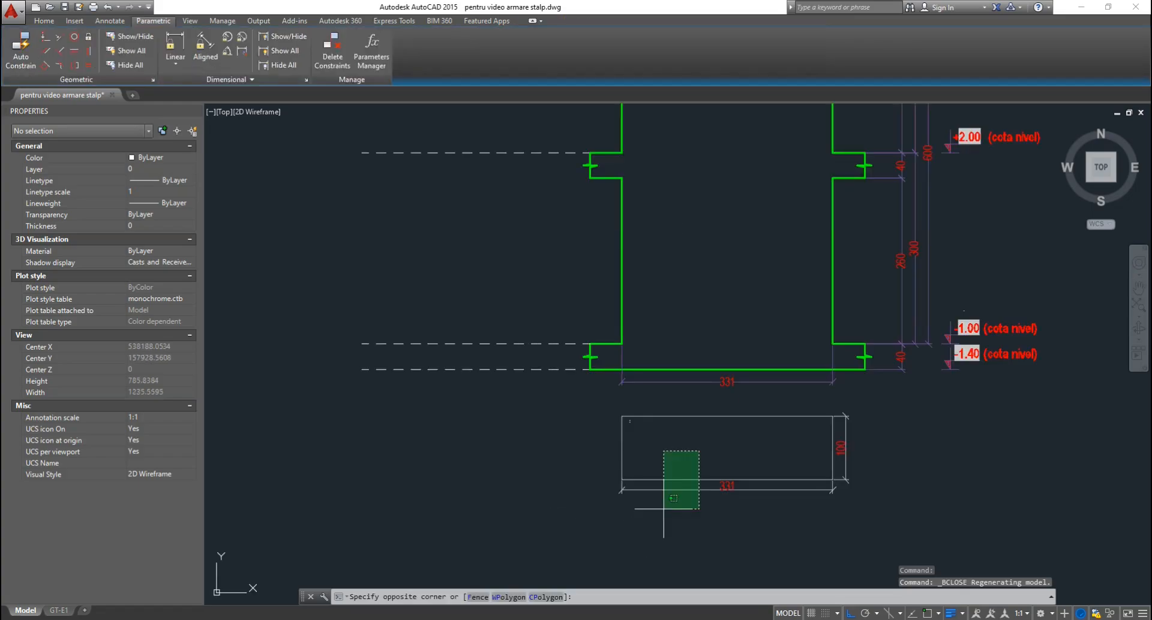
left_click(654, 525)
scroll(786, 498, "up", 2)
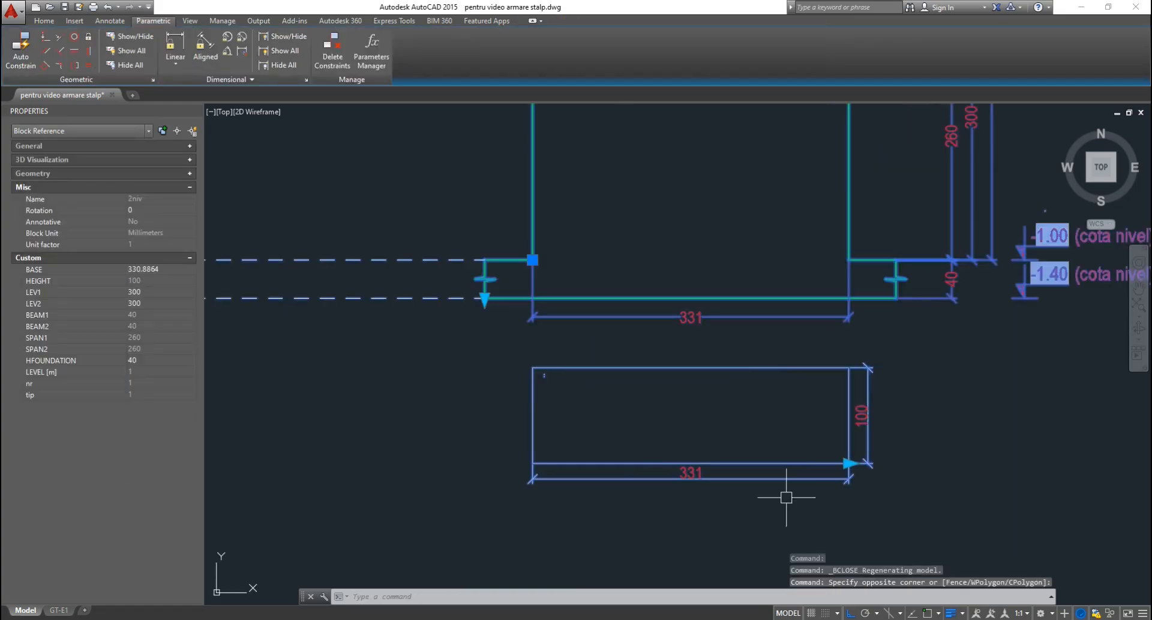
left_click(484, 298)
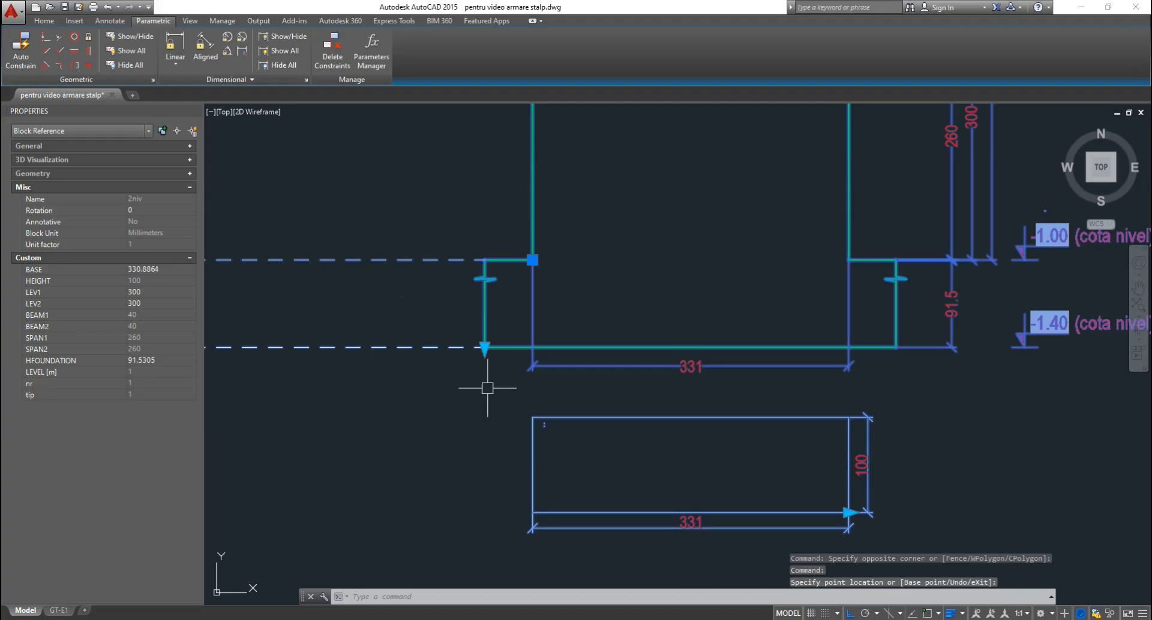
scroll(571, 416, "down", 4)
scroll(807, 386, "up", 5)
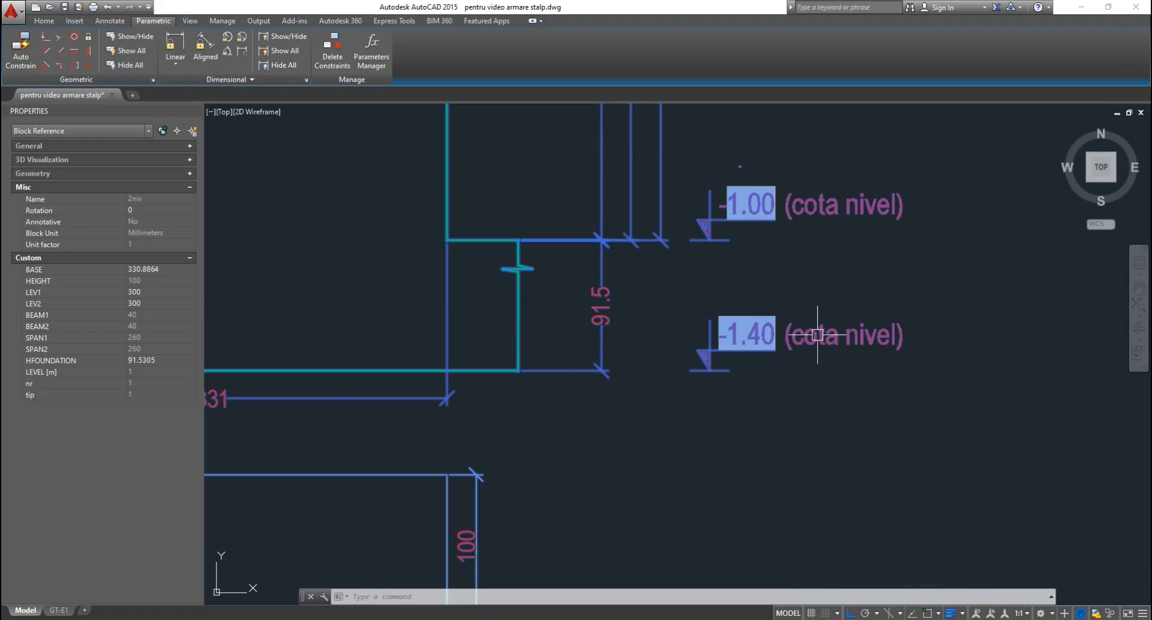
scroll(885, 357, "up", 3)
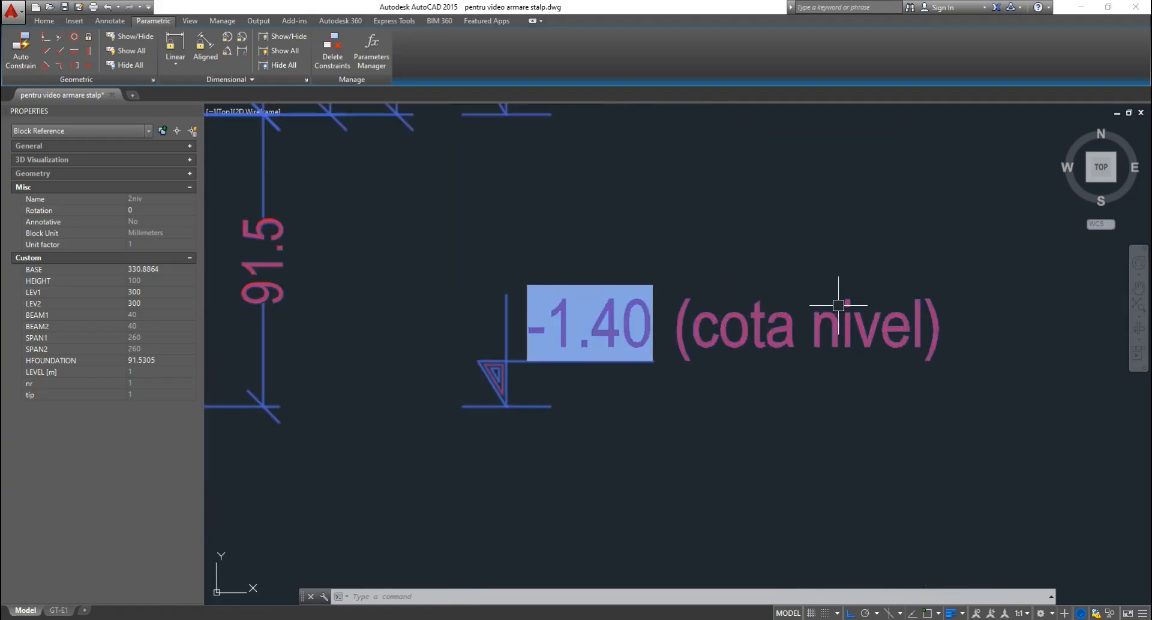
scroll(838, 306, "down", 7)
mouse_move(579, 314)
middle_mouse_down()
mouse_move(625, 314)
mouse_move(694, 339)
middle_mouse_up()
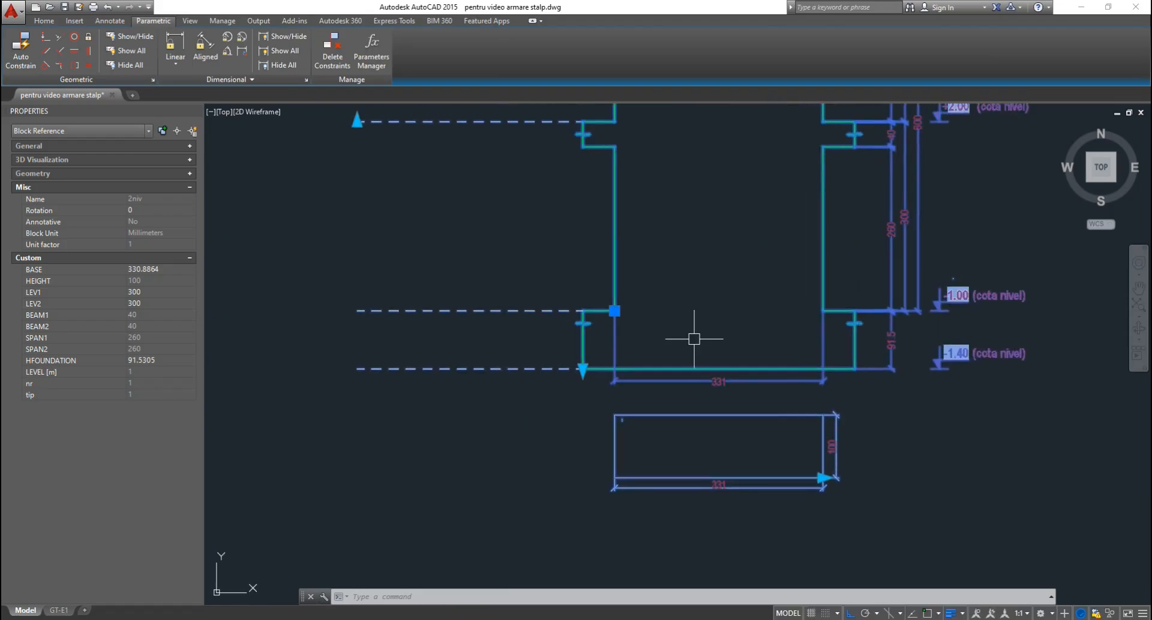
key("Escape")
key("Escape")
Open the column block's definition for editing again.
scroll(692, 336, "up", 3)
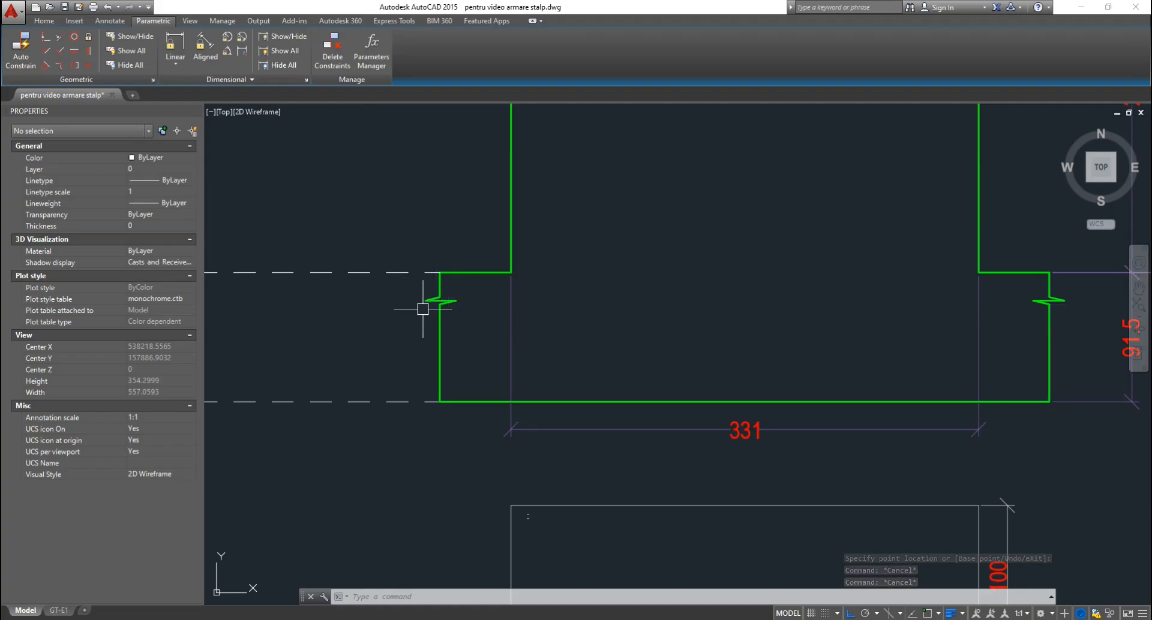
scroll(567, 335, "down", 2)
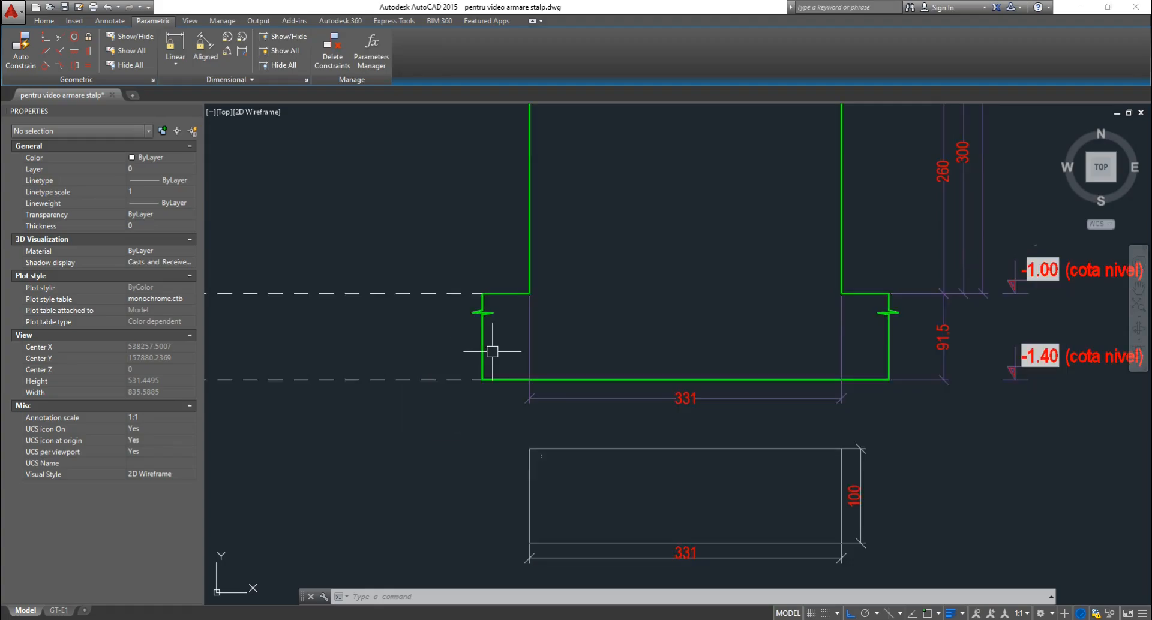
left_click(502, 380)
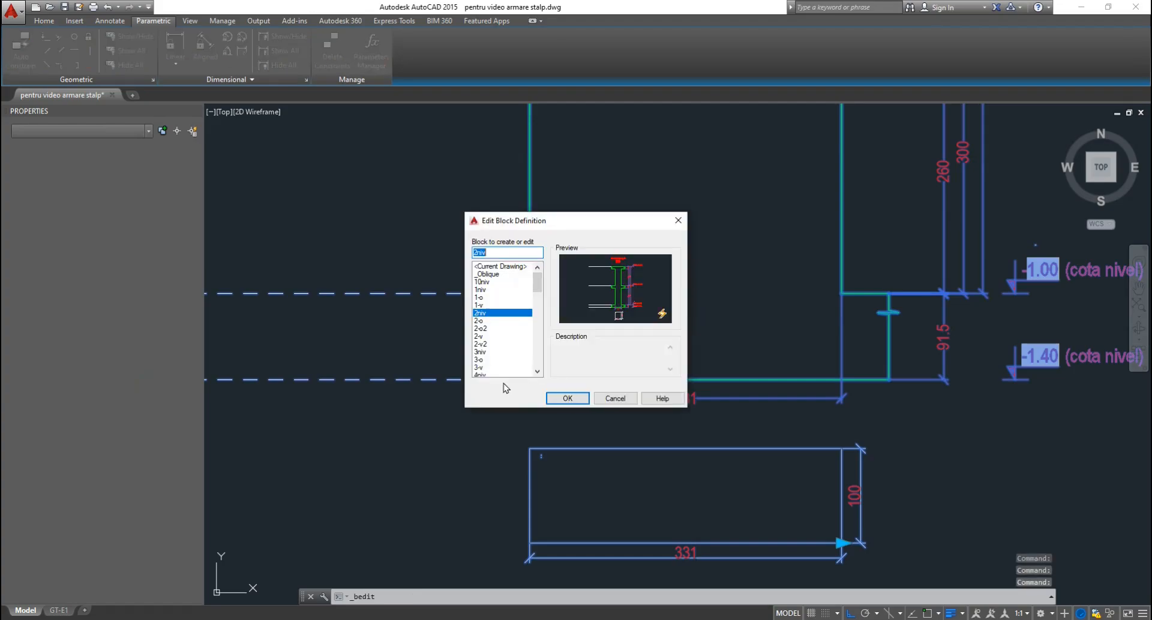
Confirm editing the 2niv block in the Block Editor.
key("Return")
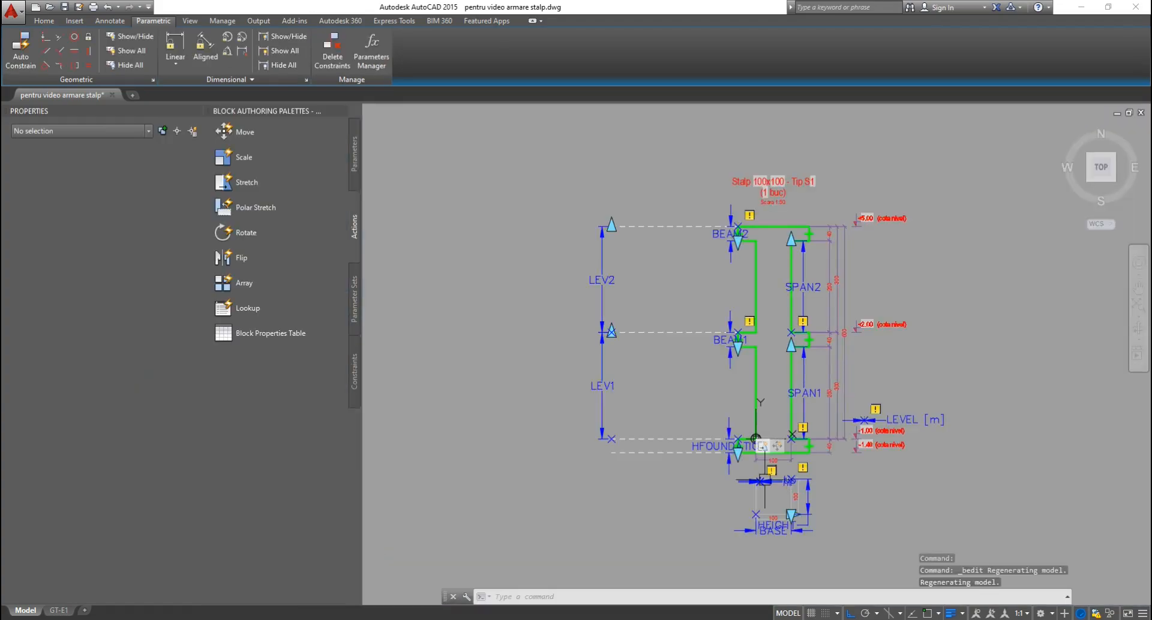
scroll(764, 451, "up", 4)
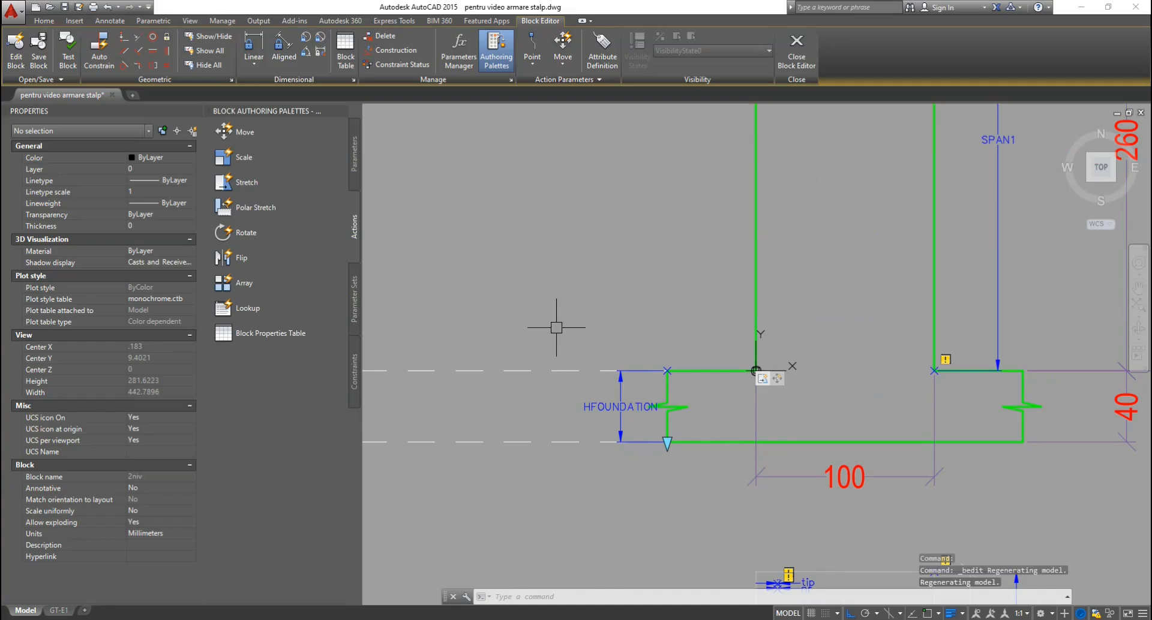
scroll(680, 428, "up", 4)
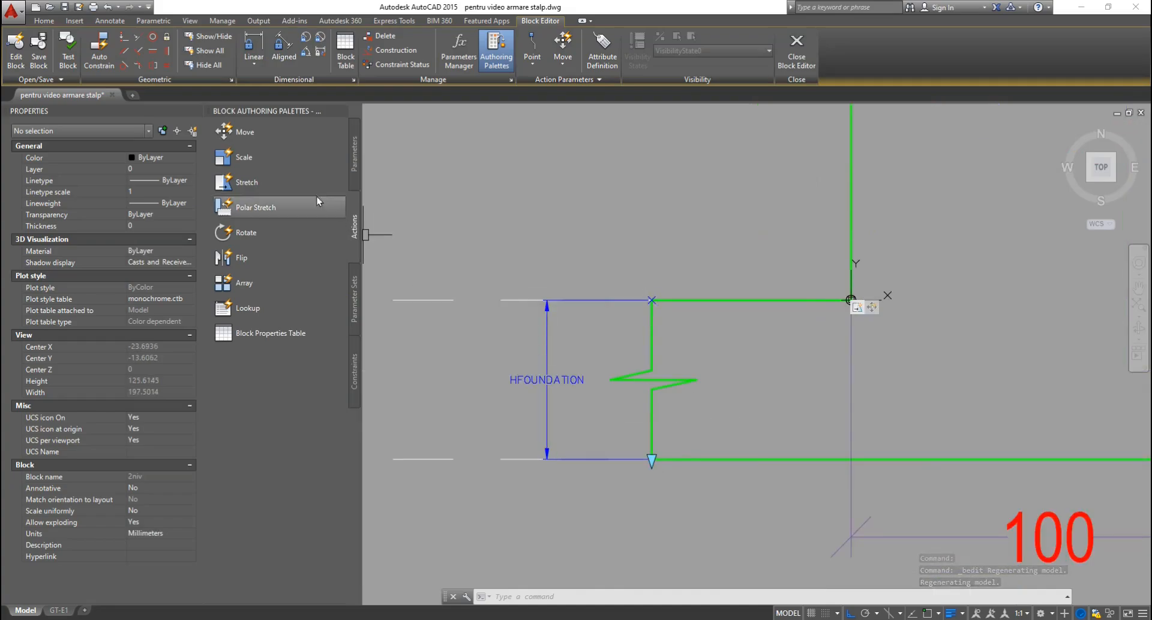
Start and cancel a Stretch action, then test-select the left foundation zigzag.
left_click(251, 183)
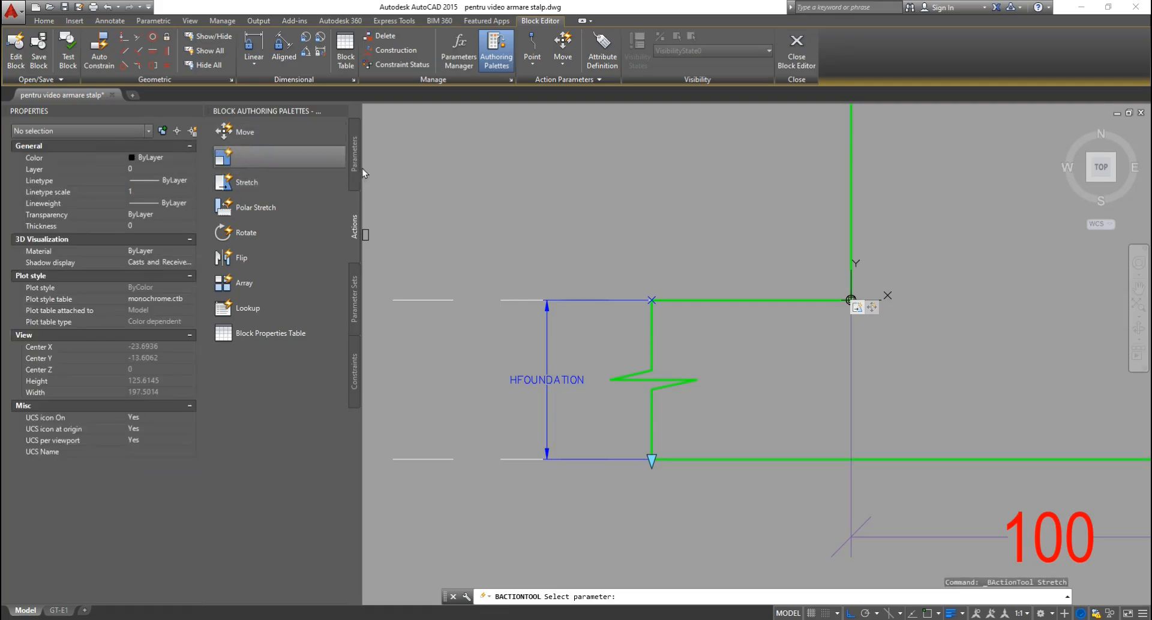
key("Escape")
key("Escape")
key("Escape")
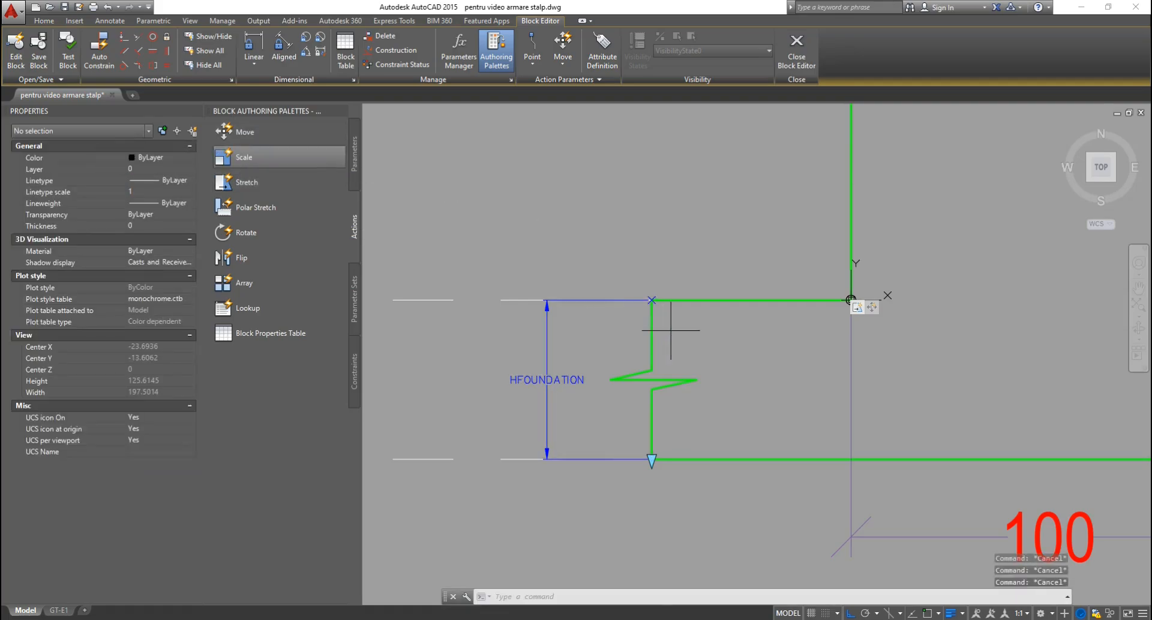
left_click(670, 330)
left_click(630, 334)
key("Escape")
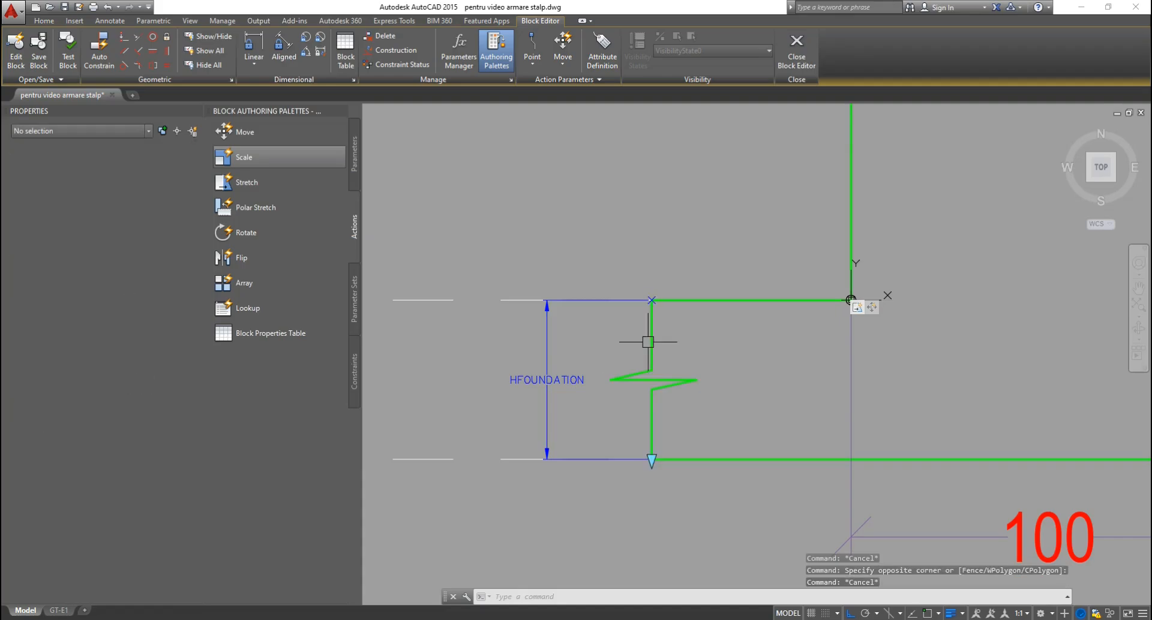
scroll(645, 380, "up", 2)
left_click(564, 333)
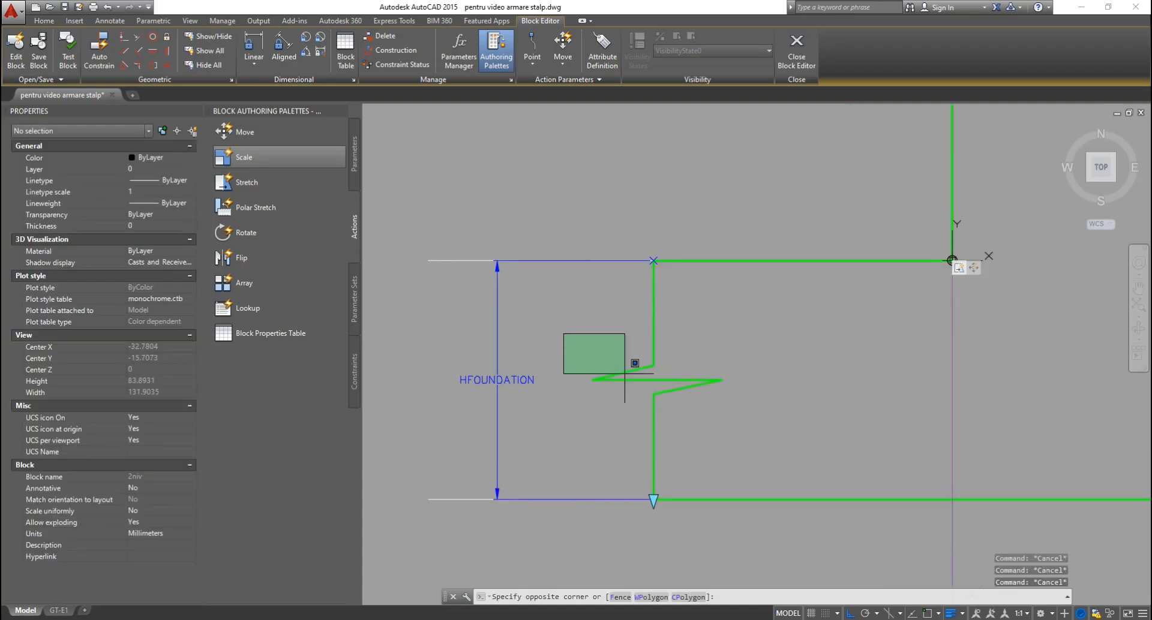
left_click(748, 424)
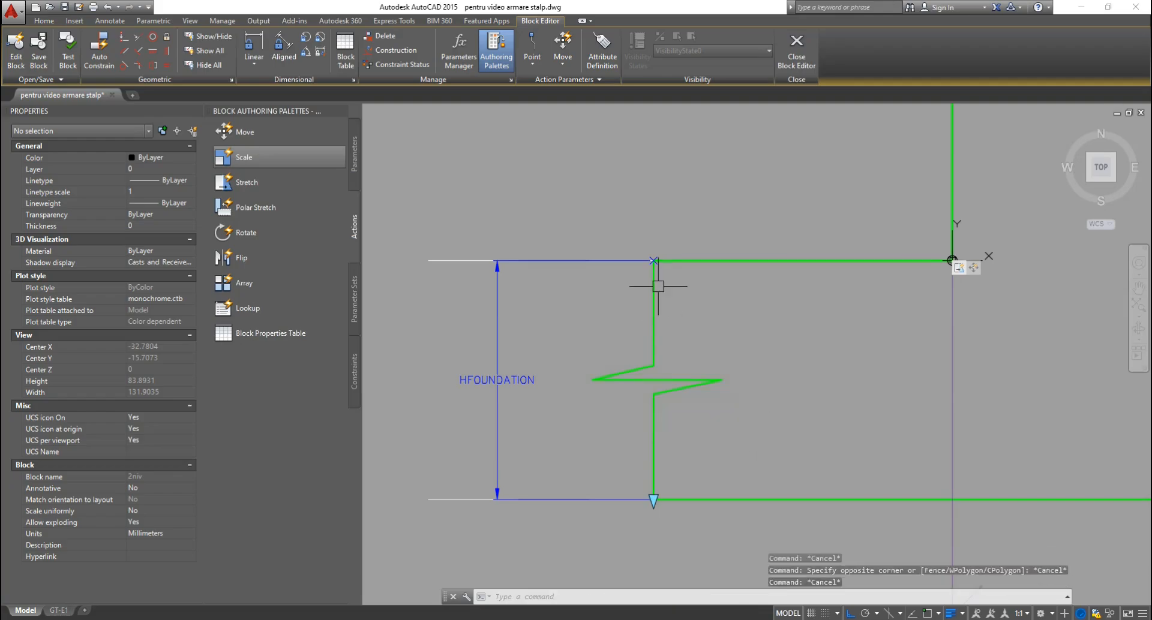
Check the HFOUNDATION parameter at the foundation's top corner, then start a new Stretch action.
left_click(630, 229)
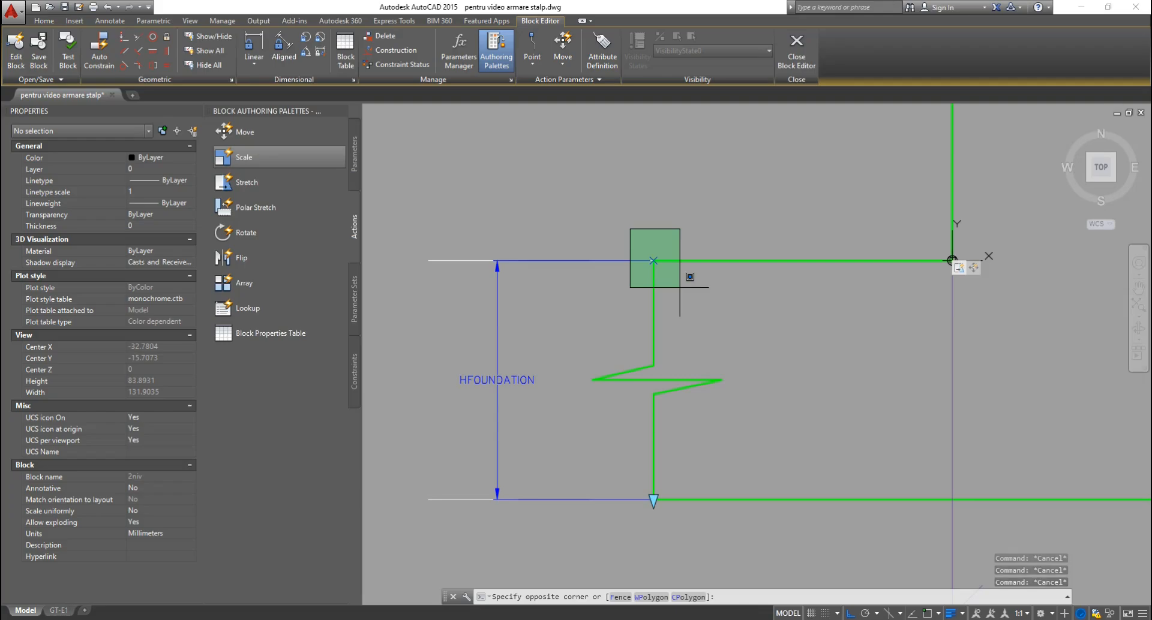
left_click(680, 287)
left_click(654, 499)
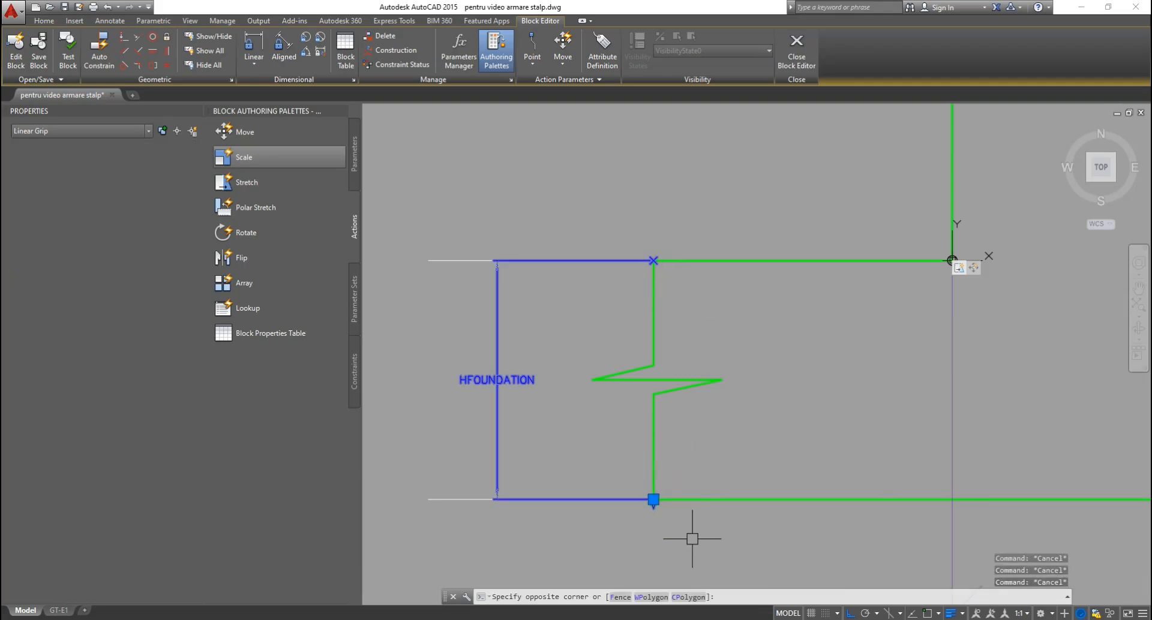
key("Escape")
scroll(682, 478, "down", 5)
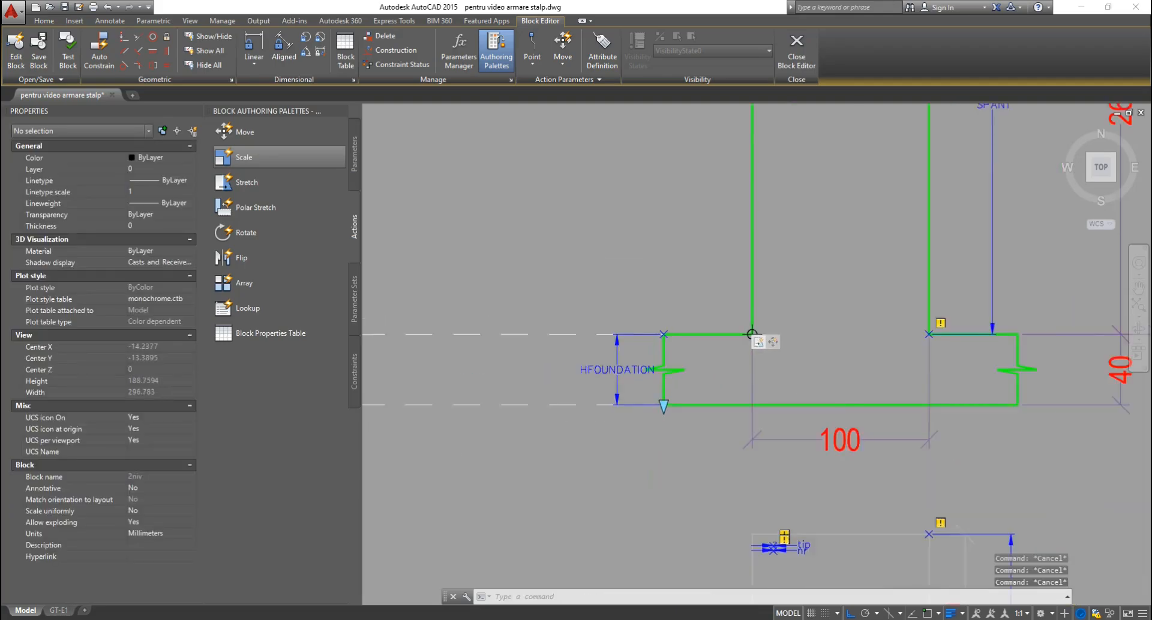
scroll(712, 424, "down", 2)
scroll(667, 406, "up", 4)
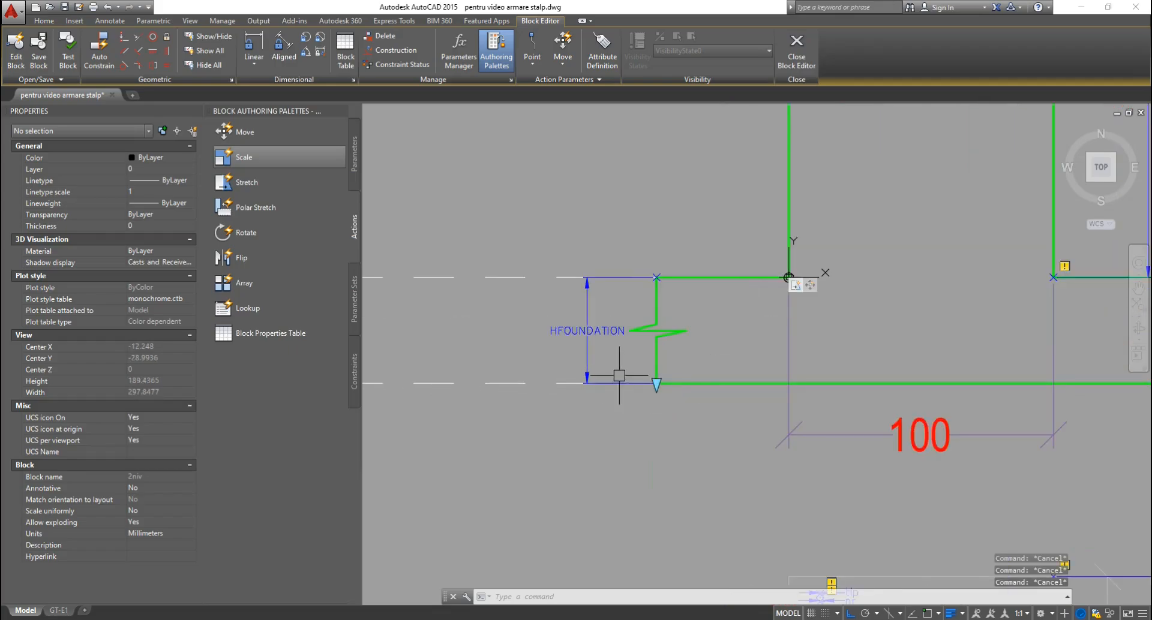
scroll(631, 362, "down", 2)
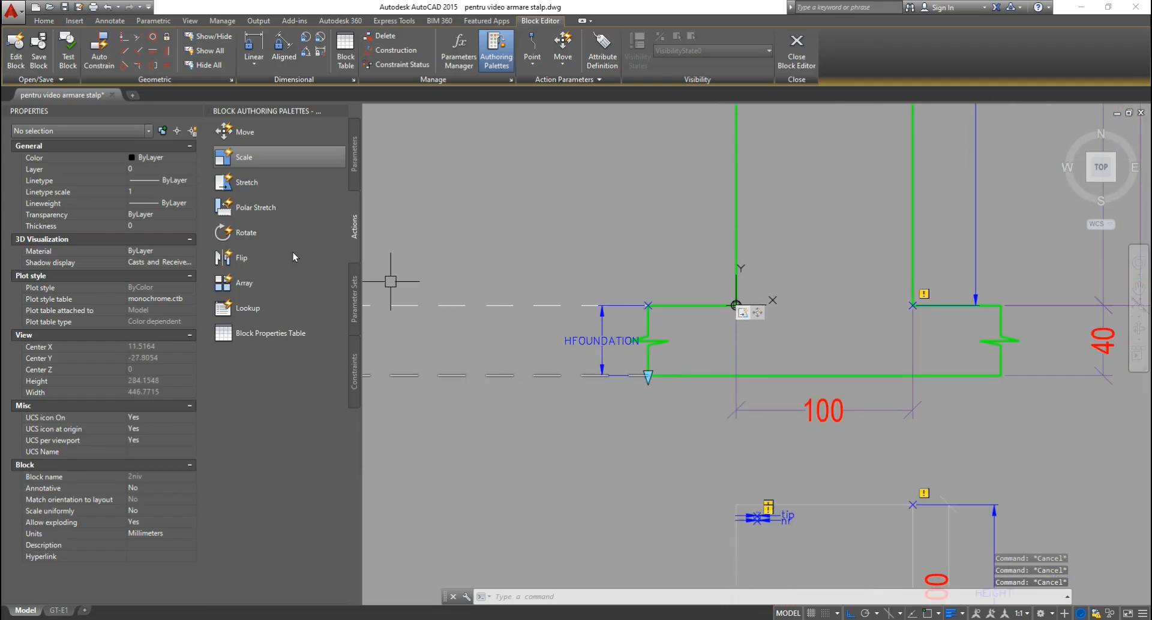
left_click(247, 180)
Attach the Stretch to HFOUNDATION, frame the foundation, and include both zigzag break symbols.
scroll(610, 336, "up", 3)
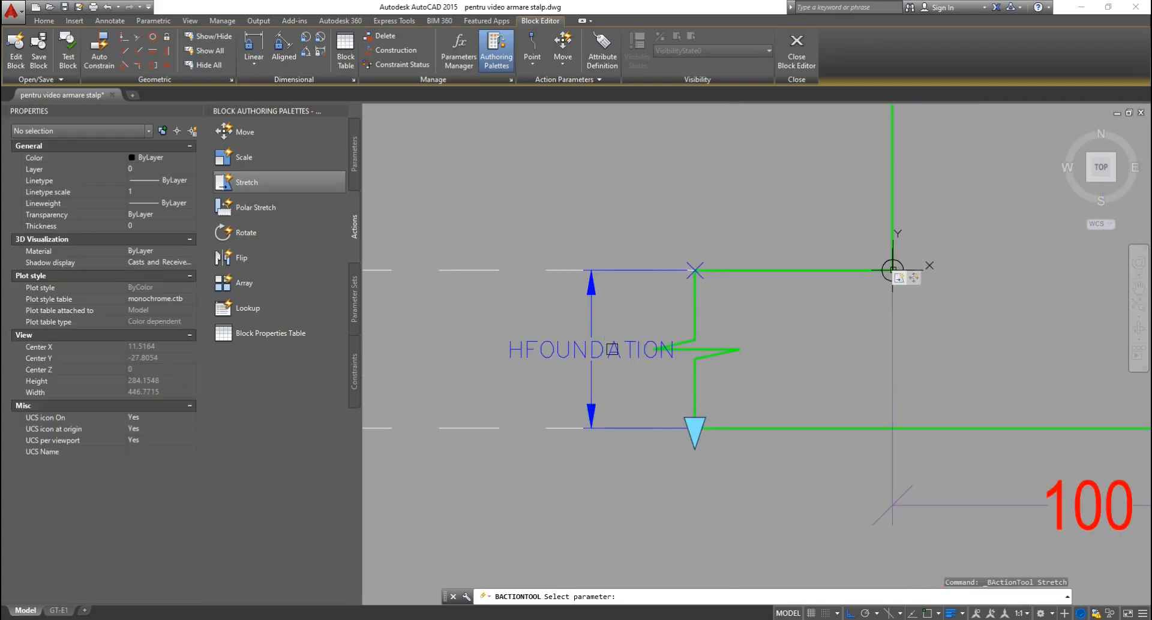
left_click(597, 352)
key("Return")
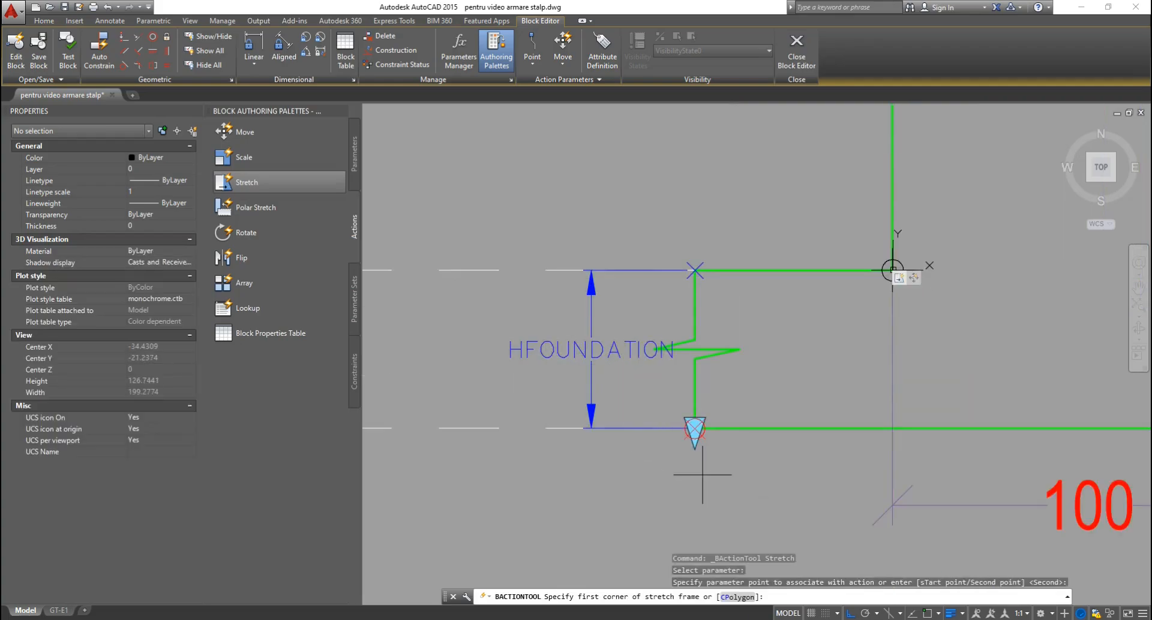
left_click(519, 310)
scroll(544, 328, "down", 1)
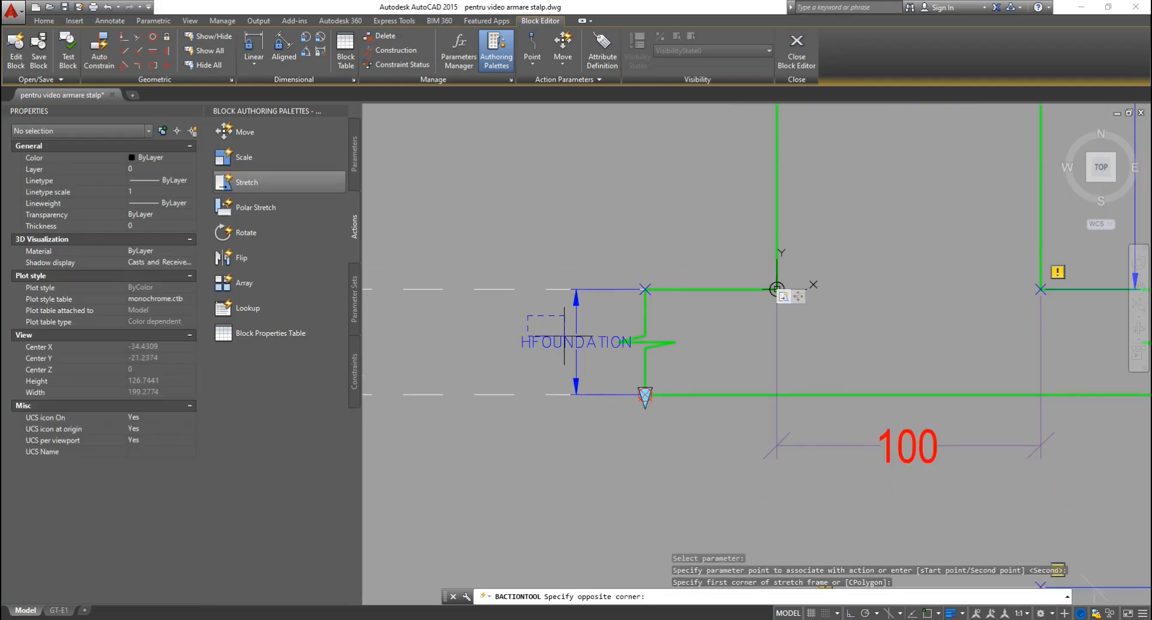
middle_click_drag(796, 363, 623, 390)
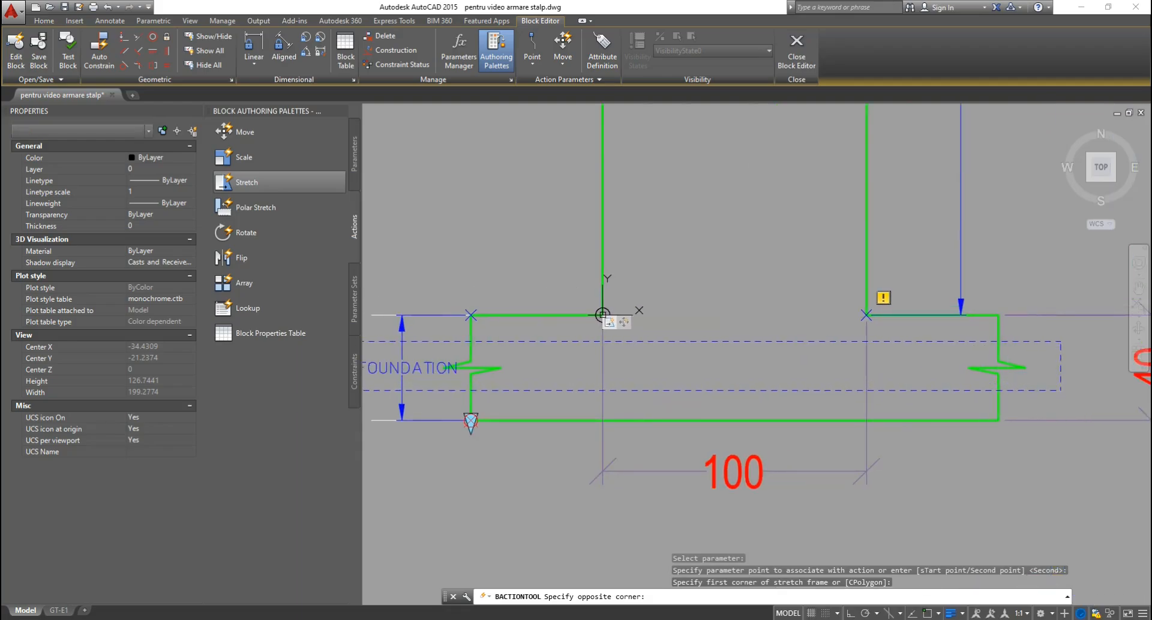
left_click(1060, 391)
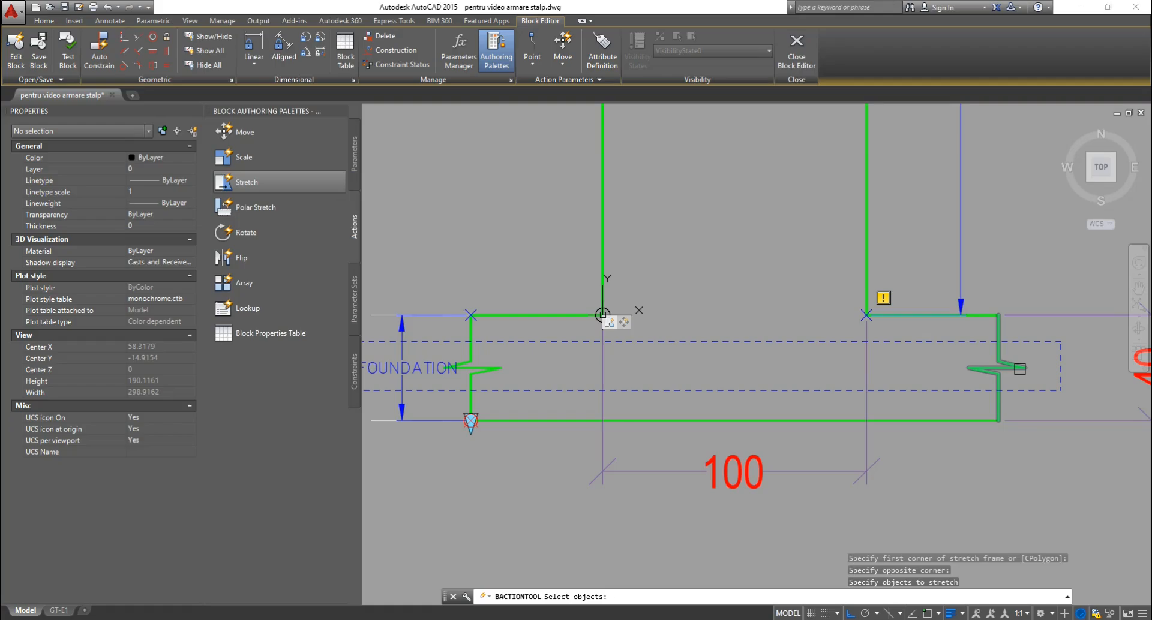
left_click(1020, 369)
left_click(494, 367)
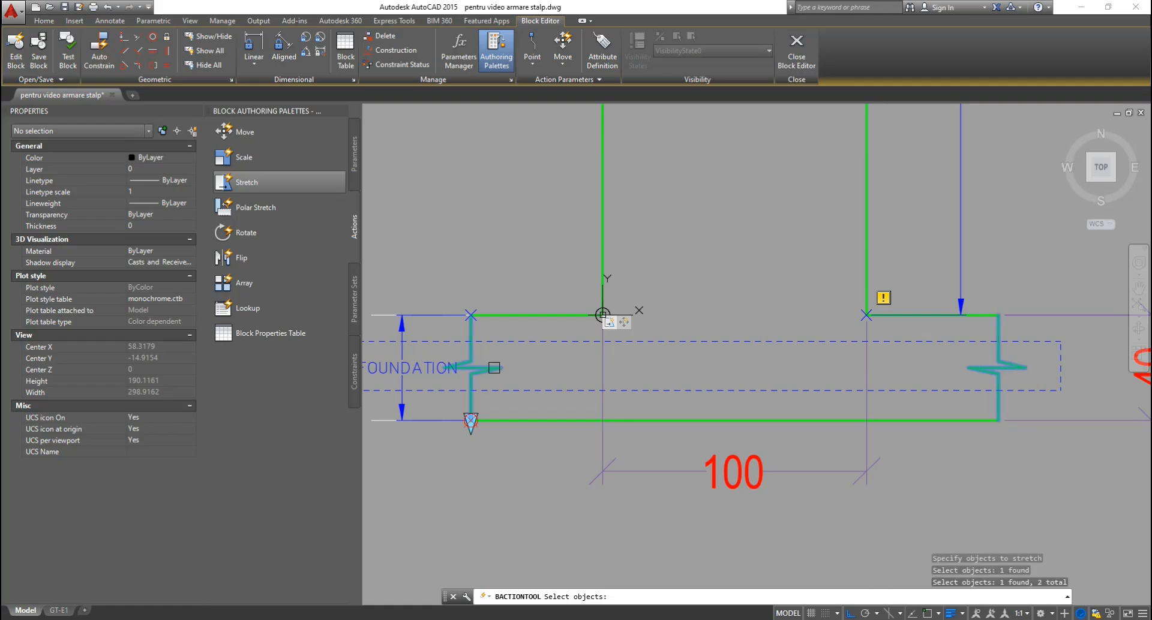
key("Return")
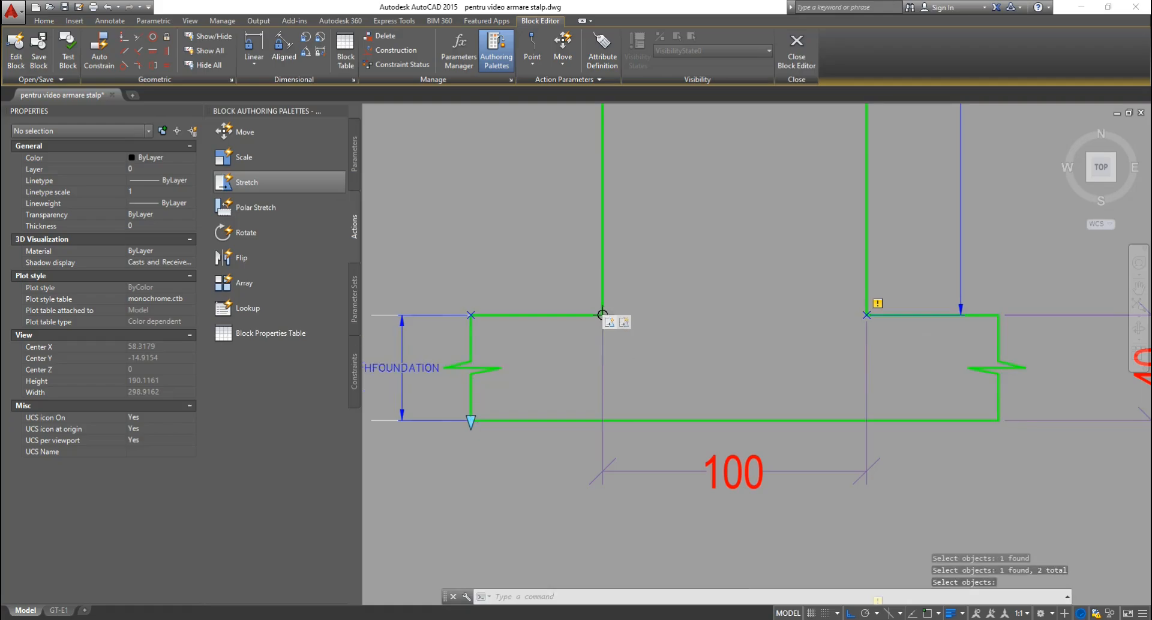
Place the HFOUNDATION action marker beside its lower grip and inspect the Stretch4 properties.
scroll(654, 328, "down", 4)
left_click_drag(659, 331, 557, 432)
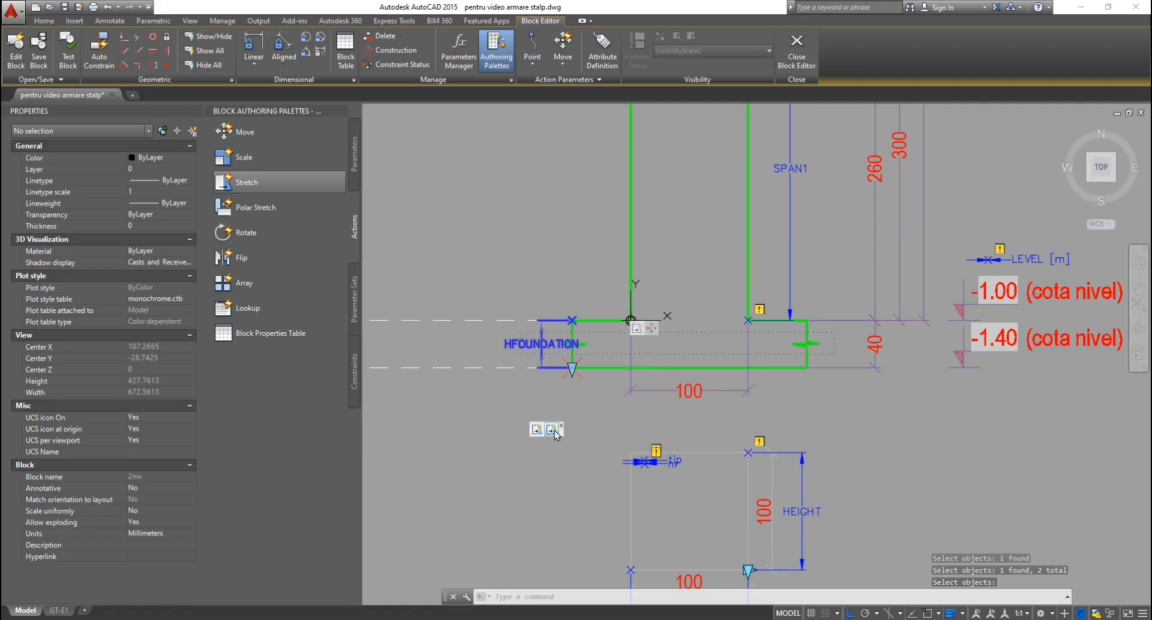
left_click_drag(658, 332, 670, 512)
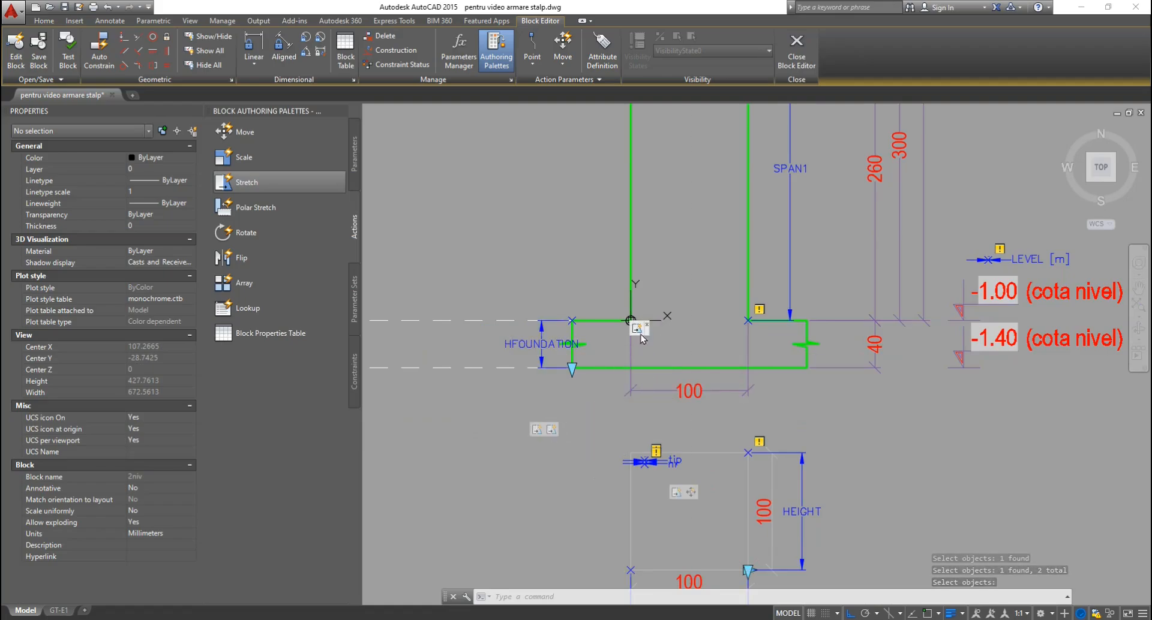
left_click_drag(542, 430, 563, 397)
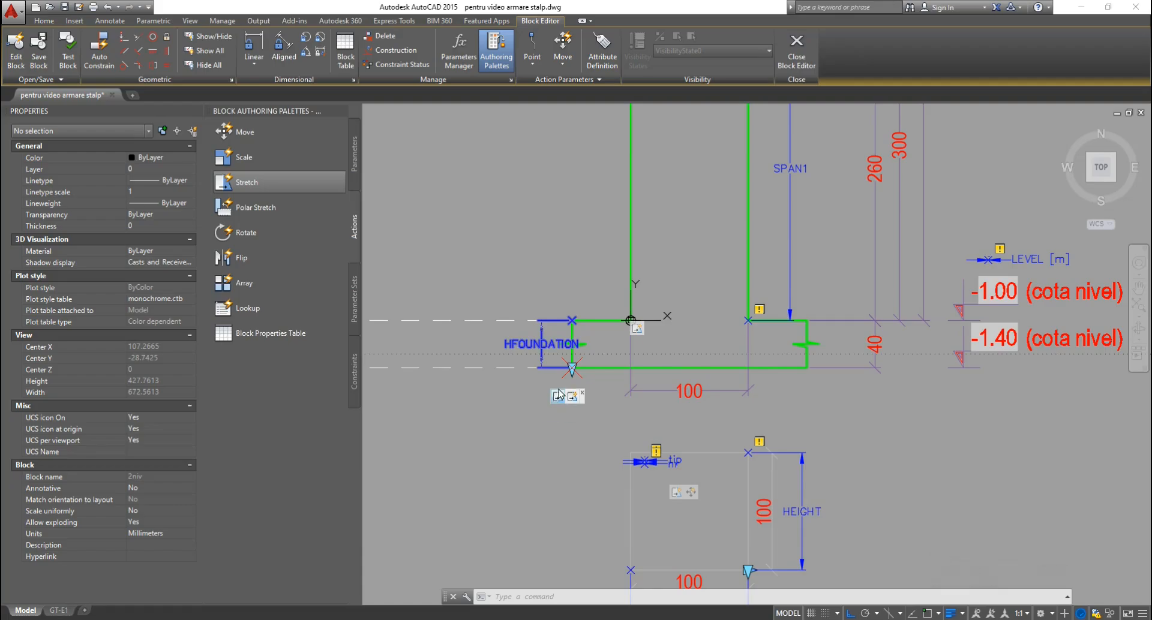
scroll(552, 380, "up", 4)
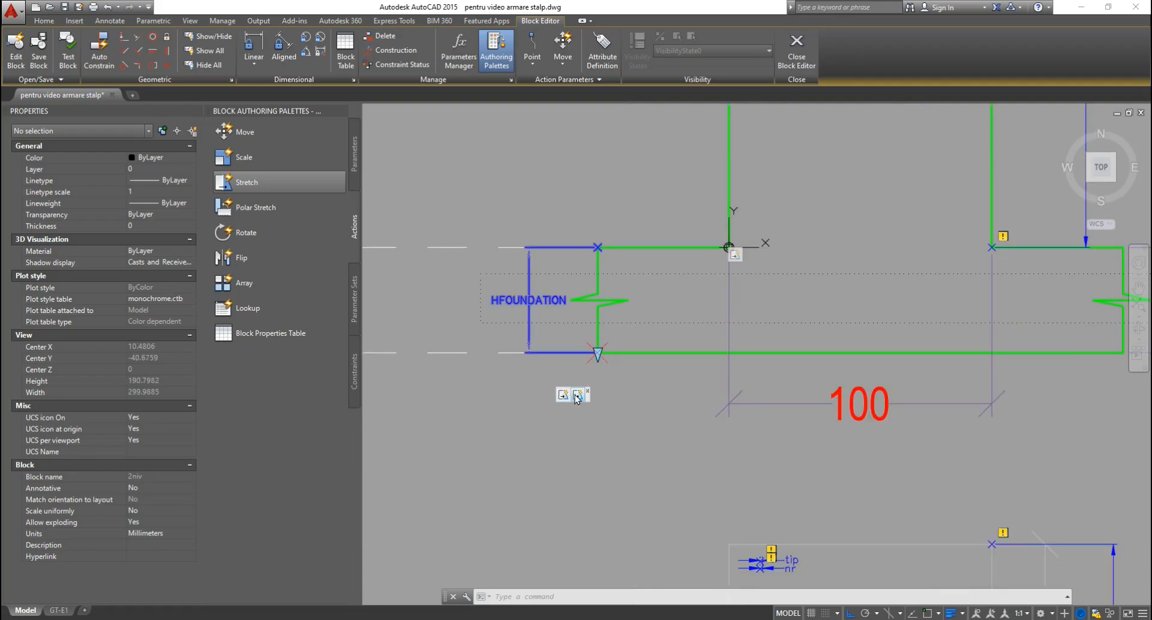
left_click(576, 396)
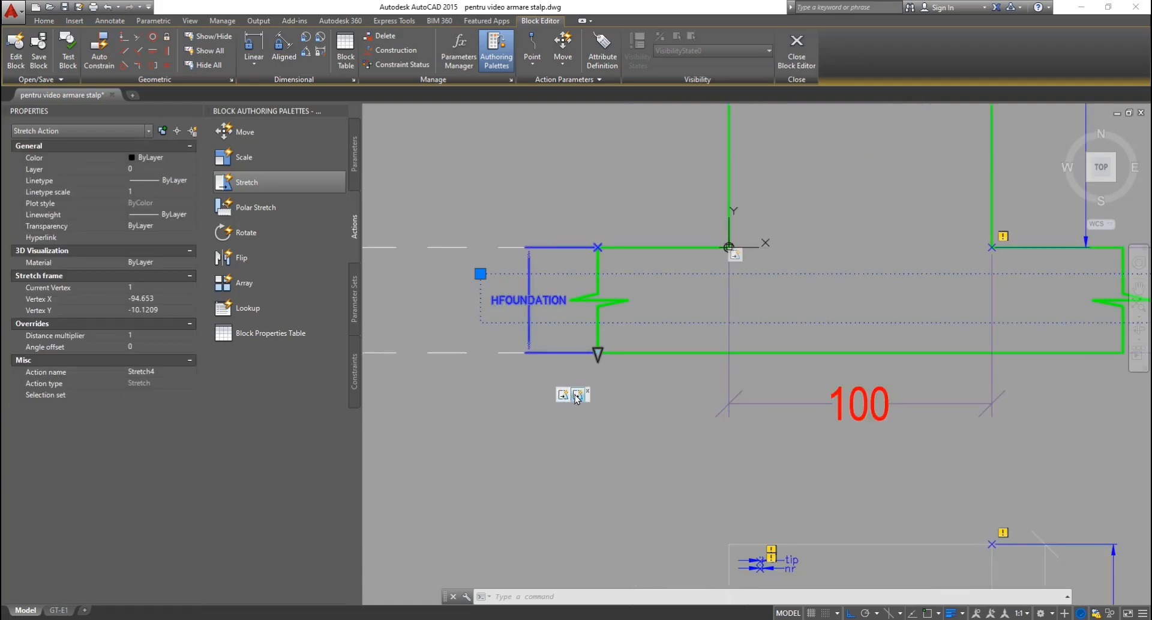
Set the HFOUNDATION stretch's distance multiplier to 0.5, then save and close the Block Editor.
left_click(144, 336)
type("0.5")
key("Return")
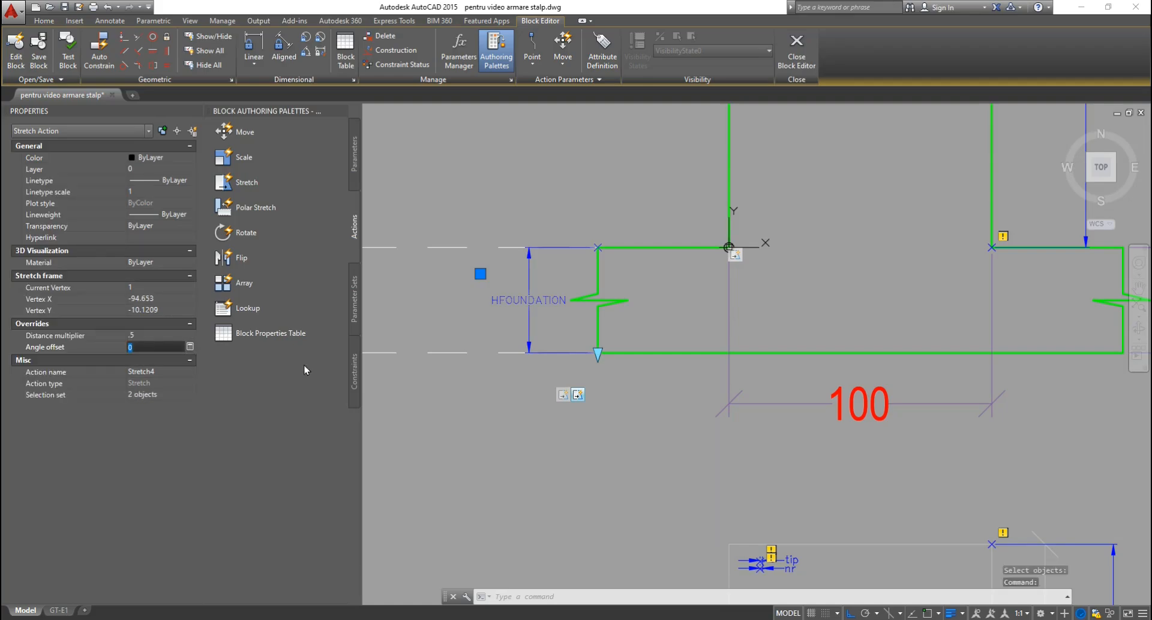
key("Escape")
key("Escape")
key("Escape")
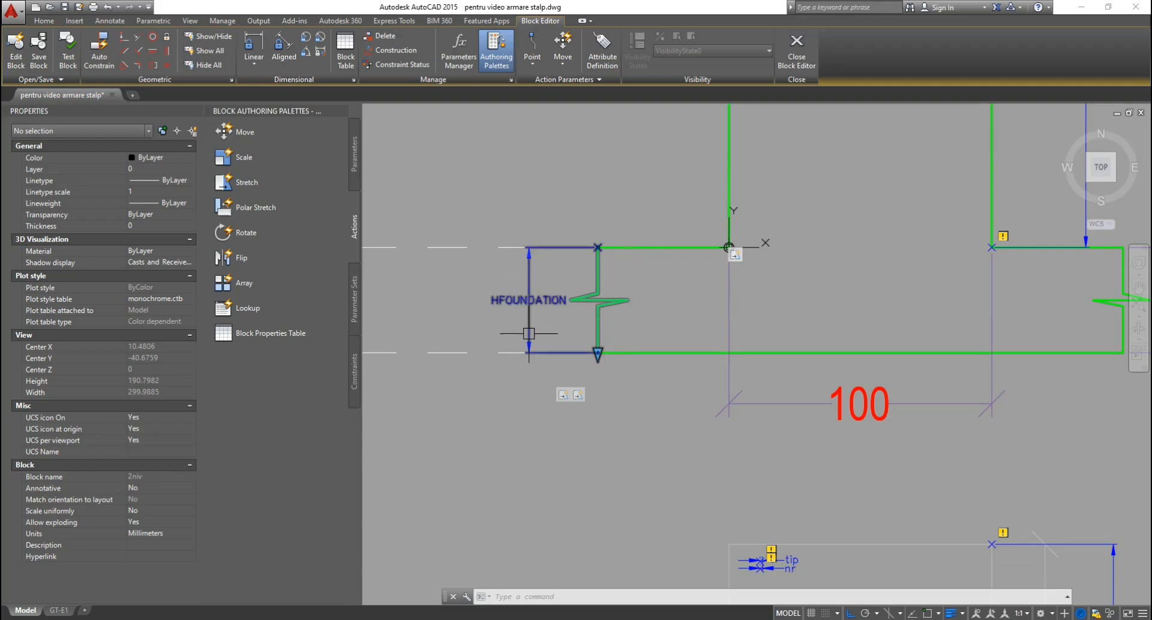
left_click(797, 51)
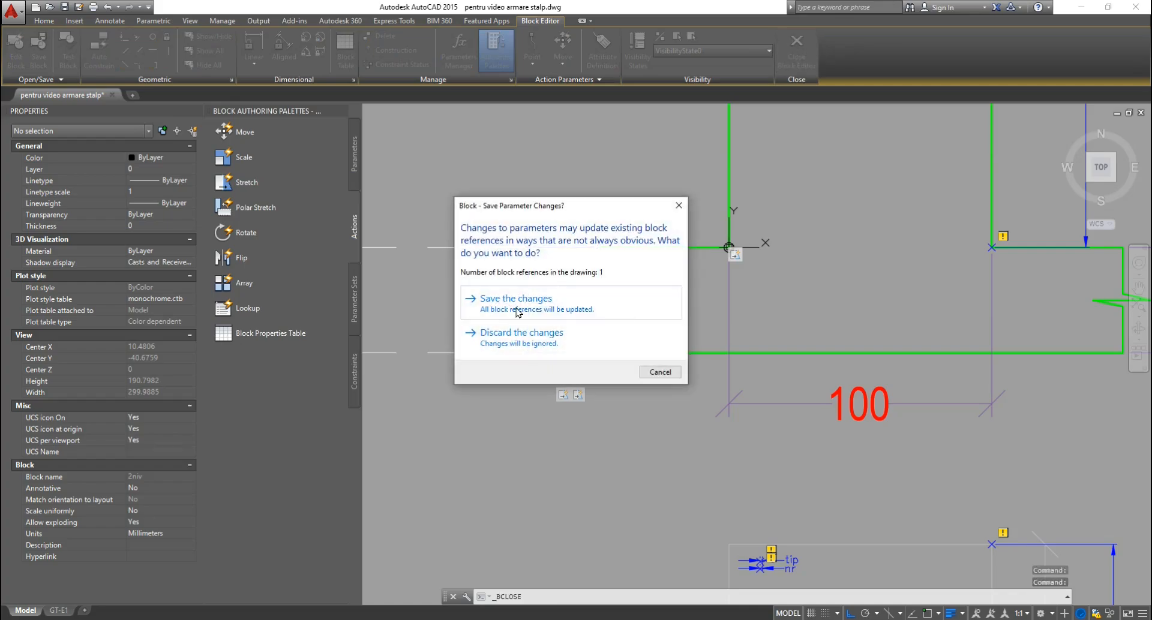
left_click(517, 311)
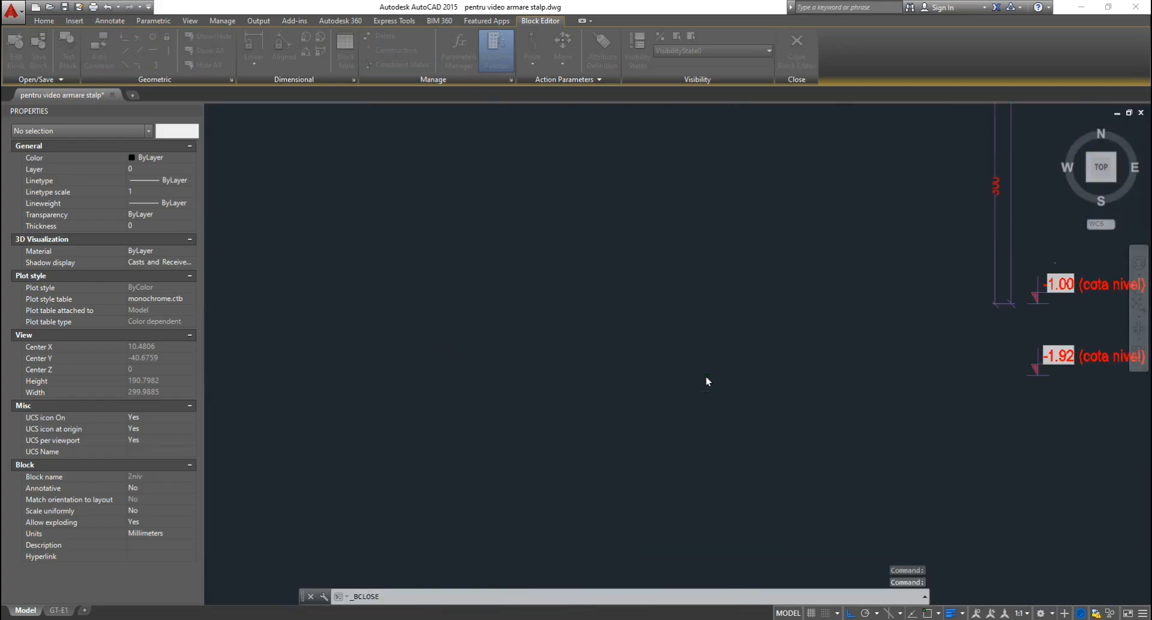
Drag the block's bottom foundation grip down to HFOUNDATION 173.391, keeping the break marks centred.
scroll(529, 364, "up", 5)
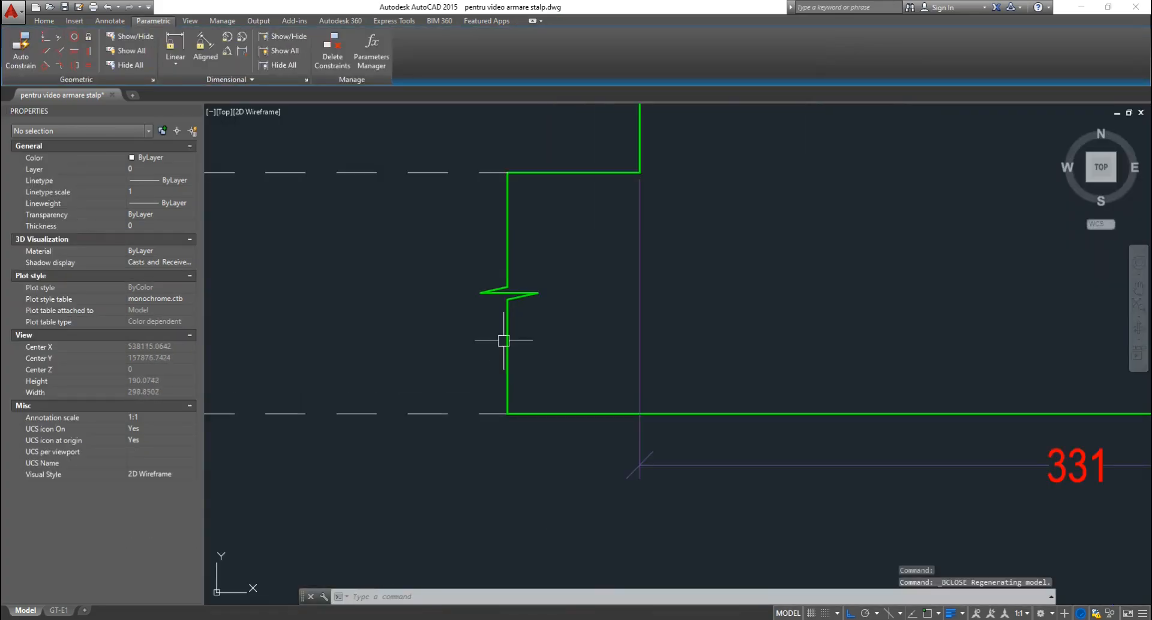
scroll(495, 263, "down", 5)
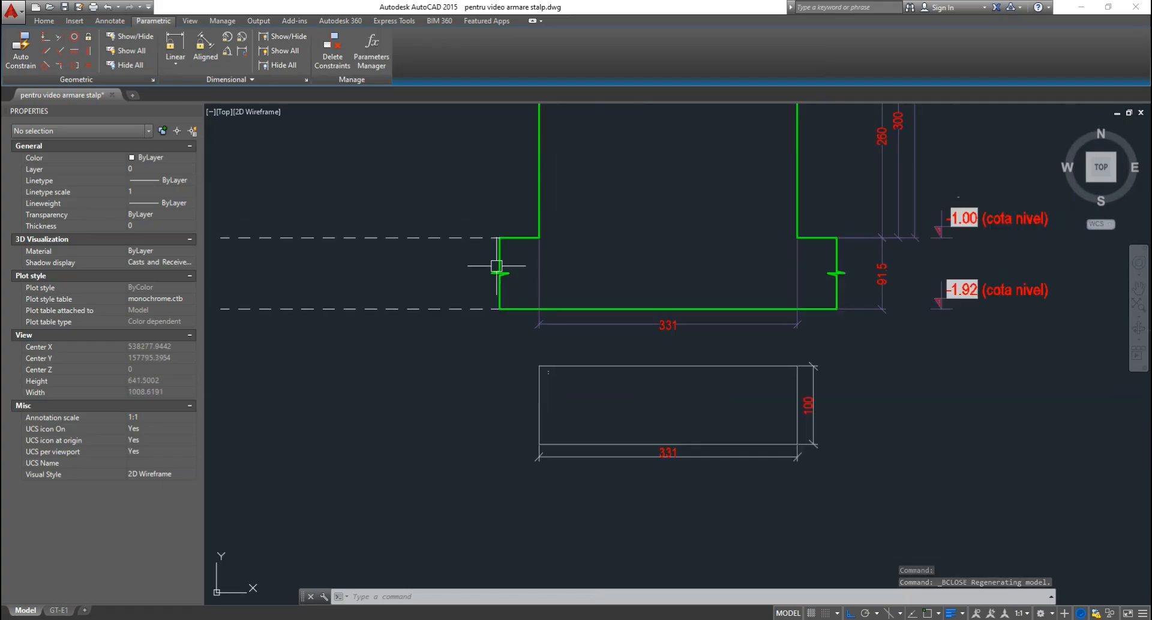
key("Escape")
key("Escape")
left_click(566, 324)
left_click(566, 330)
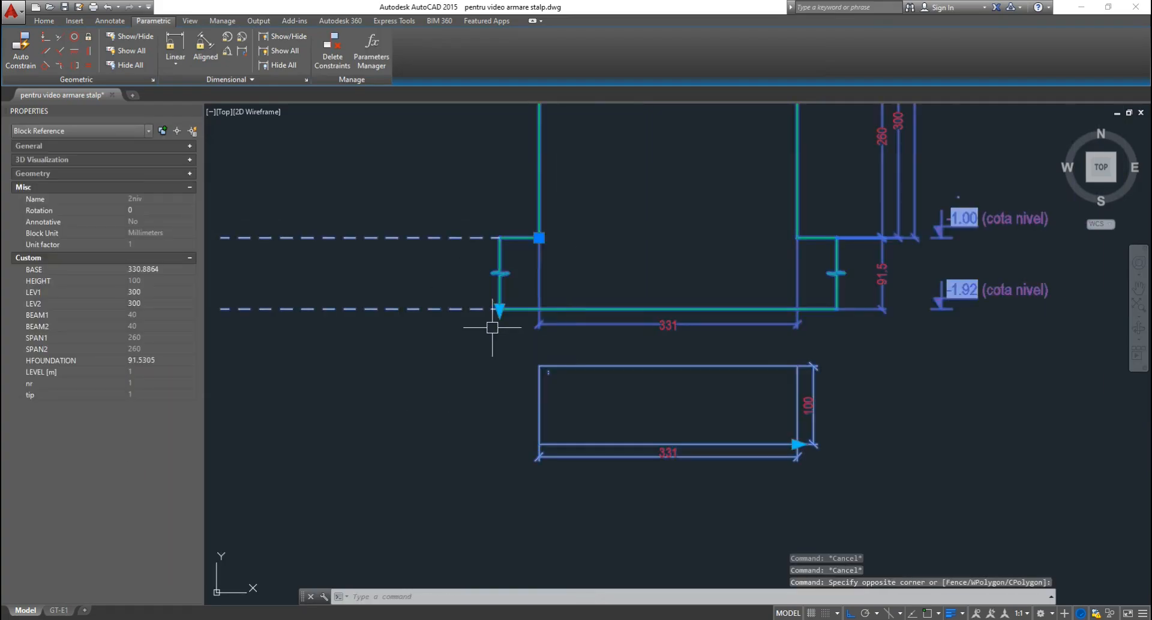
left_click(500, 309)
left_click(499, 374)
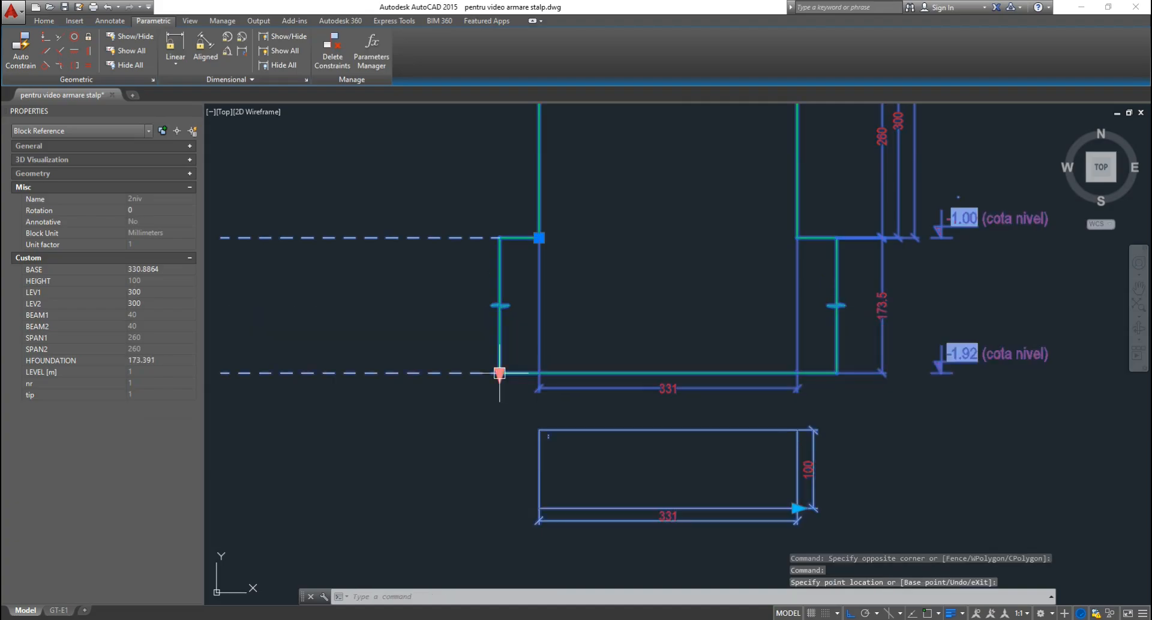
scroll(523, 320, "up", 2)
key("Escape")
key("Escape")
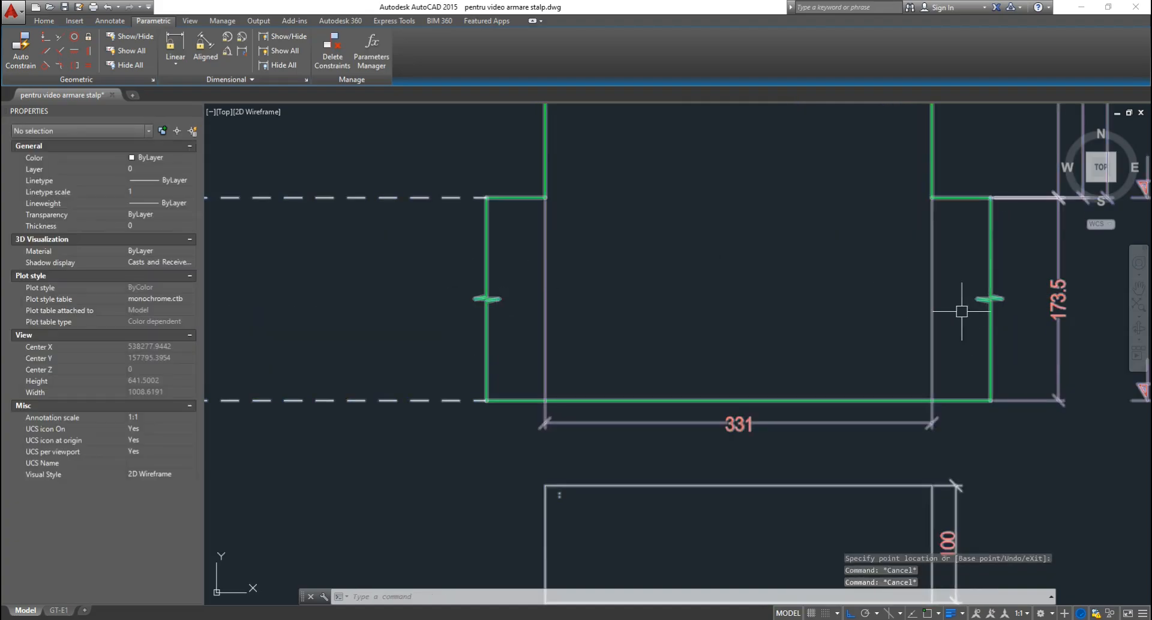
Reselect the column block to edit its definition.
scroll(905, 306, "down", 7)
scroll(758, 317, "up", 2)
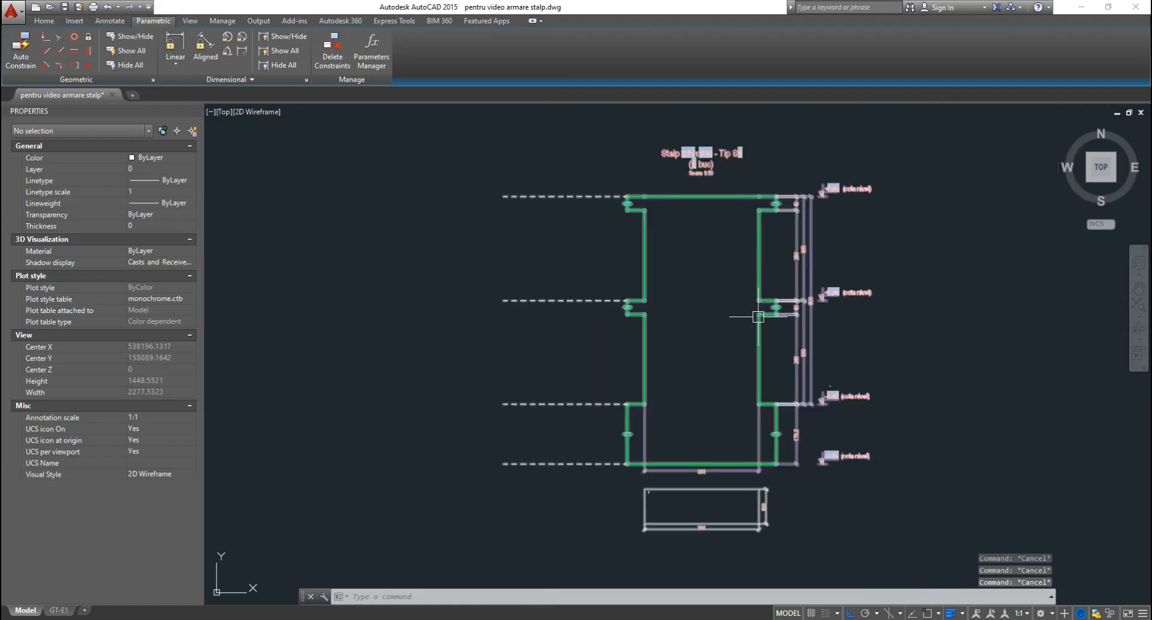
left_click(744, 329)
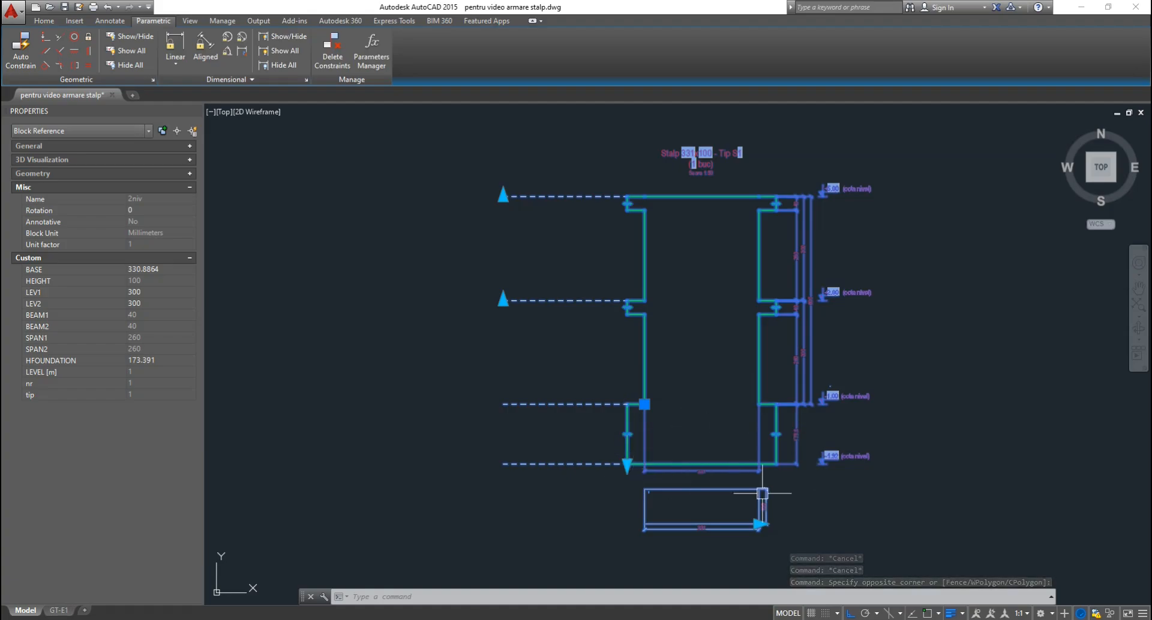
key("Escape")
key("Escape")
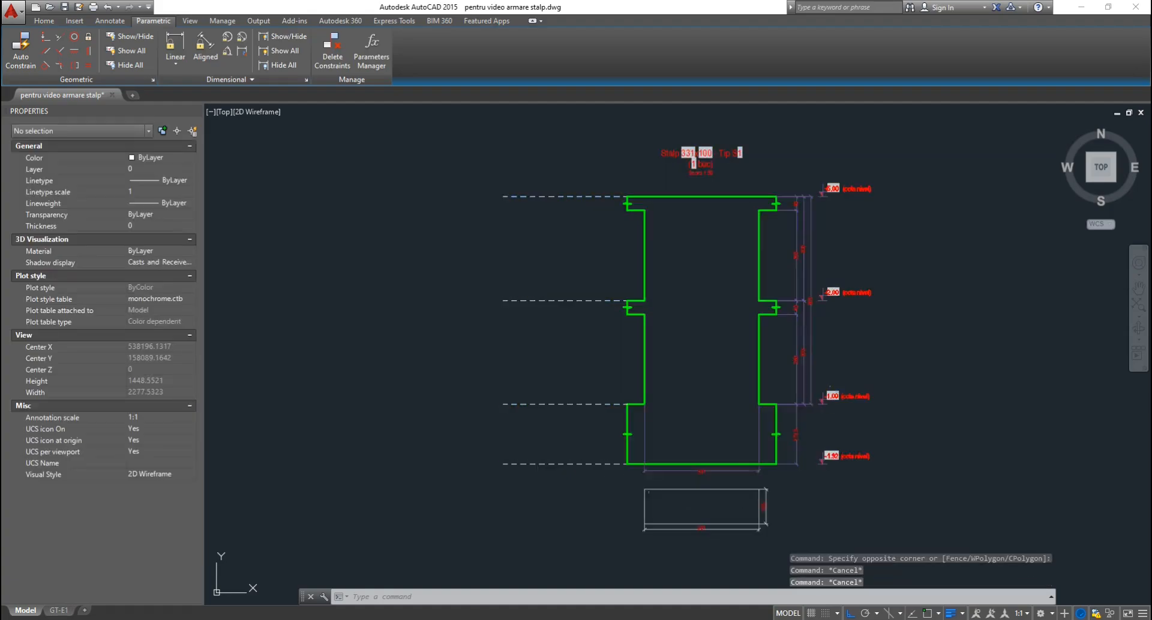
left_click(713, 489)
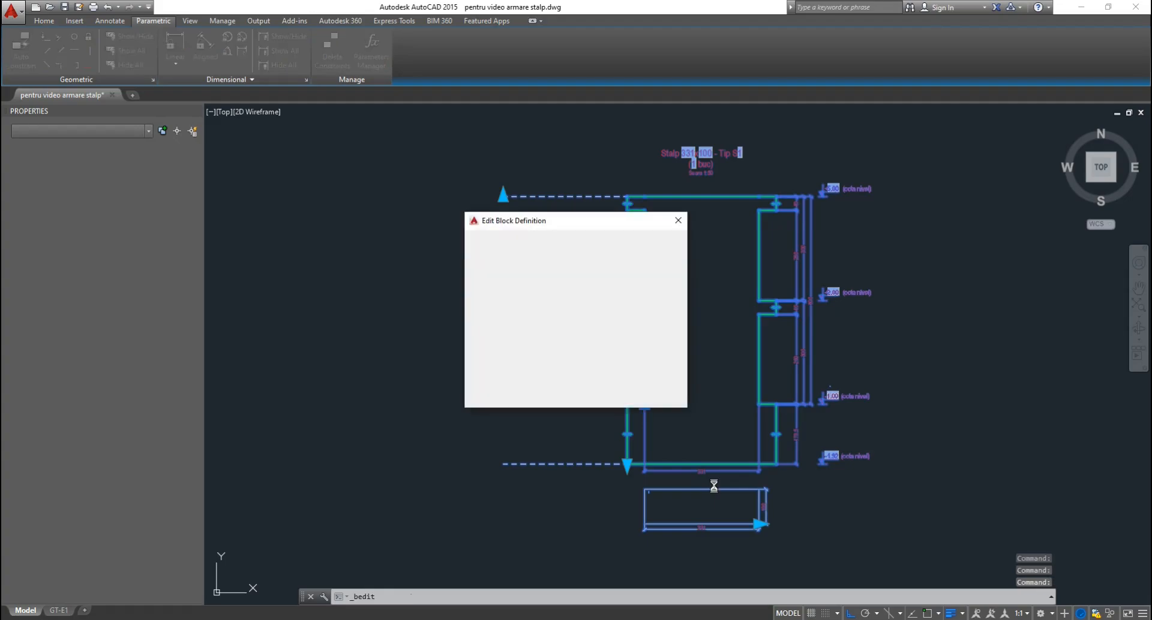
Open the block definition and bring the BASE/HEIGHT section rectangle into view.
key("Return")
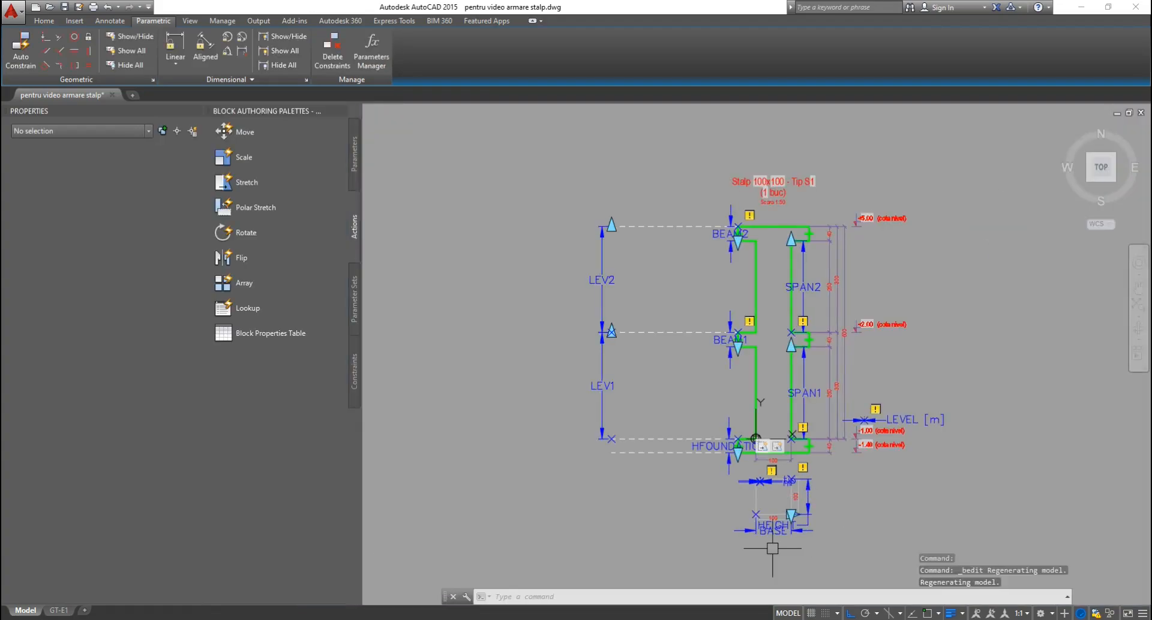
scroll(810, 520, "up", 4)
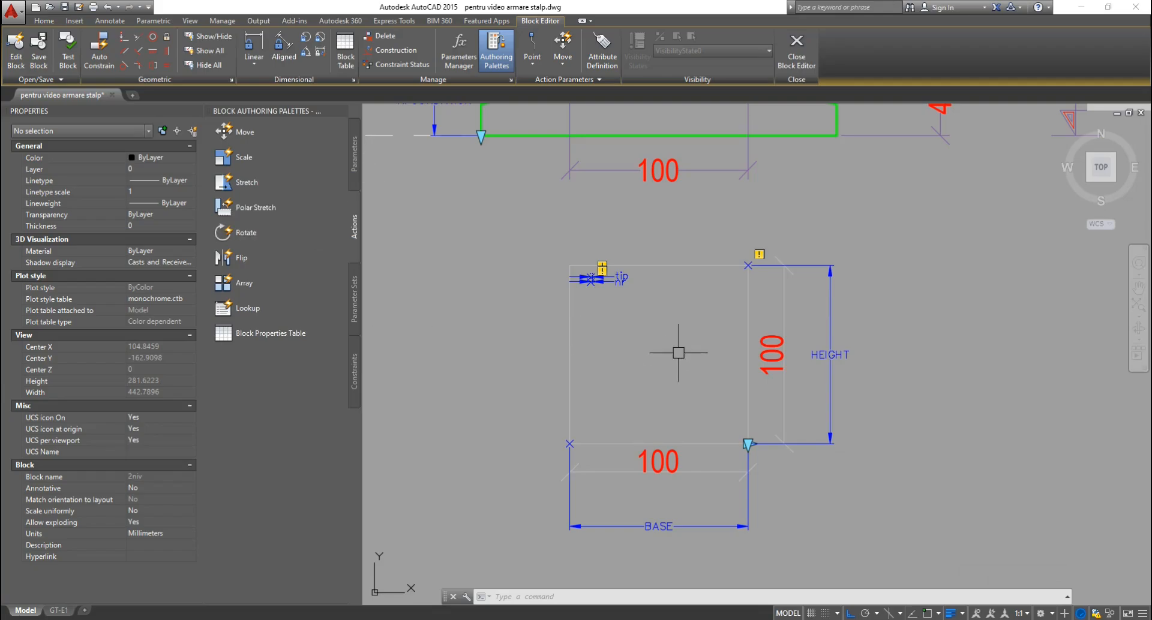
middle_click_drag(678, 352, 738, 331)
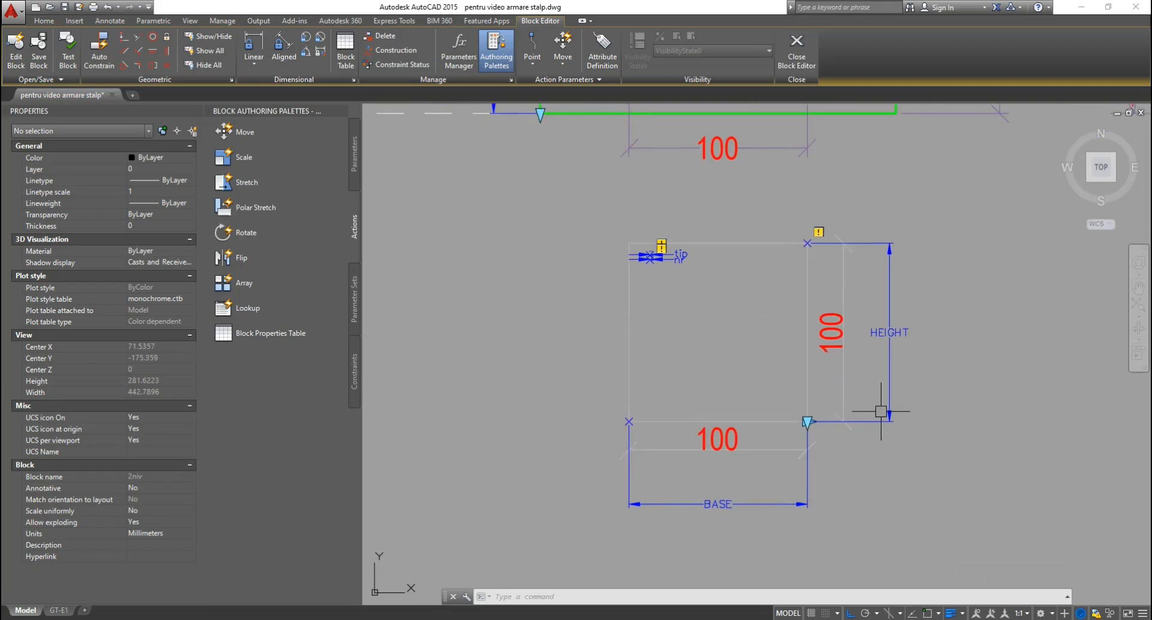
left_click(354, 159)
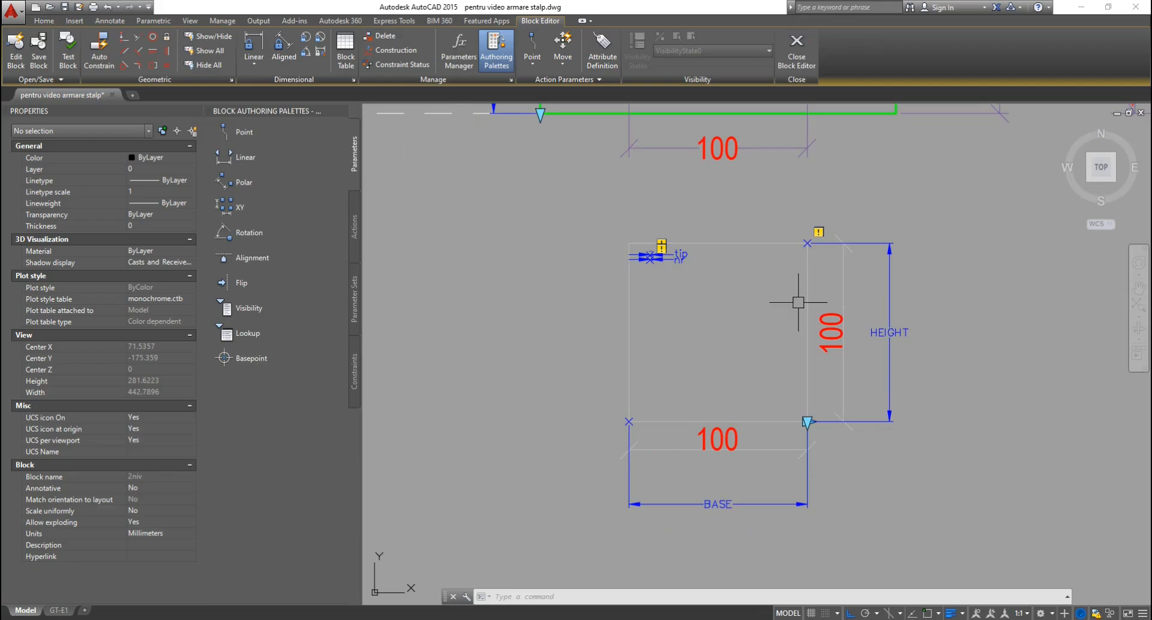
left_click(355, 236)
Add a Stretch on HEIGHT's lower point, framing the rectangle's bottom and picking its 7 objects.
left_click(246, 181)
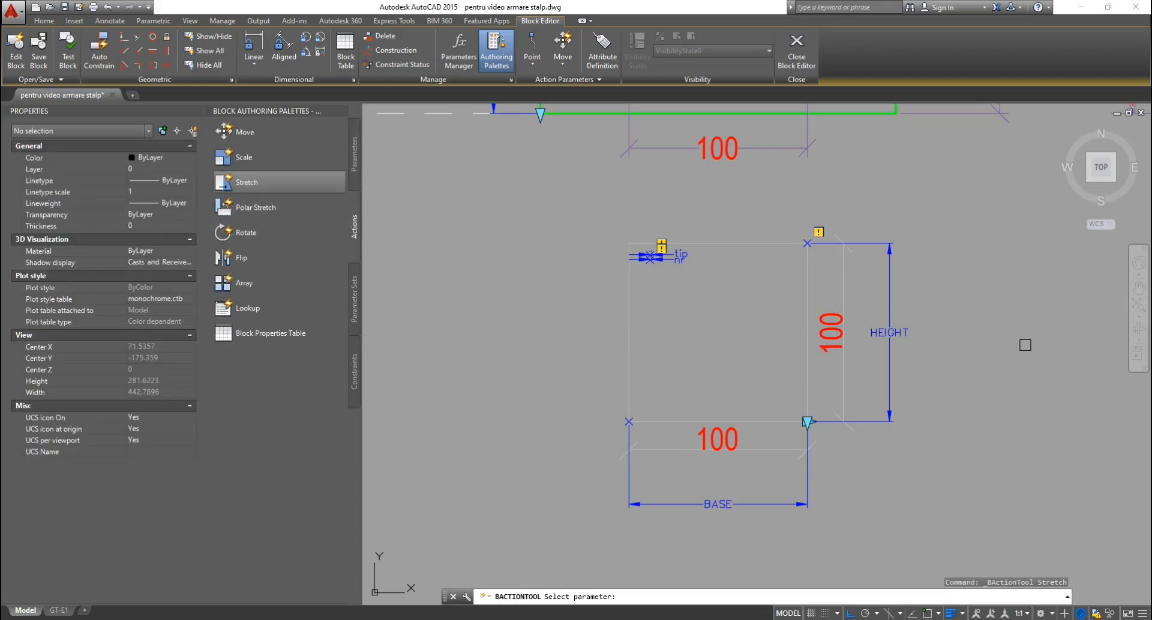
left_click(911, 353)
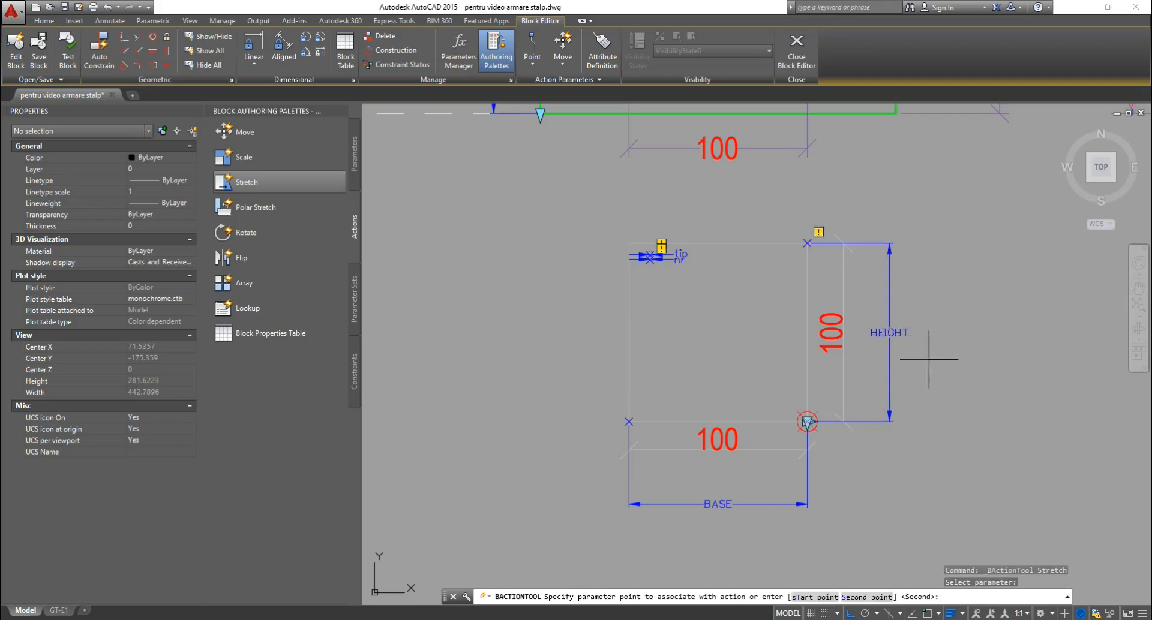
left_click(857, 470)
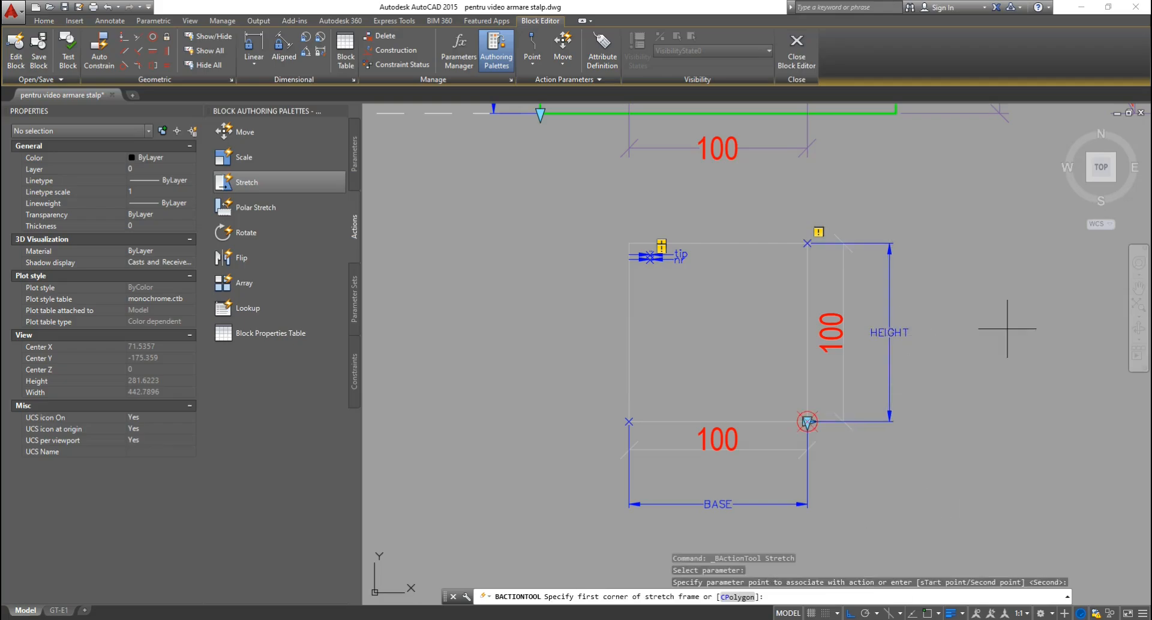
left_click(1024, 312)
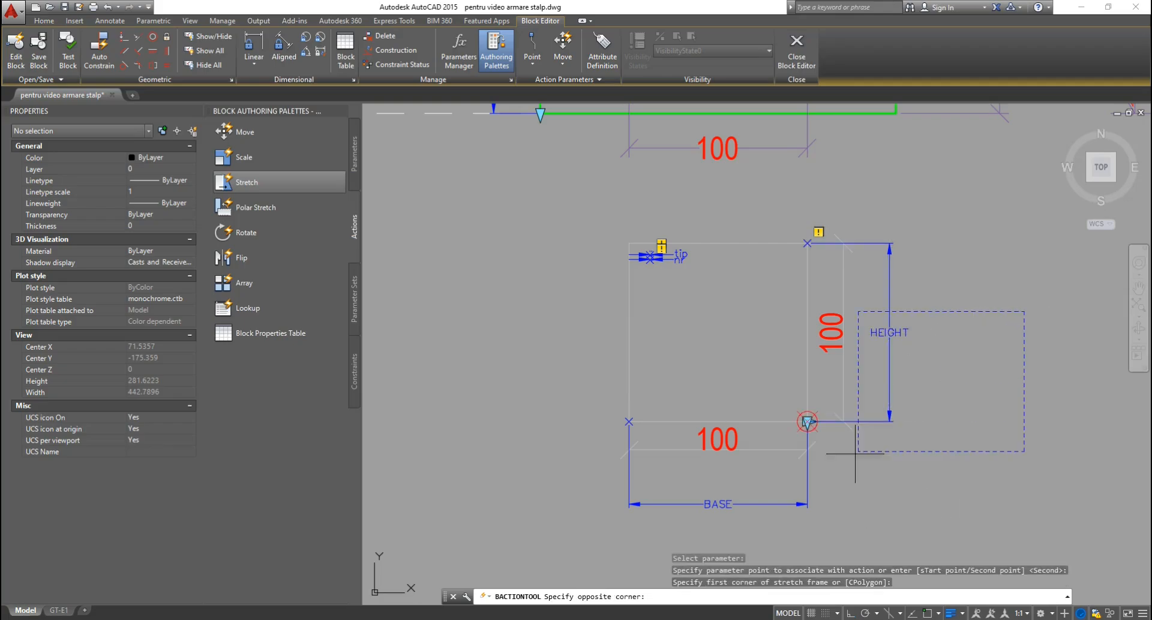
left_click(482, 542)
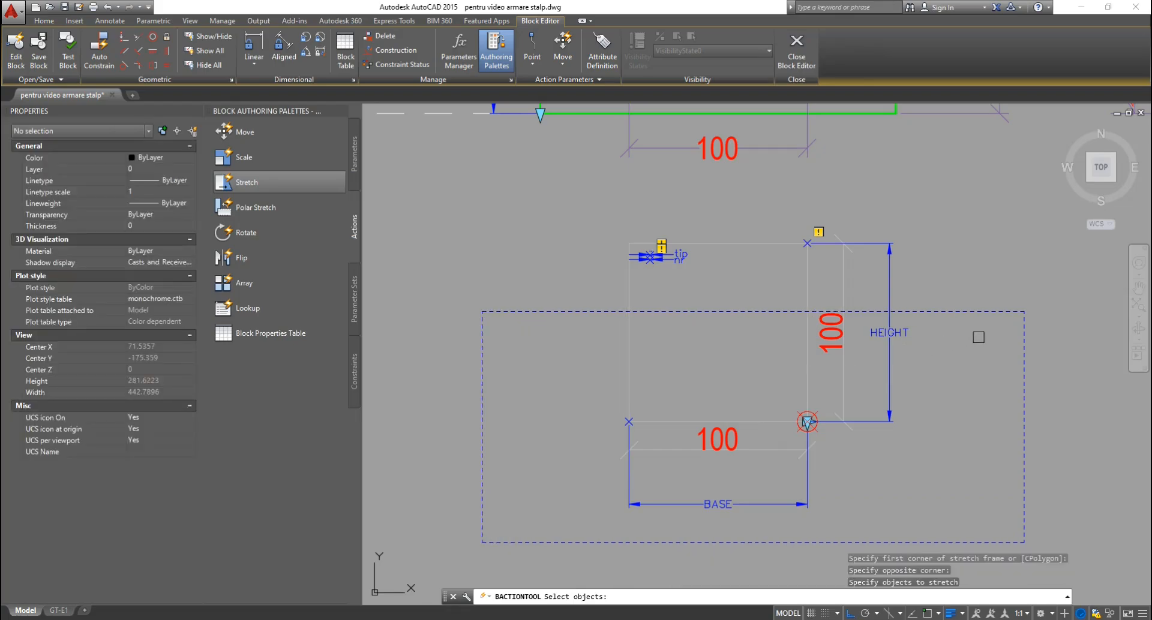
left_click(979, 337)
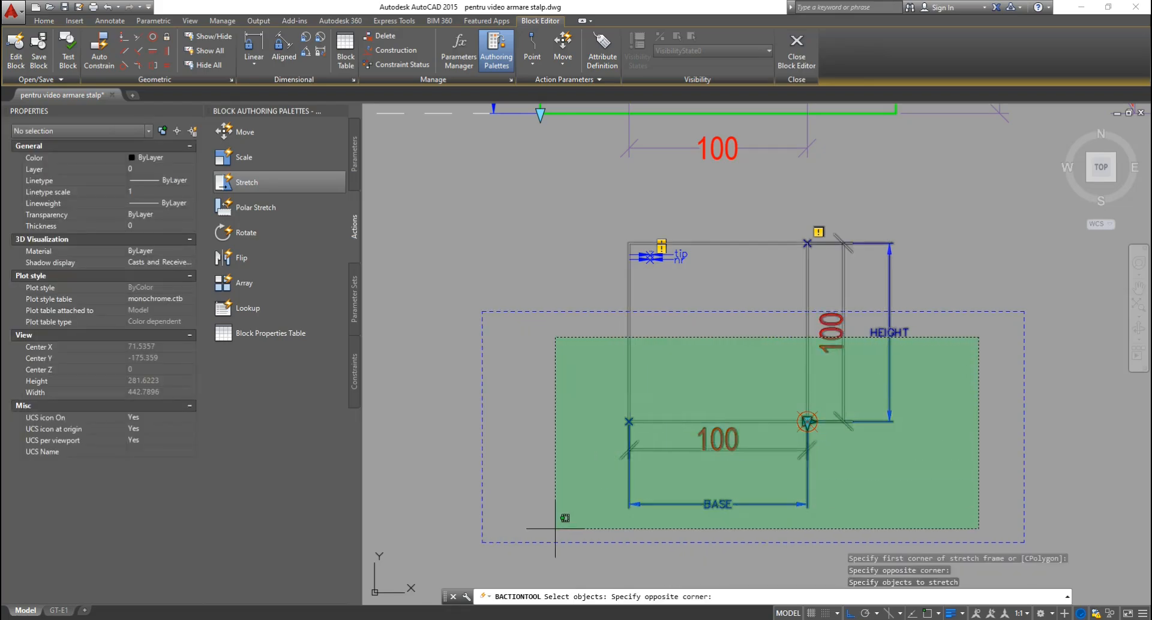
left_click(555, 529)
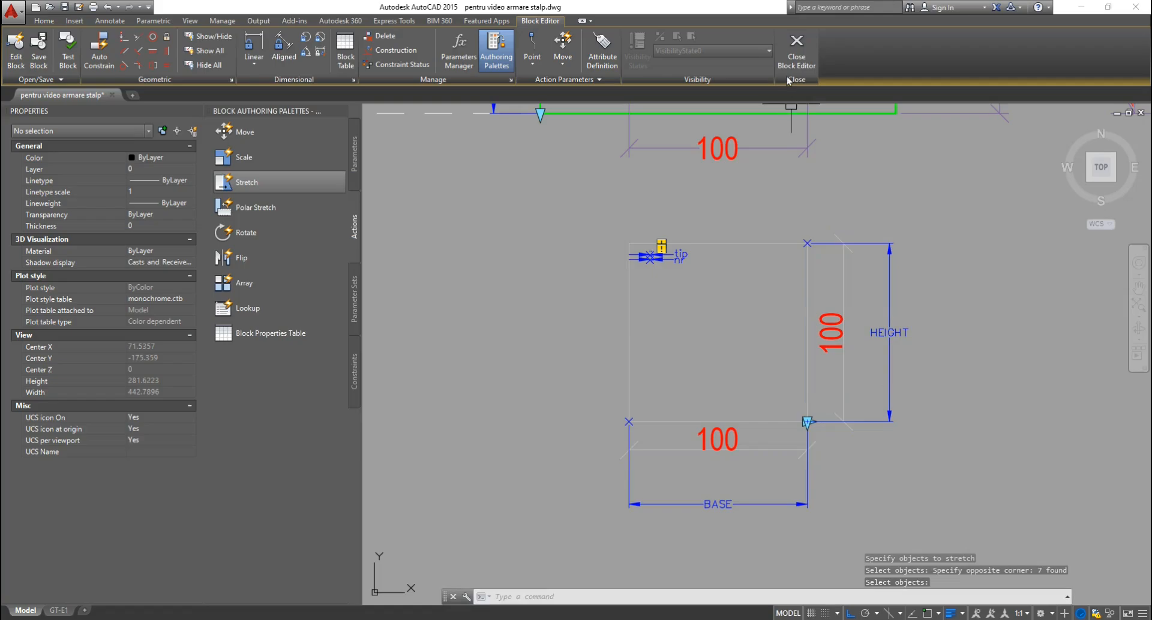
Select the HEIGHT and BASE parameters together, then clear the selection.
left_click(921, 368)
left_click(875, 385)
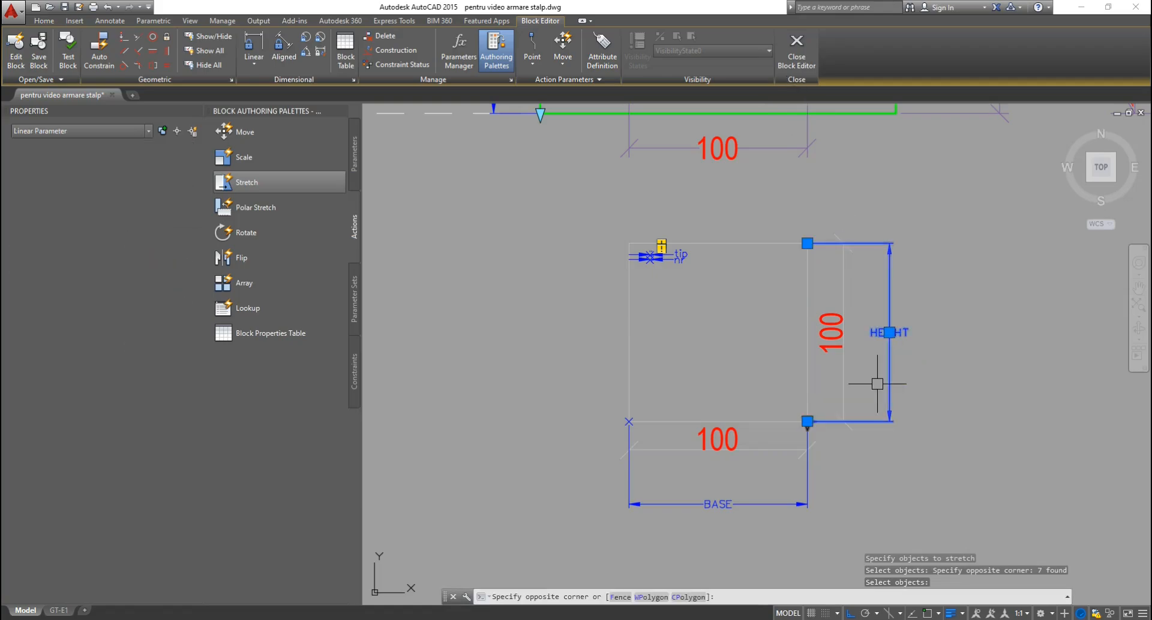
left_click(775, 497)
left_click(748, 526)
scroll(804, 423, "up", 5)
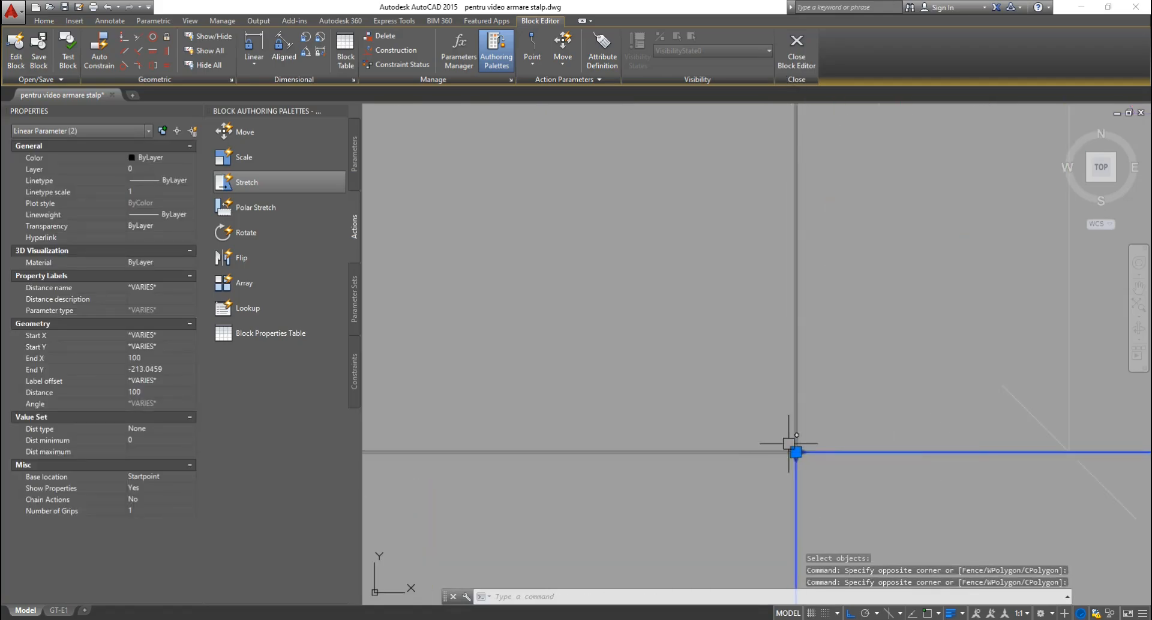
key("Escape")
key("Escape")
key("Escape")
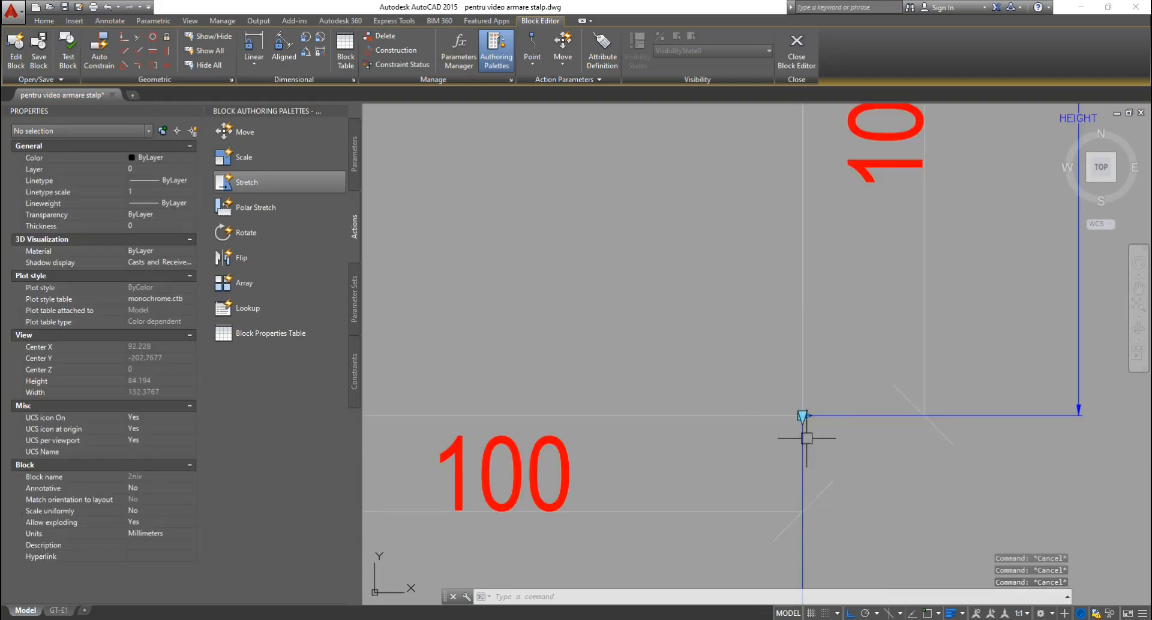
scroll(802, 447, "down", 4)
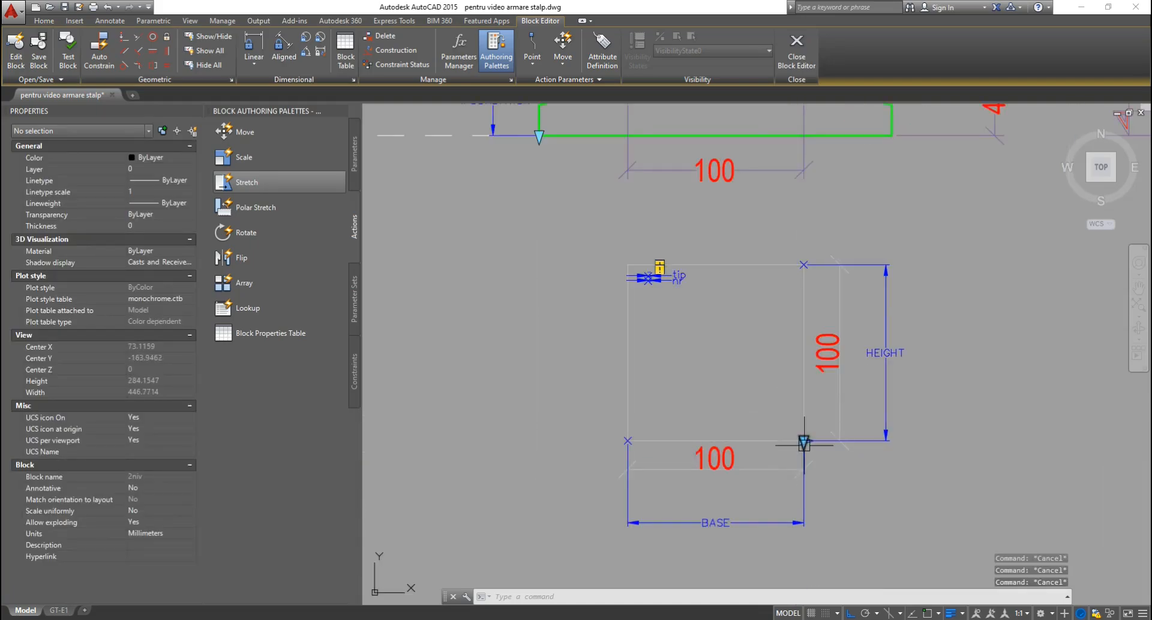
scroll(804, 444, "up", 2)
scroll(803, 437, "down", 6)
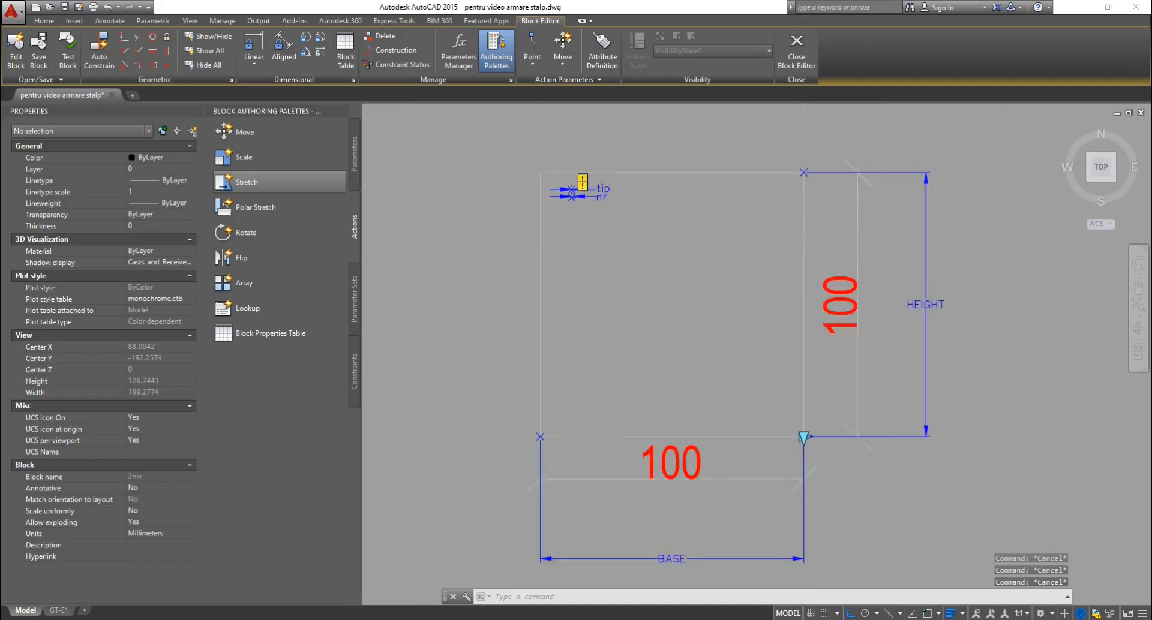
scroll(851, 405, "up", 2)
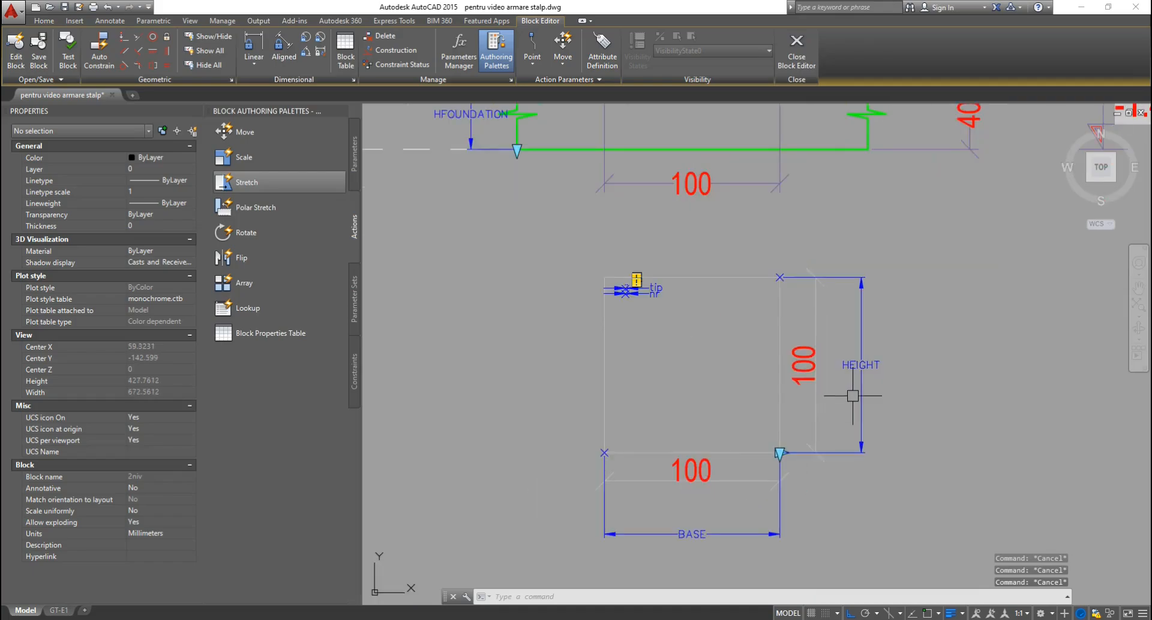
Inspect the HEIGHT and BASE parameter properties one at a time, then close the Block Editor.
left_click(886, 324)
left_click(854, 378)
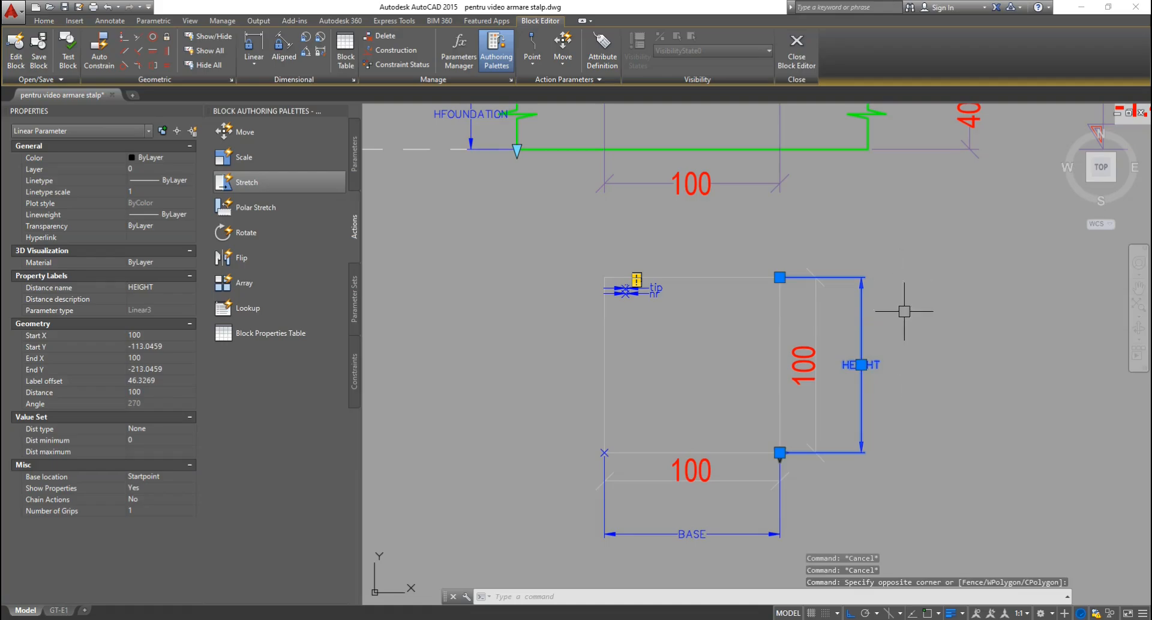
key("Escape")
key("Escape")
left_click(720, 513)
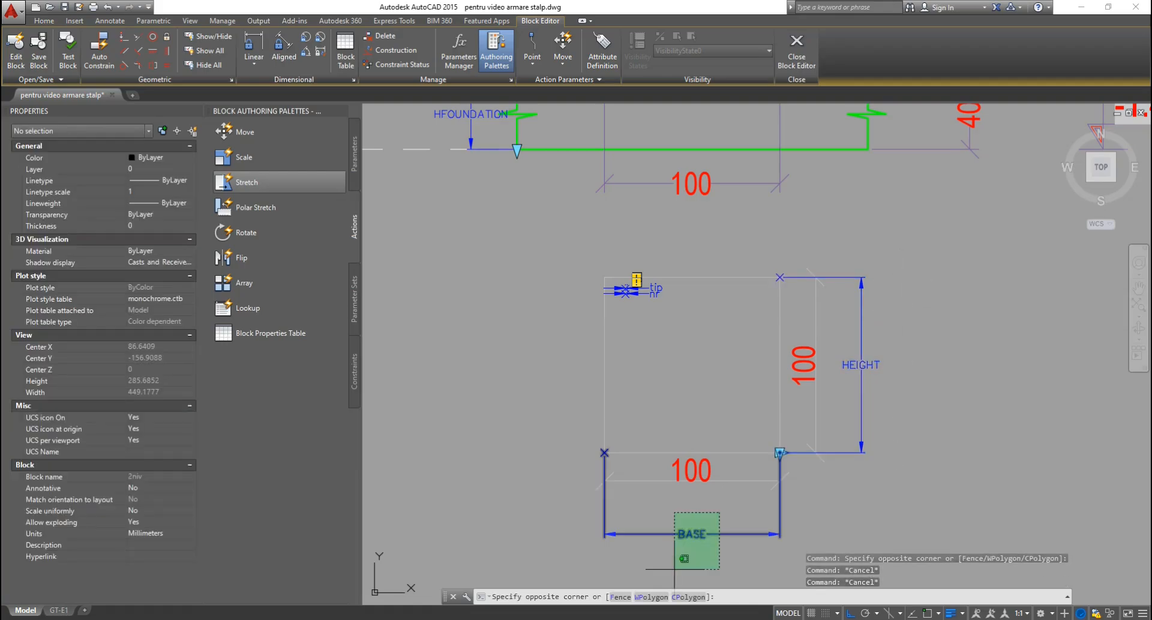
left_click(674, 569)
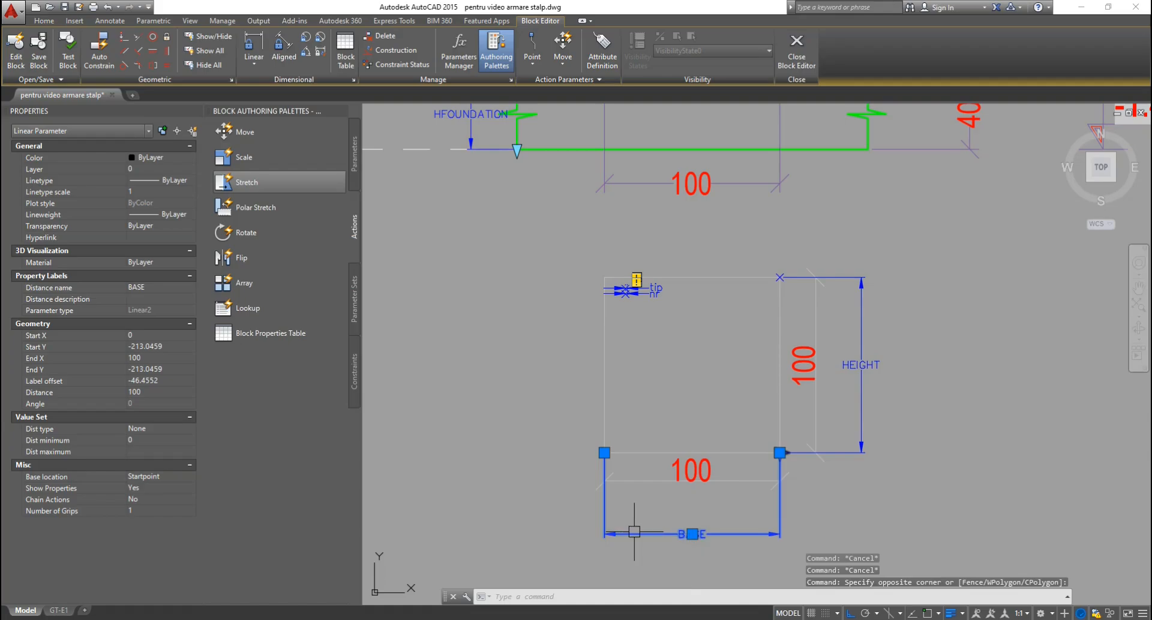
key("Escape")
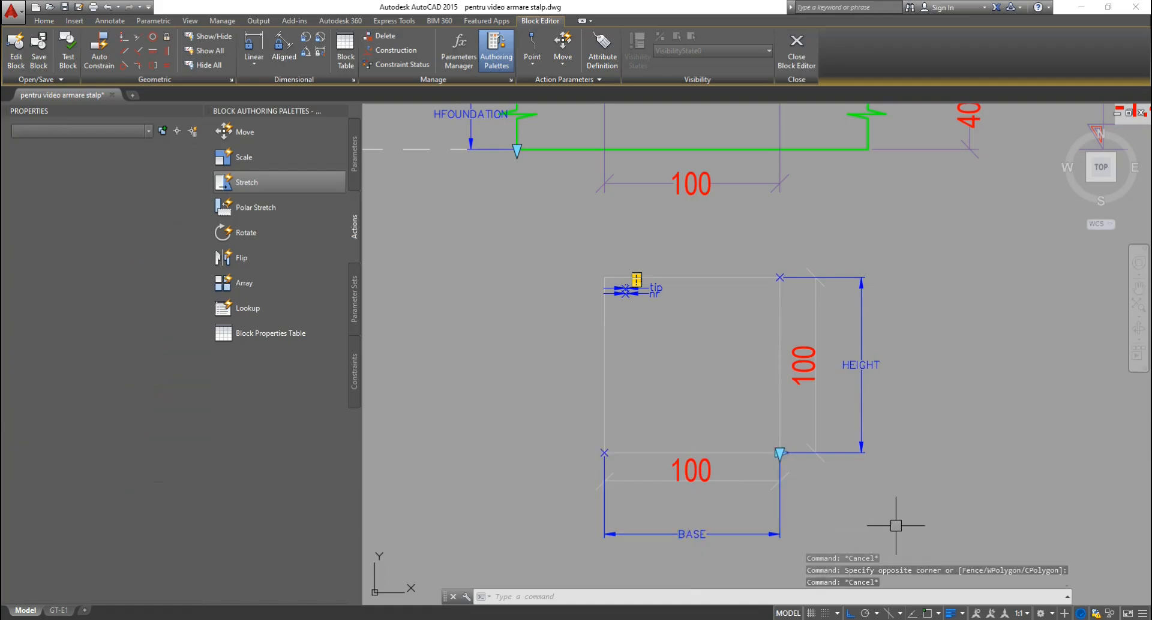
left_click(793, 54)
Save the block changes, select the placed column block, and turn Ortho off.
left_click(557, 300)
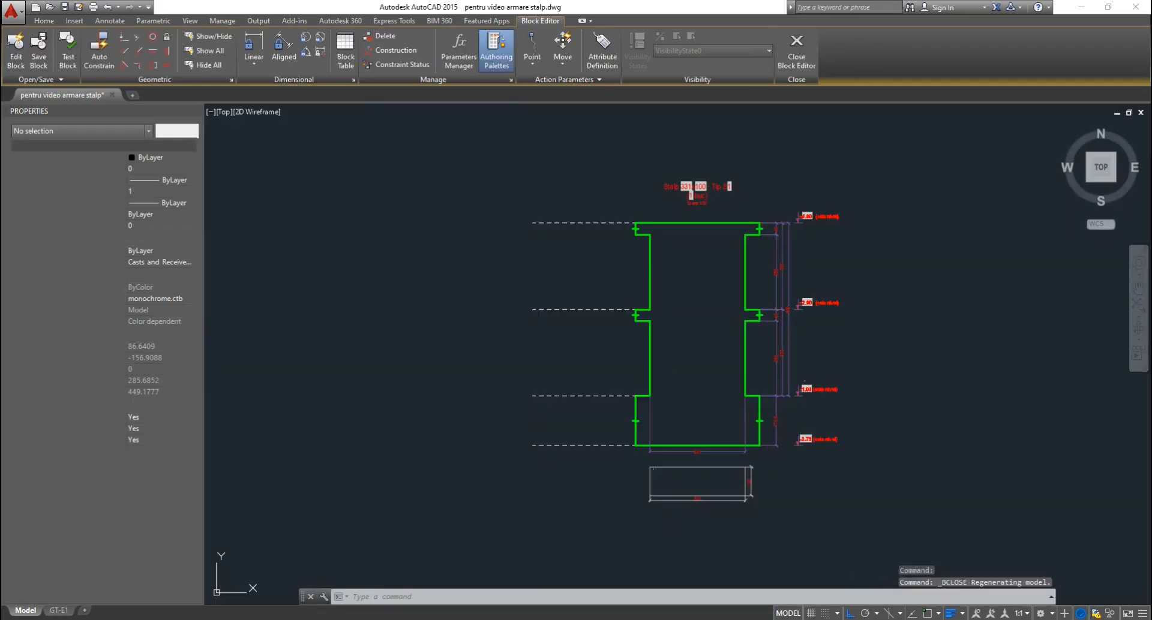
scroll(725, 524, "up", 5)
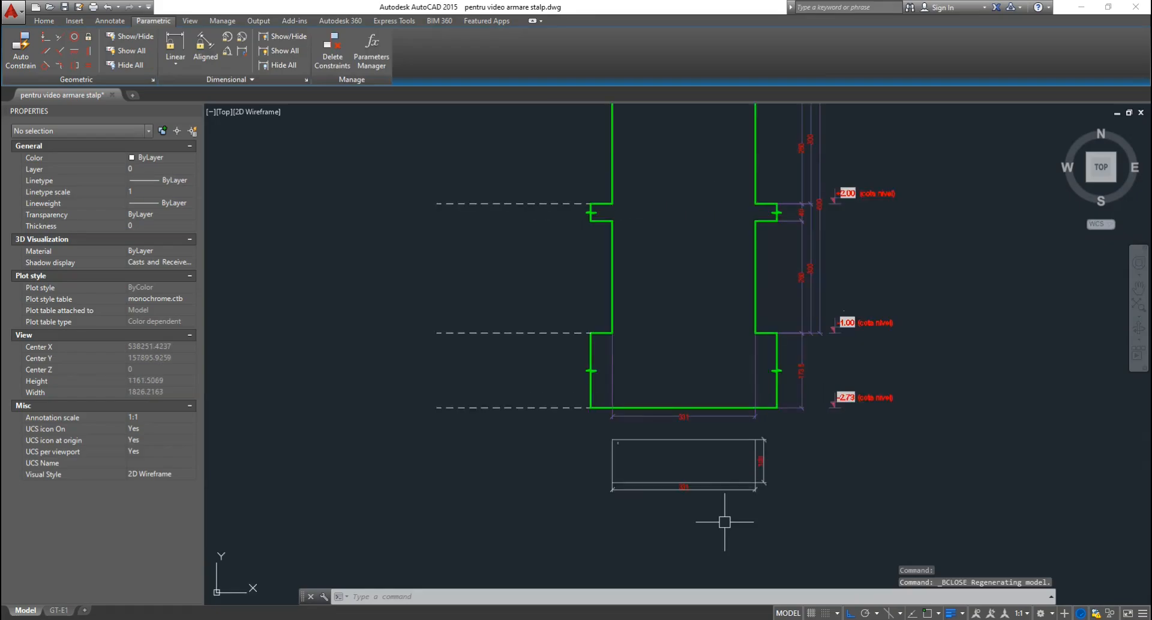
key("Escape")
key("Escape")
left_click_drag(727, 417, 699, 488)
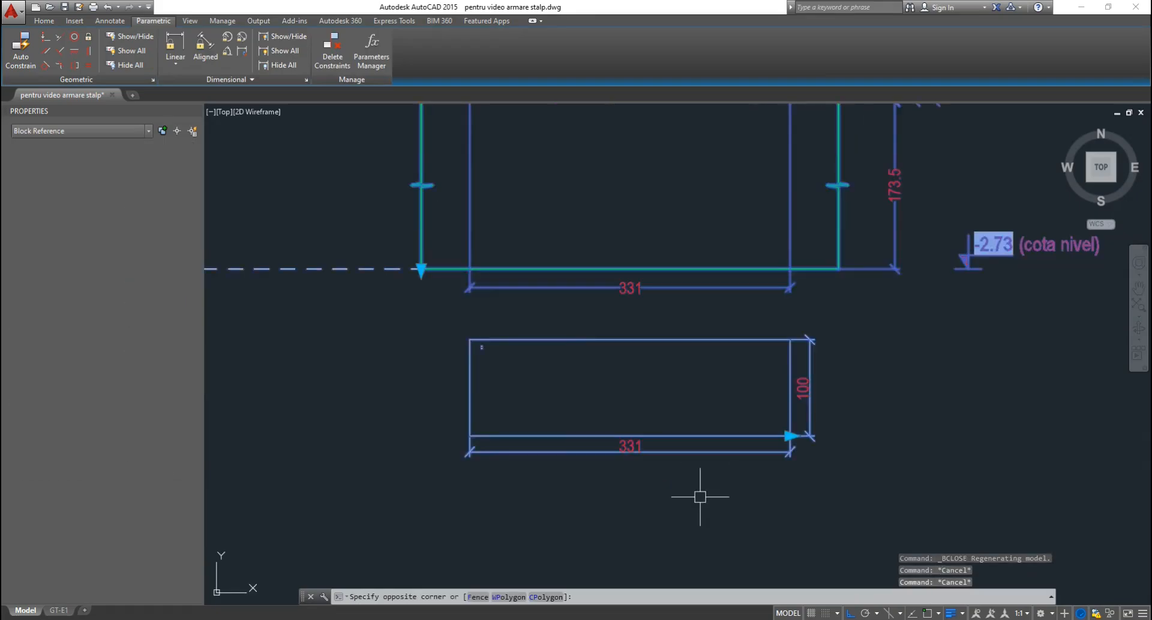
left_click(851, 613)
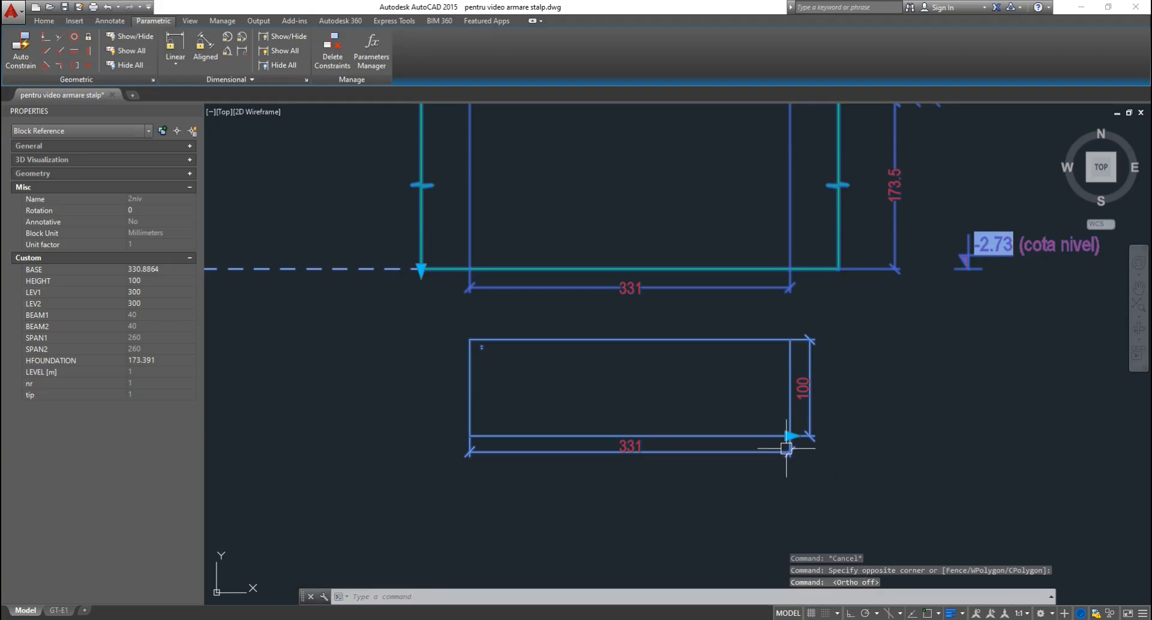
Trial-stretch the column block from its base corner grip, then cancel without keeping it.
scroll(781, 456, "up", 2)
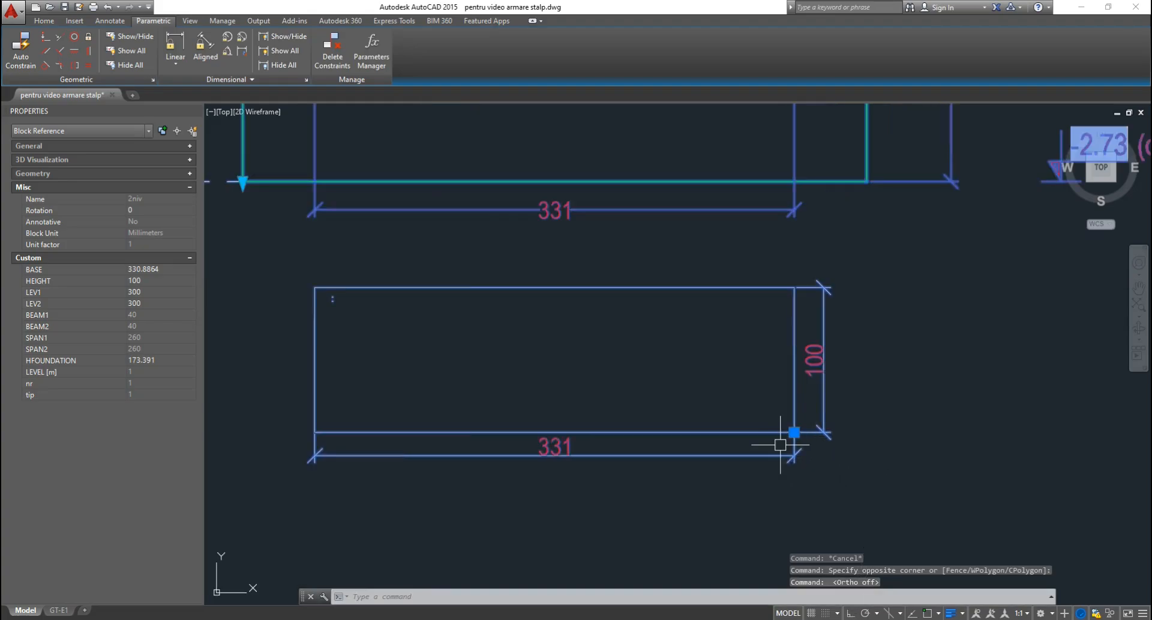
key("Escape")
key("Escape")
left_click(784, 462)
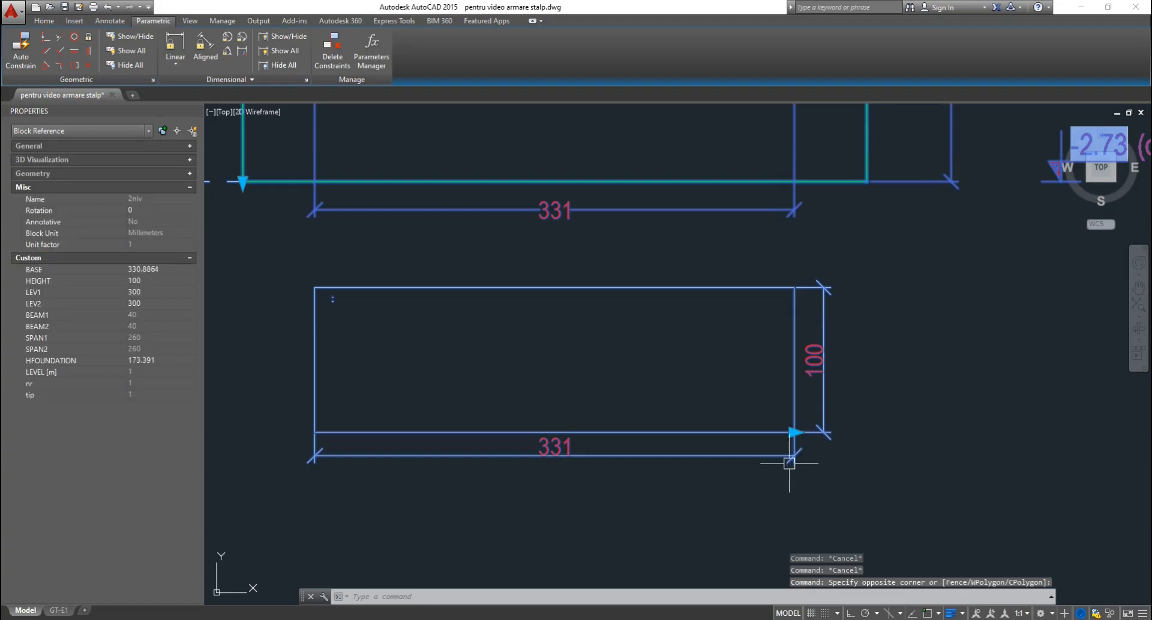
scroll(789, 470, "down", 3)
left_click(791, 452)
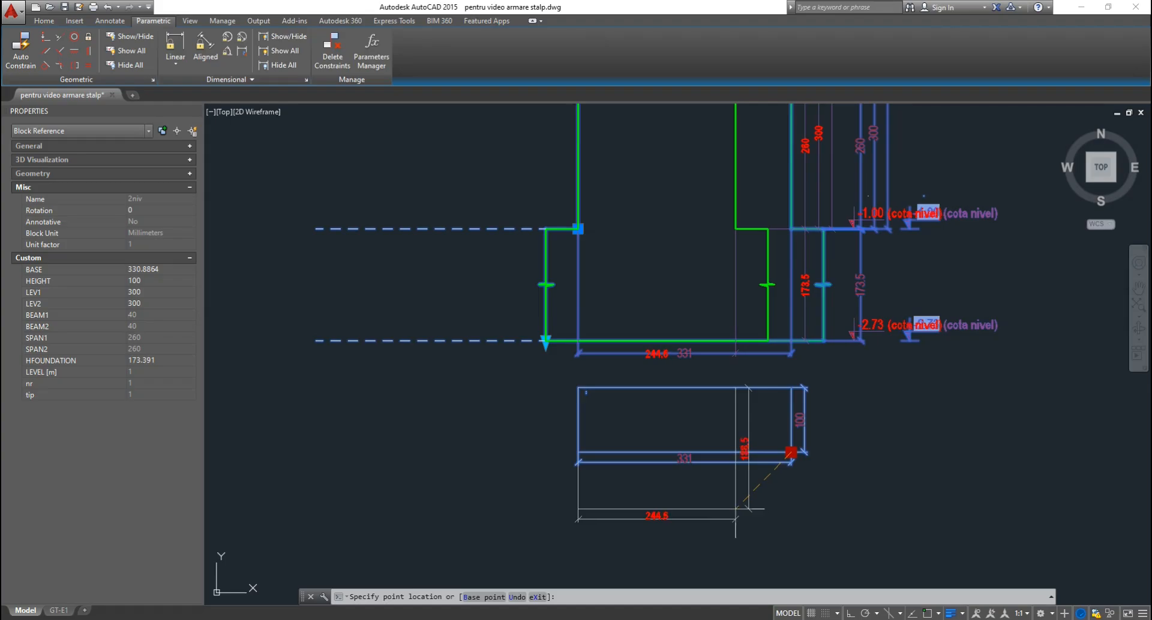
key("Escape")
key("Escape")
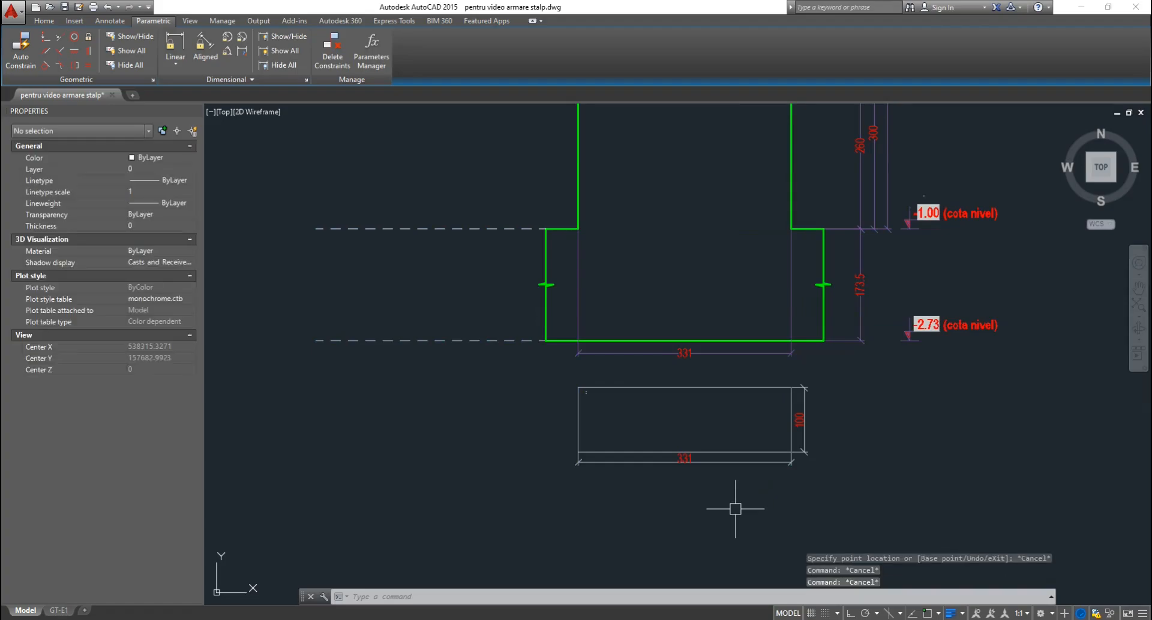
Open the 2niv block in the Block Editor and pan to the BEAM1 notch and SPAN1 dimensions.
double_click(743, 454)
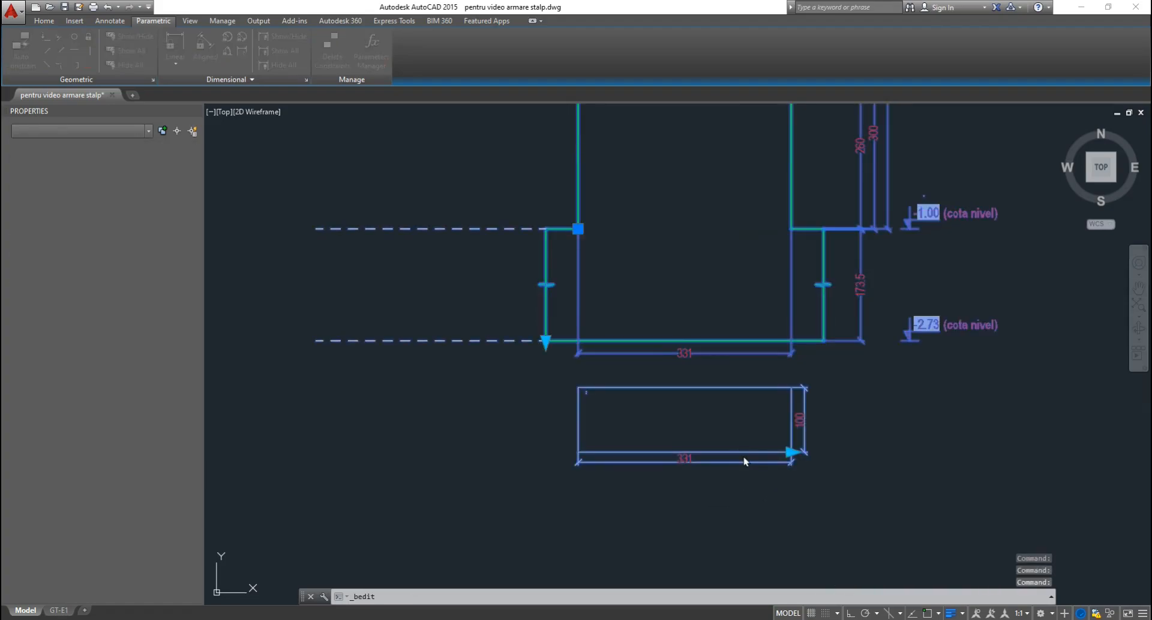
key("Return")
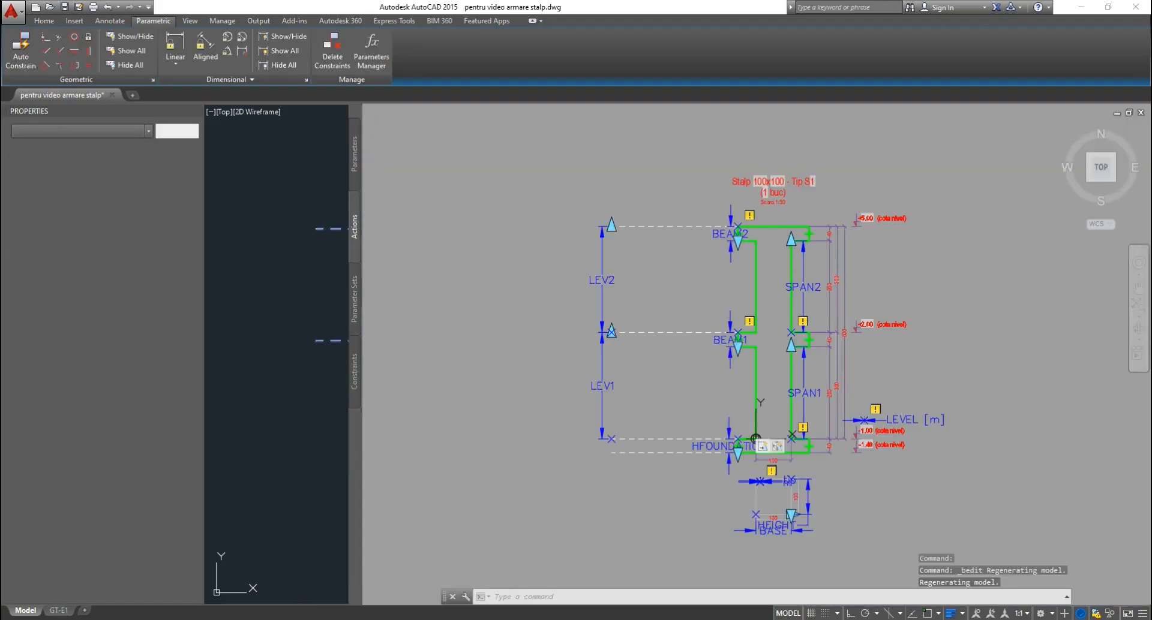
scroll(815, 345, "up", 3)
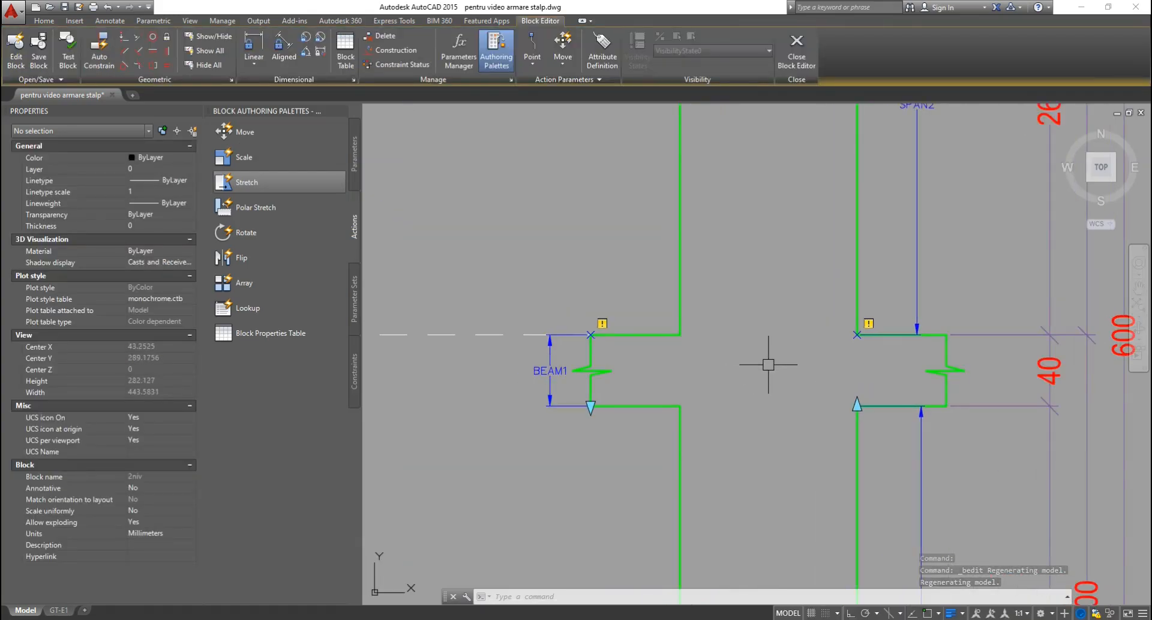
scroll(757, 359, "up", 4)
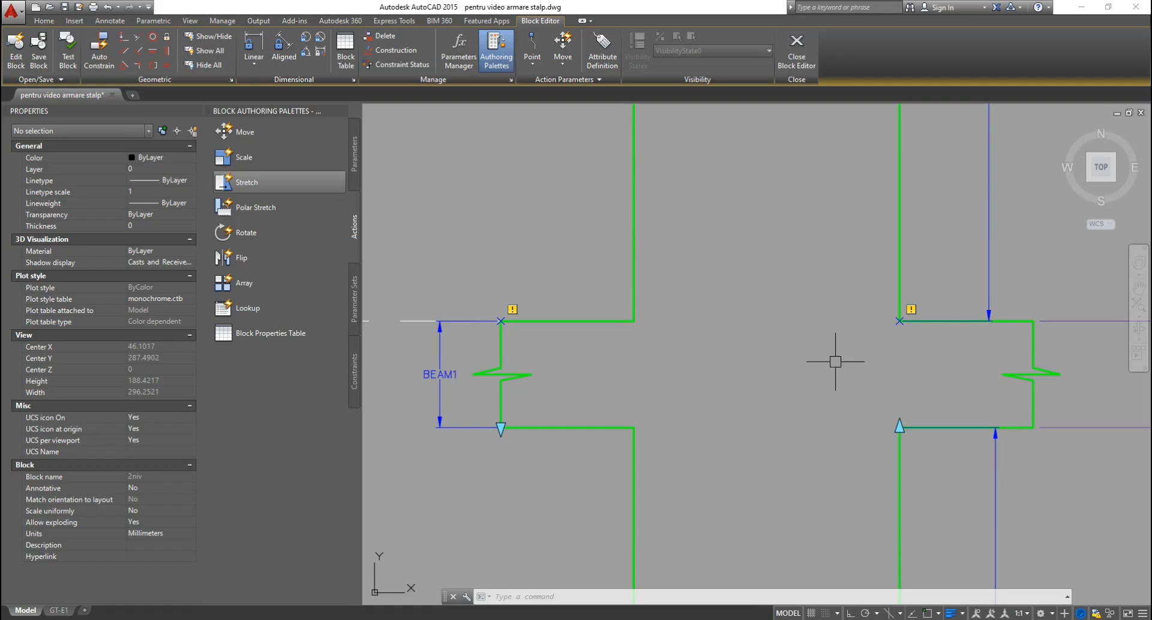
scroll(835, 362, "down", 2)
middle_click_drag(786, 460, 743, 341)
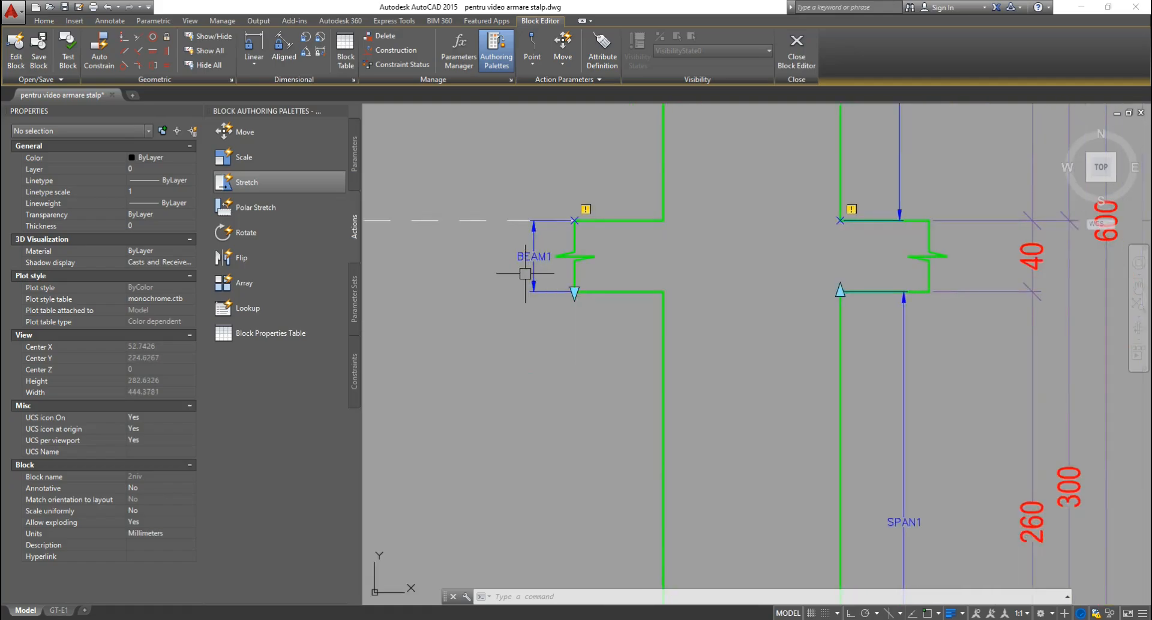
scroll(729, 280, "down", 2)
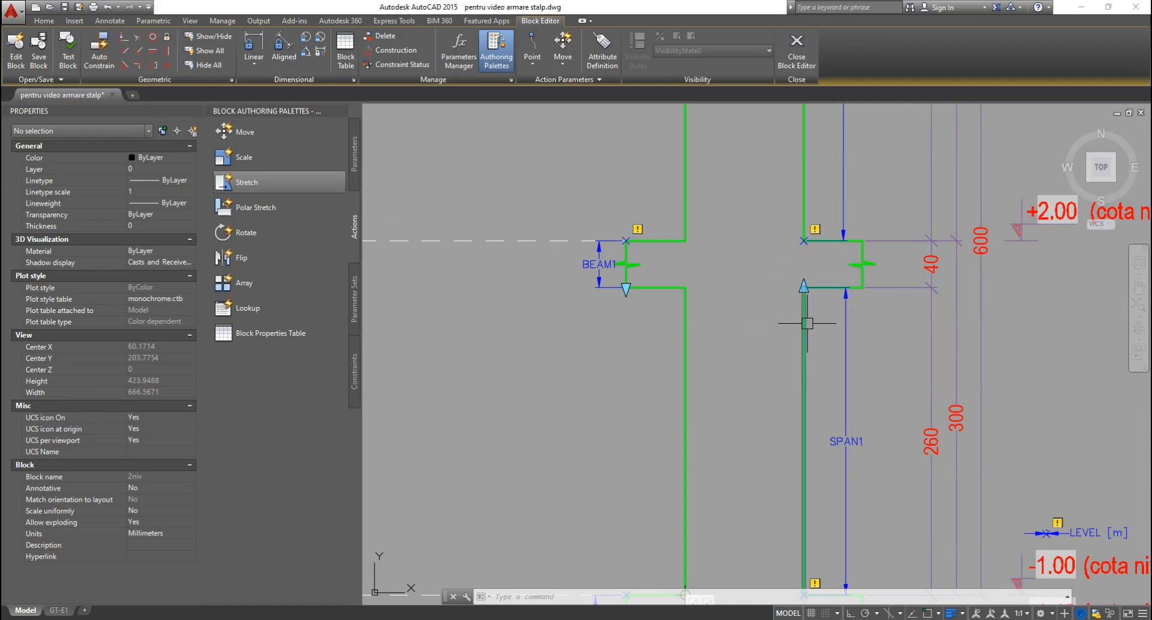
scroll(772, 273, "up", 2)
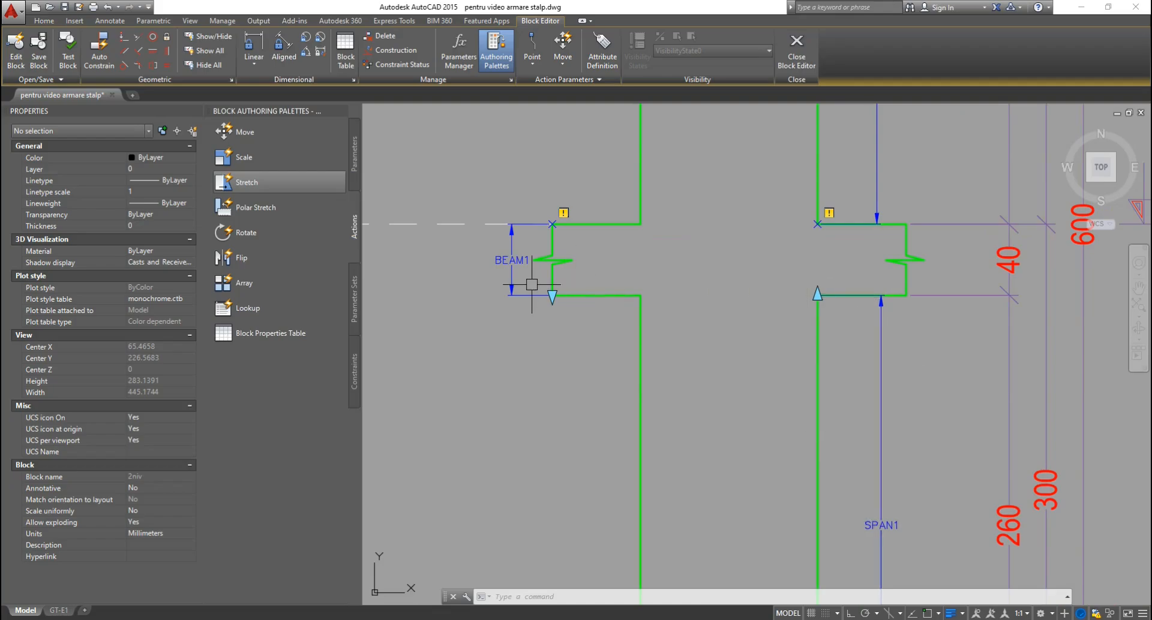
left_click(1035, 277)
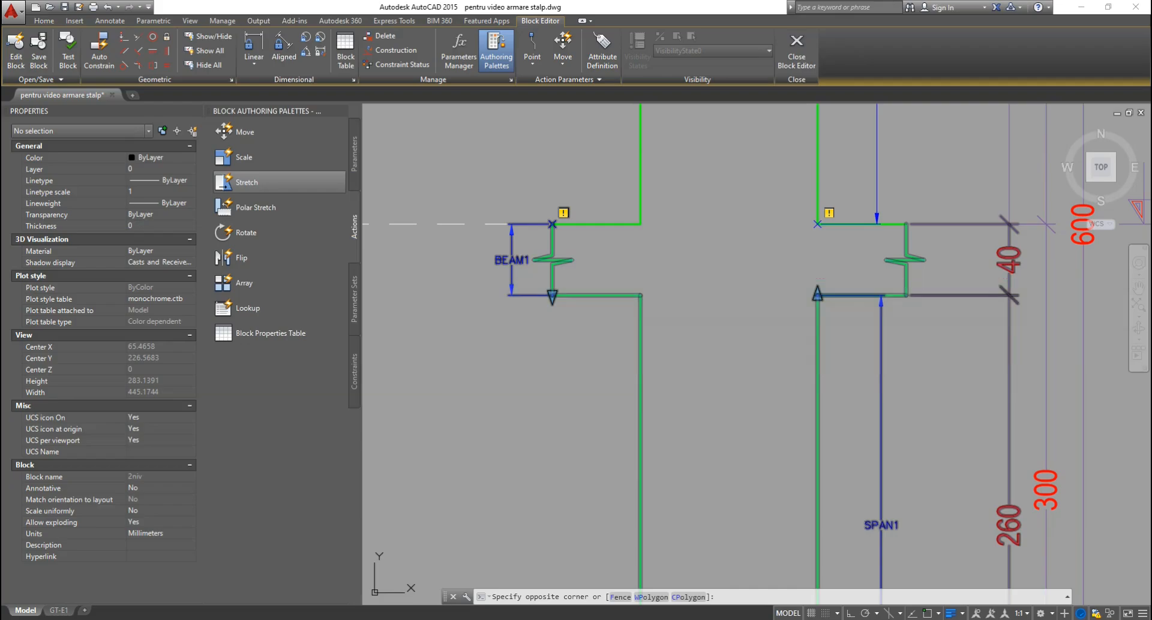
left_click(478, 373)
type("s")
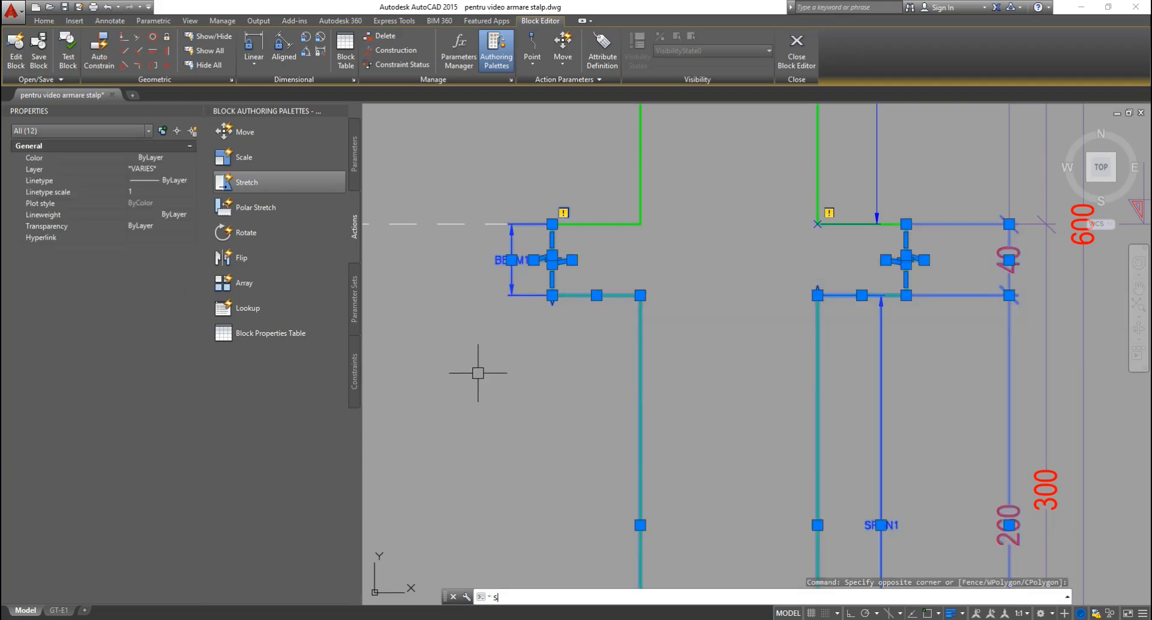
key("Return")
left_click(586, 348)
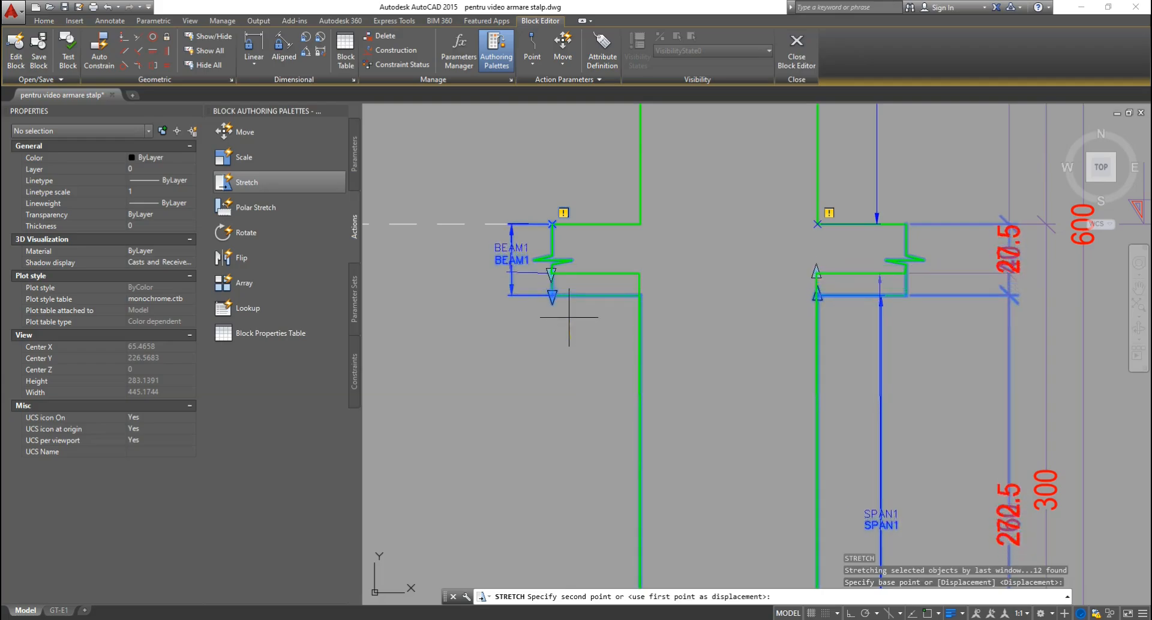
key("Escape")
key("Escape")
key("Escape")
scroll(674, 300, "down", 2)
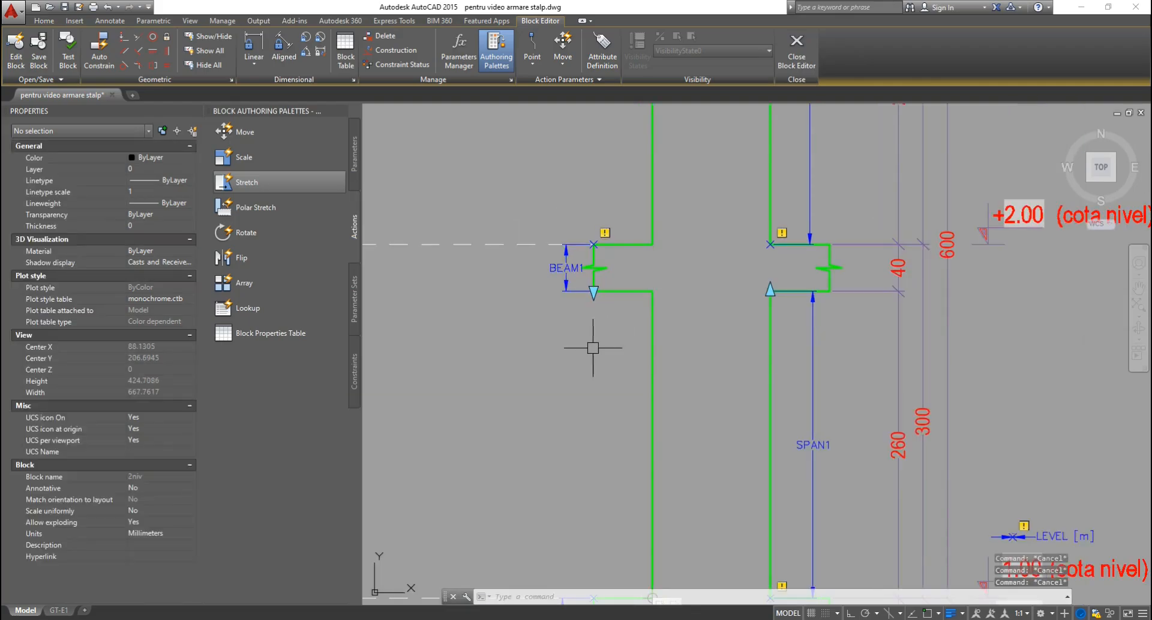
scroll(593, 345, "up", 2)
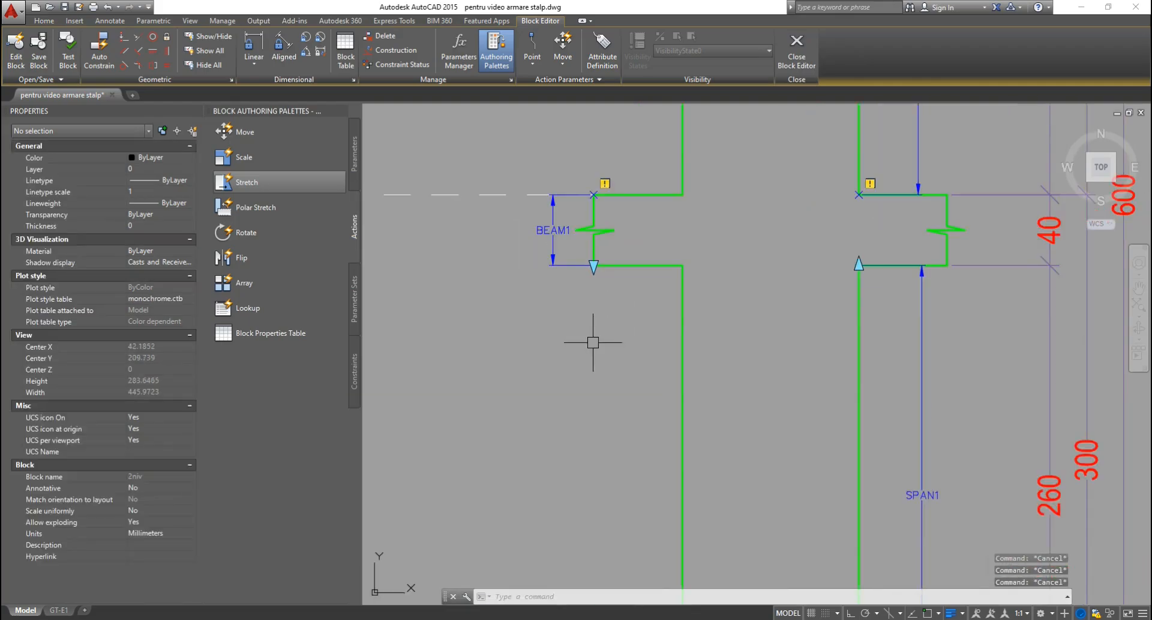
Inspect the BEAM1 and SPAN1 parameters in the column block, then clear the selection.
left_click(548, 233)
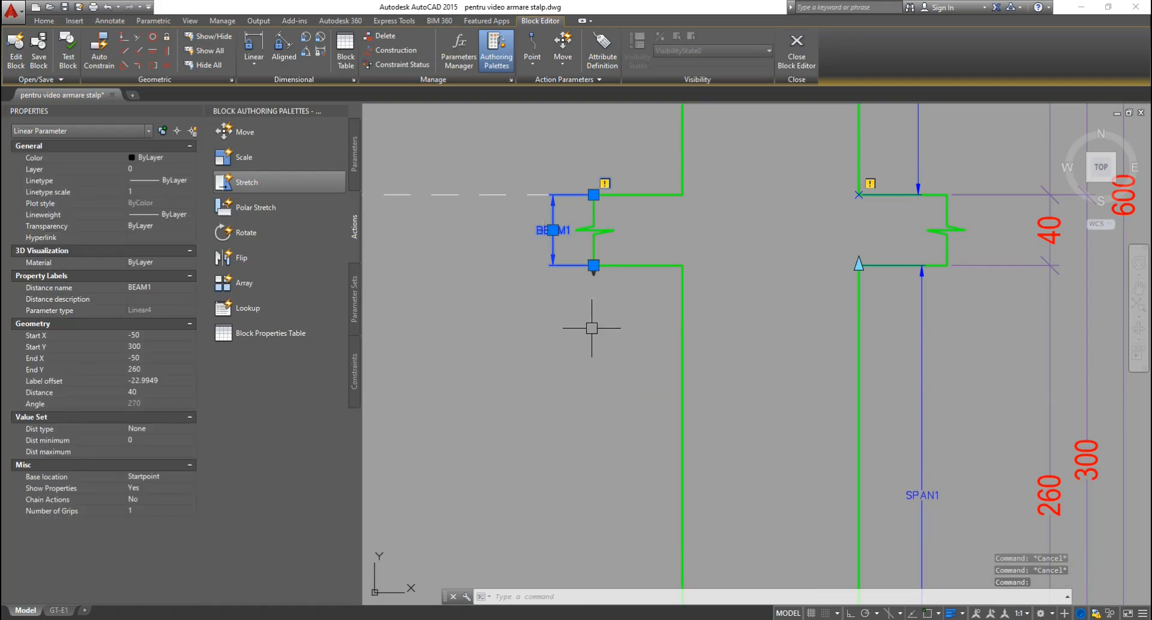
key("Escape")
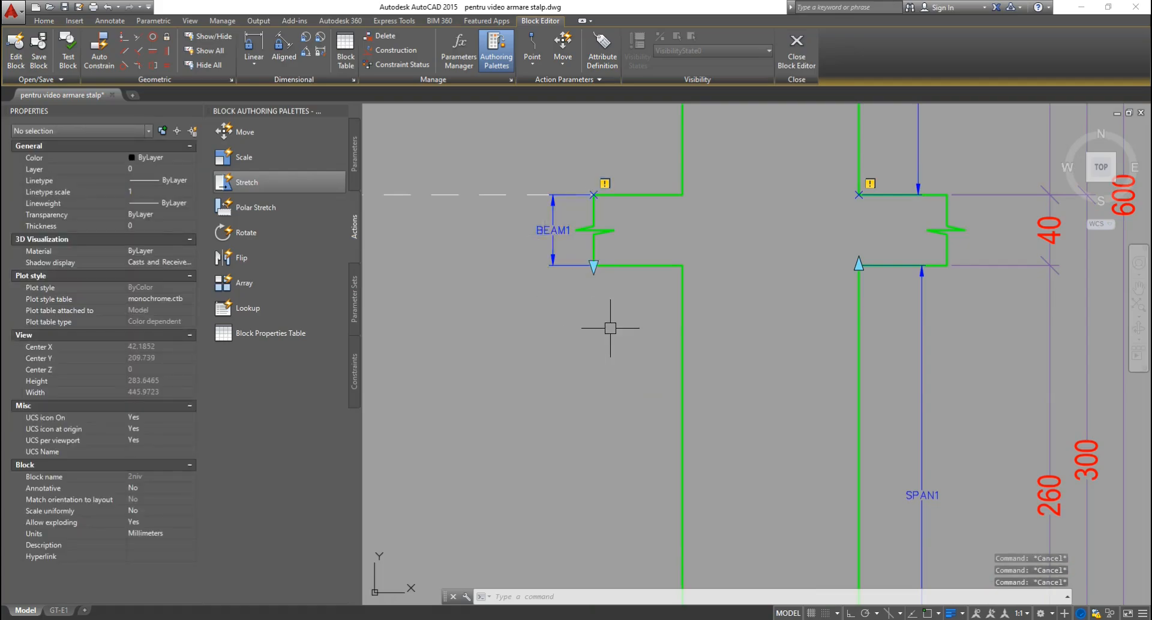
left_click(946, 321)
left_click(899, 358)
scroll(927, 346, "down", 2)
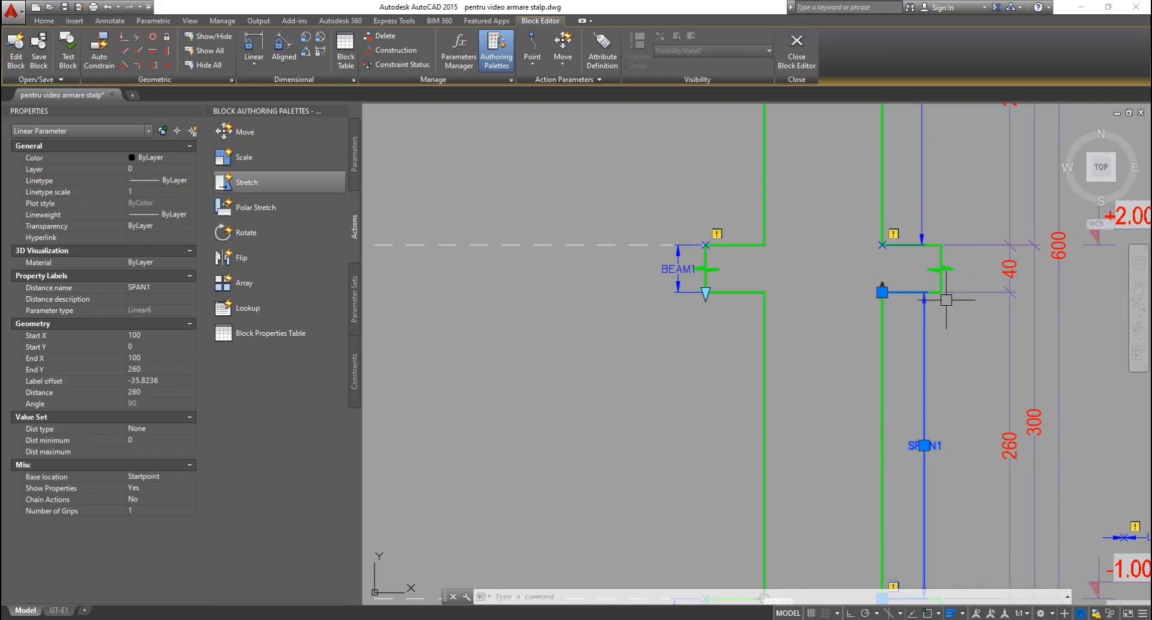
scroll(976, 279, "up", 2)
key("Escape")
key("Escape")
key("Escape")
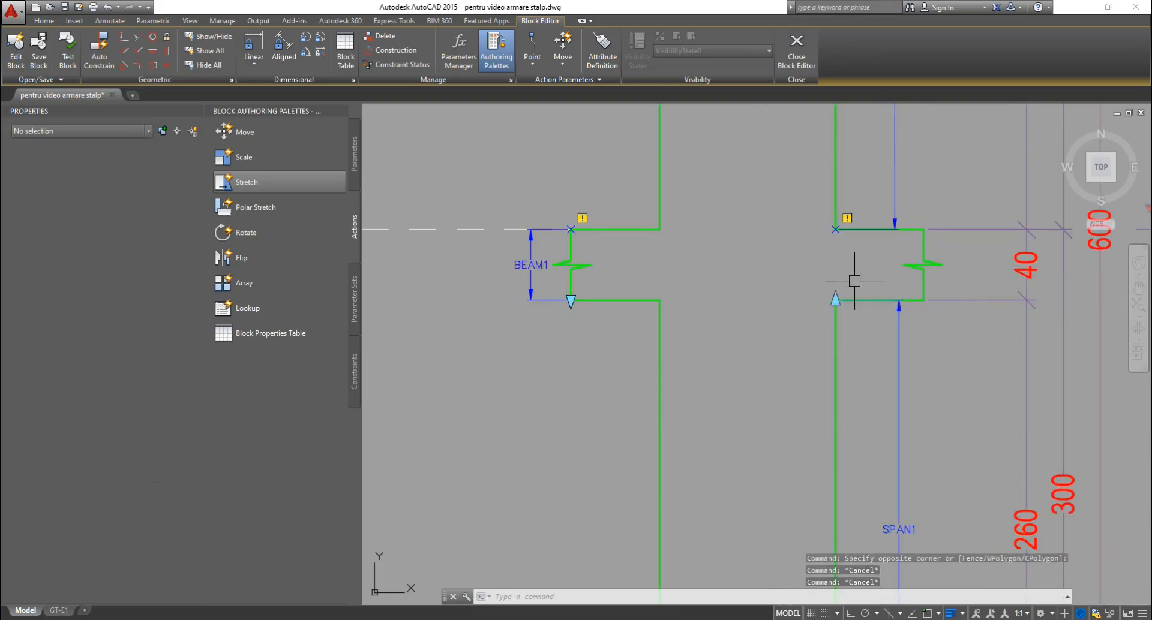
Start a Stretch action on BEAM1's lower point, framing the beam and adding the 40 and 260 dimensions.
left_click(265, 183)
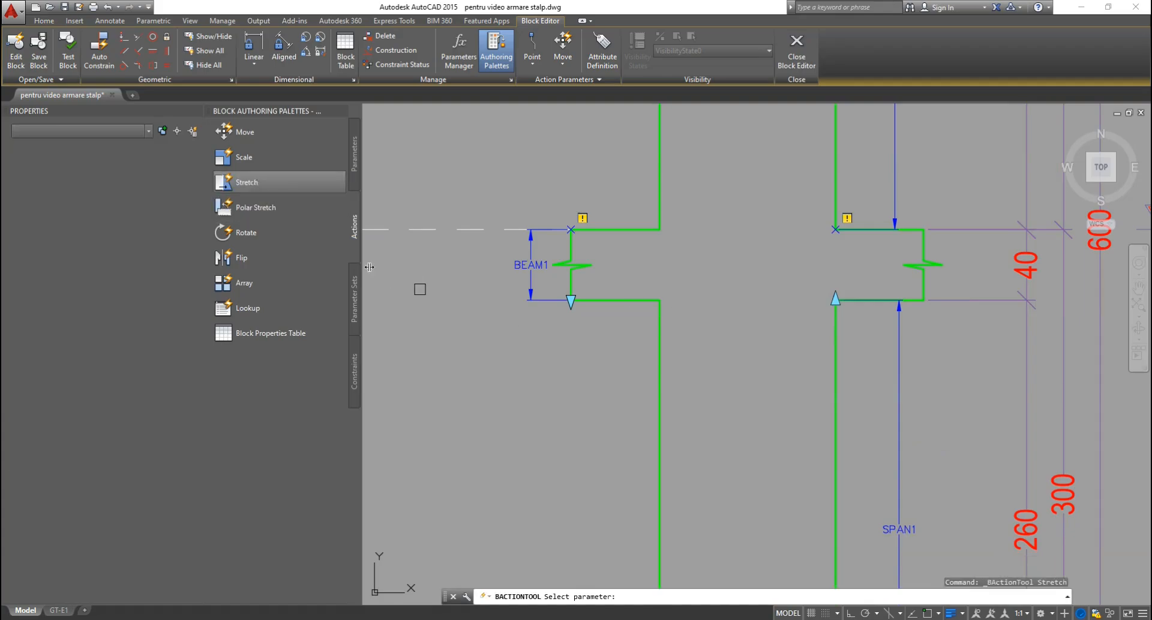
scroll(516, 312, "up", 2)
left_click(543, 239)
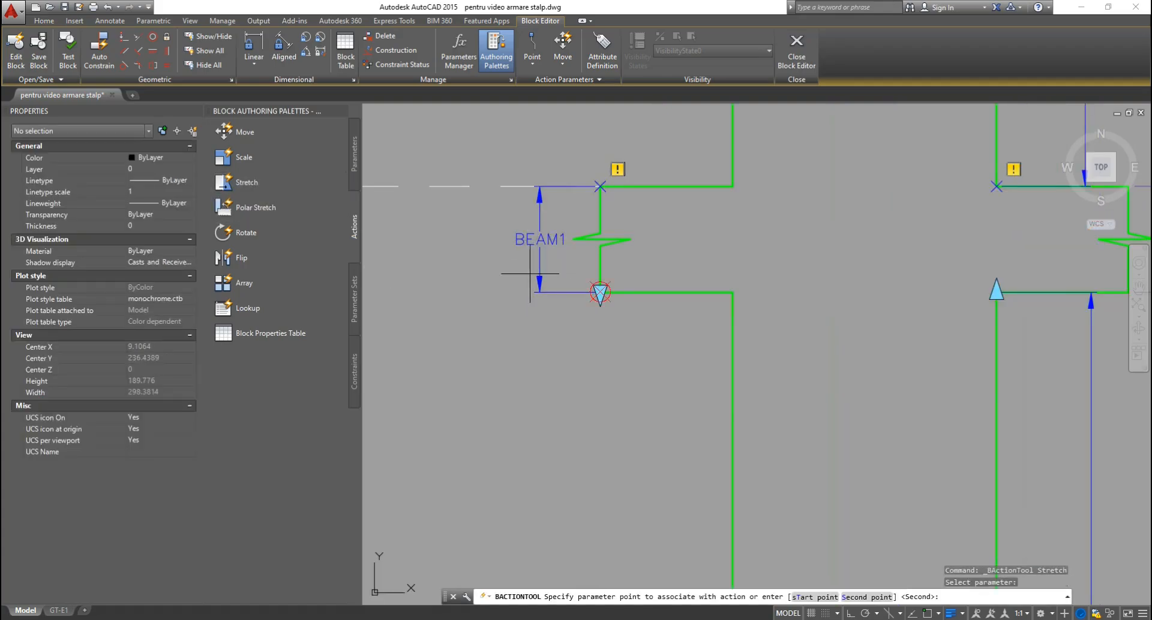
left_click(602, 326)
scroll(520, 323, "down", 2)
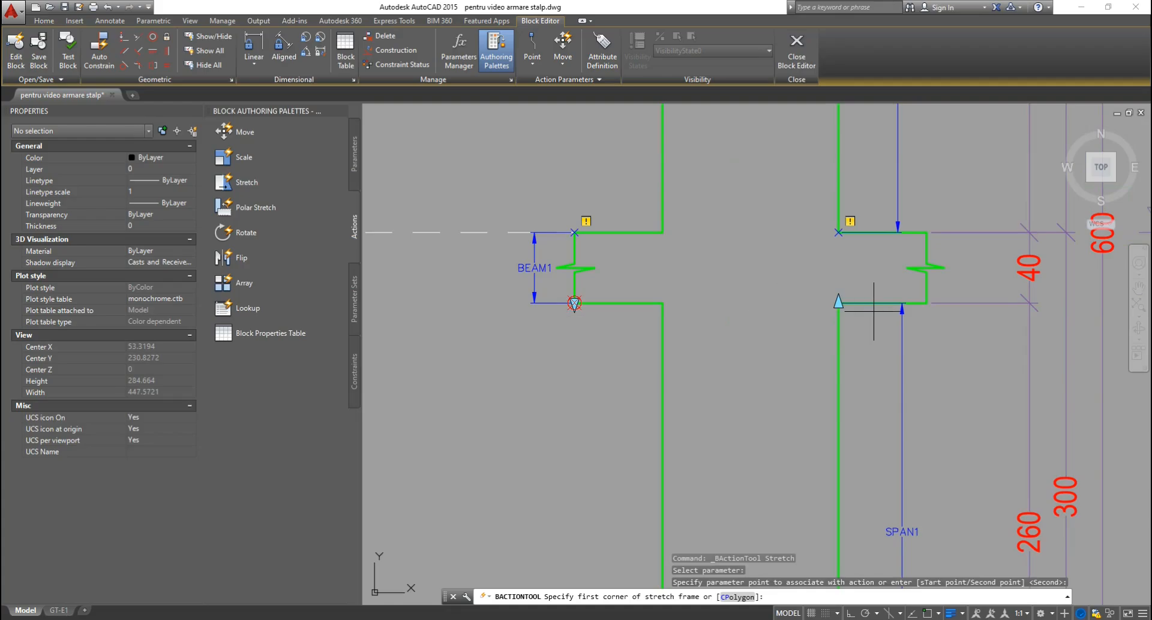
left_click(492, 287)
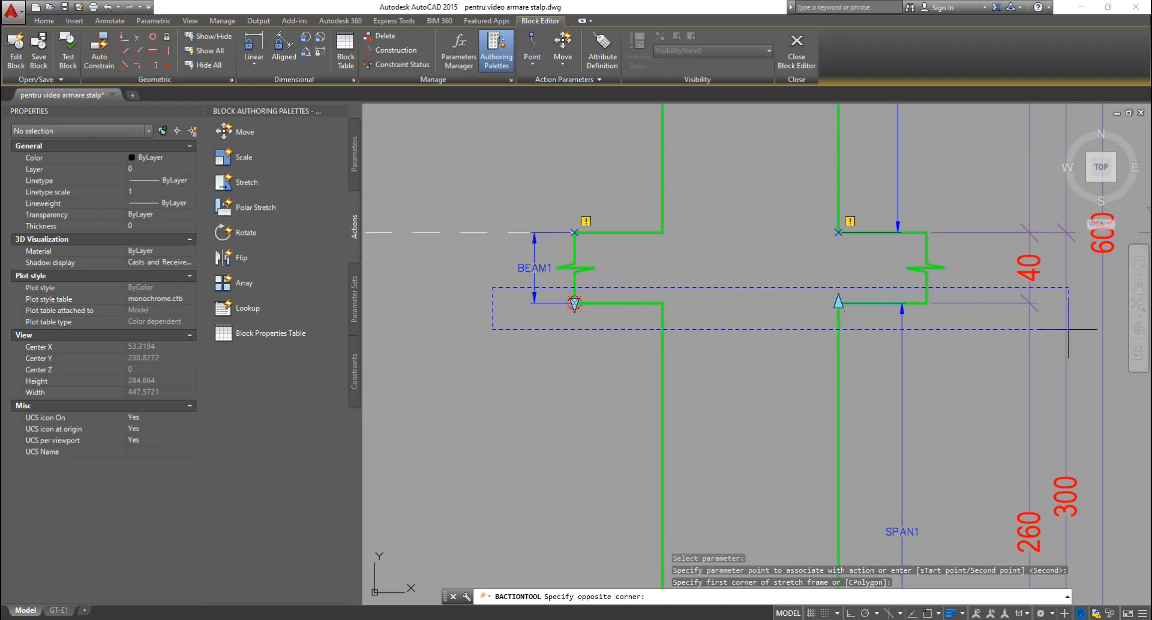
middle_click_drag(1035, 338, 940, 339)
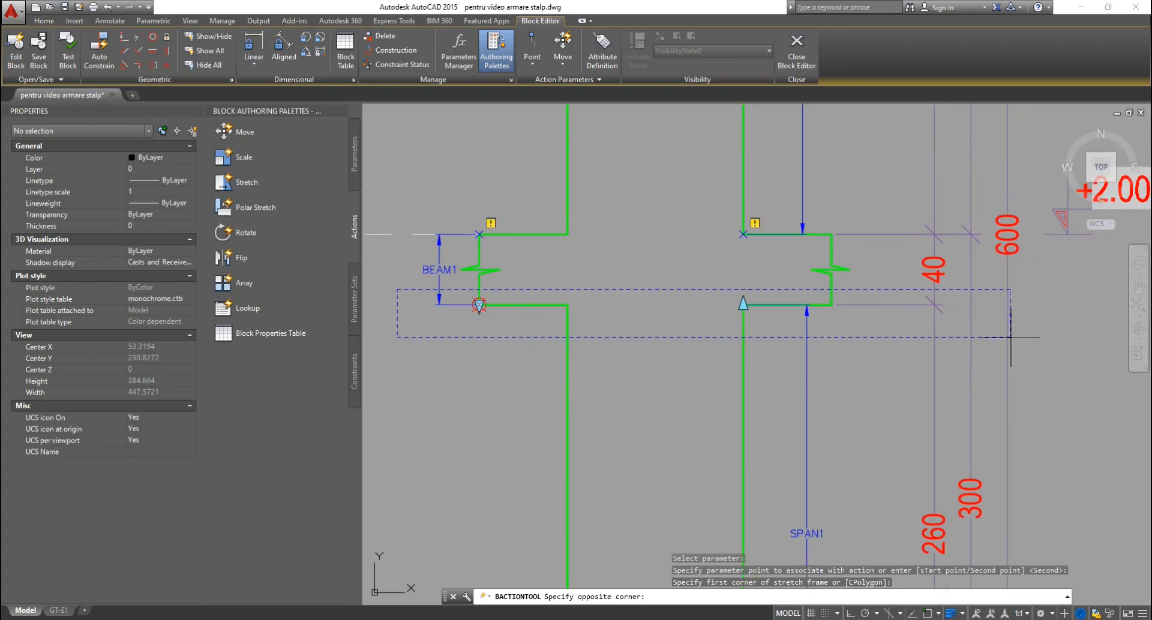
left_click(1067, 340)
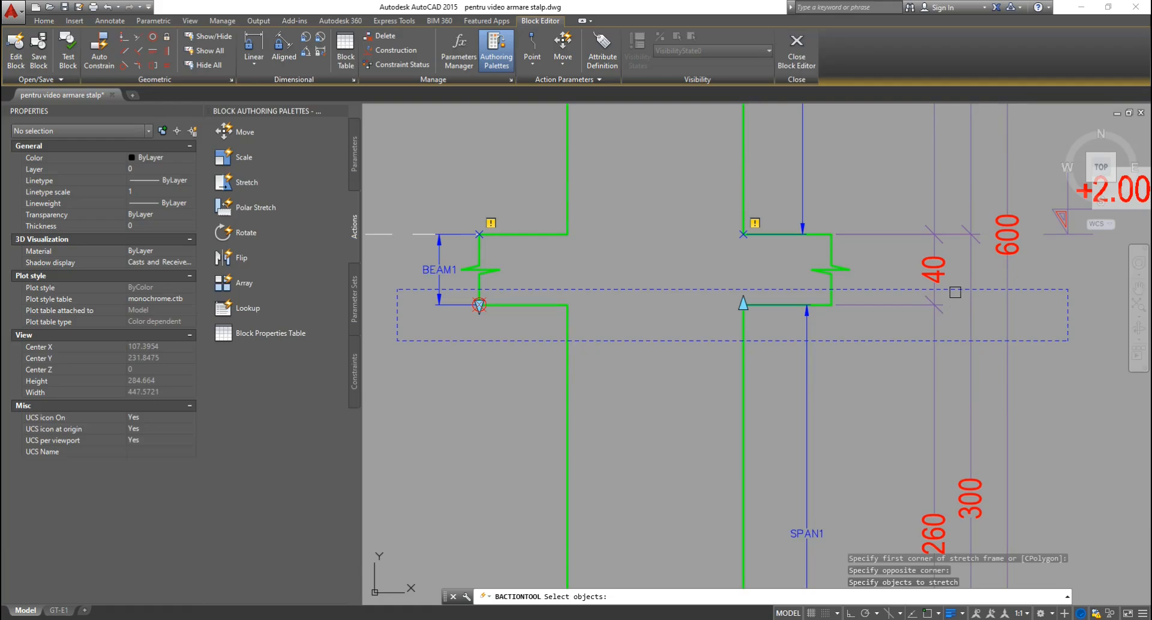
left_click(944, 260)
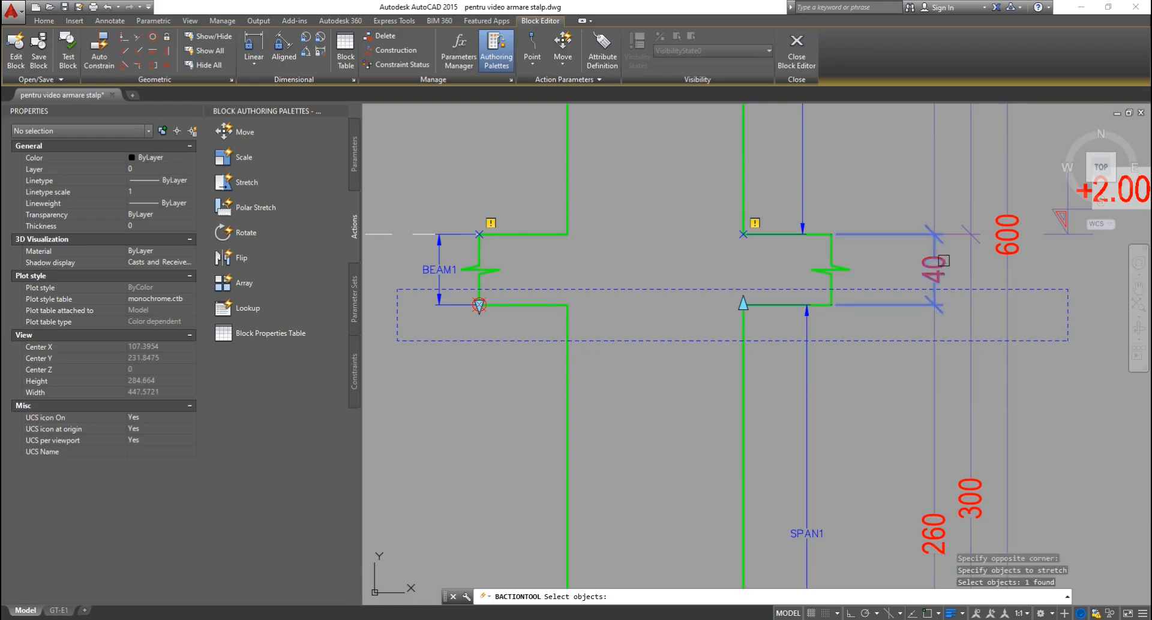
left_click(937, 325)
Add the right beam end and lower beam edge lines, completing the 12-object stretch action.
scroll(801, 292, "up", 4)
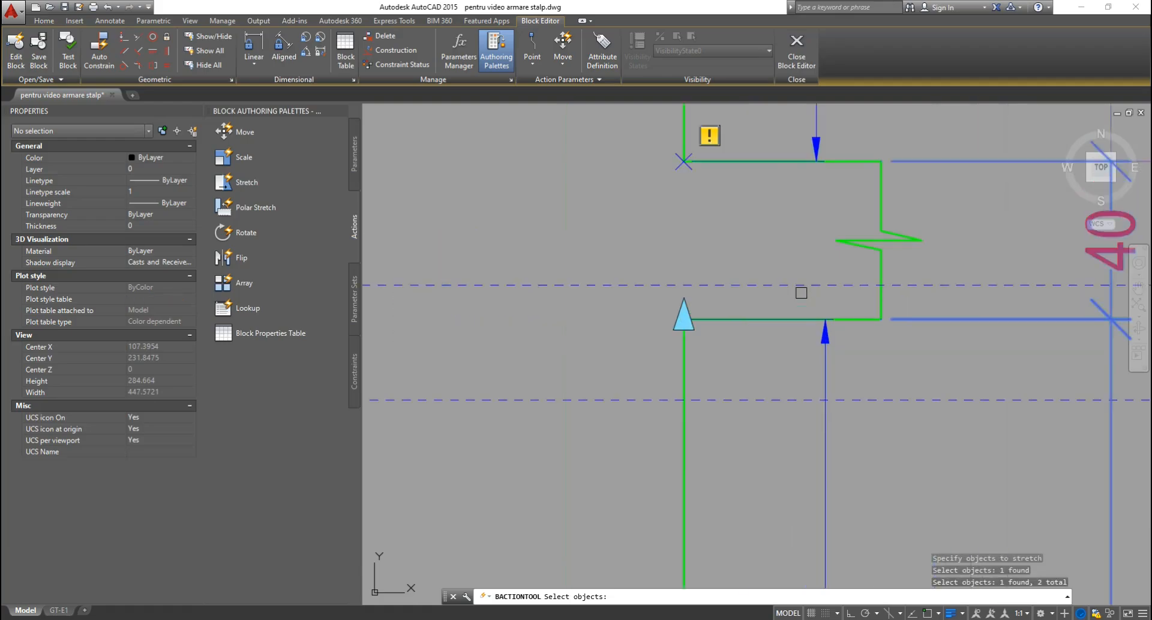
left_click(900, 305)
left_click(631, 360)
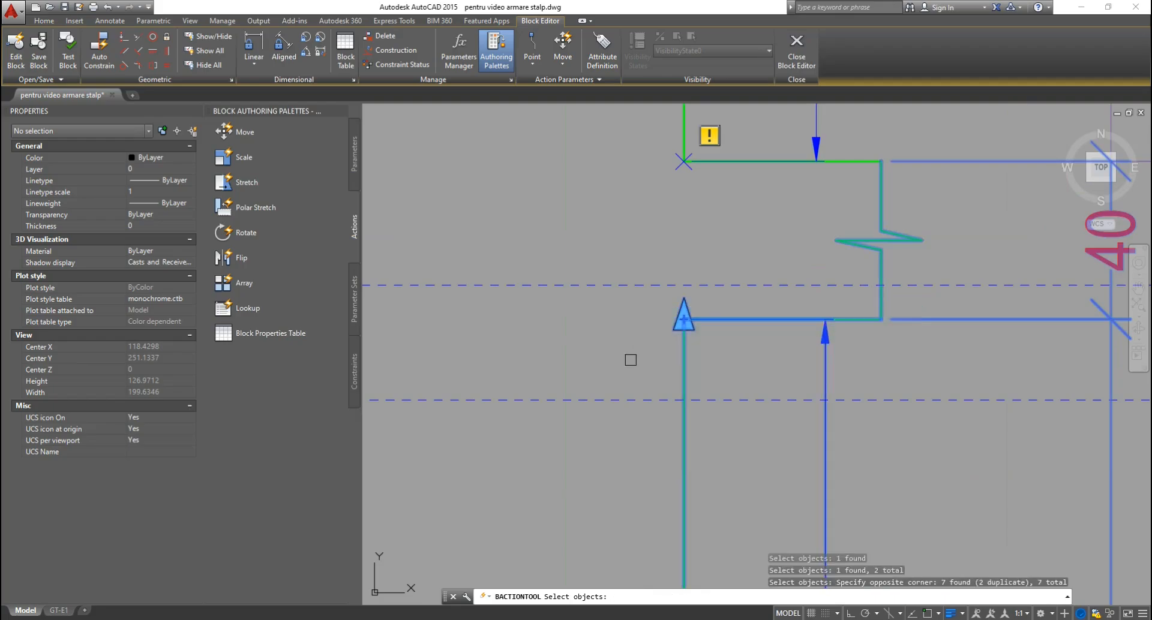
scroll(837, 284, "down", 4)
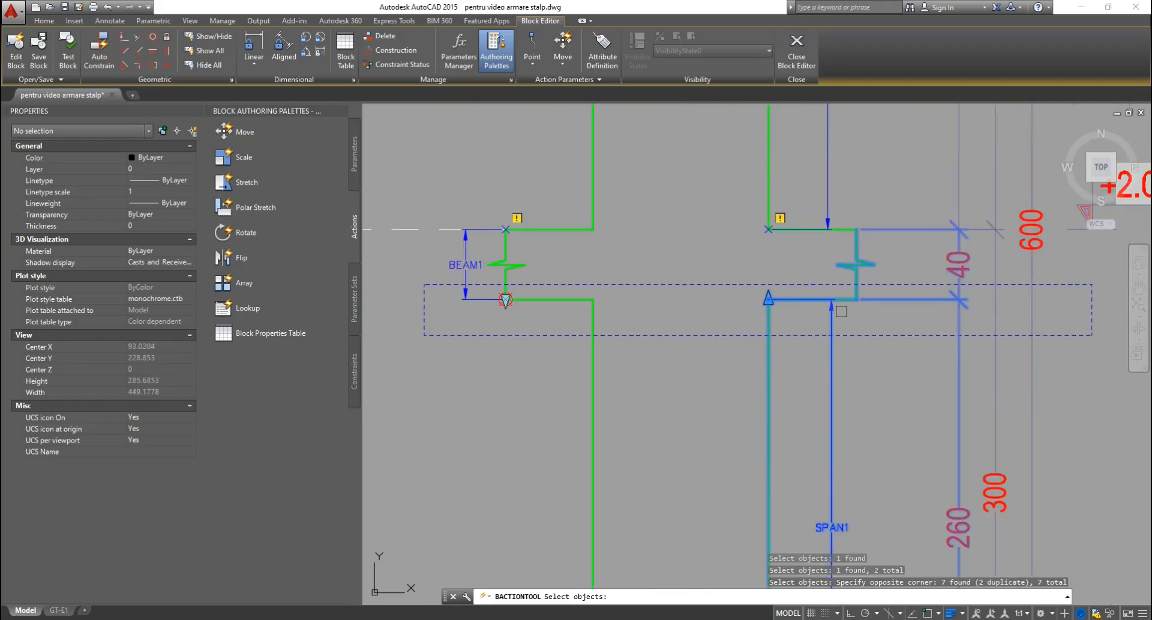
scroll(535, 290, "up", 6)
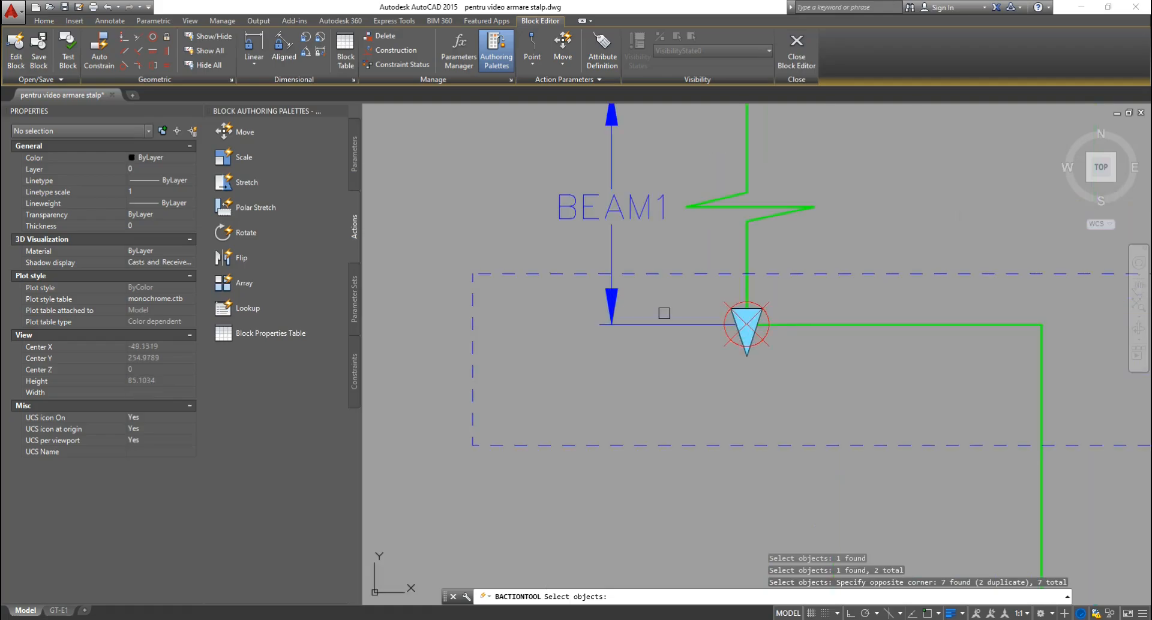
left_click(671, 305)
left_click(637, 346)
scroll(596, 334, "down", 2)
left_click(949, 318)
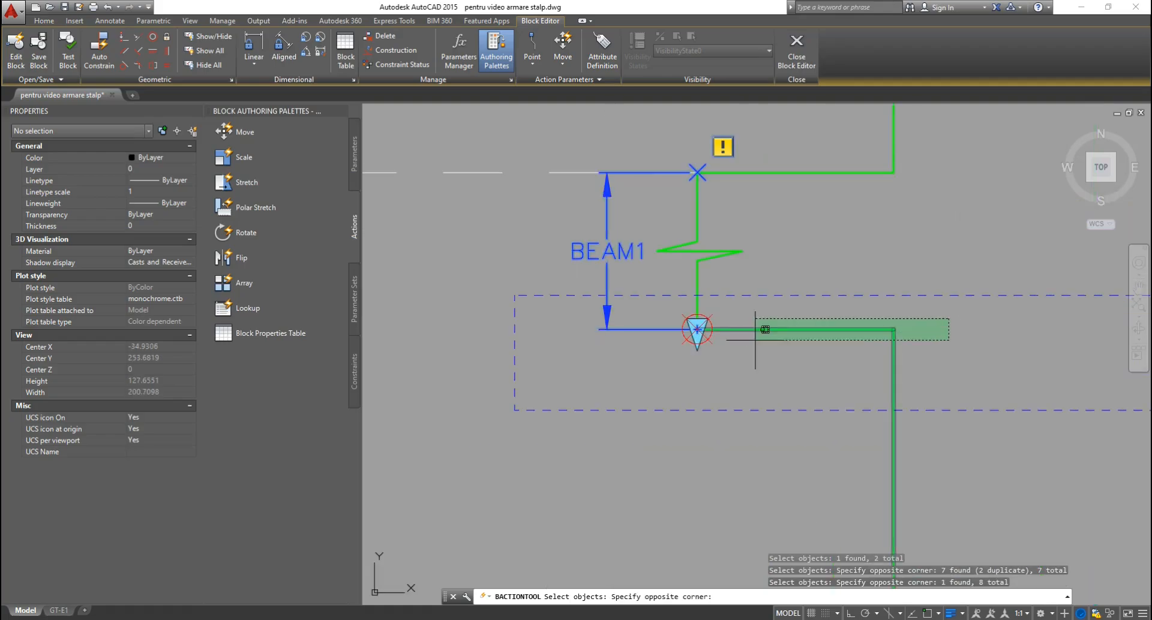
left_click(638, 363)
scroll(630, 354, "down", 4)
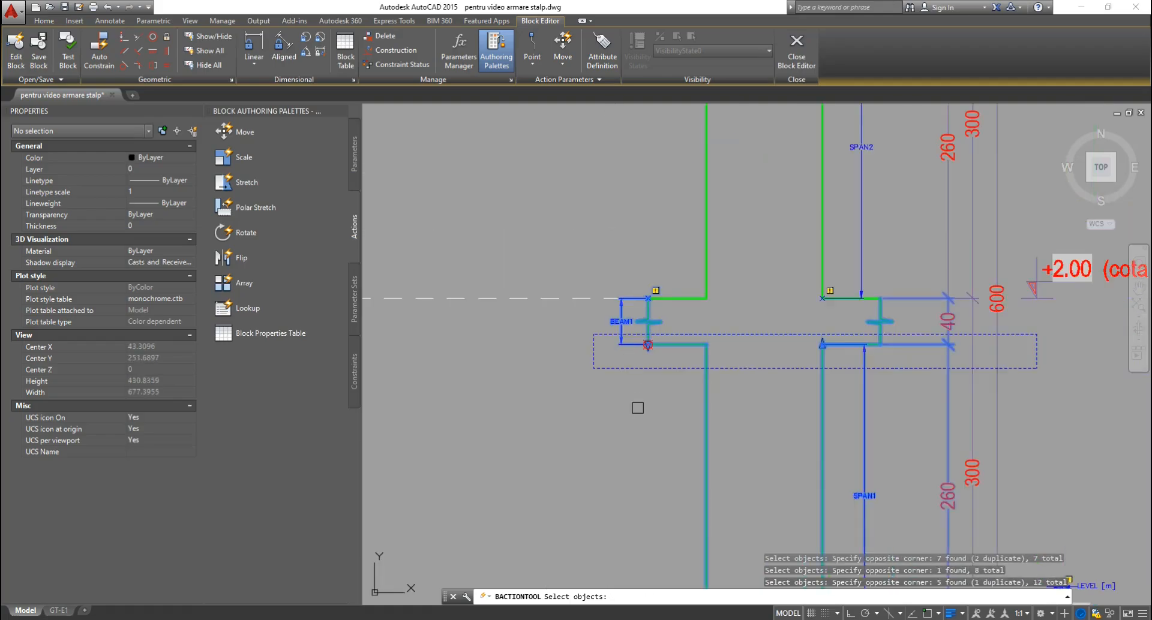
key("Return")
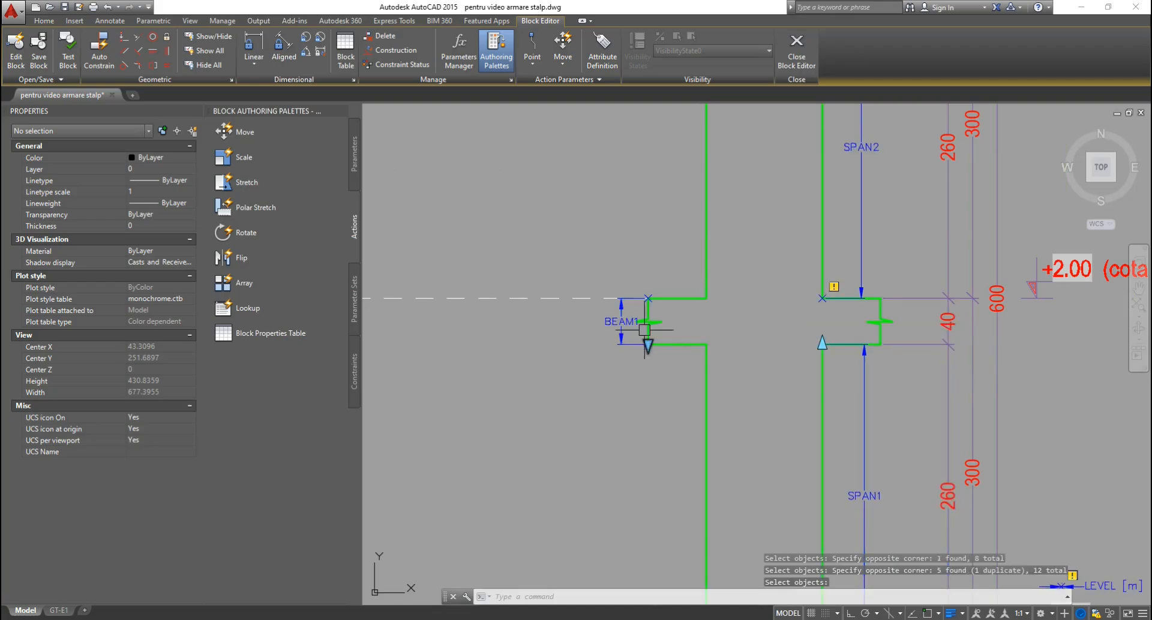
scroll(801, 318, "up", 2)
key("Return")
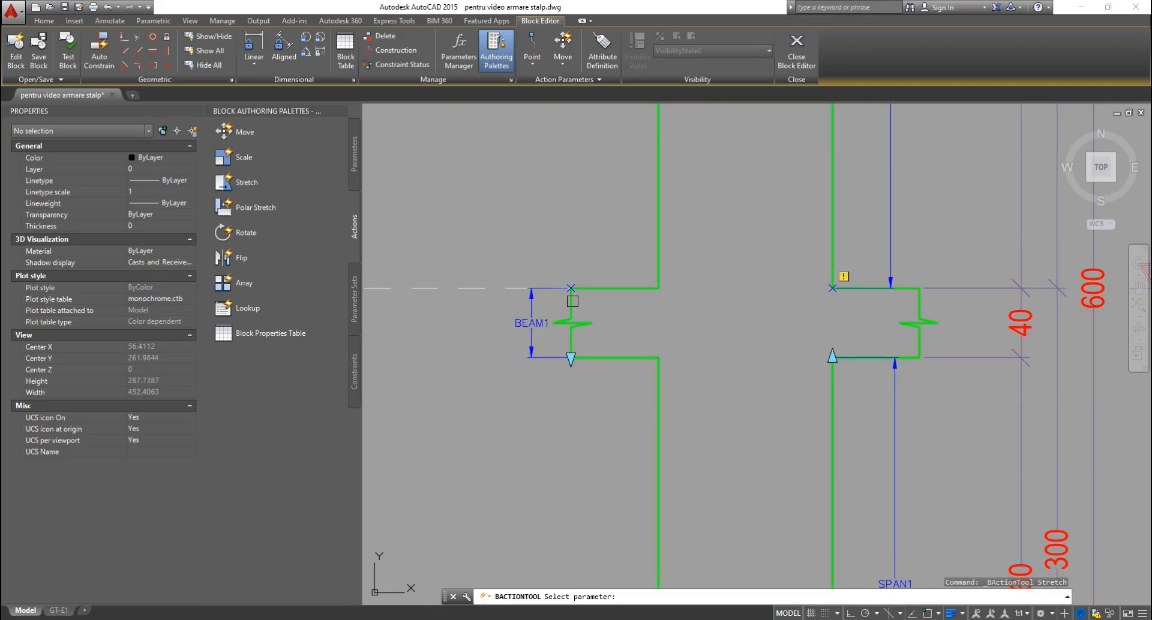
Create a BEAM1 stretch action on its lower point covering both beam break marks.
left_click(525, 325)
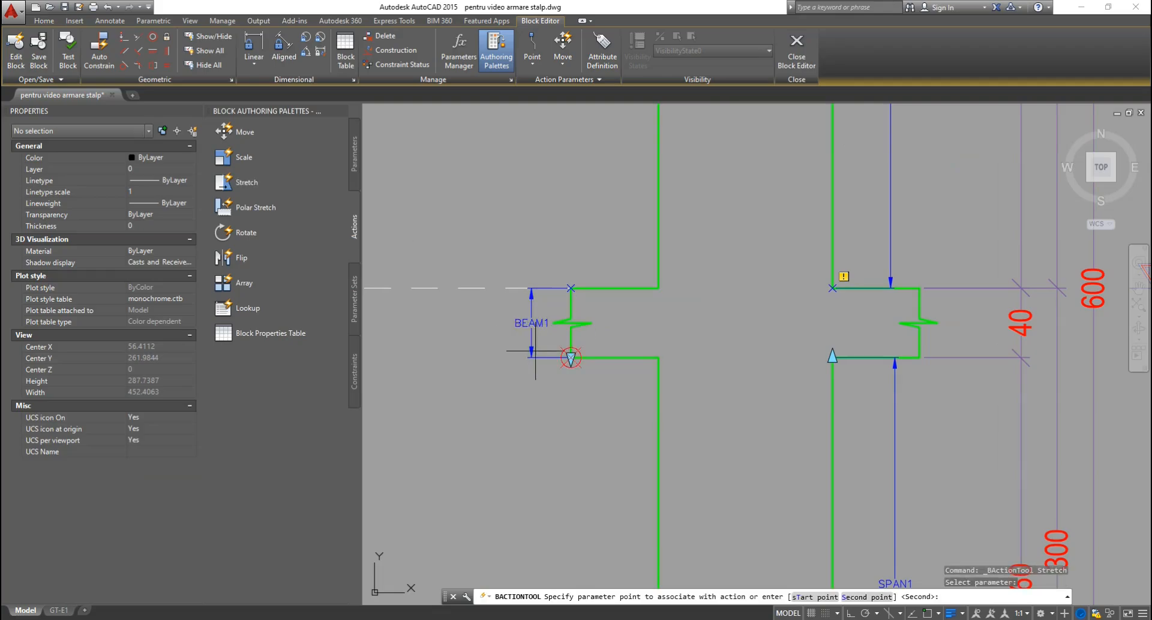
left_click(567, 386)
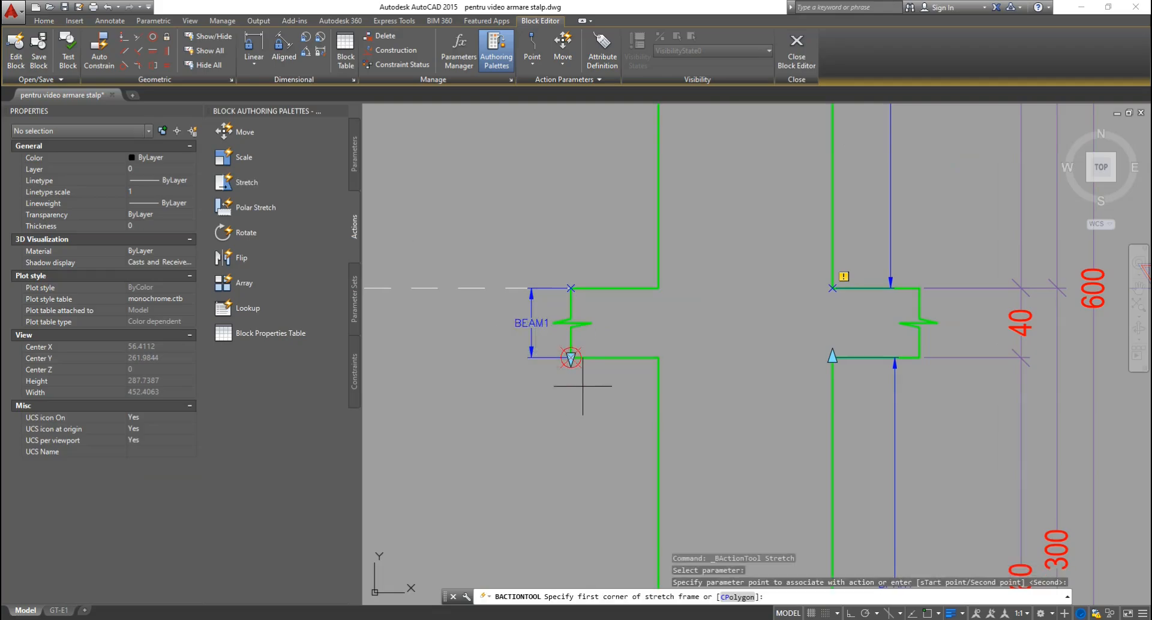
left_click(477, 308)
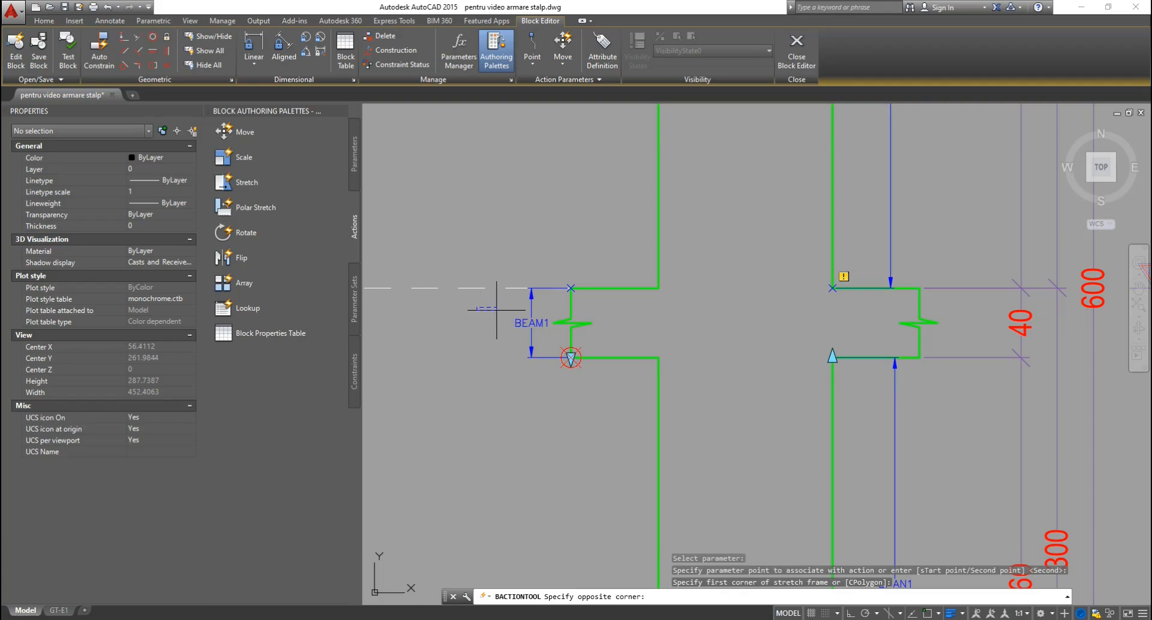
left_click(969, 337)
left_click(917, 322)
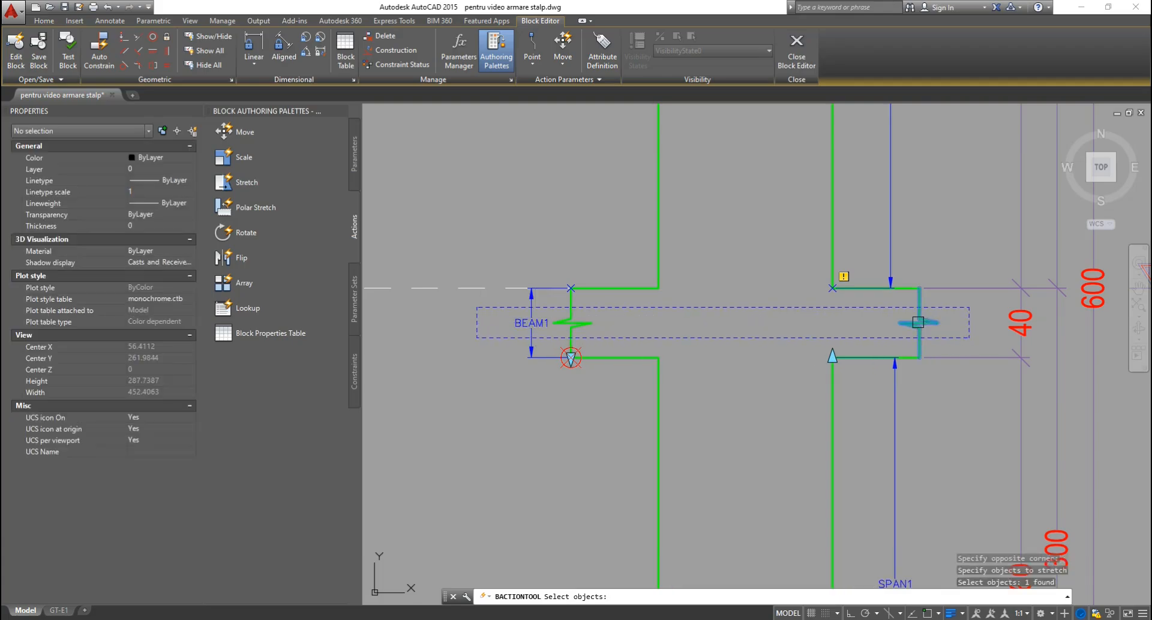
left_click(594, 326)
key("Return")
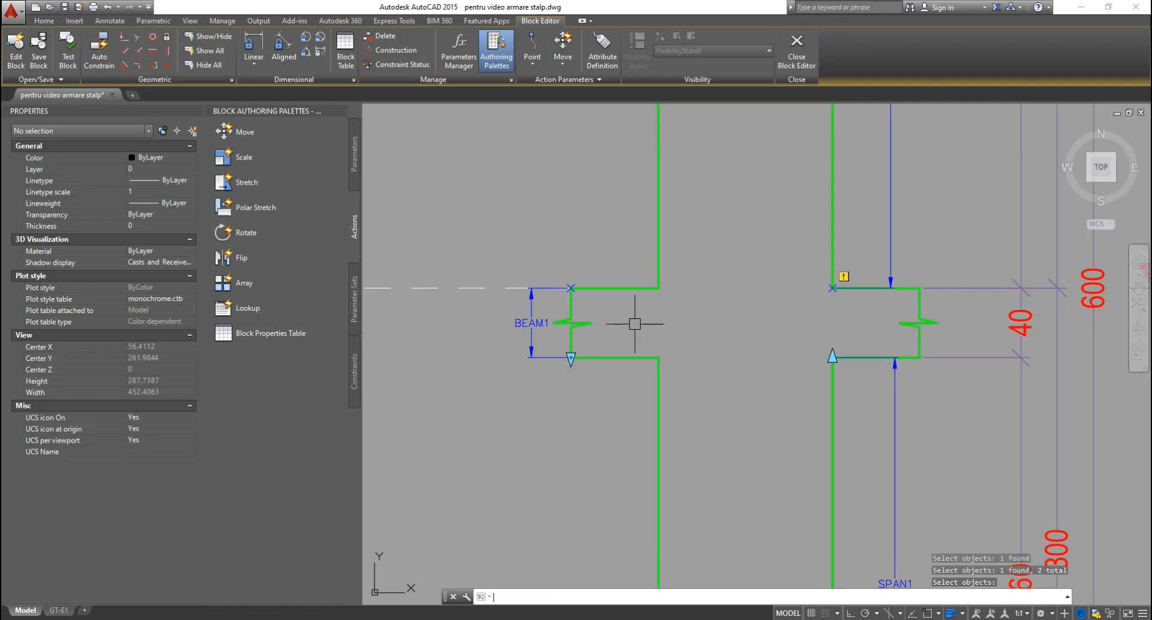
Move the action bar under BEAM1, set its Distance multiplier to 0.5, and close the Block Editor.
scroll(663, 302, "down", 2)
left_click_drag(683, 531, 627, 356)
scroll(627, 358, "up", 3)
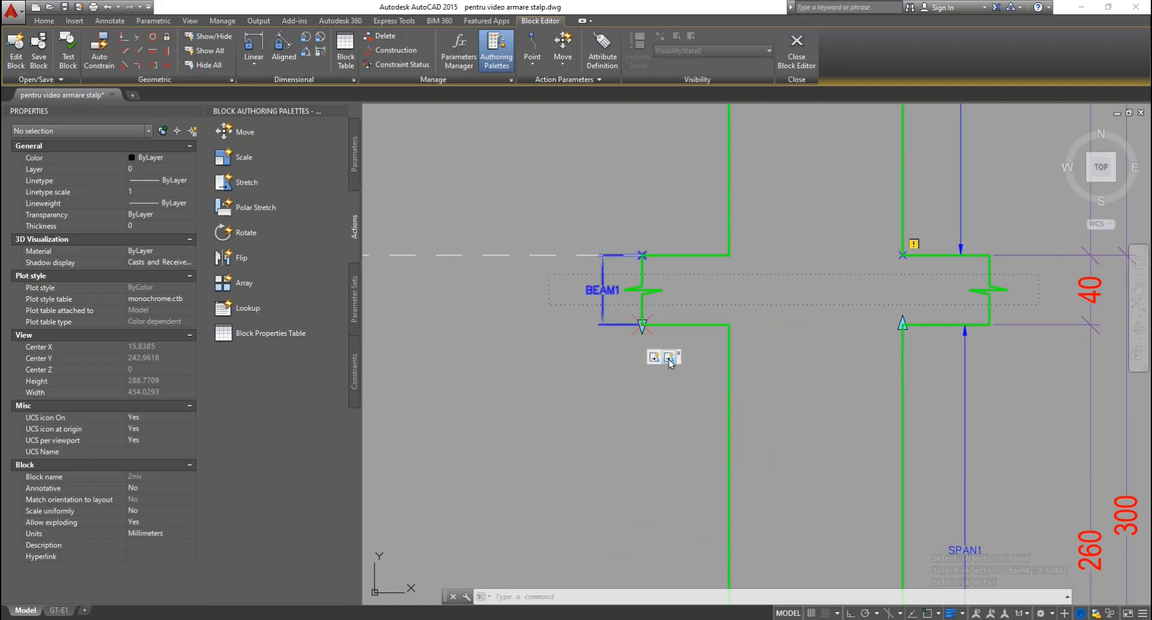
left_click(670, 360)
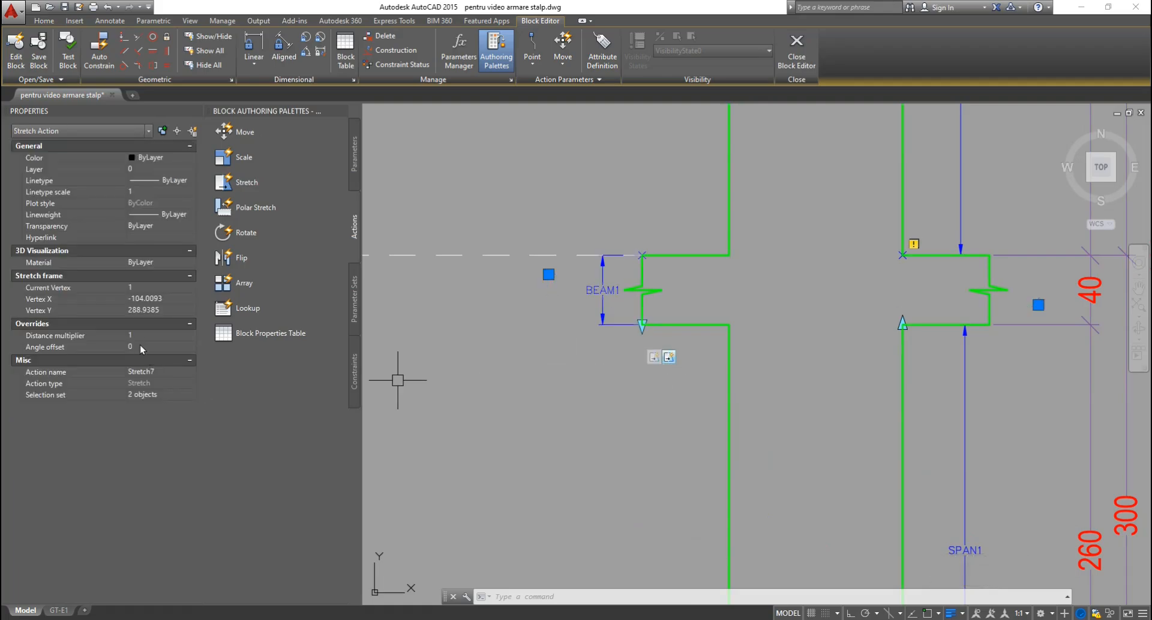
left_click(145, 334)
type("0.")
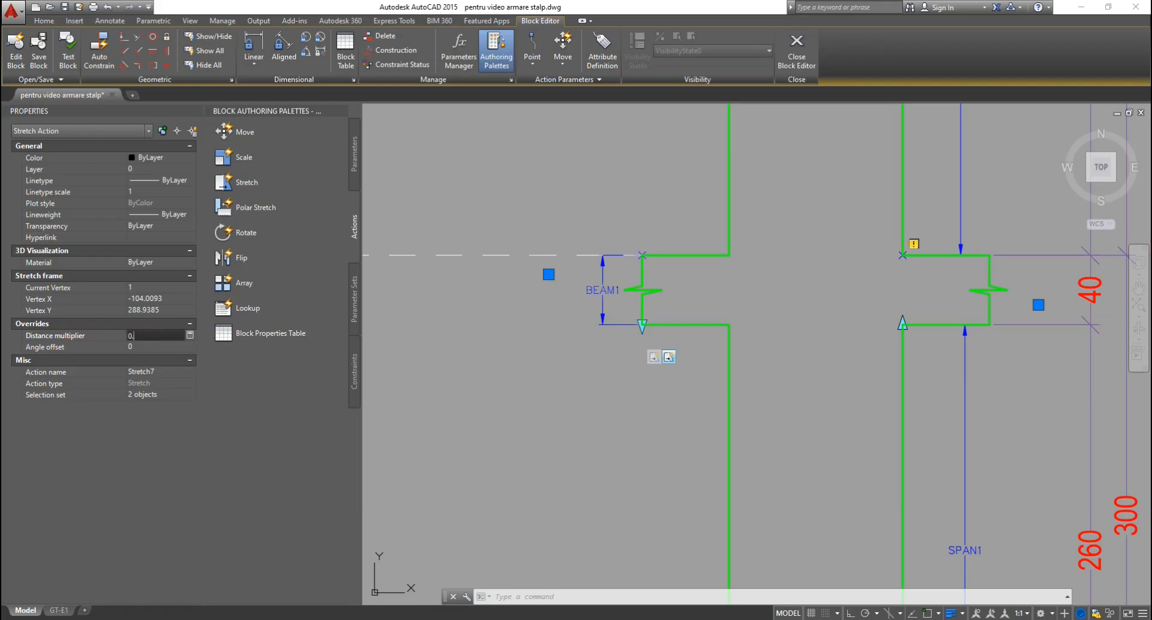
type("5")
key("Return")
key("Escape")
key("Escape")
key("Escape")
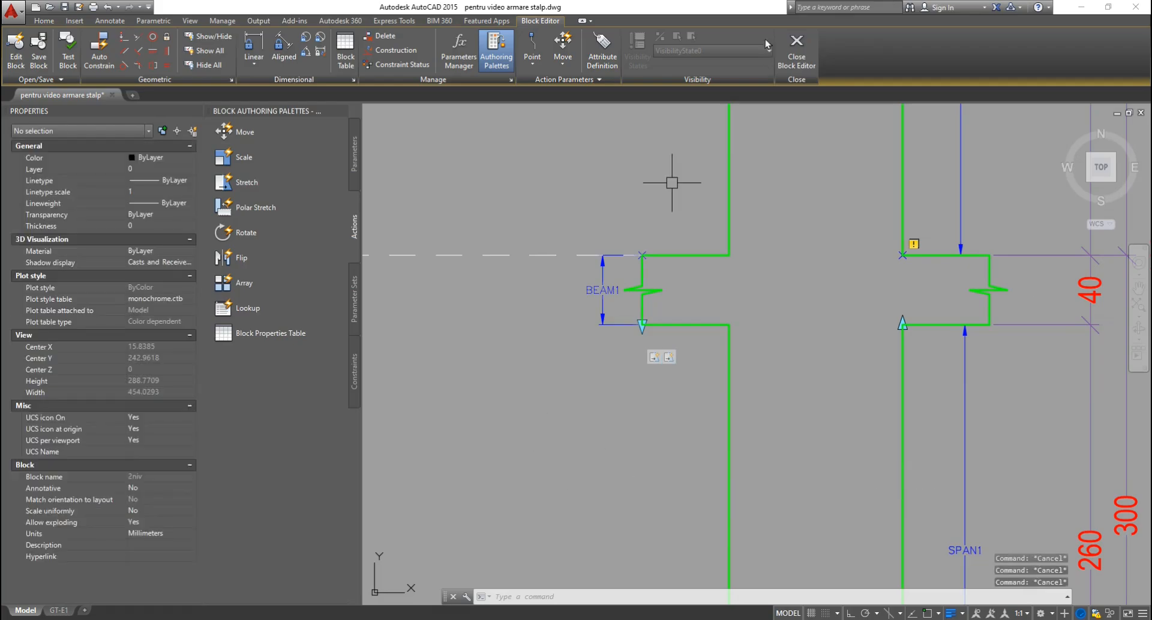
left_click(796, 51)
Confirm leaving the Block Editor and select the whole column block.
left_click(575, 327)
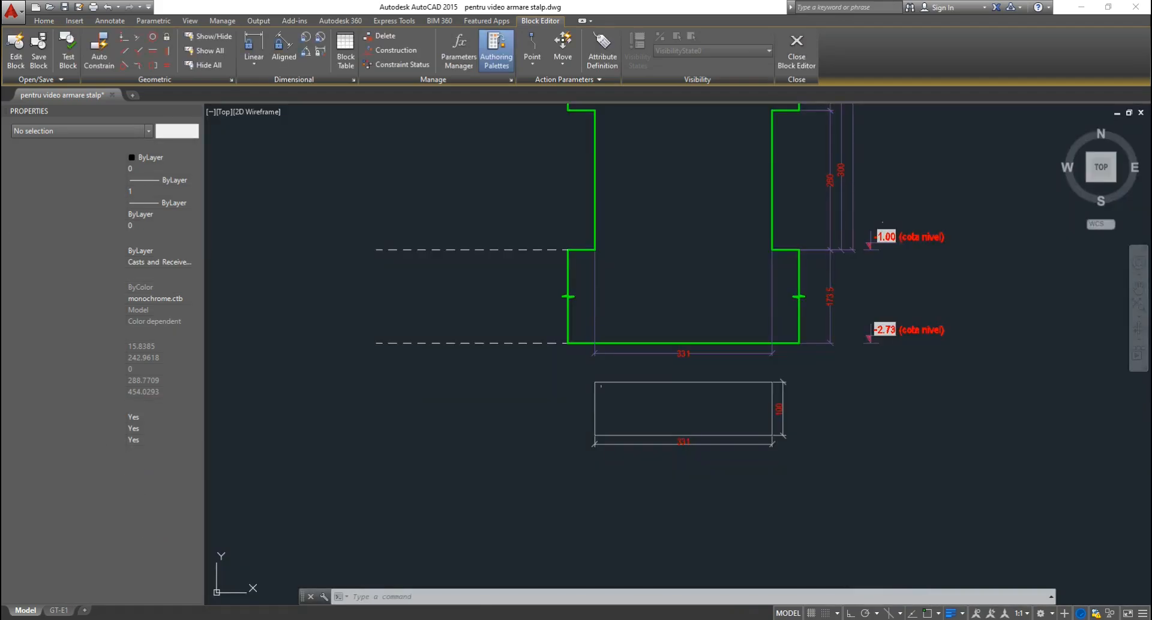
scroll(699, 321, "down", 2)
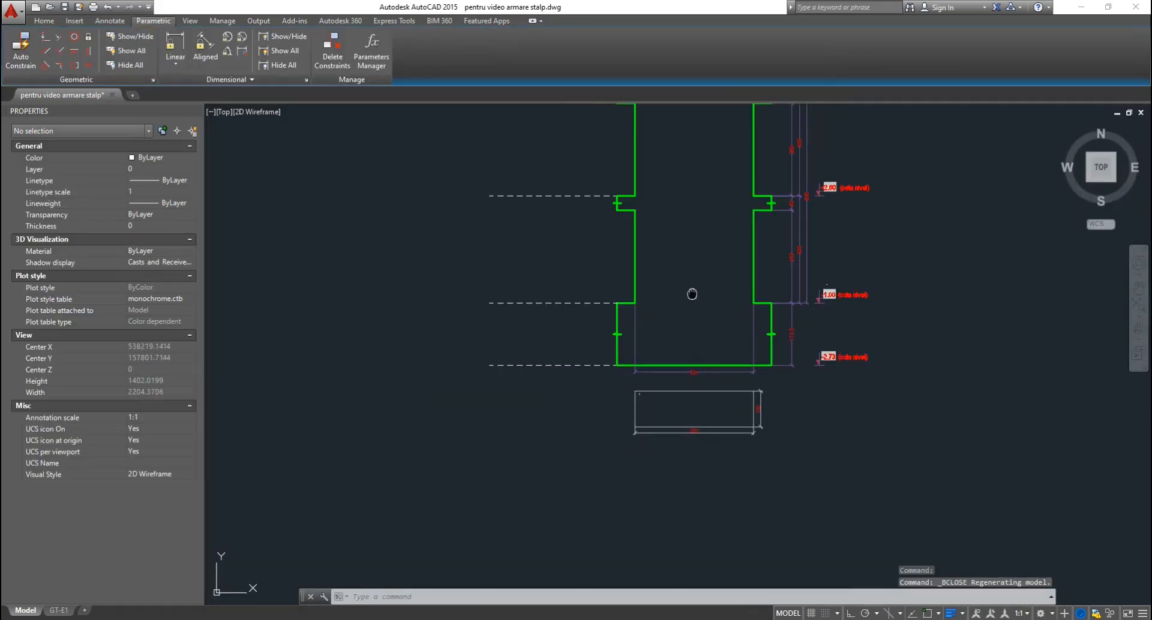
middle_click_drag(689, 293, 702, 369)
scroll(719, 313, "up", 3)
left_click(895, 334)
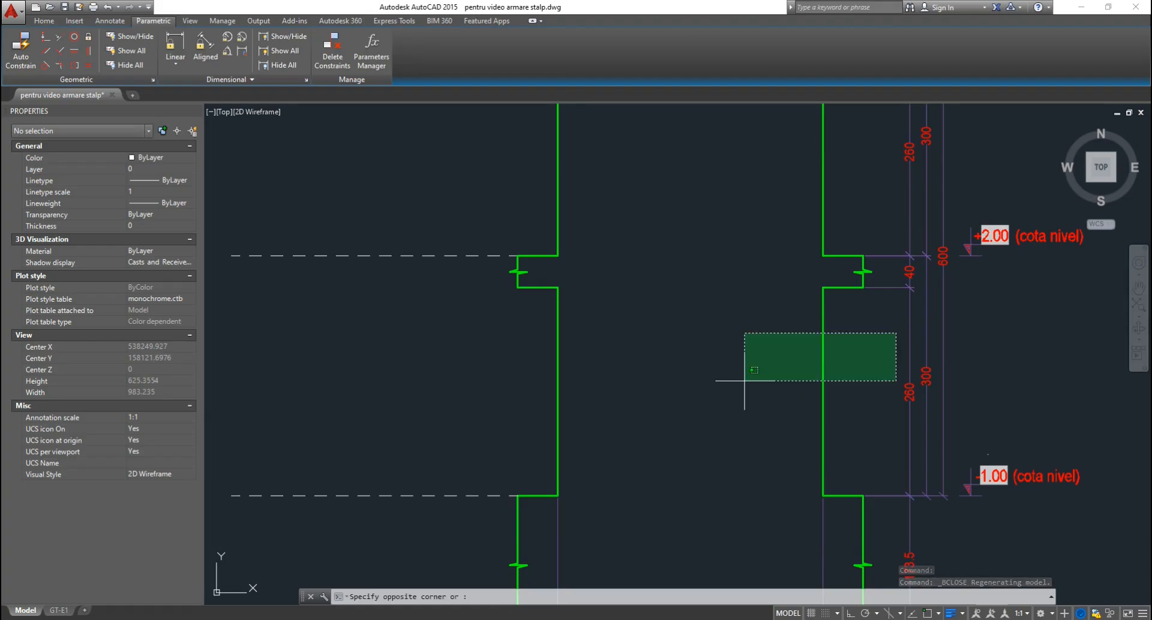
left_click(743, 381)
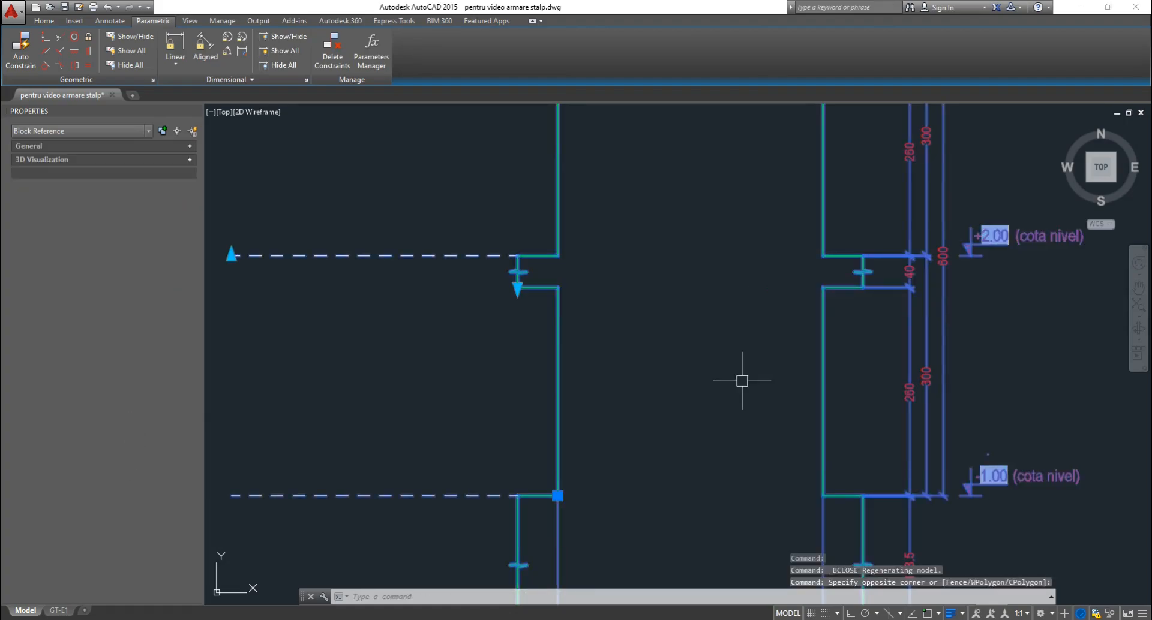
Test the beam grip, cancel it with the base left at 331, and pick the block for editing.
left_click(517, 288)
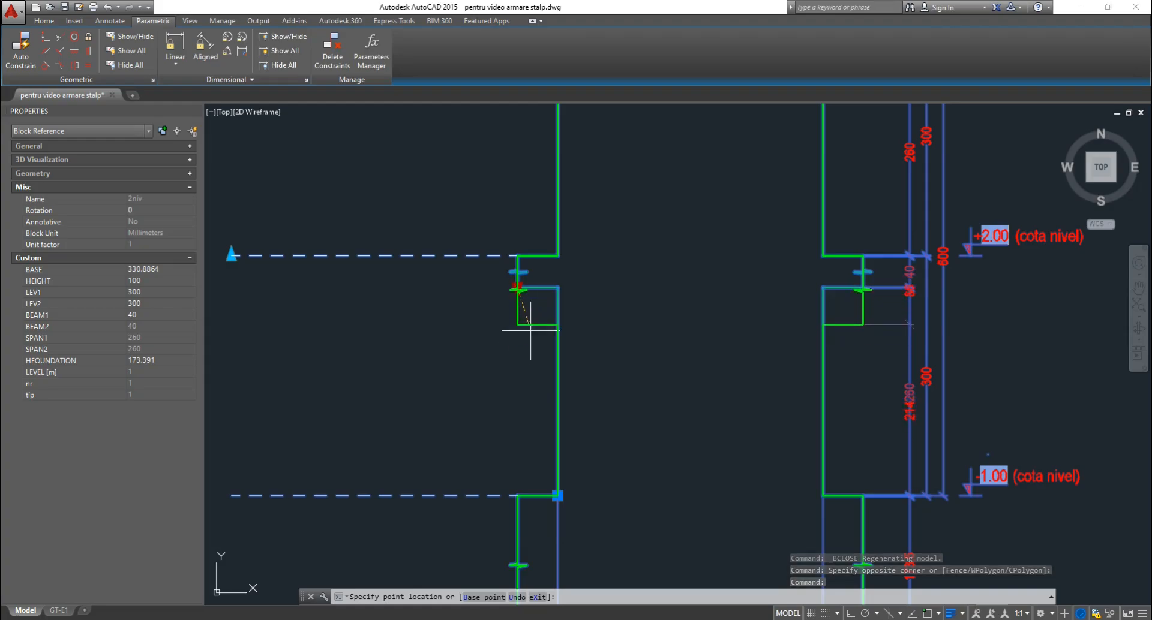
key("Escape")
key("Escape")
scroll(851, 414, "down", 2)
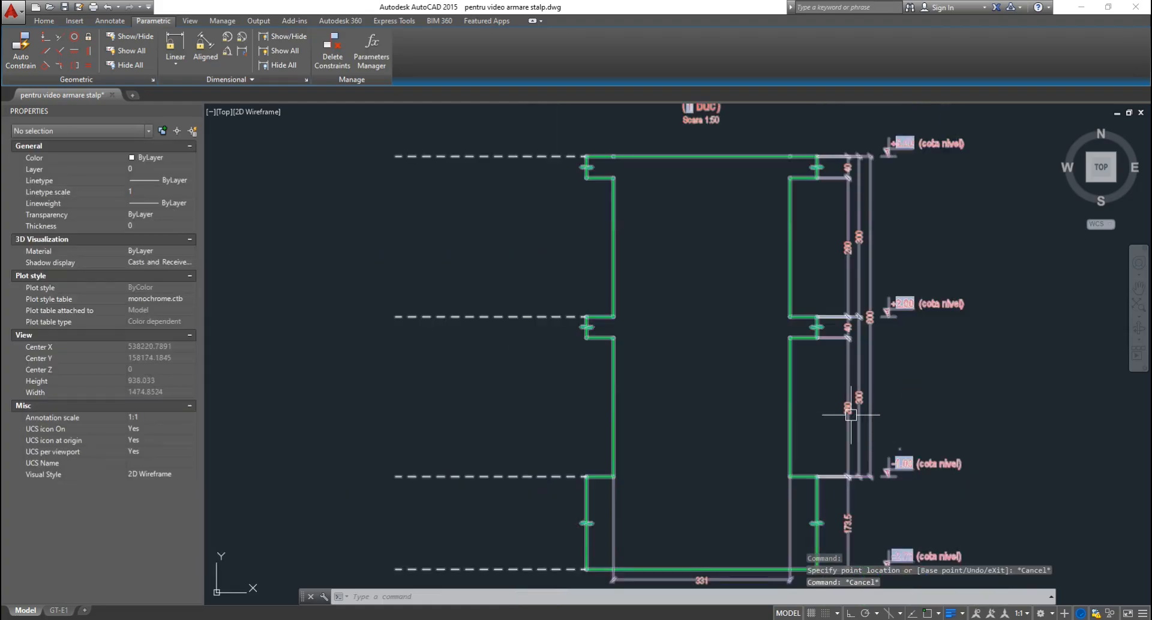
left_click(790, 393)
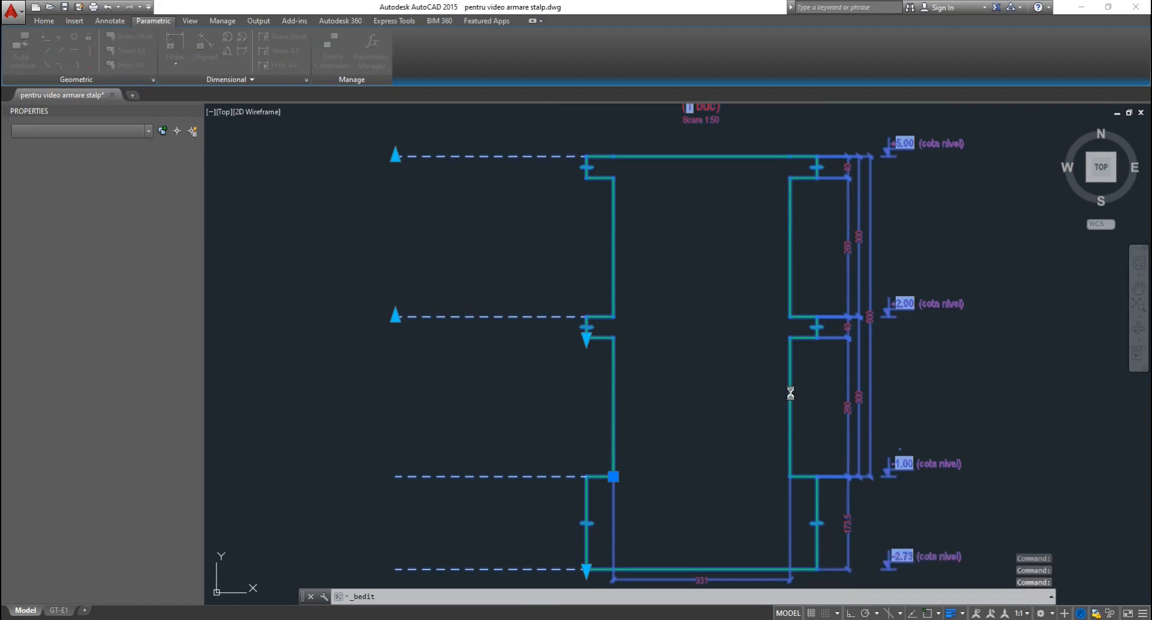
Reopen the block definition and start a Stretch action on SPAN1's driving end point.
key("Return")
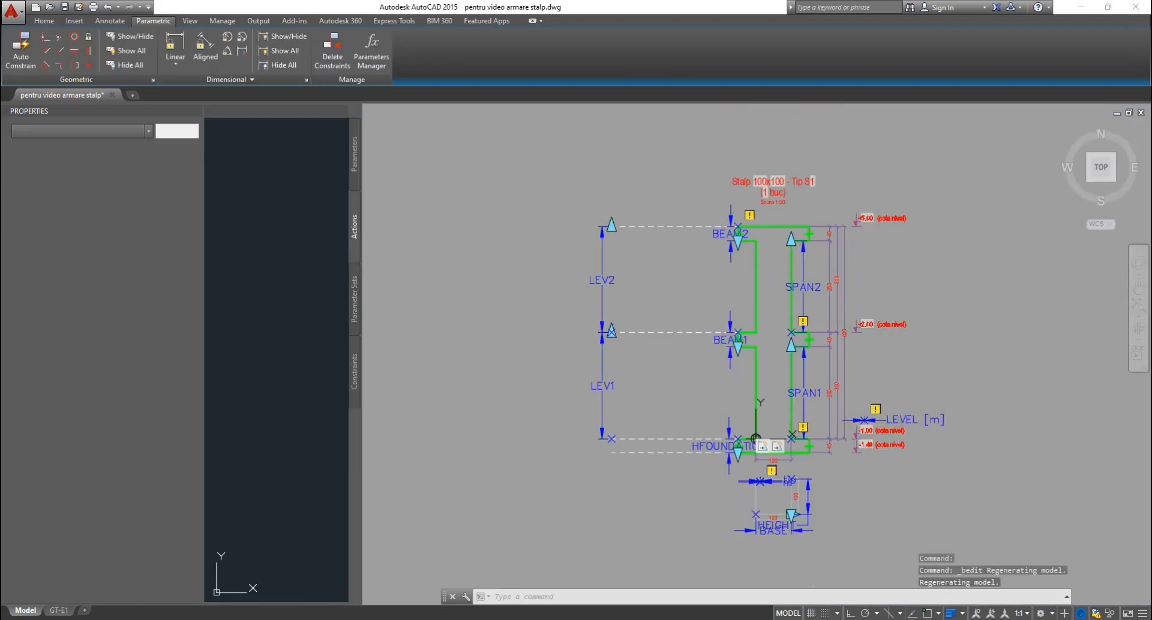
scroll(787, 354, "up", 2)
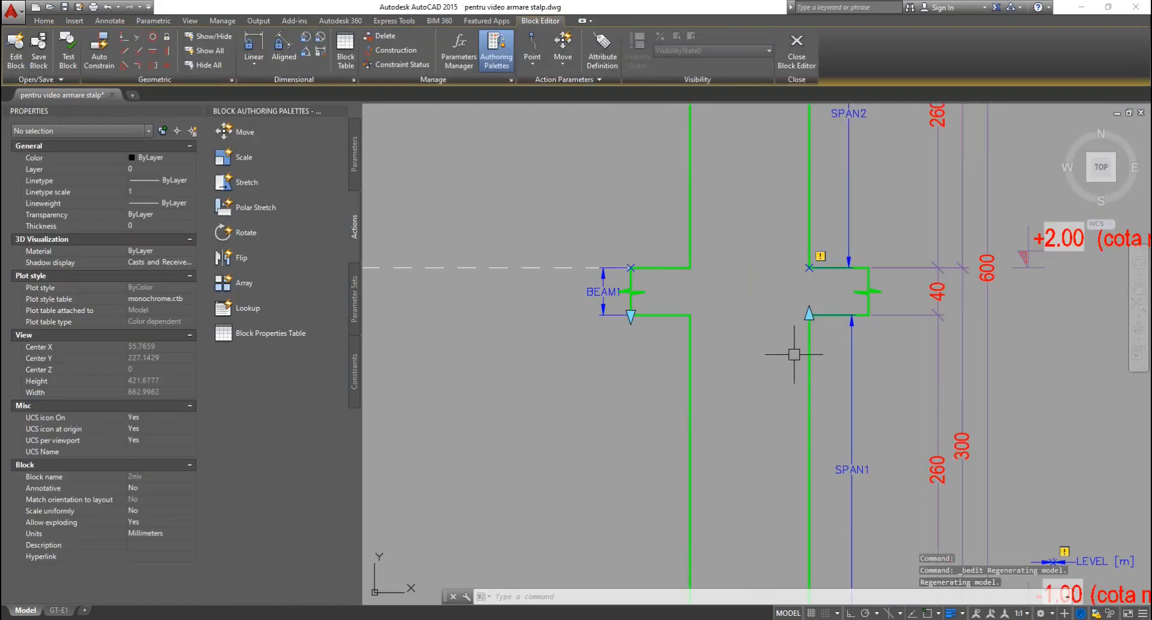
left_click(325, 189)
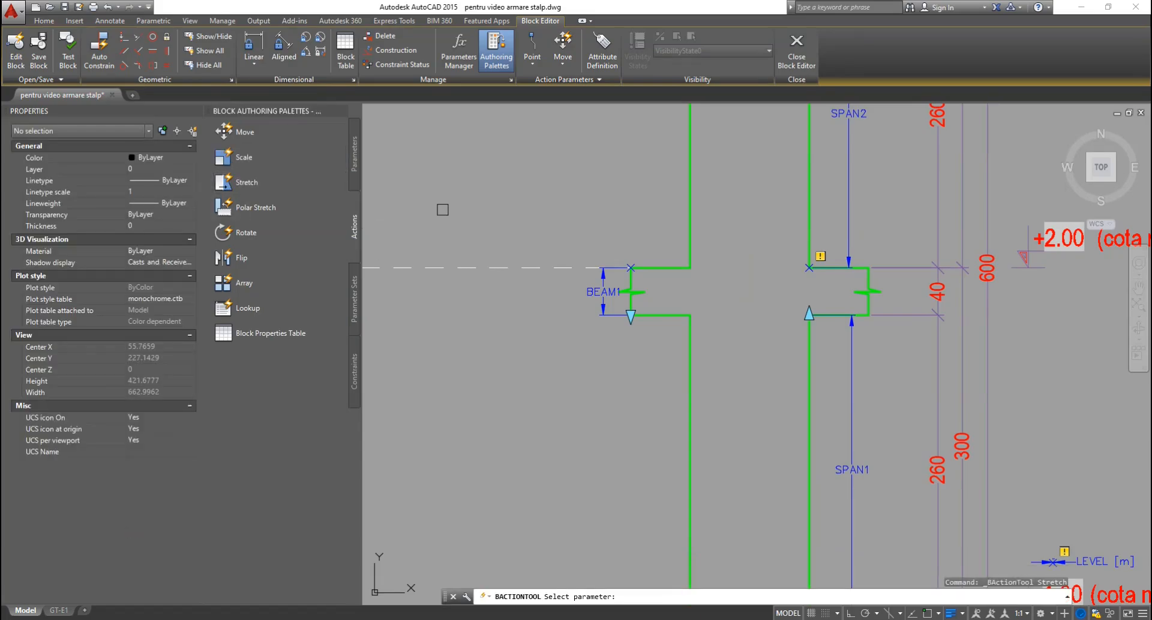
left_click(852, 399)
scroll(798, 309, "up", 3)
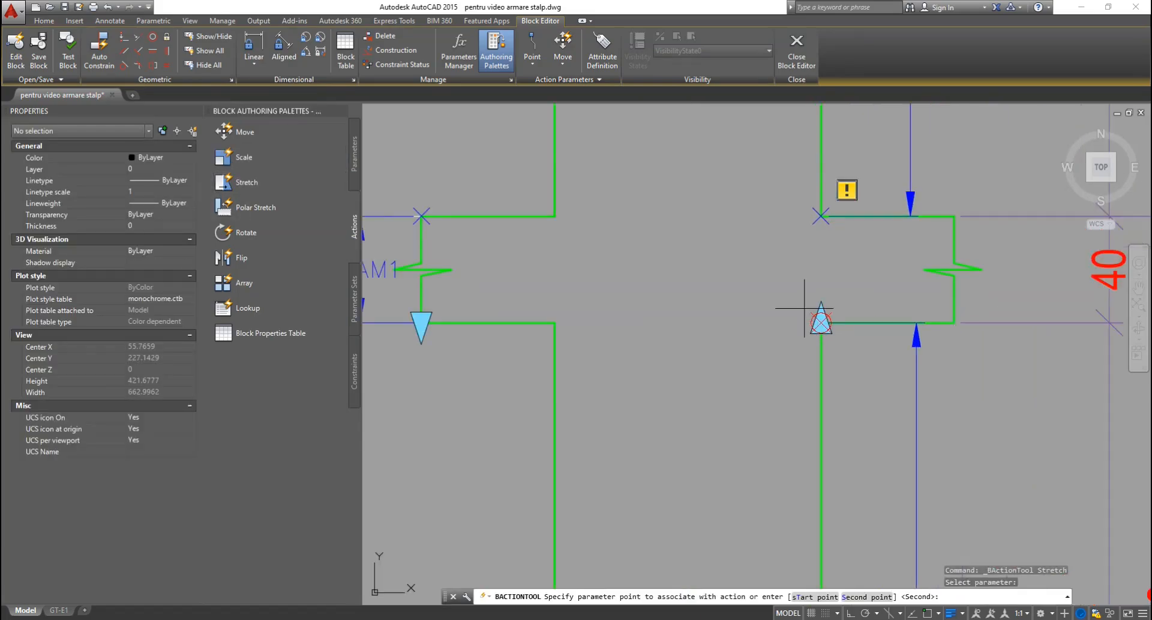
left_click(765, 292)
Frame the lower BEAM1 flange and add the right-side dimensions and column lines to the stretch.
scroll(821, 322, "down", 2)
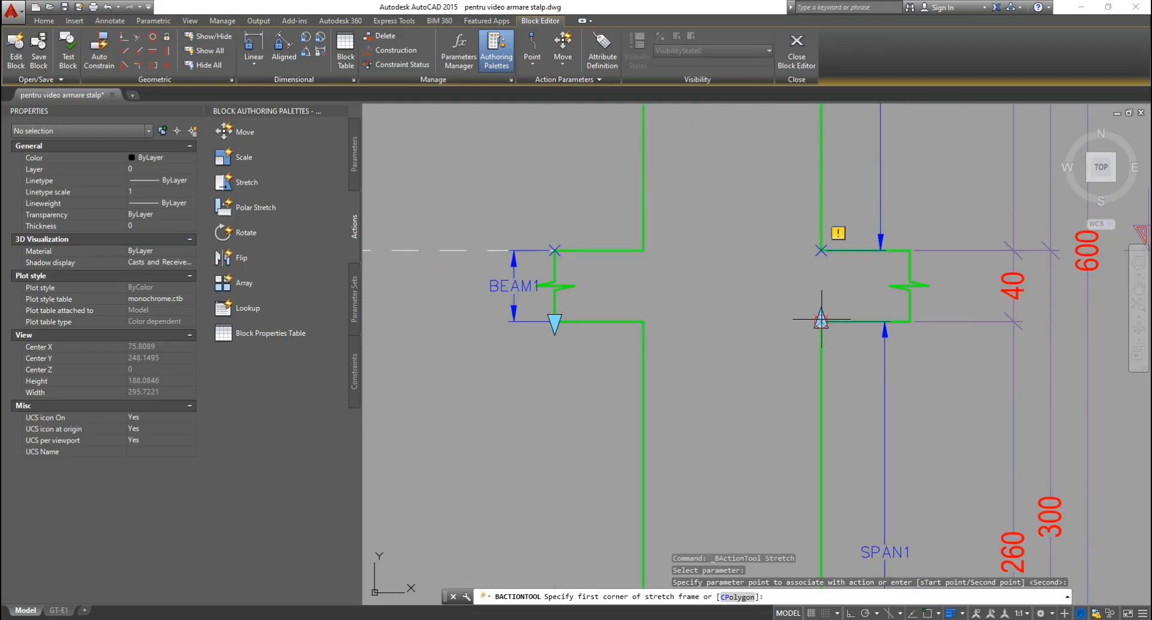
left_click(498, 302)
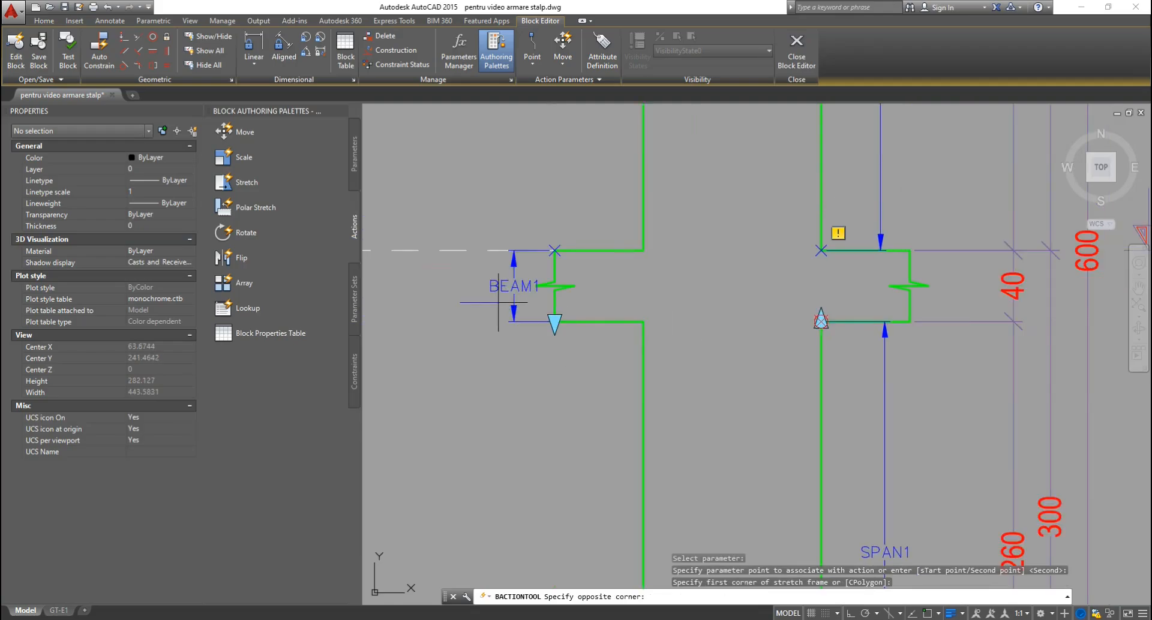
left_click(1109, 346)
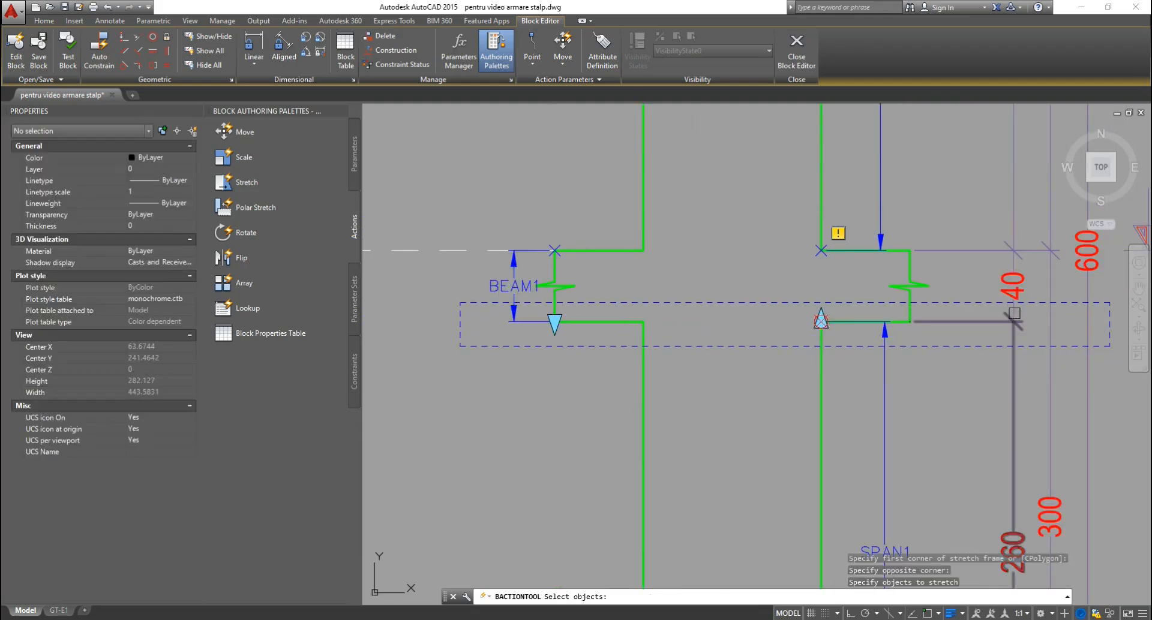
left_click(1020, 327)
left_click(983, 334)
left_click(943, 313)
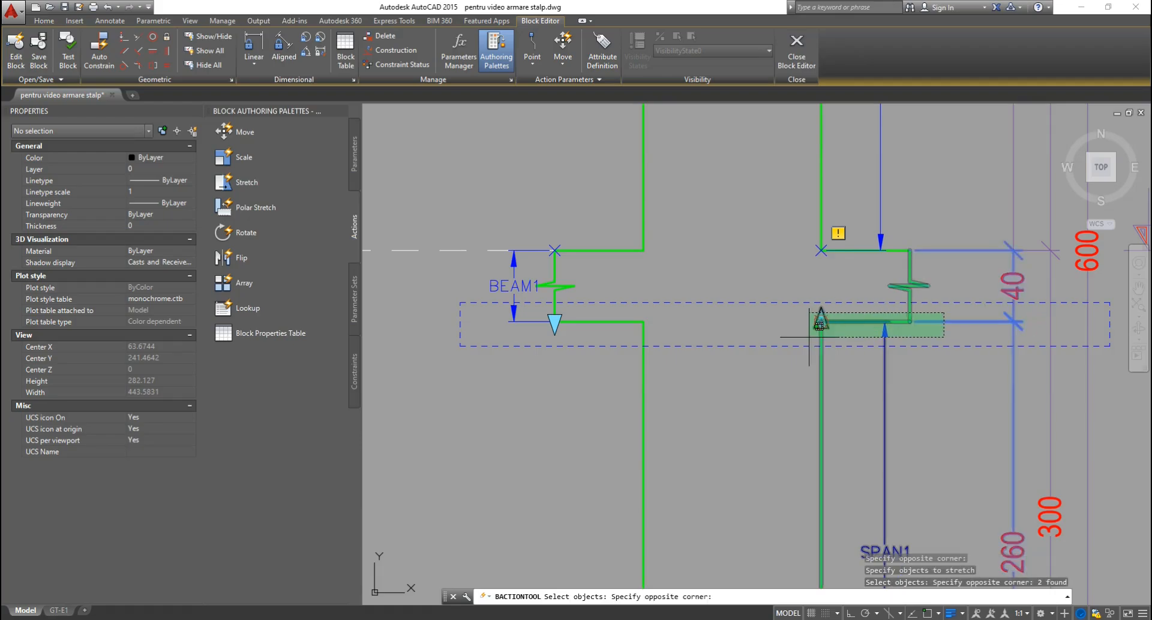
left_click(780, 329)
left_click(673, 311)
left_click(487, 332)
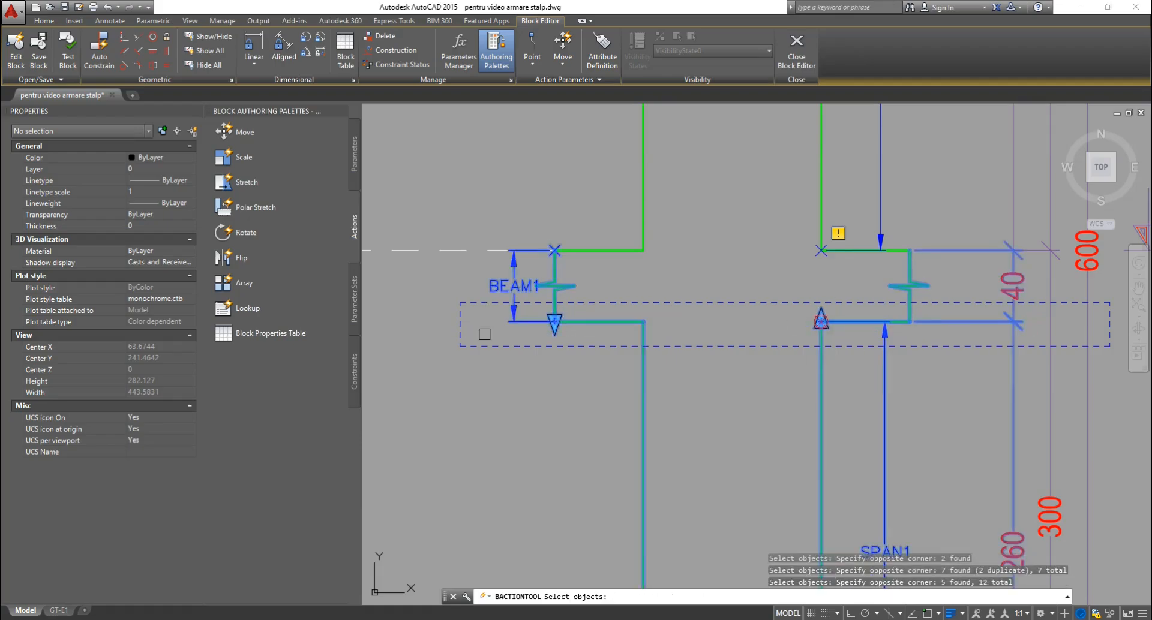
key("Return")
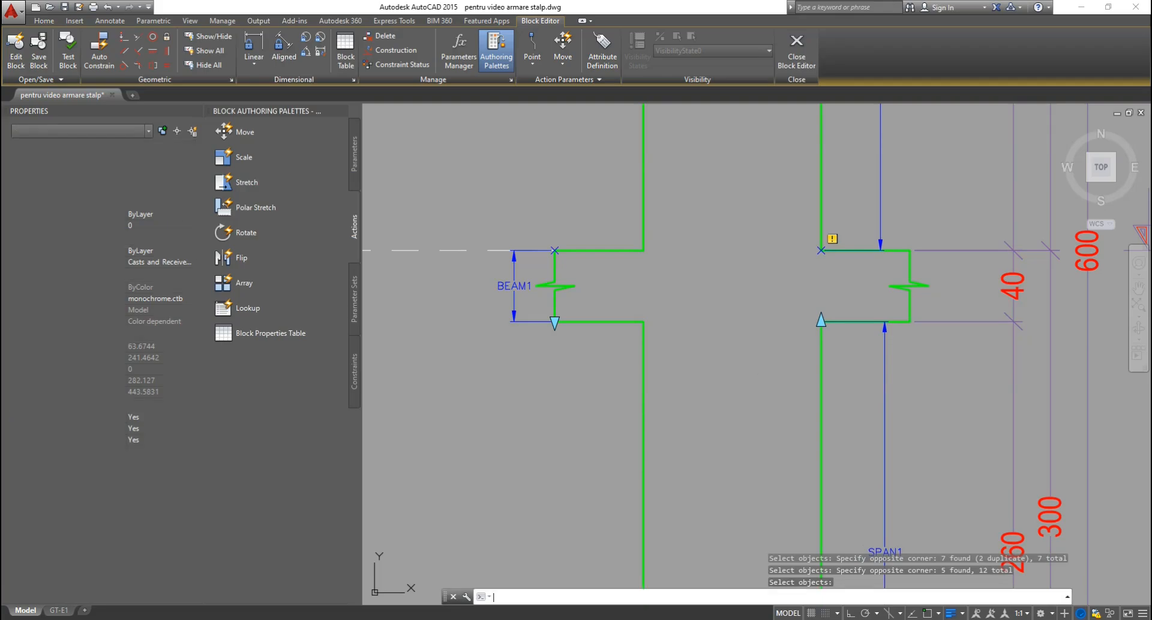
Add a second SPAN1 stretch action covering the left and right BEAM1 break lines.
left_click(889, 361)
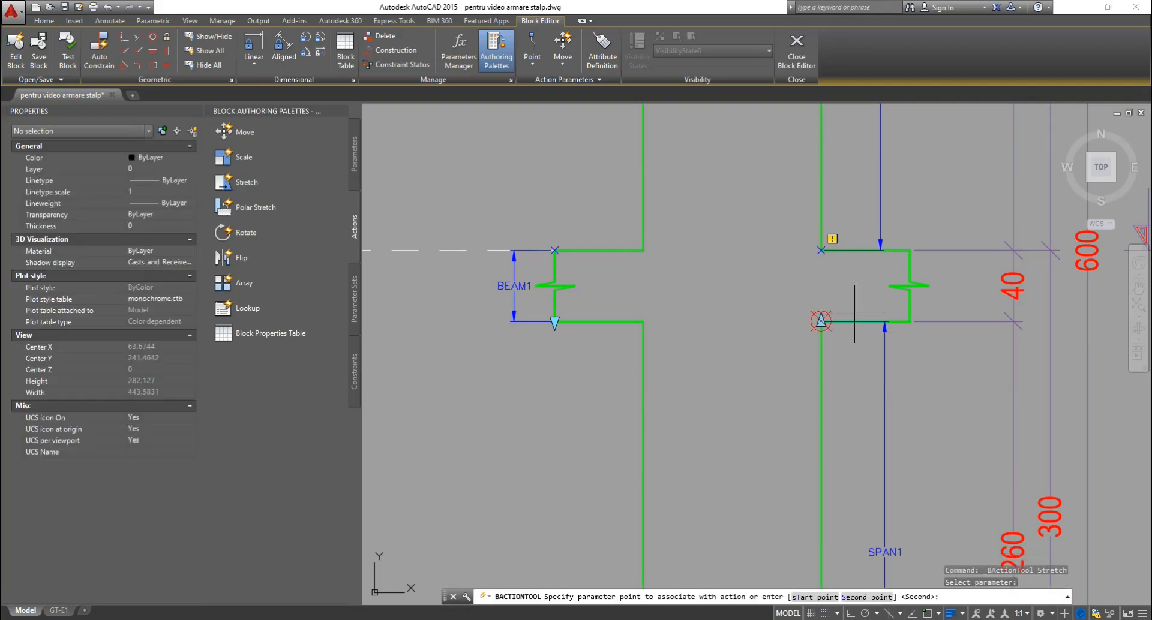
key("Return")
left_click(452, 259)
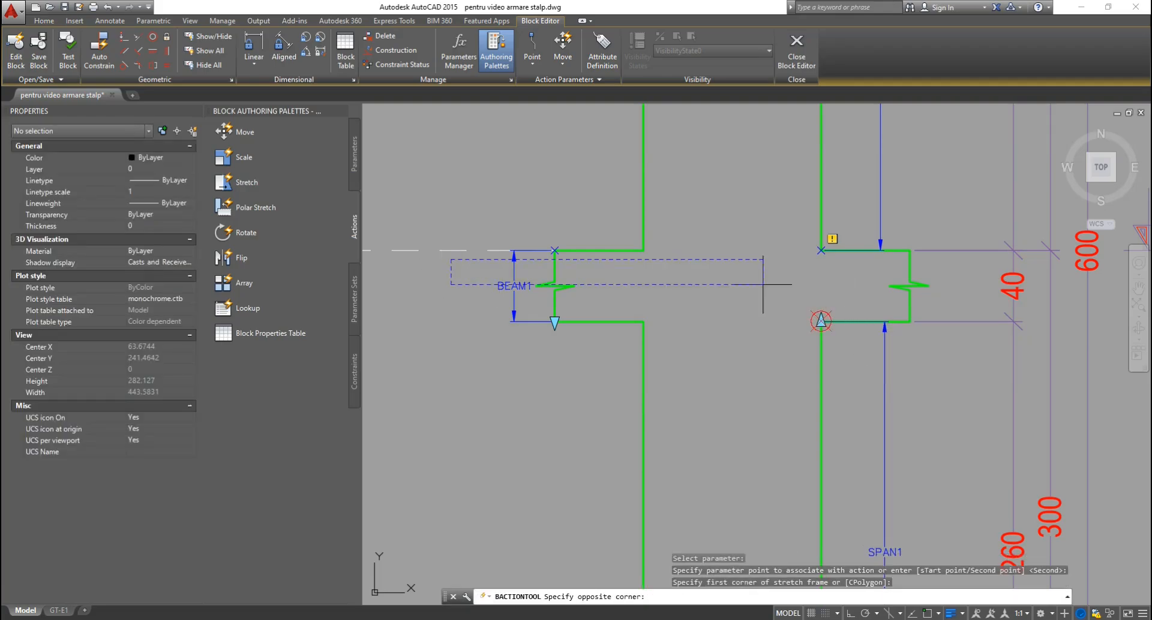
left_click(962, 302)
left_click(905, 286)
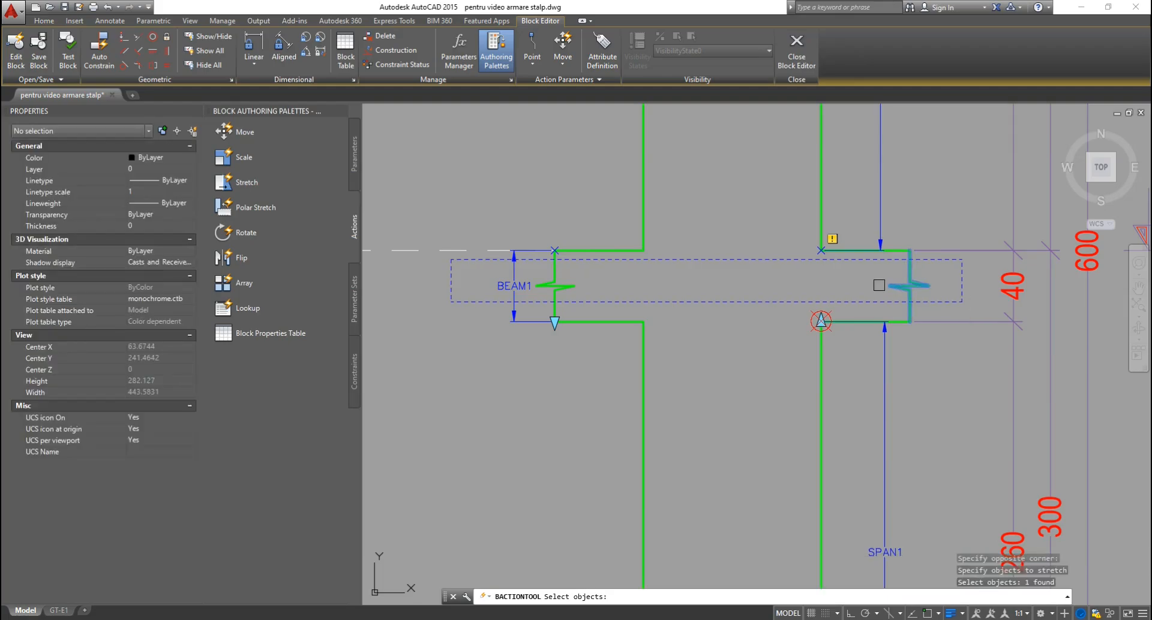
left_click(562, 287)
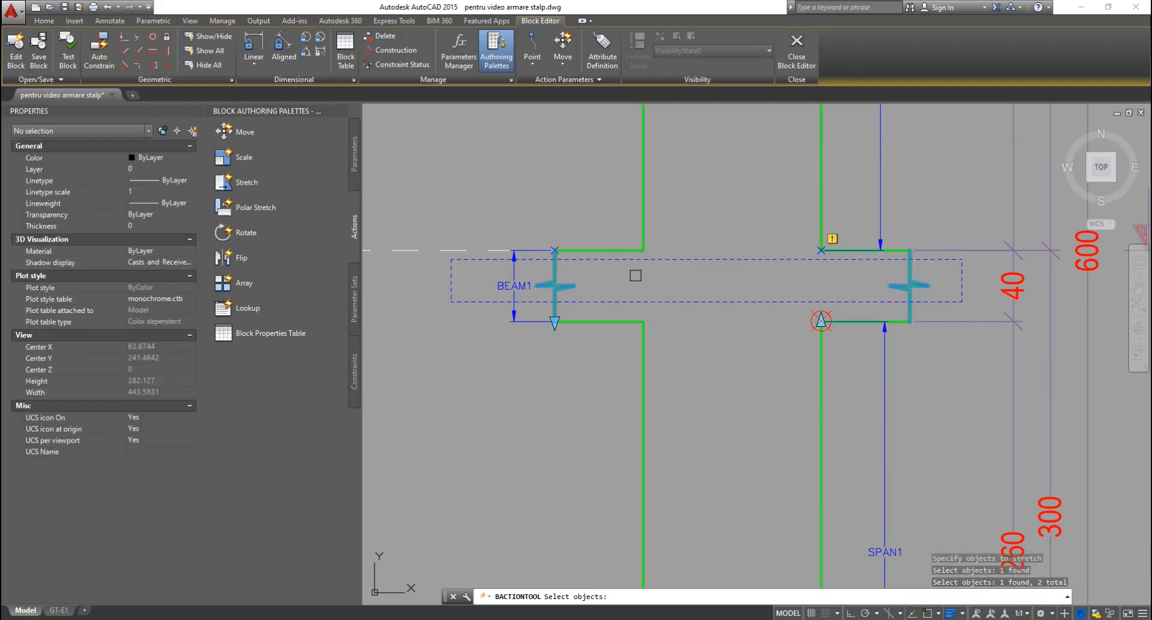
key("Return")
Set the break-line stretch action's Distance multiplier to 0.5.
scroll(768, 304, "down", 4)
scroll(765, 446, "up", 2)
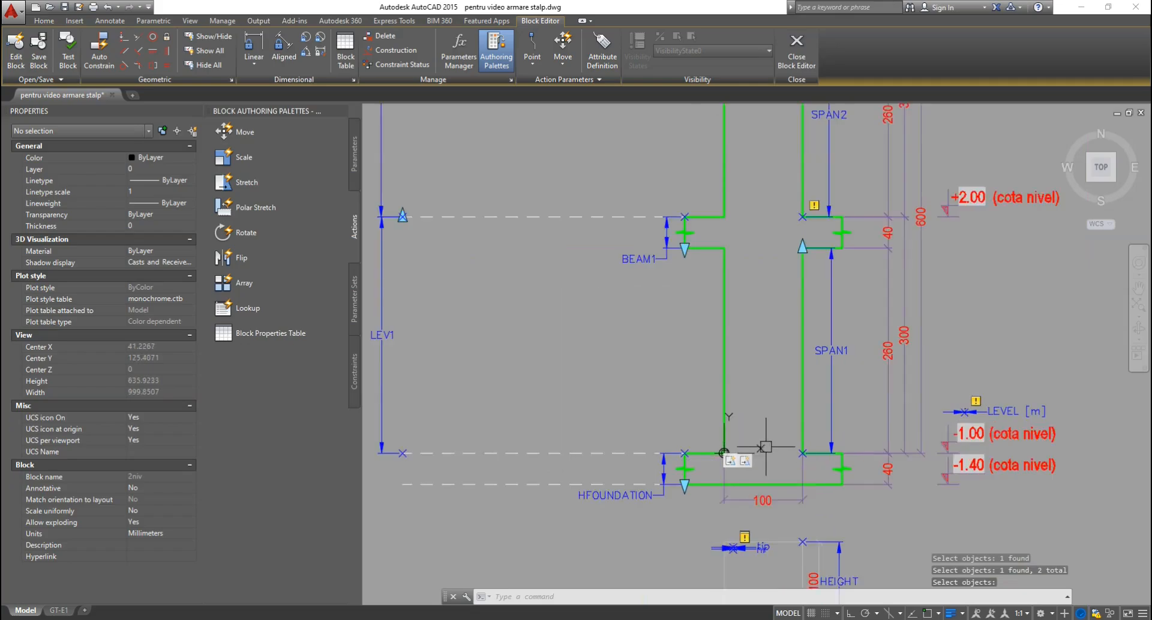
scroll(831, 247, "up", 3)
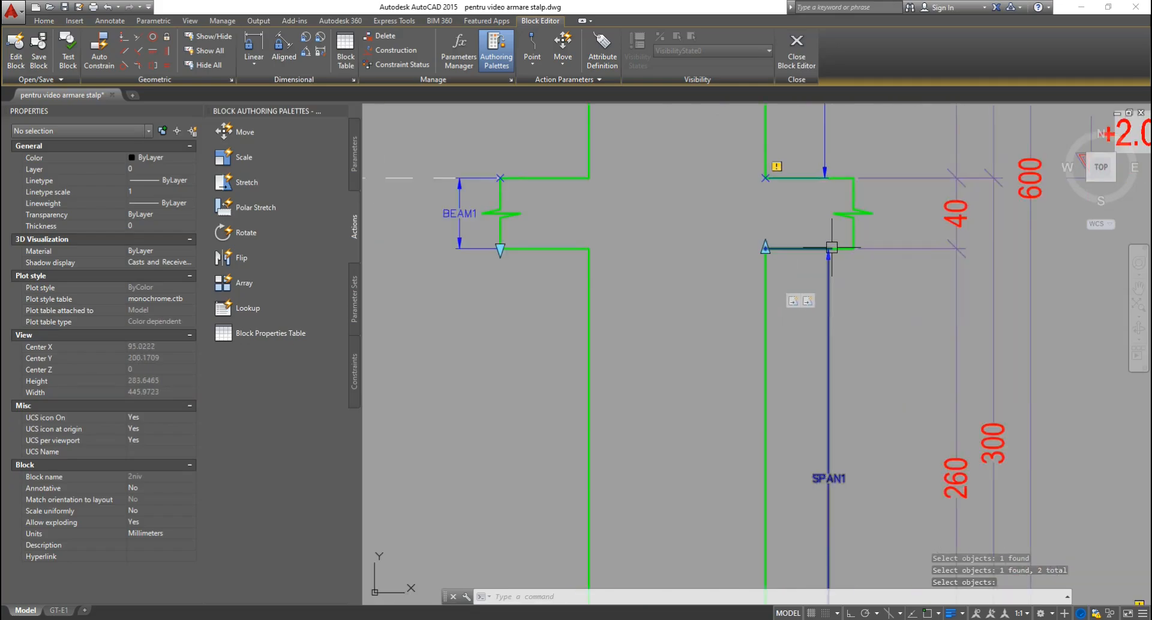
left_click(808, 304)
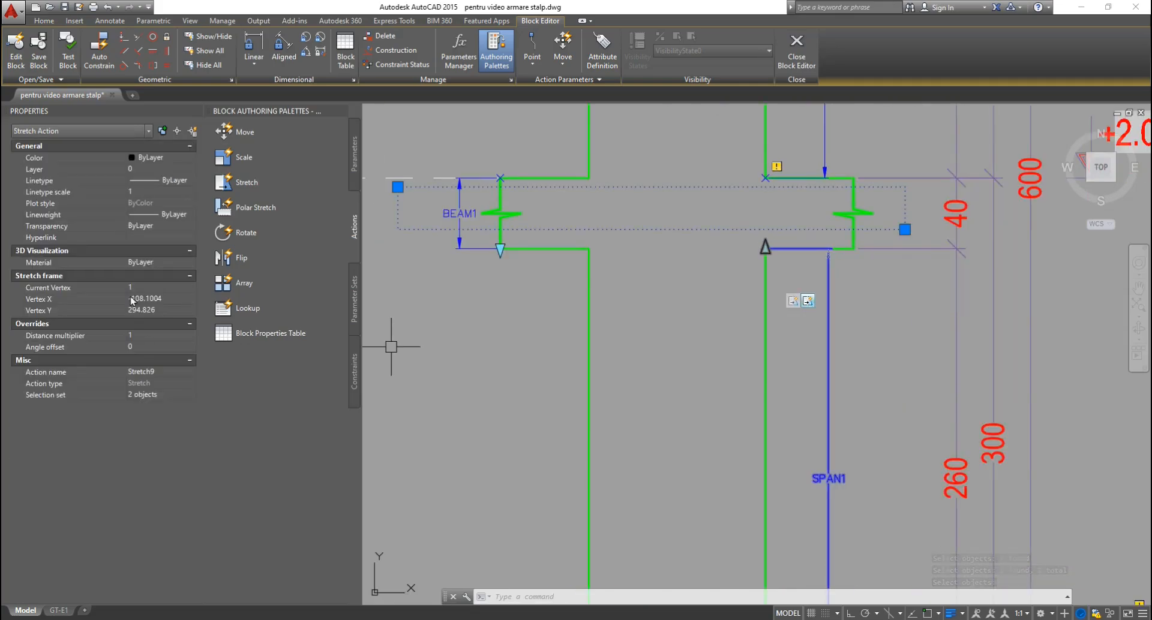
left_click(150, 335)
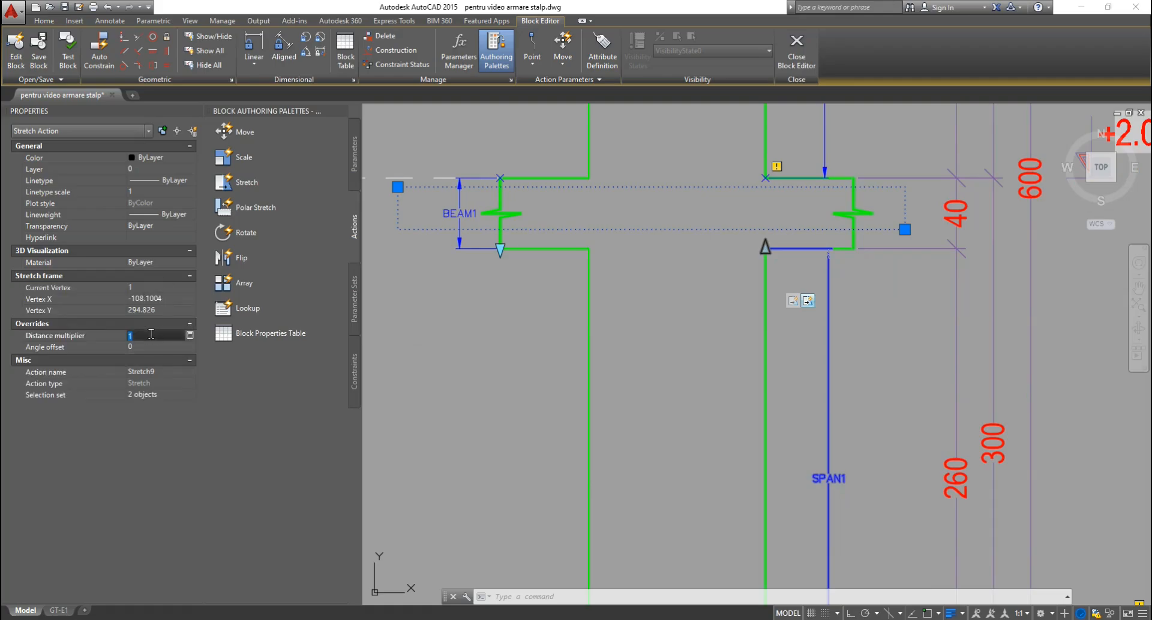
key("Return")
key("Escape")
key("Escape")
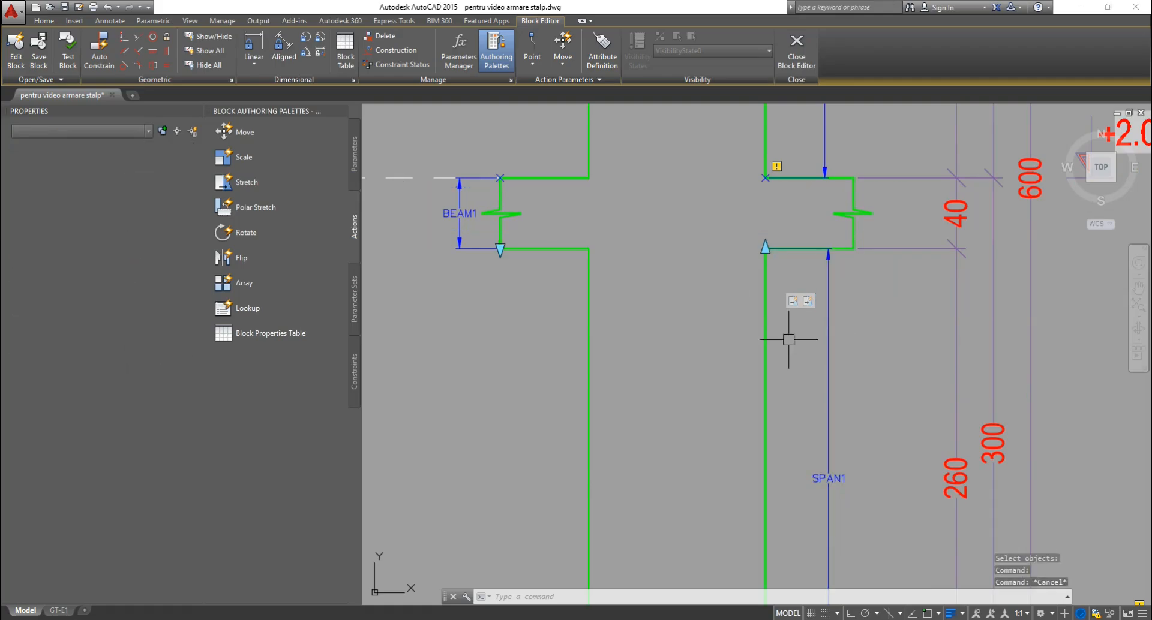
scroll(784, 360, "down", 4)
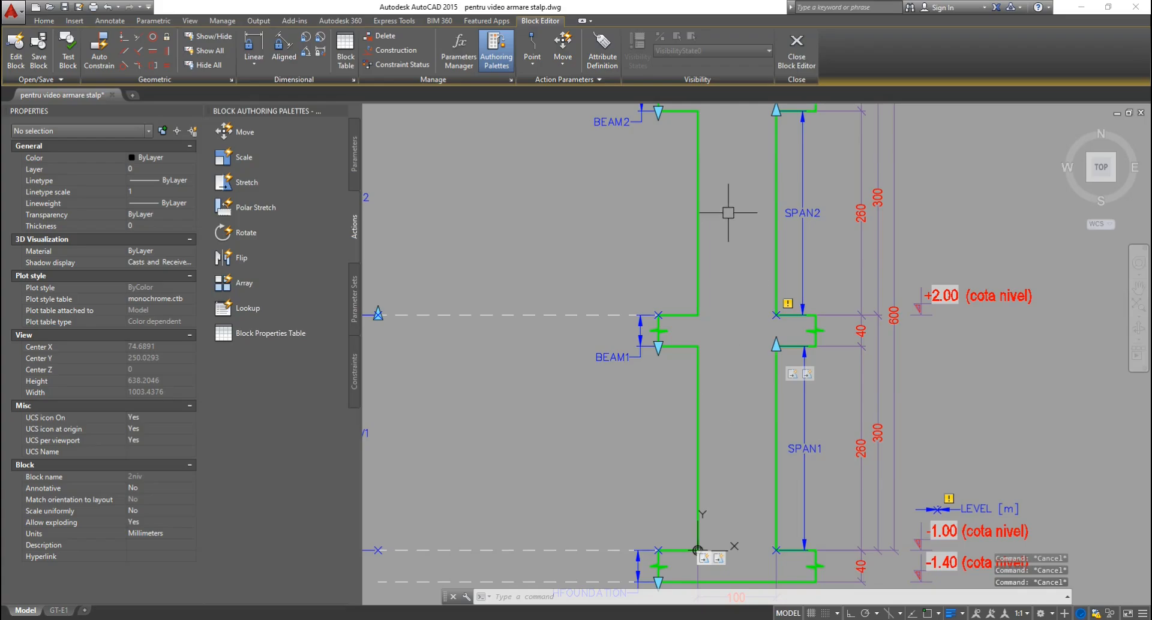
middle_click_drag(729, 213, 738, 428)
scroll(770, 309, "up", 2)
scroll(736, 373, "up", 4)
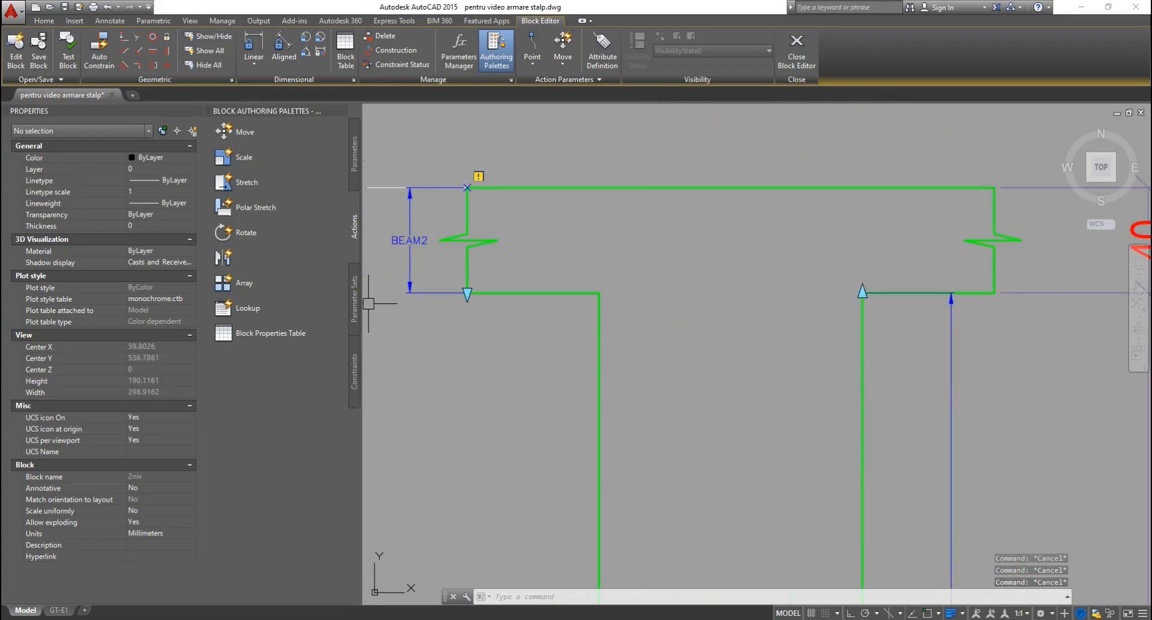
scroll(740, 356, "down", 2)
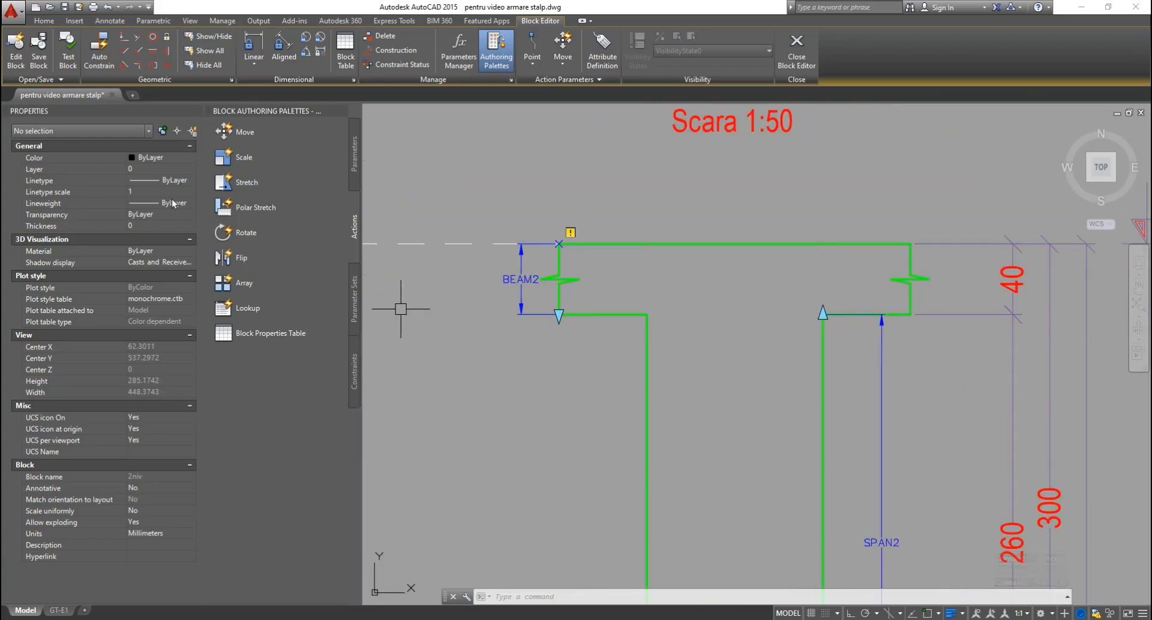
Add a stretch action on BEAM2 that stretches the column lines at the beam corner.
left_click(246, 182)
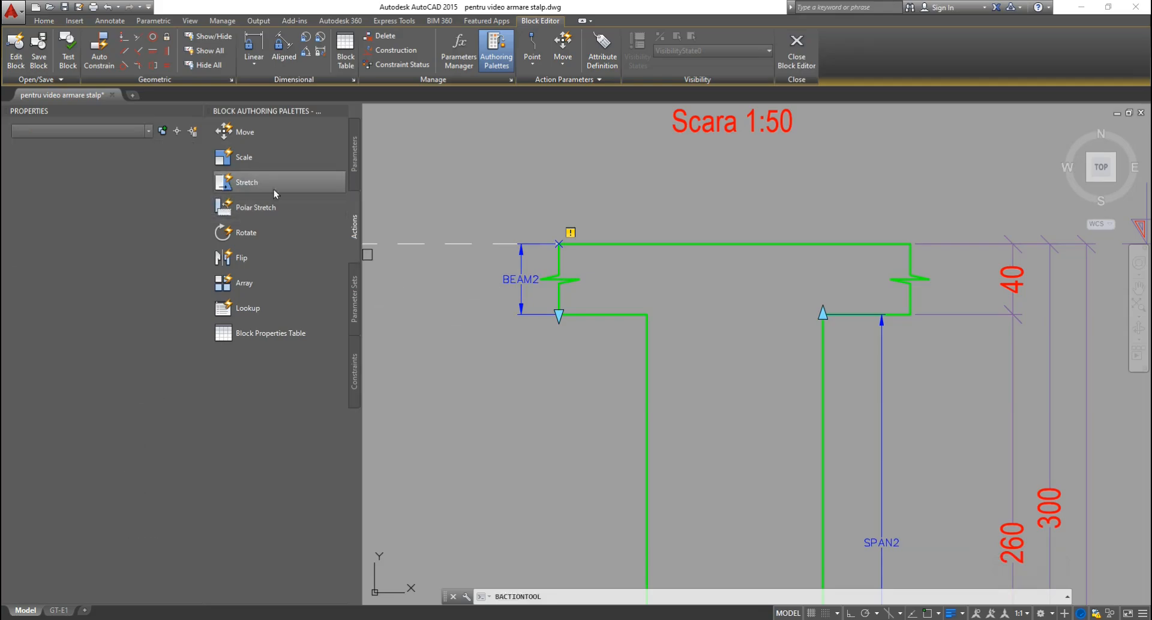
left_click(515, 289)
left_click(558, 315)
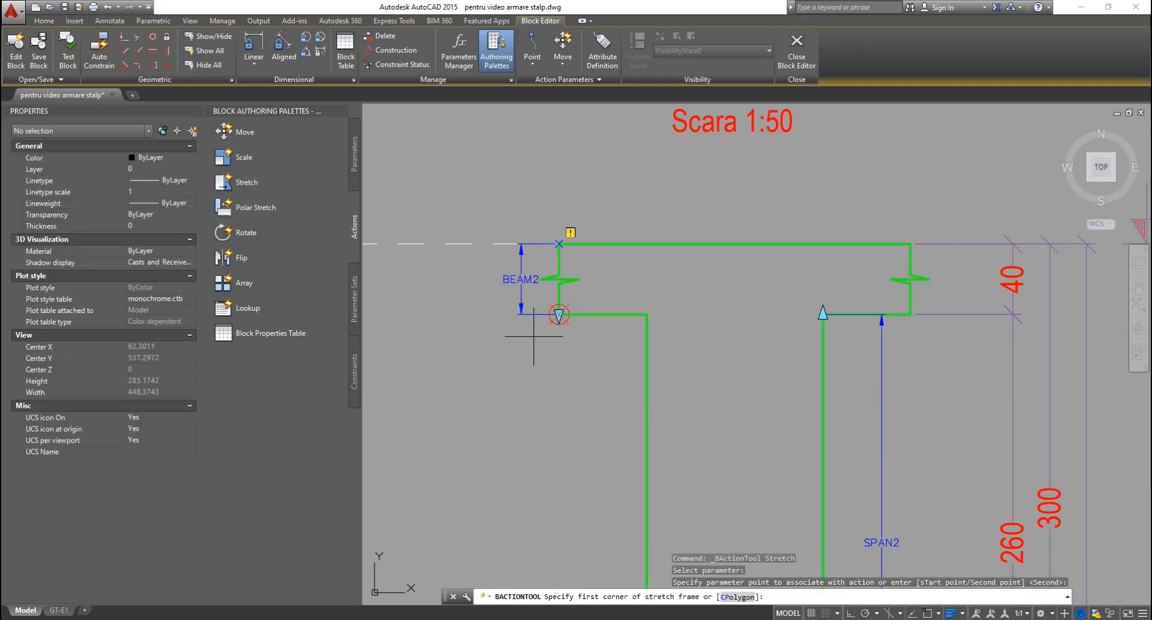
left_click(474, 298)
left_click(1111, 335)
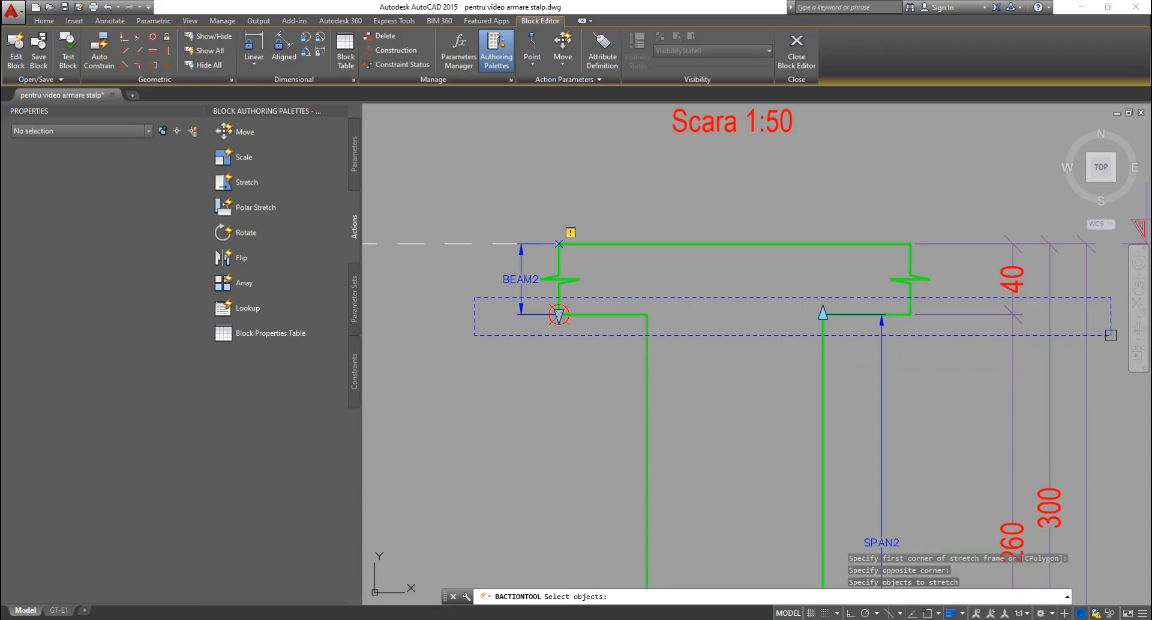
left_click(1032, 312)
left_click(807, 313)
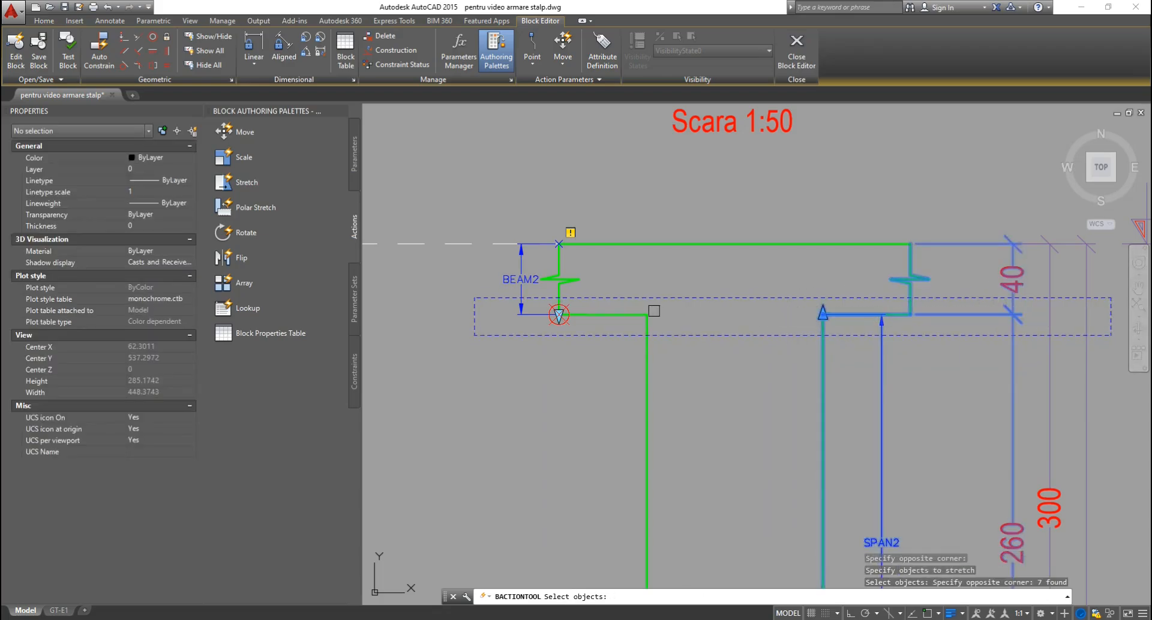
left_click(670, 307)
left_click(507, 325)
key("Return")
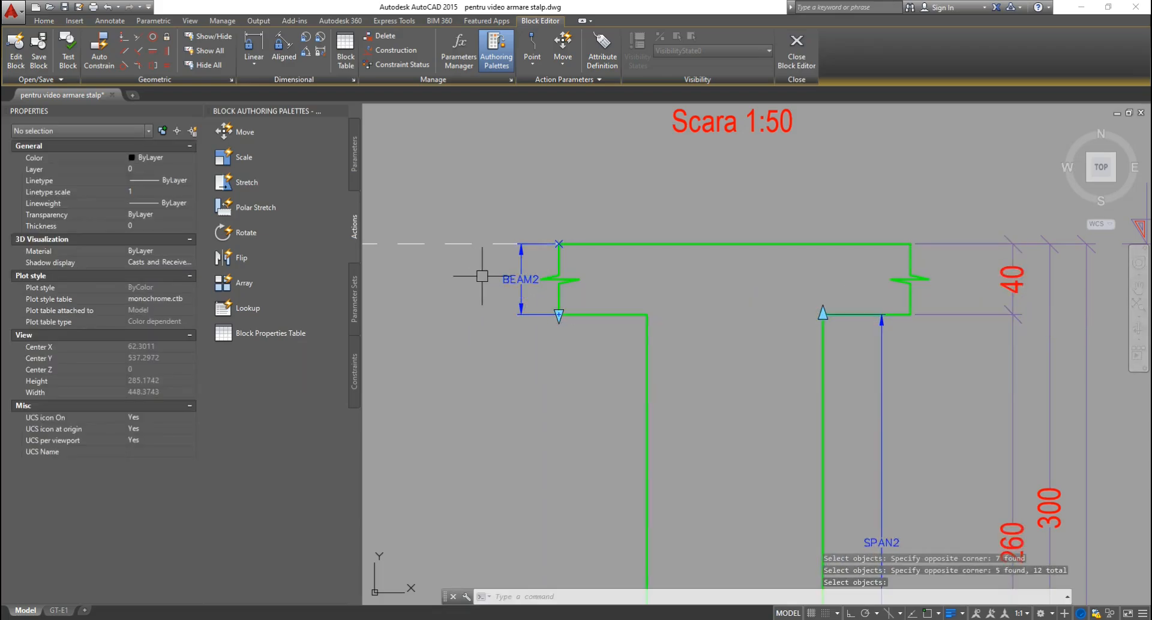
Add another BEAM2 stretch action that moves the two beam break marks.
key("Return")
left_click(520, 282)
key("Return")
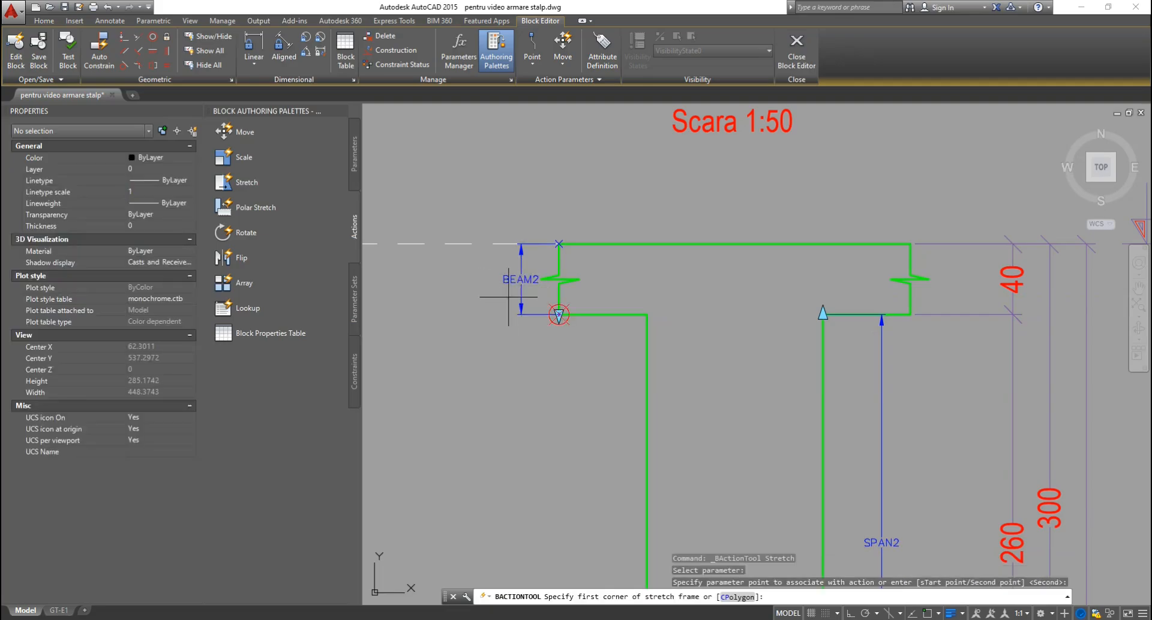
left_click(483, 262)
left_click(975, 297)
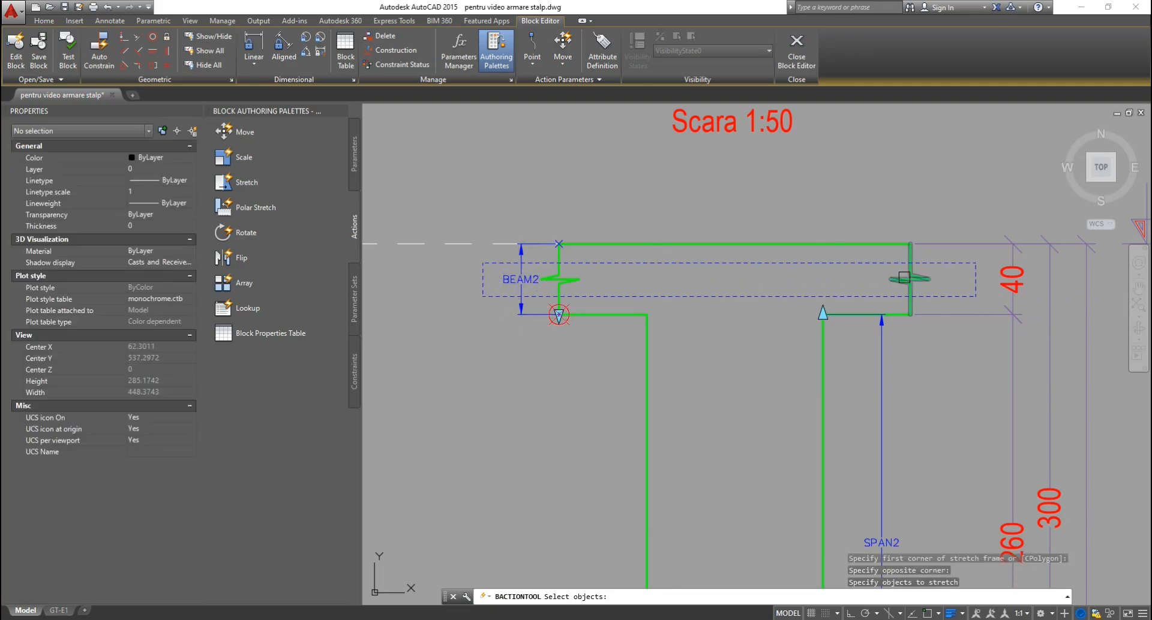
left_click(904, 278)
left_click(577, 280)
key("Return")
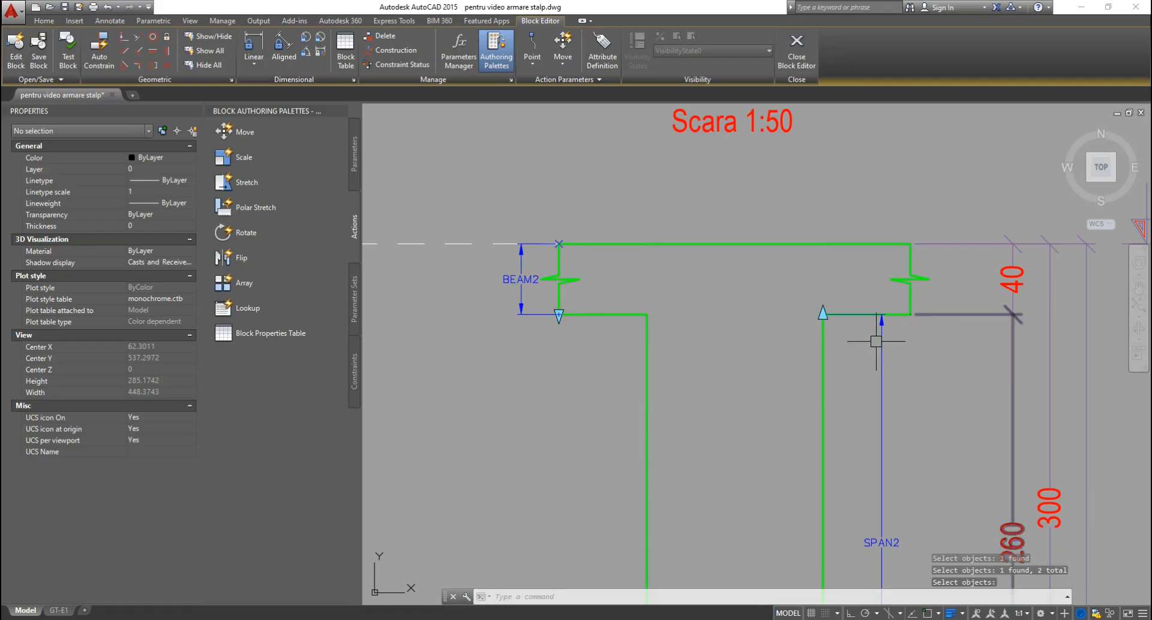
Add a SPAN2 stretch action that moves the two objects crossing the beam level.
key("Return")
left_click(881, 348)
key("Return")
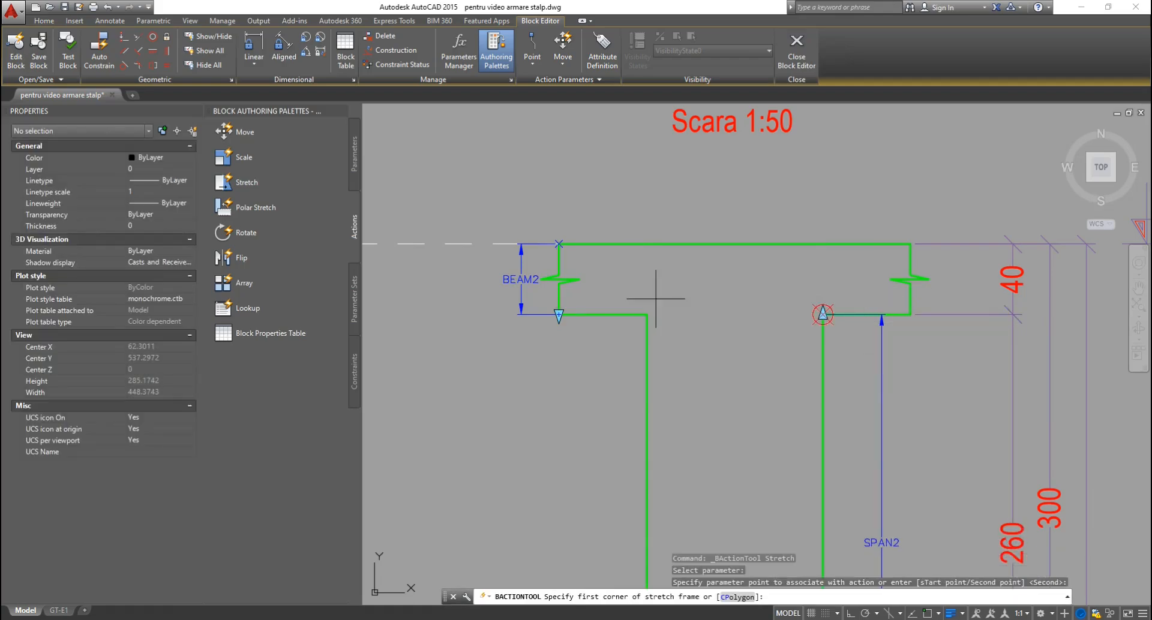
left_click(472, 294)
left_click(1111, 351)
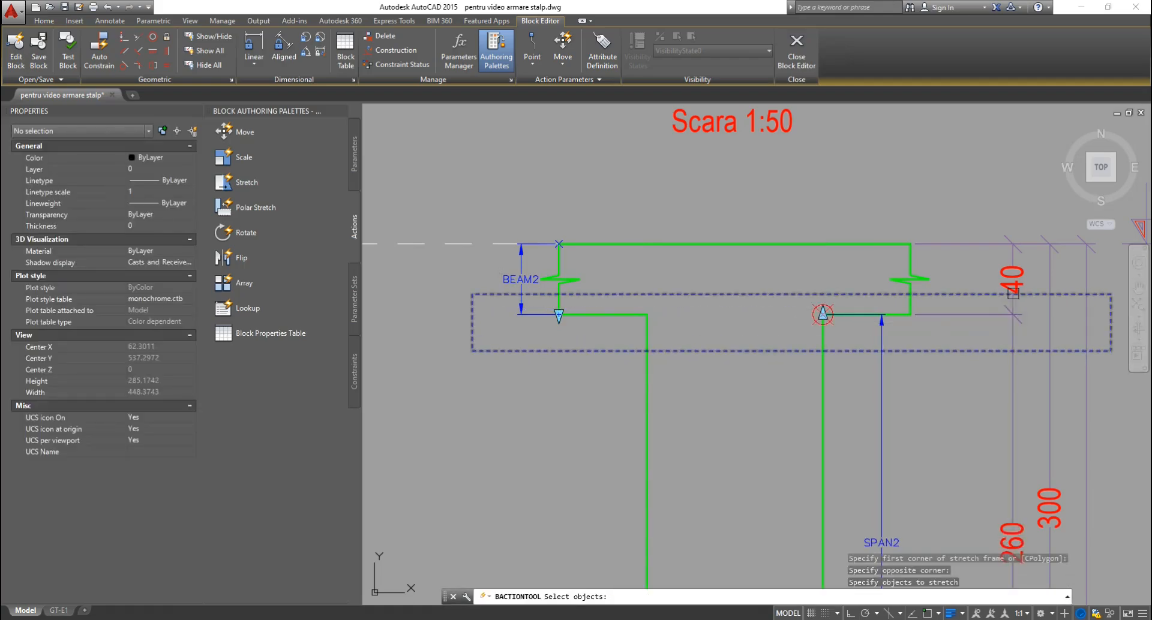
left_click(930, 304)
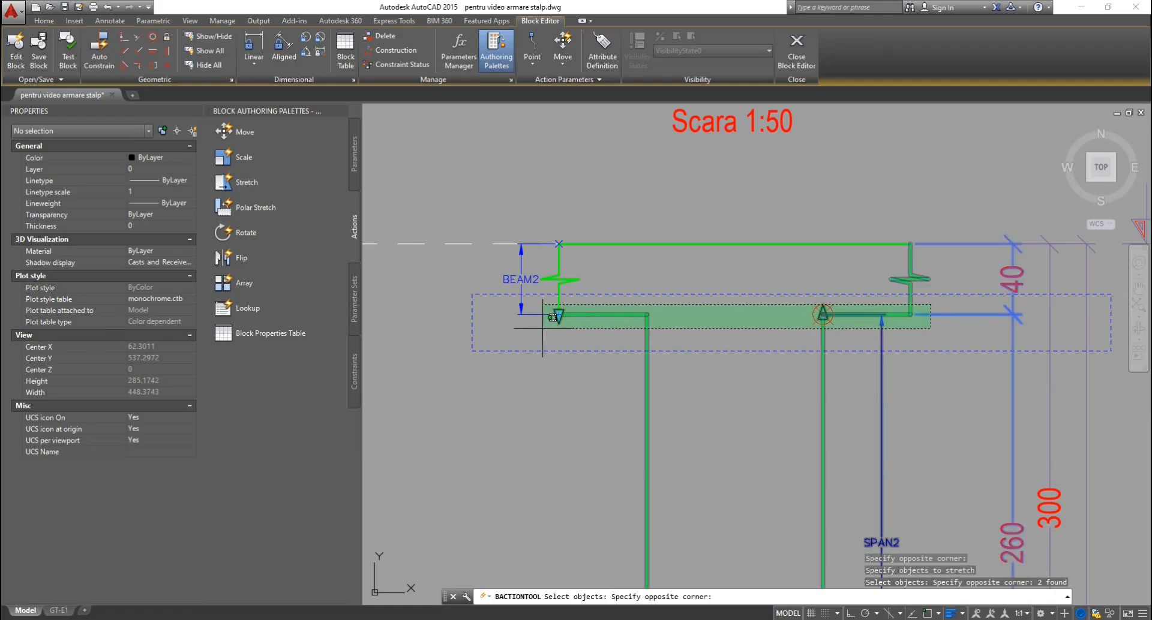
left_click(501, 331)
left_click(500, 331)
key("Return")
key("Return")
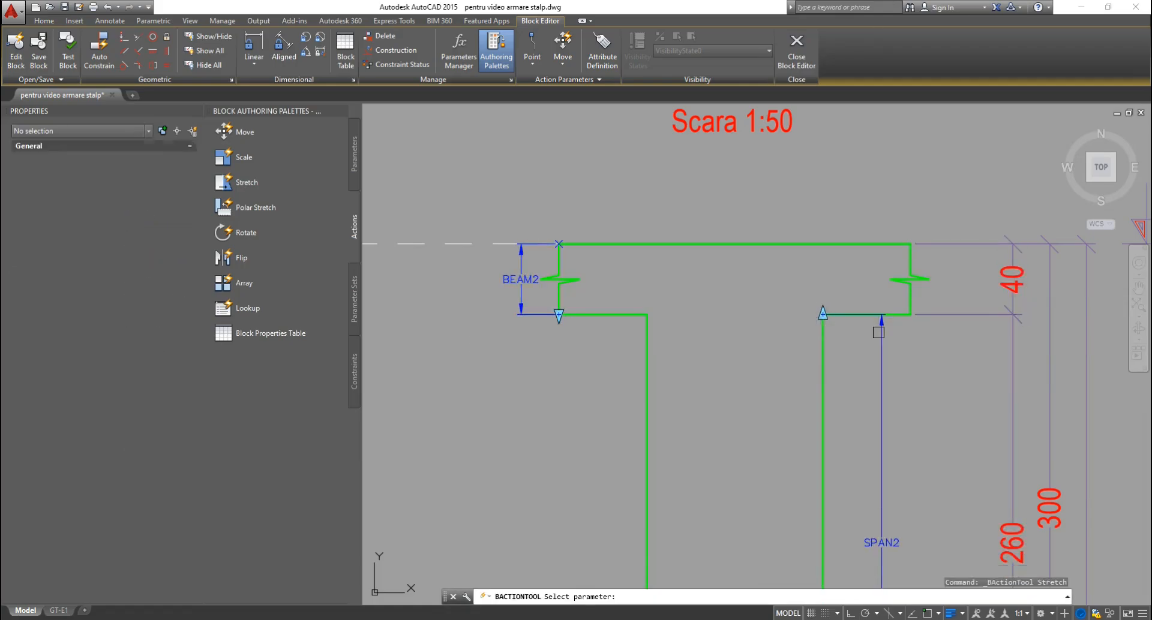
Add a SPAN2 stretch action that moves the left and right BEAM2 break marks.
left_click(879, 332)
left_click(869, 311)
left_click(478, 259)
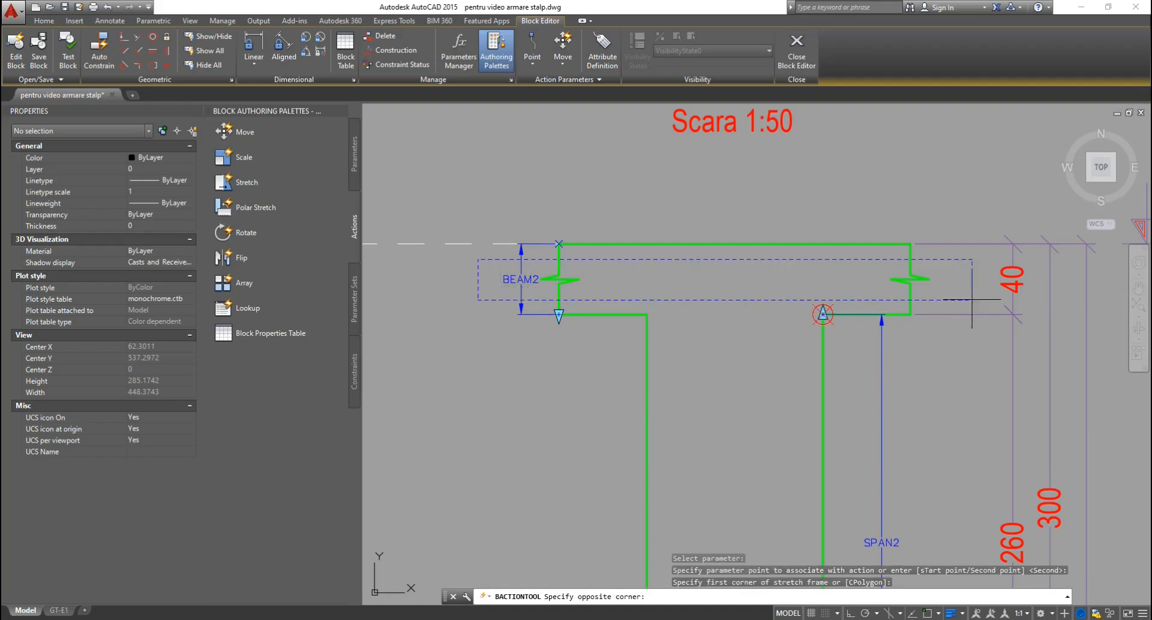
left_click(972, 293)
left_click(910, 279)
left_click(570, 279)
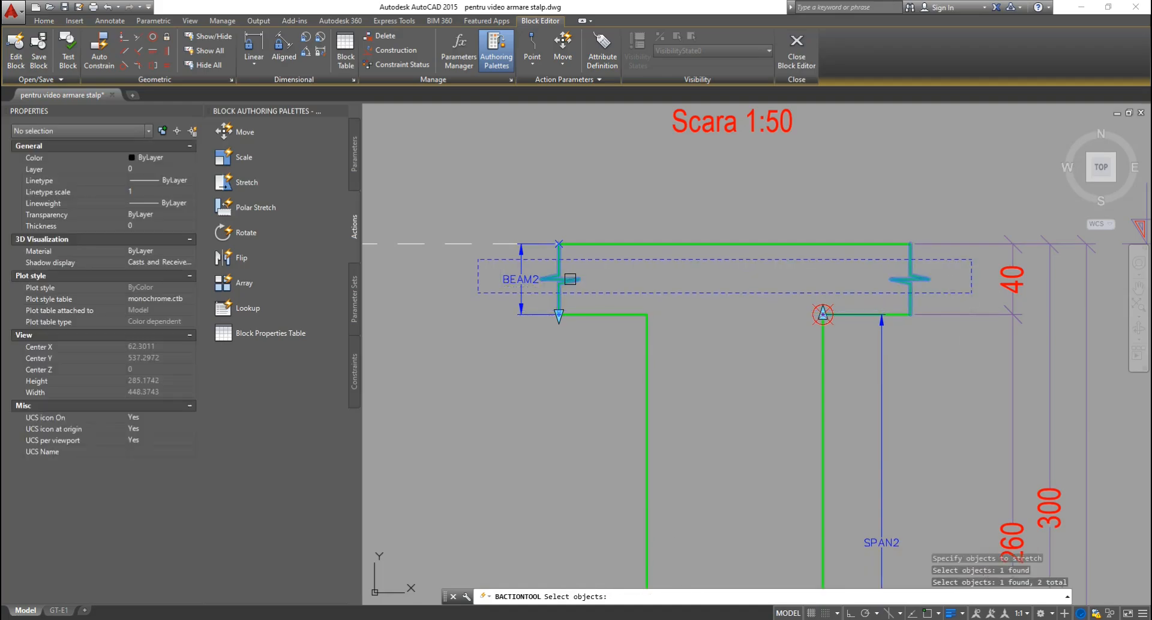
key("Return")
Place the action icons beside SPAN2 and set the new stretch's distance multiplier to 0.5.
scroll(762, 387, "down", 7)
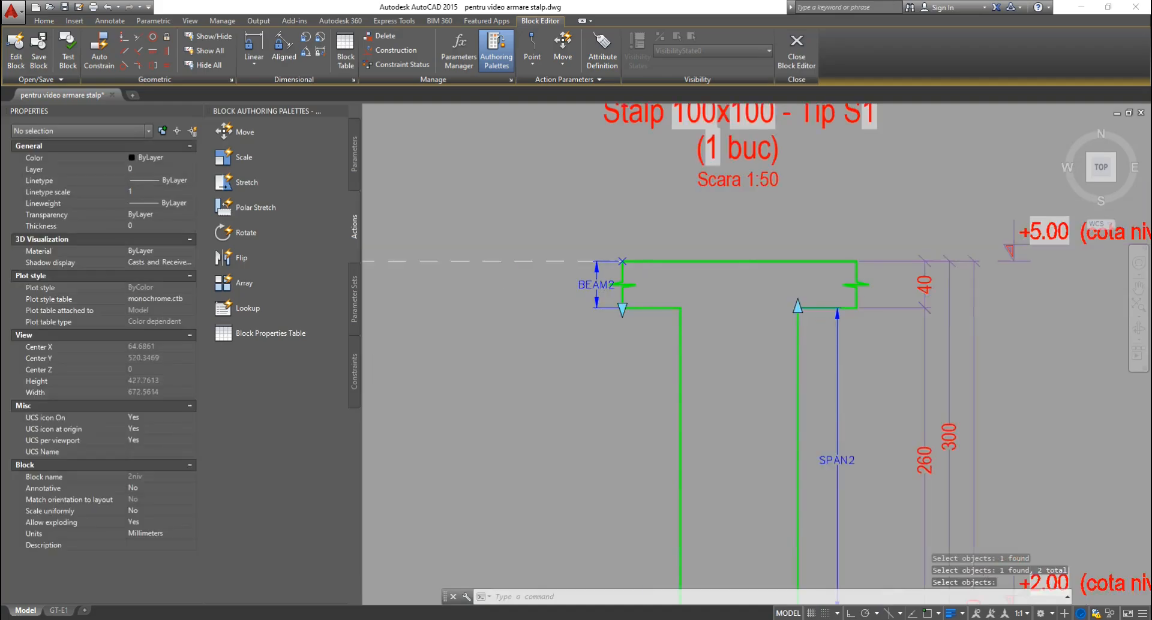
scroll(762, 388, "up", 2)
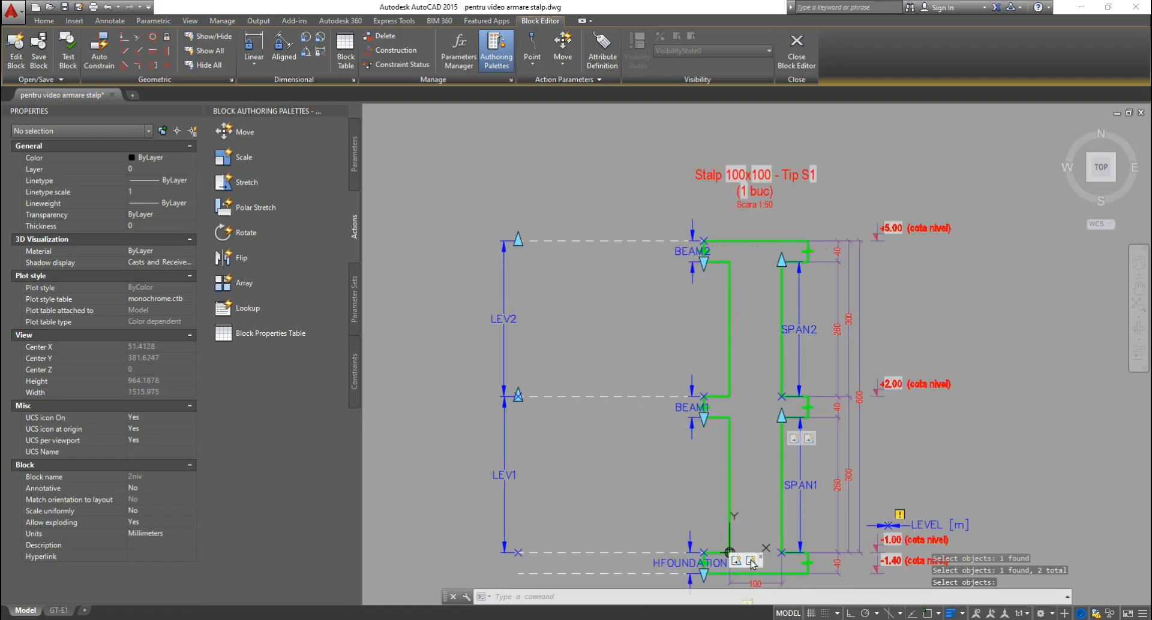
left_click_drag(753, 562, 768, 280)
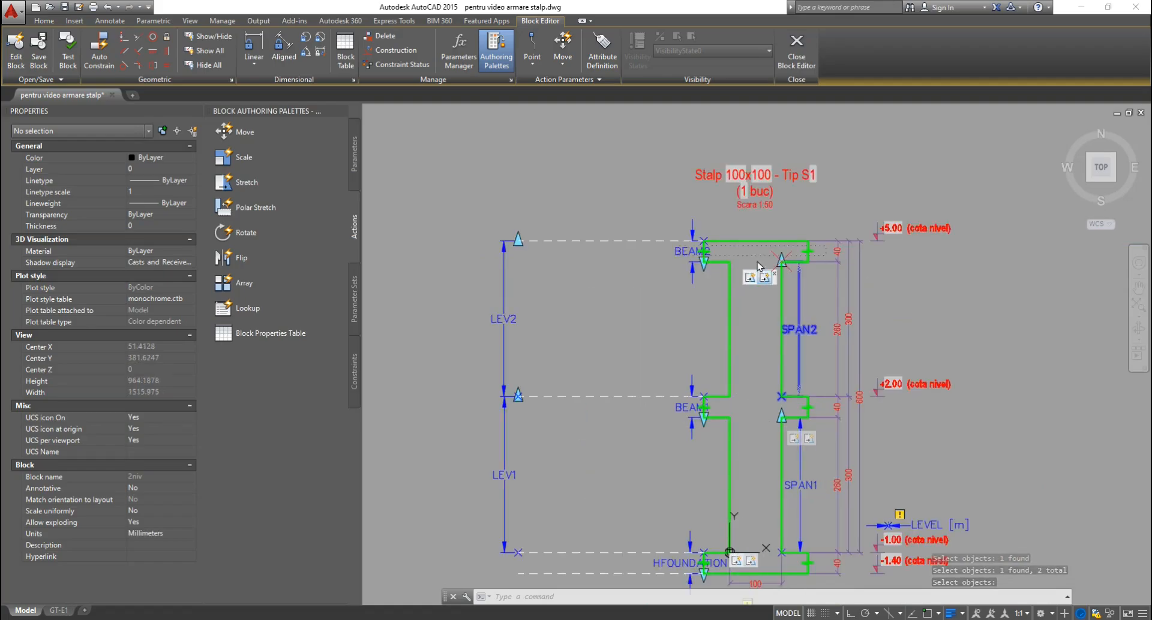
scroll(759, 266, "up", 4)
left_click(791, 286)
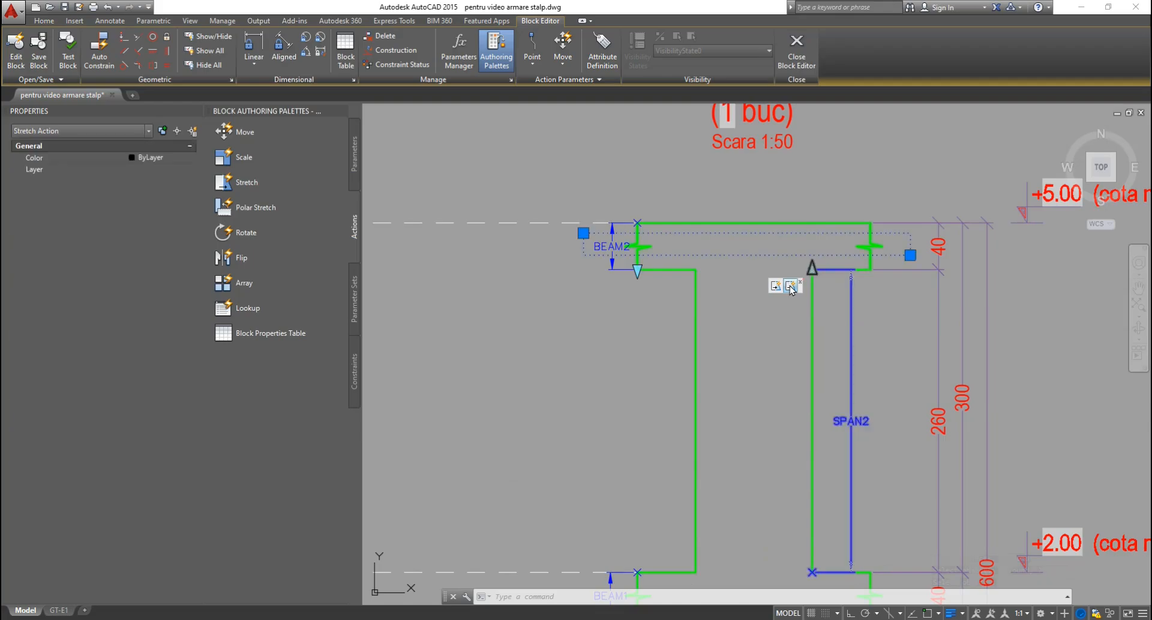
left_click(150, 334)
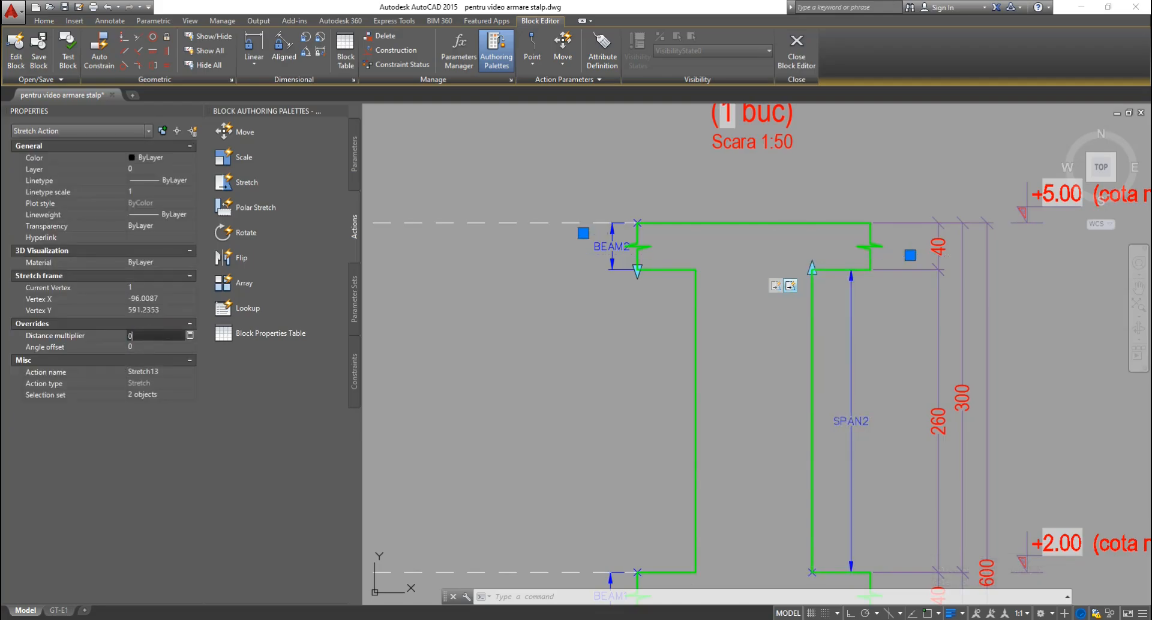
key("Return")
key("Escape")
Move an action icon beside LEV1 and review the SPAN1 and SPAN2 stretch actions.
scroll(725, 258, "down", 2)
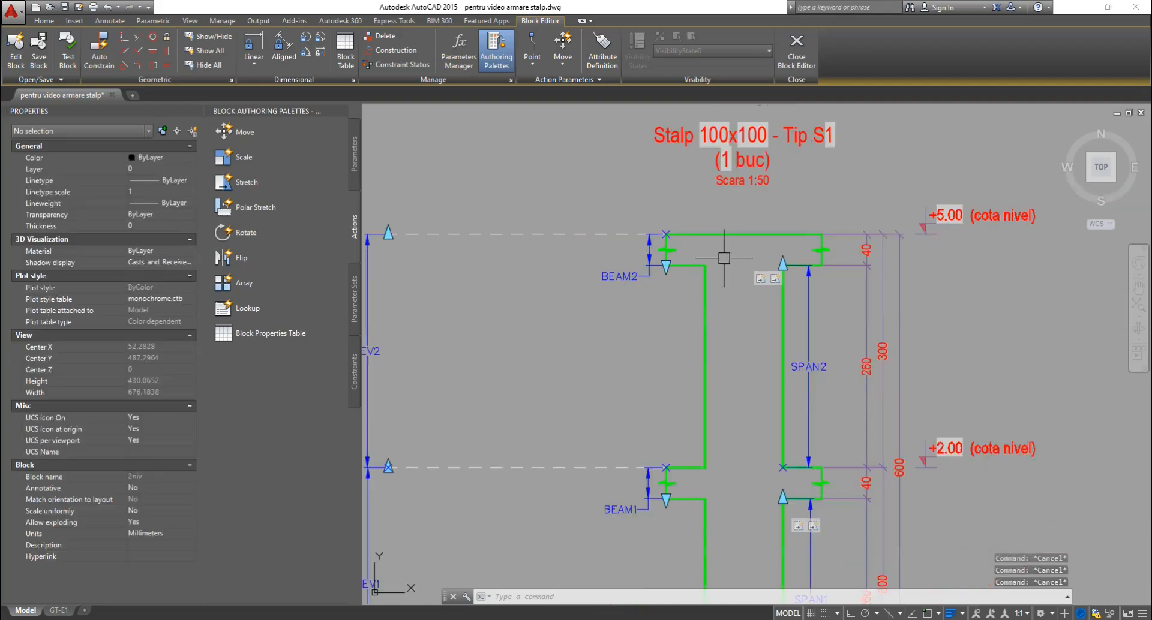
middle_click_drag(671, 508, 691, 371)
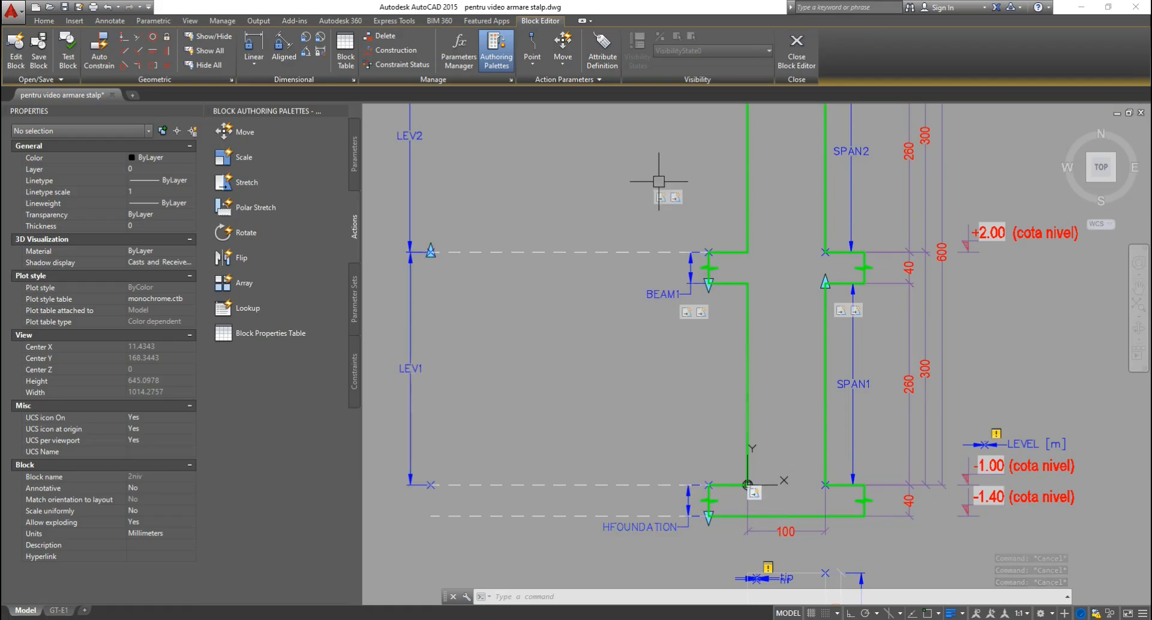
middle_click_drag(659, 180, 639, 333)
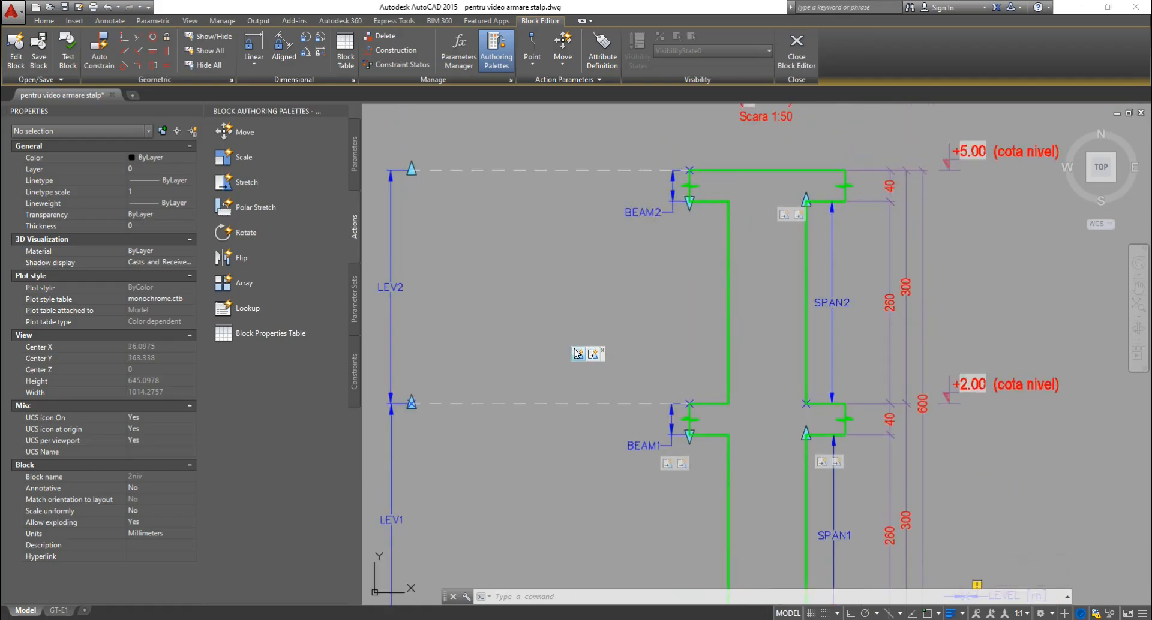
scroll(594, 450, "down", 2)
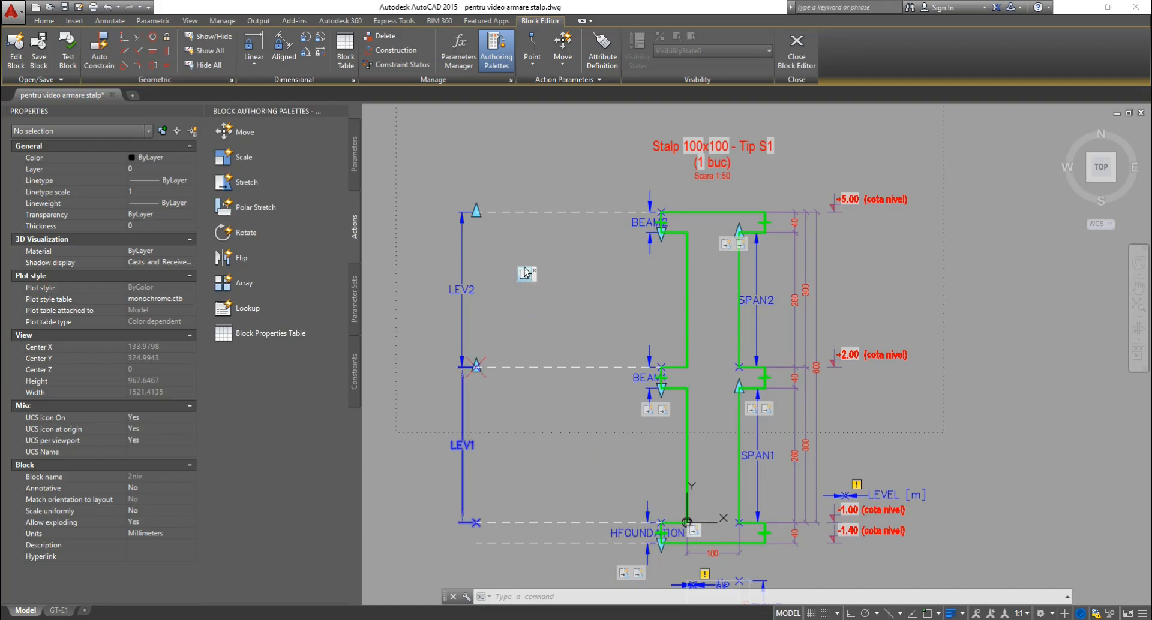
left_click_drag(525, 273, 480, 397)
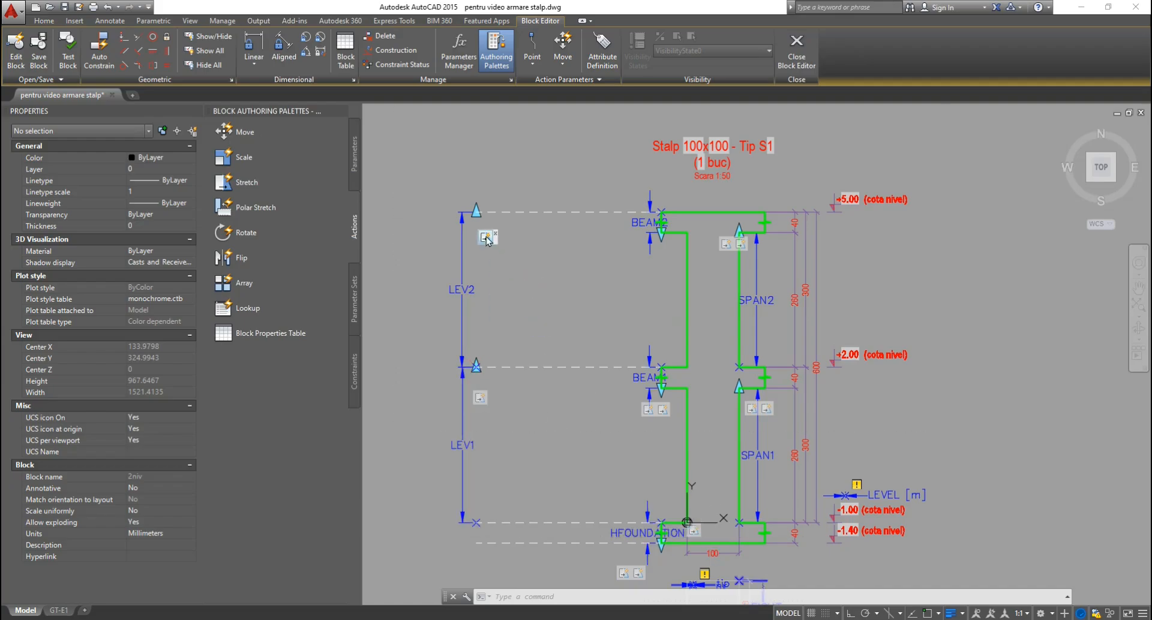
key("Escape")
key("Escape")
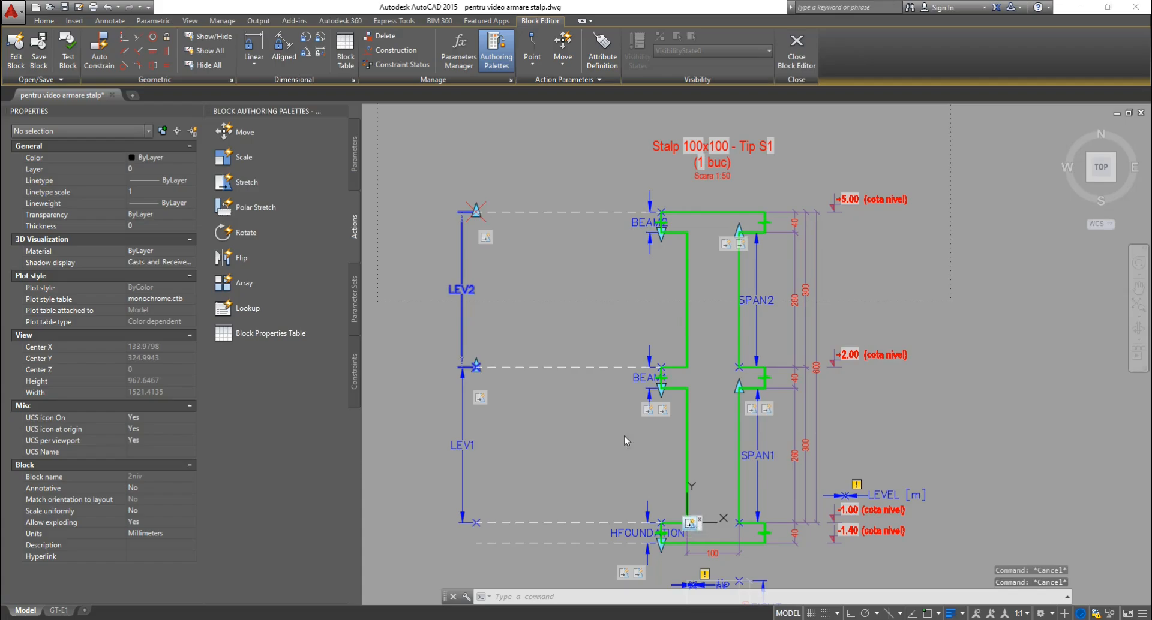
key("Escape")
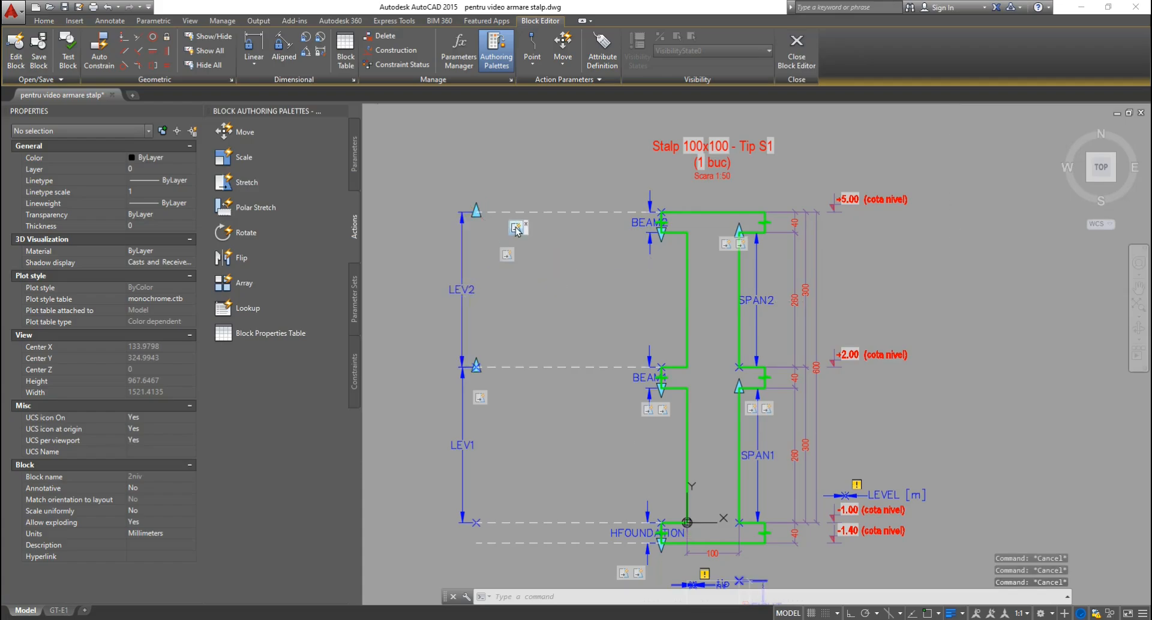
left_click(751, 410)
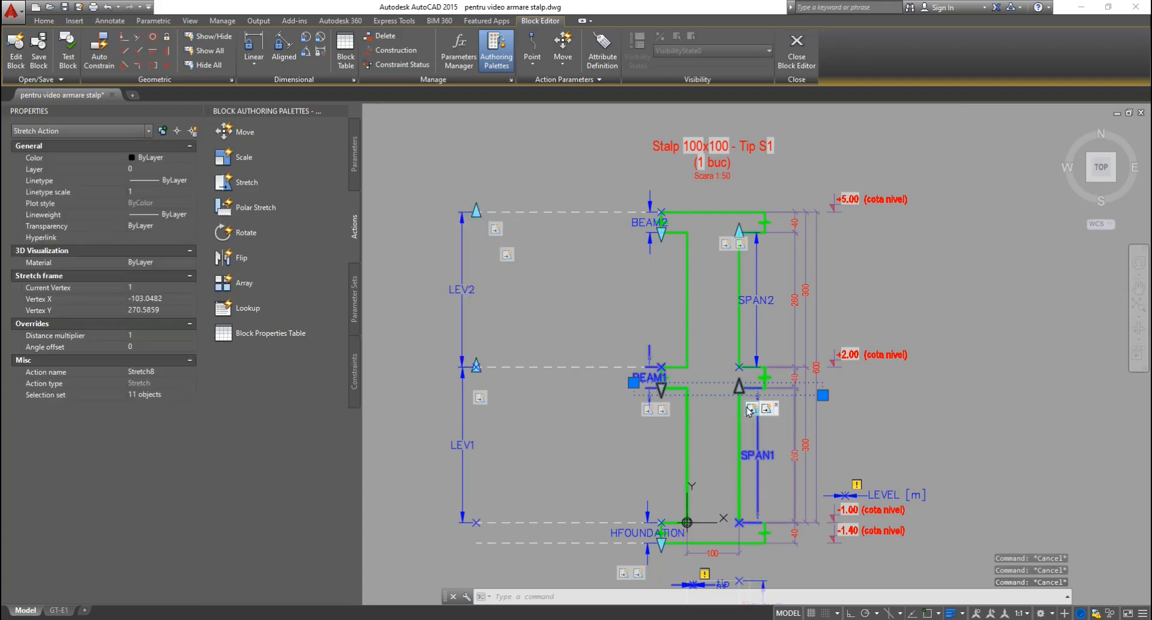
left_click(725, 244)
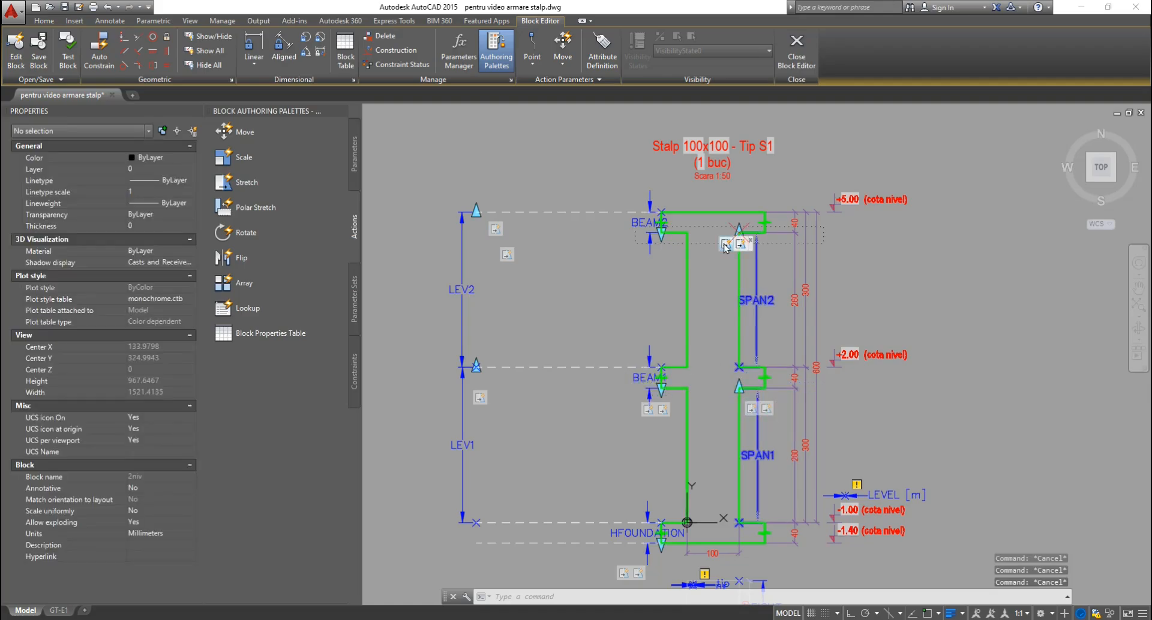
key("Escape")
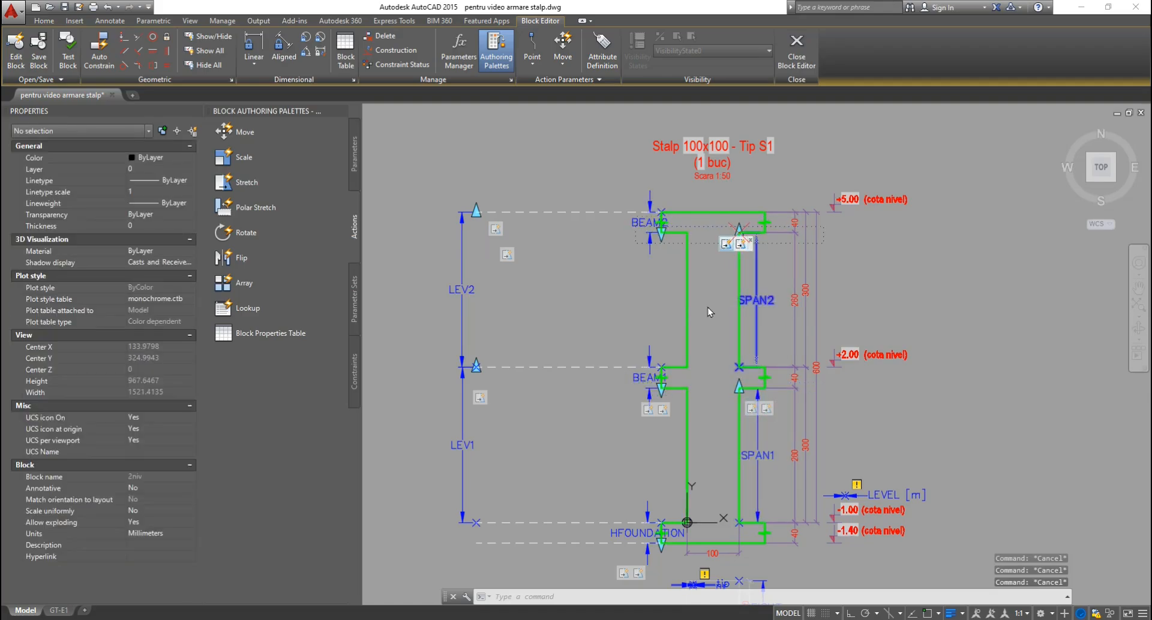
middle_click_drag(609, 443, 596, 352)
scroll(622, 478, "up", 4)
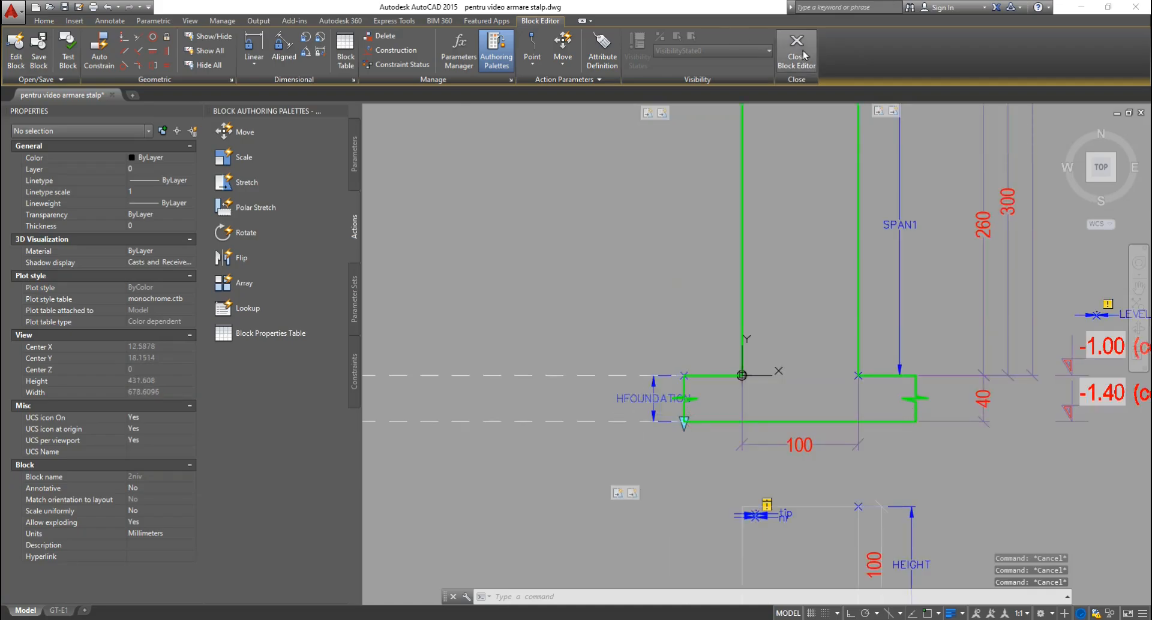
Save the block changes, then reopen the 2niv column block in the Block Editor.
left_click(804, 55)
left_click(563, 298)
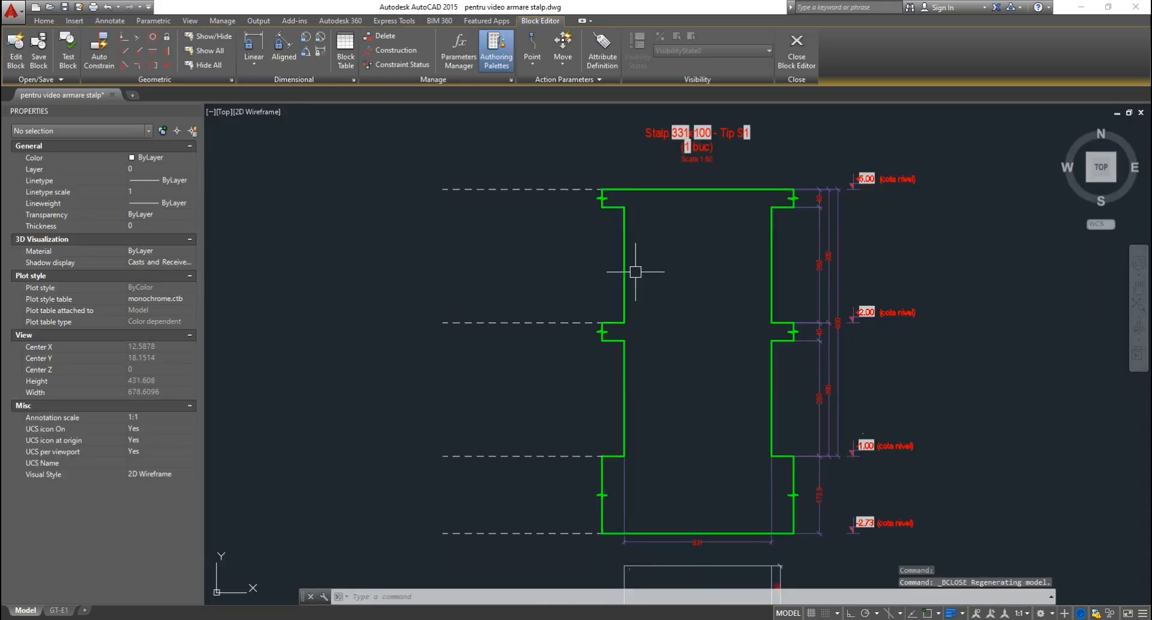
double_click(625, 271)
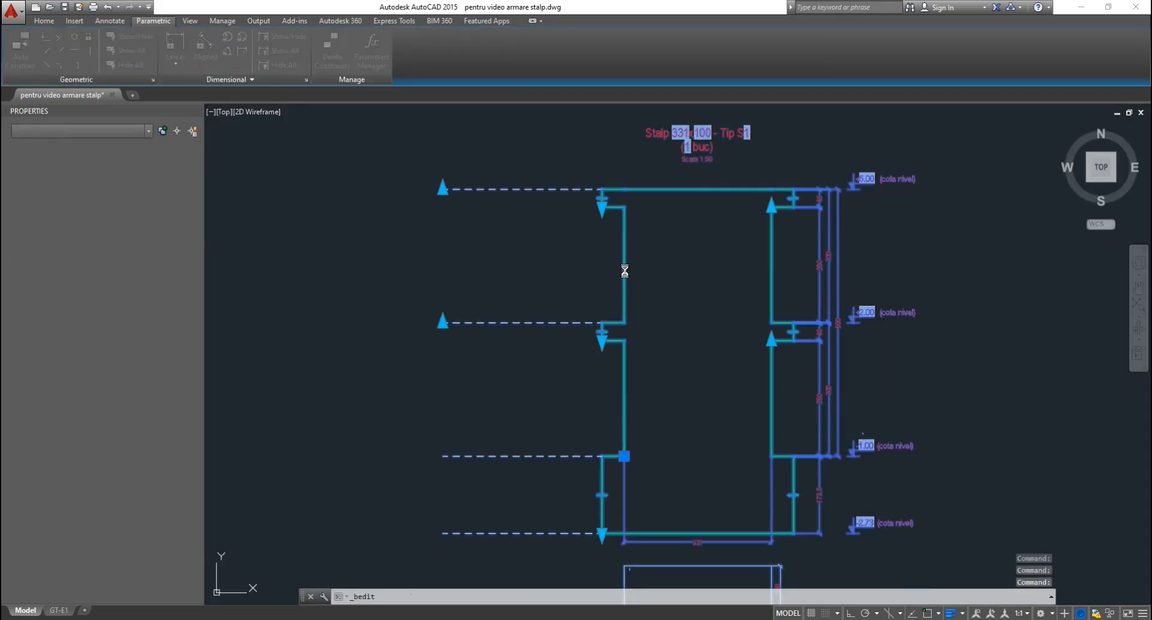
key("Return")
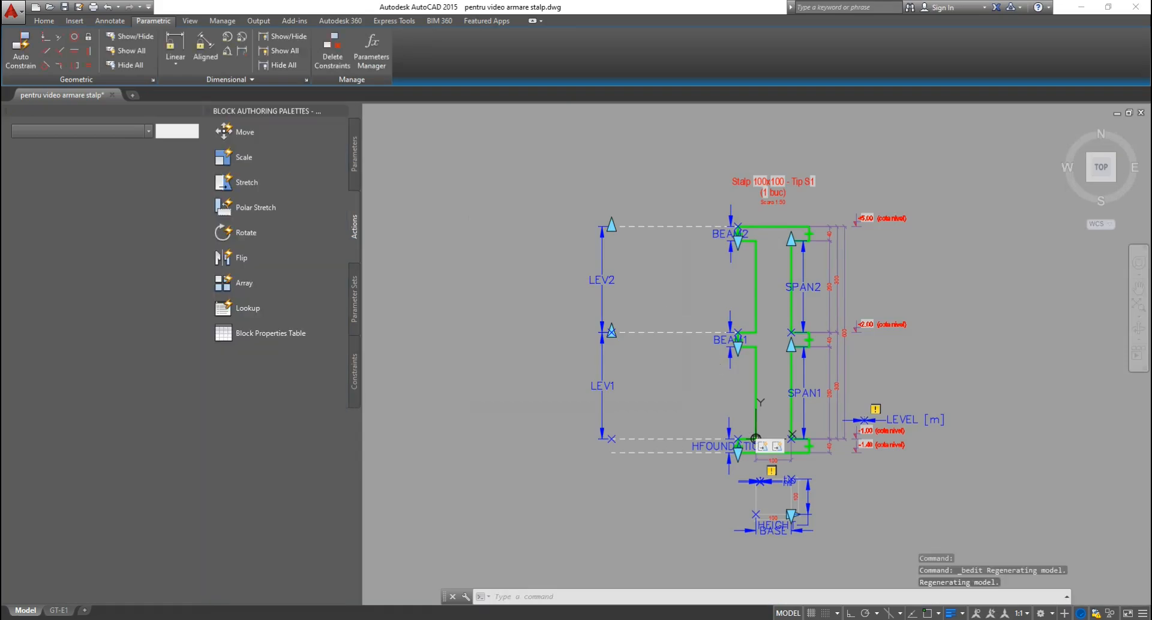
scroll(793, 328, "up", 4)
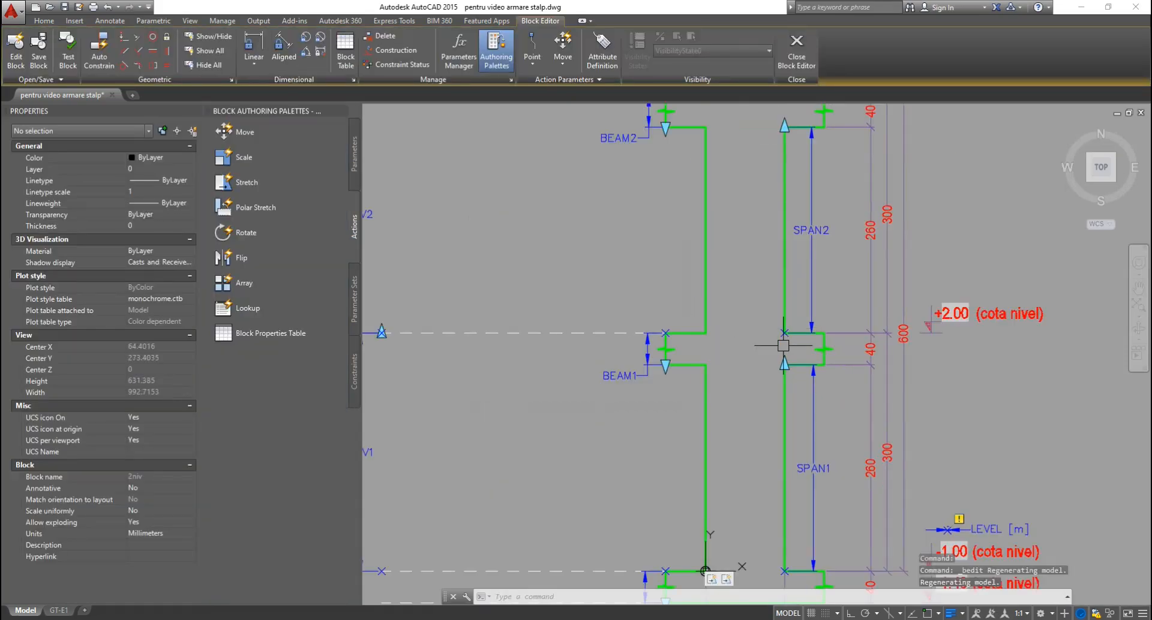
Set the BEAM2 stretch action (Stretch11) distance multiplier to 0.5.
scroll(784, 335, "down", 2)
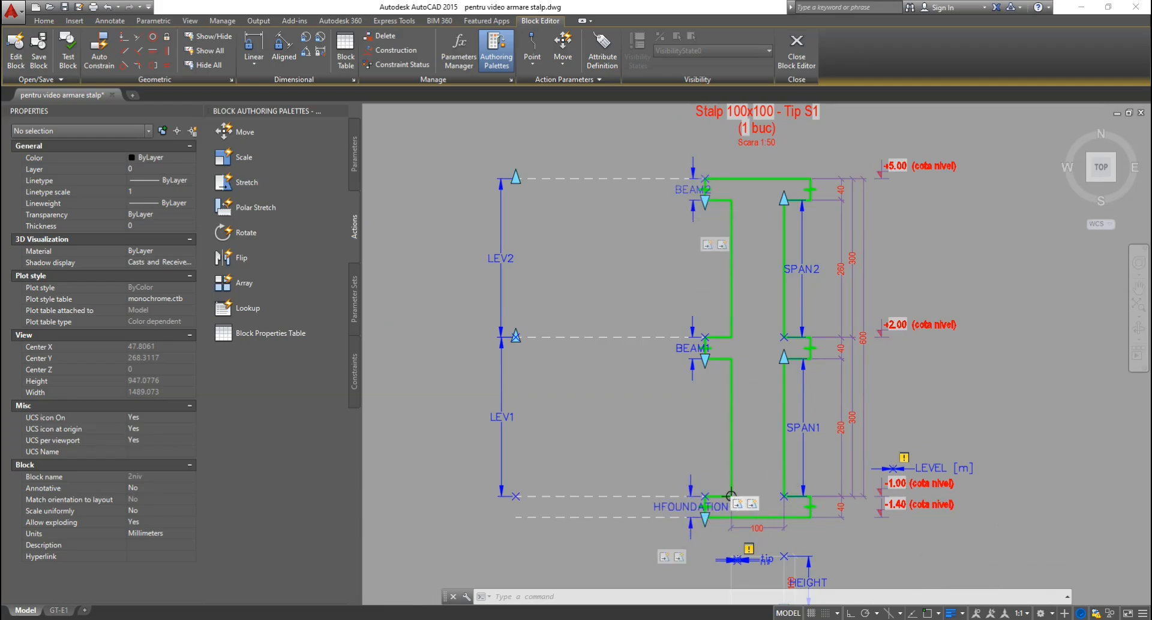
scroll(699, 265, "up", 5)
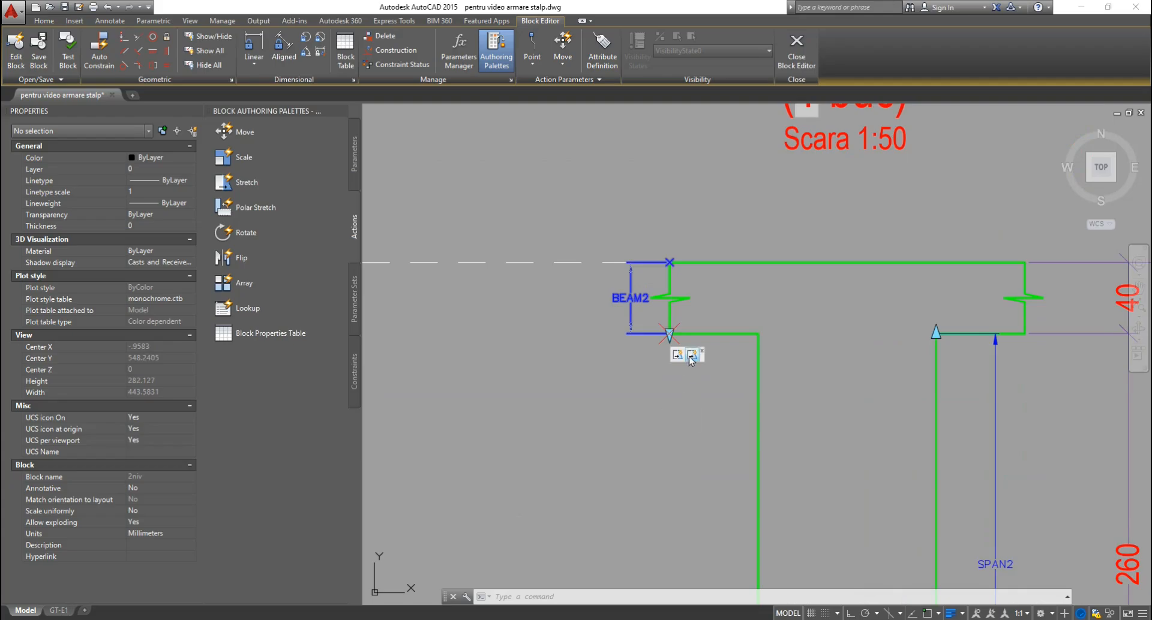
left_click(693, 359)
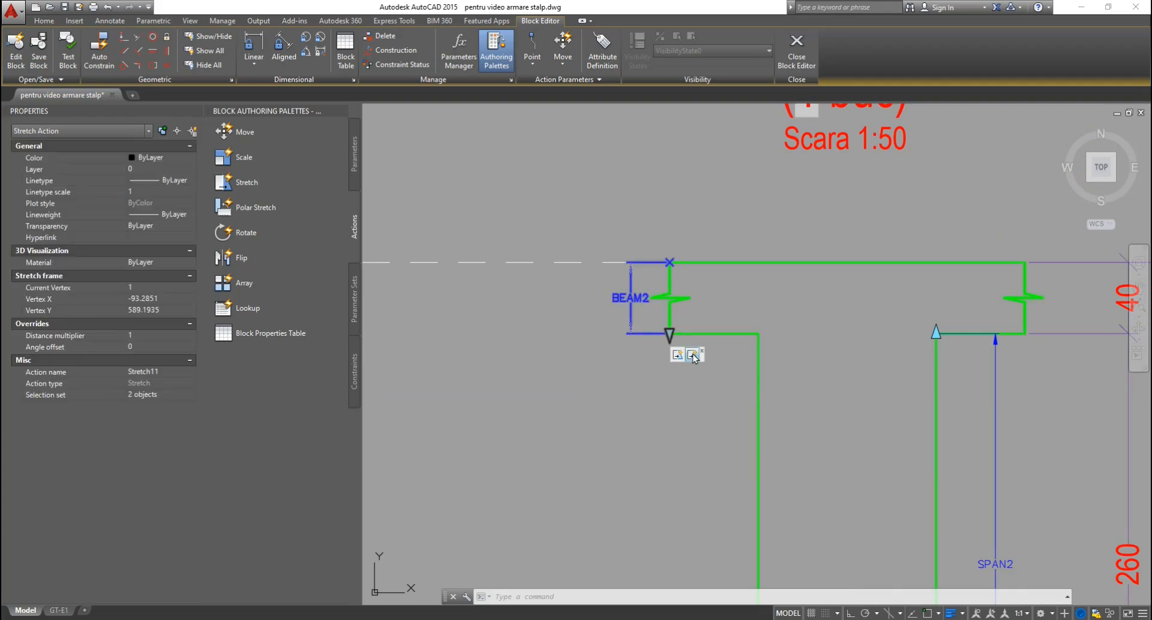
left_click(145, 334)
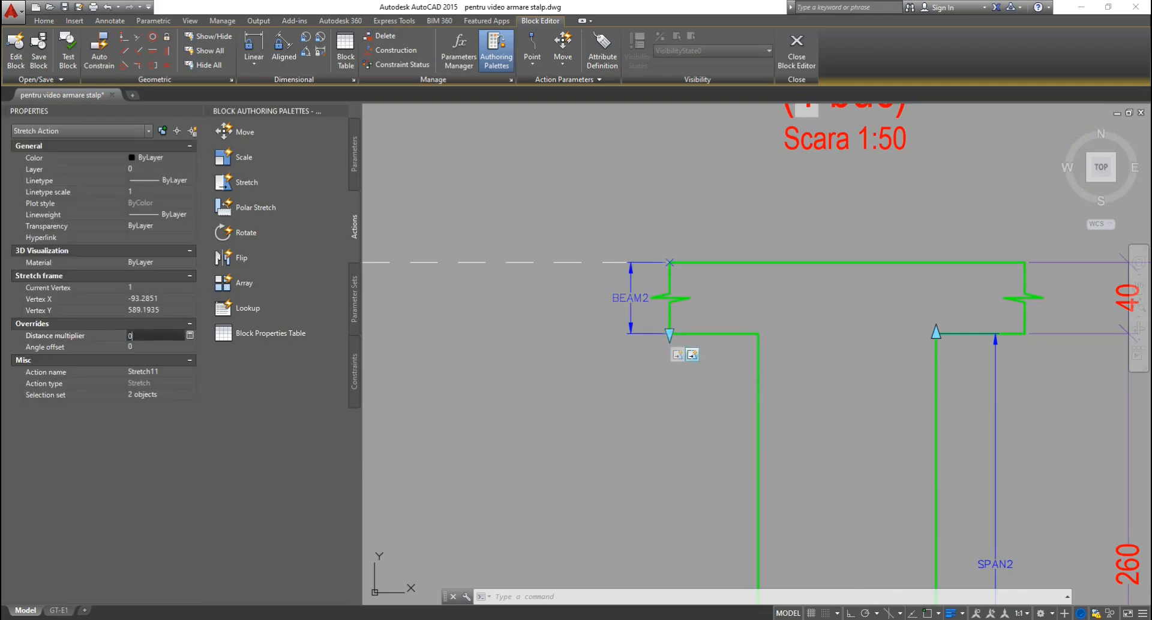
key("Return")
key("Escape")
key("Escape")
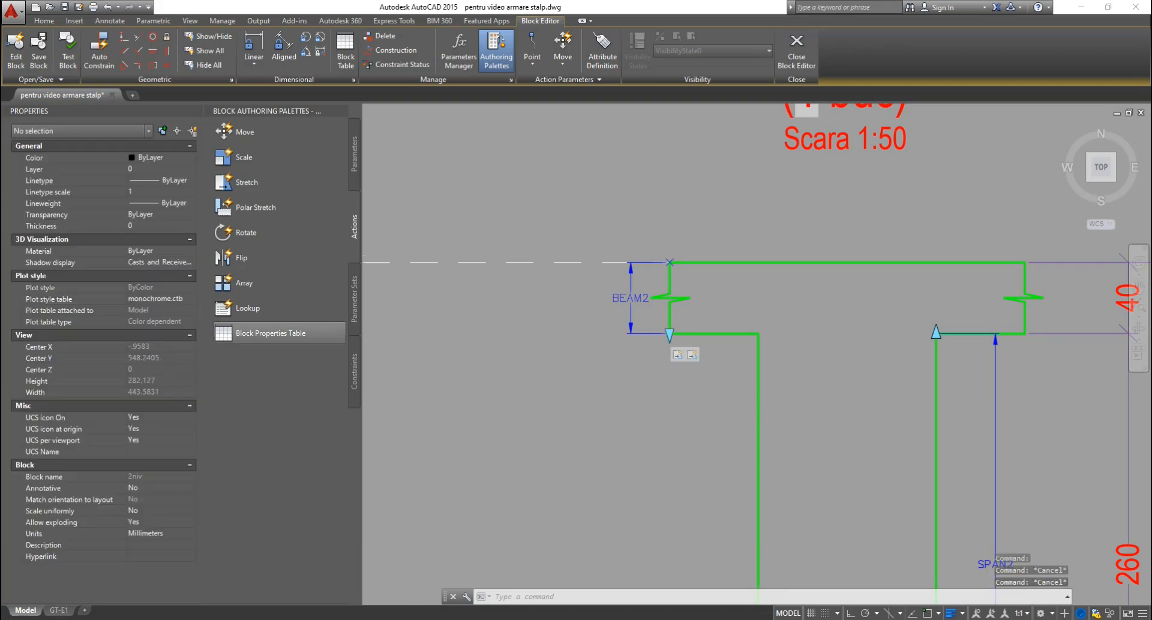
scroll(638, 202, "down", 7)
scroll(593, 270, "up", 2)
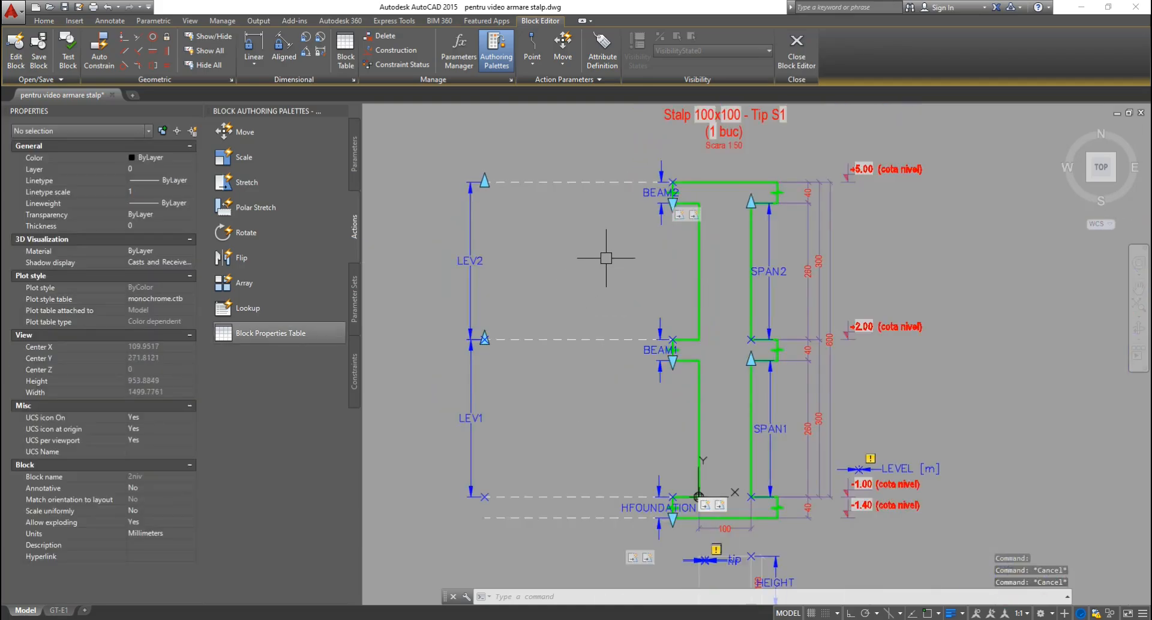
scroll(606, 258, "down", 2)
Save the parameter changes, check the column's custom properties, and reopen the 2niv block.
left_click(796, 53)
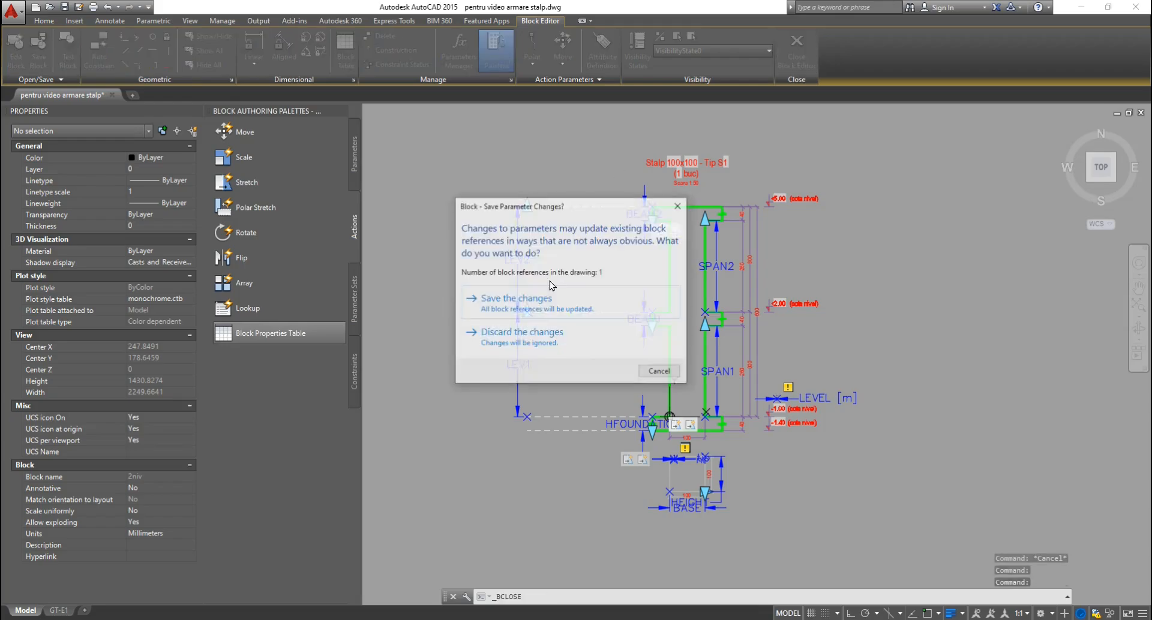
left_click(529, 311)
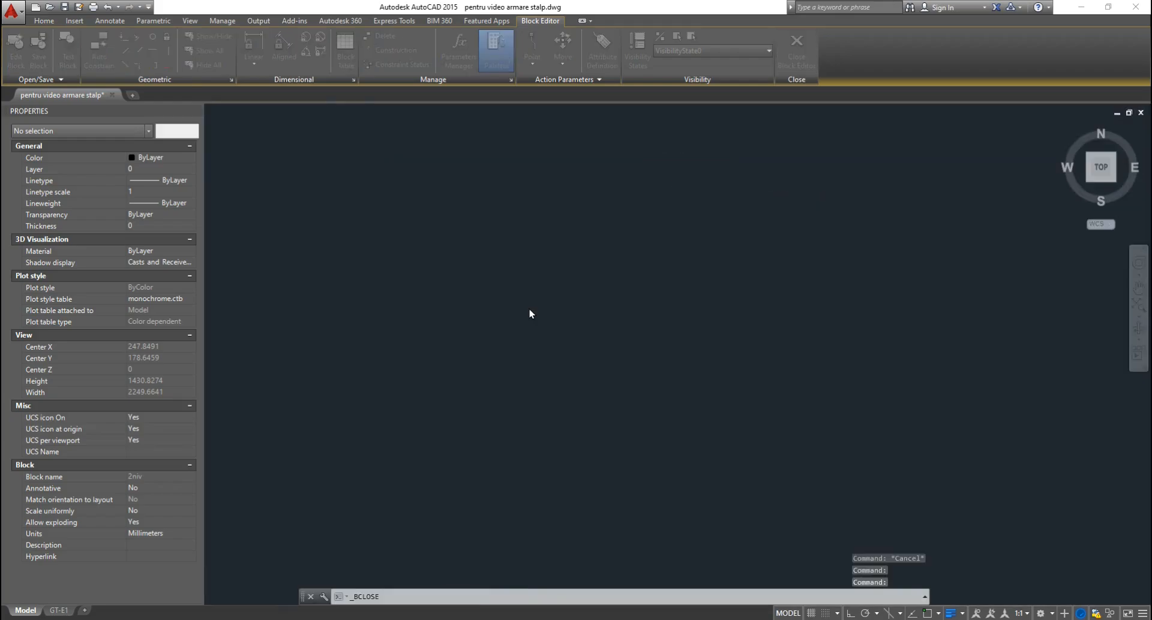
left_click(823, 285)
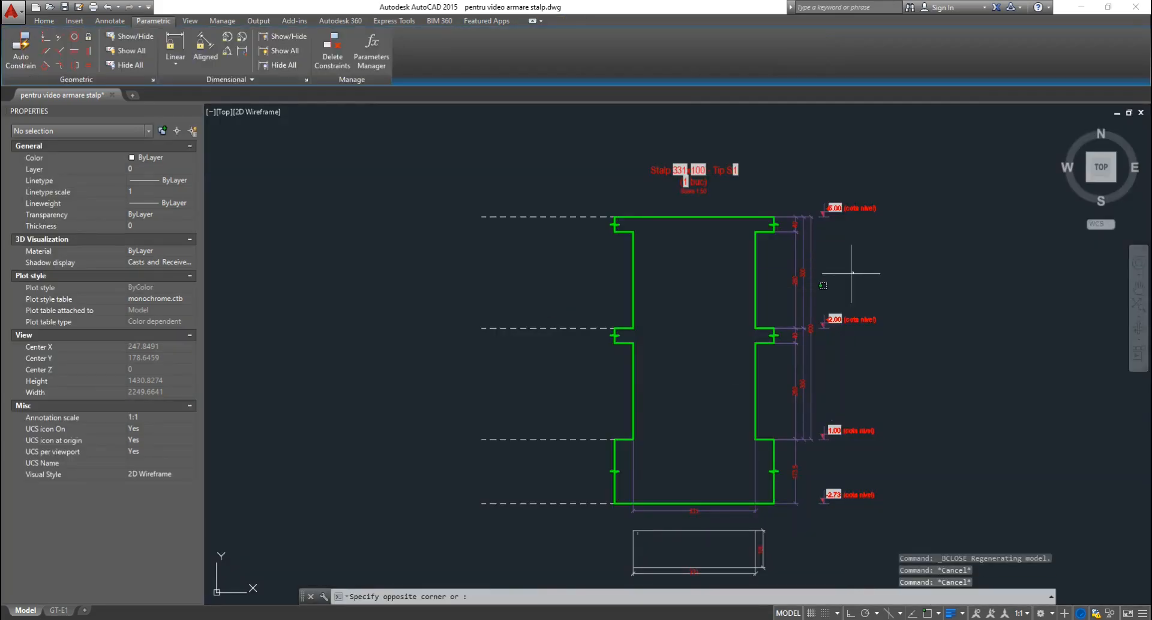
left_click(734, 346)
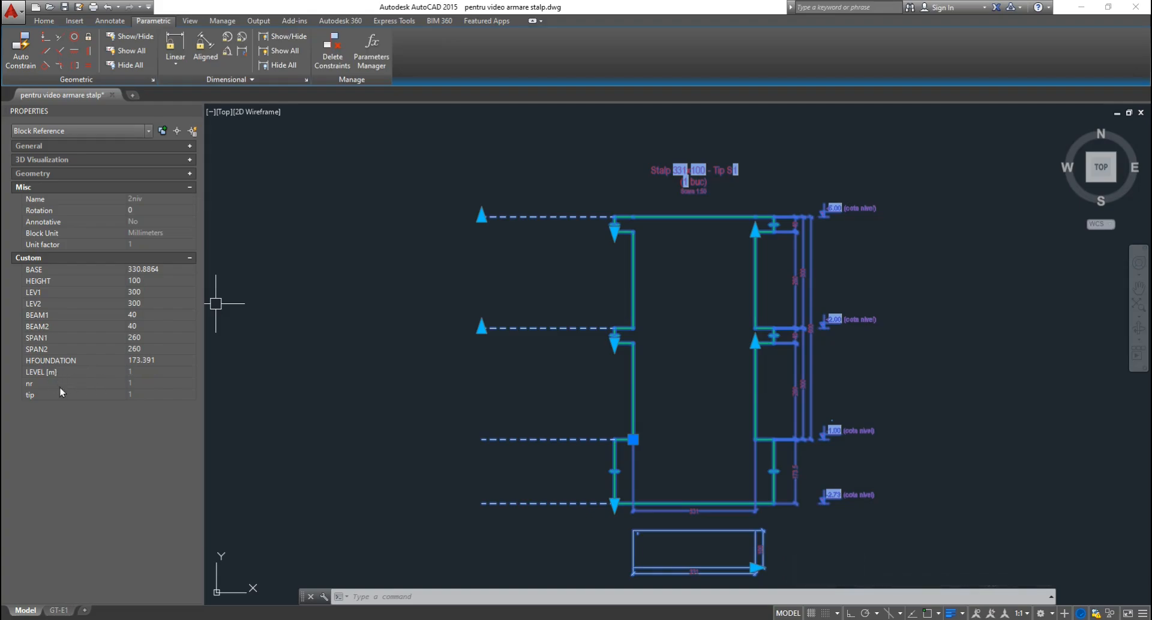
key("Escape")
key("Escape")
key("Escape")
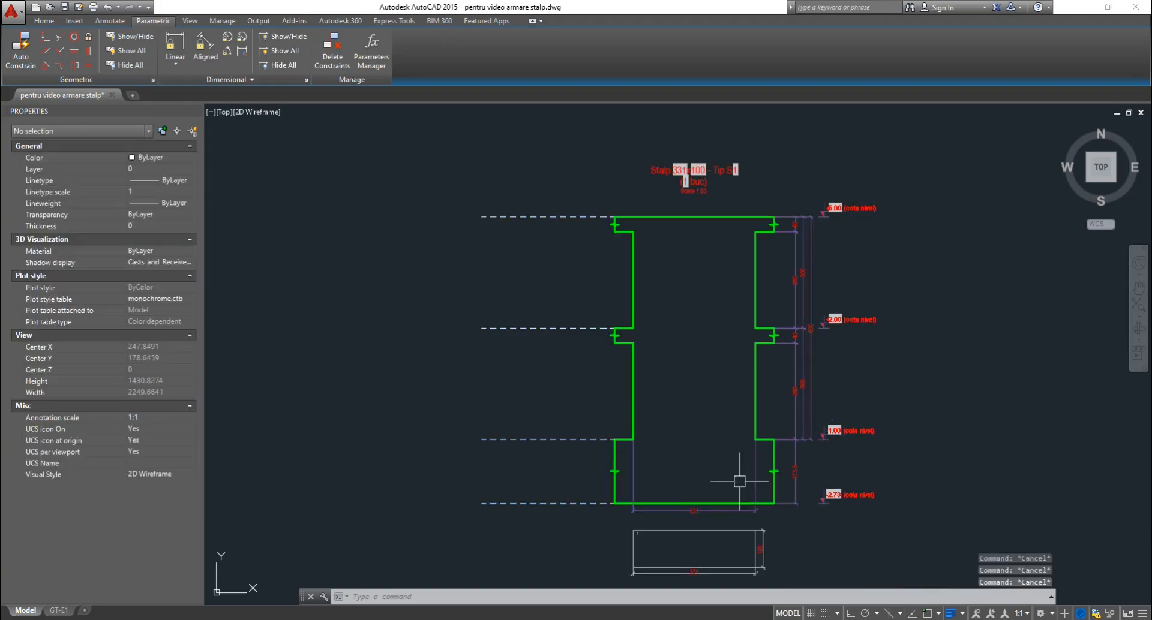
left_click(836, 432)
double_click(836, 434)
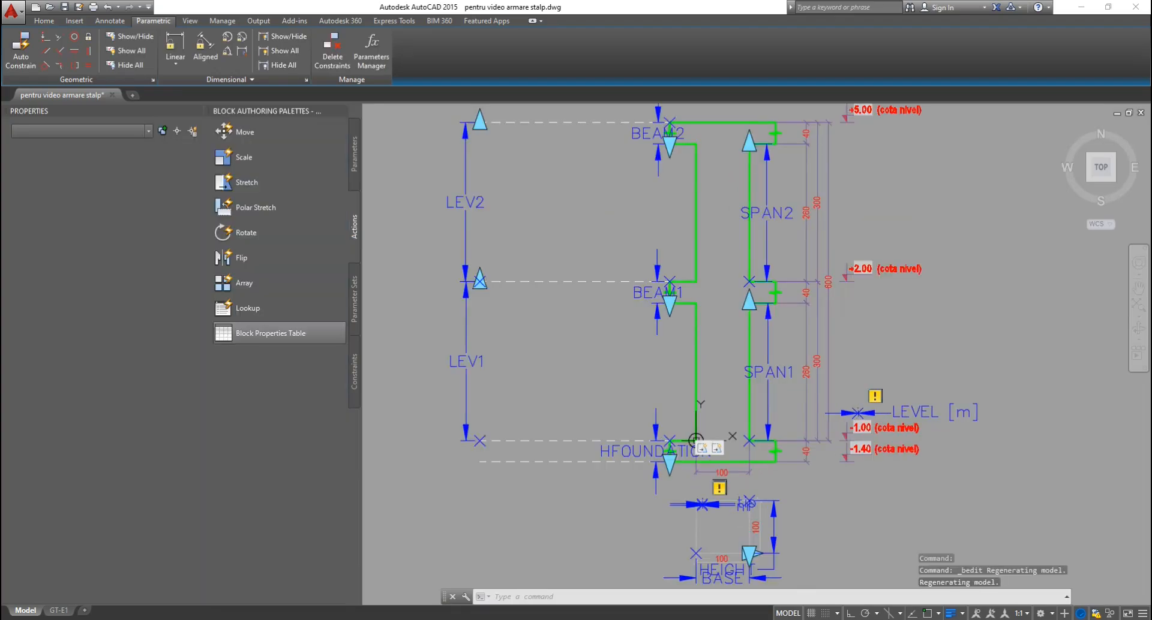
scroll(882, 444, "up", 5)
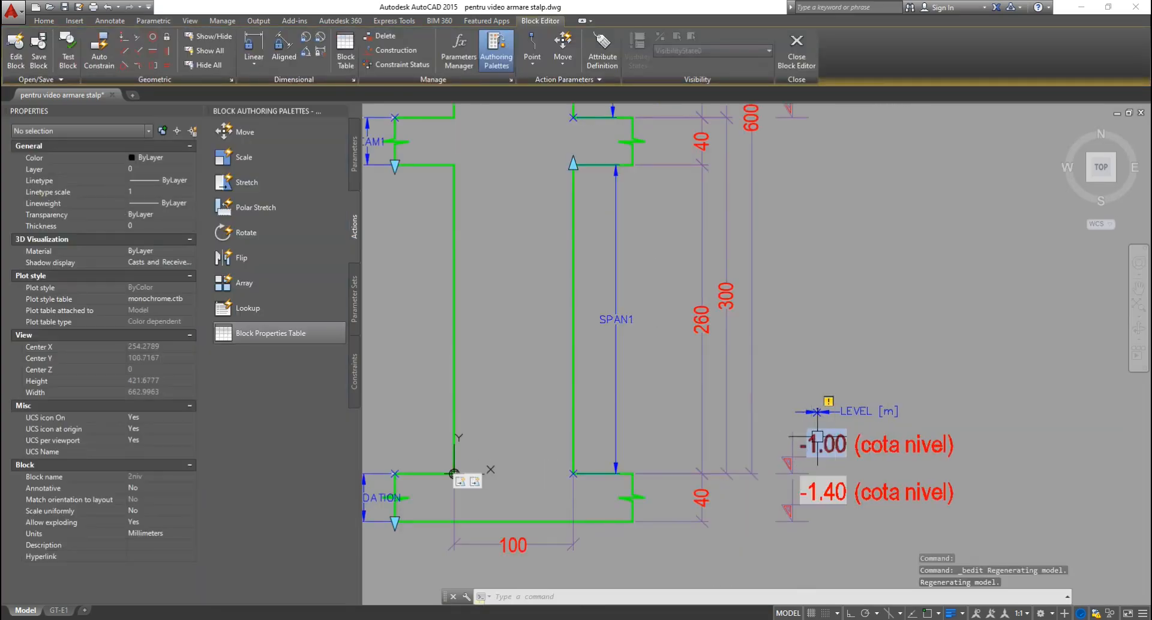
scroll(828, 444, "up", 4)
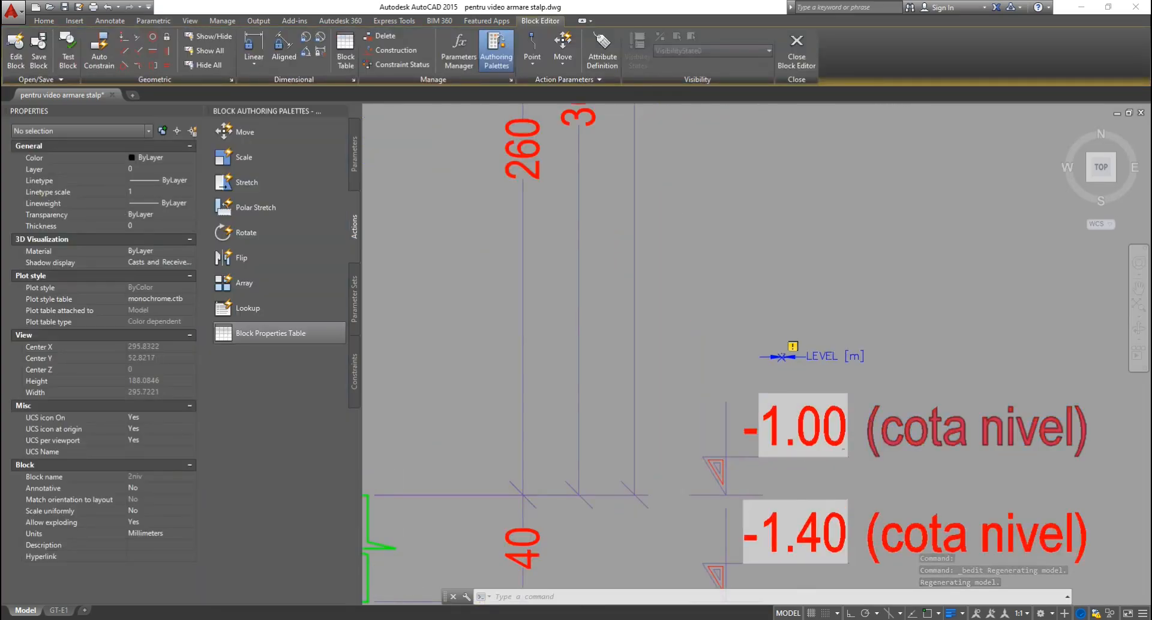
scroll(863, 450, "down", 2)
scroll(813, 390, "up", 6)
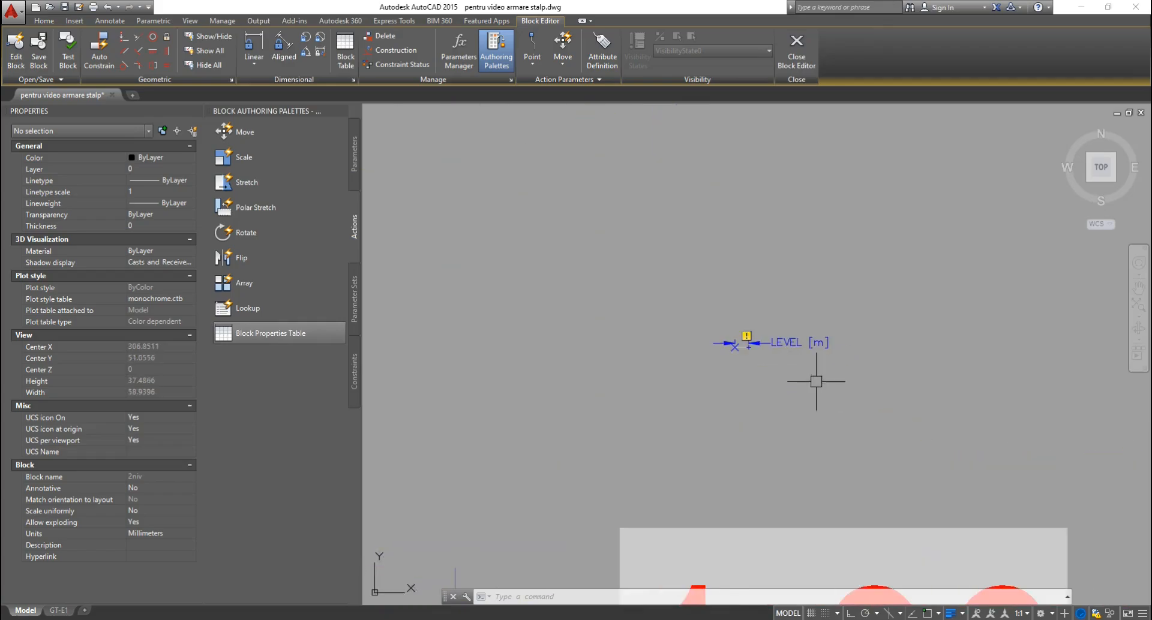
scroll(761, 336, "up", 3)
left_click_drag(798, 335, 754, 419)
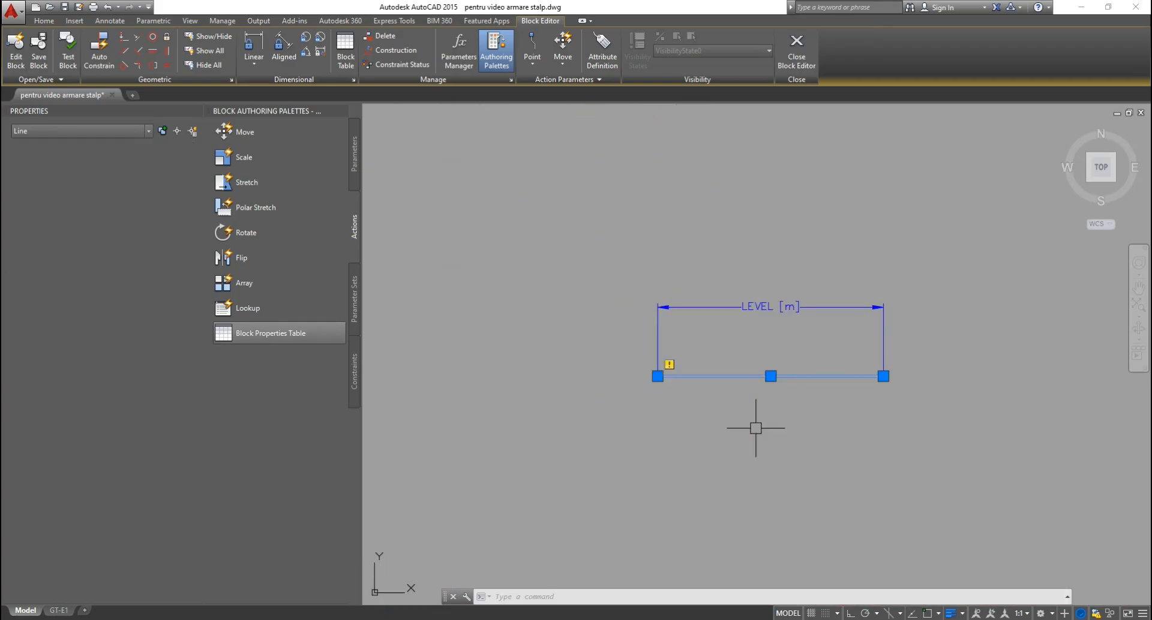
key("Escape")
key("Escape")
left_click_drag(784, 333, 757, 273)
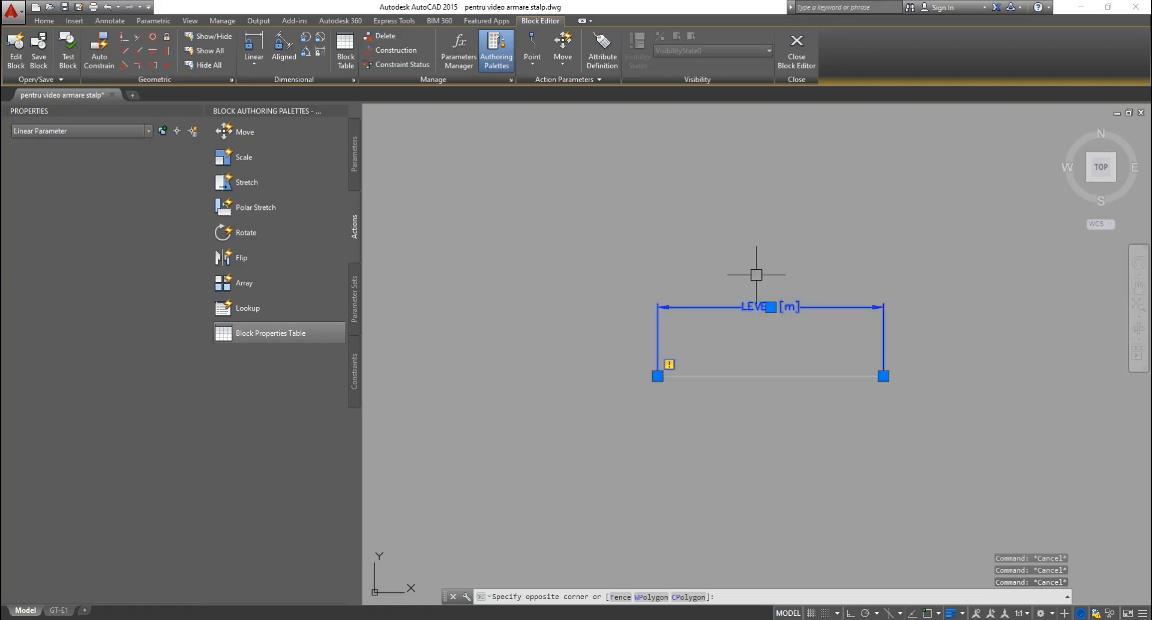
key("Escape")
key("Escape")
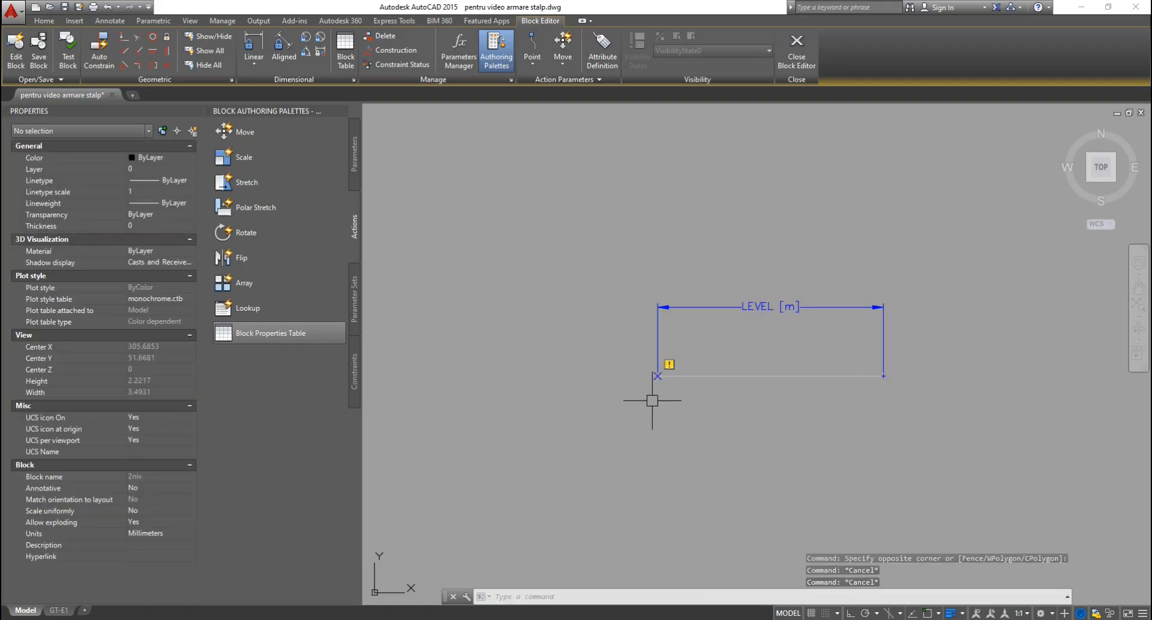
key("Escape")
scroll(770, 322, "down", 3)
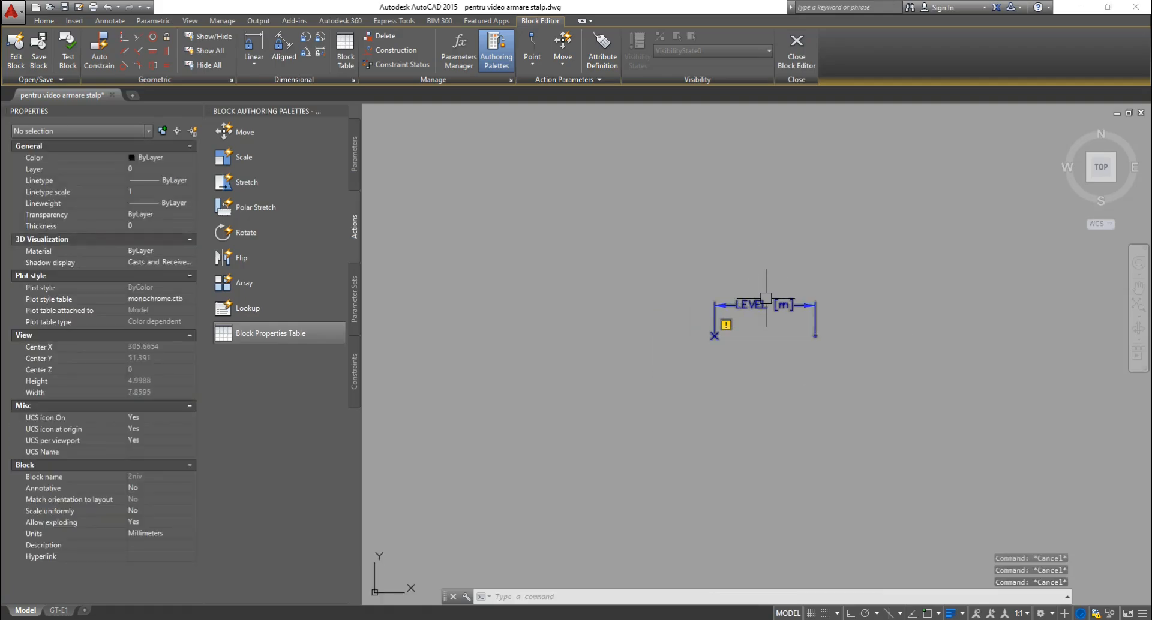
scroll(798, 314, "up", 5)
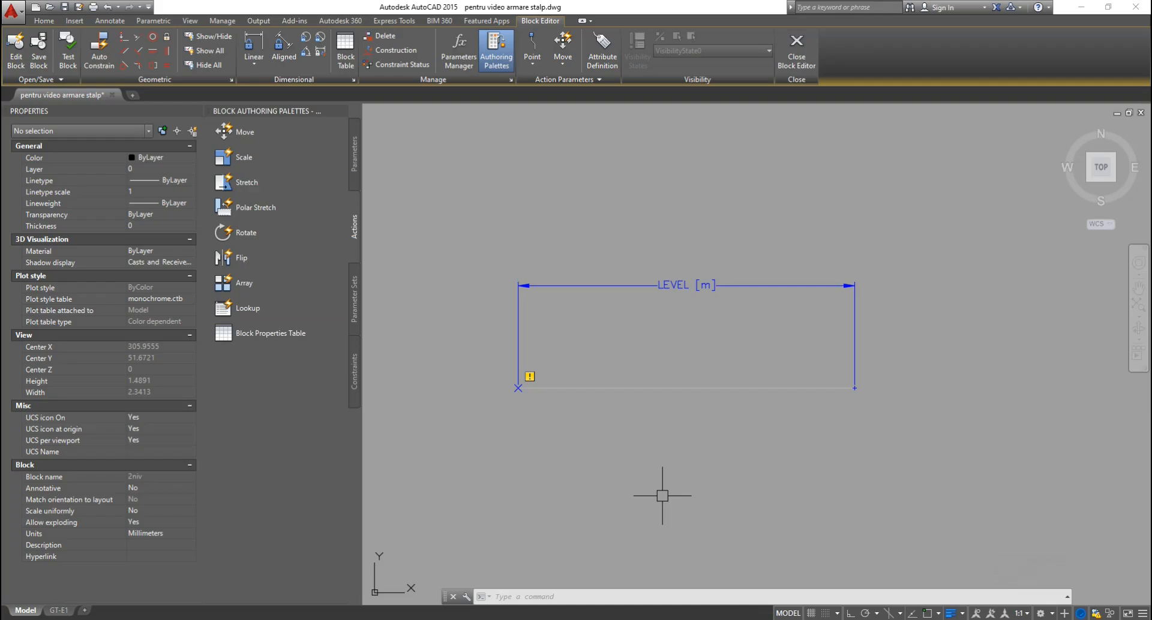
key("Escape")
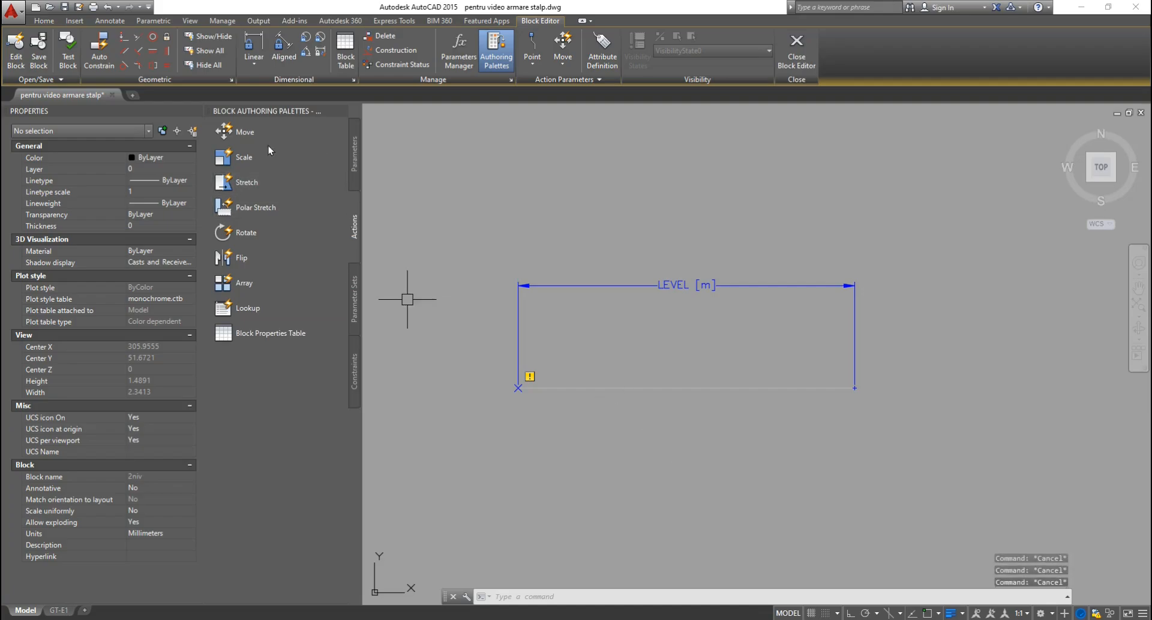
Attach a stretch action to LEVEL [m]'s right endpoint that moves the two framed objects.
left_click(252, 184)
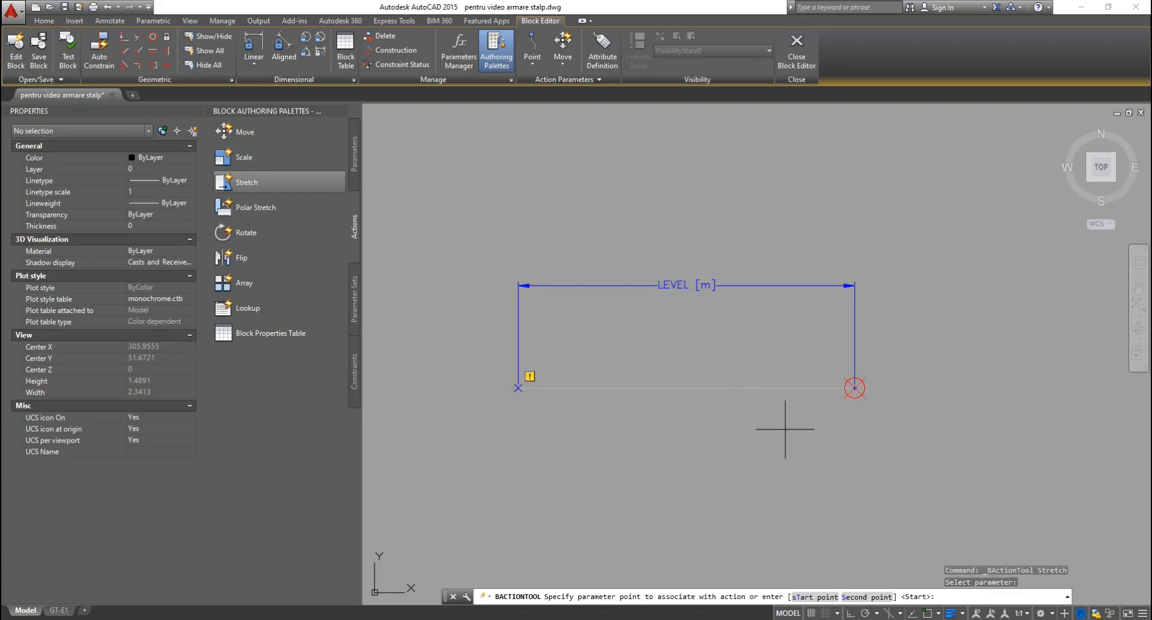
left_click(872, 426)
left_click(965, 168)
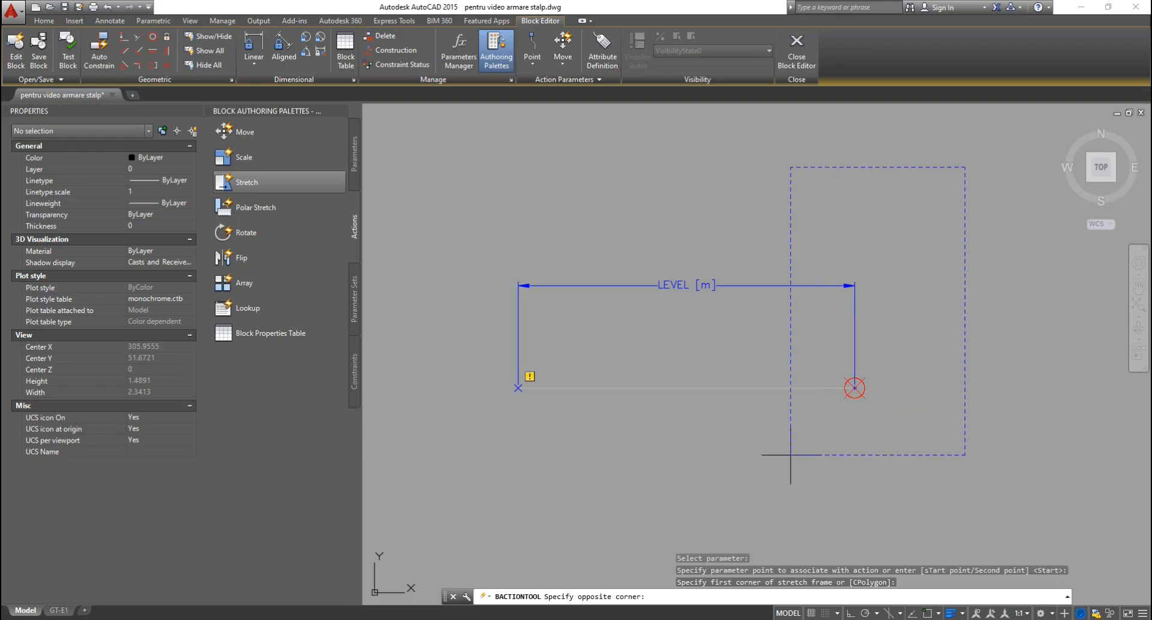
left_click(718, 494)
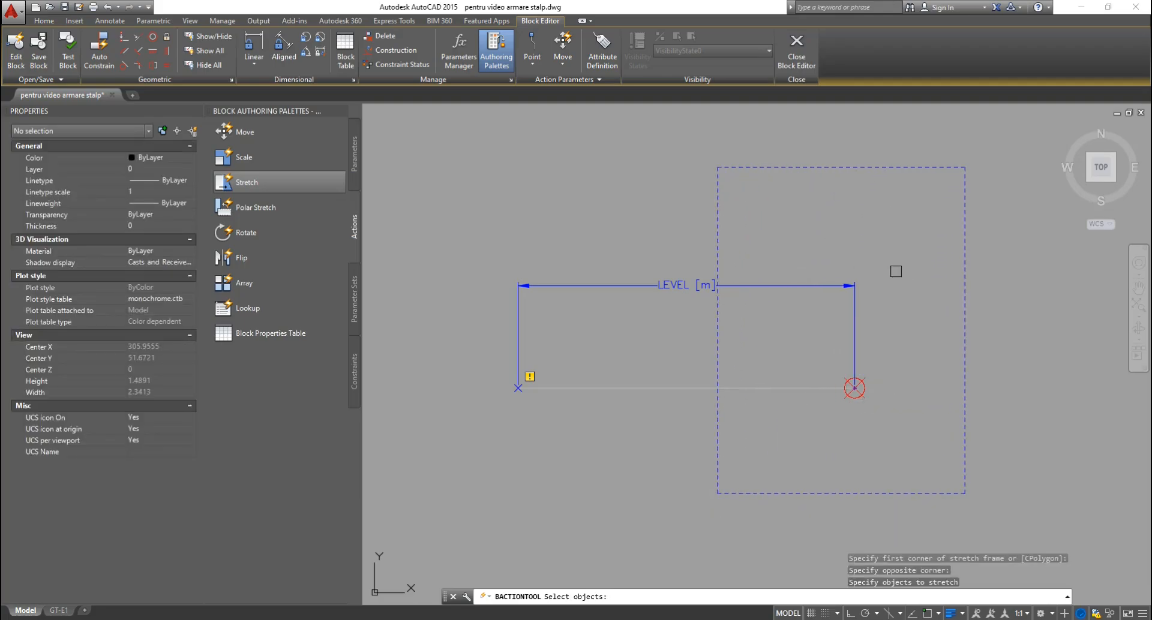
left_click(925, 202)
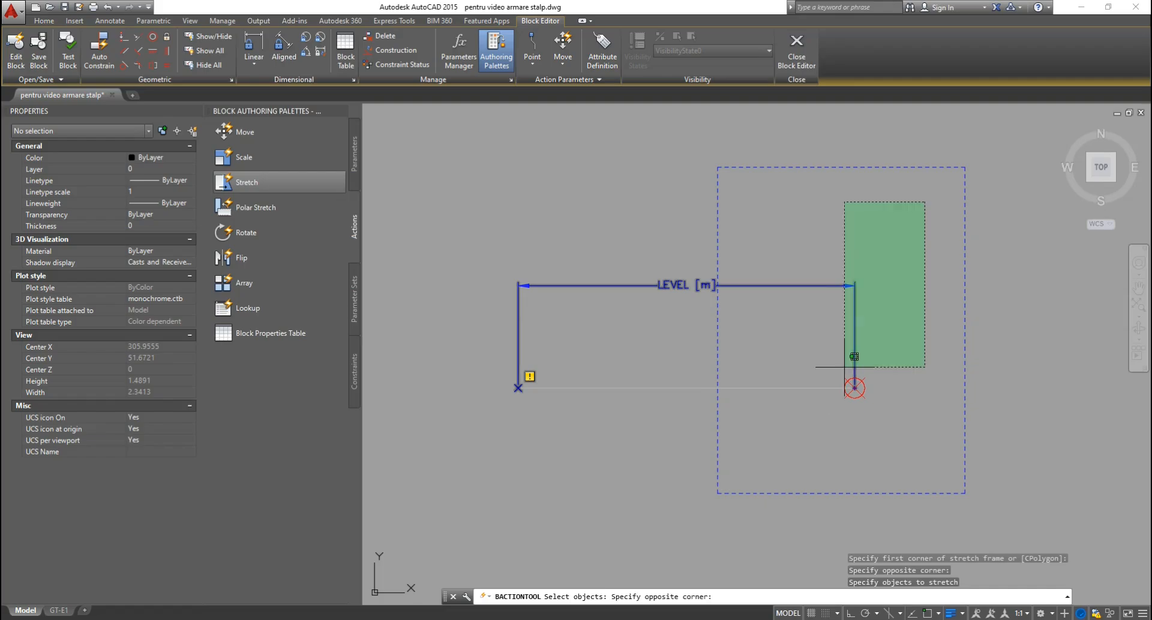
left_click(808, 444)
key("Return")
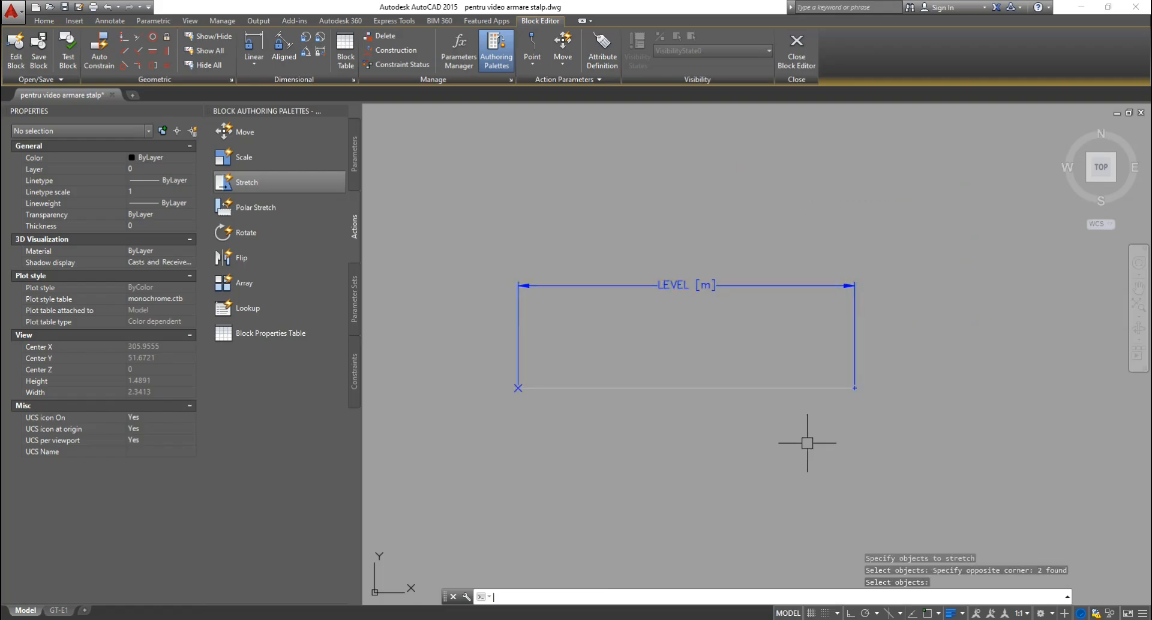
scroll(812, 279, "down", 7)
scroll(819, 289, "down", 3)
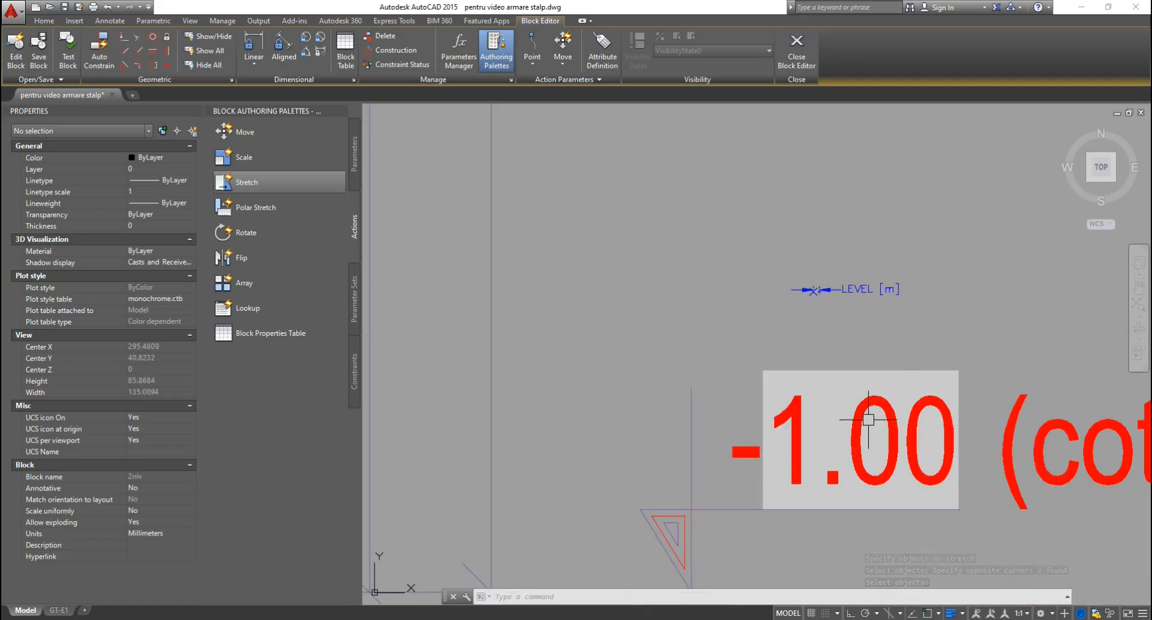
scroll(875, 411, "down", 7)
scroll(852, 267, "down", 2)
scroll(627, 390, "up", 8)
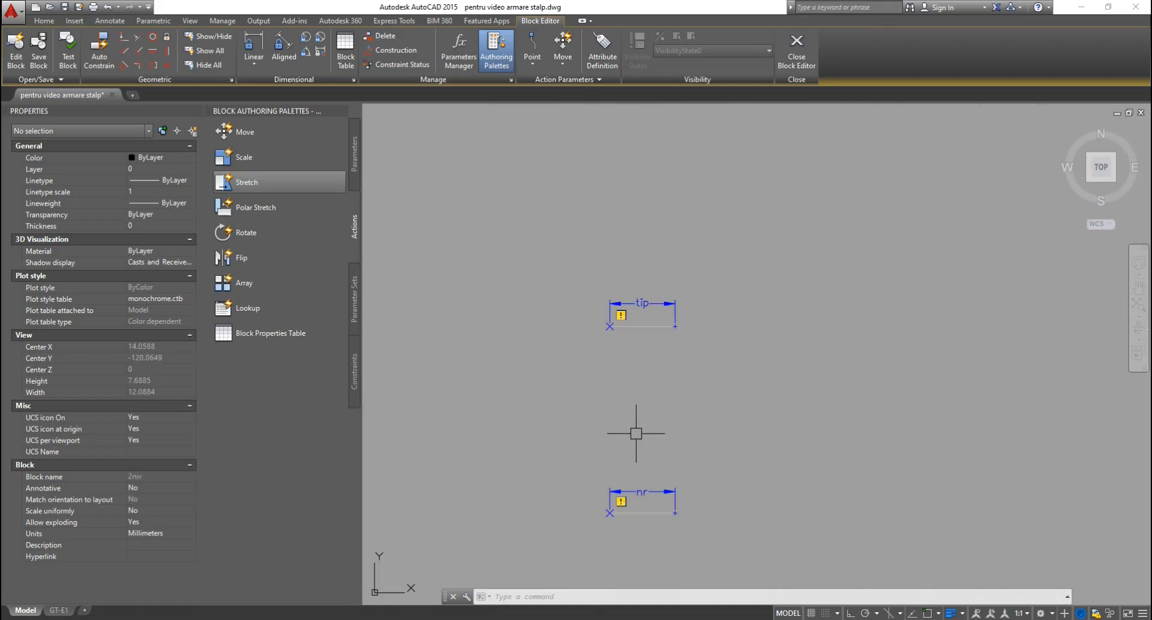
scroll(634, 375, "up", 4)
scroll(662, 332, "down", 10)
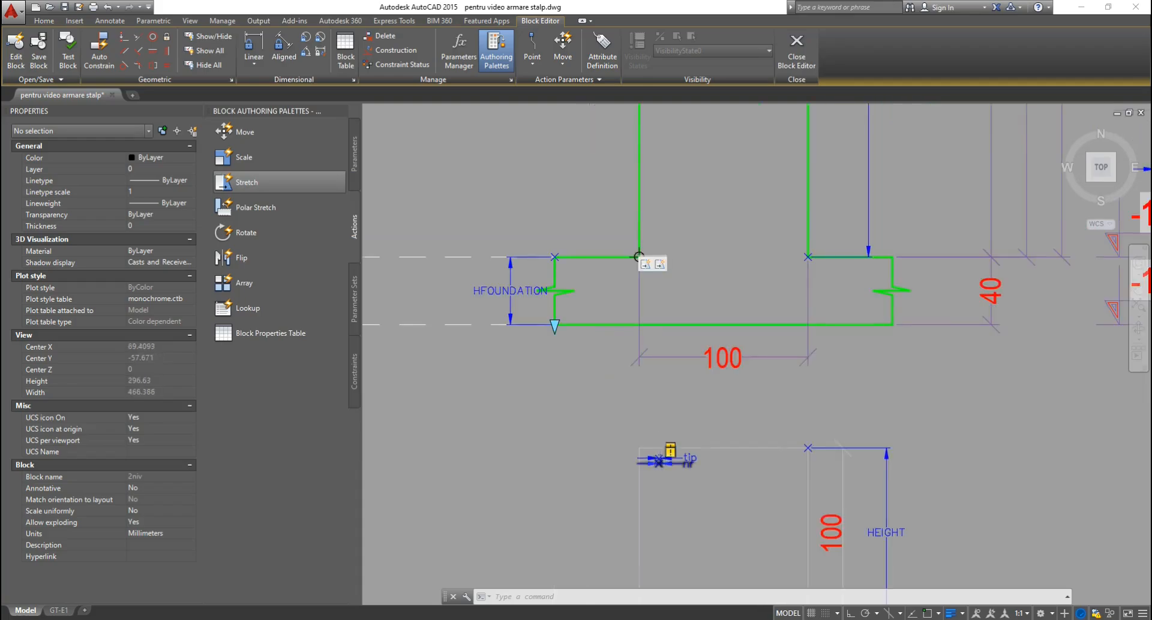
scroll(656, 176, "up", 6)
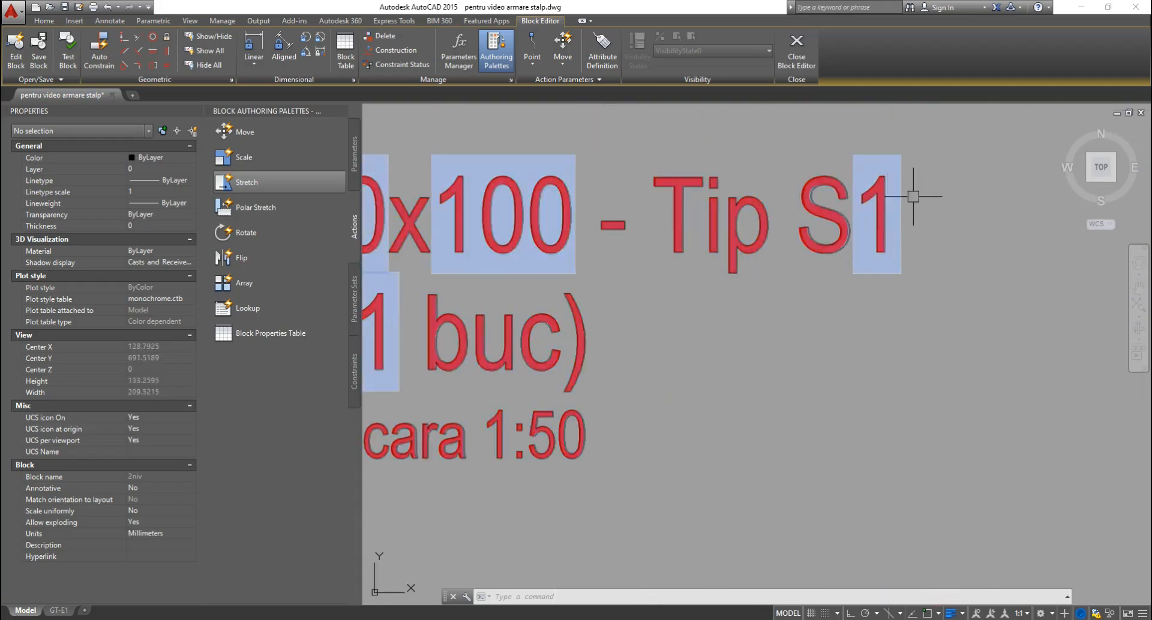
scroll(916, 193, "down", 2)
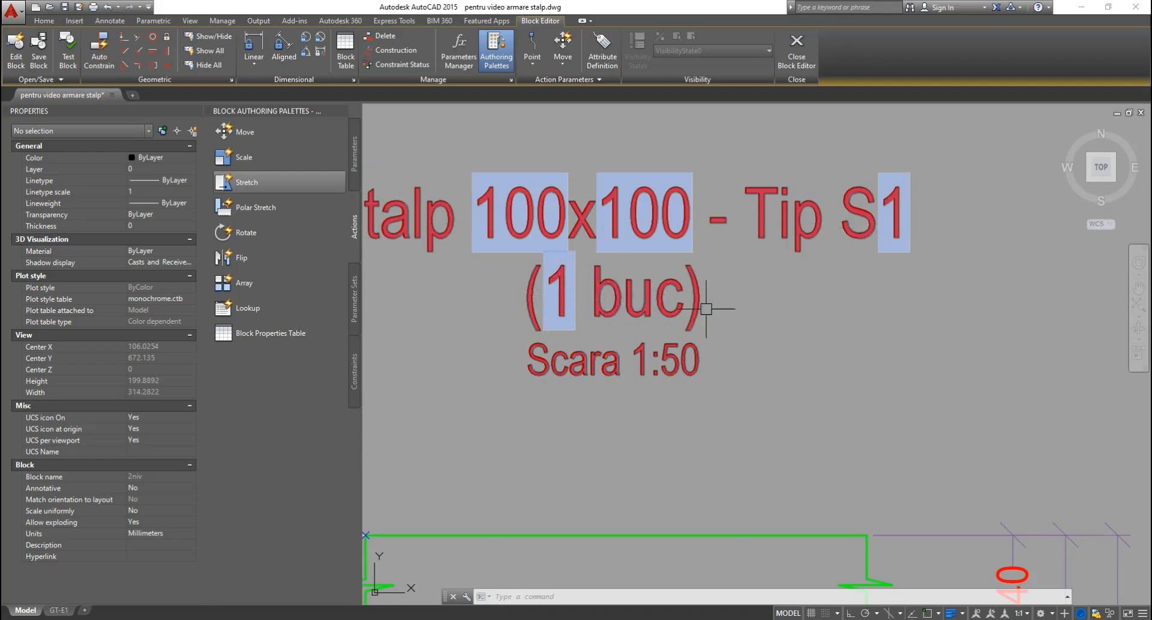
scroll(734, 256, "down", 5)
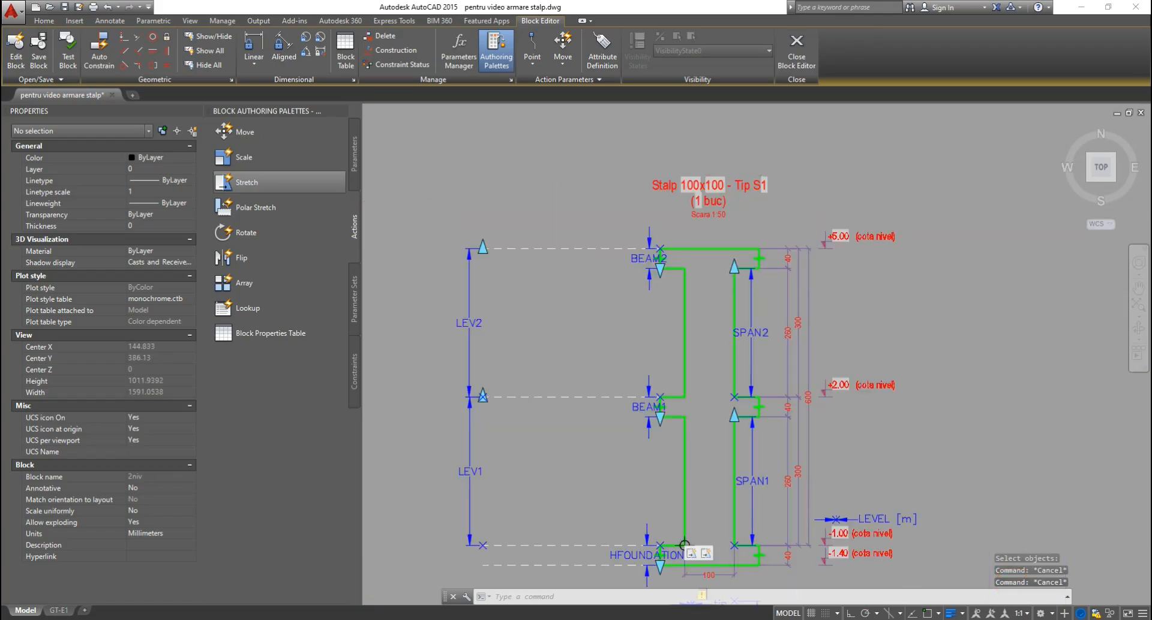
scroll(754, 386, "up", 6)
scroll(754, 386, "up", 8)
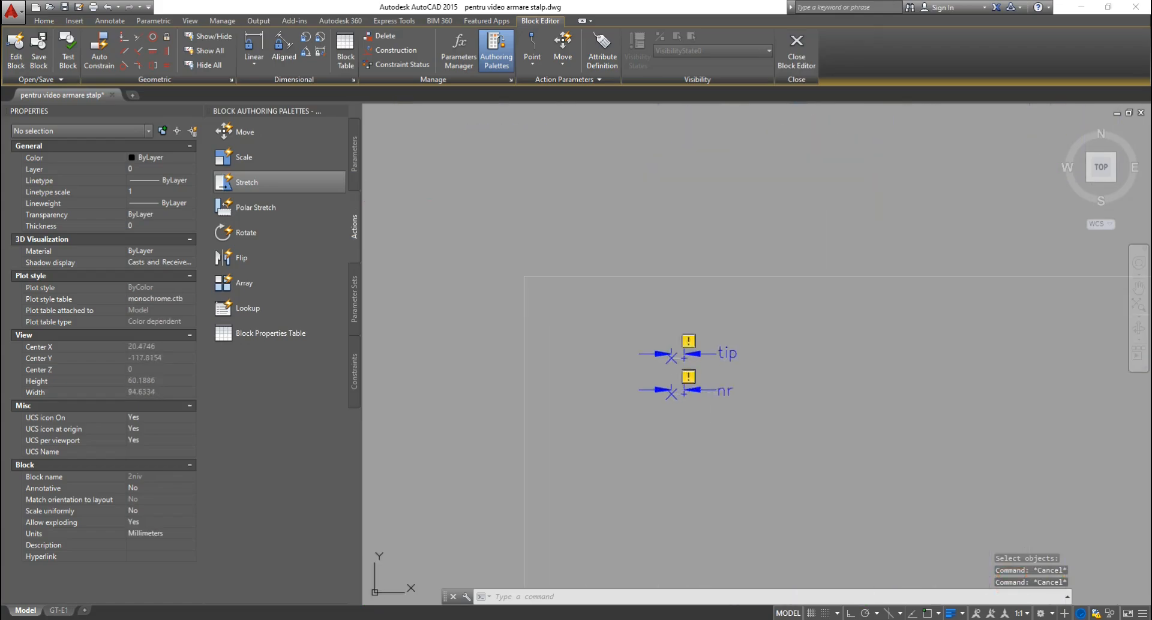
Add a stretch action on the tip parameter moving the two objects around the tip label.
left_click(259, 186)
left_click(678, 233)
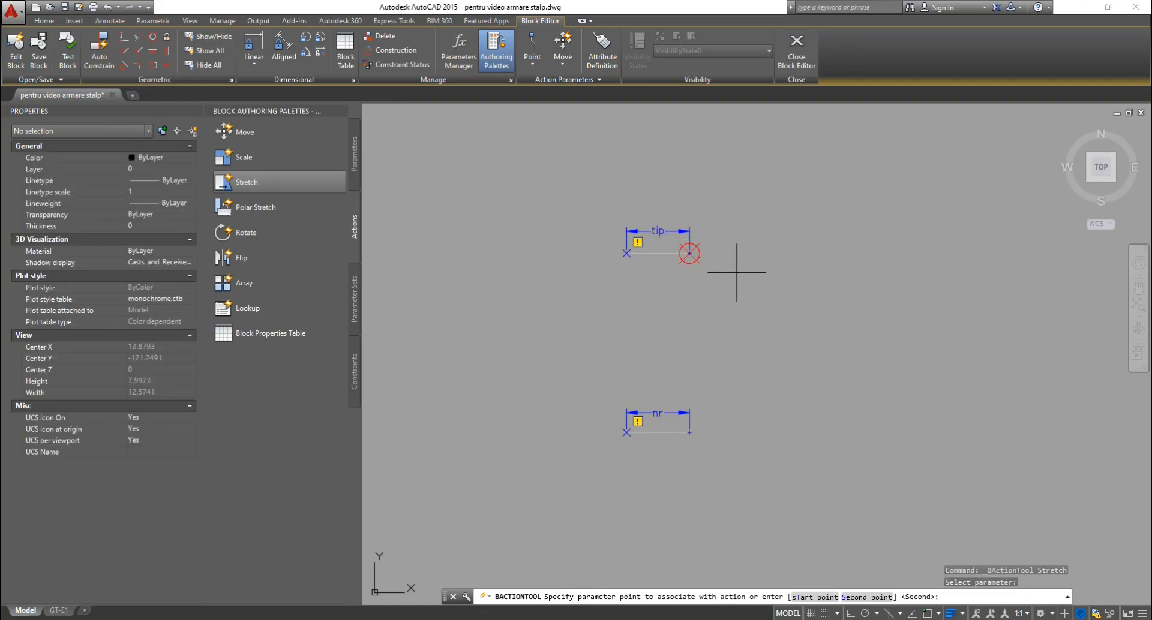
left_click(736, 272)
scroll(677, 219, "up", 4)
left_click(800, 141)
left_click(641, 397)
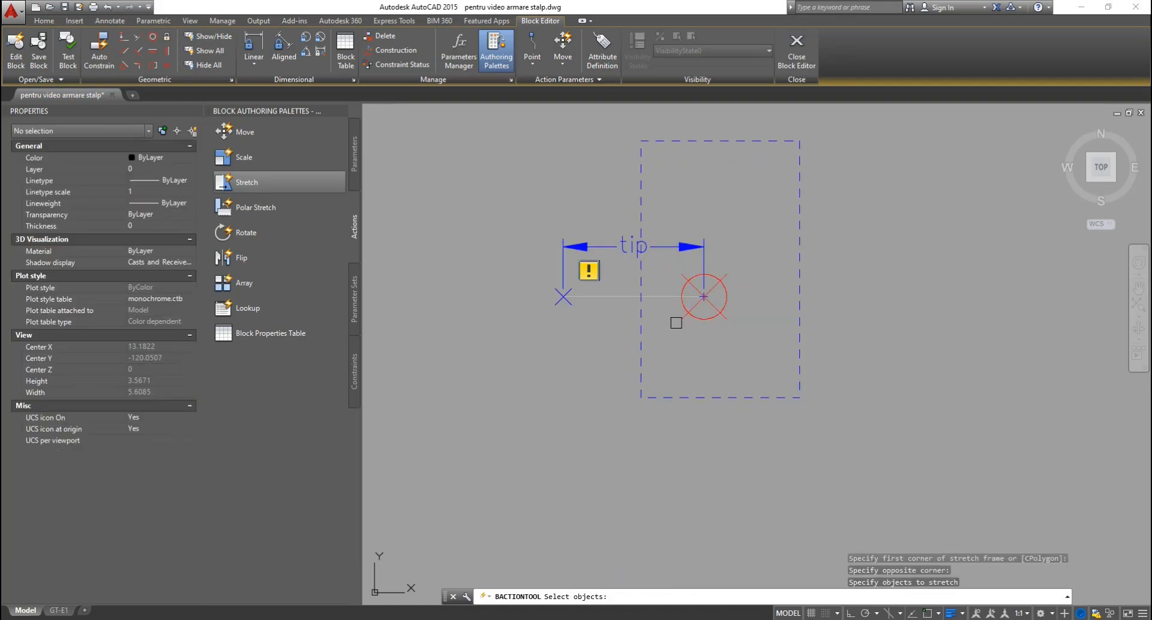
left_click(773, 174)
left_click(664, 364)
key("Return")
scroll(705, 227, "down", 3)
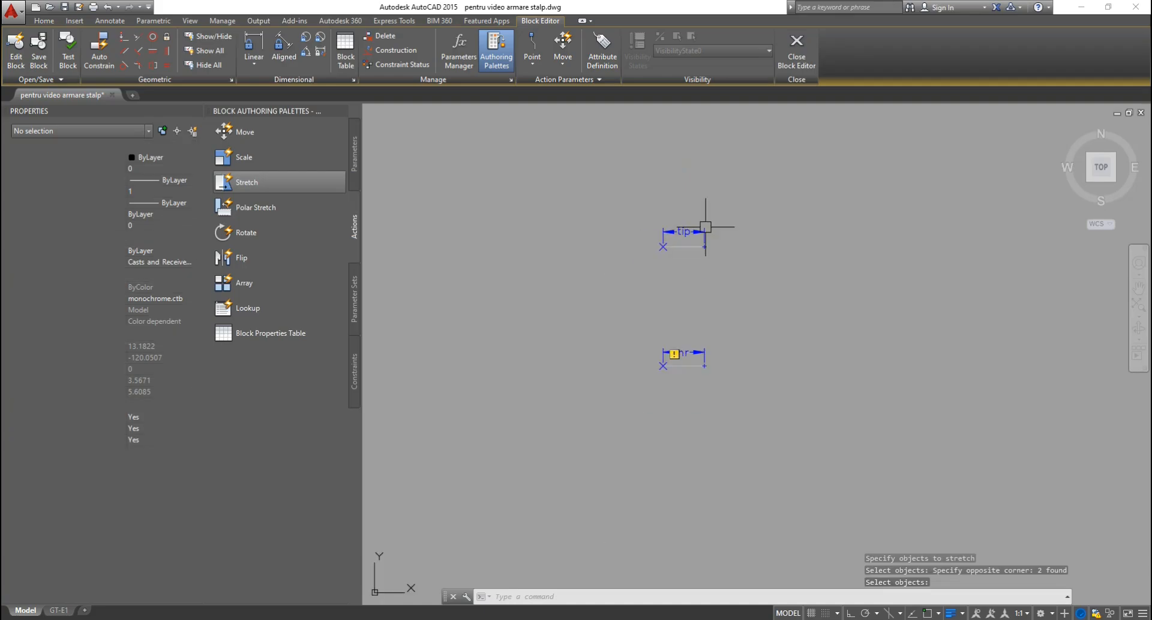
scroll(714, 358, "up", 3)
scroll(681, 358, "up", 1)
Add a stretch action on the nr parameter moving the two objects around the nr label.
key("Return")
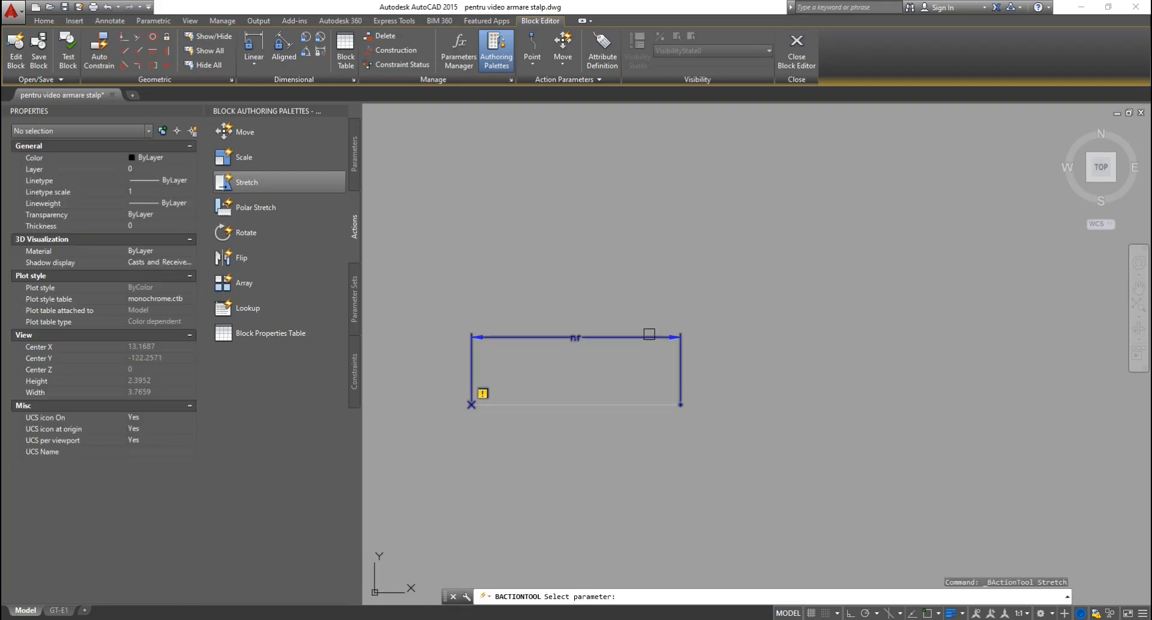
left_click(649, 338)
left_click(664, 330)
left_click(797, 197)
left_click(607, 479)
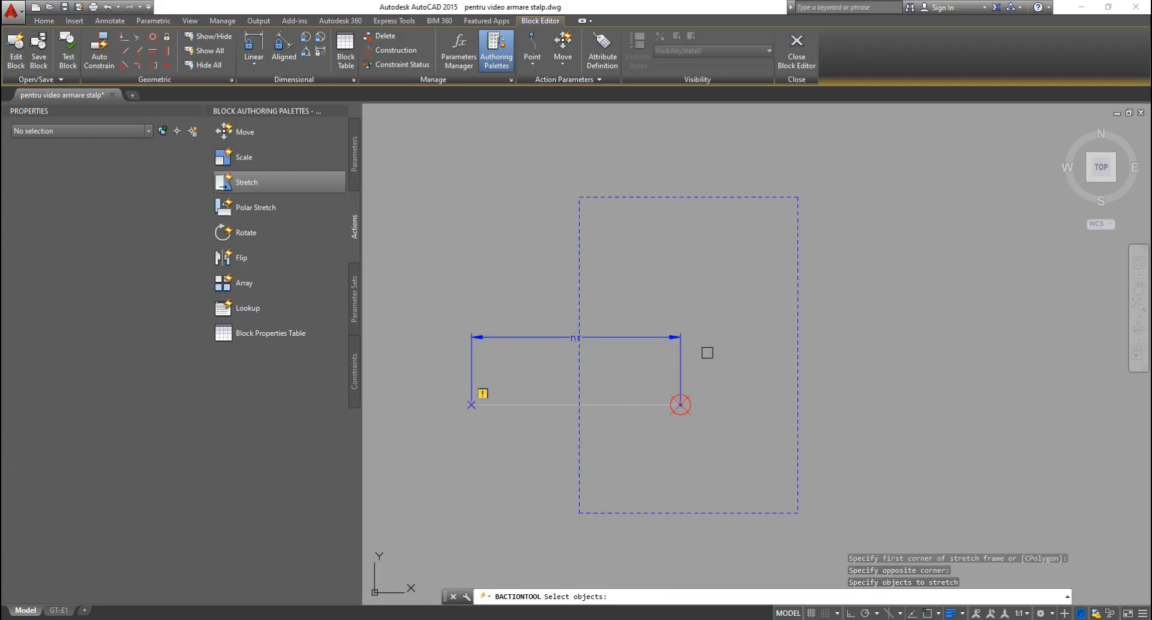
left_click(748, 244)
left_click(636, 447)
key("Return")
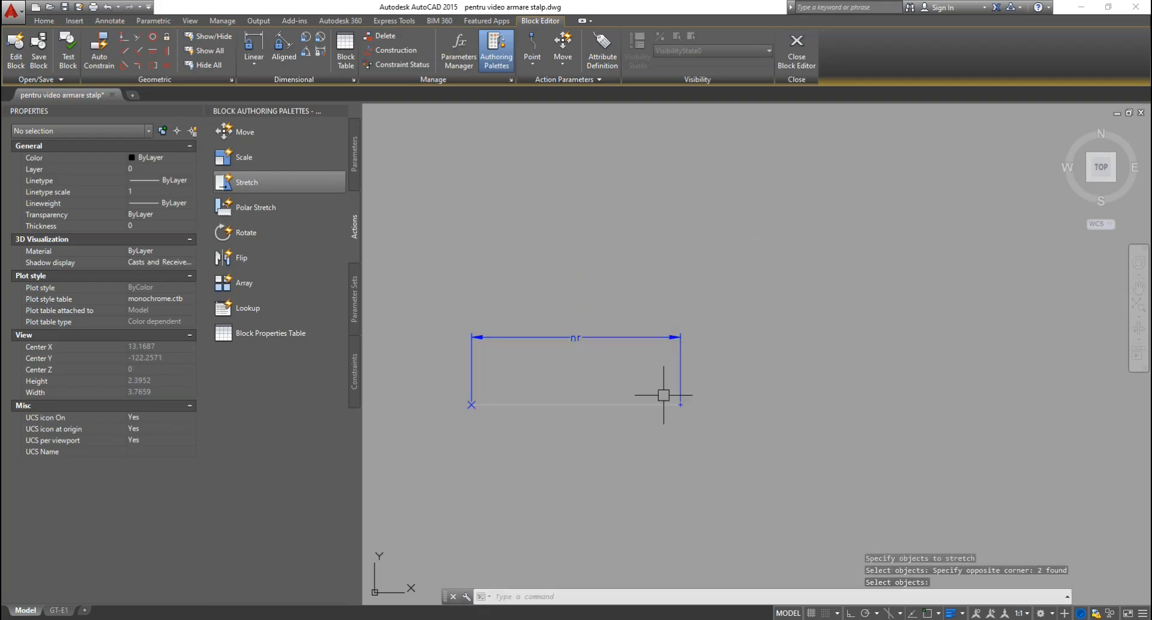
Exit the Block Editor with 'Save the changes' and return to the column drawing.
left_click(796, 51)
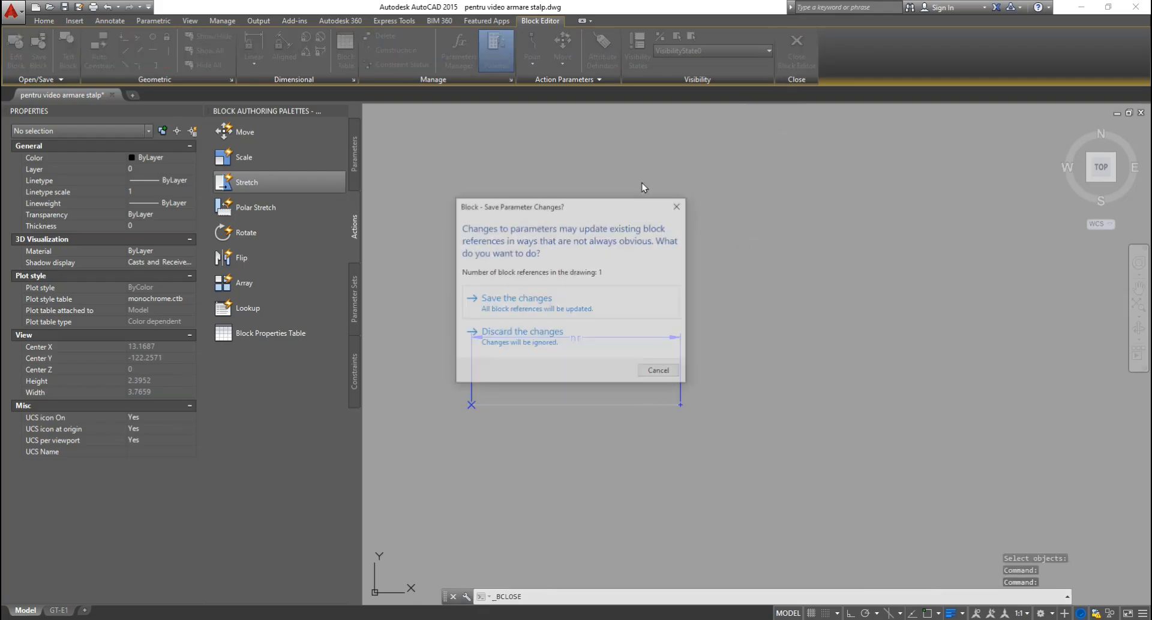
left_click(539, 301)
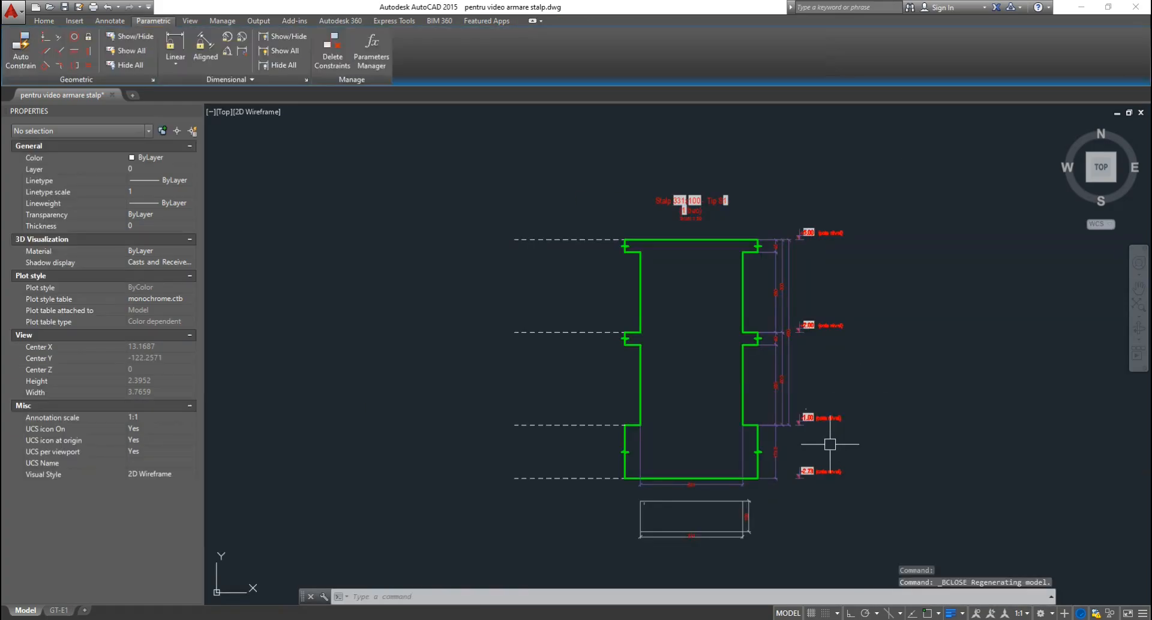
scroll(810, 432, "up", 8)
scroll(894, 438, "up", 3)
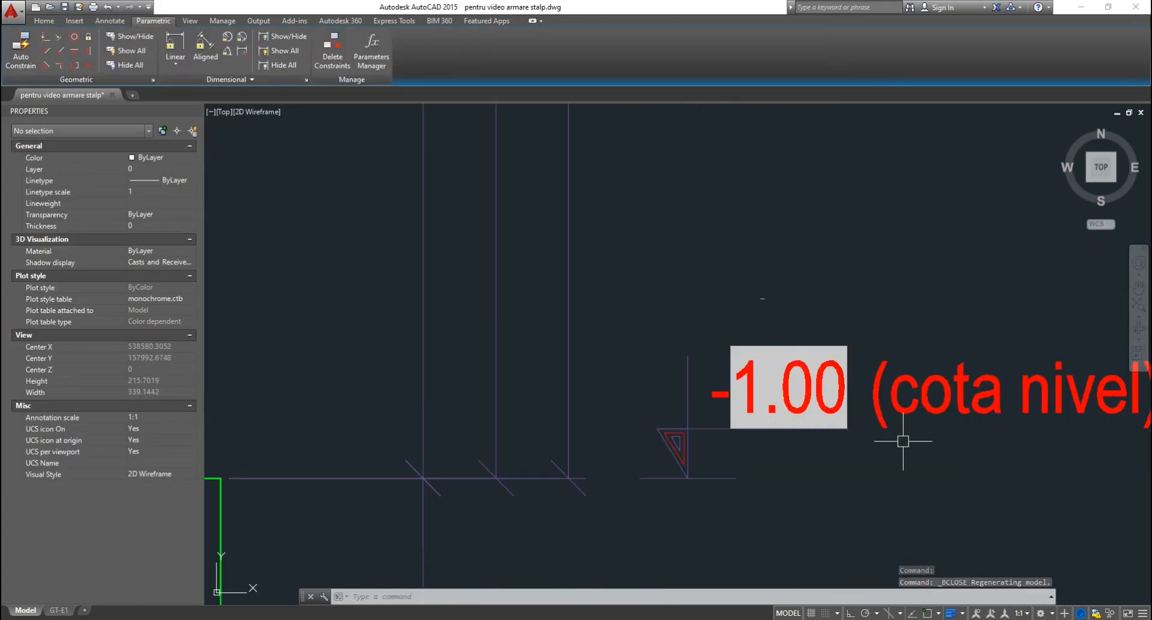
Change the -1.00 level mark's LEVEL [m] to 0.1 and regenerate with RE.
left_click(771, 323)
left_click(730, 406)
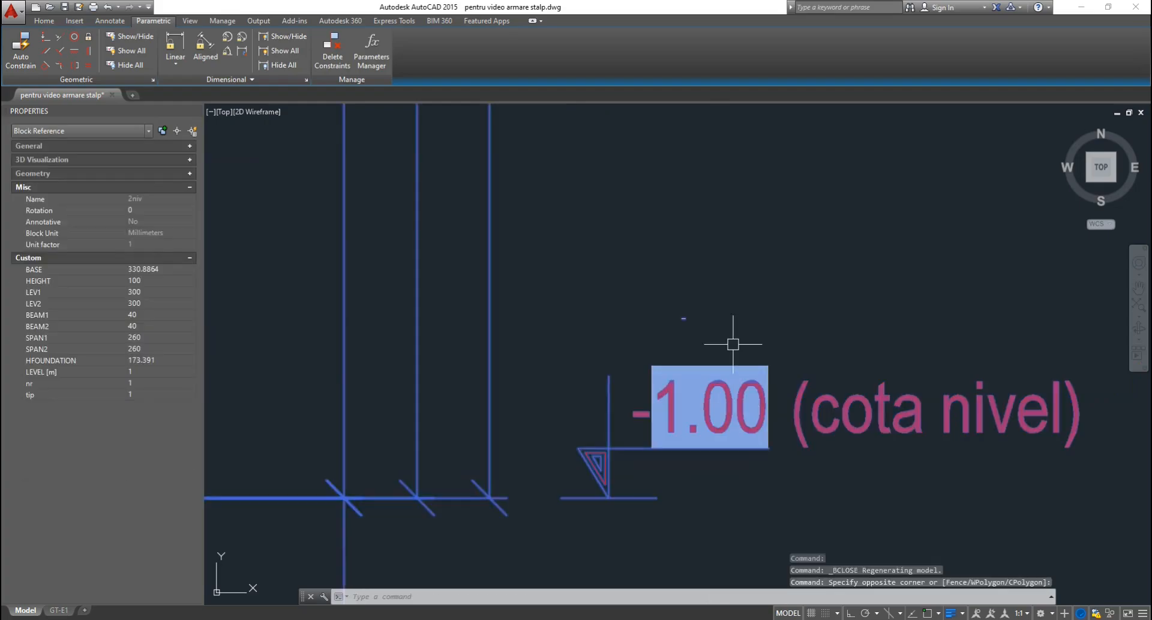
left_click(143, 371)
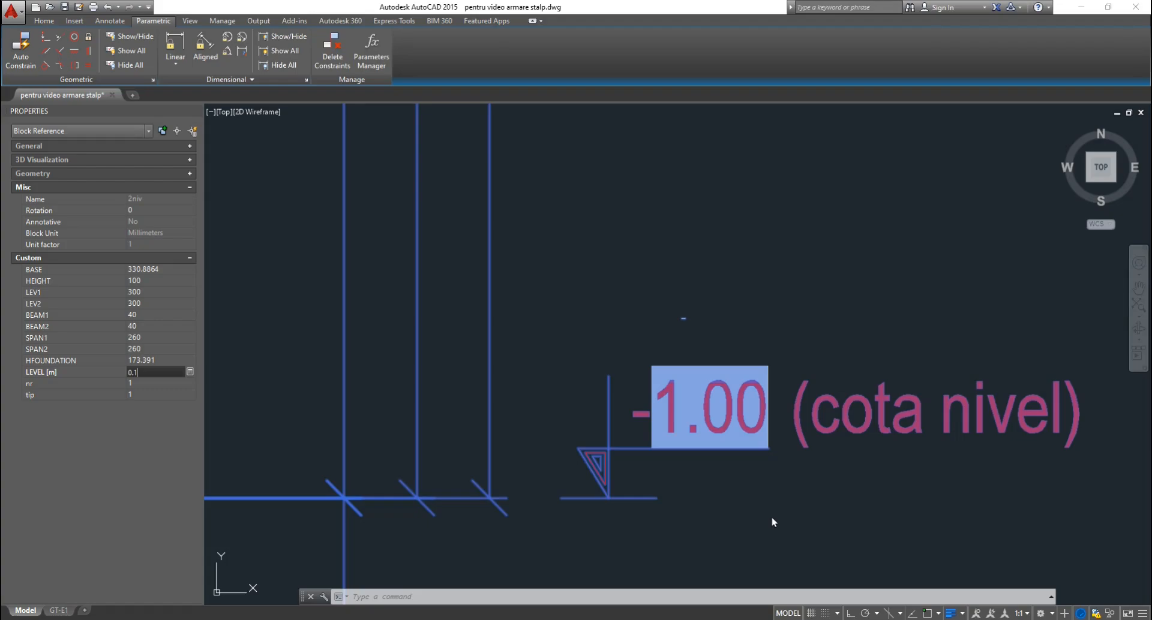
key("Return")
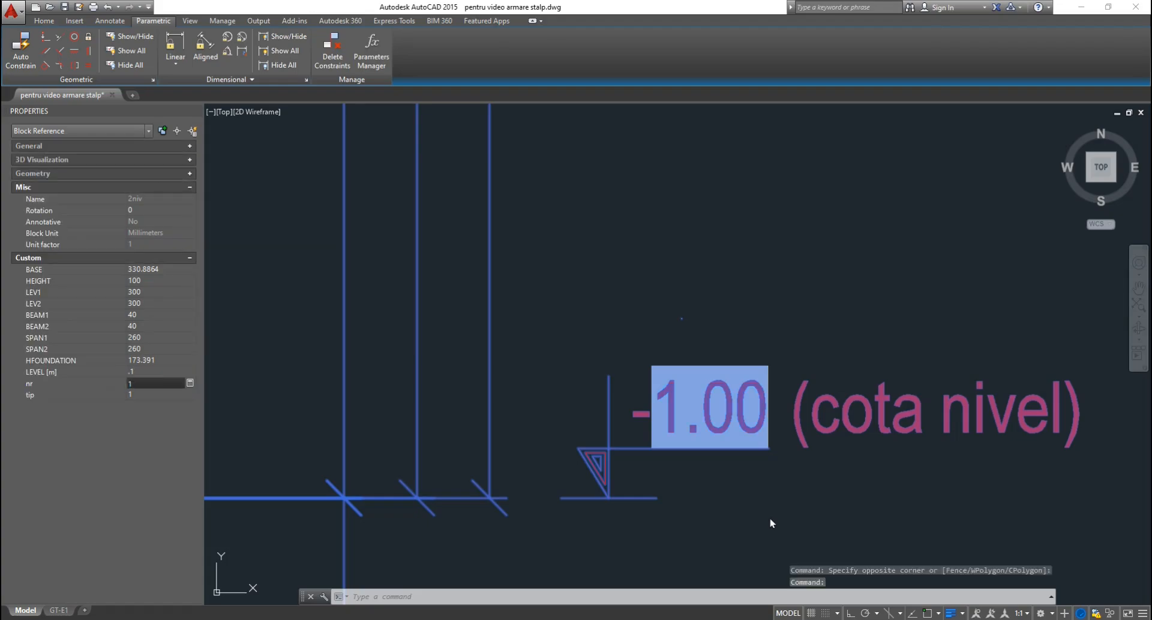
key("Escape")
key("Escape")
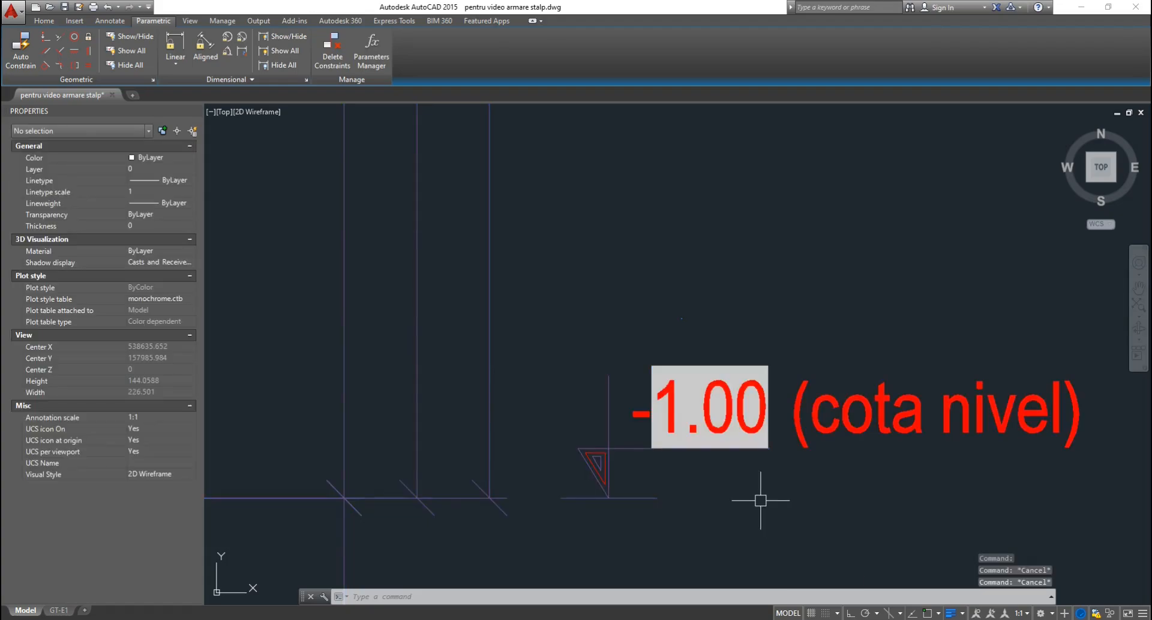
type("RE")
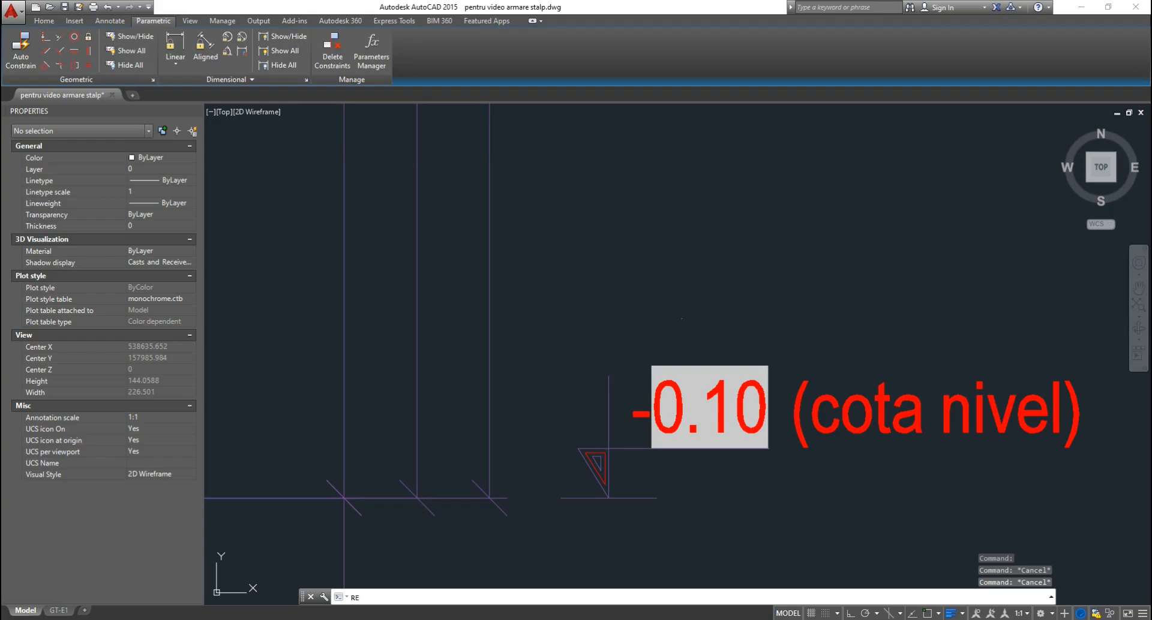
key("Return")
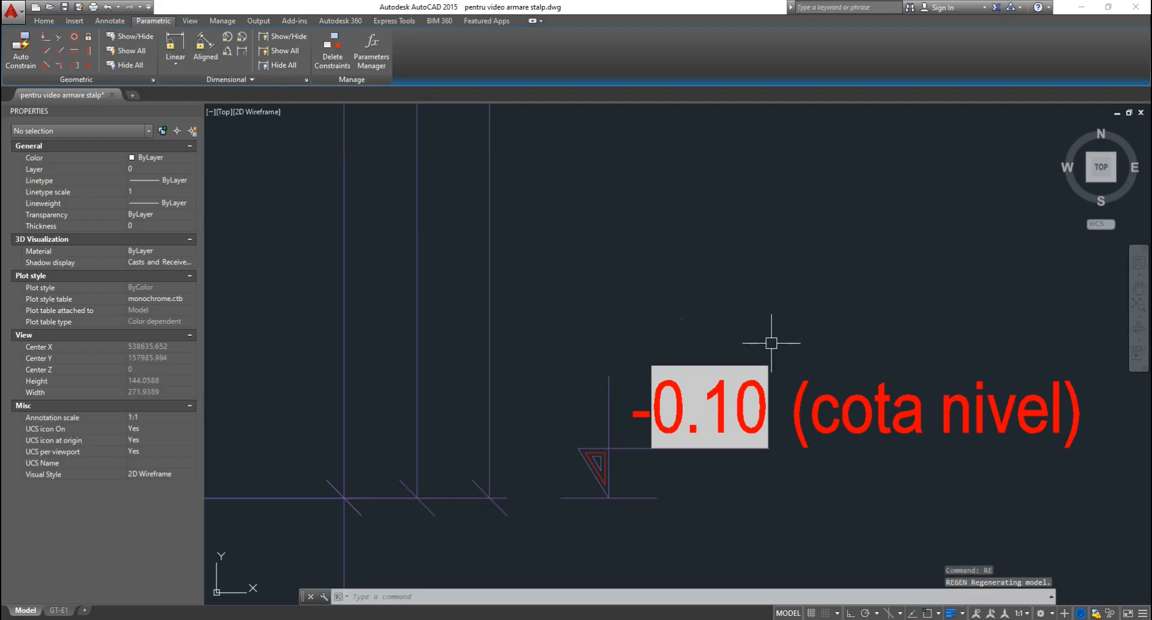
scroll(762, 303, "down", 5)
scroll(763, 302, "down", 2)
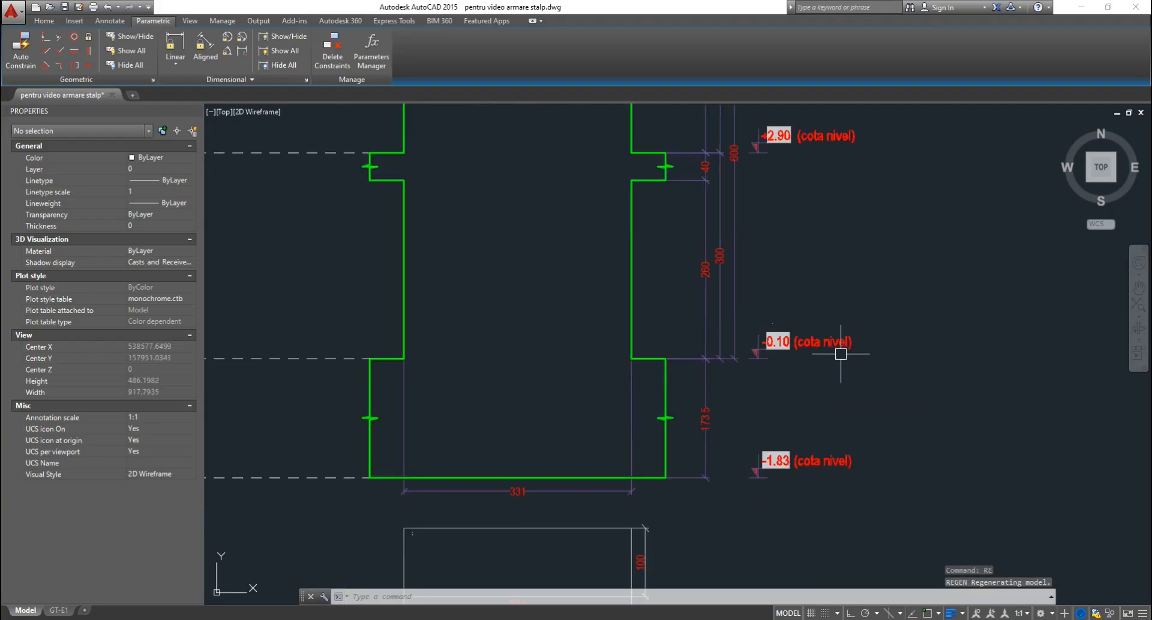
scroll(728, 432, "up", 2)
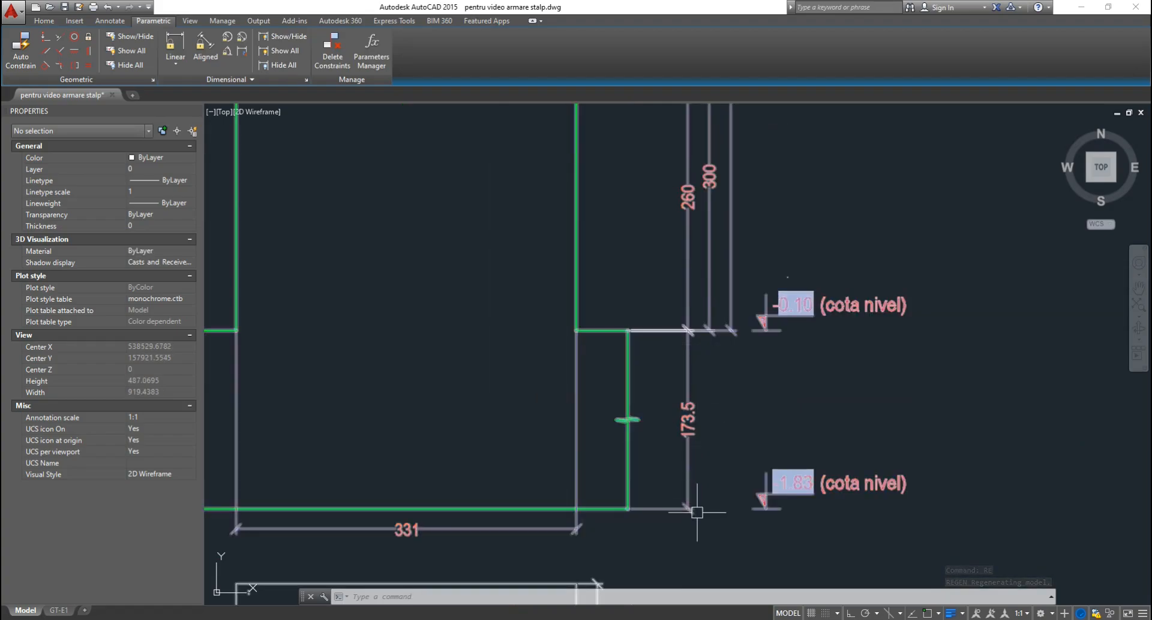
scroll(739, 462, "down", 6)
scroll(681, 322, "up", 4)
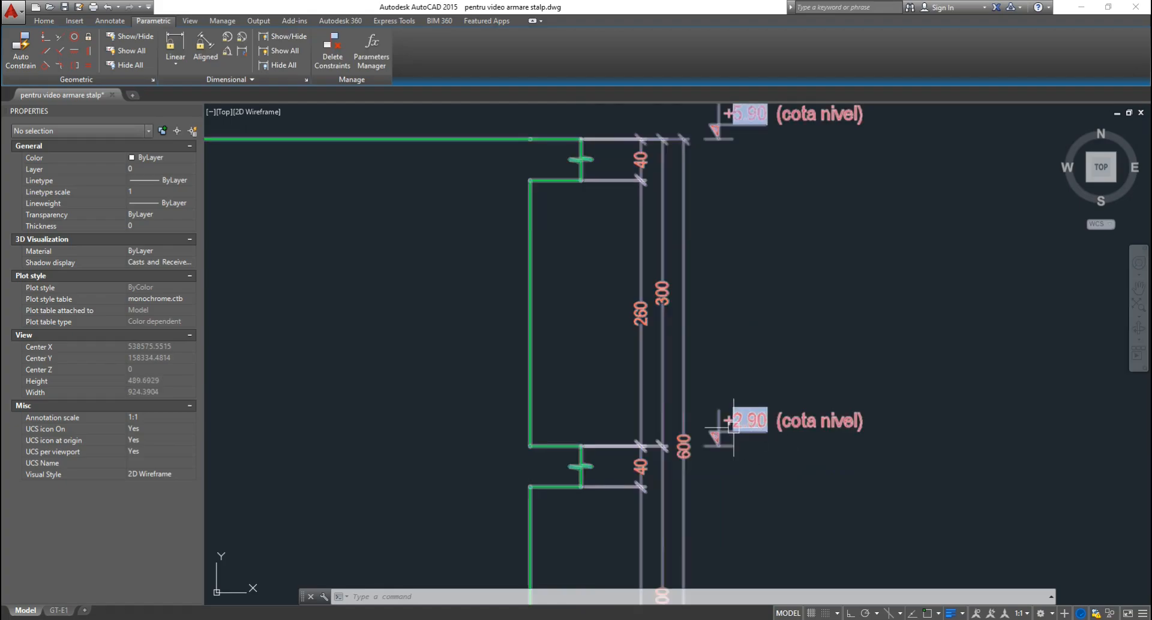
scroll(743, 218, "down", 2)
scroll(749, 336, "up", 4)
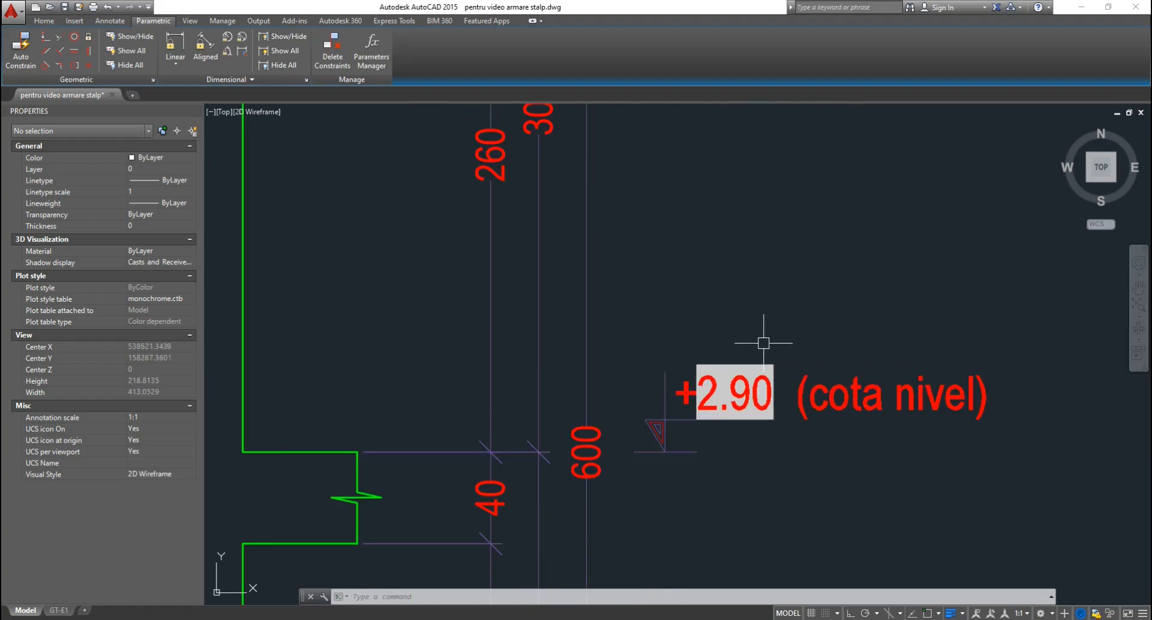
scroll(753, 300, "down", 5)
scroll(754, 220, "up", 3)
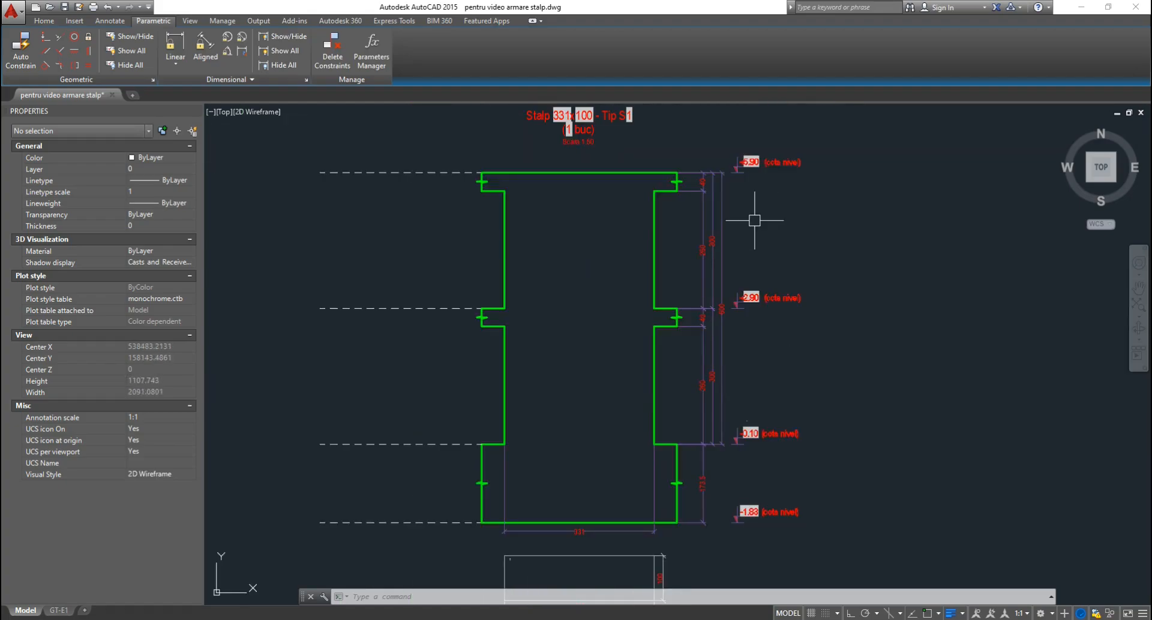
type("lre")
key("Return")
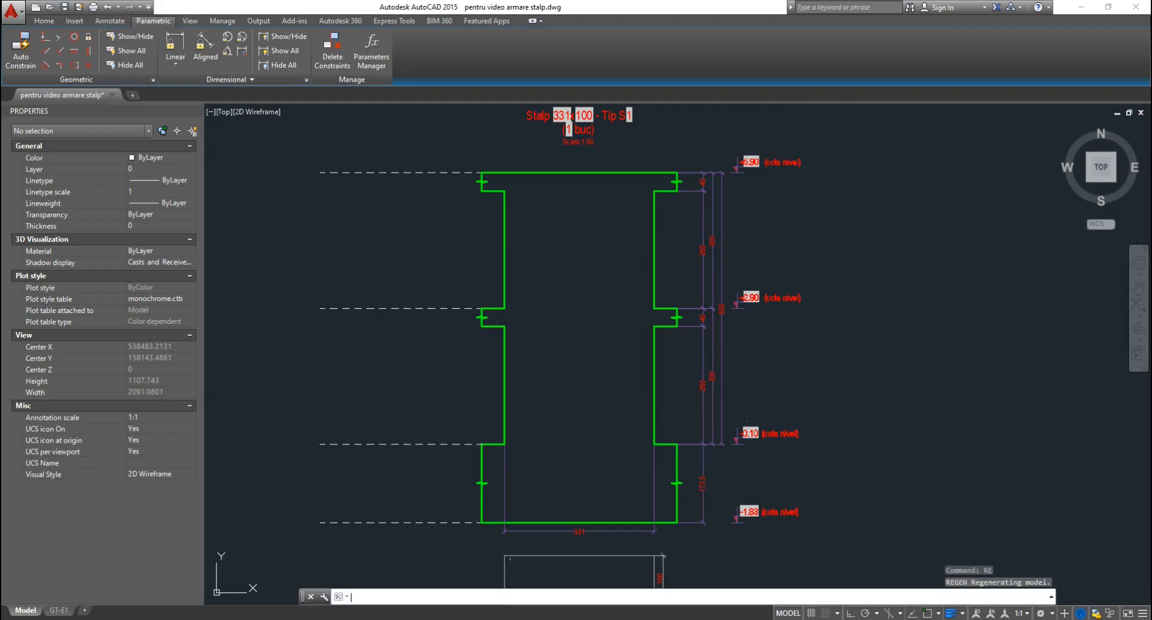
Set the column block's BASE to 50 and HEIGHT to 70.
left_click(752, 363)
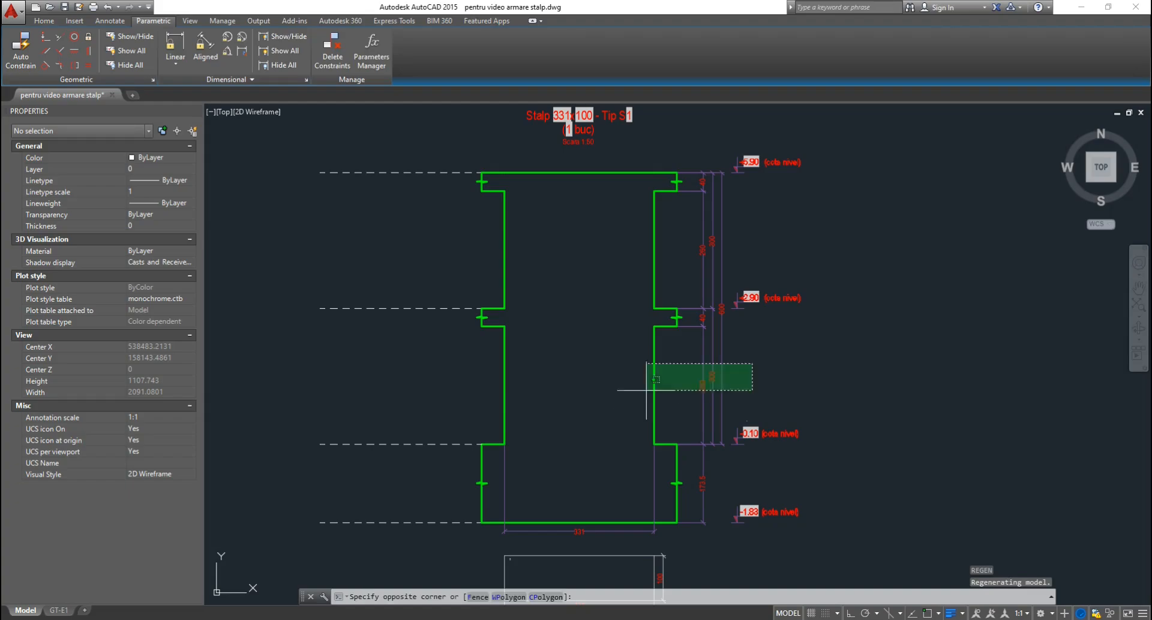
left_click(647, 391)
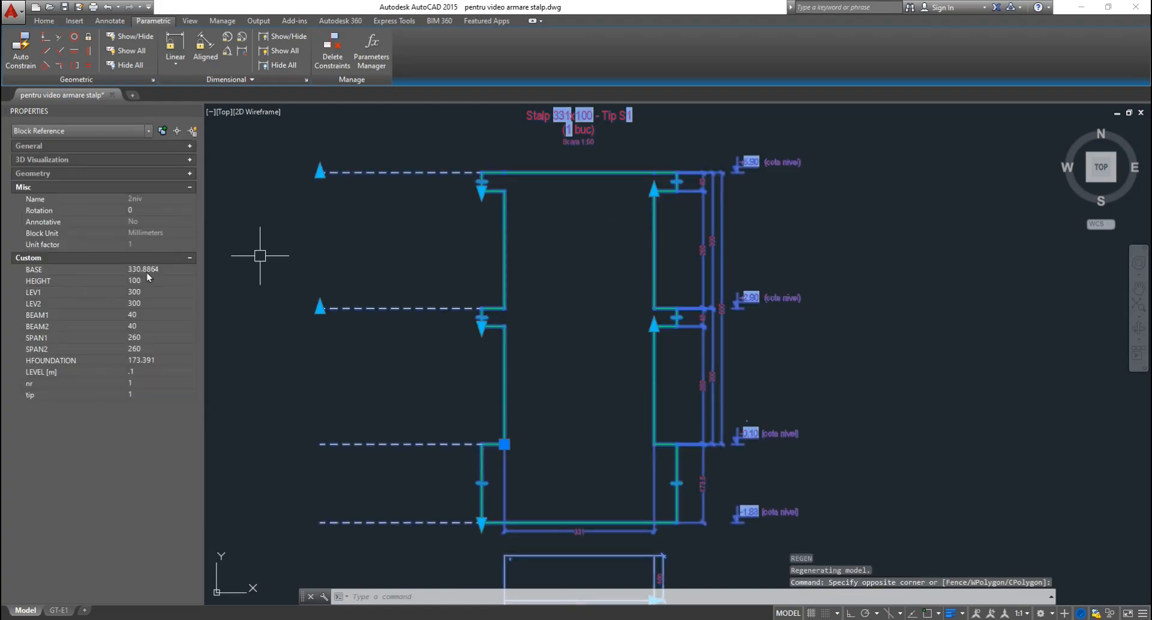
left_click(172, 269)
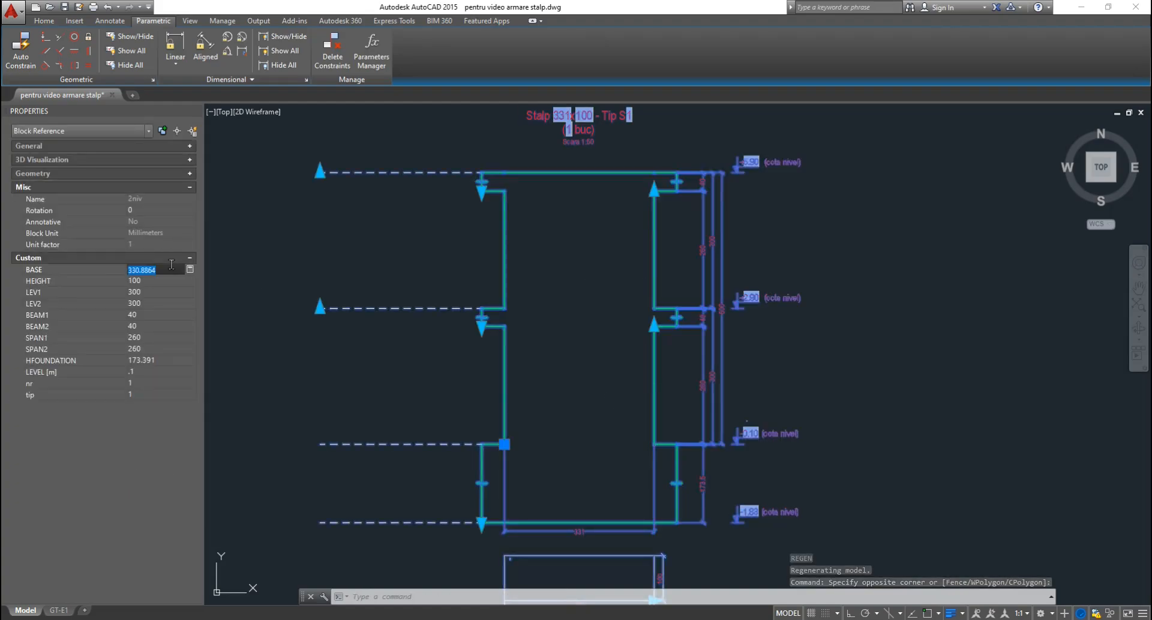
type("50")
key("Tab")
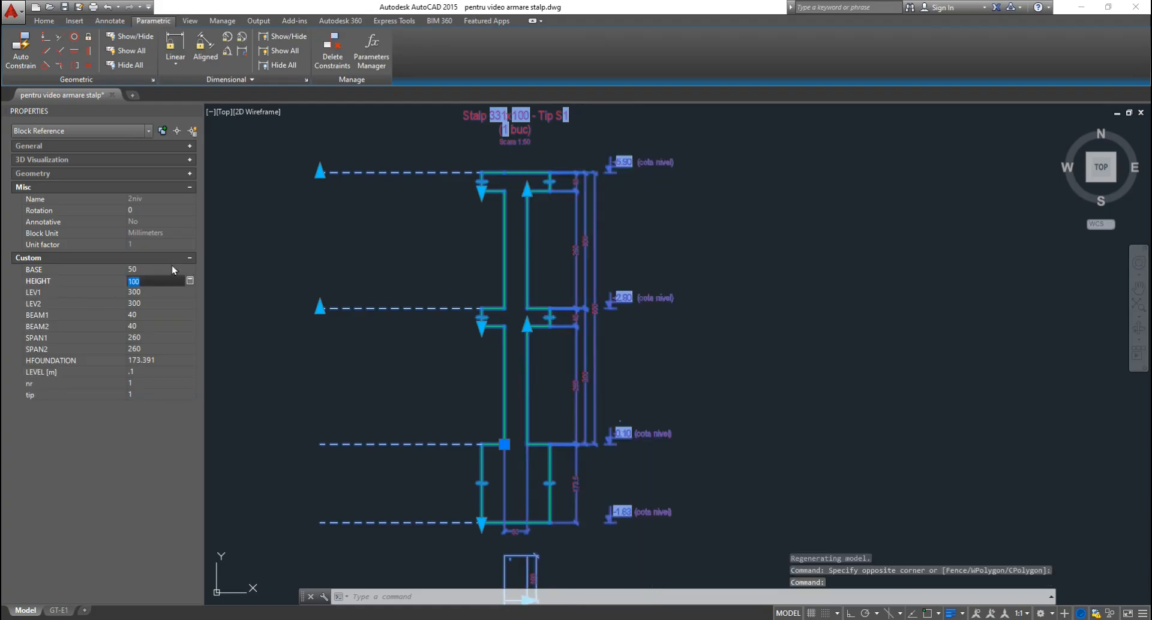
type("70")
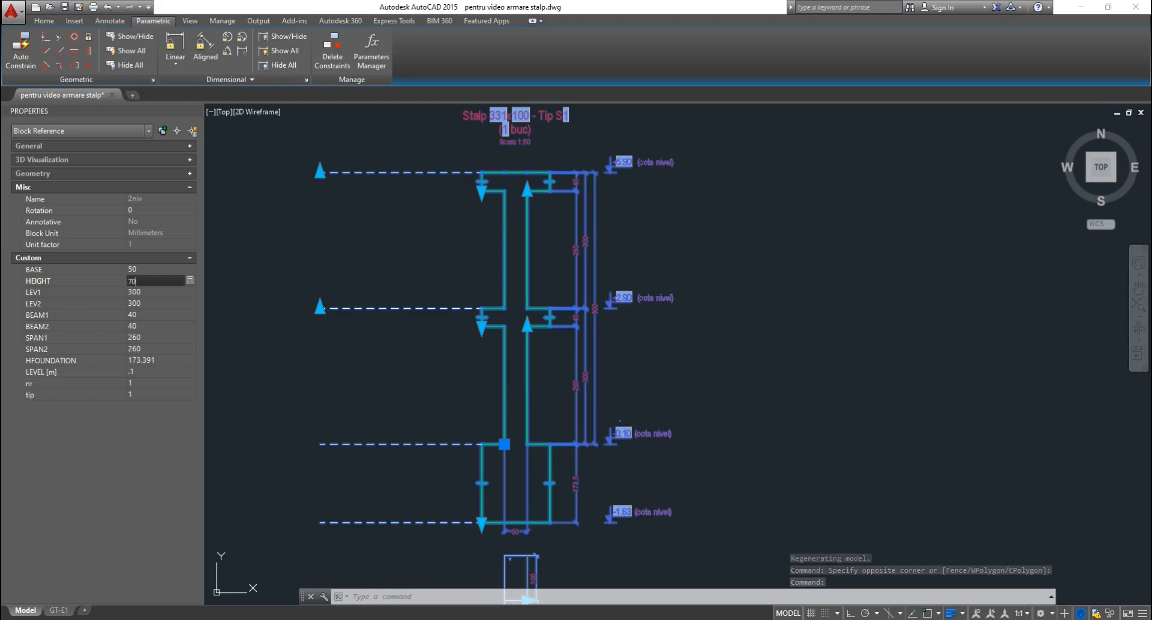
key("Tab")
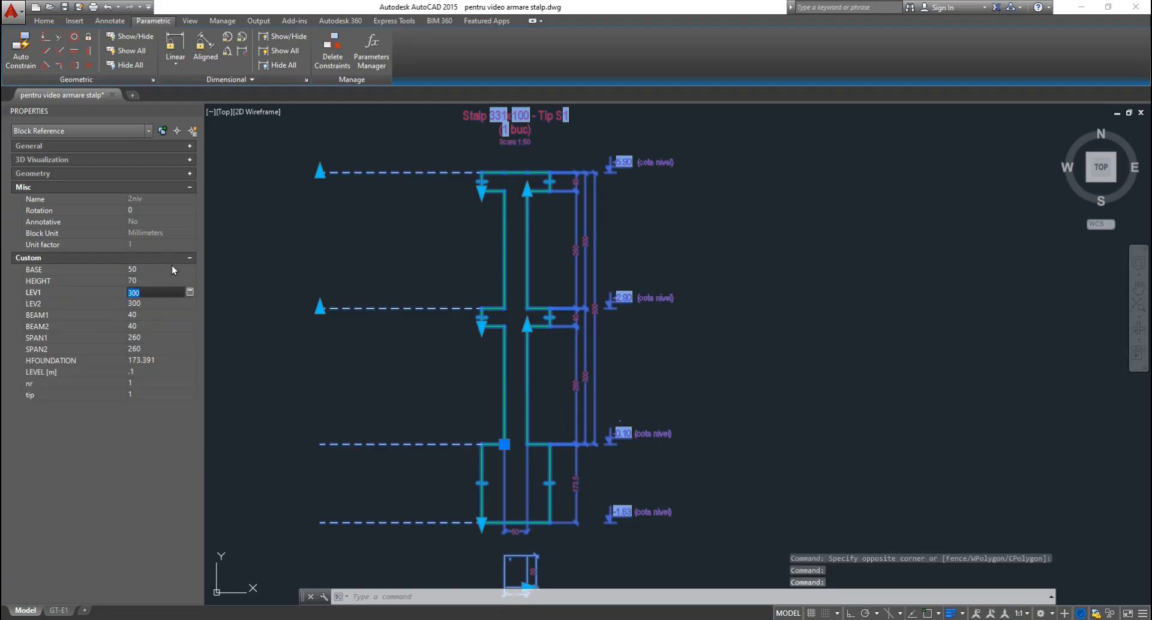
Set LEV1 450, LEV2 550, BEAM1 70 and BEAM2 60, then view the resized column.
type("450")
key("Tab")
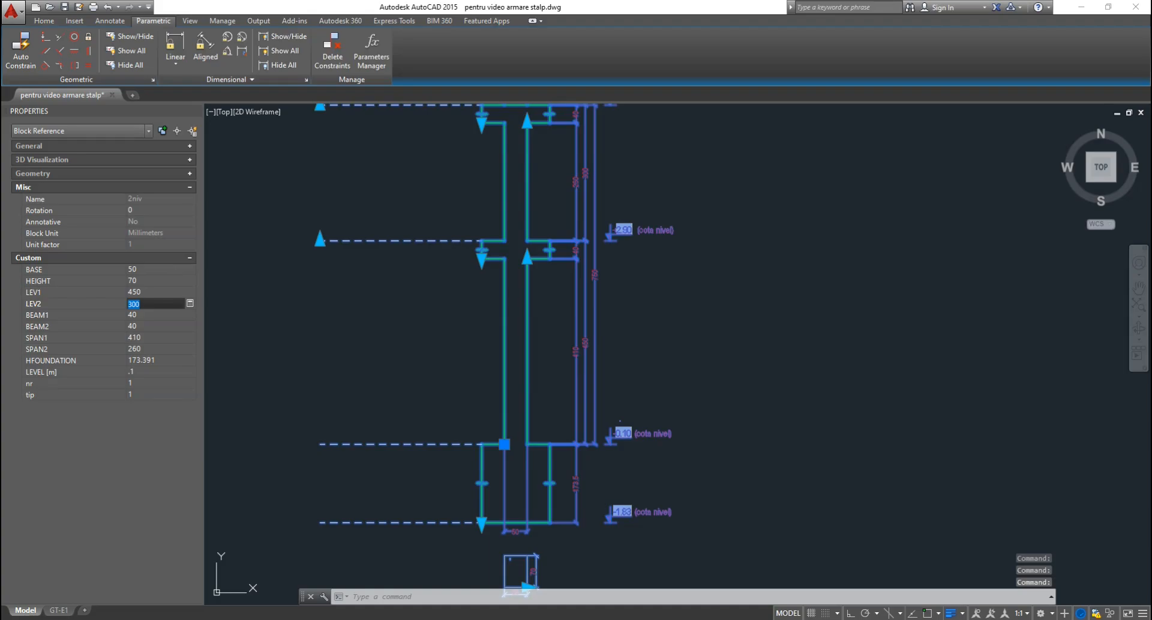
type("550")
key("Tab")
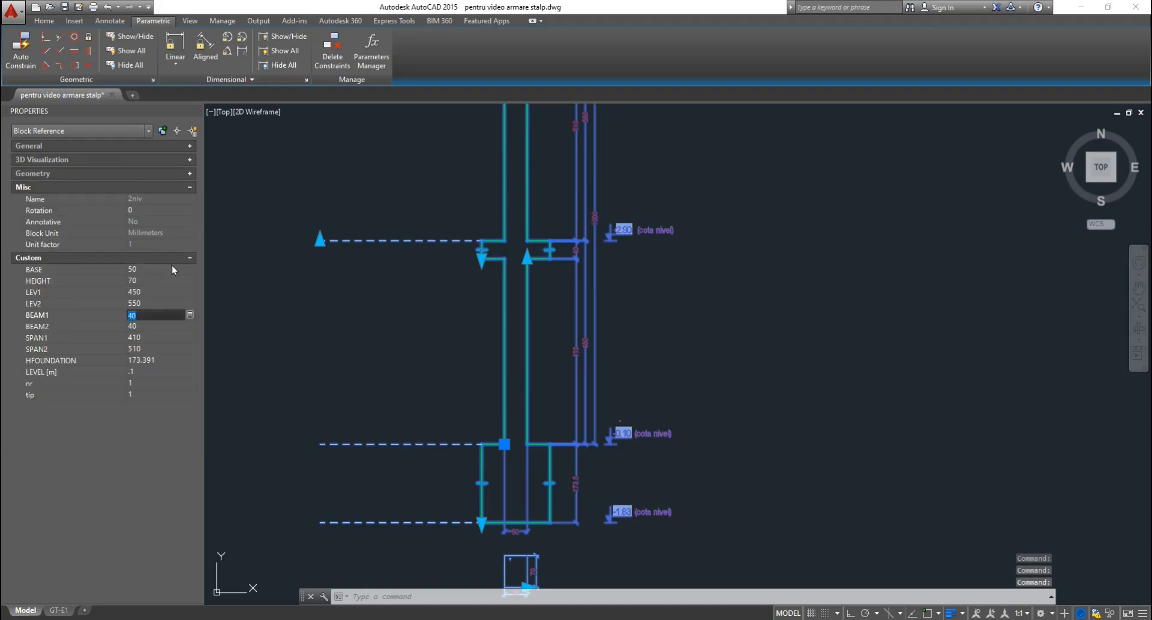
type("70")
key("Tab")
type("60")
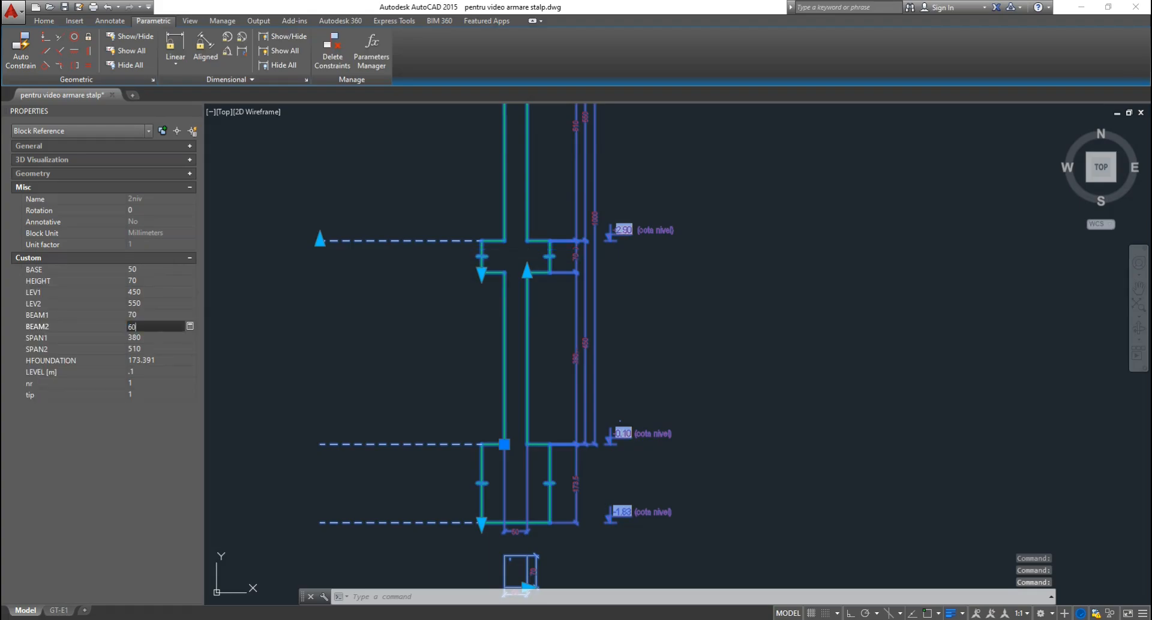
key("Tab")
middle_click_drag(412, 181, 559, 309)
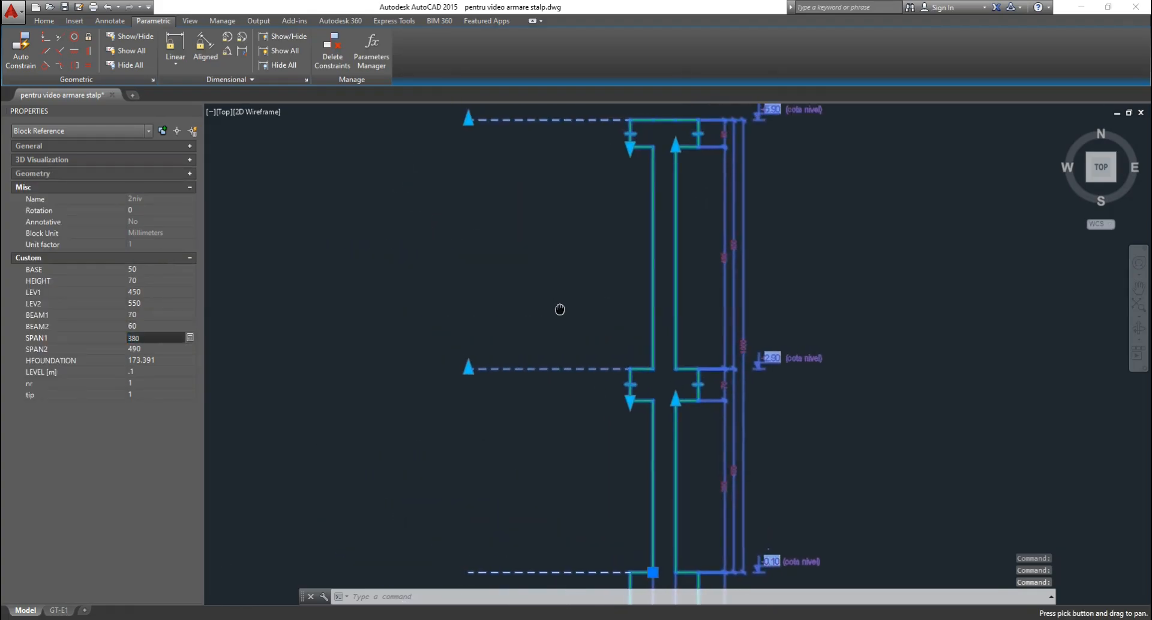
scroll(604, 262, "down", 2)
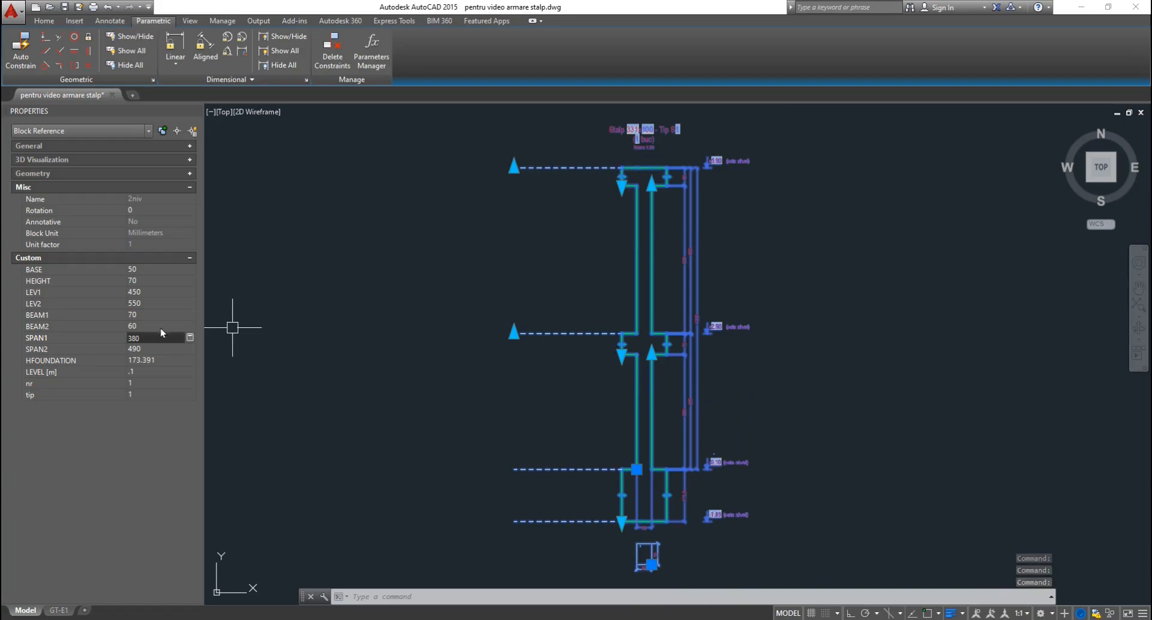
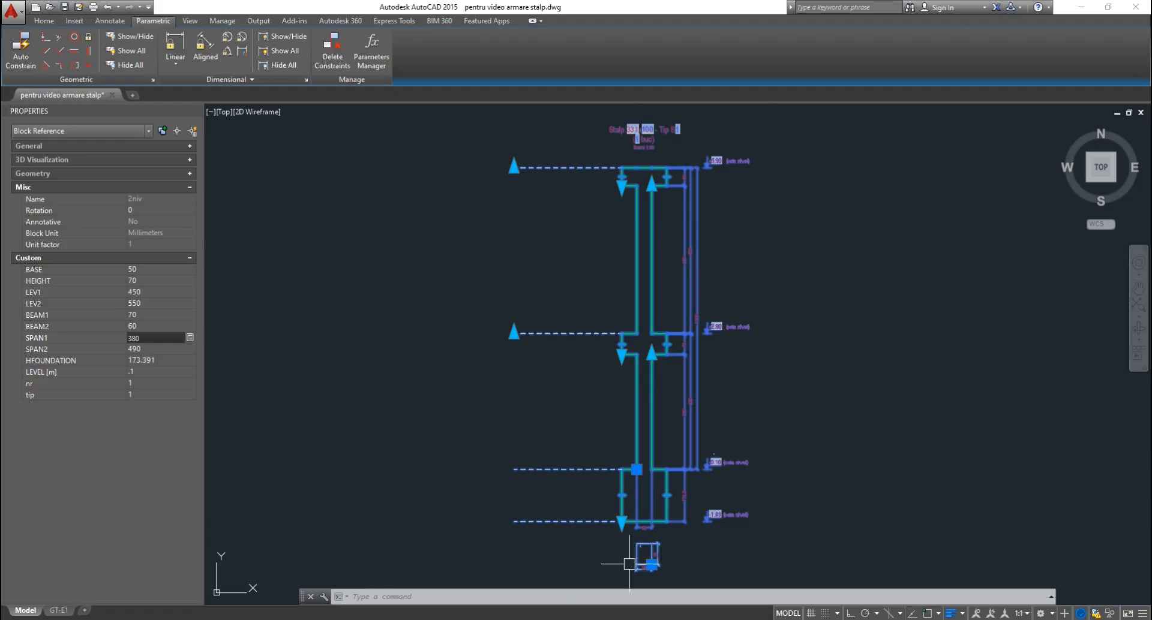
Give the column block HFOUNDATION 80, nr 7 and tip 3 in its custom properties.
scroll(627, 549, "up", 4)
middle_click_drag(625, 553, 590, 477)
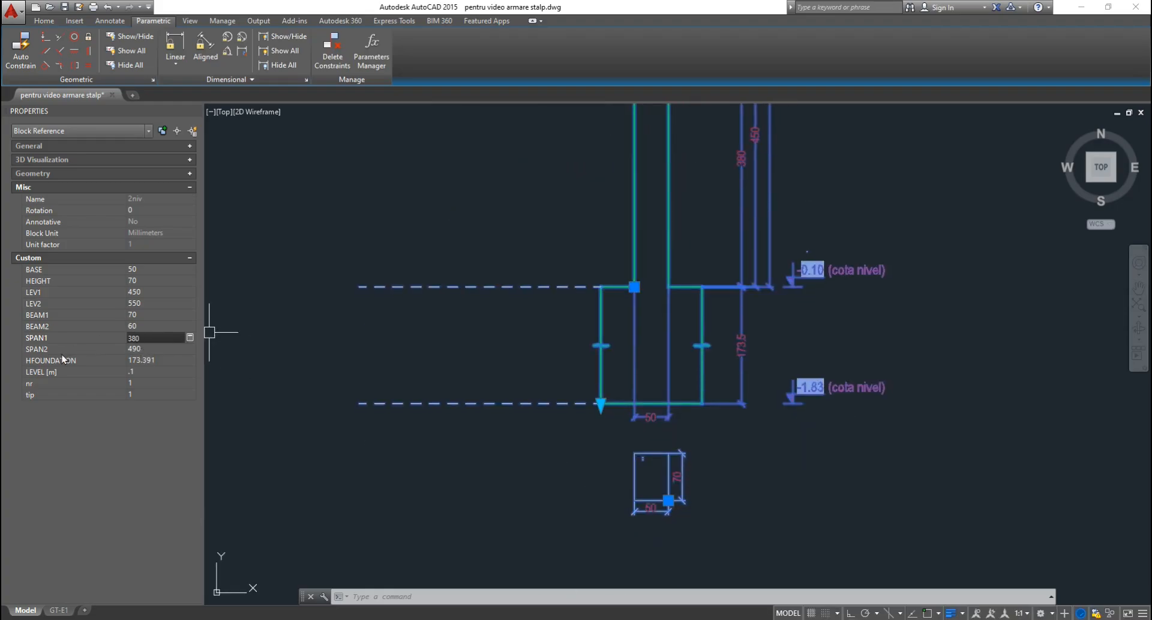
left_click(167, 360)
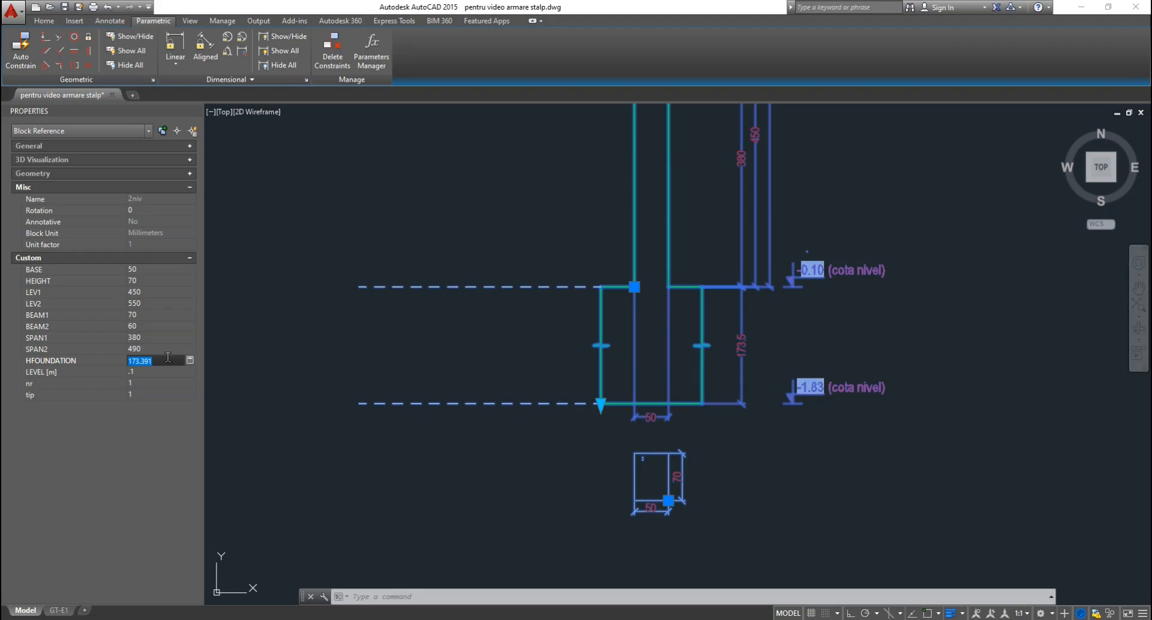
type("80")
key("Tab")
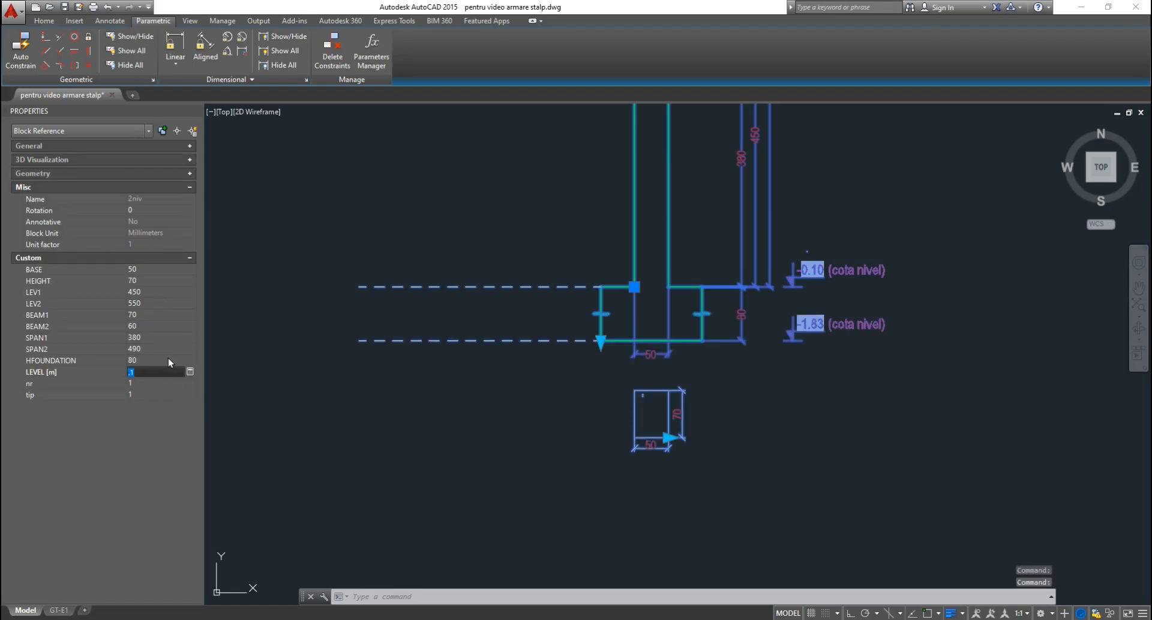
scroll(630, 502, "down", 4)
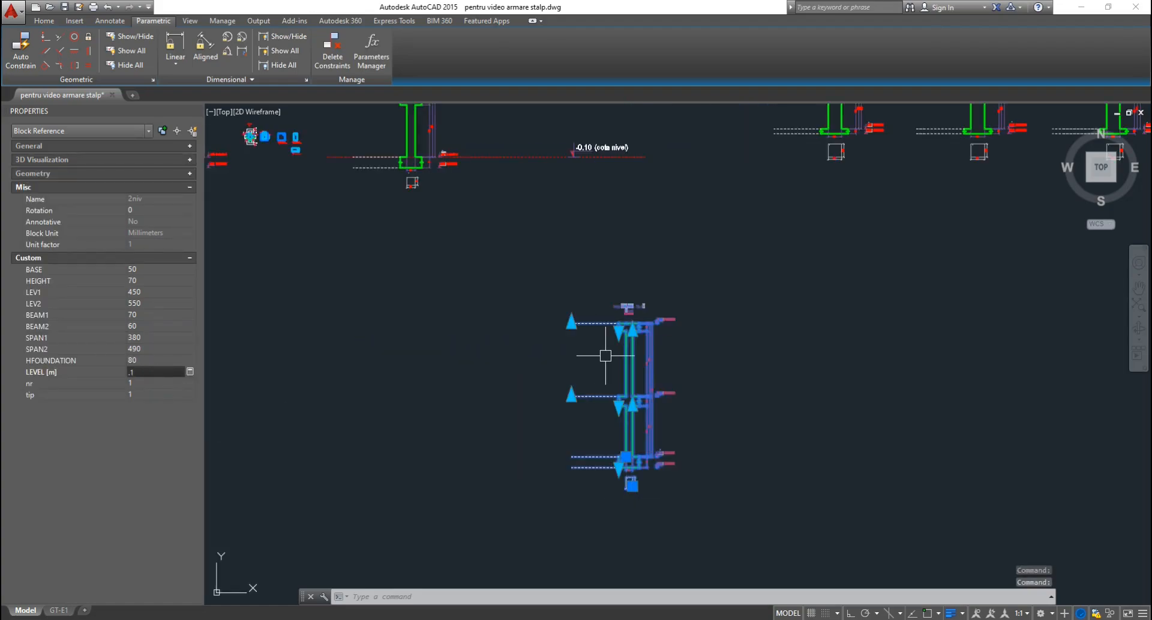
scroll(635, 321, "up", 1)
scroll(618, 305, "up", 10)
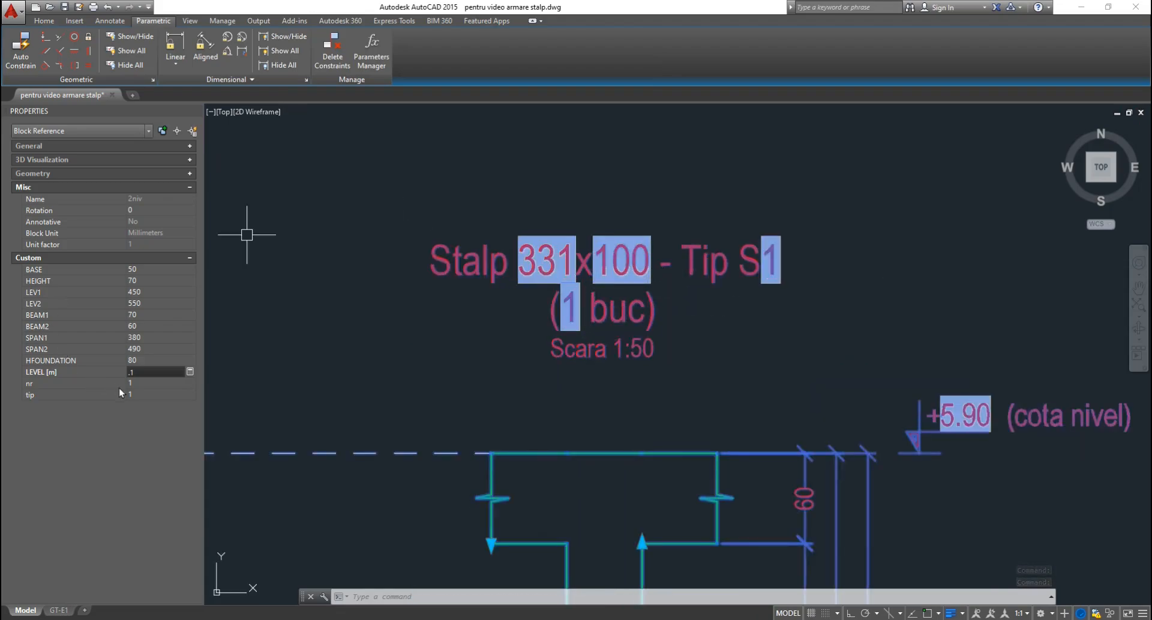
left_click(146, 382)
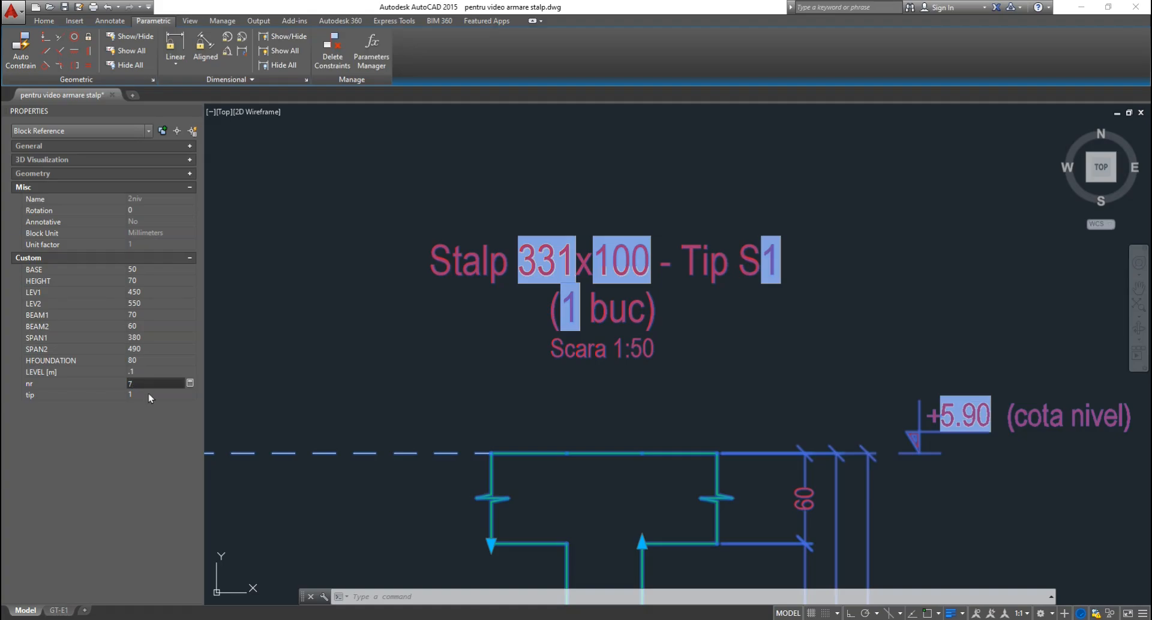
left_click(148, 395)
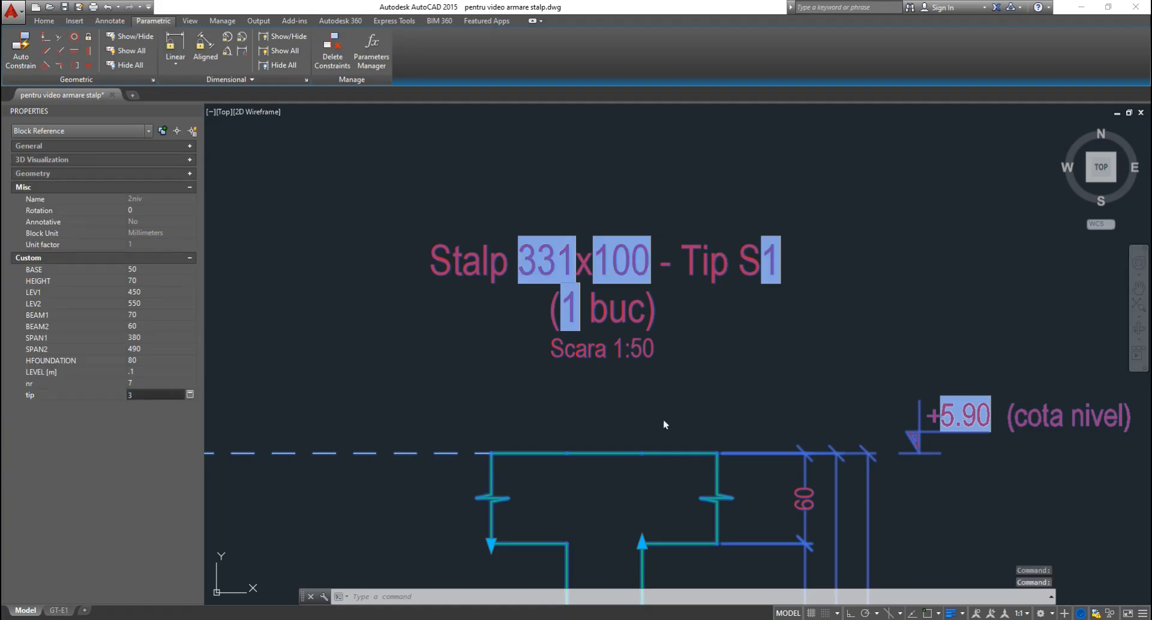
type("3")
key("Return")
key("Escape")
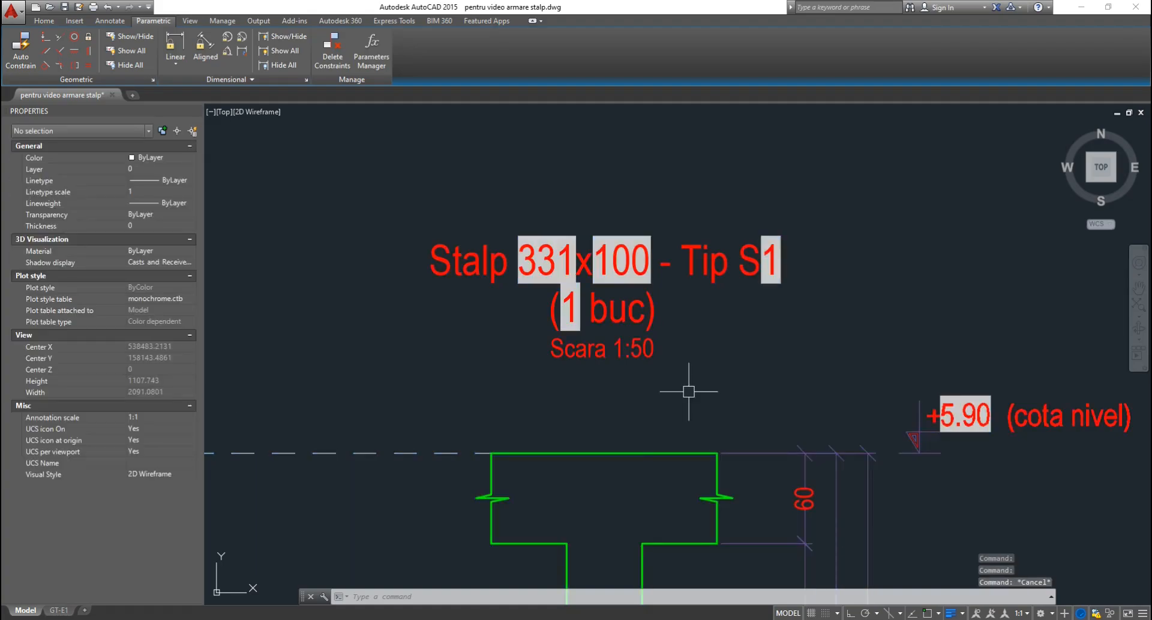
Regenerate with RE so the title reads 'Stalp 50x70 - Tip S3 (7 buc)' and the level shows +9.90.
type("RE")
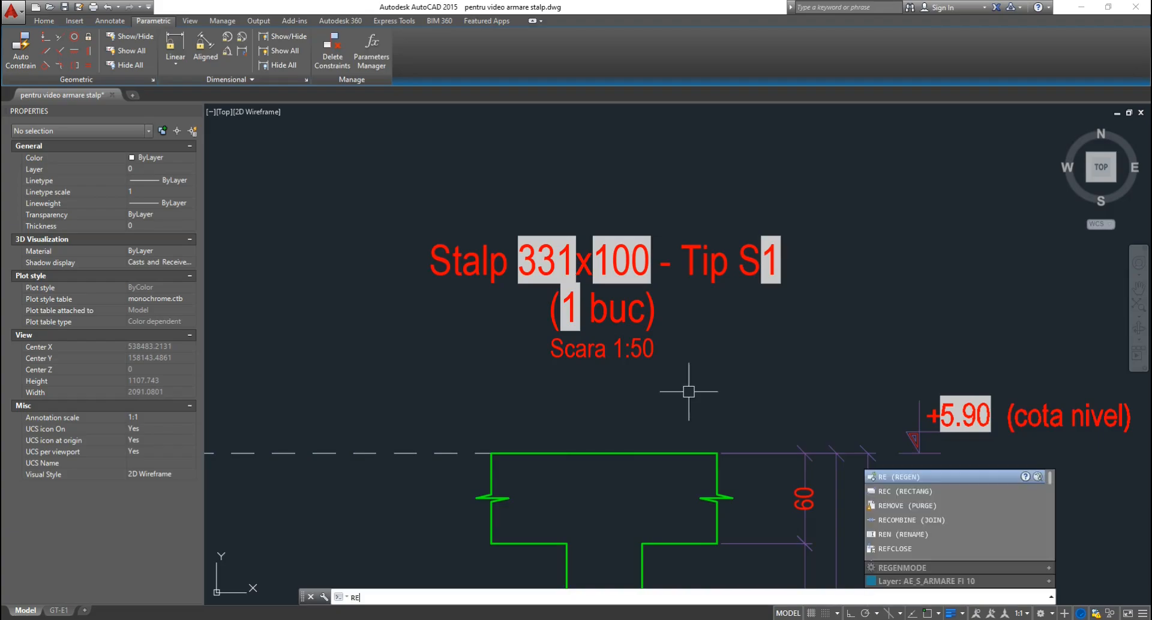
key("Return")
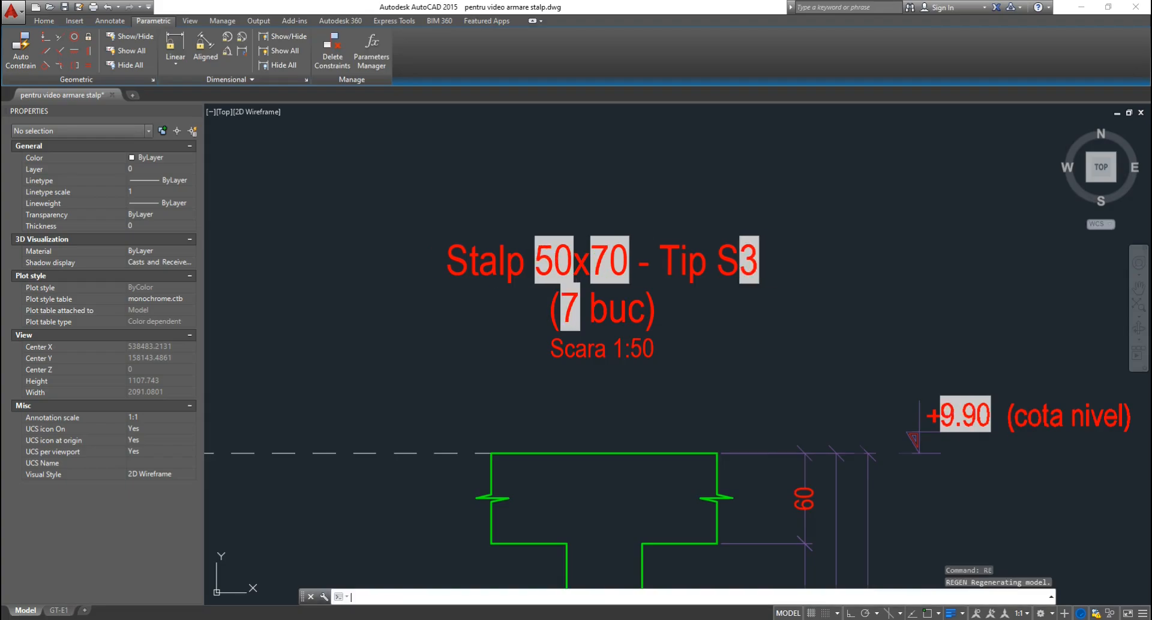
scroll(674, 316, "up", 5)
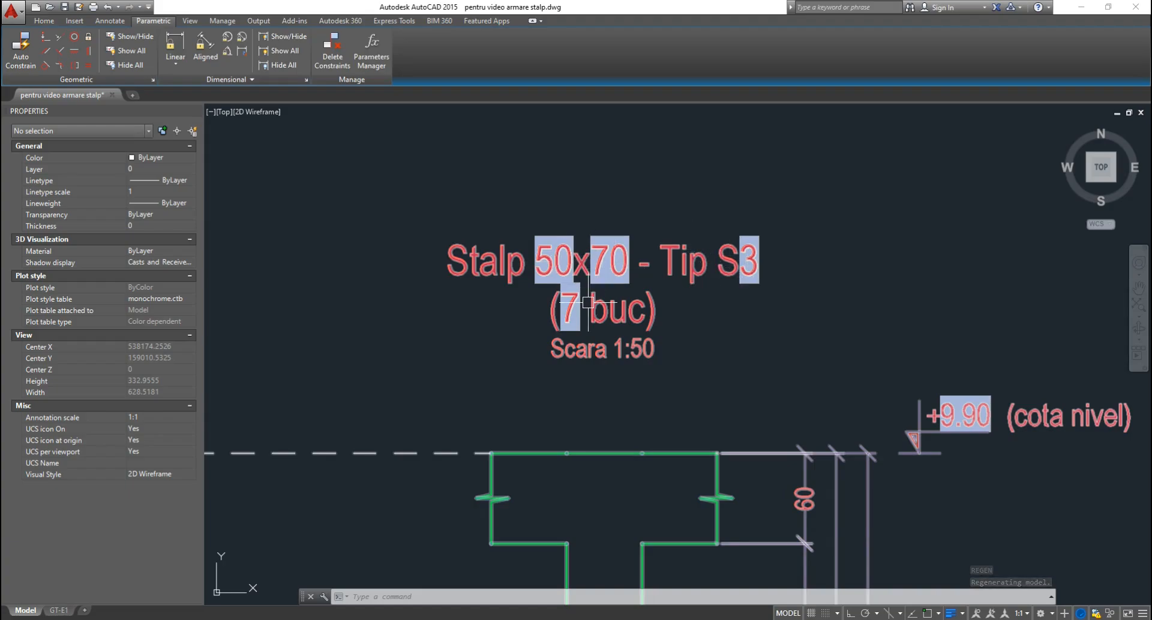
scroll(639, 198, "down", 7)
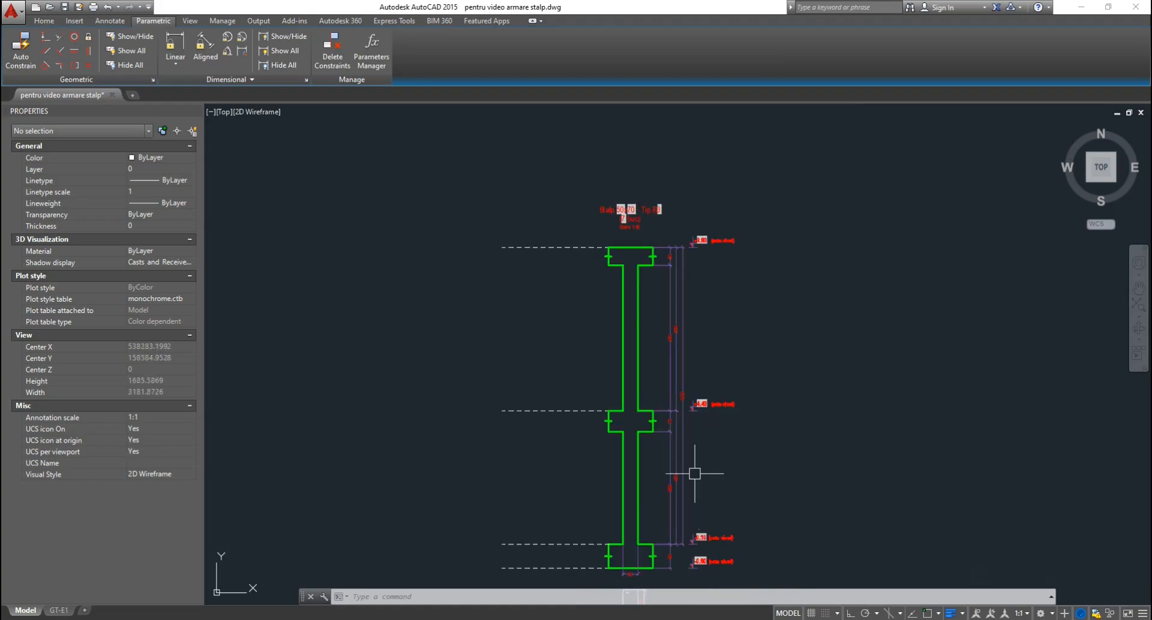
scroll(692, 578, "up", 9)
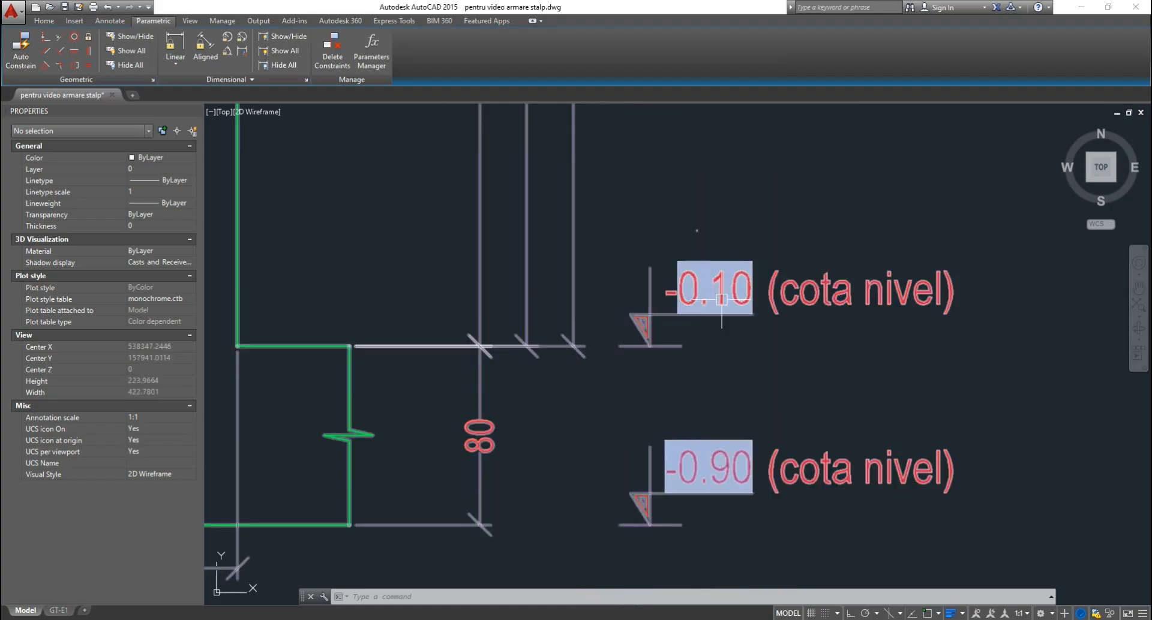
scroll(727, 300, "down", 2)
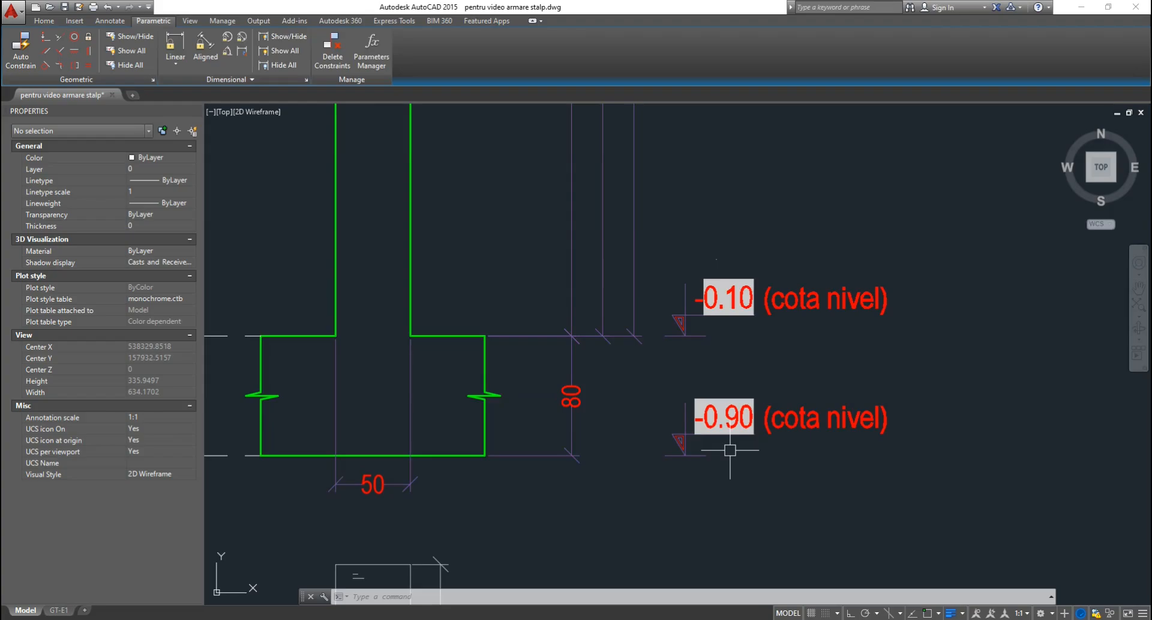
scroll(733, 450, "down", 4)
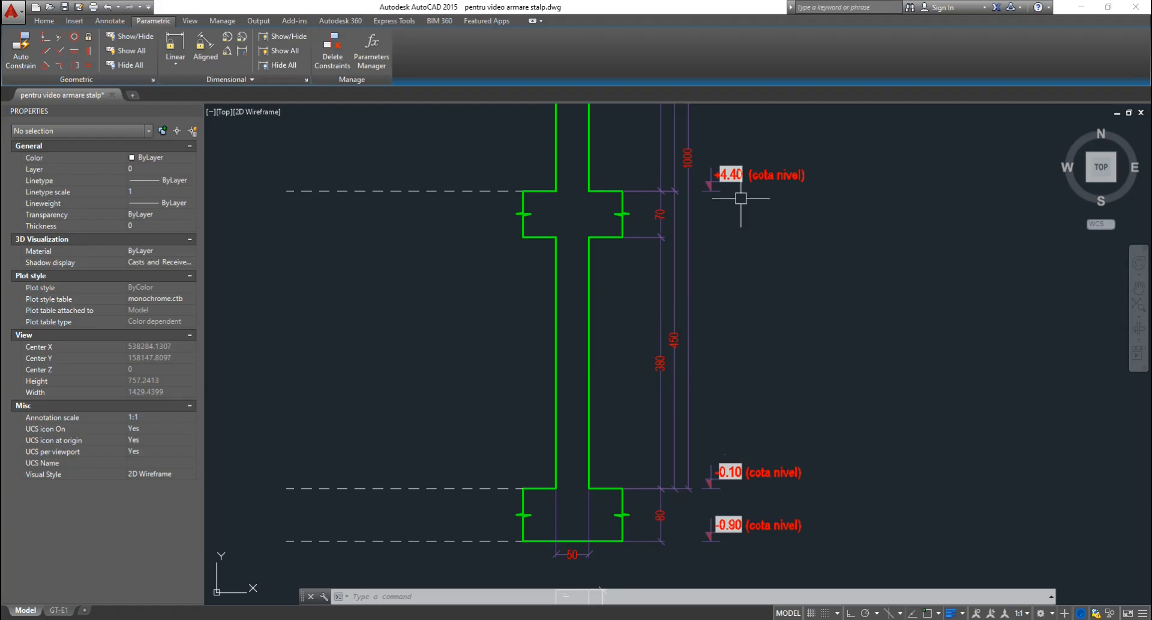
middle_click_drag(714, 134, 731, 476)
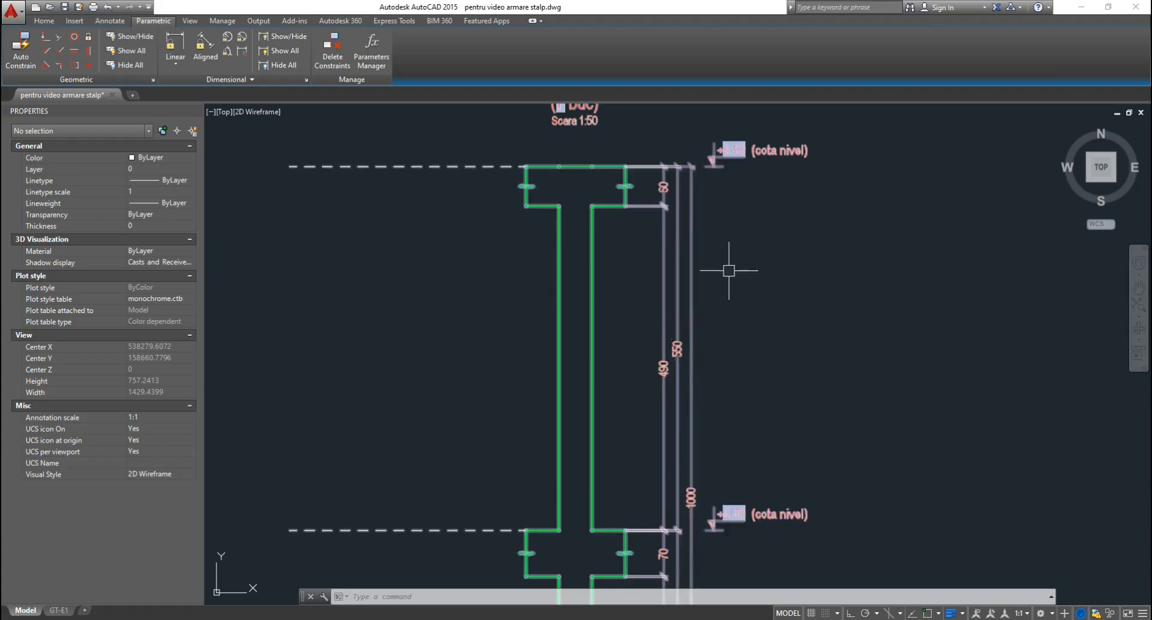
scroll(736, 125, "up", 3)
scroll(741, 145, "up", 5)
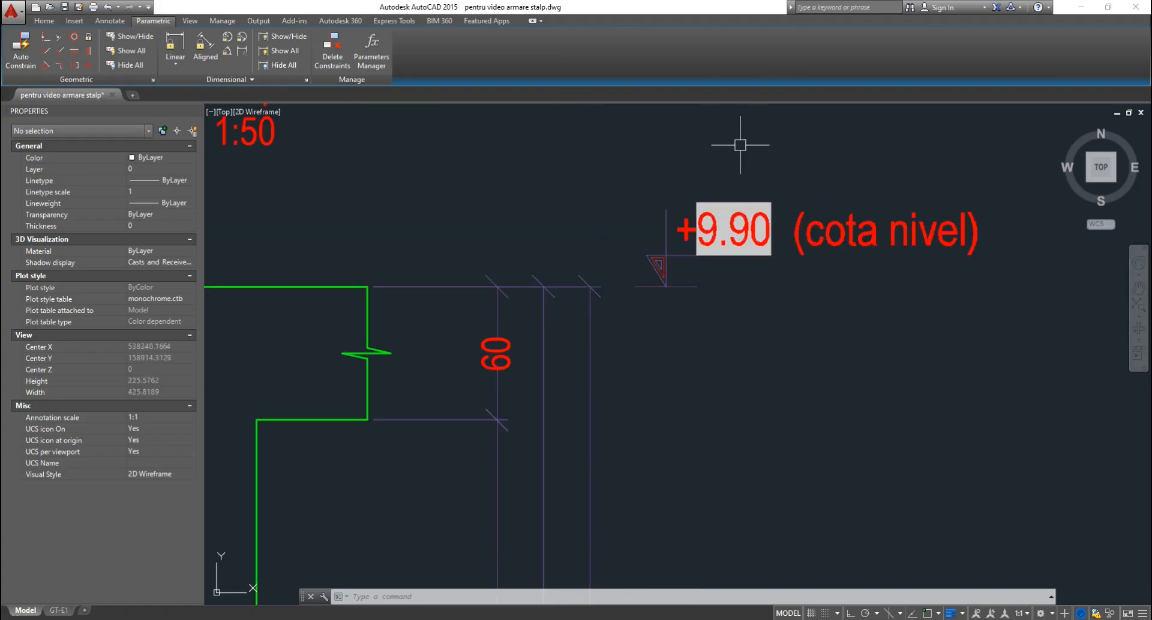
scroll(774, 200, "down", 9)
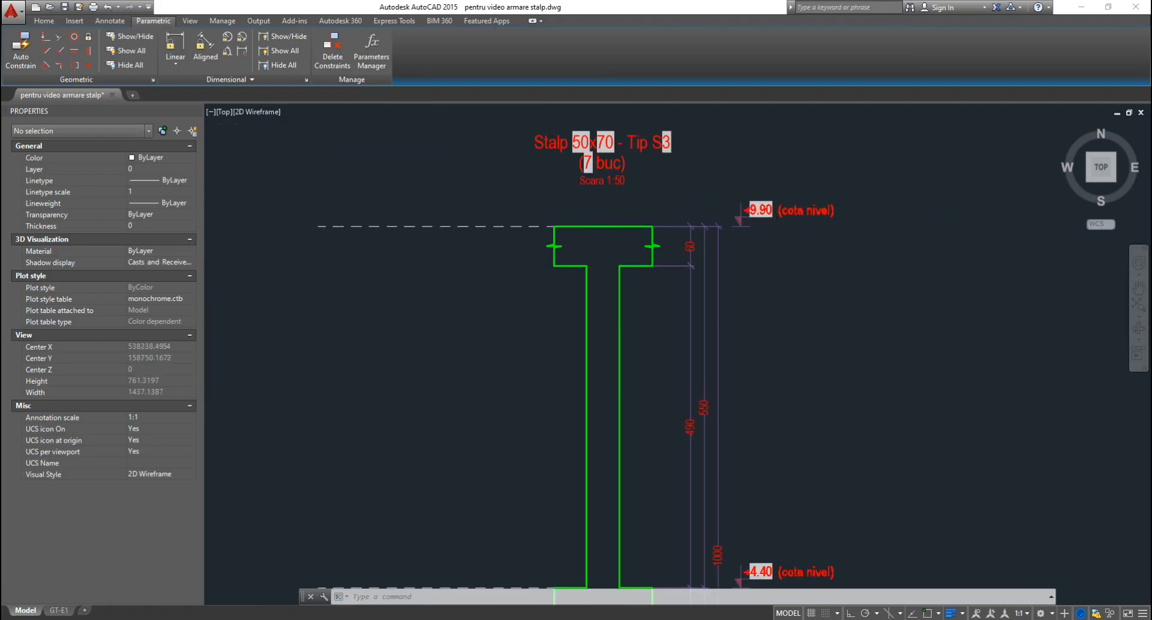
middle_click_drag(813, 279, 741, 237)
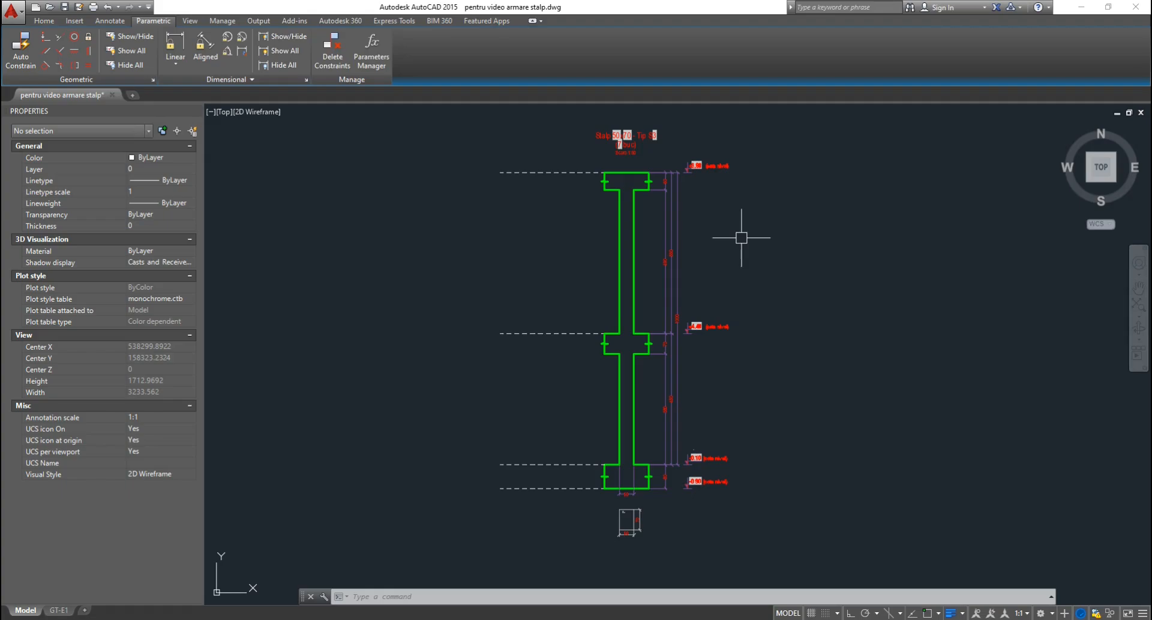
scroll(735, 237, "down", 2)
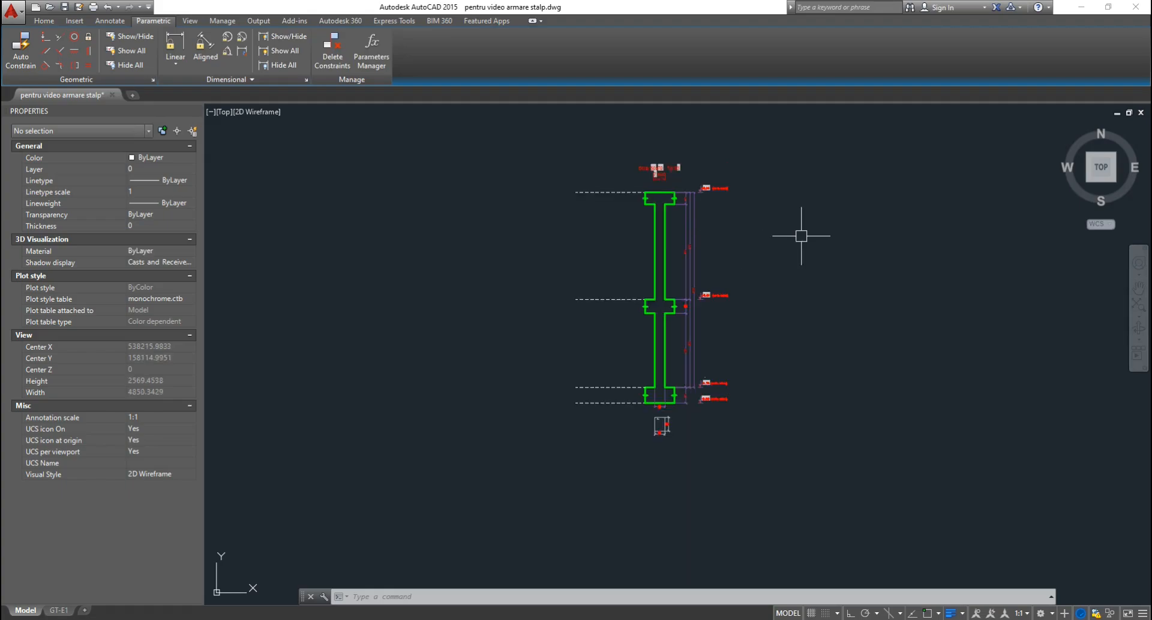
middle_click_drag(802, 237, 583, 255)
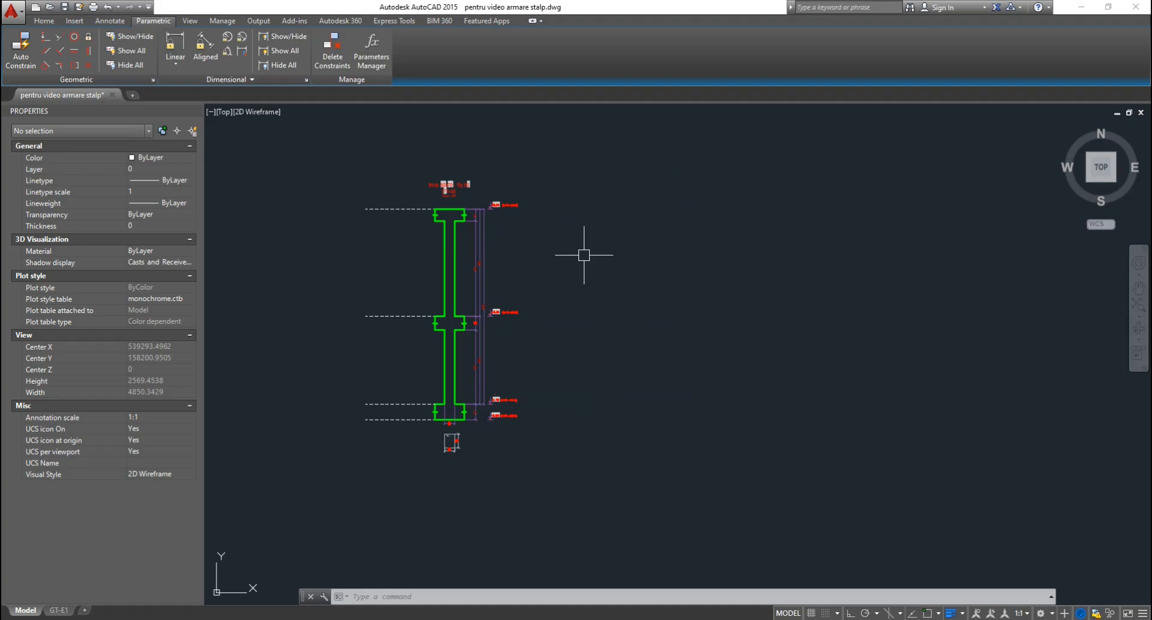
Insert a second 2NIV column block to the right of the first one.
type("l")
key("Return")
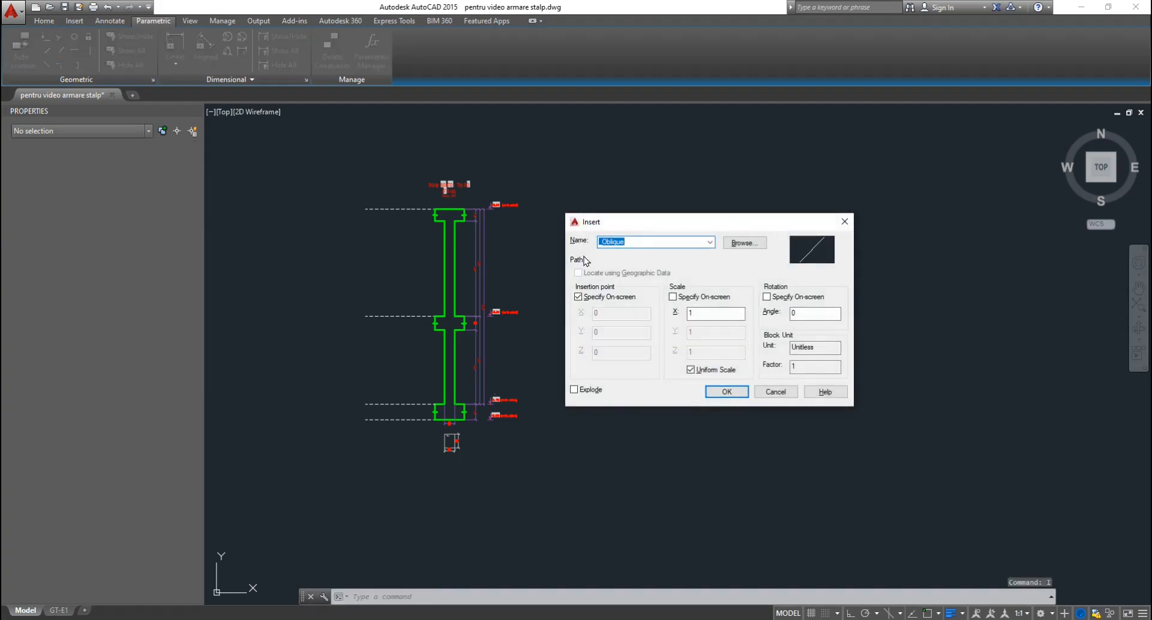
type("NI")
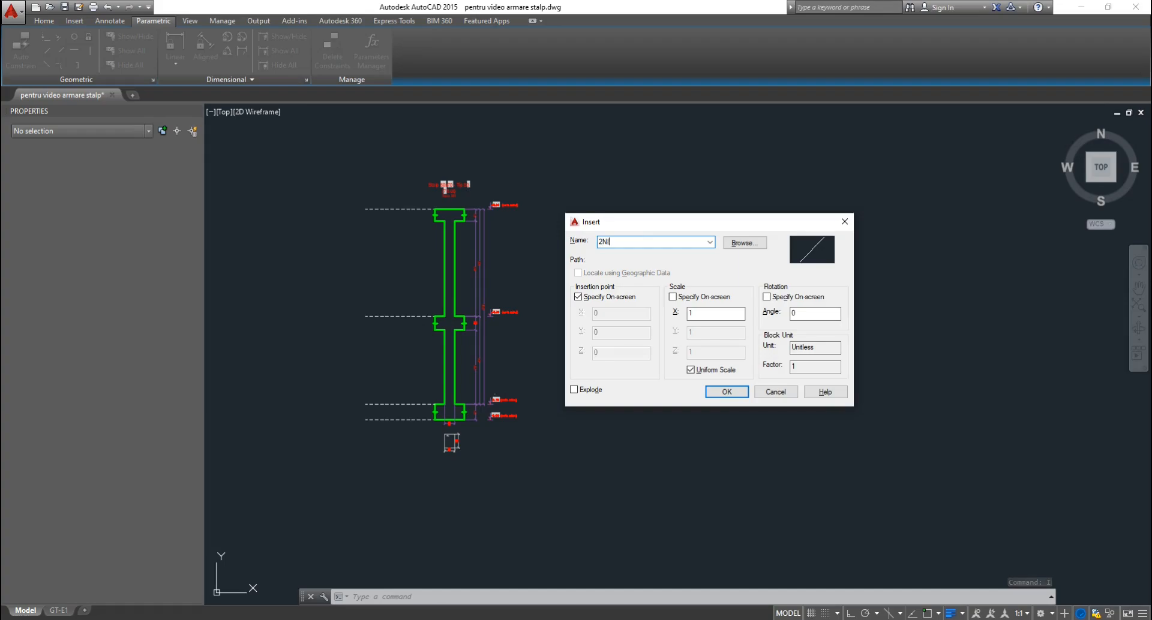
type("V")
left_click(737, 392)
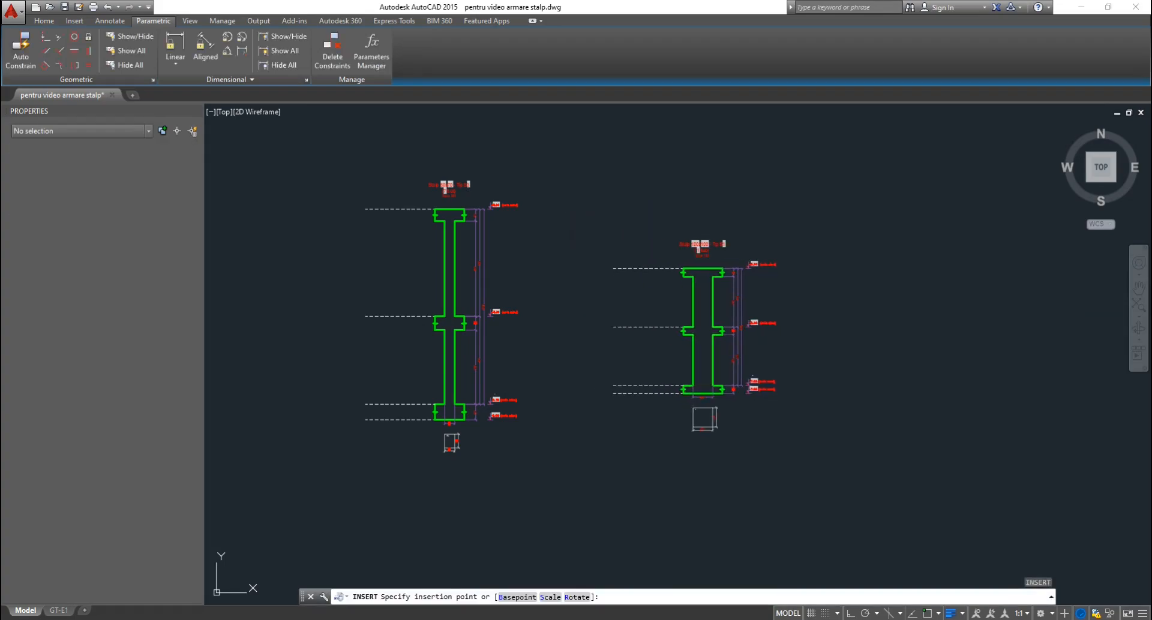
key("Escape")
key("Escape")
Select the newly inserted second column block with a selection window.
scroll(664, 337, "up", 2)
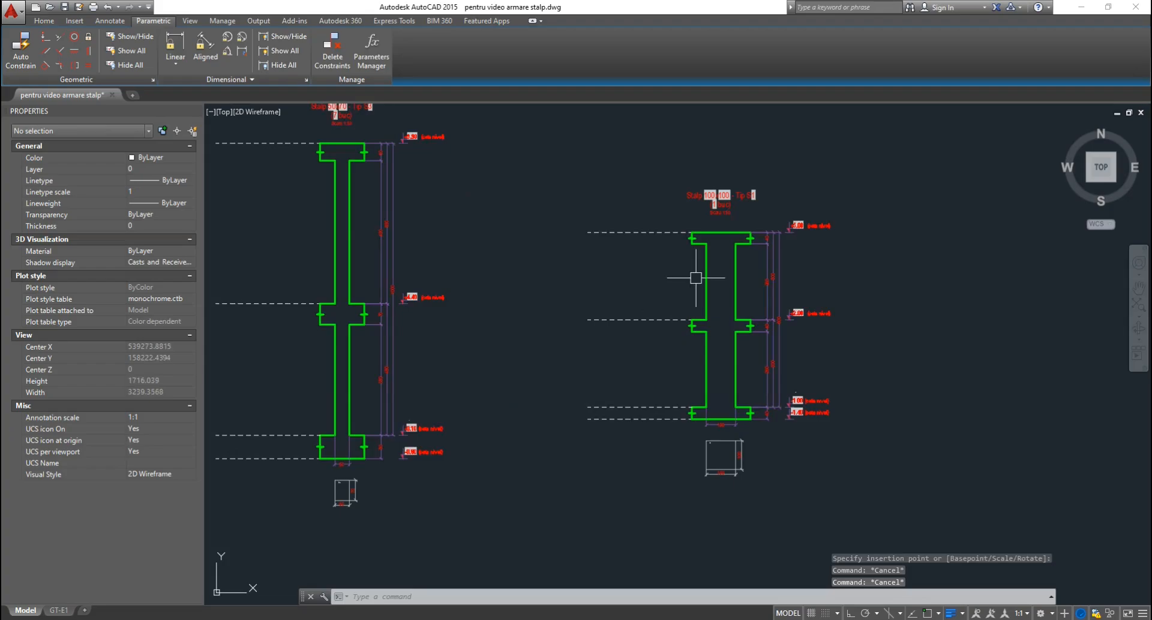
scroll(701, 270, "up", 2)
scroll(804, 264, "down", 2)
left_click(856, 260)
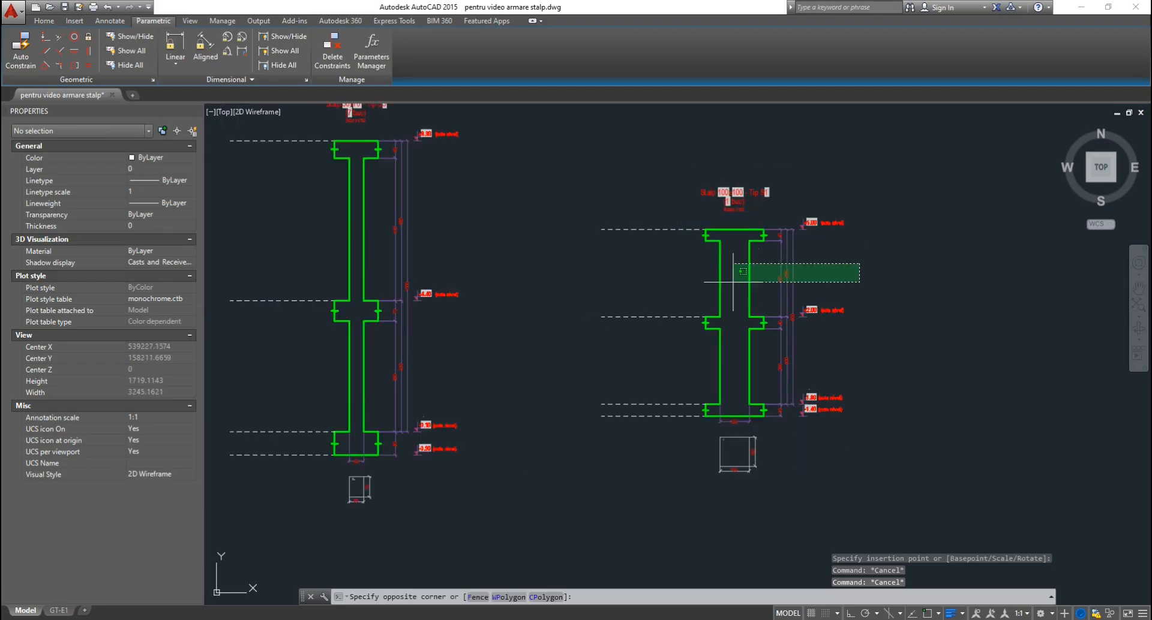
left_click(699, 277)
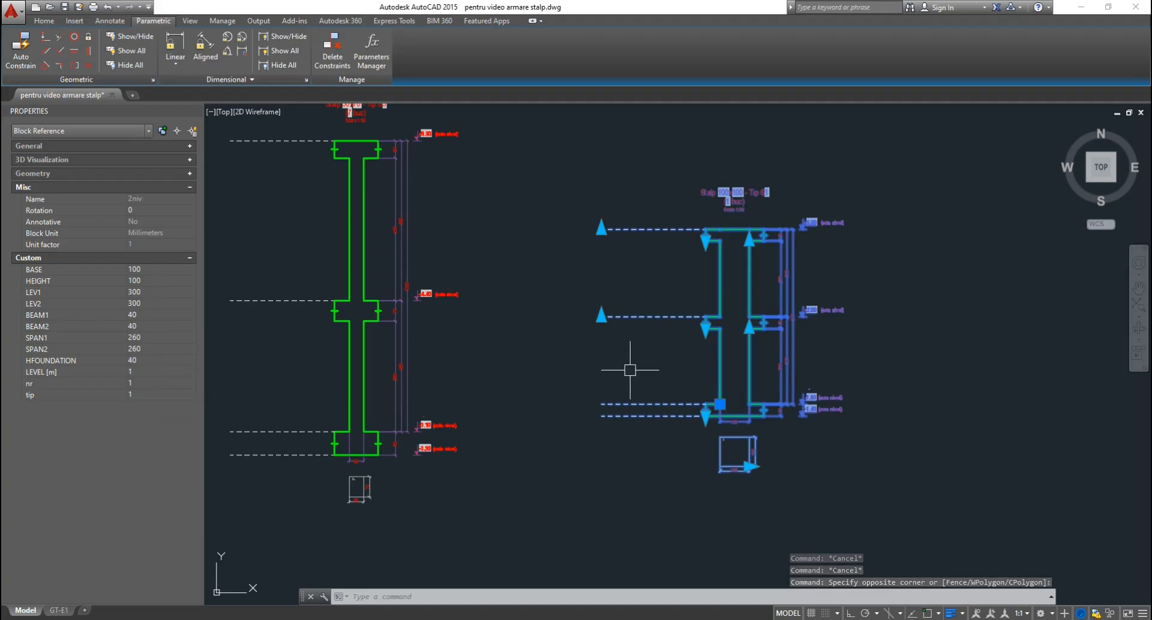
Set the right column's BASE and HEIGHT to 60, LEV1 to 375 and LEV2 to 450.
middle_click_drag(624, 367, 618, 420)
scroll(681, 417, "down", 4)
scroll(726, 420, "up", 2)
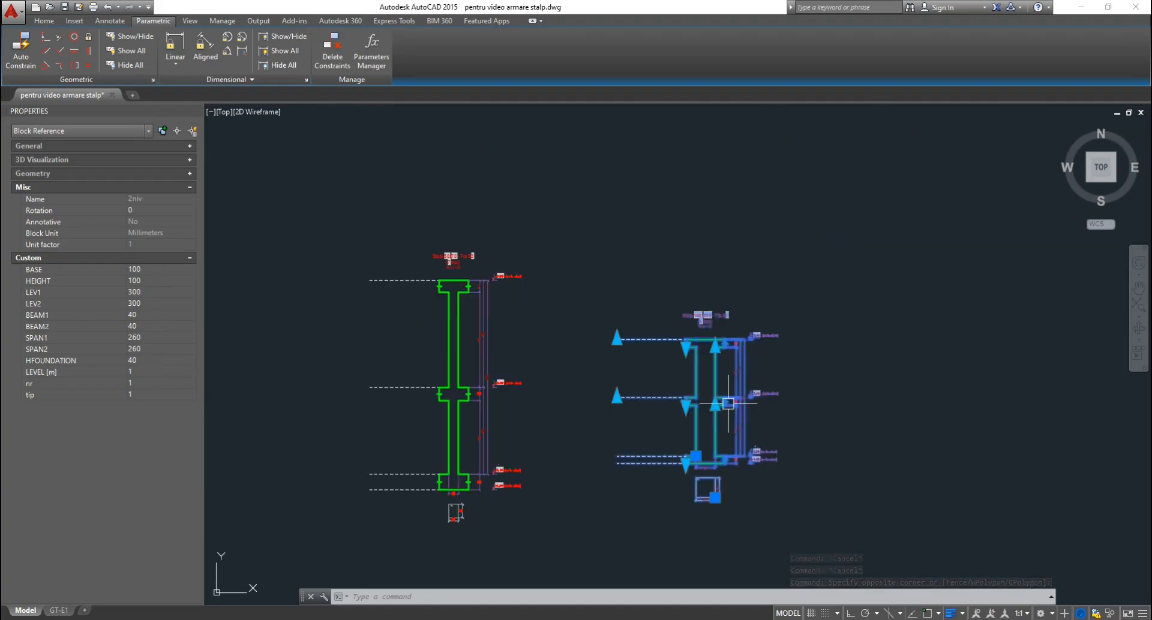
left_click(164, 270)
type("60")
key("Tab")
type("60")
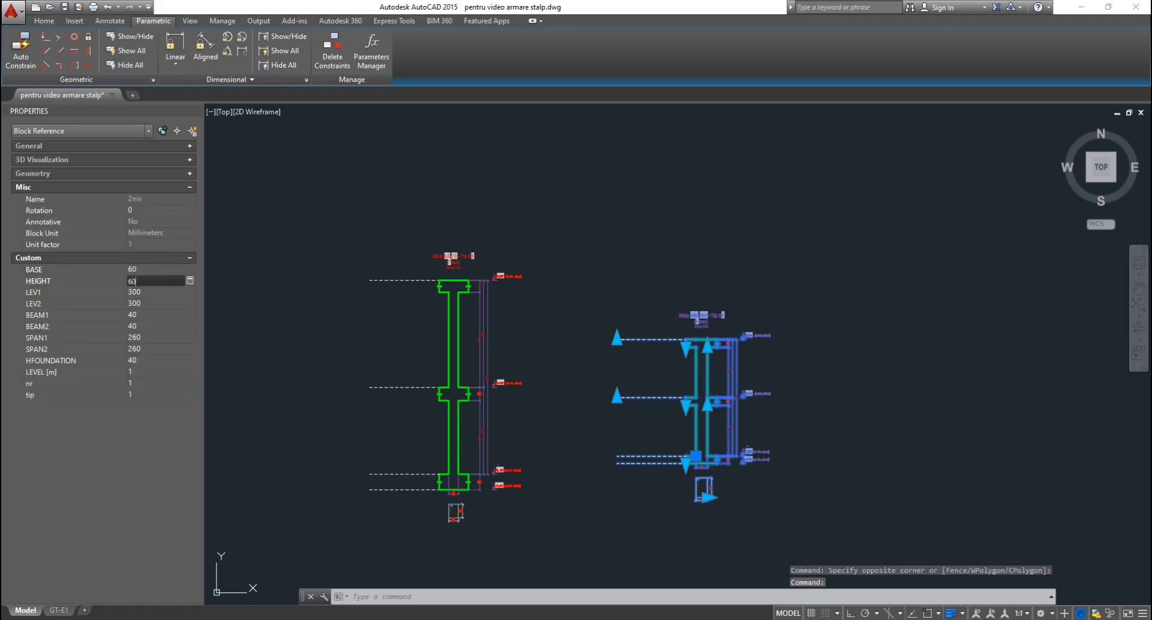
key("Tab")
type("375")
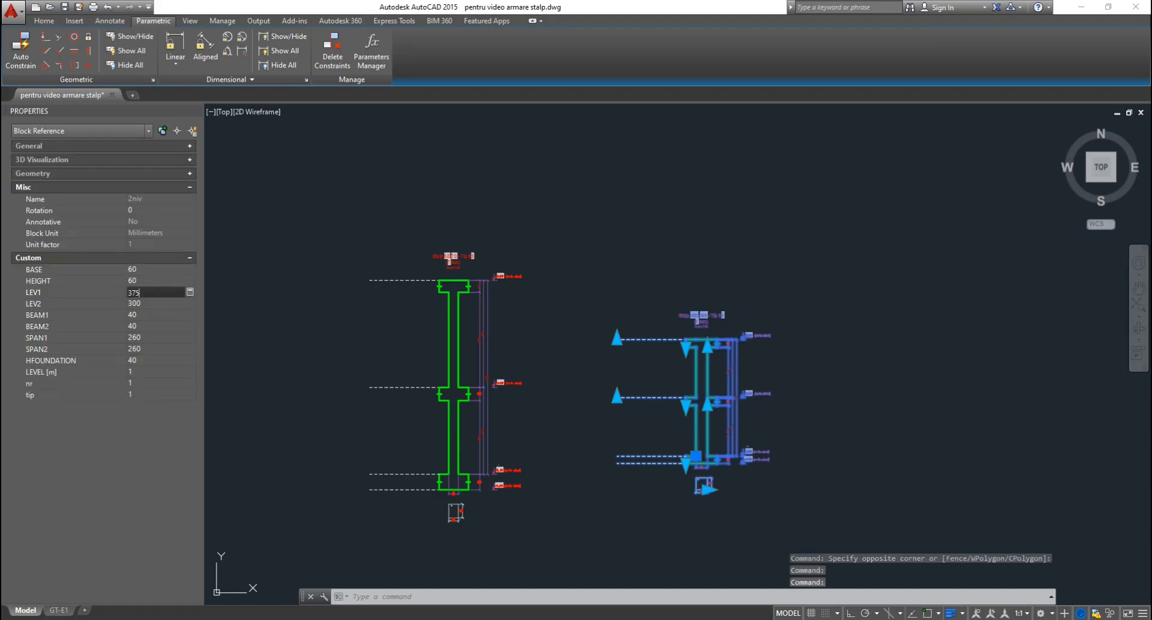
key("Tab")
type("450")
key("Tab")
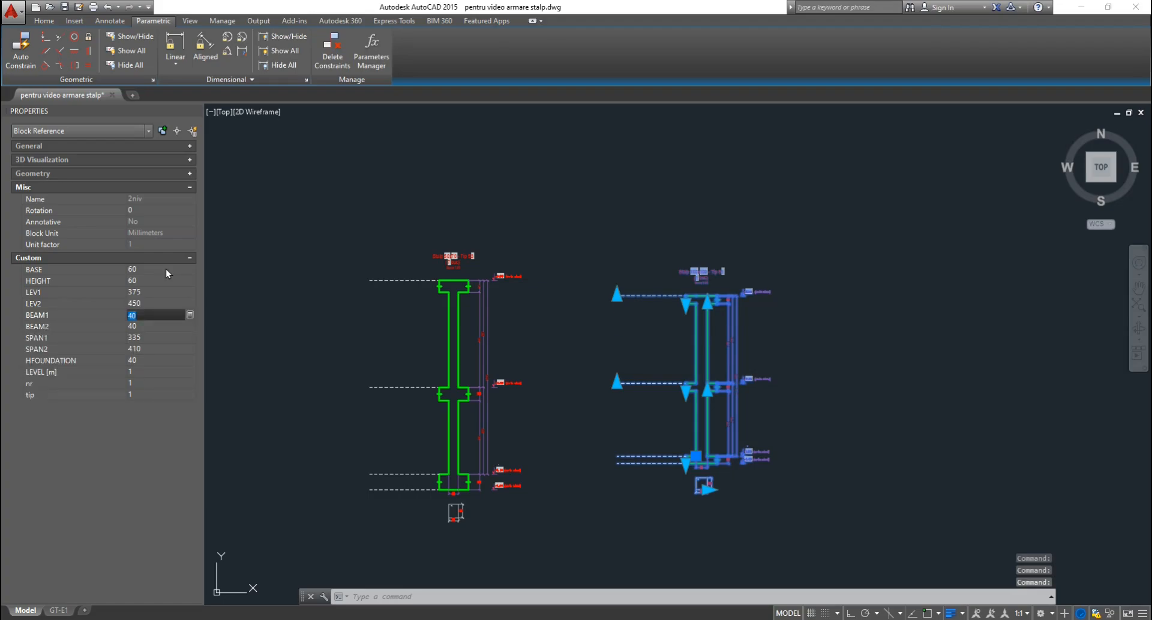
Set BEAM1 and BEAM2 to 60, HFOUNDATION 100, LEVEL 0.25, nr 7 and tip 2.
type("60")
key("Tab")
type("60")
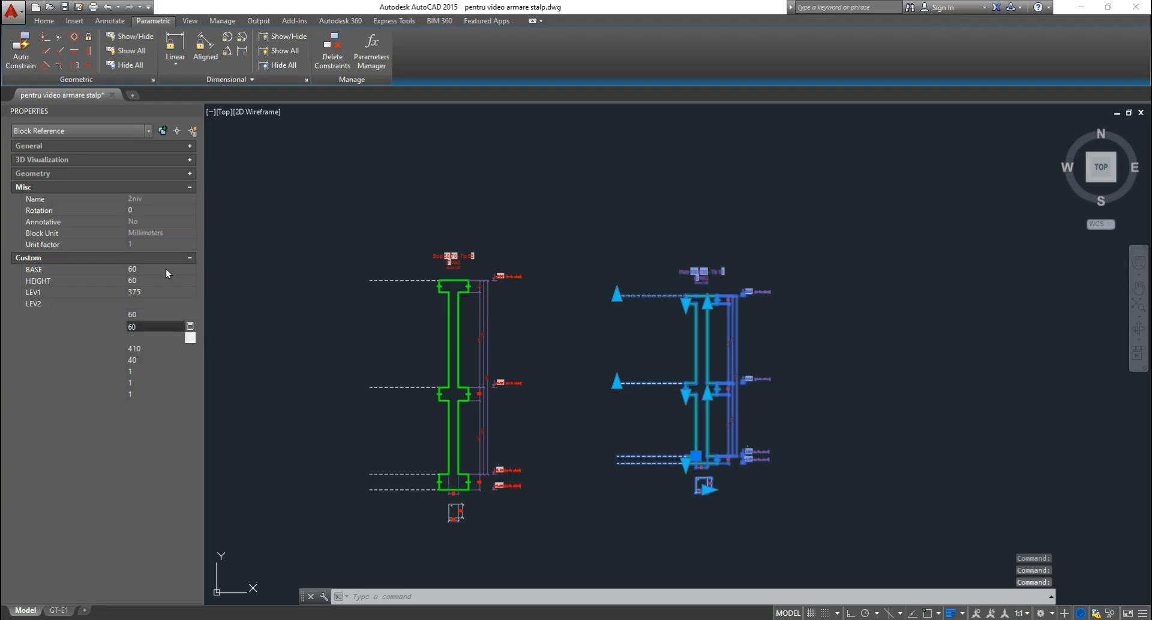
key("Tab")
key("Tab")
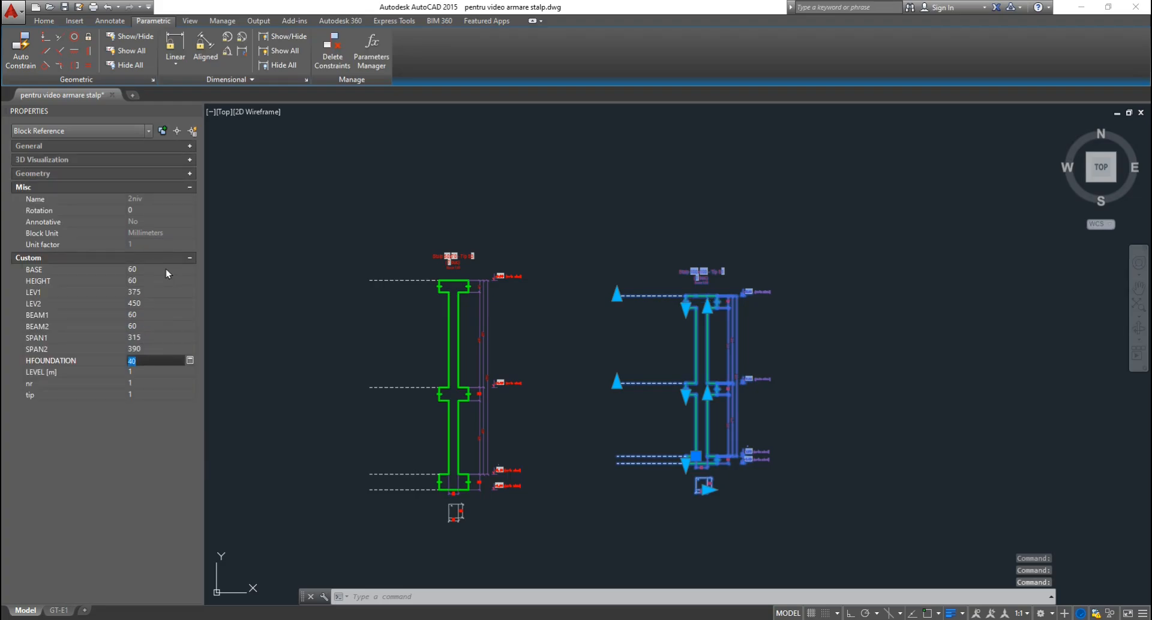
type("100")
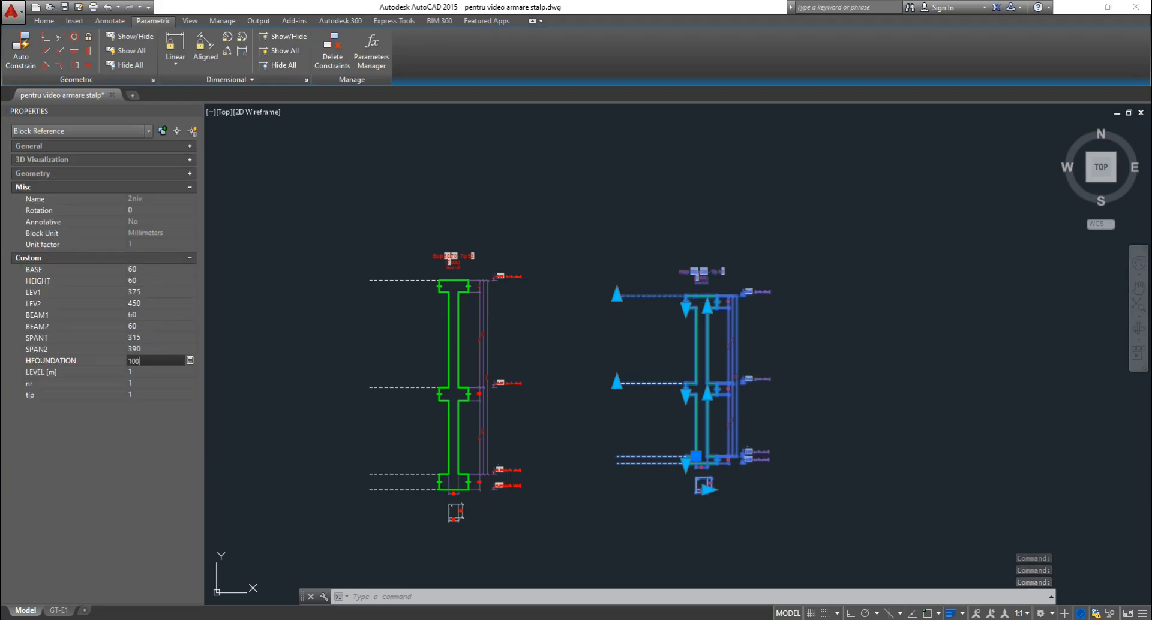
key("Tab")
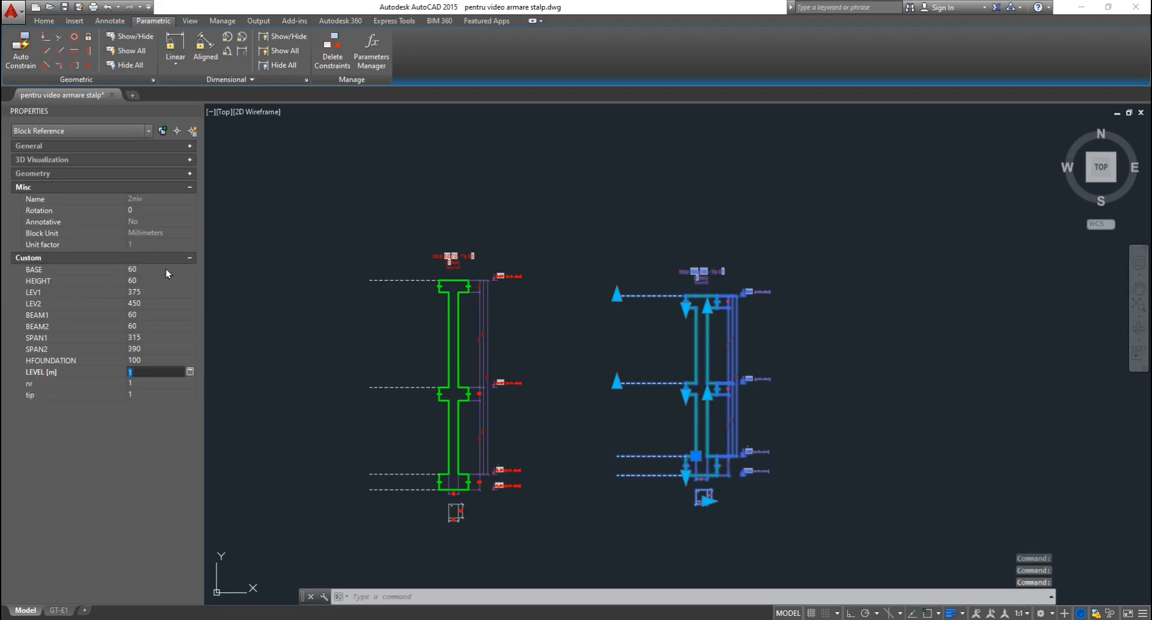
type("0.25")
key("Tab")
type("7")
key("Tab")
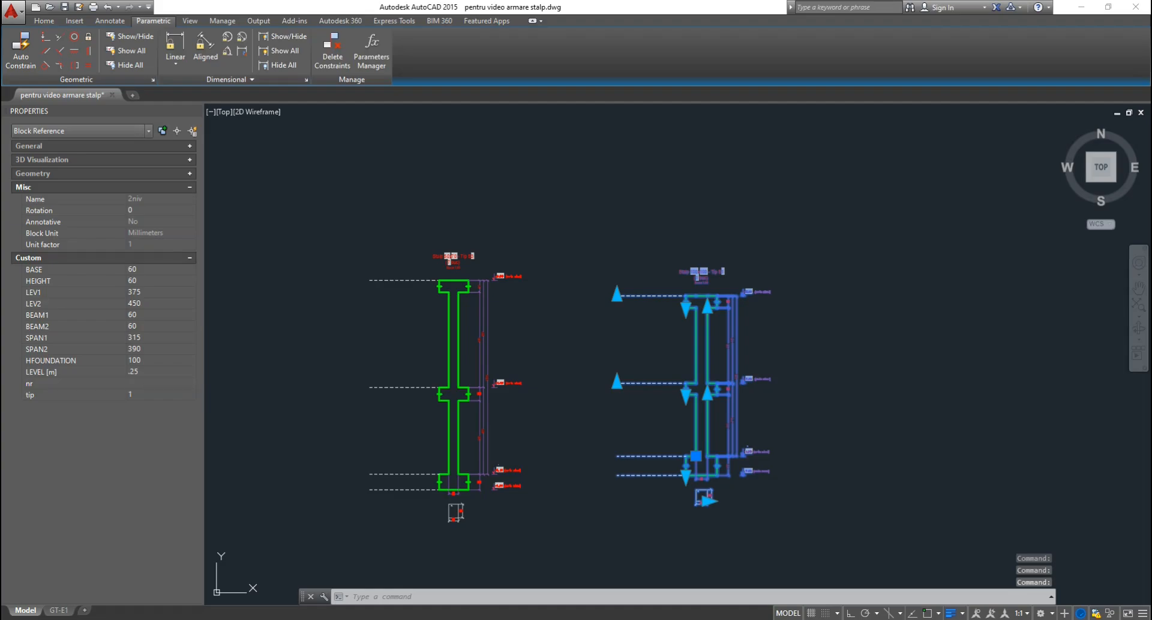
type("2")
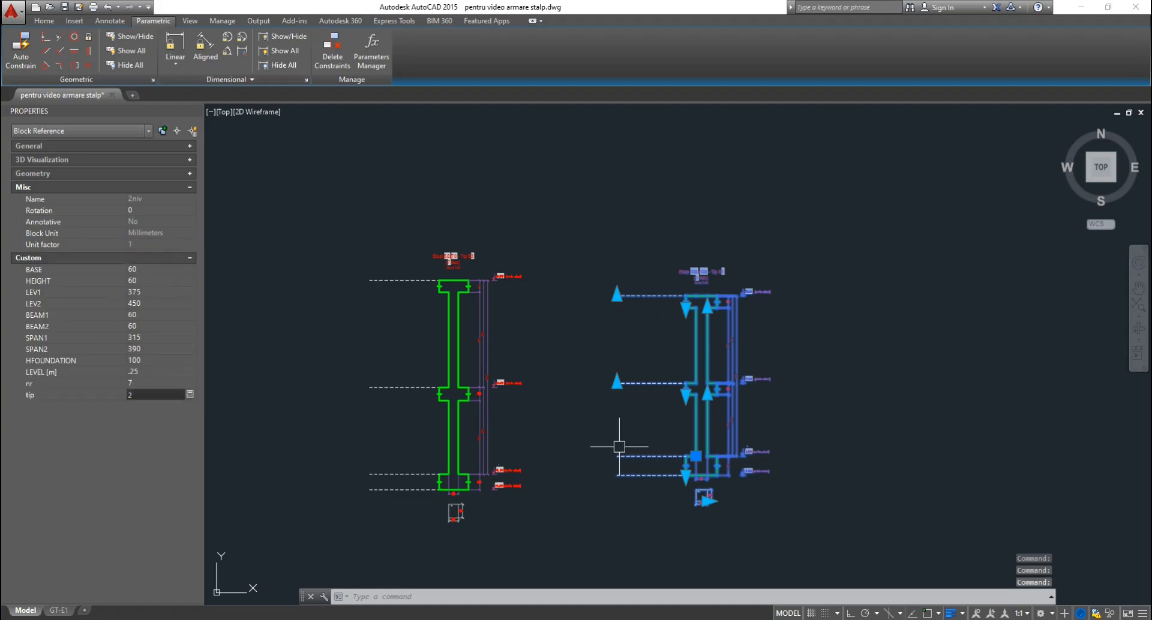
key("Return")
key("Escape")
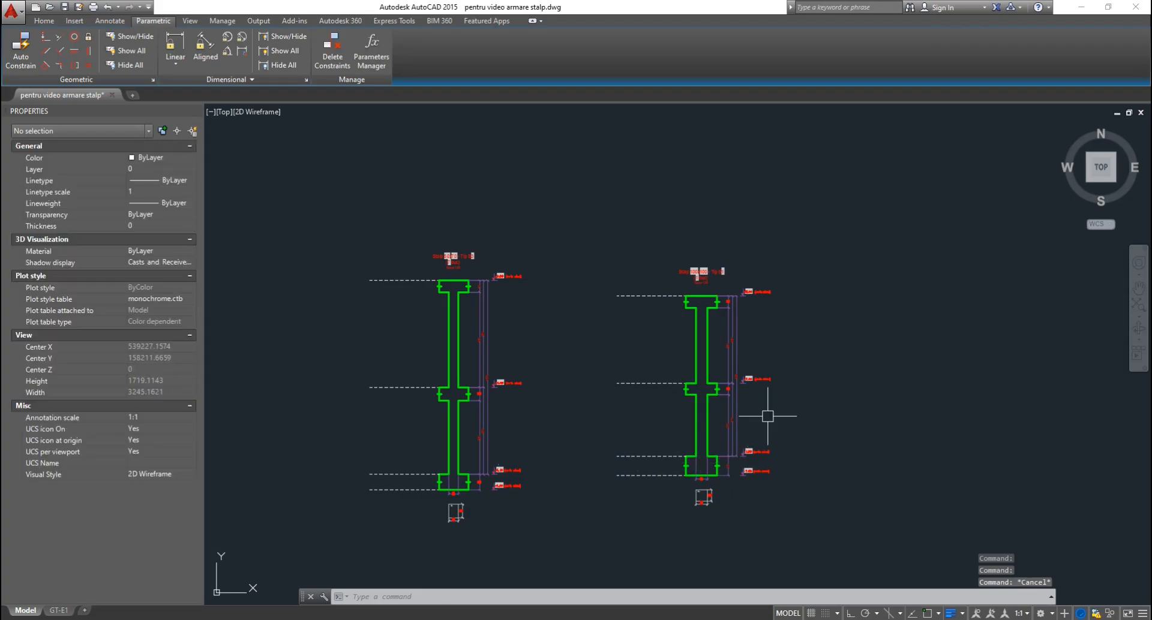
Zoom in on the right column and regenerate with RE to show levels like +3.50 and -1.25.
scroll(768, 416, "up", 2)
scroll(767, 416, "up", 2)
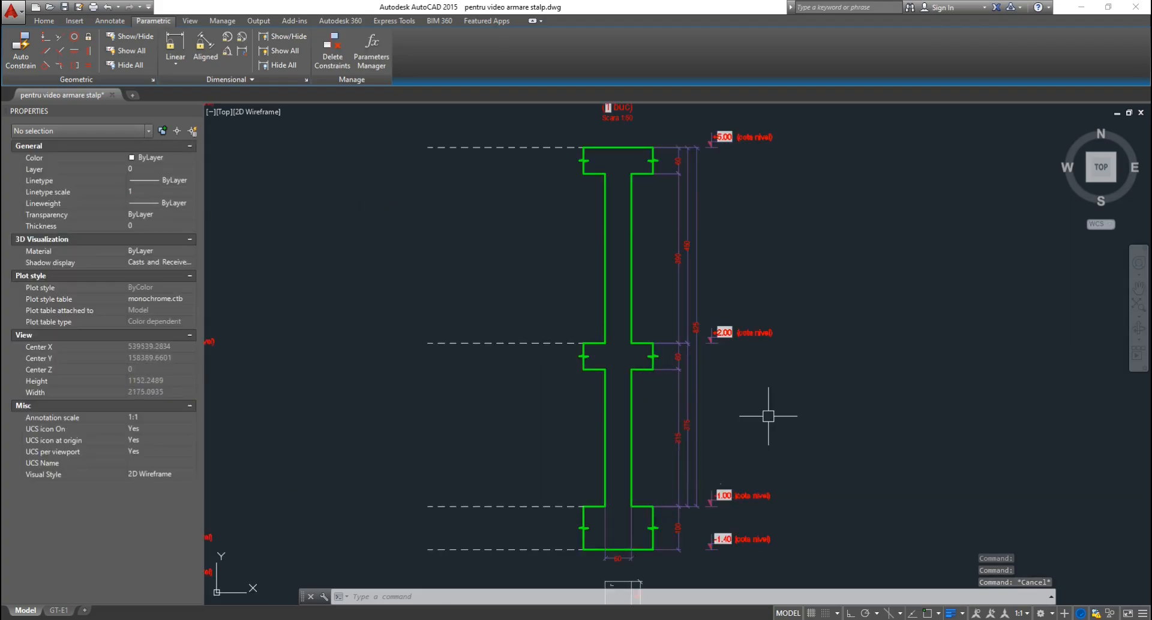
type("RE")
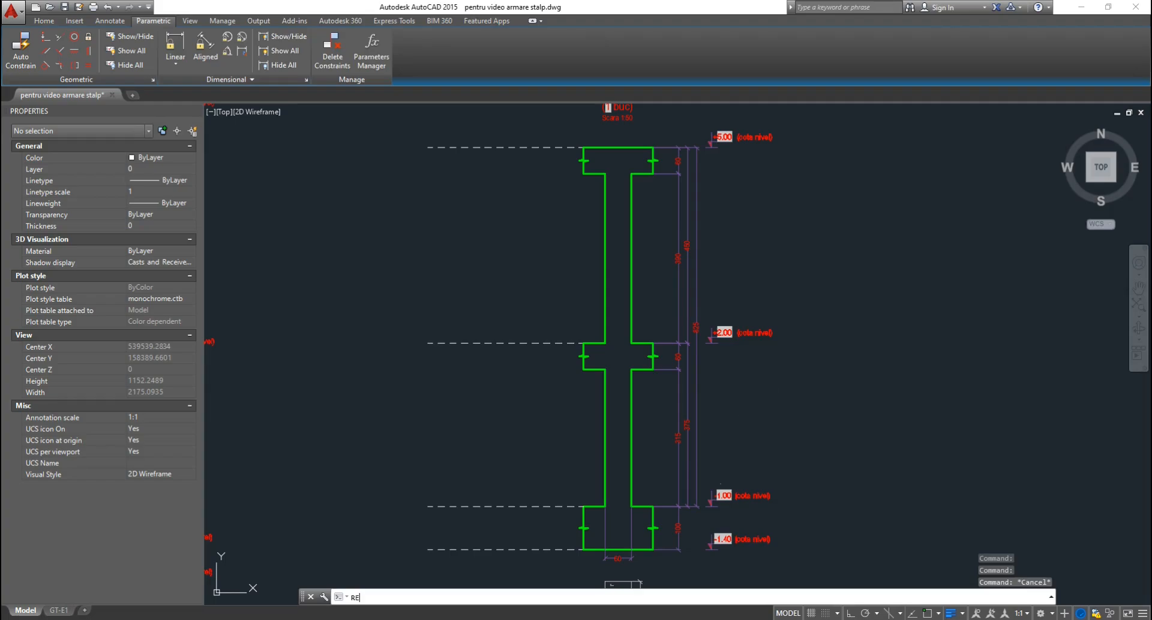
key("Return")
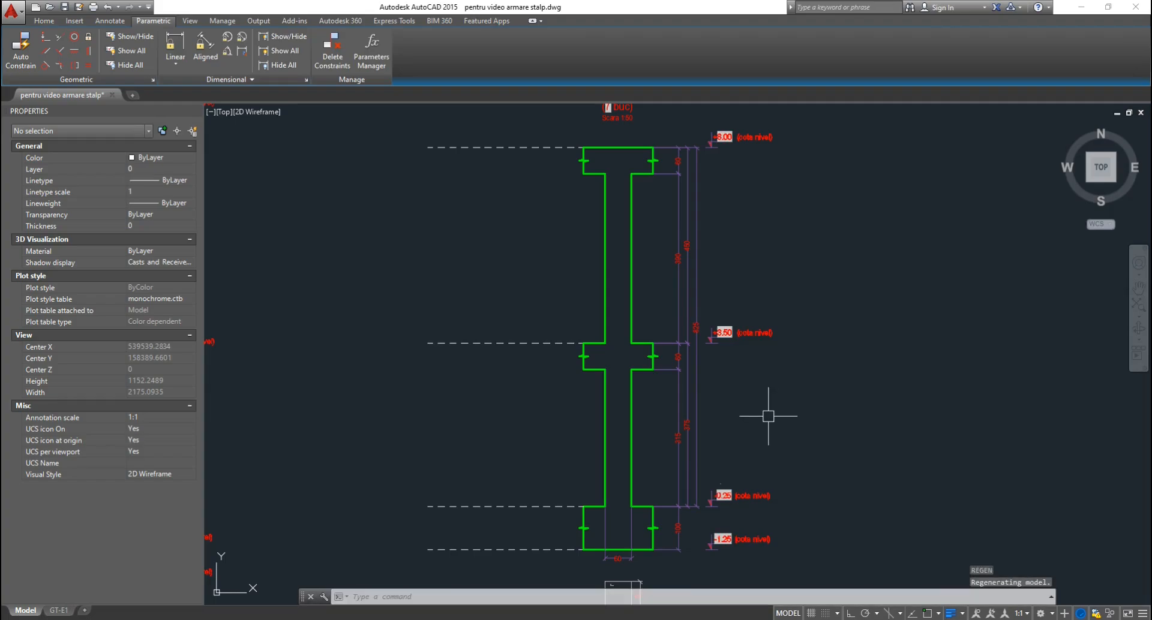
scroll(716, 567, "up", 3)
scroll(725, 524, "up", 2)
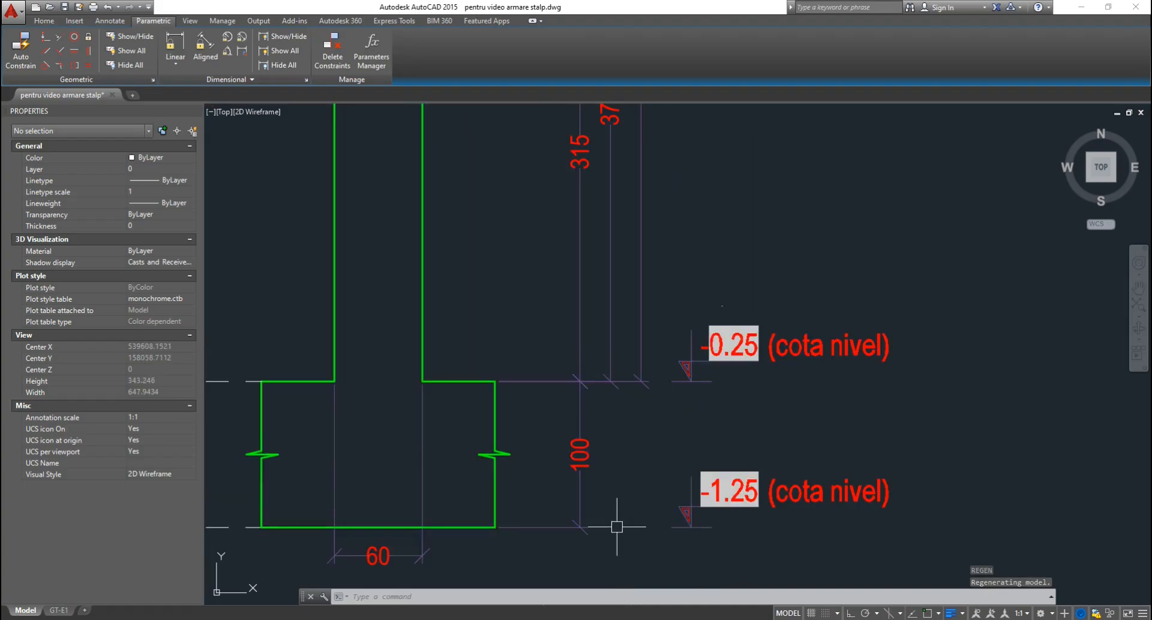
scroll(735, 534, "down", 2)
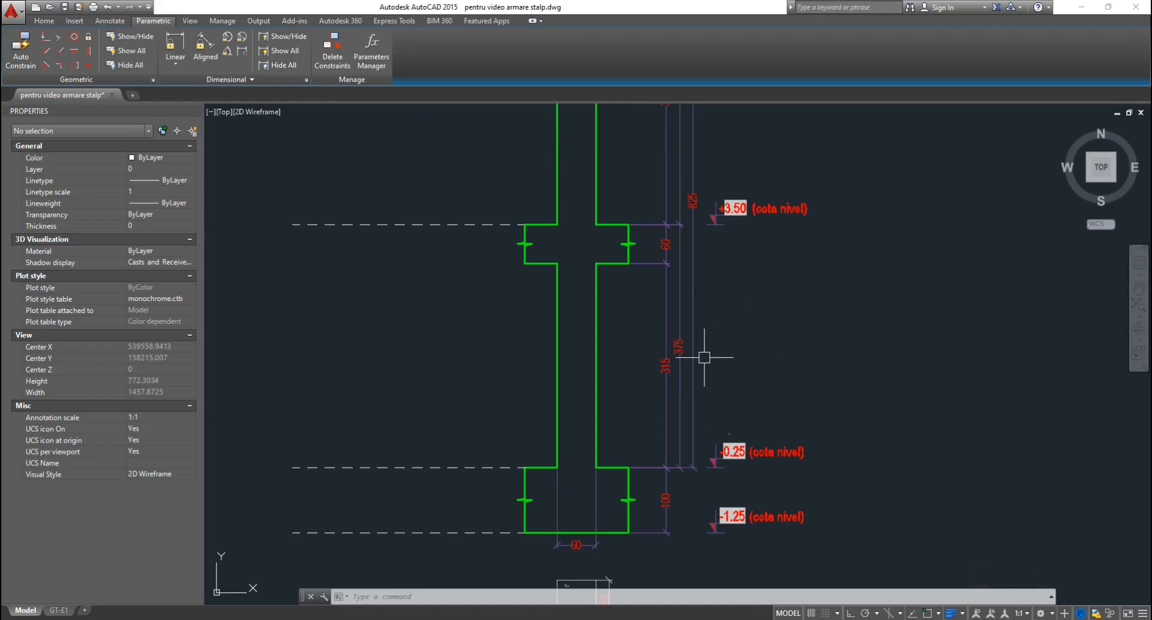
mouse_move(813, 180)
middle_mouse_down()
mouse_move(727, 258)
mouse_move(743, 442)
mouse_move(726, 428)
middle_mouse_up()
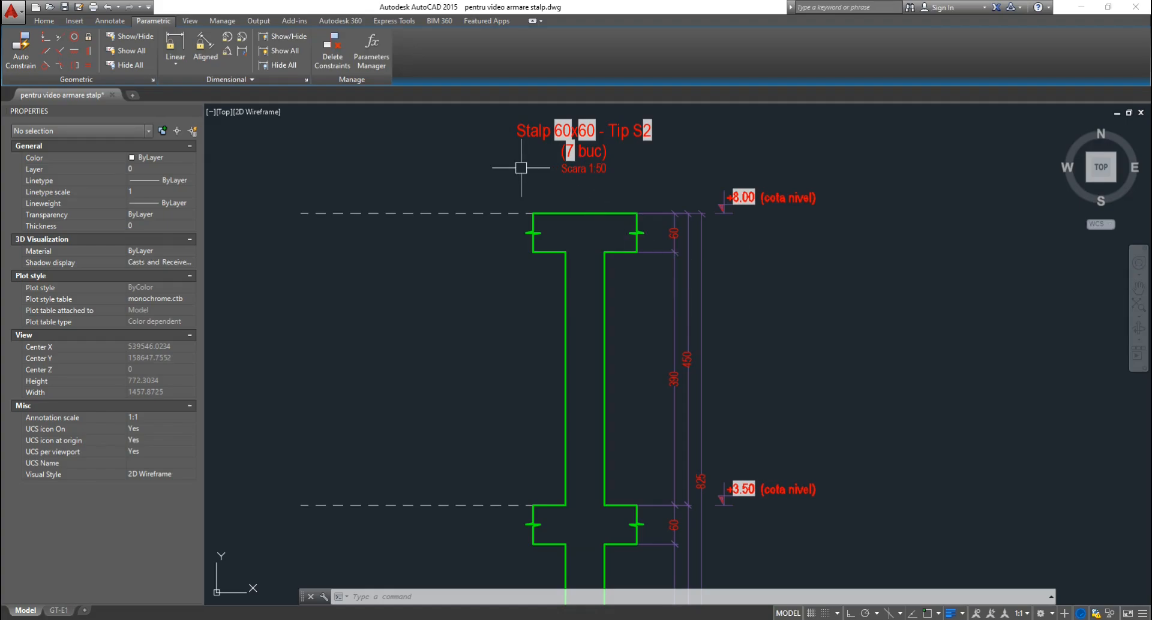
scroll(651, 191, "down", 2)
scroll(622, 526, "up", 1)
scroll(622, 510, "up", 3)
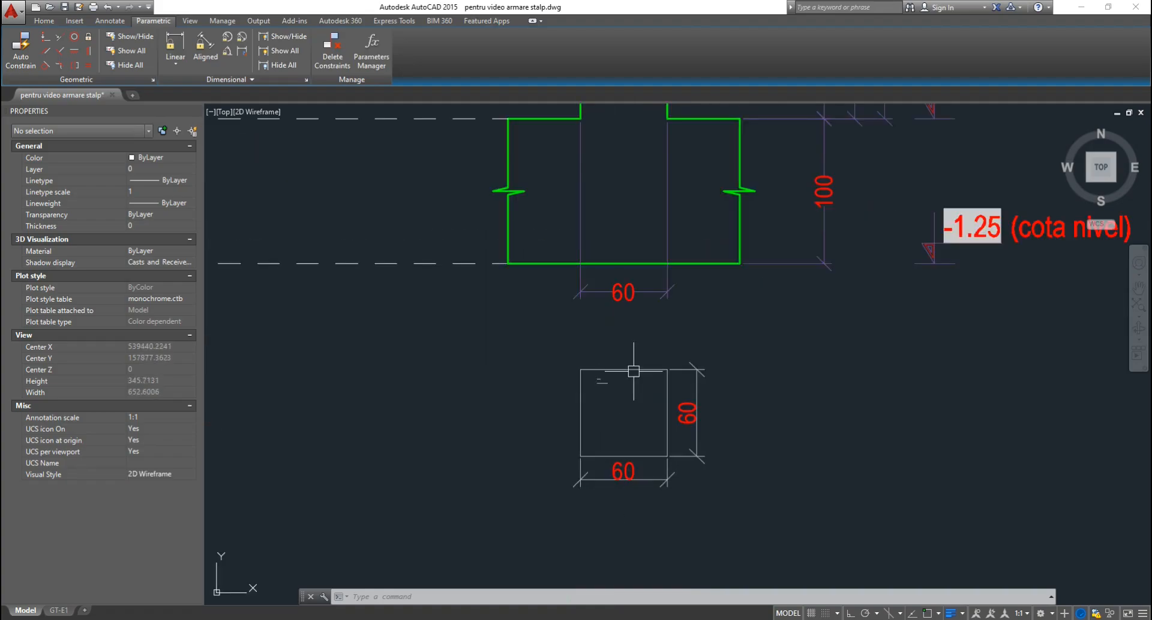
scroll(606, 460, "up", 1)
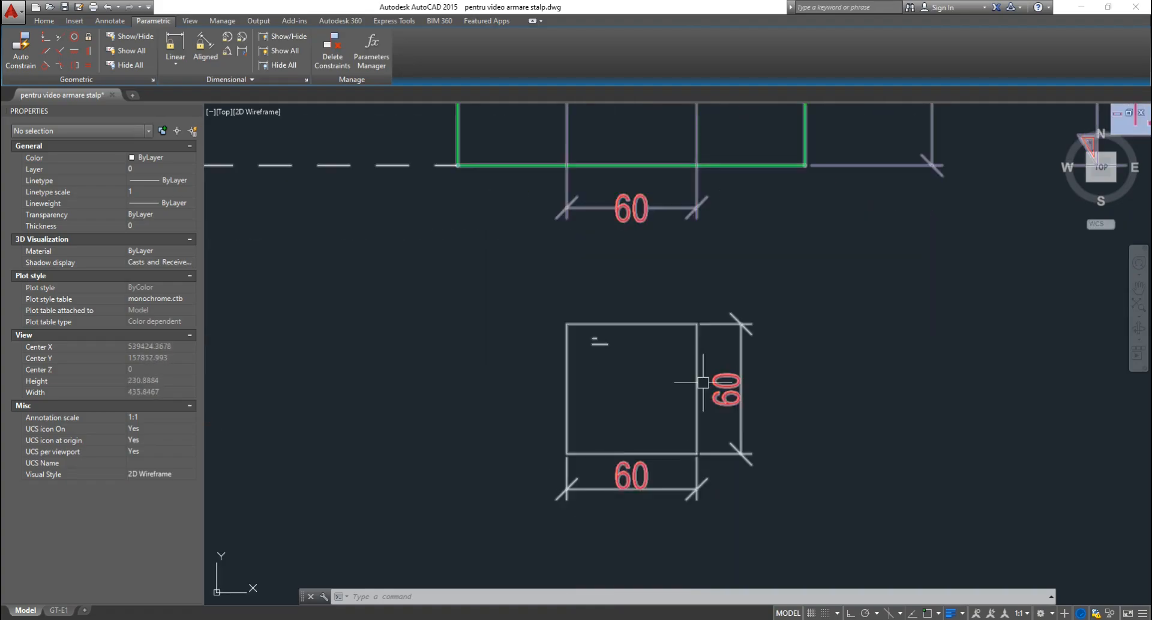
scroll(688, 368, "down", 4)
scroll(673, 124, "up", 3)
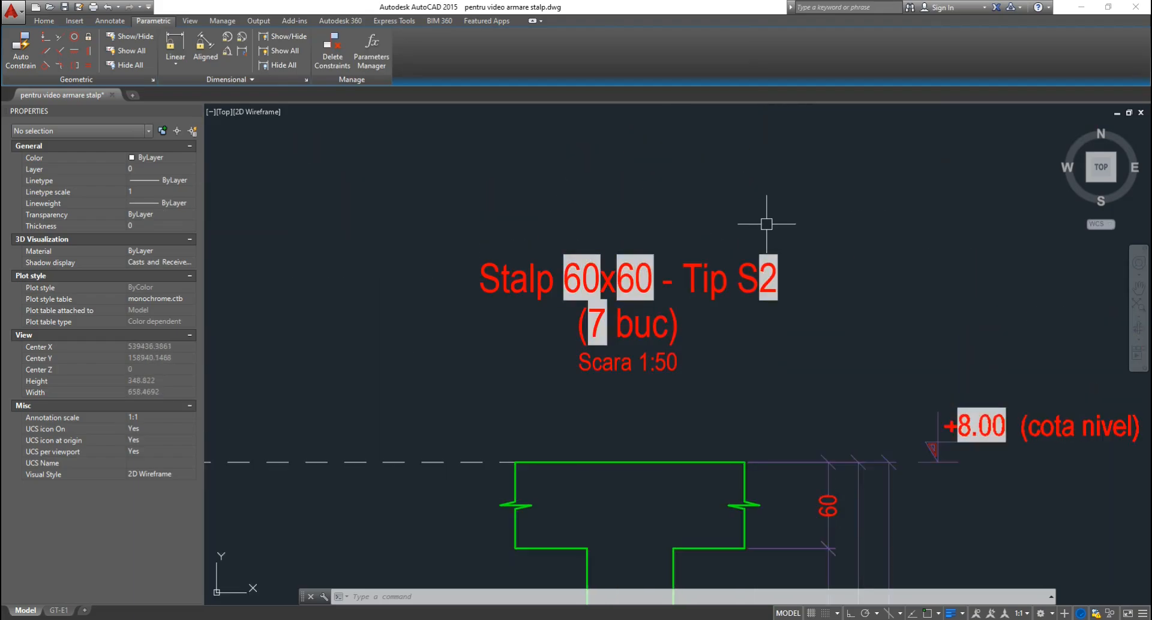
scroll(696, 240, "down", 4)
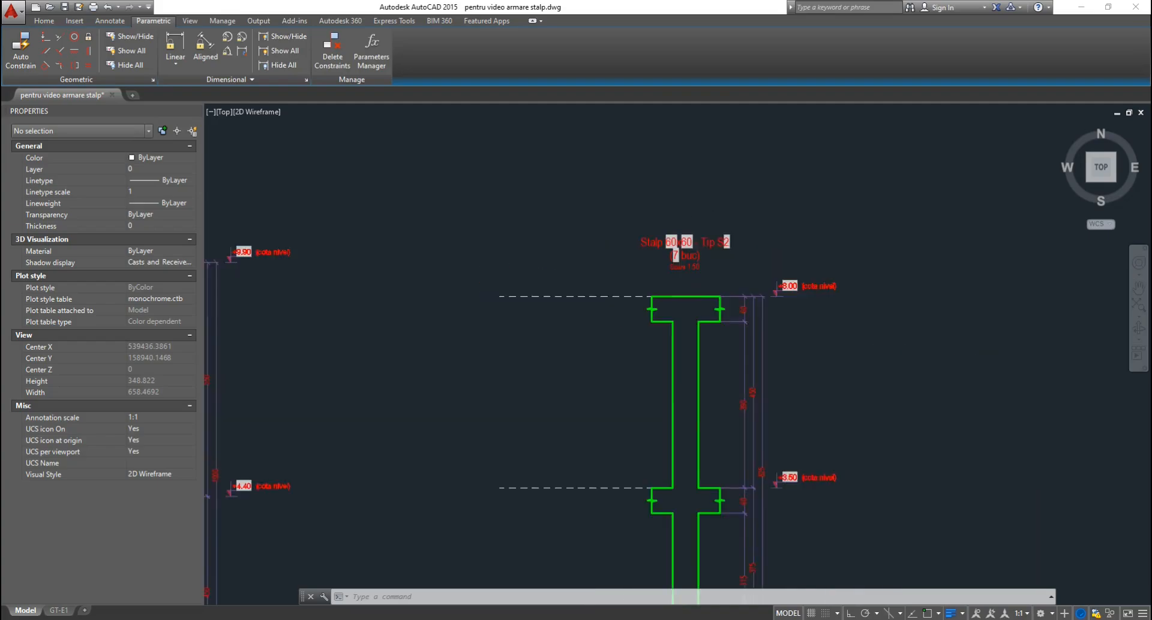
middle_click_drag(567, 362, 647, 326)
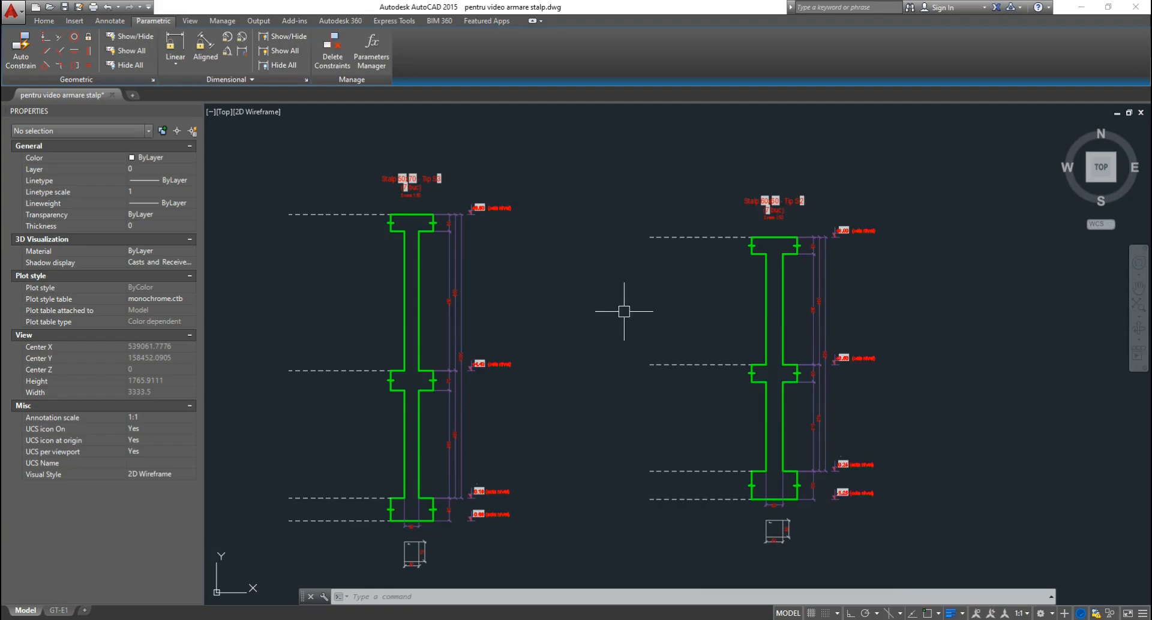
middle_click_drag(606, 313, 628, 309)
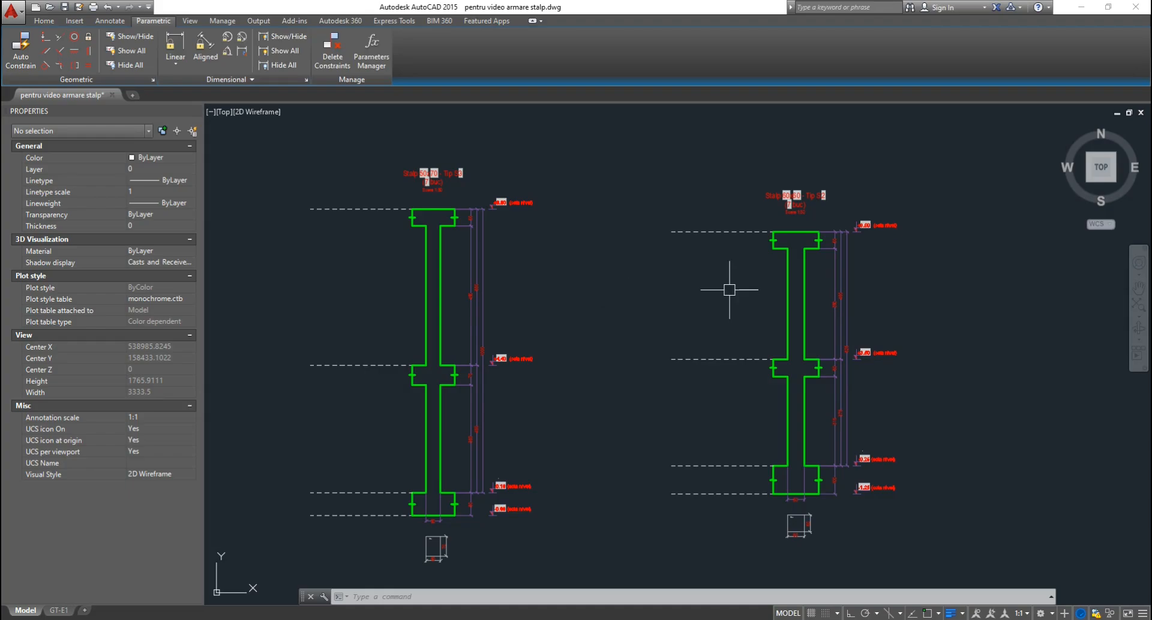
mouse_move(733, 286)
middle_mouse_down()
mouse_move(707, 291)
mouse_move(633, 270)
middle_mouse_up()
scroll(642, 301, "up", 3)
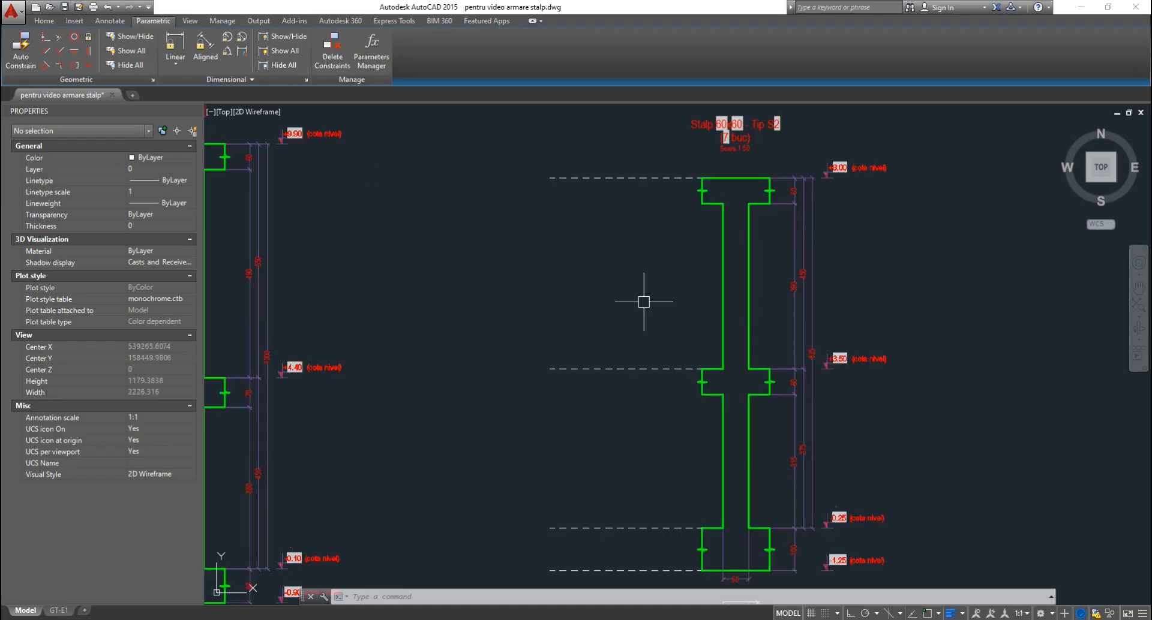
scroll(641, 300, "down", 3)
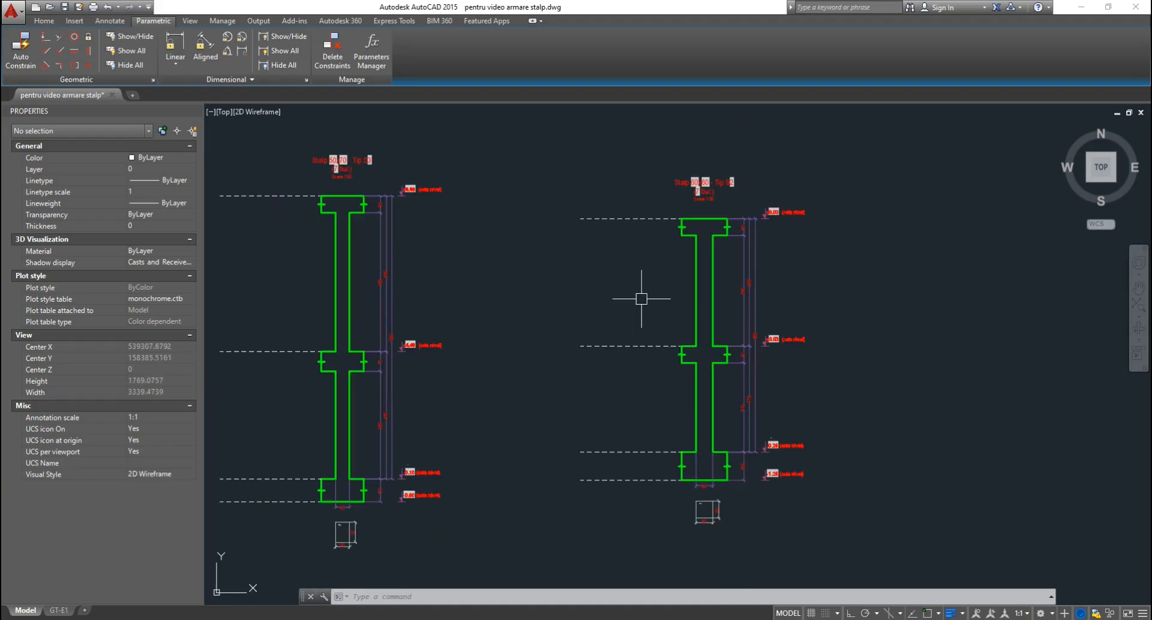
scroll(641, 298, "up", 2)
middle_click_drag(640, 298, 612, 289)
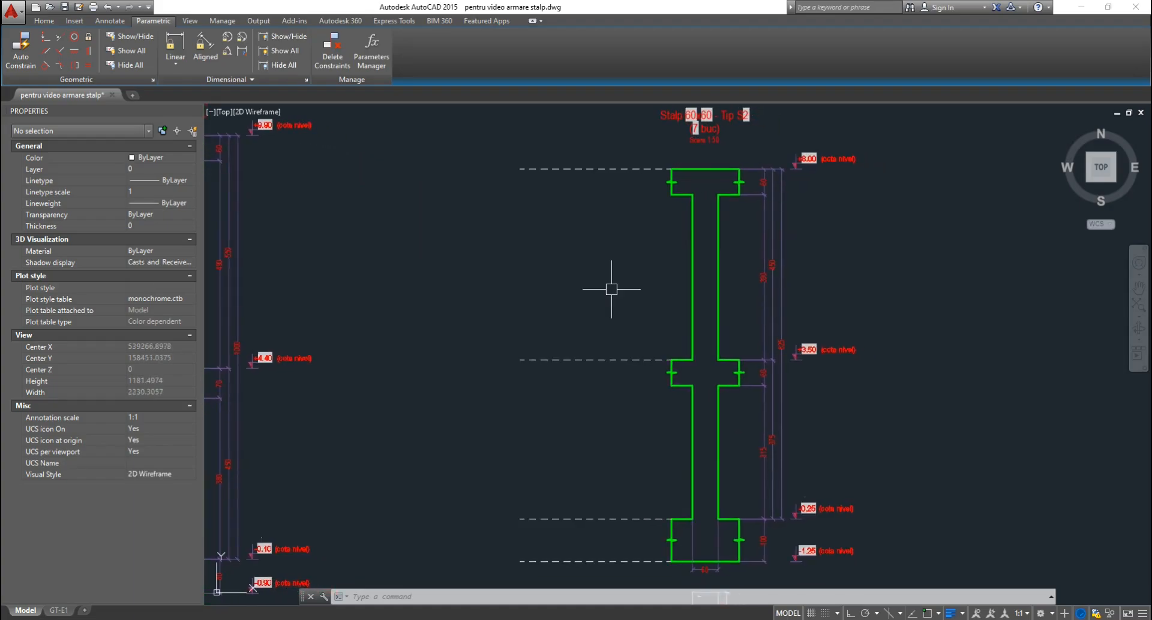